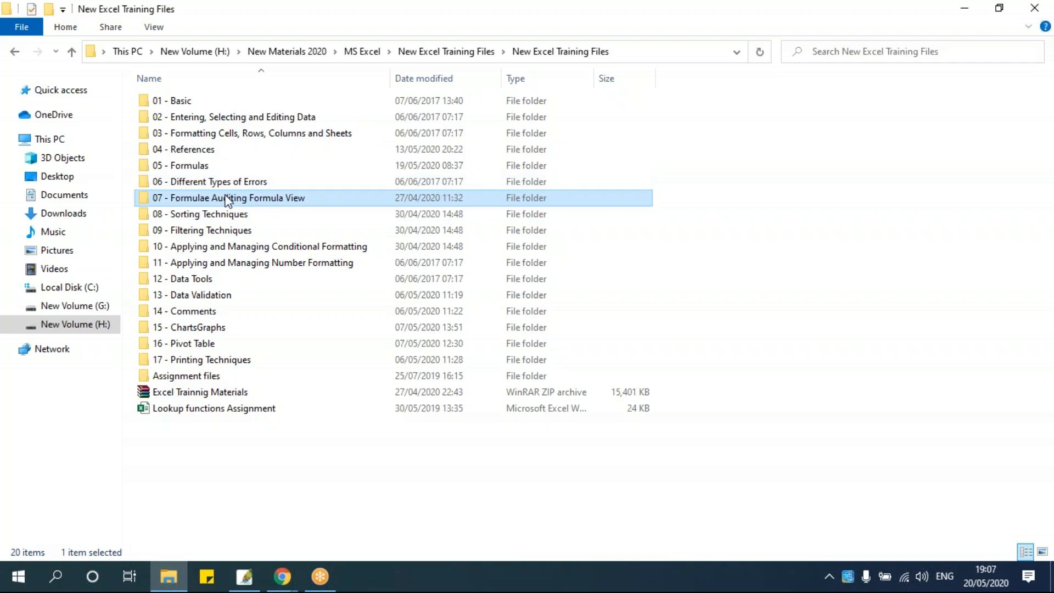
Open the Different Types of Errors workbook from the 06 - Different Types of Errors Training Files folder and enter its ##### sheet
left_click(225, 214)
left_click(225, 235)
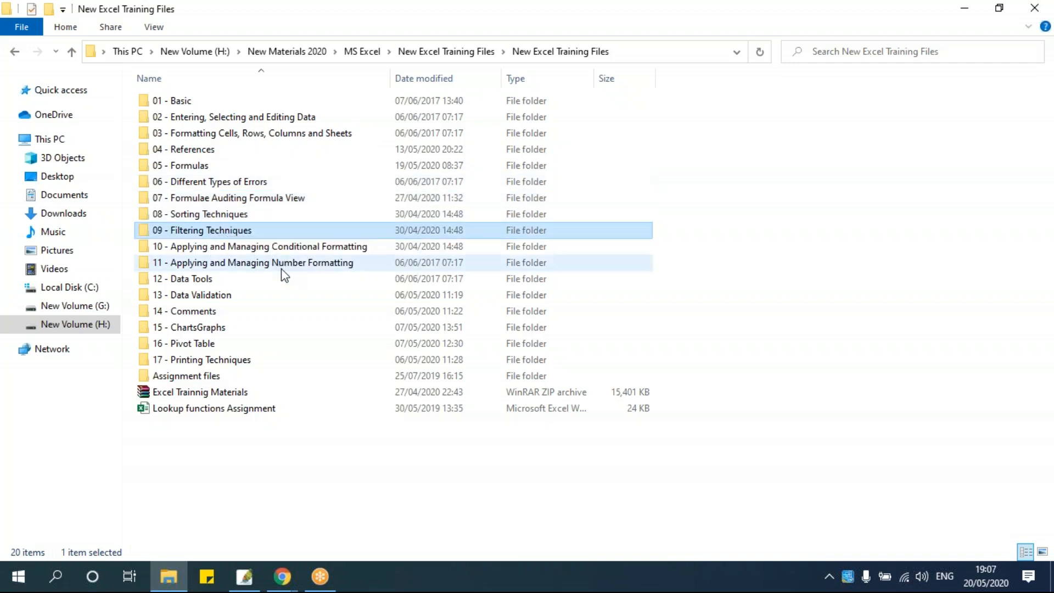
double_click(252, 182)
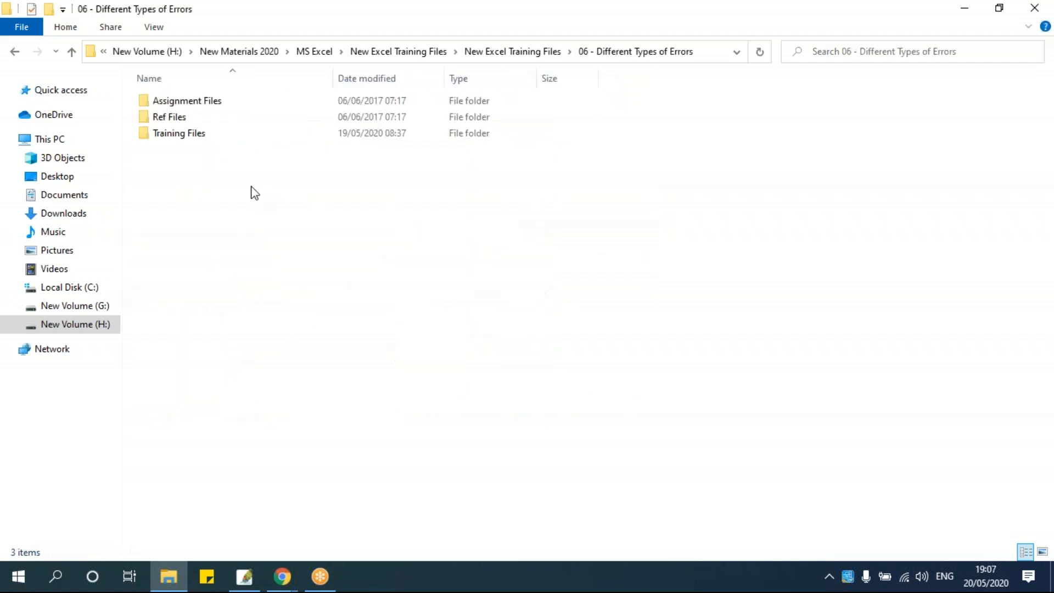
double_click(206, 135)
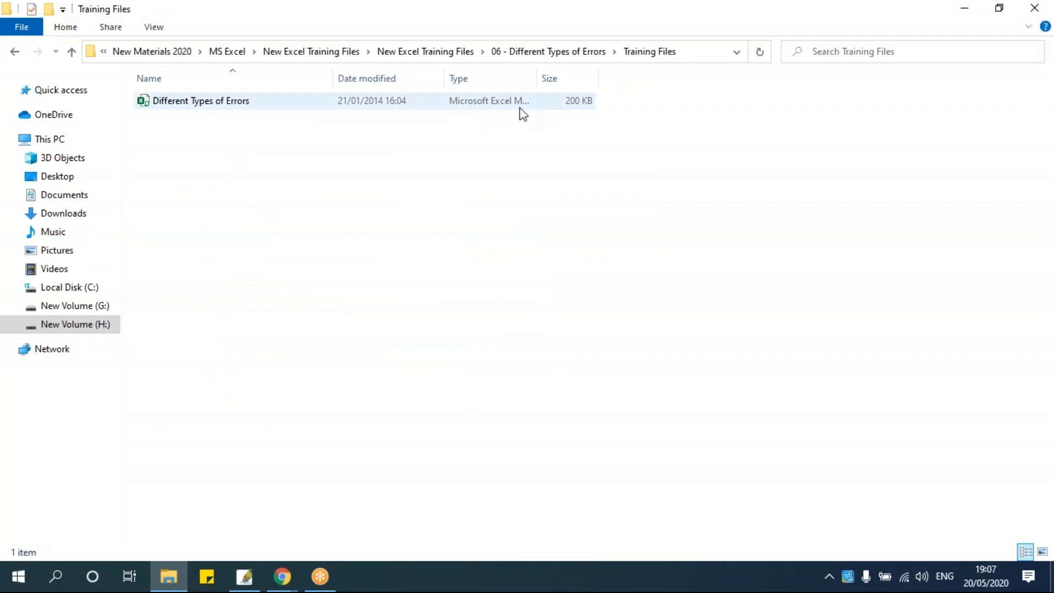
double_click(231, 103)
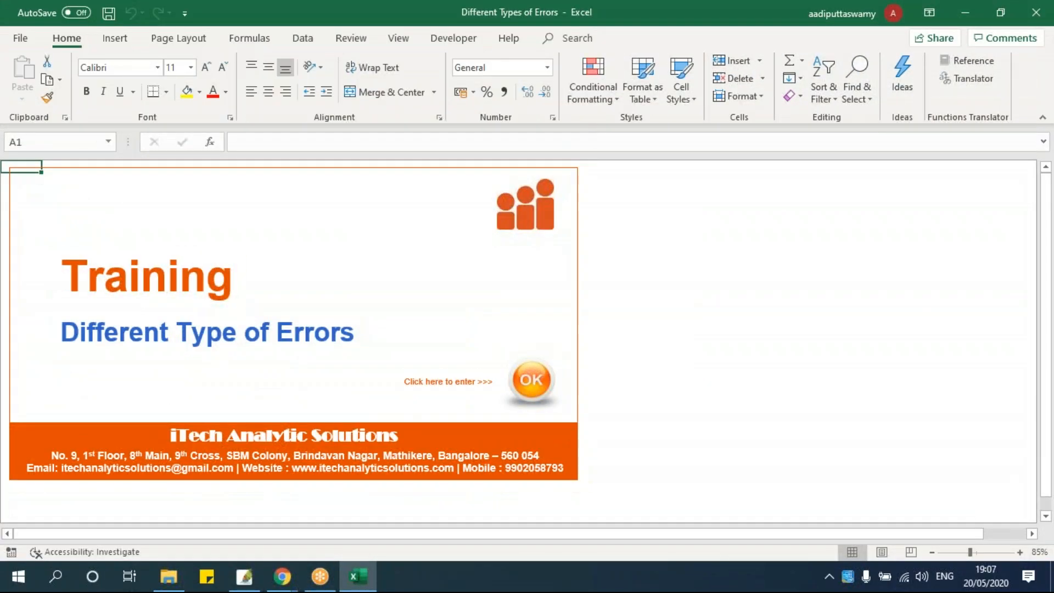
left_click(530, 380)
Examine the underlying values of the ##### cells in the Prior year and Current year columns, rows 8 to 12
left_click(407, 395)
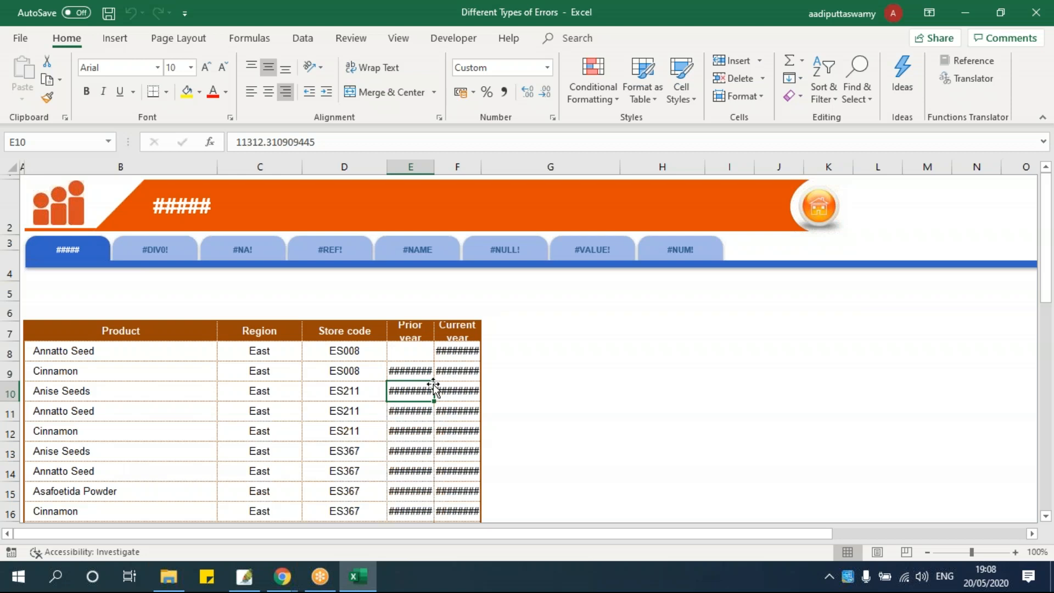
left_click(408, 366)
left_click(453, 349)
left_click(418, 392)
left_click(427, 413)
left_click(423, 435)
mouse_move(423, 437)
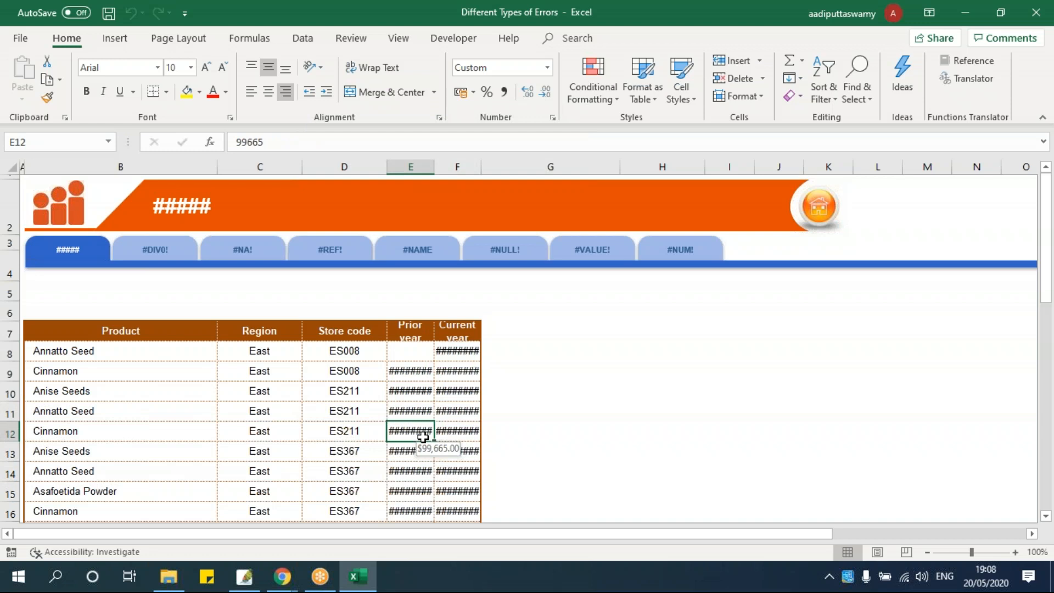
left_click(419, 372)
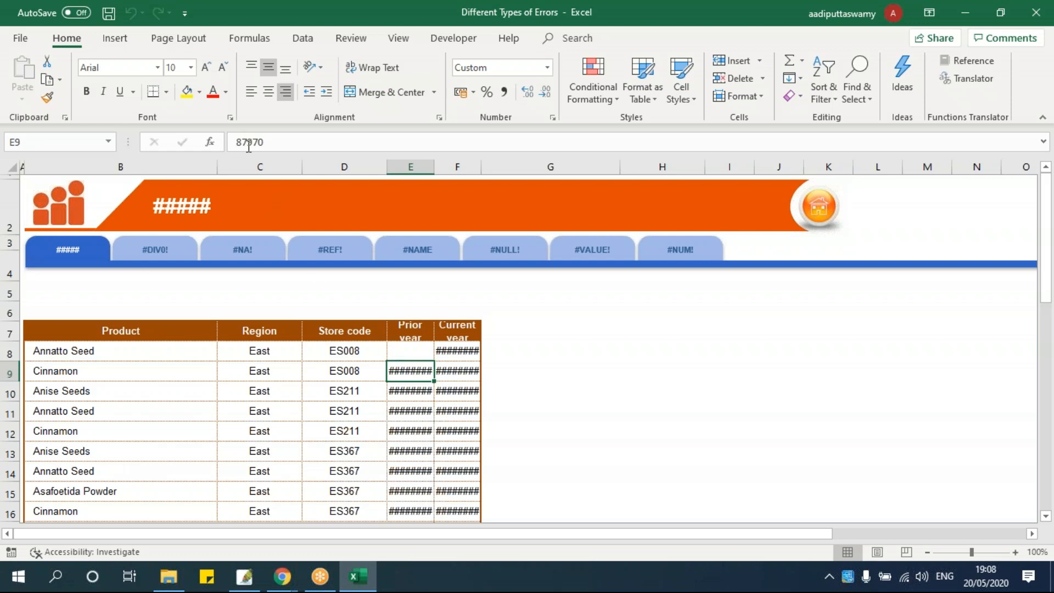
left_click(419, 398)
left_click(412, 411)
left_click(420, 432)
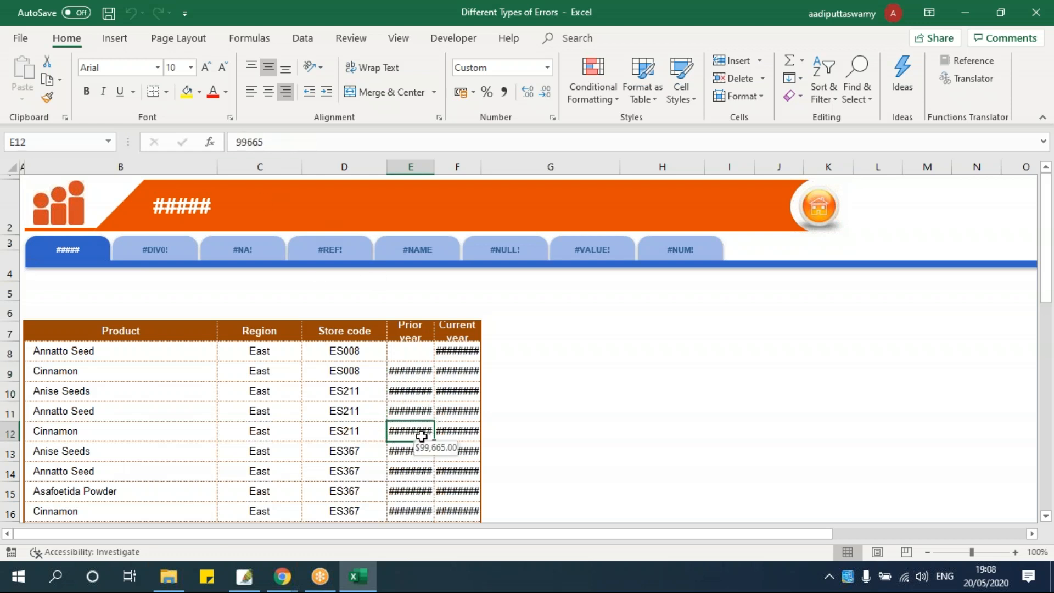
left_click(414, 371)
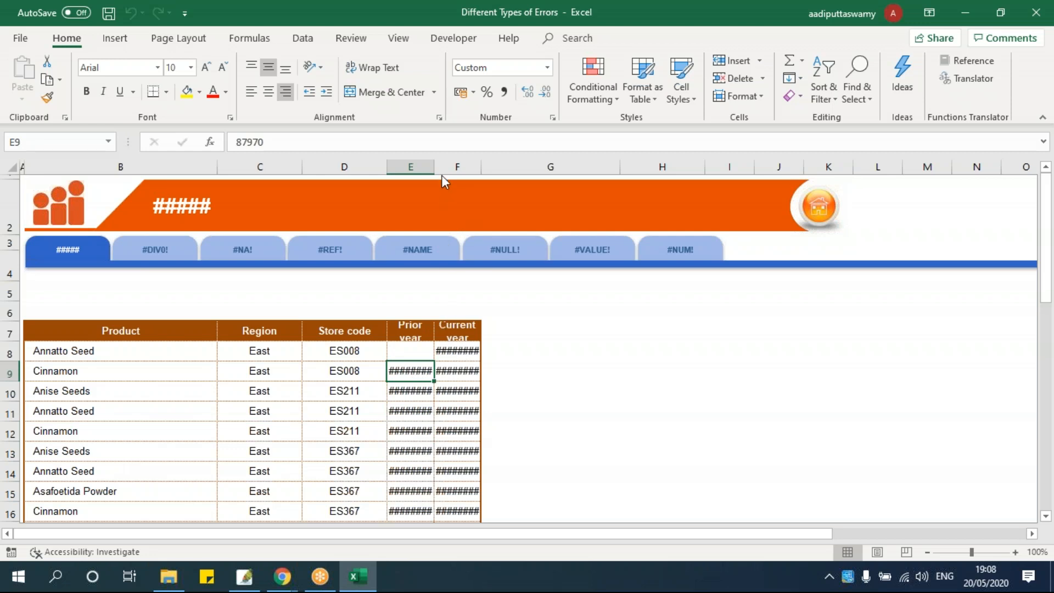
Widen the Prior year and Current year columns to fit their amounts, and test narrowing and re-widening the Prior year column
left_click_drag(435, 167, 587, 219)
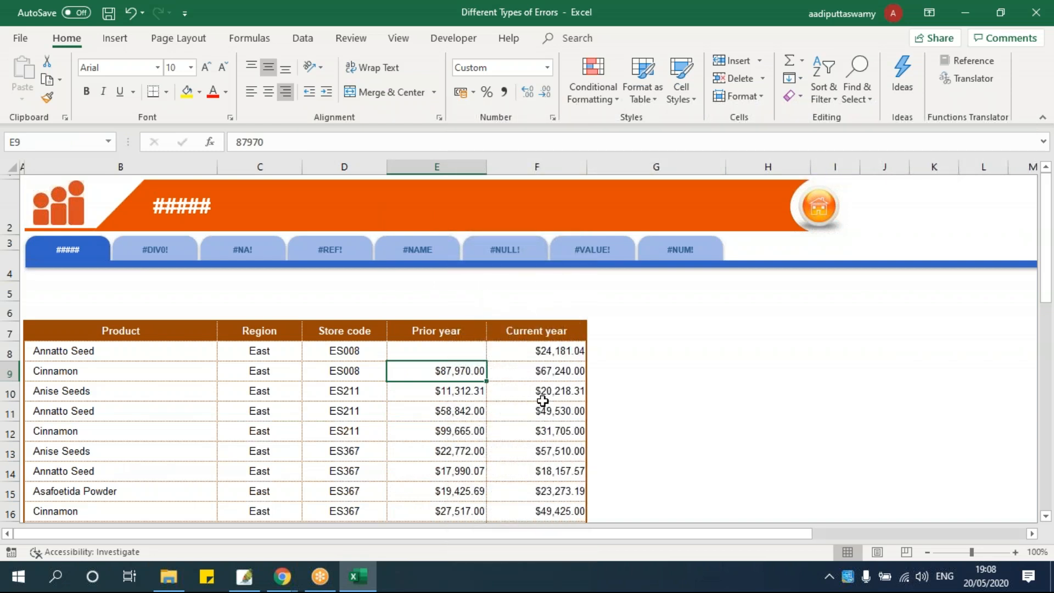
left_click_drag(487, 167, 443, 280)
left_click_drag(444, 166, 430, 172)
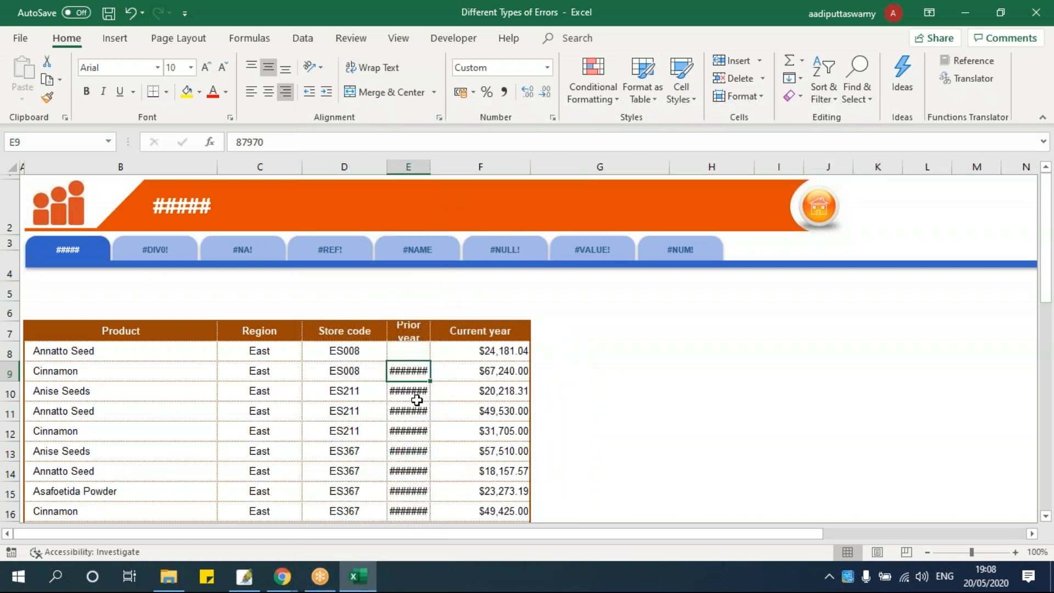
left_click_drag(430, 171, 463, 171)
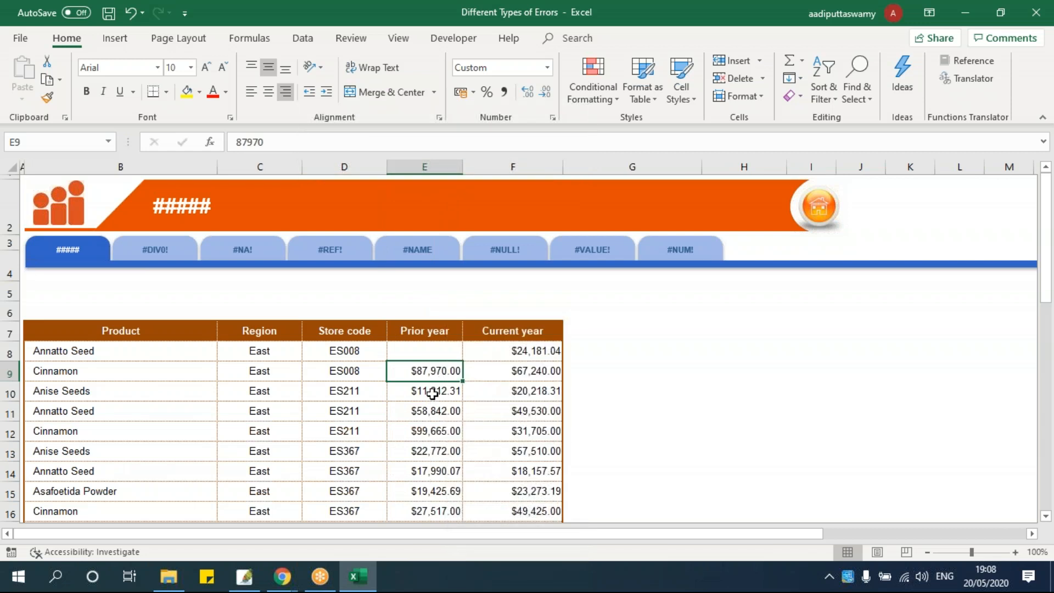
On the #DIV0! sheet, enter =E8/D8 in the first Growth (%) cell F8 and fill it down to F16
left_click(179, 257)
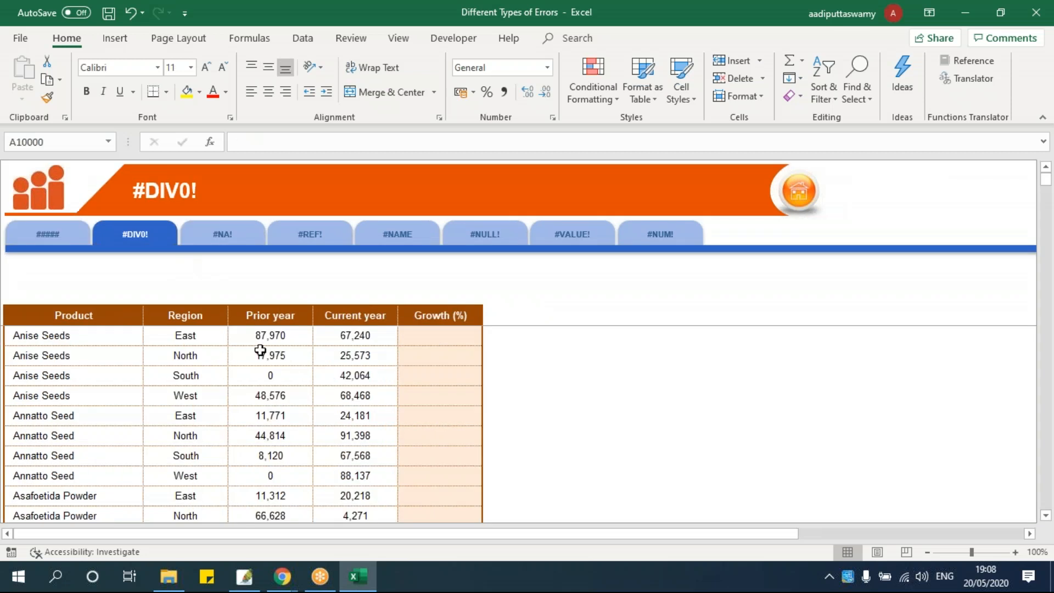
left_click(451, 341)
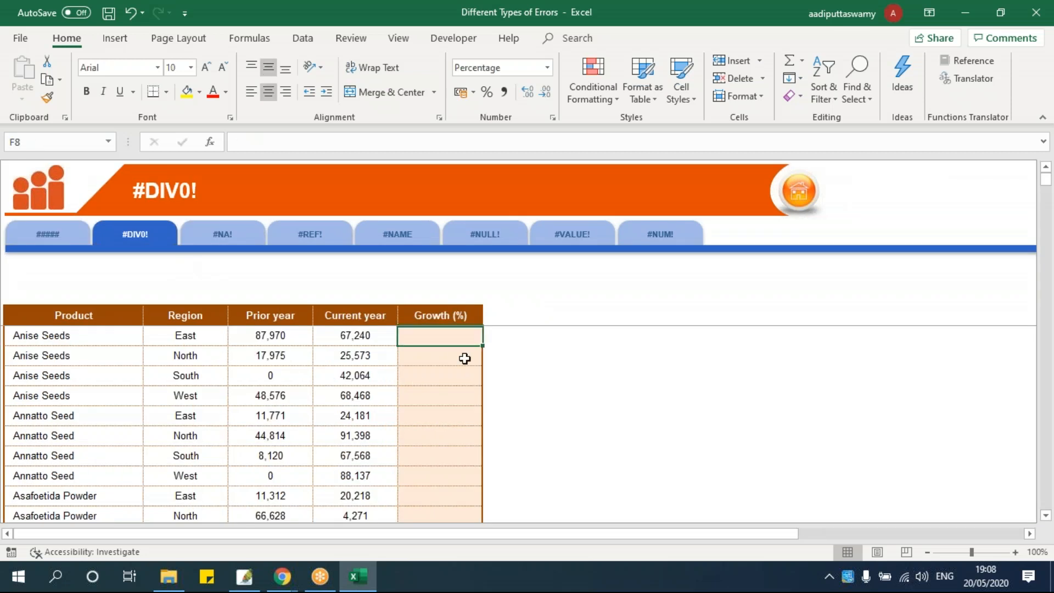
key("alt+w")
scroll(500, 421, "up", 1)
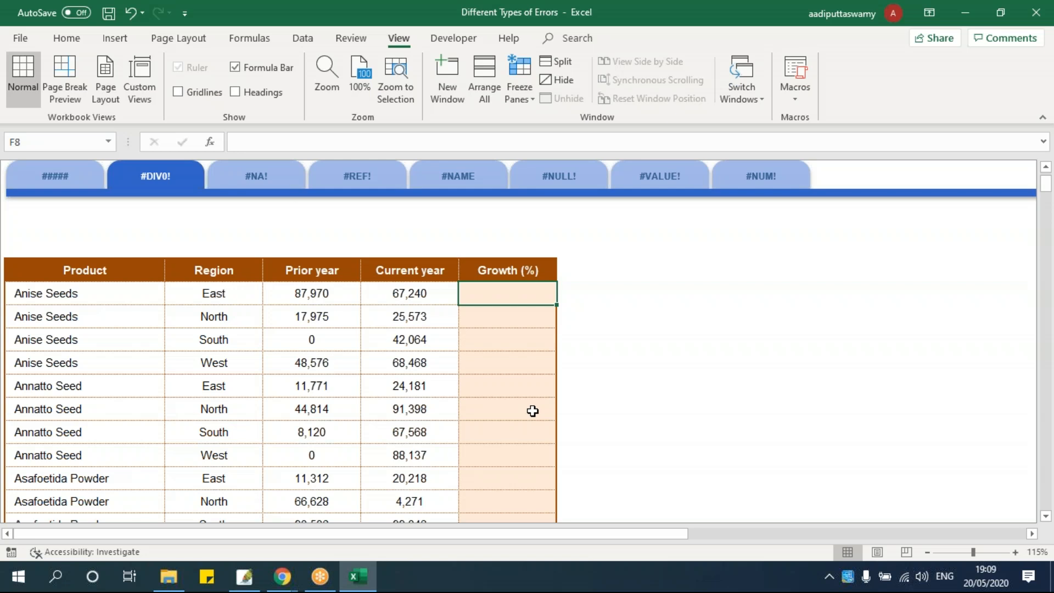
type("=")
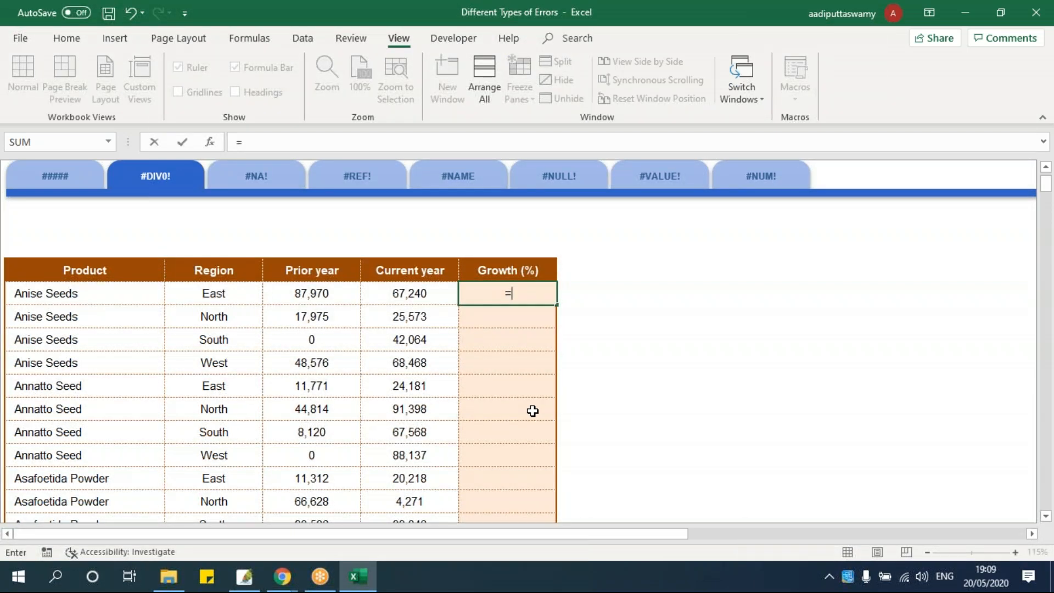
key("Left")
type("/")
key("Left")
key("Left")
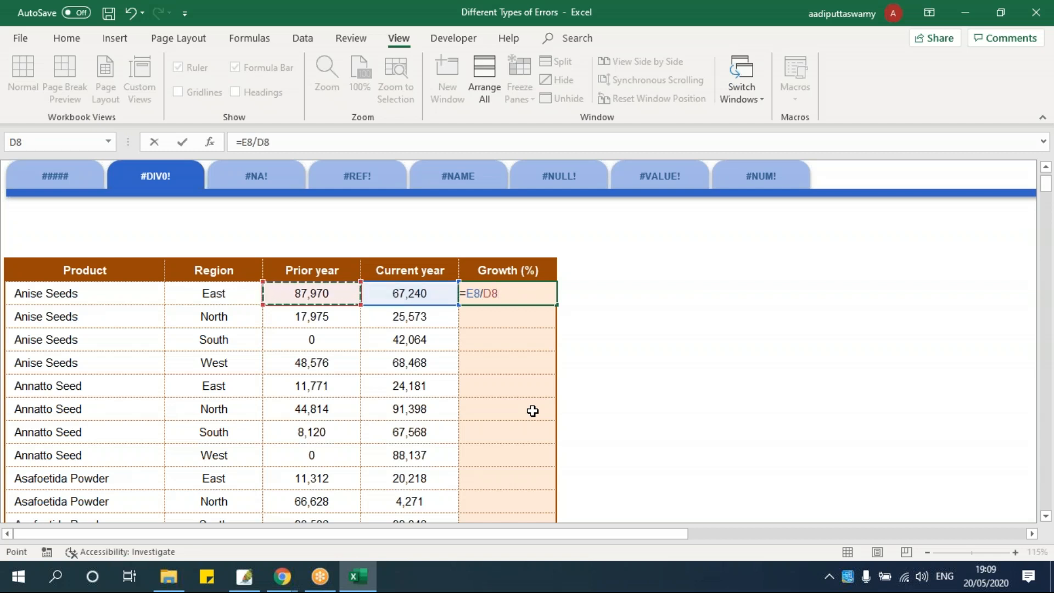
key("Return")
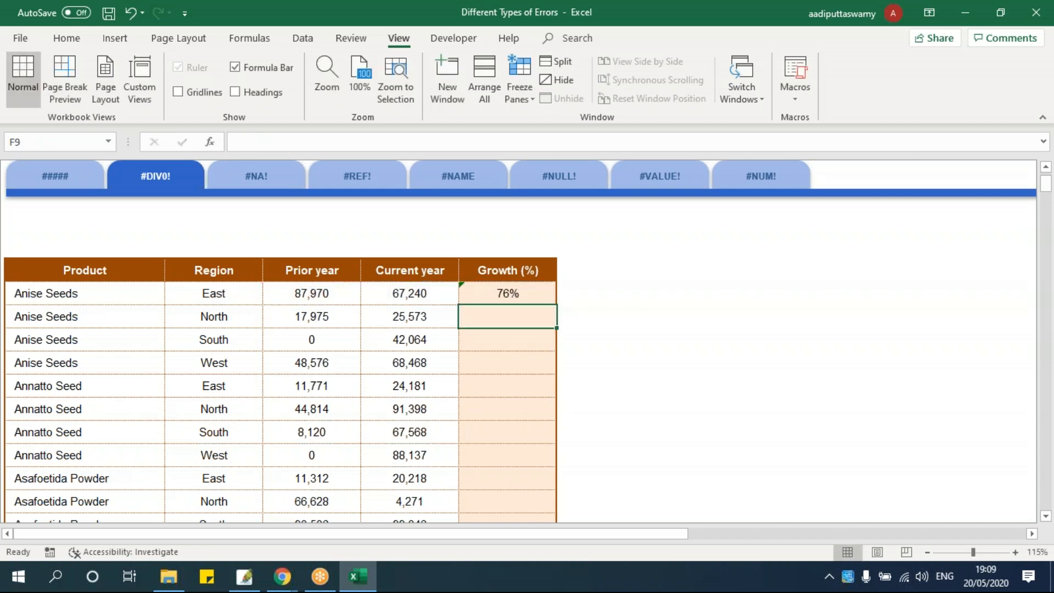
left_click(531, 294)
left_click_drag(559, 305, 557, 488)
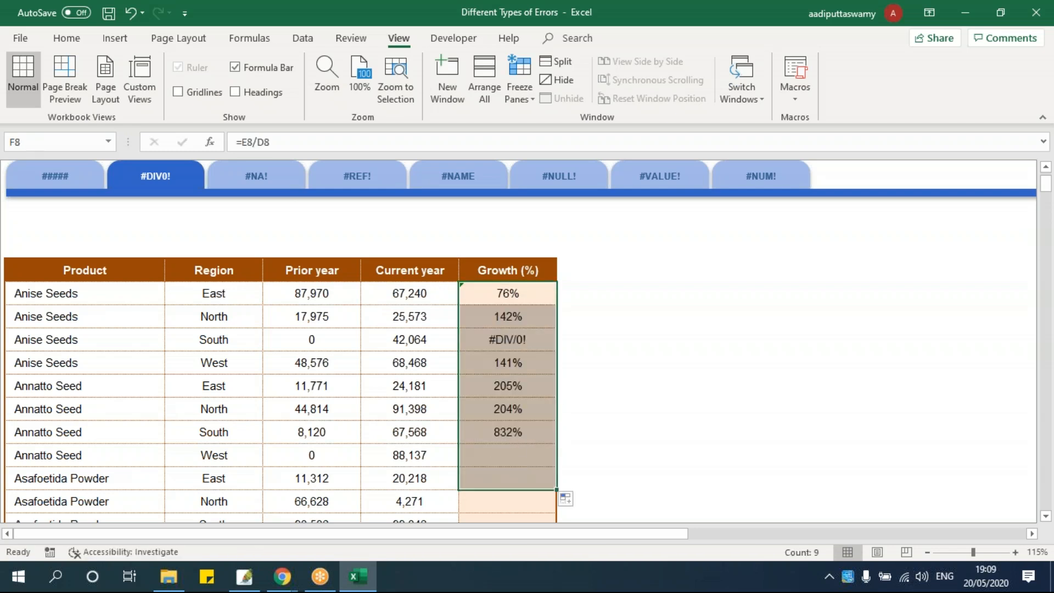
Inspect the #DIV/0! formulas in F10 and F15 with the divisor in D10, and clear the Prior year value in D11
left_click(323, 338)
left_click(513, 345)
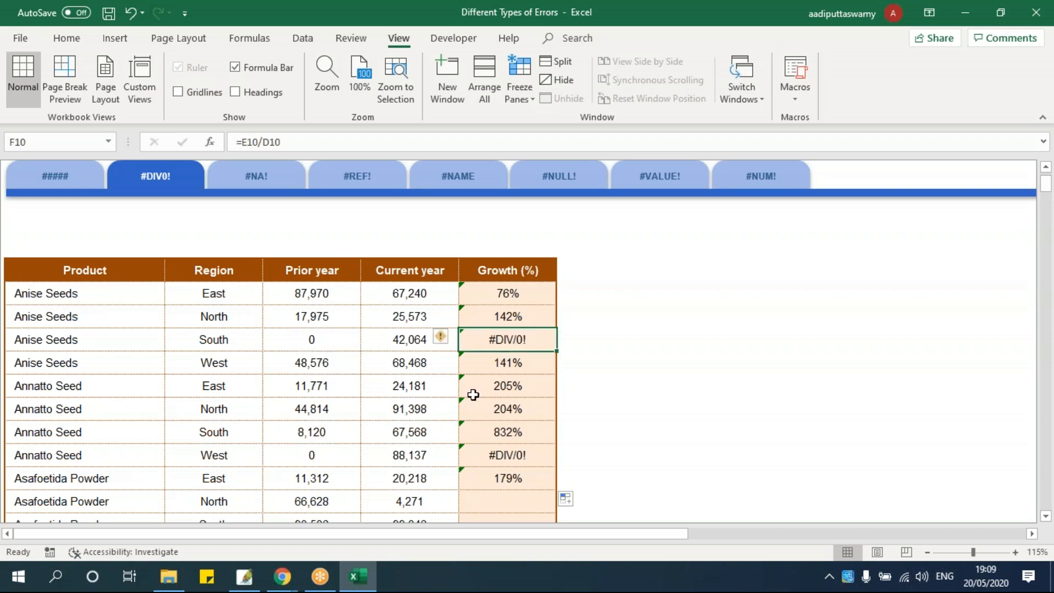
left_click(330, 342)
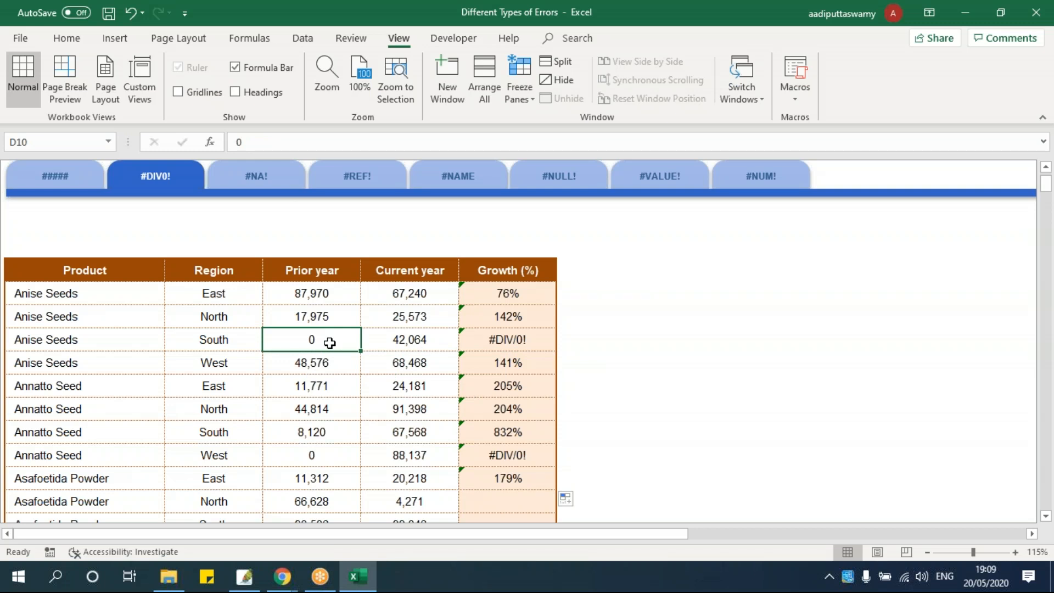
left_click(524, 346)
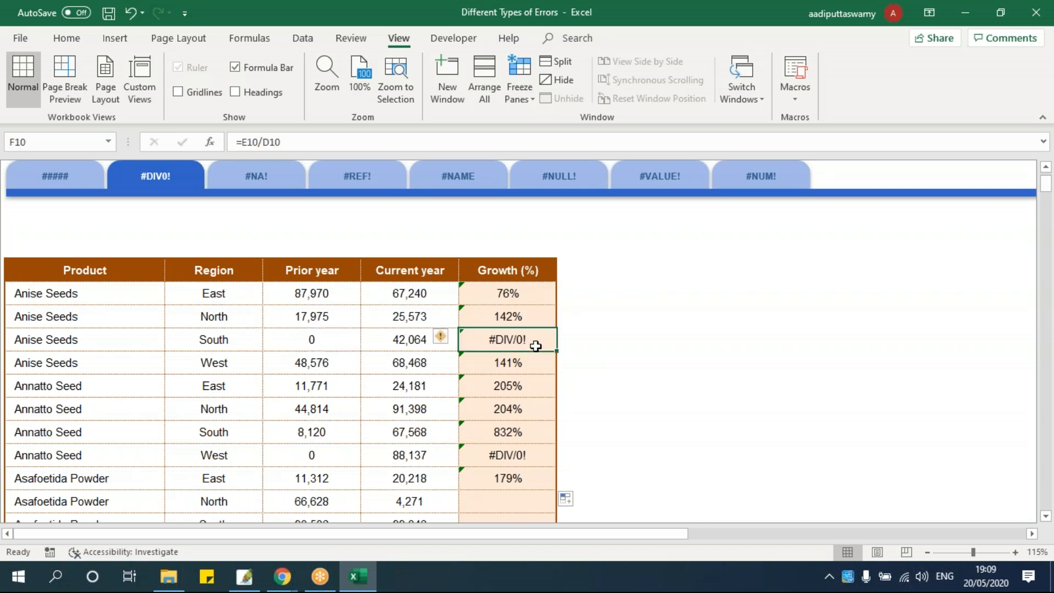
left_click(520, 454)
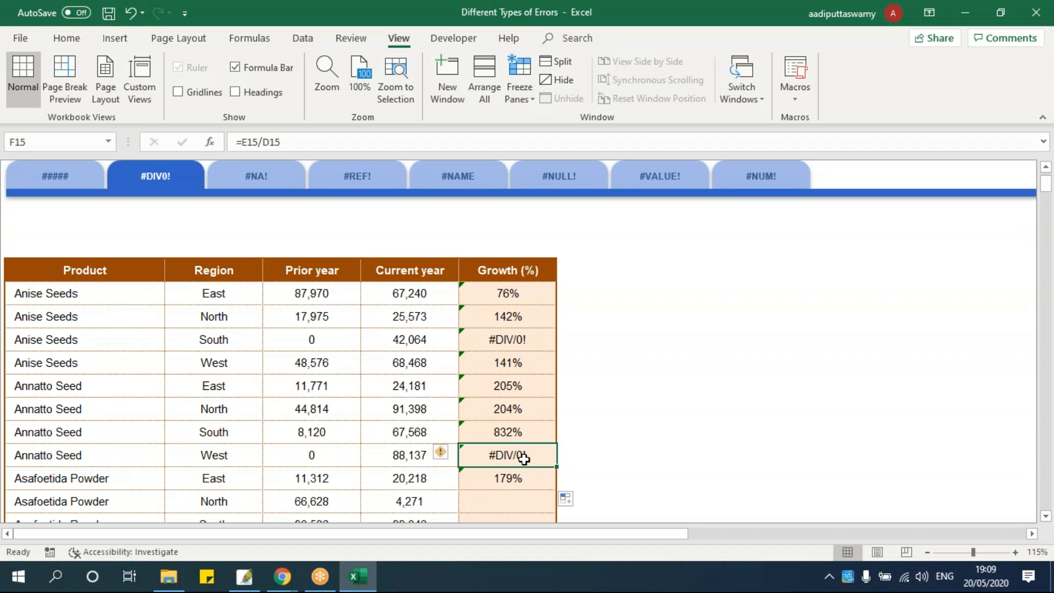
left_click(339, 367)
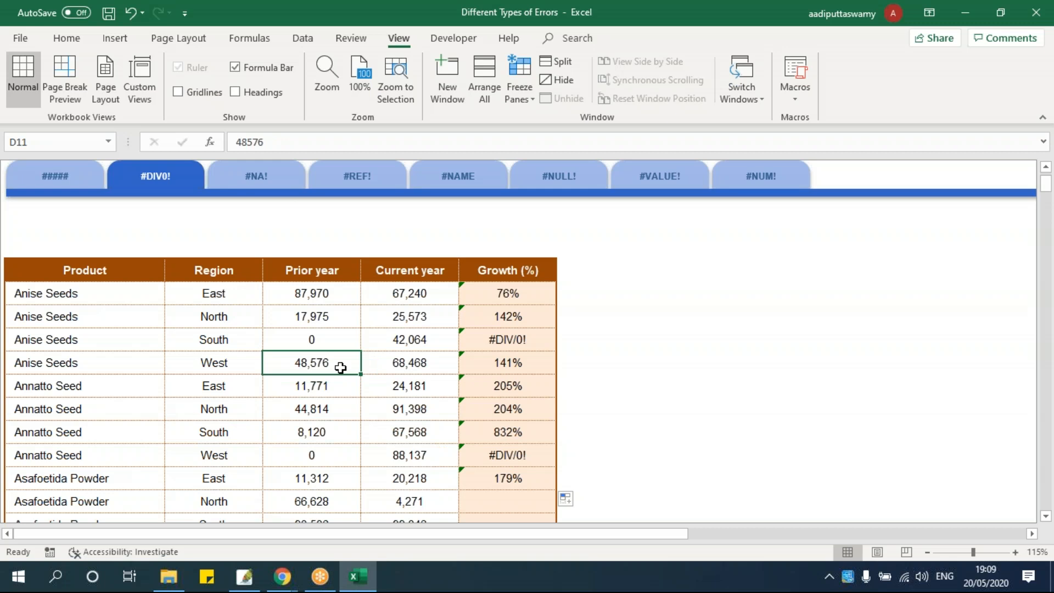
key("Delete")
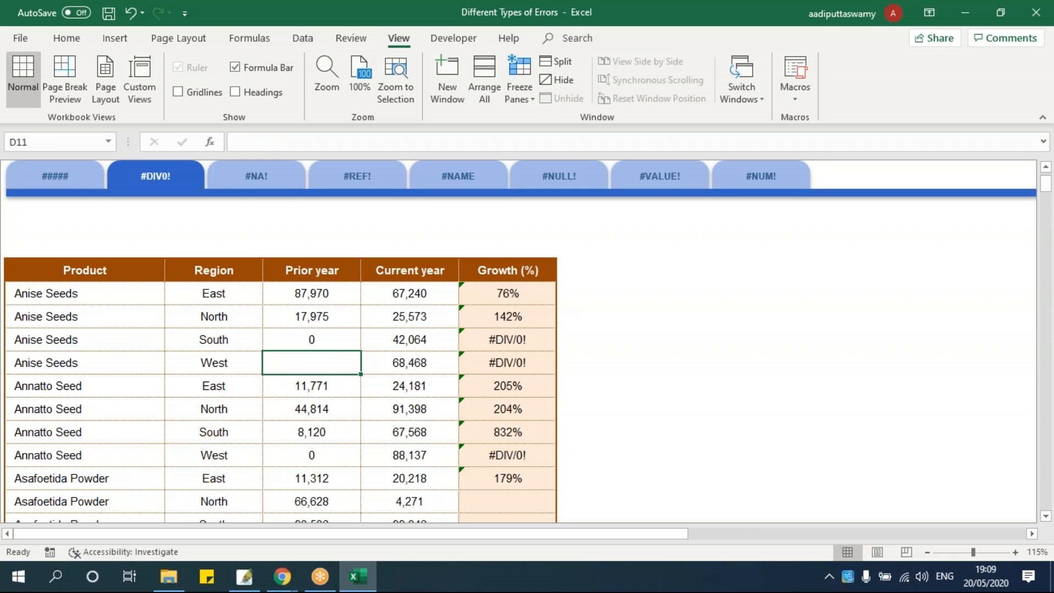
On the #NA! sheet, set the search Employee ID in B9 to the first ID listed in the employee table
left_click(286, 184)
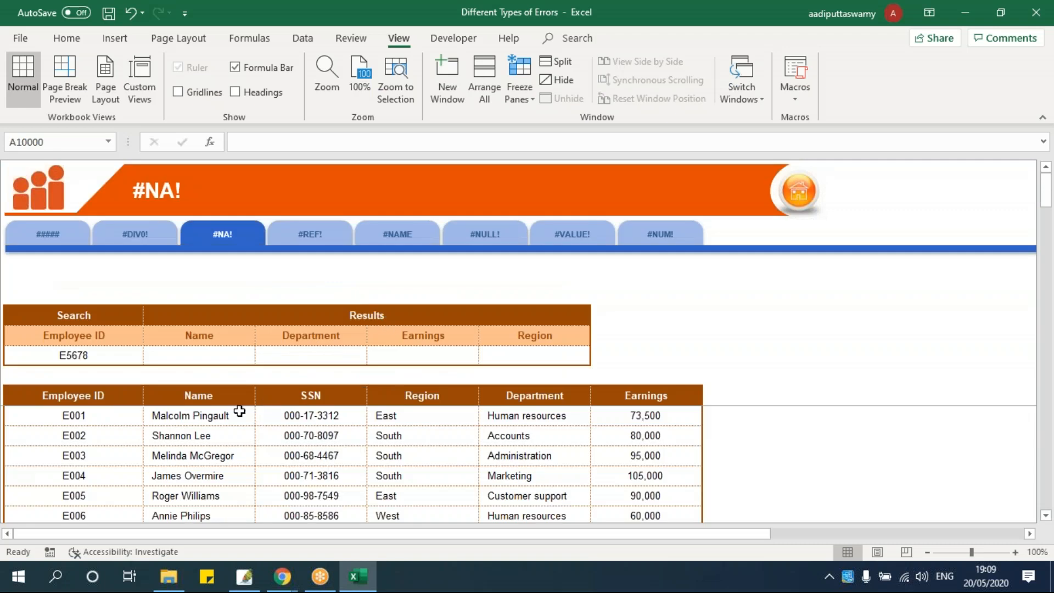
left_click(240, 412)
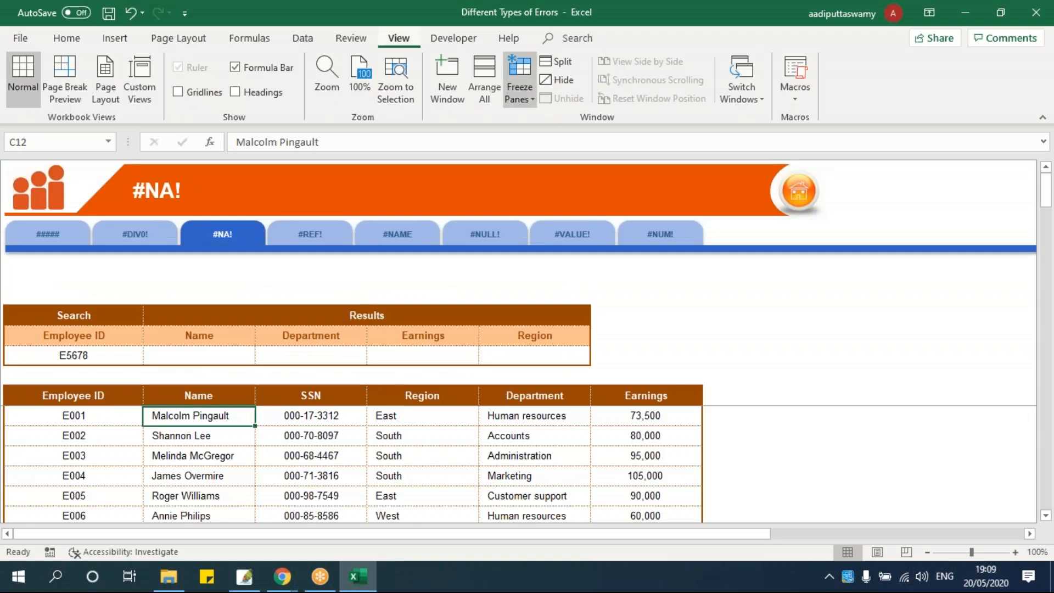
scroll(245, 412, "up", 3, "ctrl")
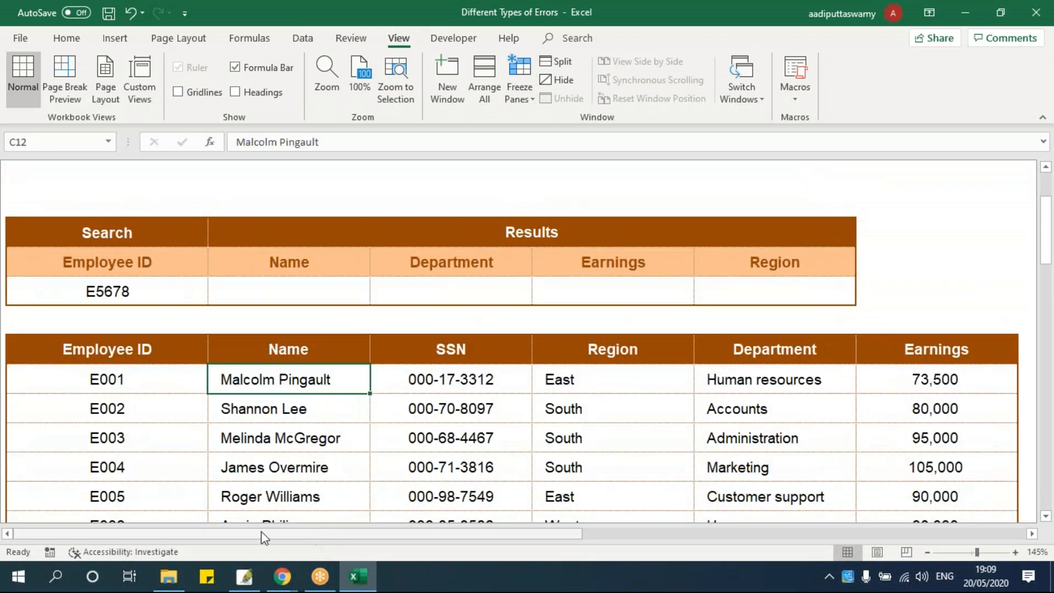
scroll(341, 481, "down", 1, "ctrl")
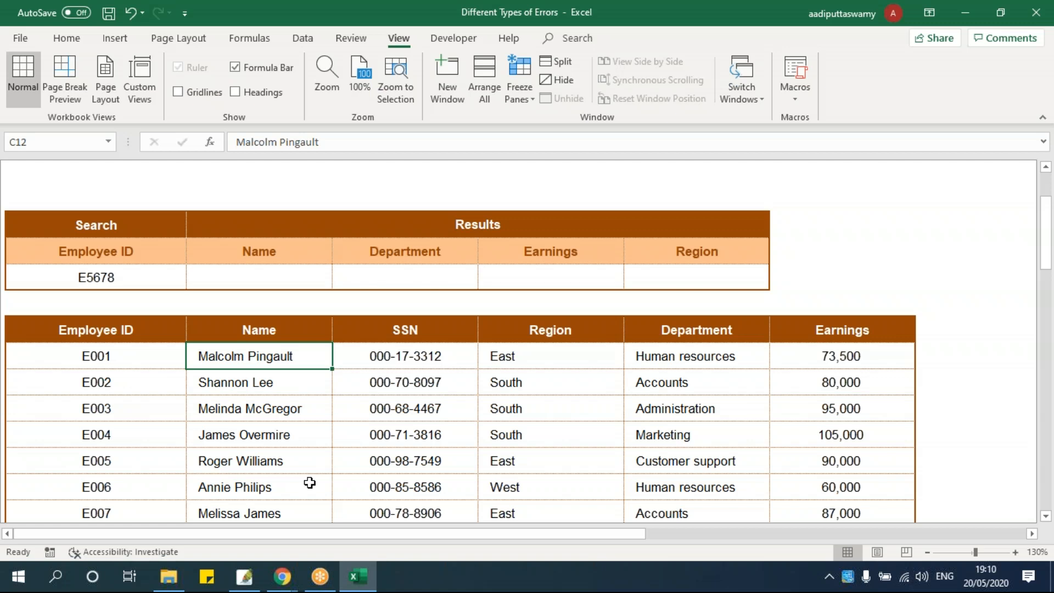
left_click(132, 288)
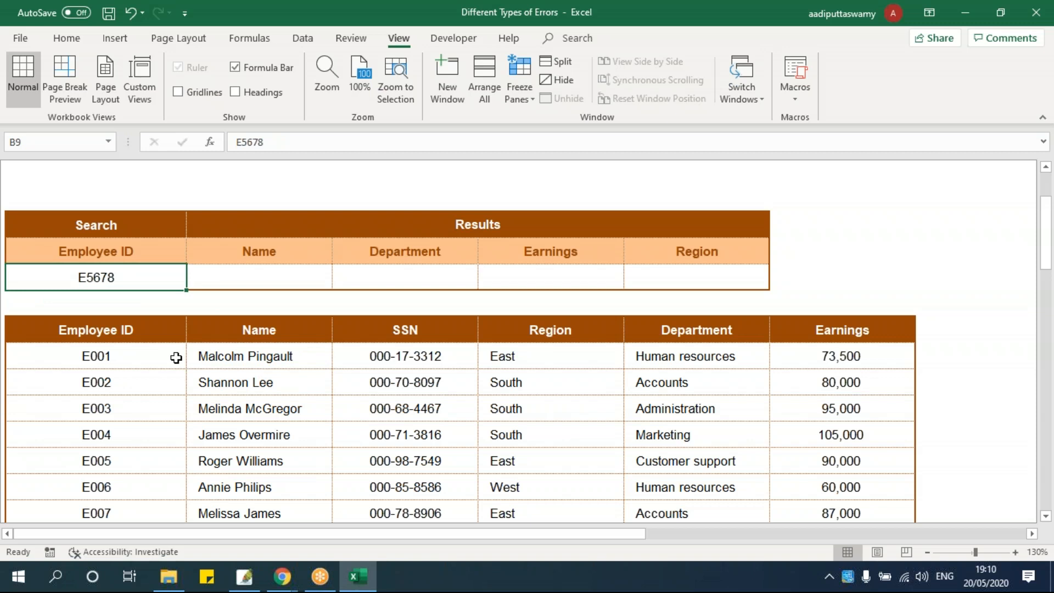
type("E001")
key("Return")
Enter =VLOOKUP(B9,B11:G51,2,0) in the Name result cell C9
left_click(263, 278)
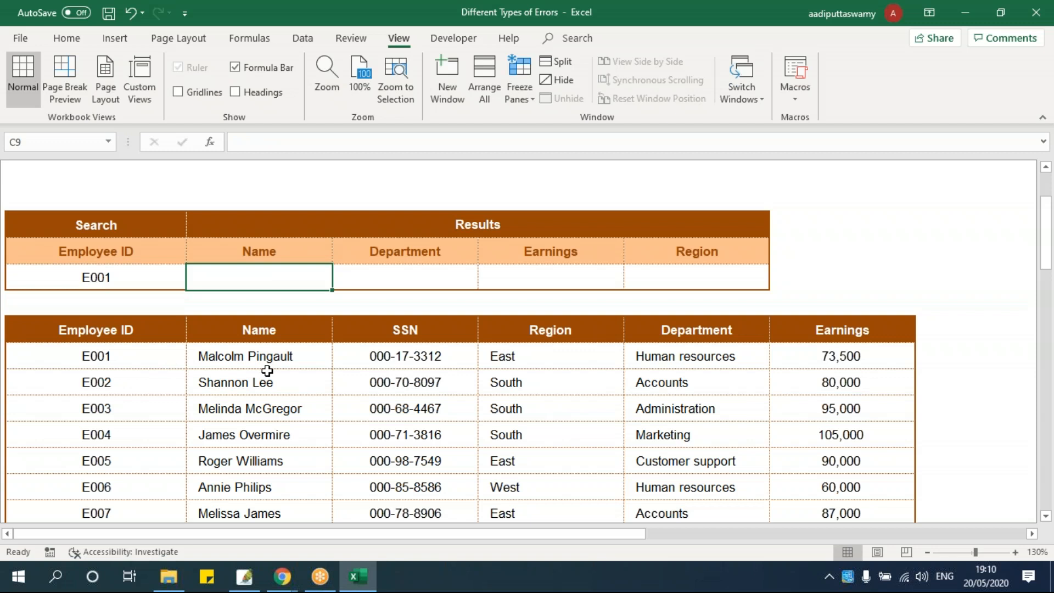
type("=vlookup")
key("Tab")
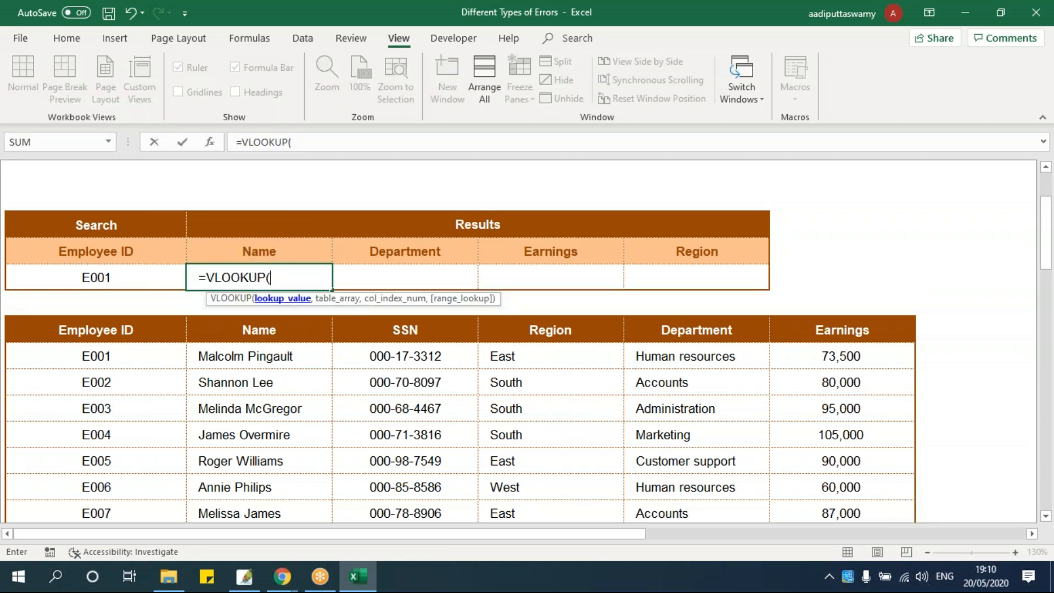
left_click(137, 277)
type(",")
left_click_drag(130, 329, 473, 332)
key("ctrl+shift+Right")
key("ctrl+shift+Down")
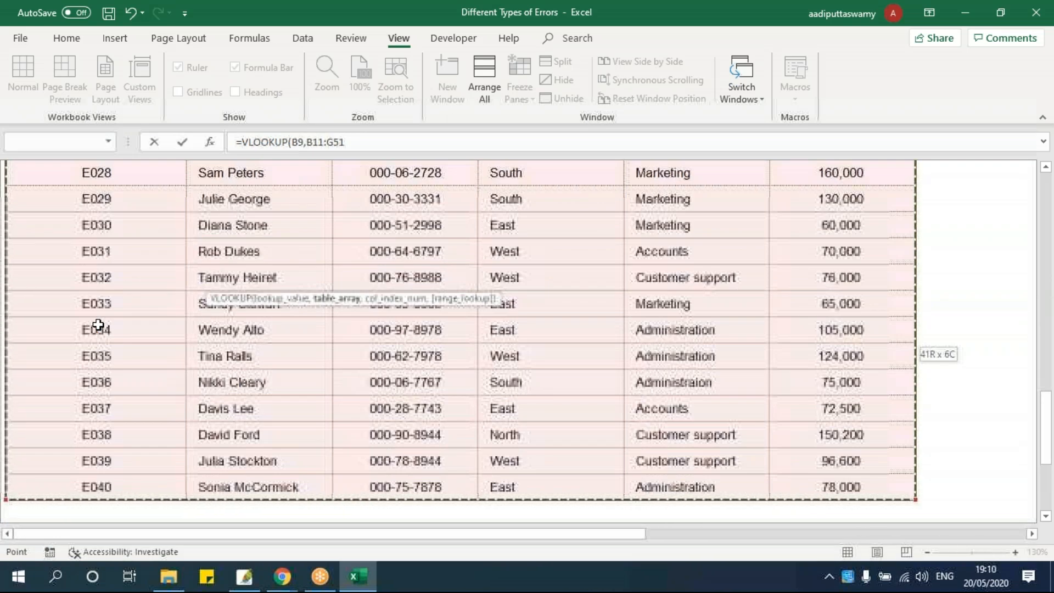
type(",2,0")
key("Return")
scroll(104, 318, "up", 1)
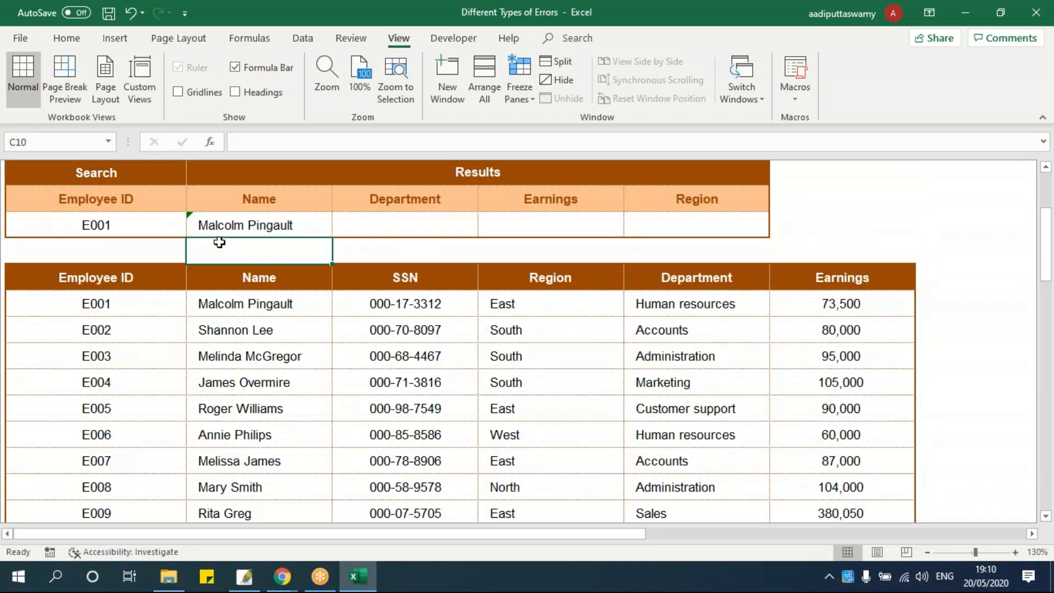
Set the search Employee ID in B9 to one missing from the employee table and check the VLOOKUP in C9 against the ID column
left_click(113, 227)
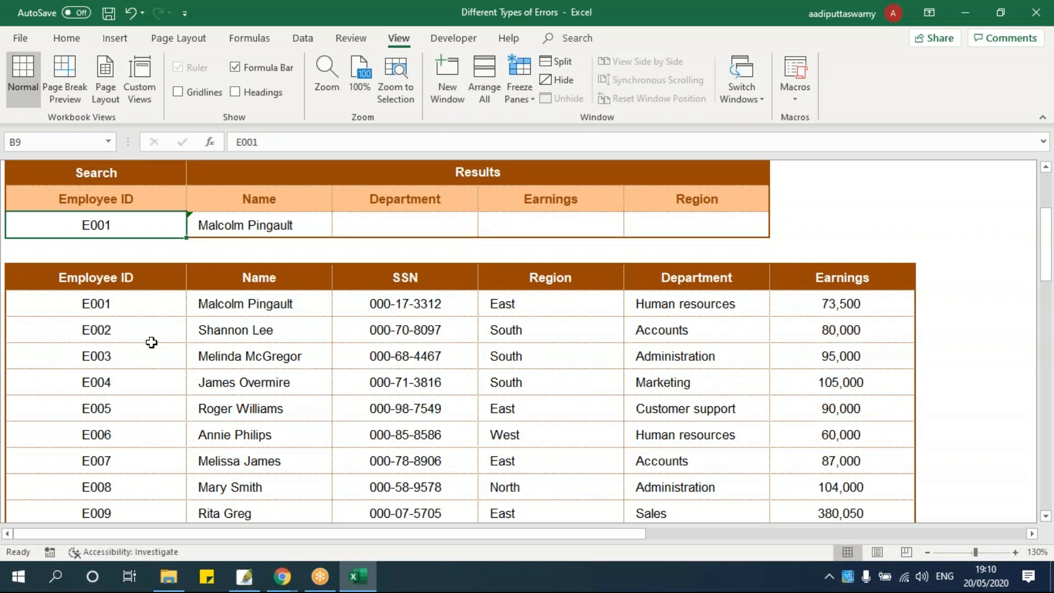
left_click(110, 306)
left_click(118, 223)
key("F2")
type("5678")
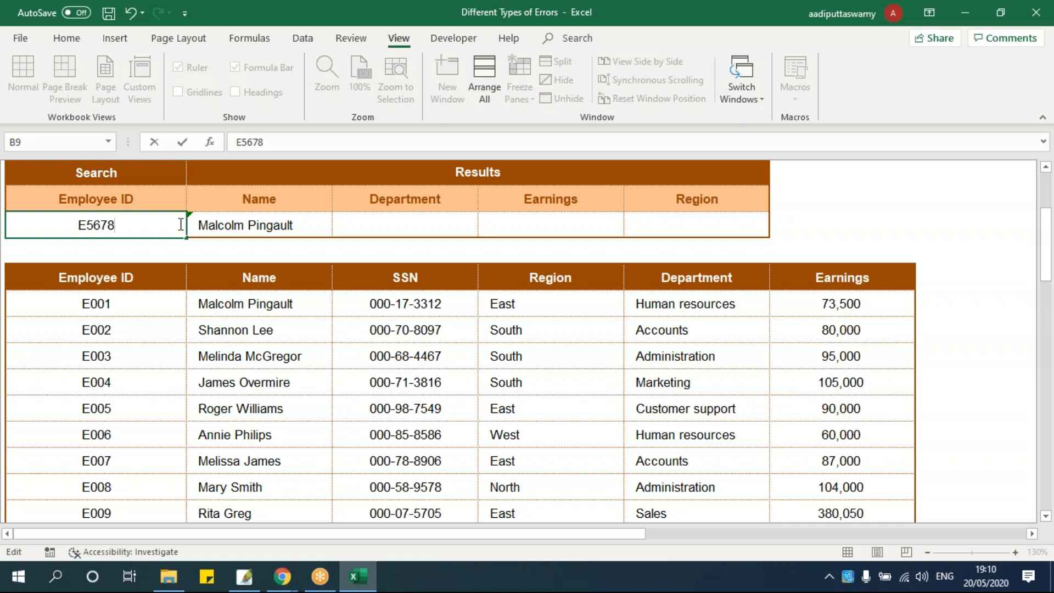
key("Return")
left_click(266, 227)
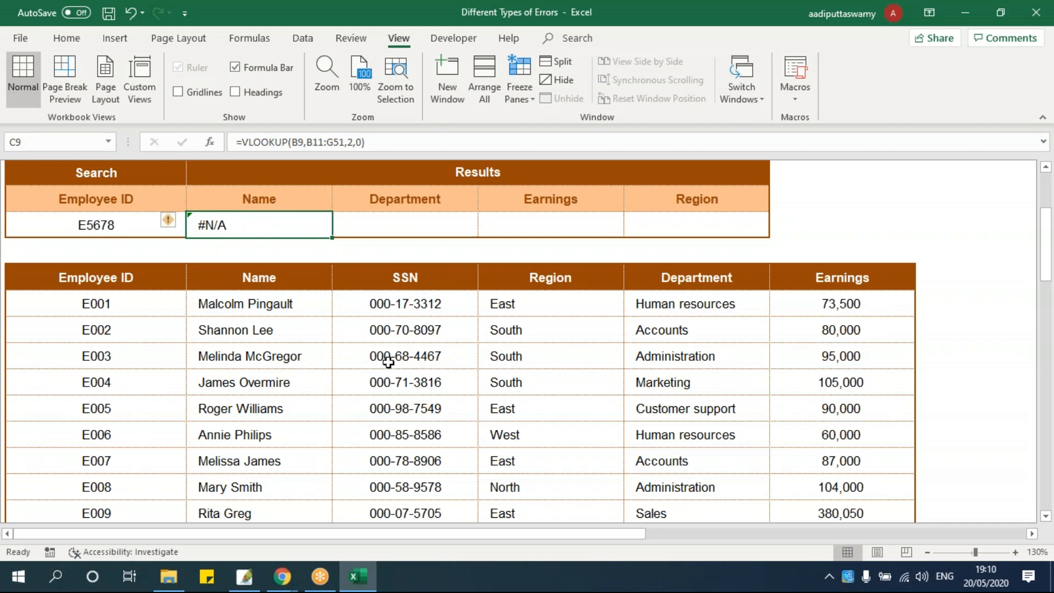
left_click(153, 223)
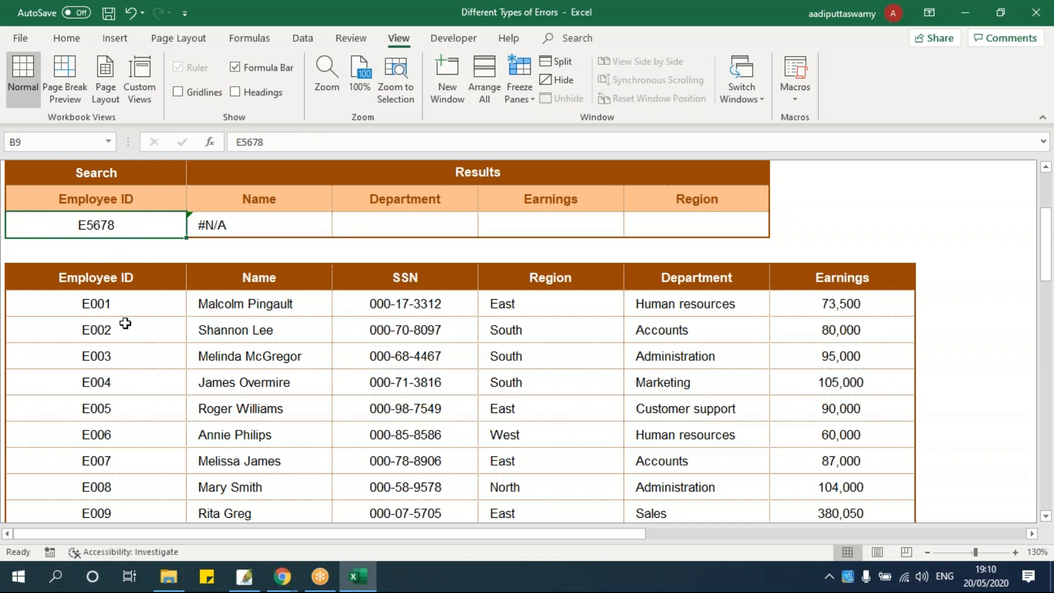
left_click_drag(116, 275, 92, 466)
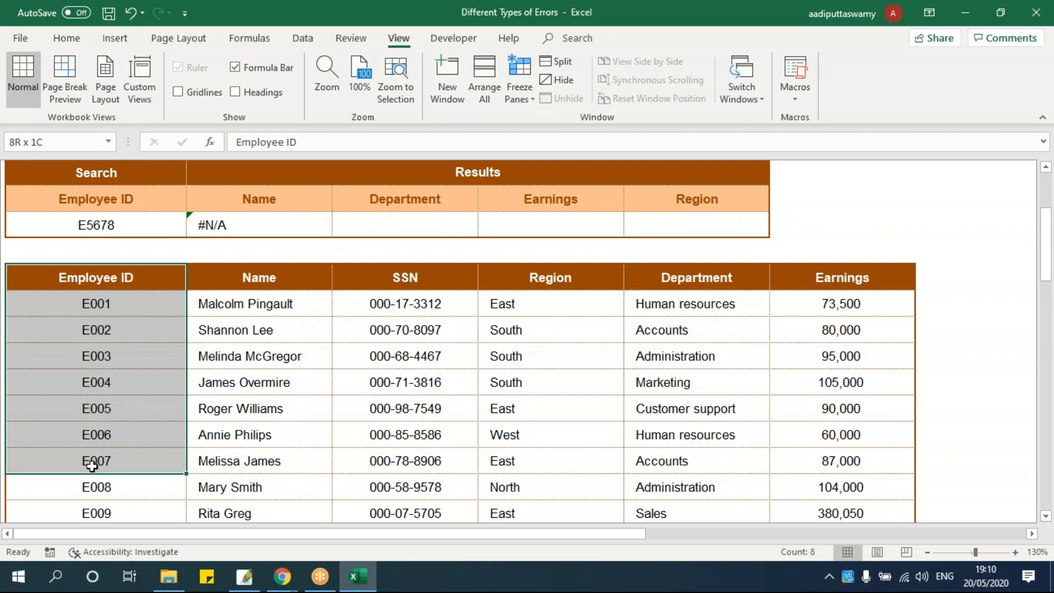
left_click(231, 231)
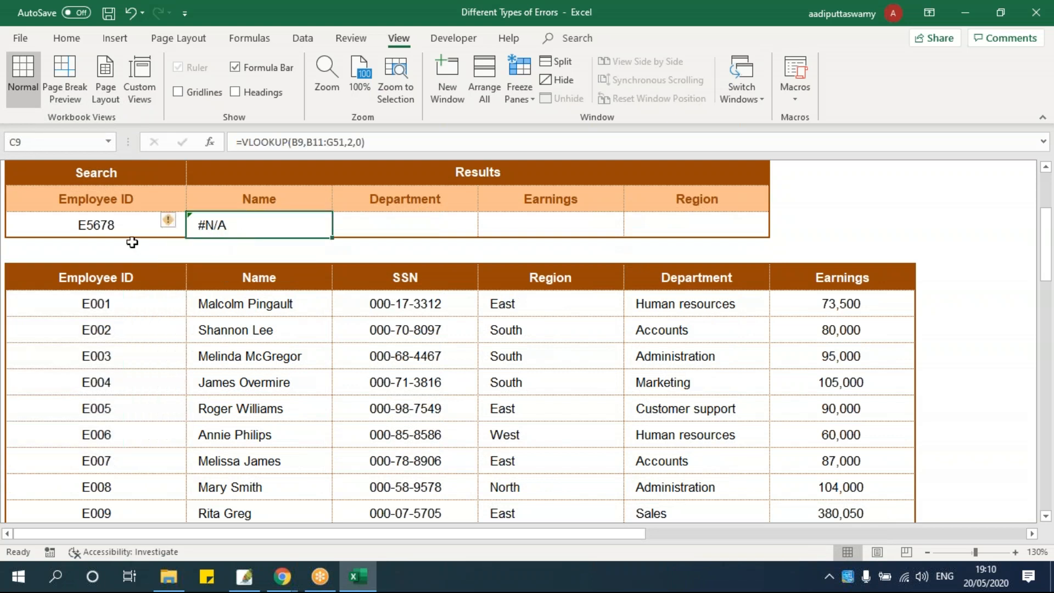
left_click(128, 226)
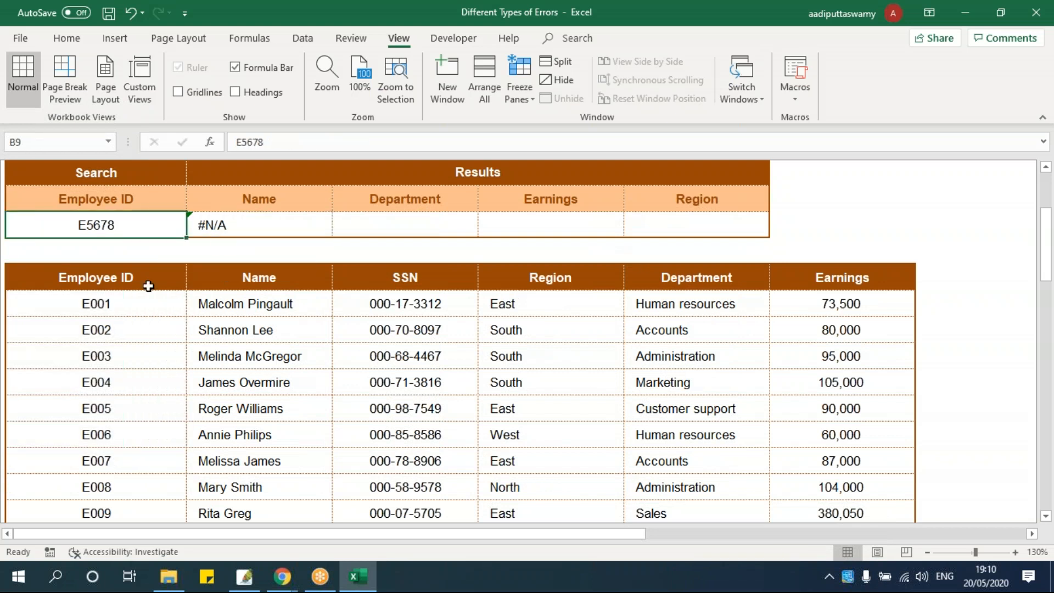
Replace the first Employee ID in the table, B12, with the search ID from B9 and check the Name lookup in C9
left_click(136, 304)
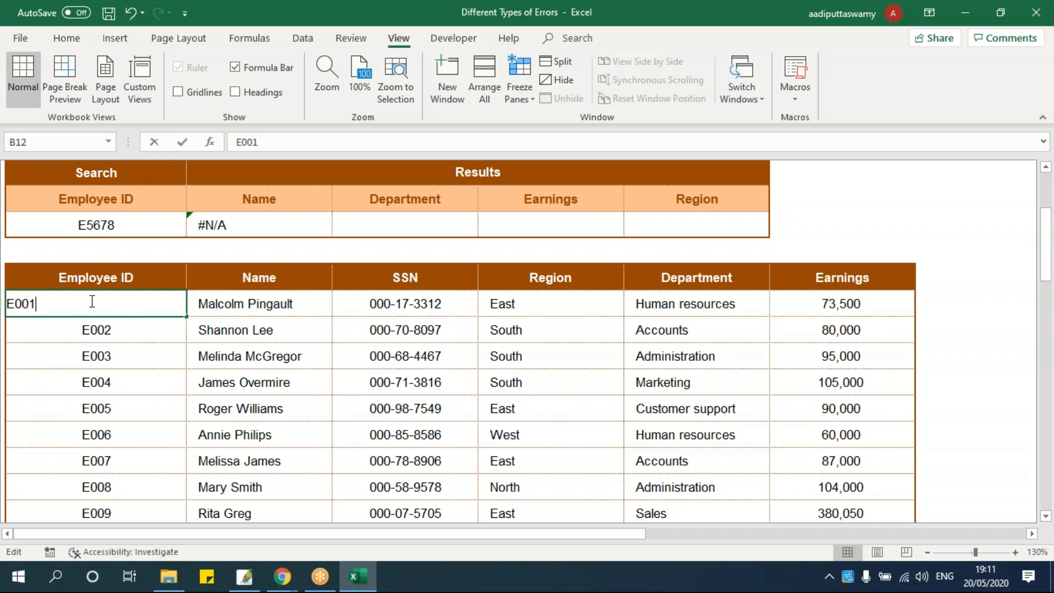
double_click(94, 302)
double_click(134, 302)
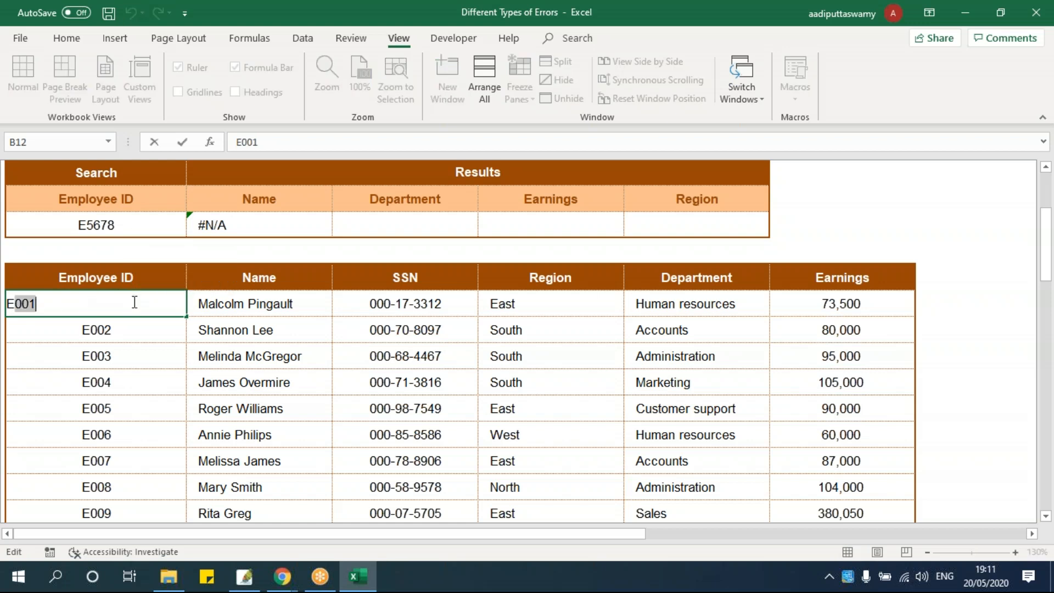
type("E5678")
key("Return")
left_click(272, 223)
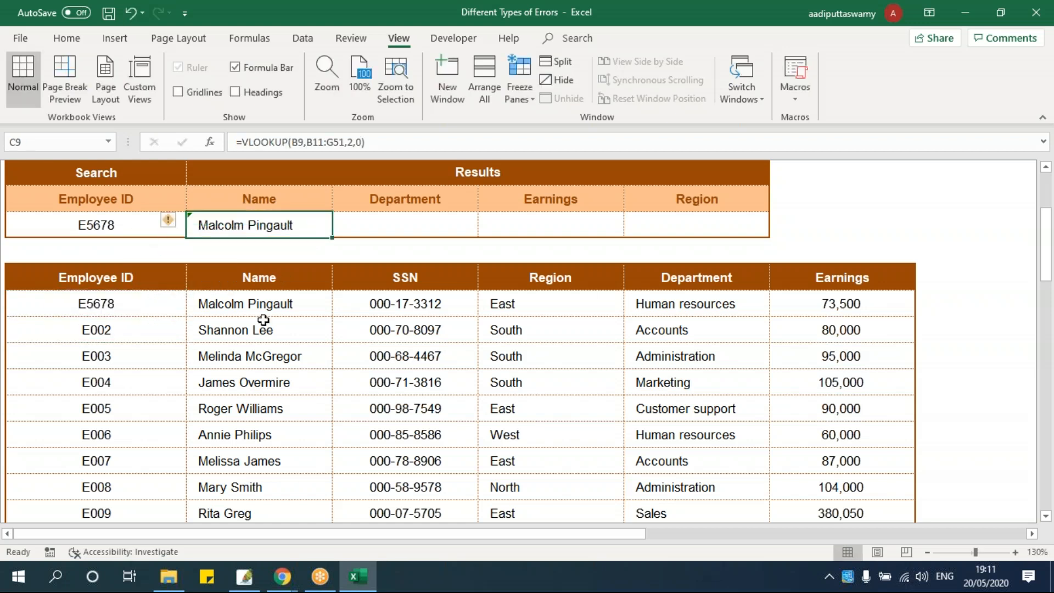
left_click_drag(116, 278, 120, 379)
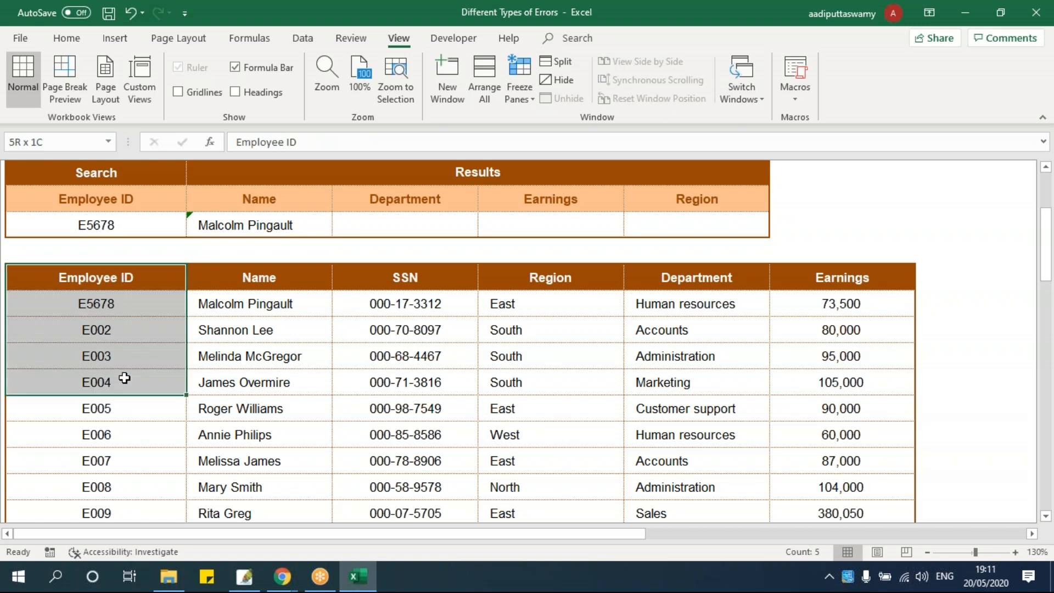
left_click(117, 215)
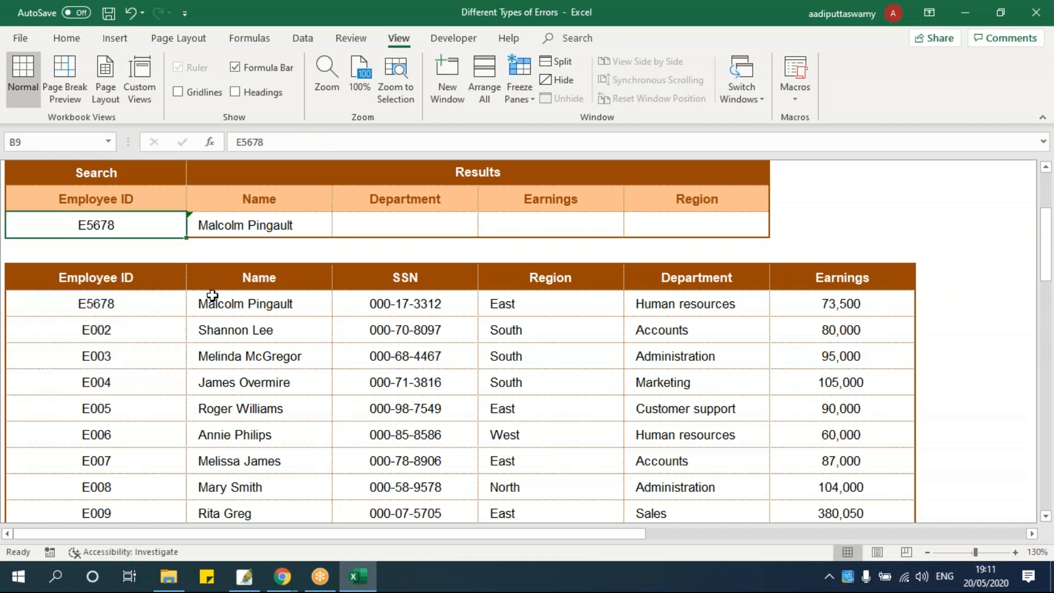
On the #REF! sheet, set the search Employee ID in B9 to the first ID listed in the employee table
scroll(461, 335, "up", 3)
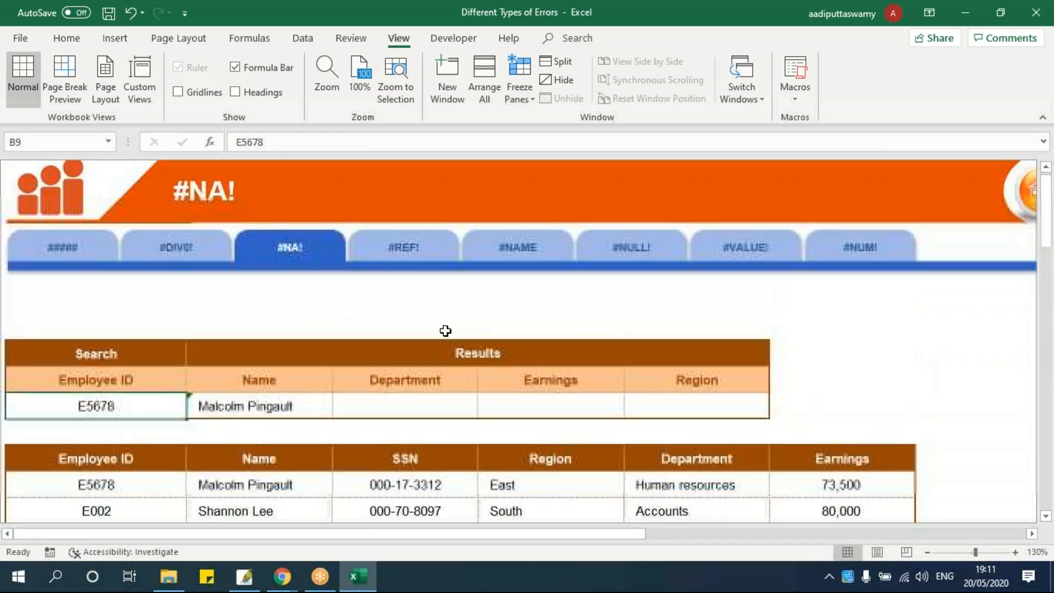
left_click(407, 252)
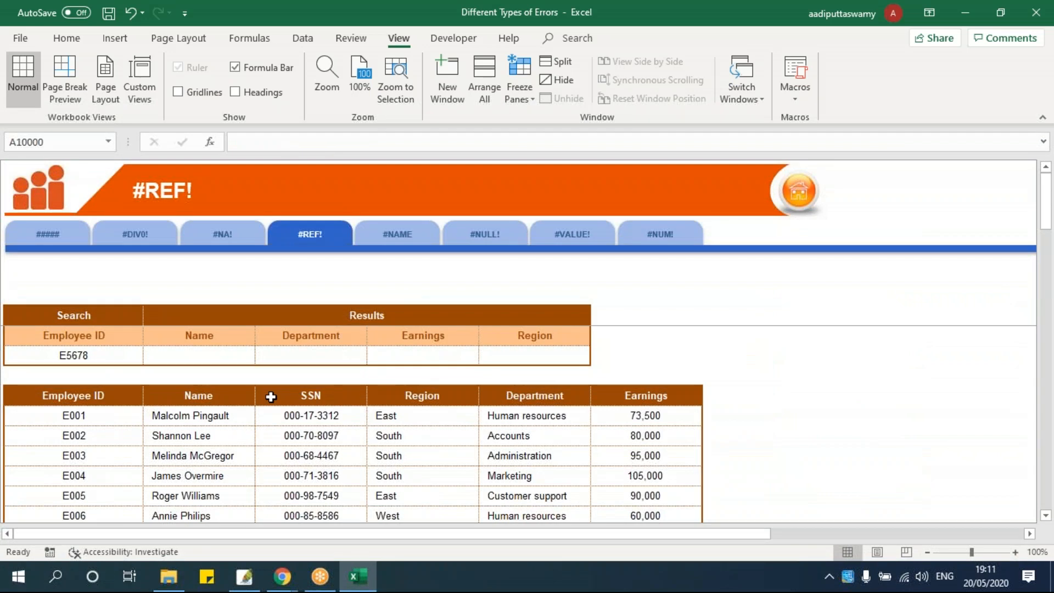
scroll(341, 459, "up", 3)
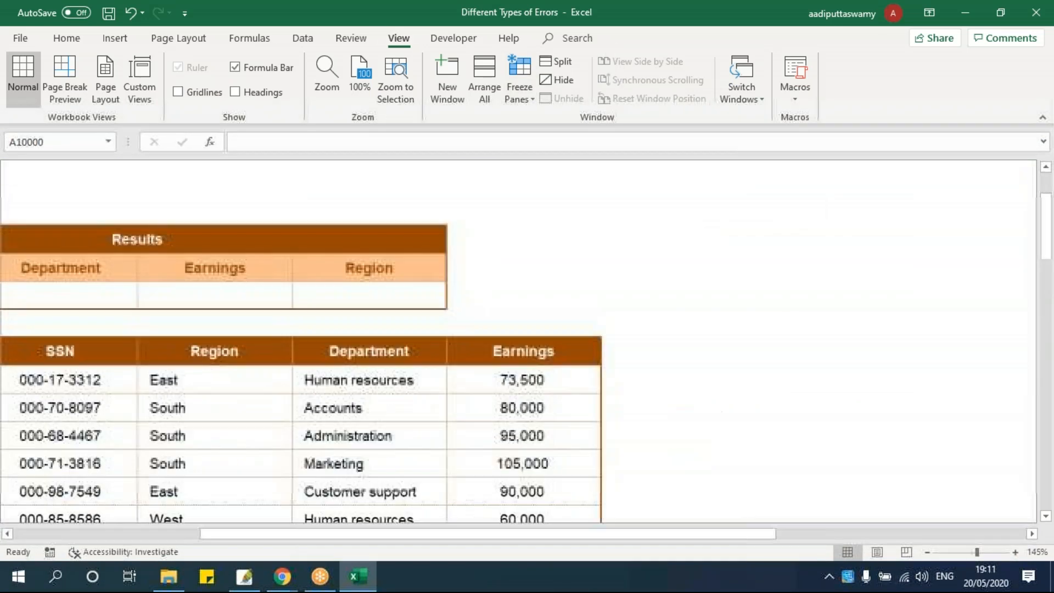
scroll(224, 541, "left", 3)
left_click(276, 458)
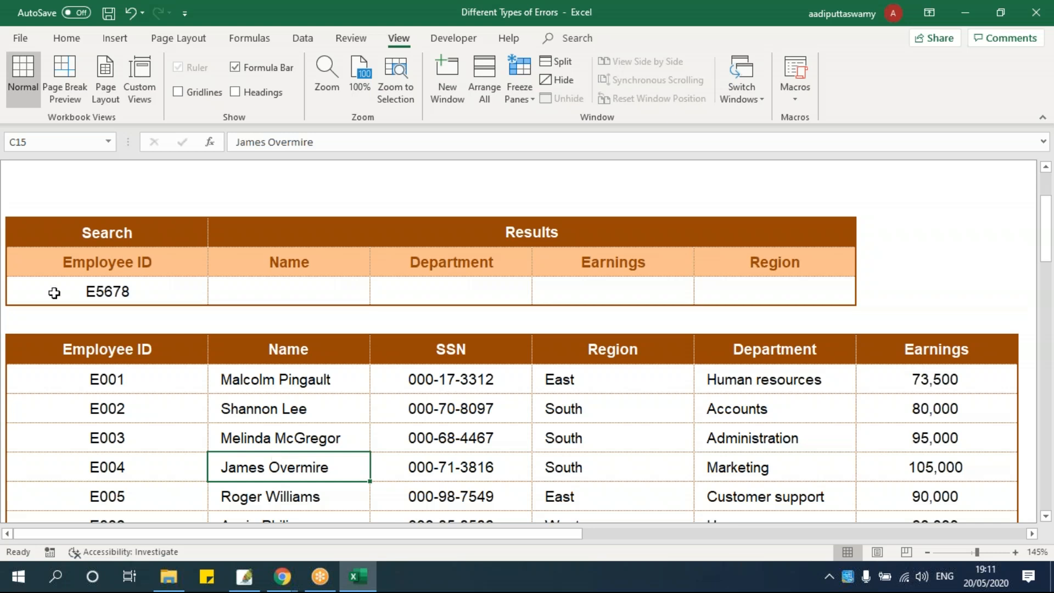
double_click(157, 287)
double_click(79, 291)
type("E001")
key("Return")
Start a VLOOKUP formula in the Name result cell C9 with the absolute reference $B$9 as the lookup value
key("Up")
key("Right")
type("=vlookup")
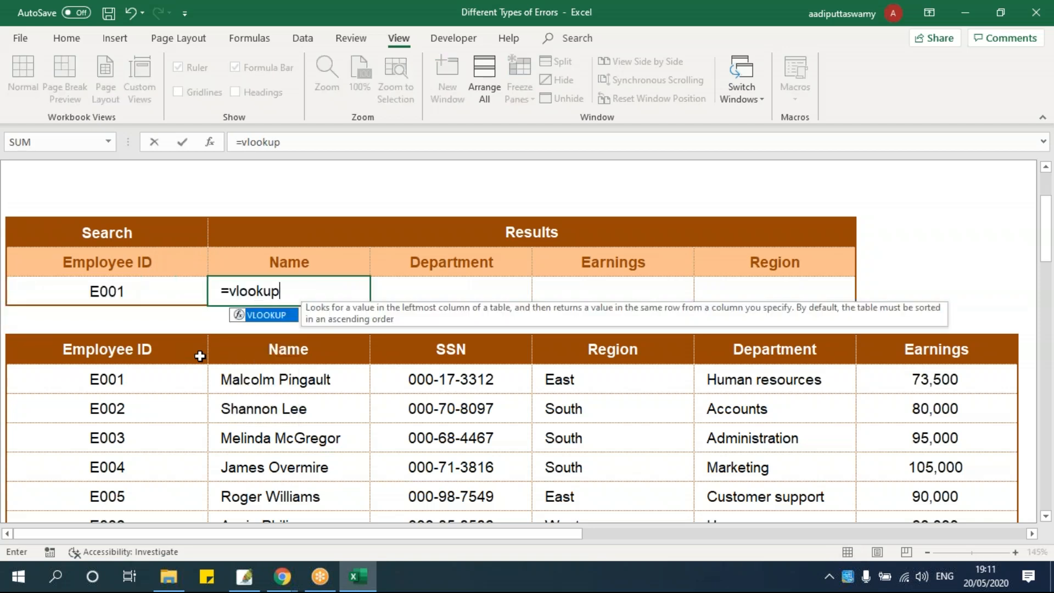
key("Tab")
key("Left")
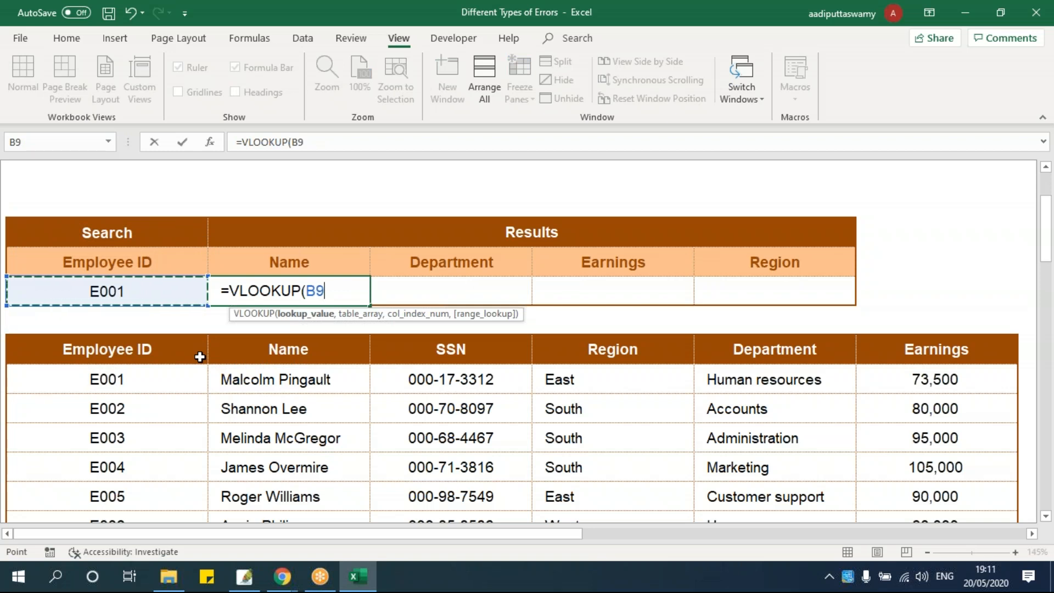
key("F4")
type(",")
left_click(108, 342)
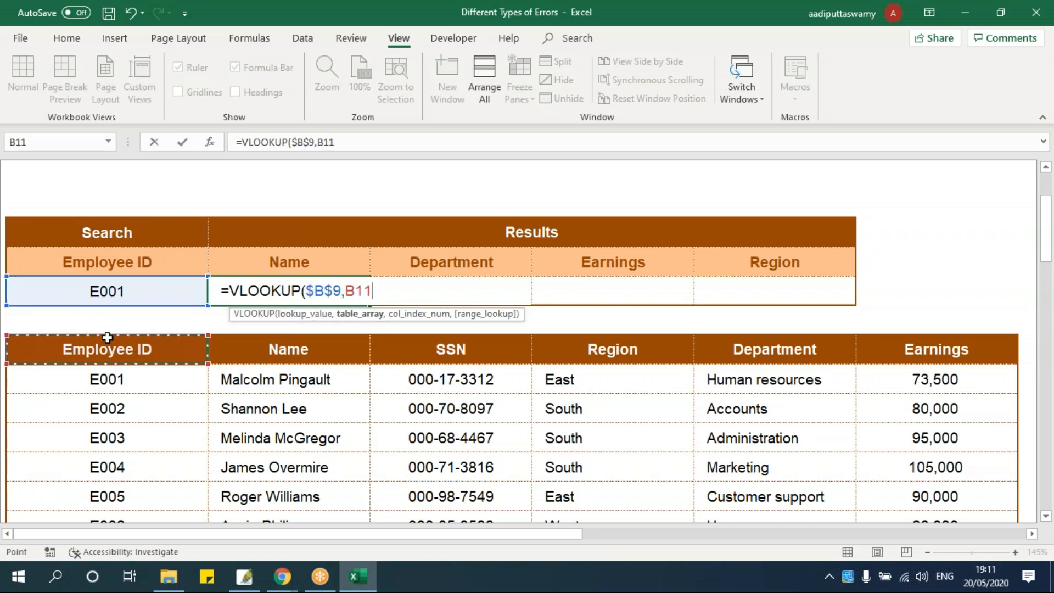
key("ctrl+shift+Right")
key("ctrl+shift+Down")
key("F4")
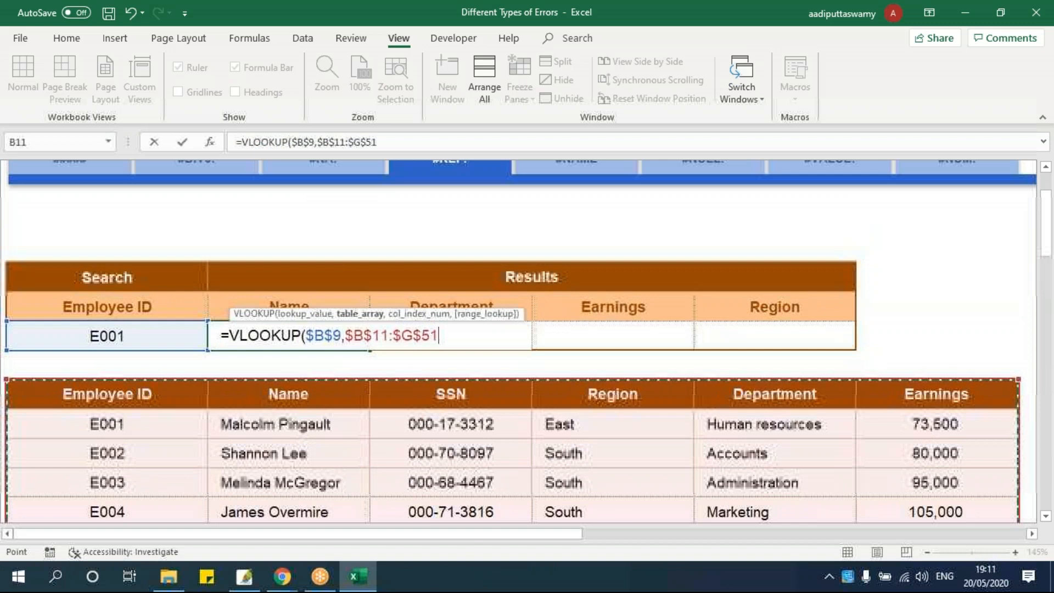
type(",")
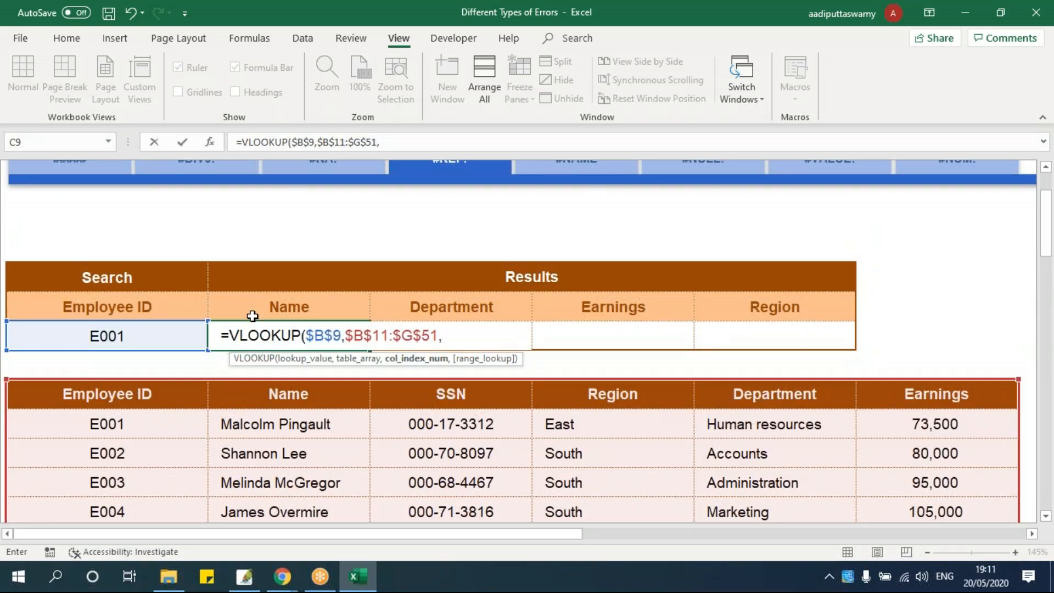
left_click_drag(346, 336, 577, 336)
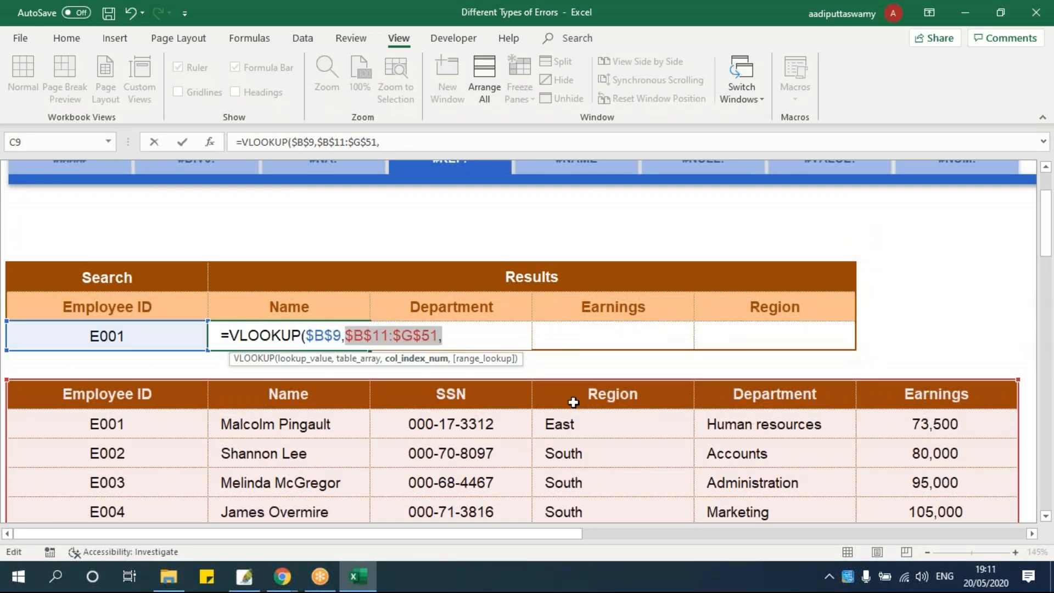
key("BackSpace")
Complete the VLOOKUP in C9 with table array $B$11:$C$51, column index 2 and range lookup 0
left_click_drag(165, 394, 234, 454)
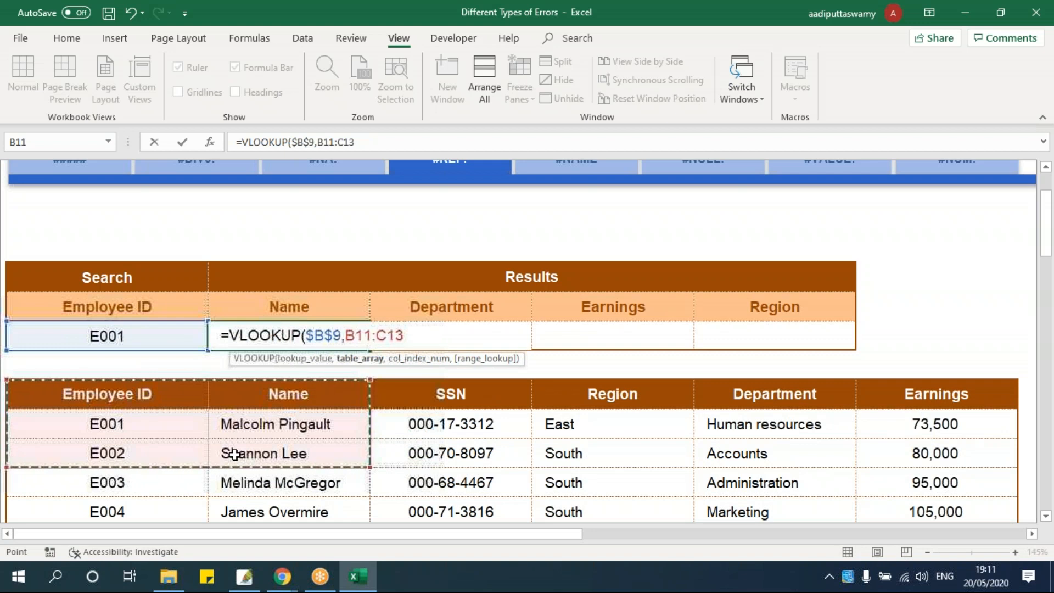
key("ctrl+shift+Down")
key("F4")
type(",2,0")
key("Return")
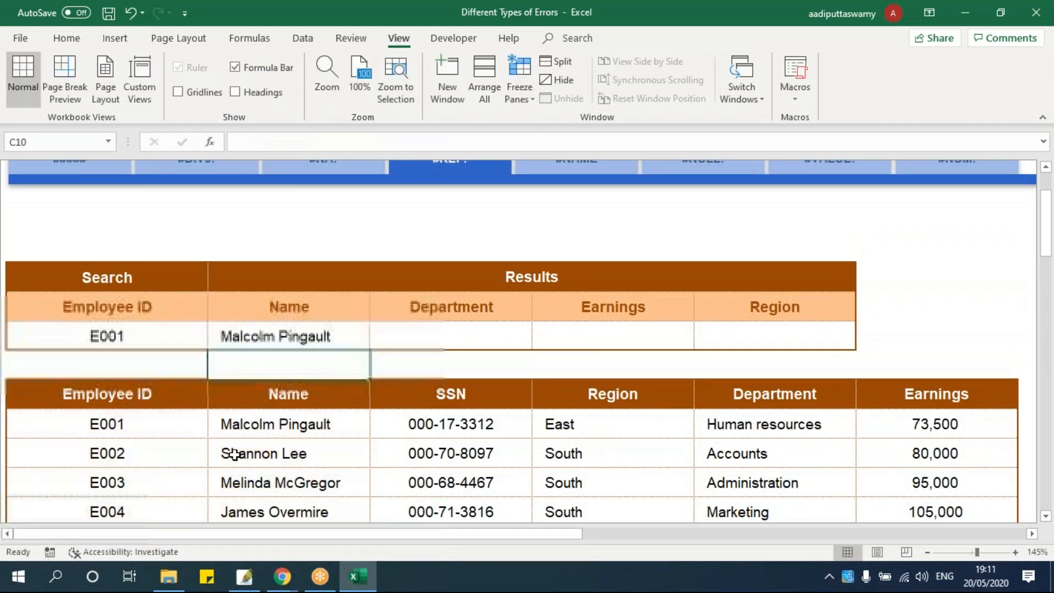
Fill the VLOOKUP from C9 across to the Department result cell D9 and count the table columns from Employee ID to Department
left_click(287, 337)
left_click_drag(370, 351, 531, 352)
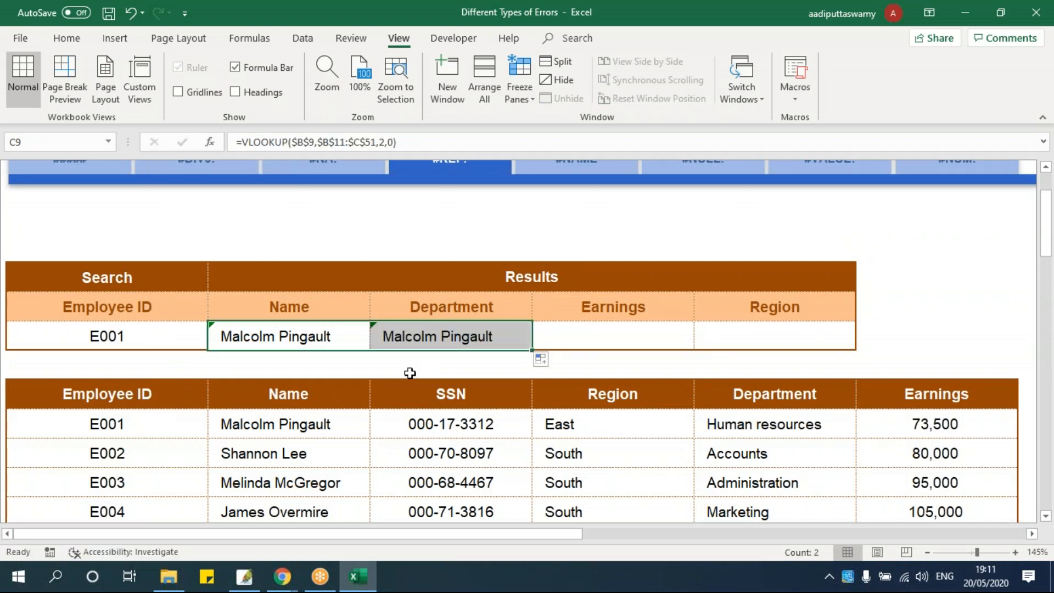
left_click(141, 393)
left_click(308, 393)
left_click(450, 391)
left_click(717, 394)
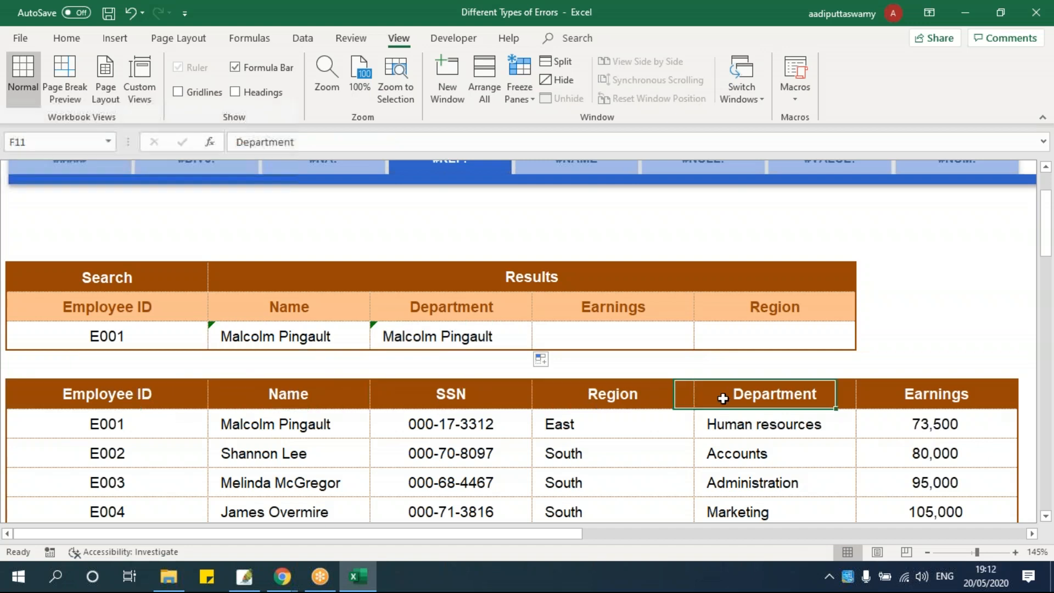
Set the column index number in D9's VLOOKUP formula to 5
double_click(514, 346)
double_click(609, 335)
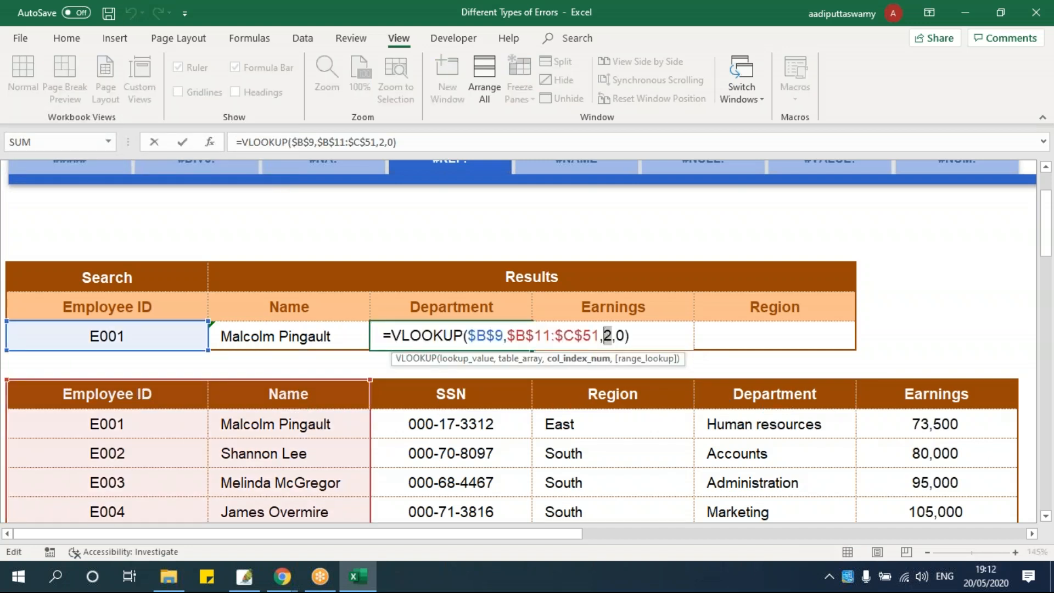
type("5")
left_click_drag(508, 335, 601, 335)
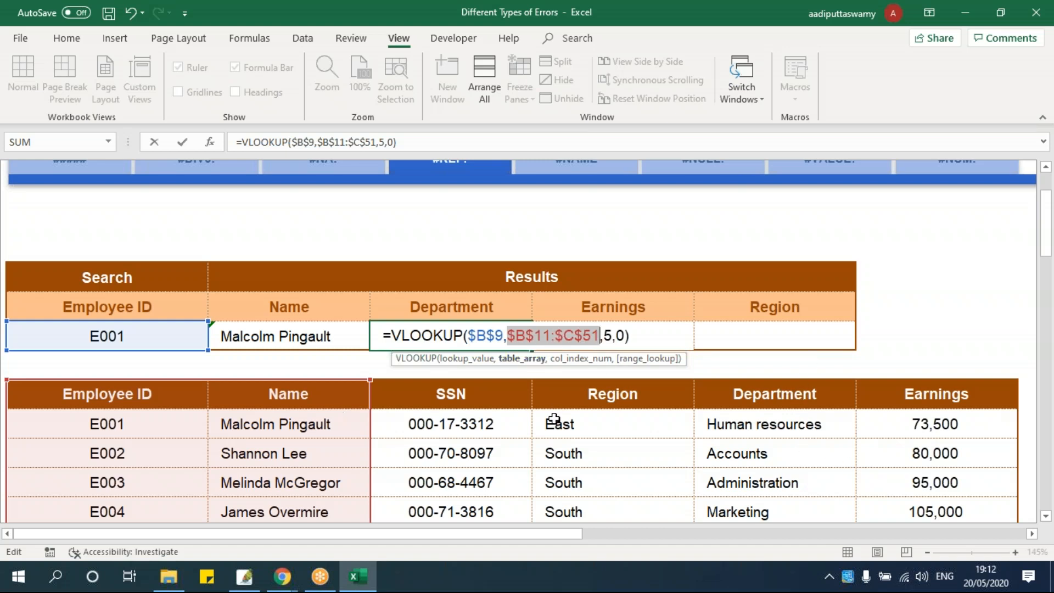
key("Return")
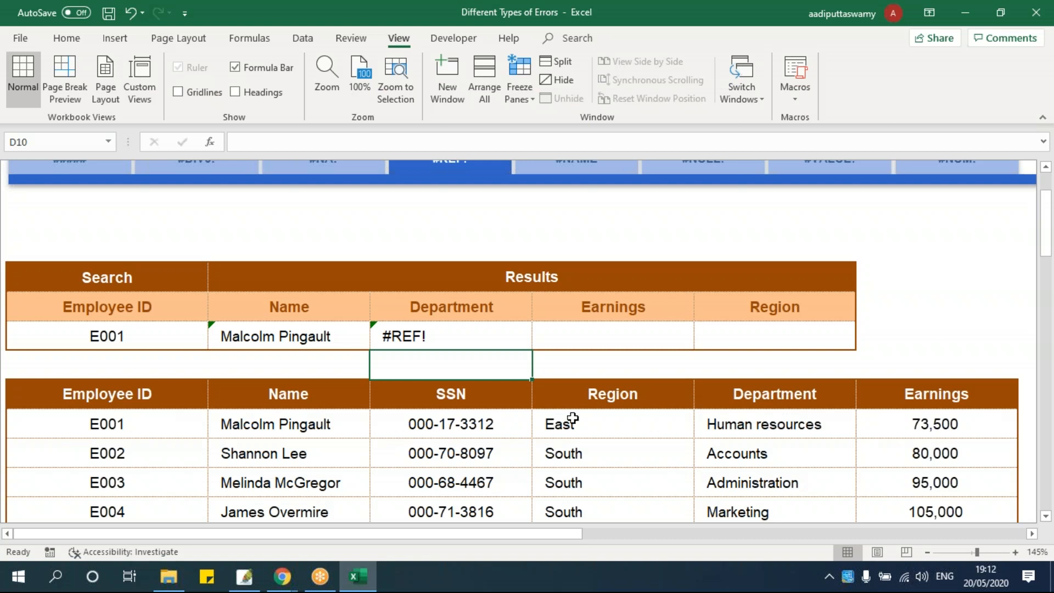
On the #NAME sheet, enter =SUM(C8:F8) in the Total cell G8 for Dill Seed
scroll(572, 414, "up", 2)
left_click(588, 276)
left_click(566, 340)
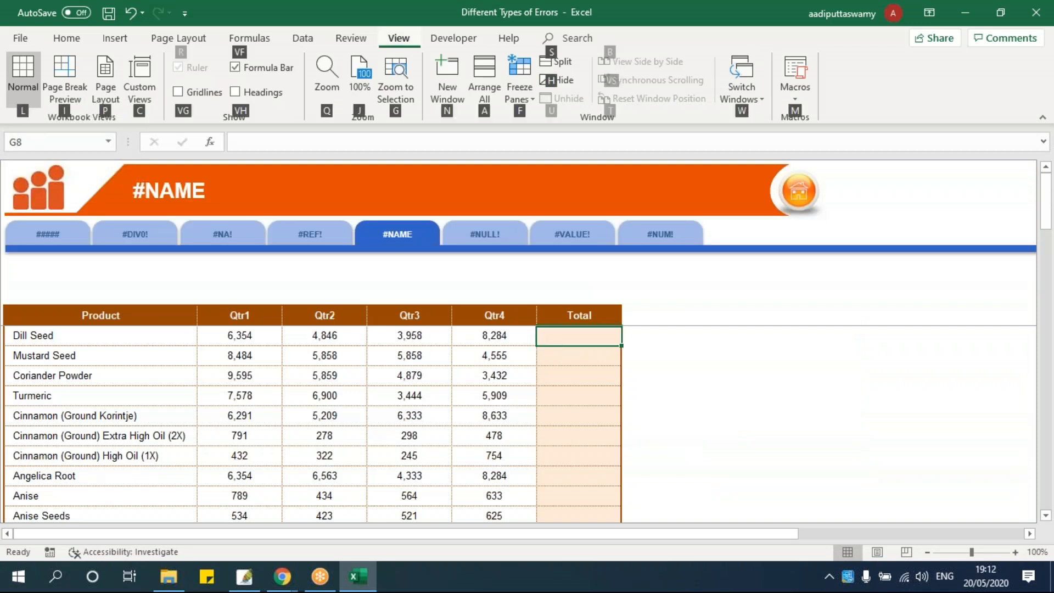
scroll(544, 404, "up", 3, "ctrl")
scroll(544, 405, "up", 2)
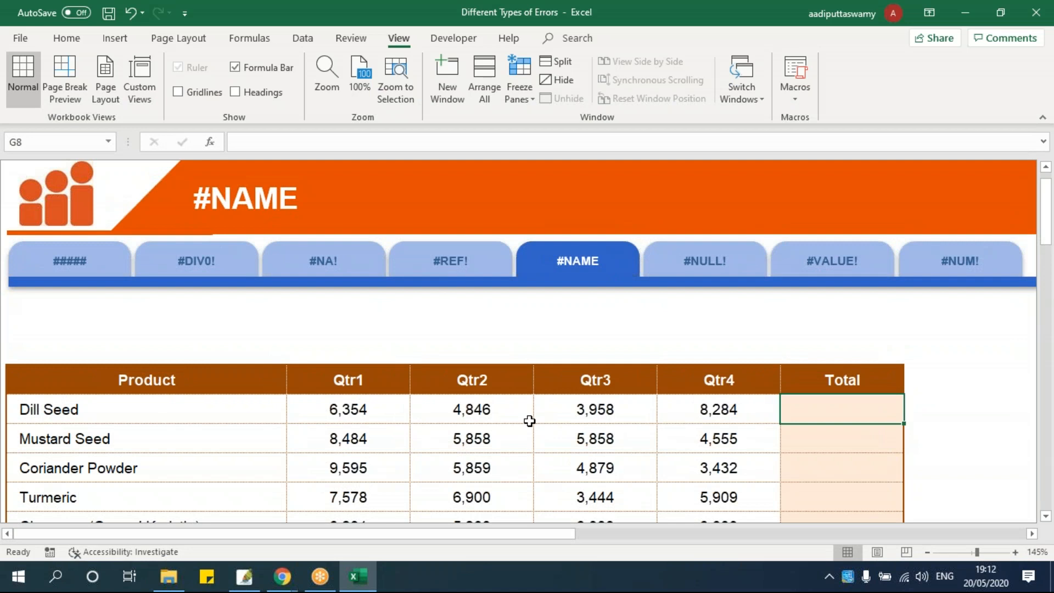
type("=sum")
key("Tab")
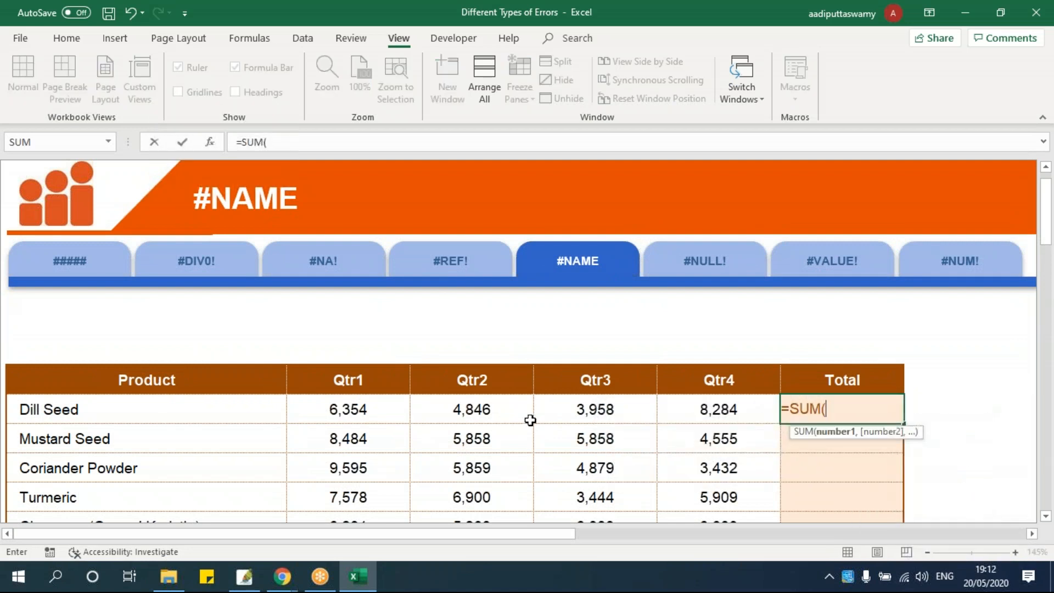
left_click_drag(714, 409, 308, 417)
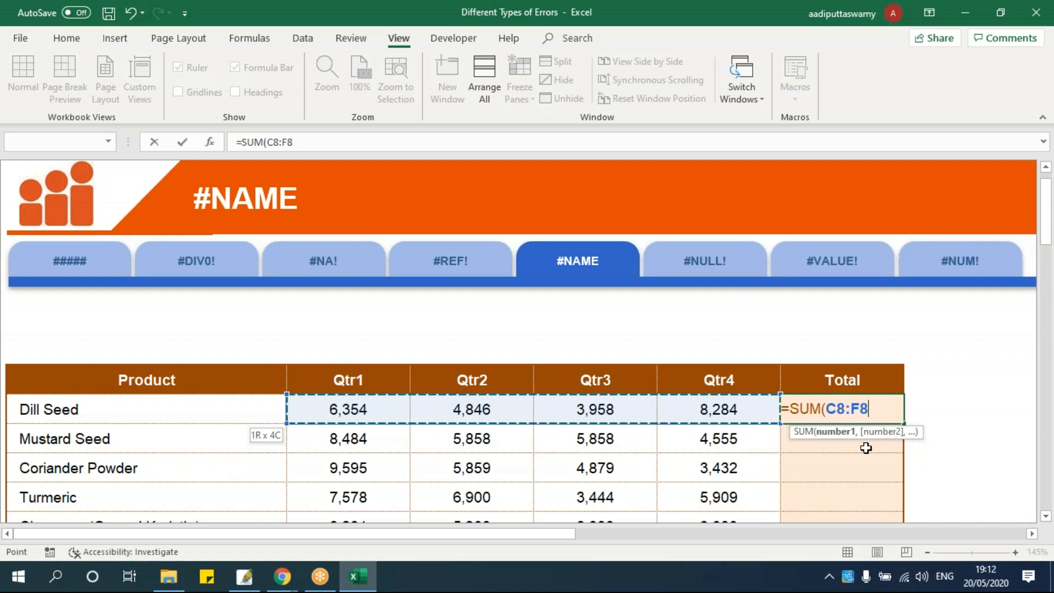
left_click_drag(791, 409, 823, 410)
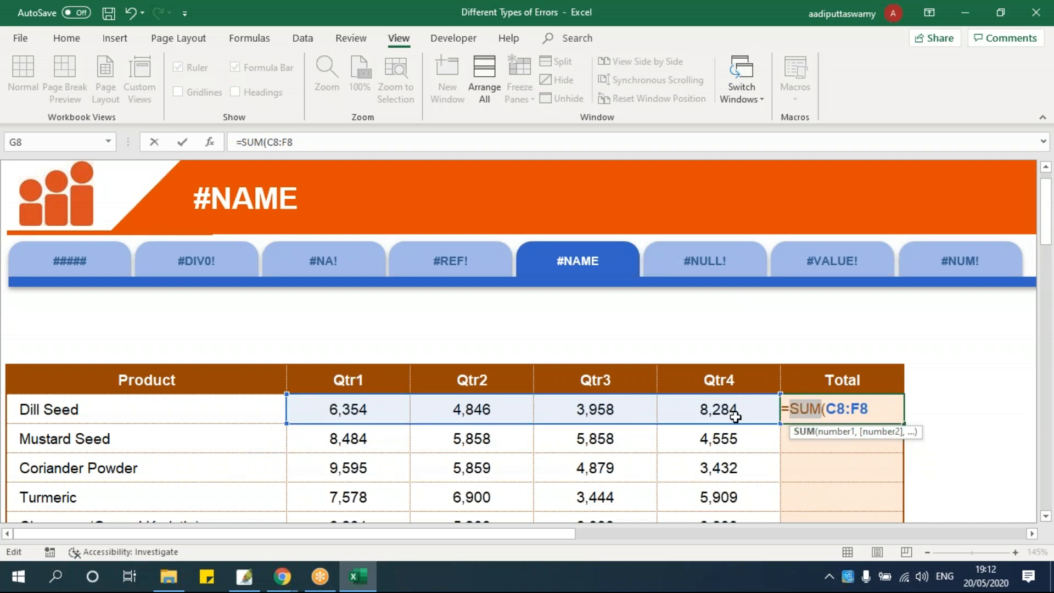
key("Return")
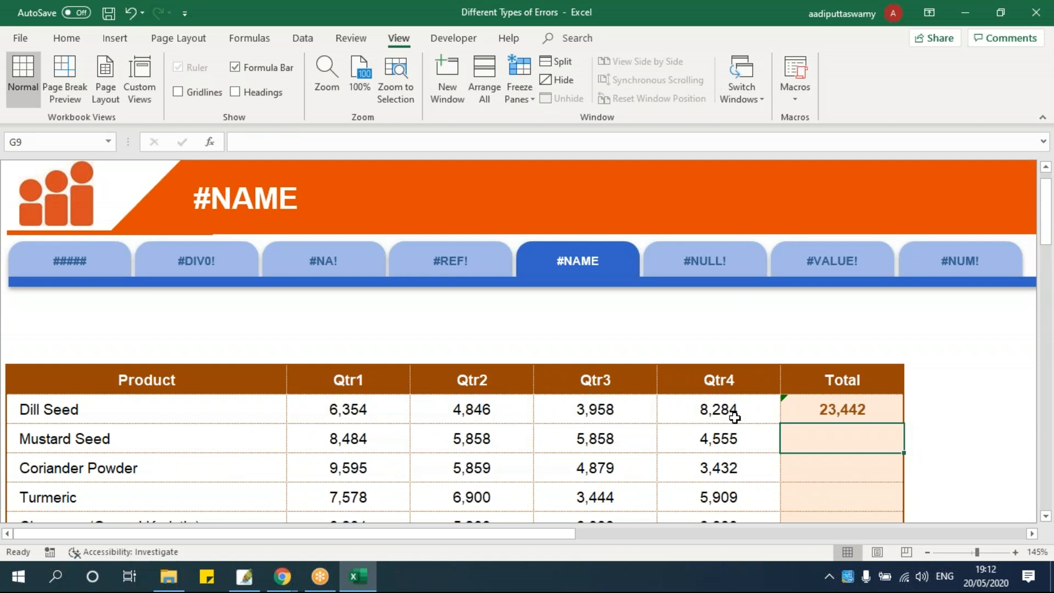
Review the function name in Dill Seed's Total formula in G8, leaving the formula as it is
scroll(822, 405, "down", 2)
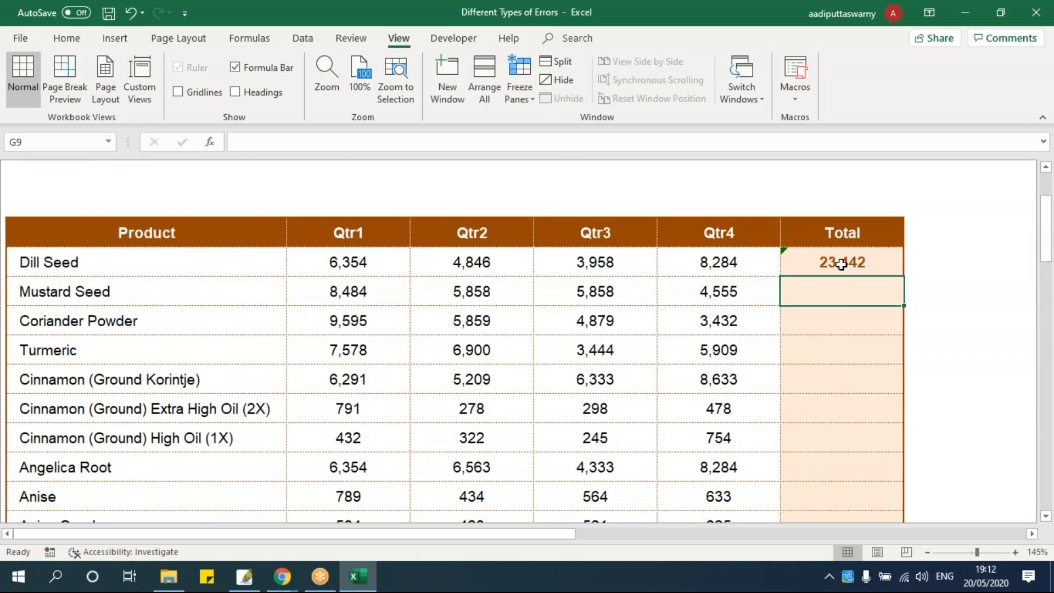
double_click(842, 264)
left_click_drag(790, 262, 820, 262)
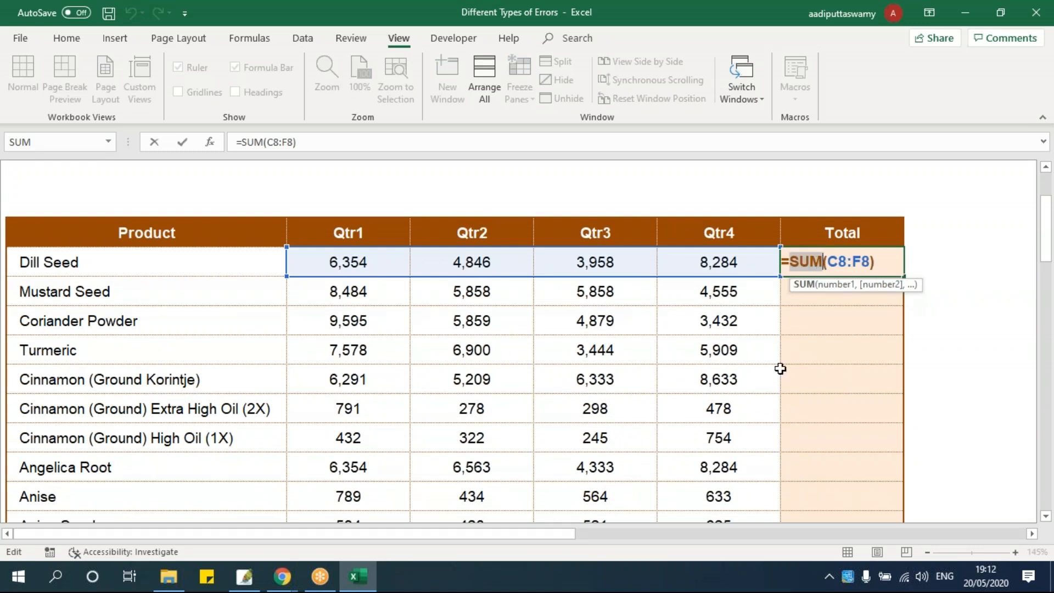
key("Return")
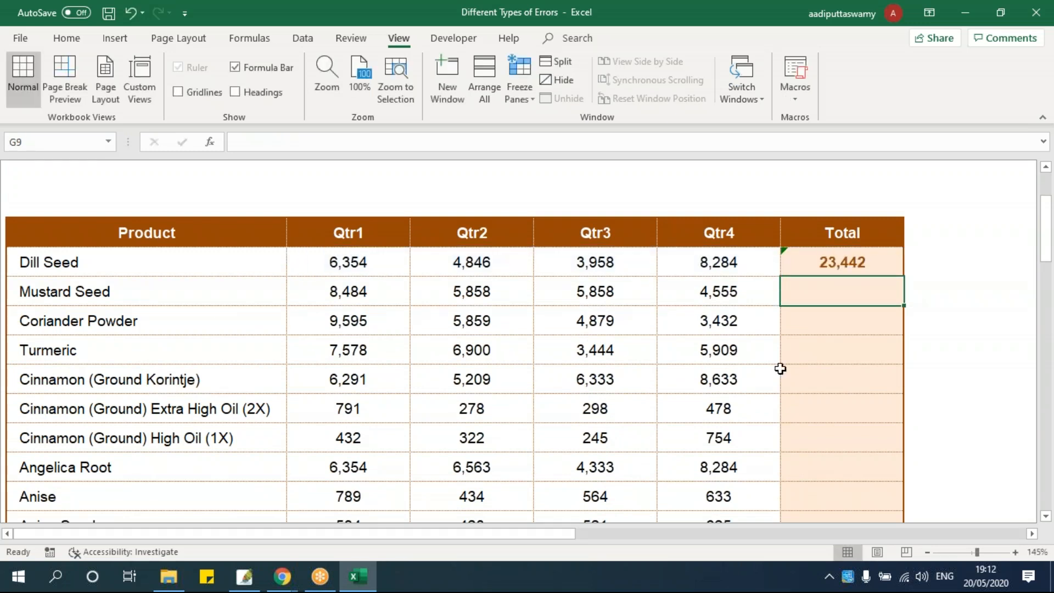
Enter the misspelled formula =sam(C9:F9) in the Total cell G9 for Mustard Seed
type("=sam(")
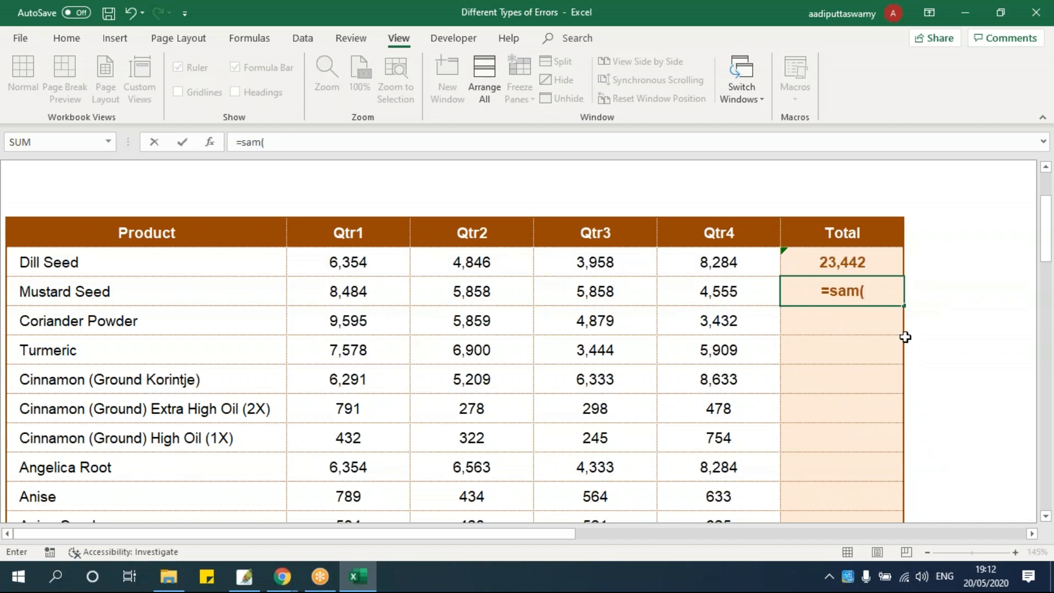
left_click_drag(379, 294, 712, 291)
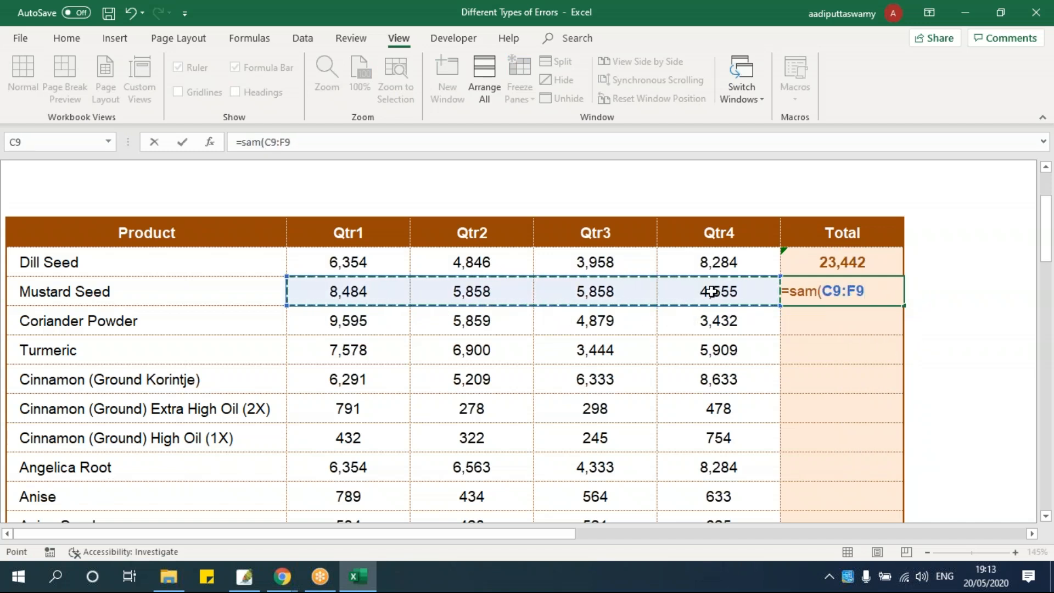
type(")")
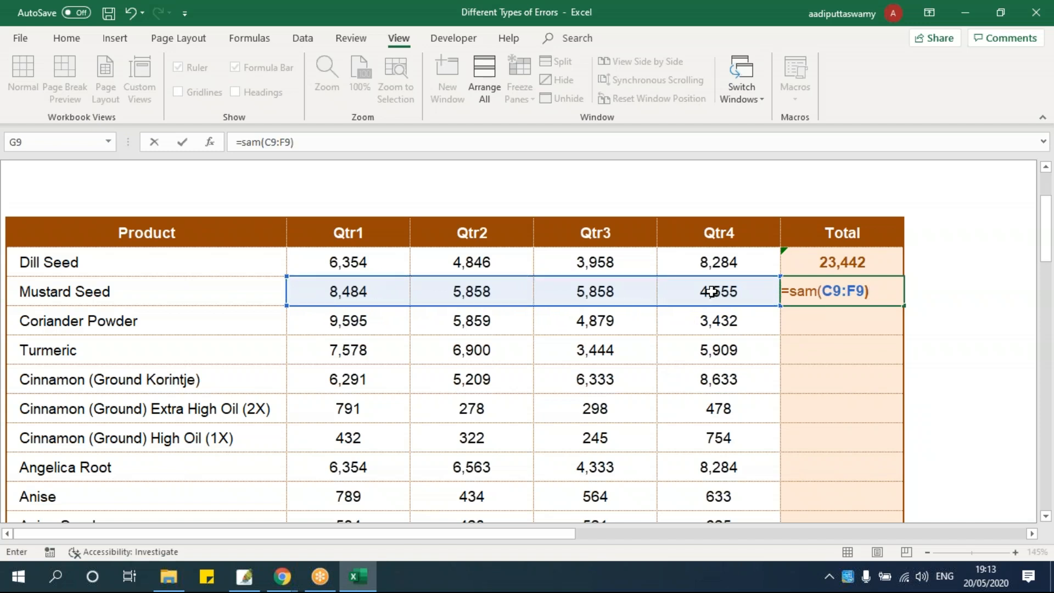
key("Return")
Examine the misspelled function name in Mustard Seed's Total formula in G9 without changing it
left_click(857, 290)
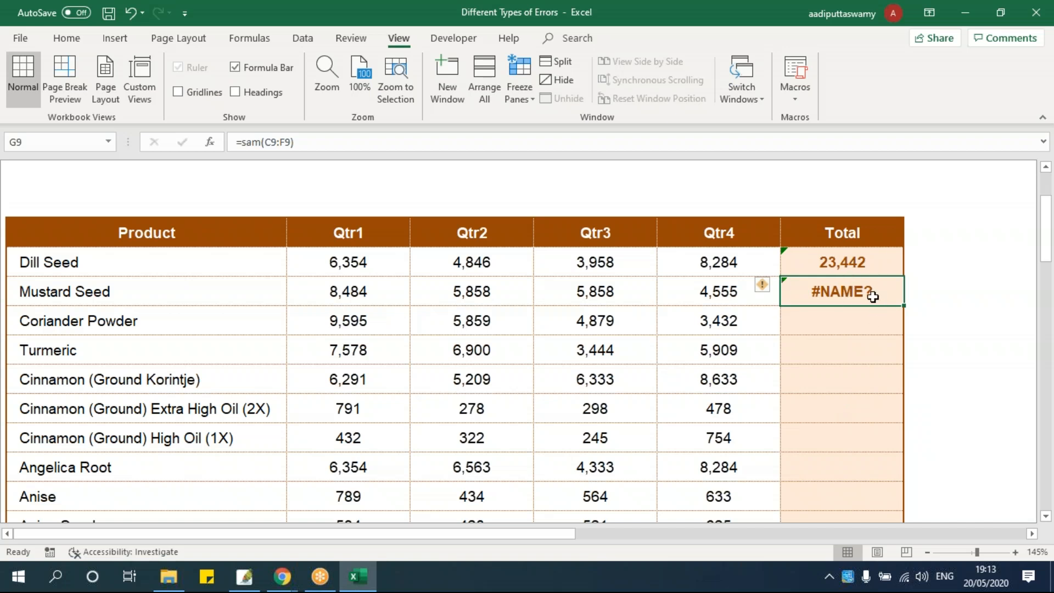
double_click(842, 286)
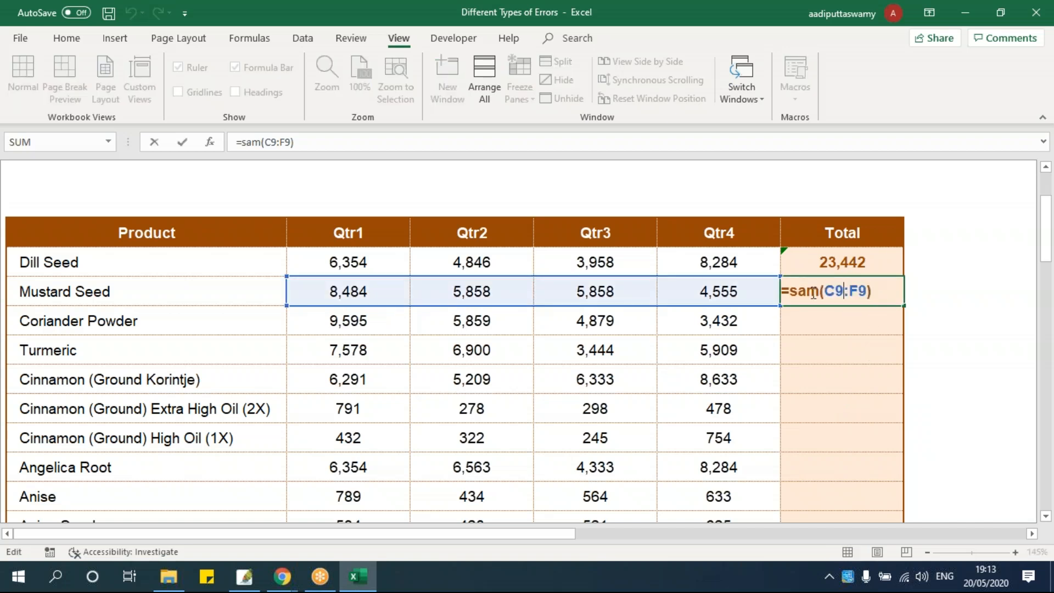
left_click_drag(790, 290, 820, 290)
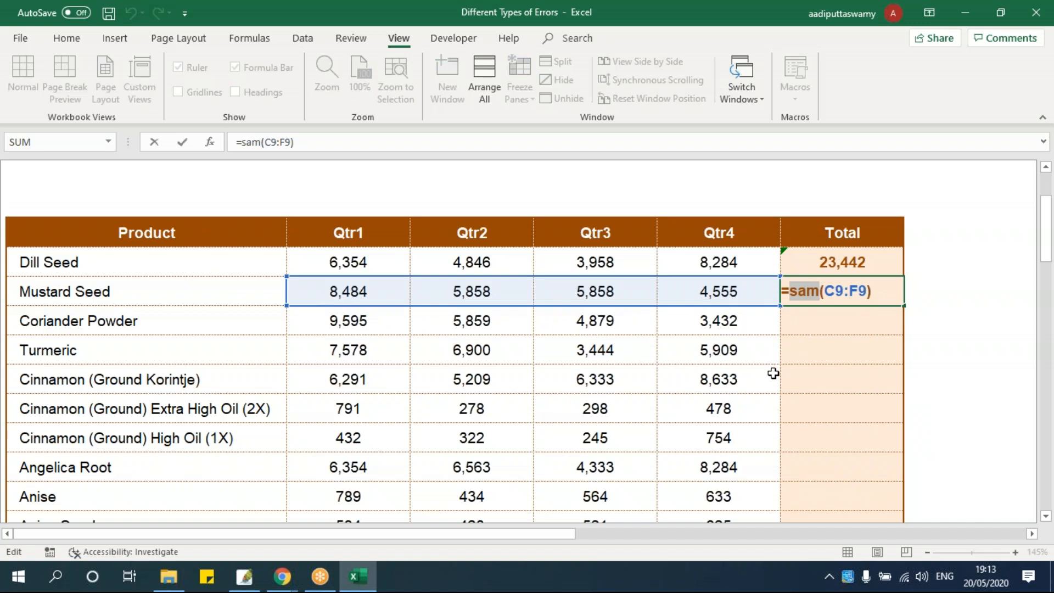
key("Return")
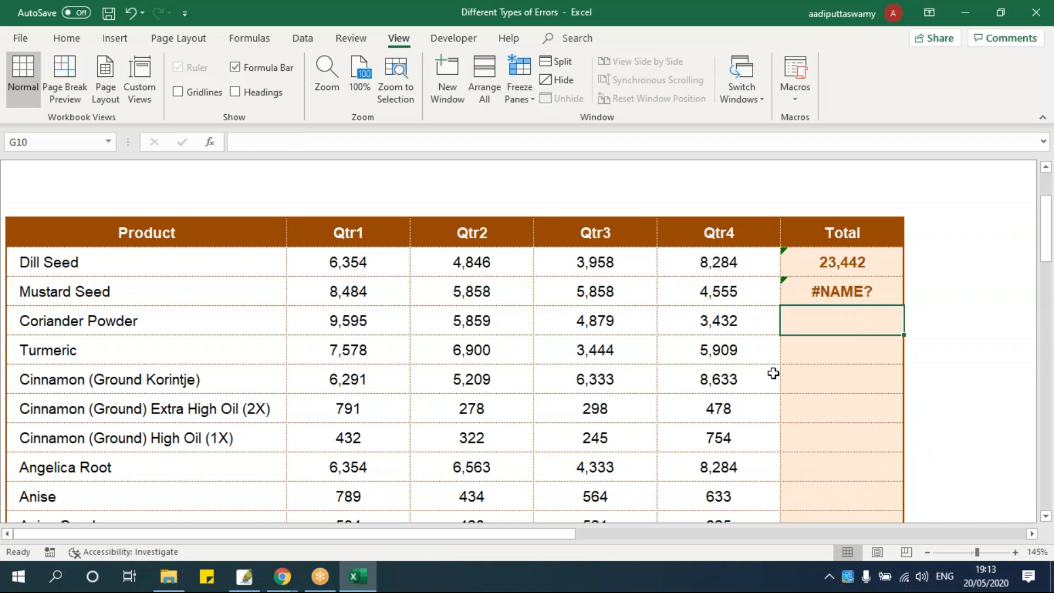
Enter the misspelled formula =averaje(C10:F10) in the Total cell G10 for Coriander Powder
type("=aver")
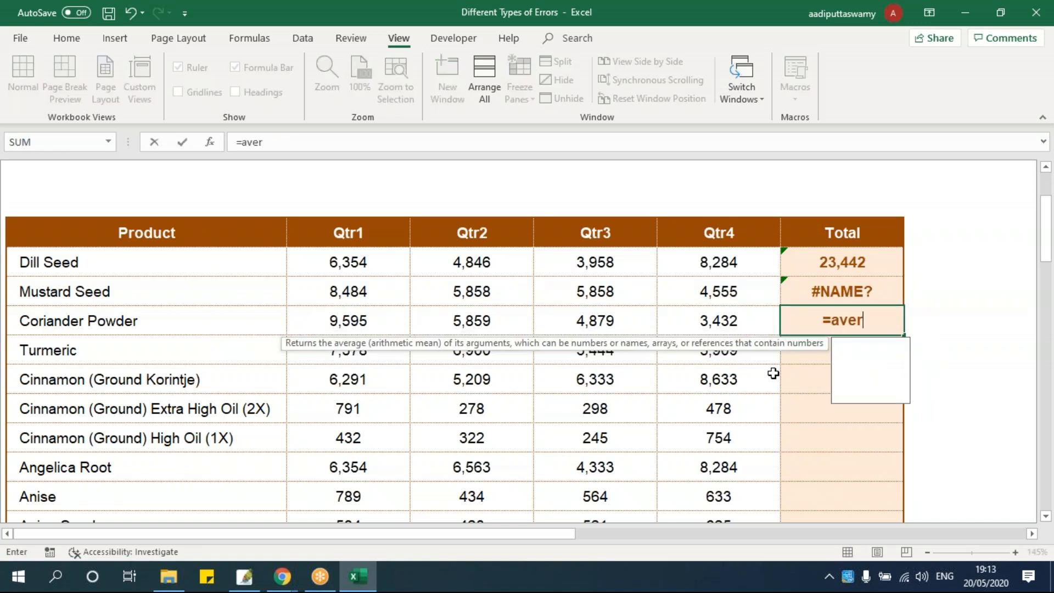
type("aje(")
left_click_drag(378, 317, 687, 315)
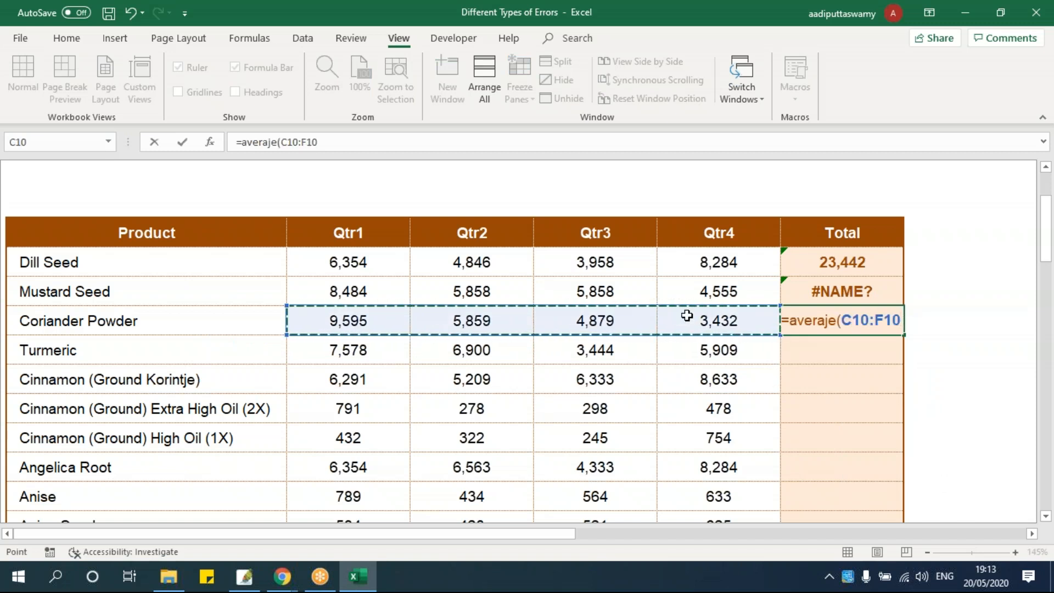
type(")")
key("Return")
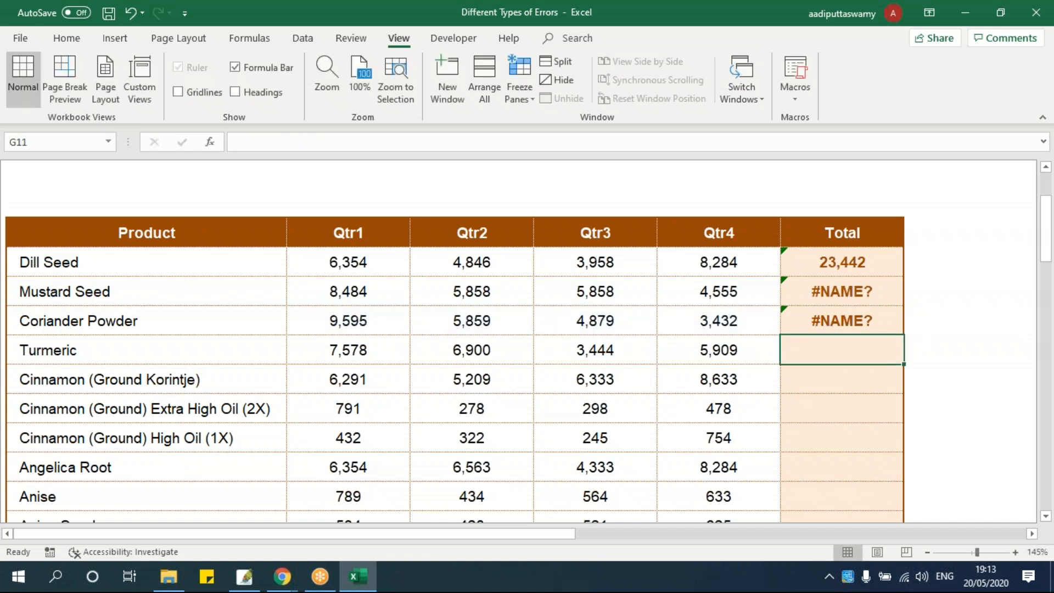
Correct the function name in Coriander Powder's G10 formula to AVERAGE and compare it with the misspelled formula in G9
left_click(874, 325)
double_click(843, 322)
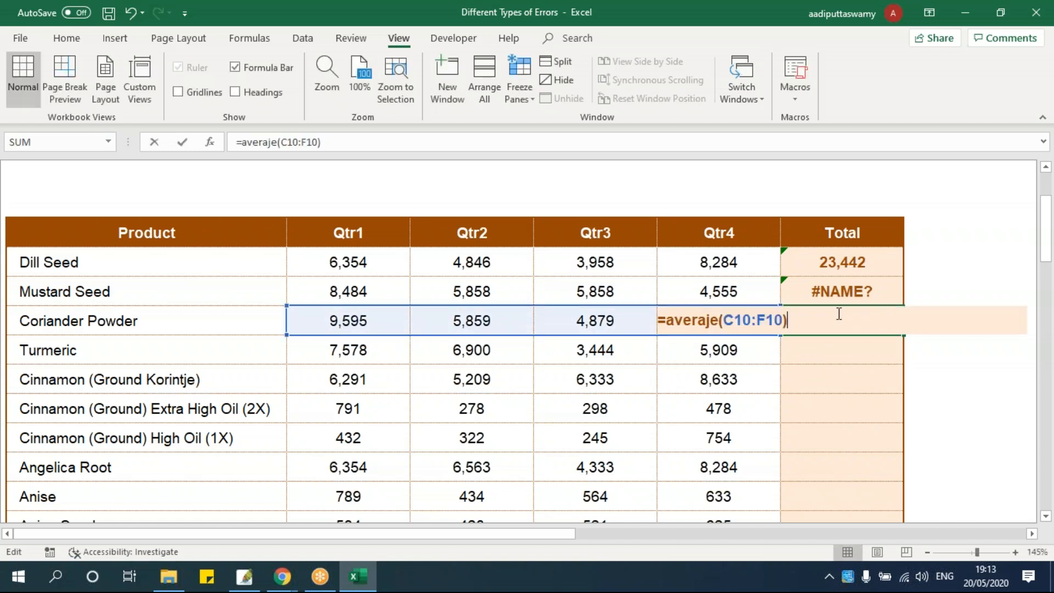
left_click(709, 323)
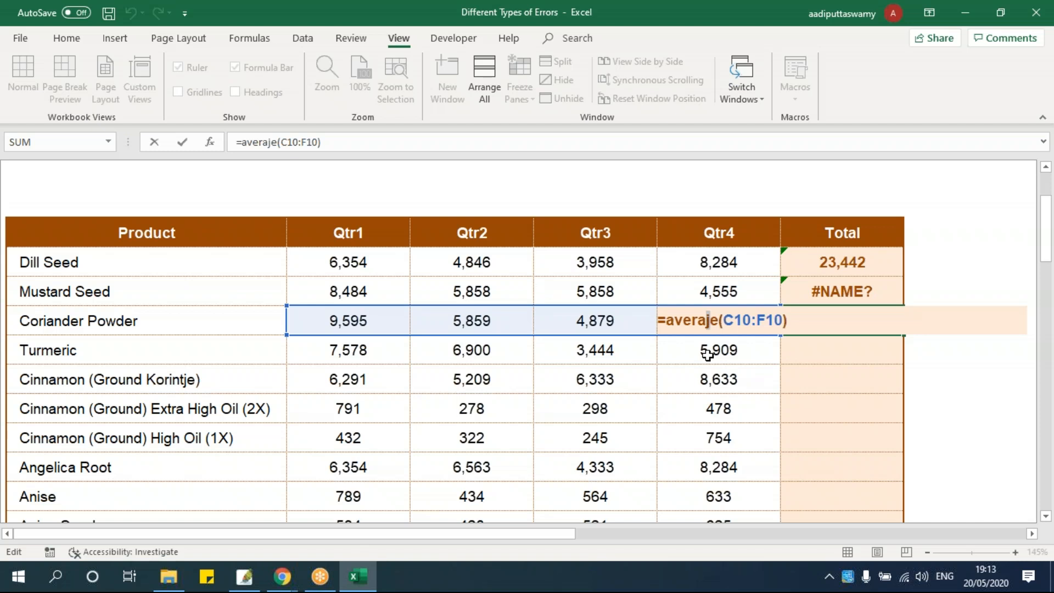
key("BackSpace")
type("g")
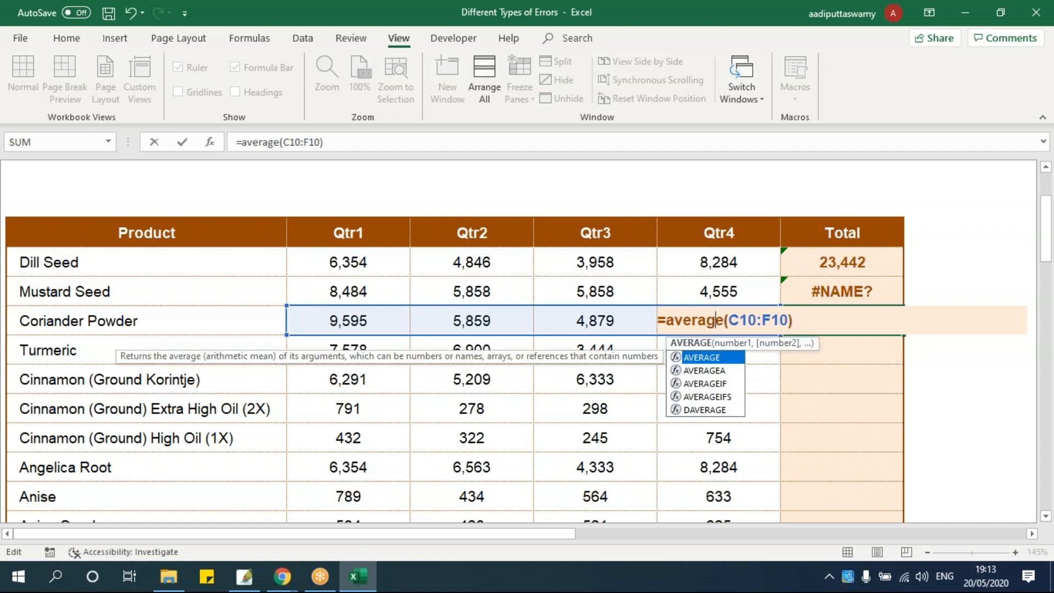
key("Return")
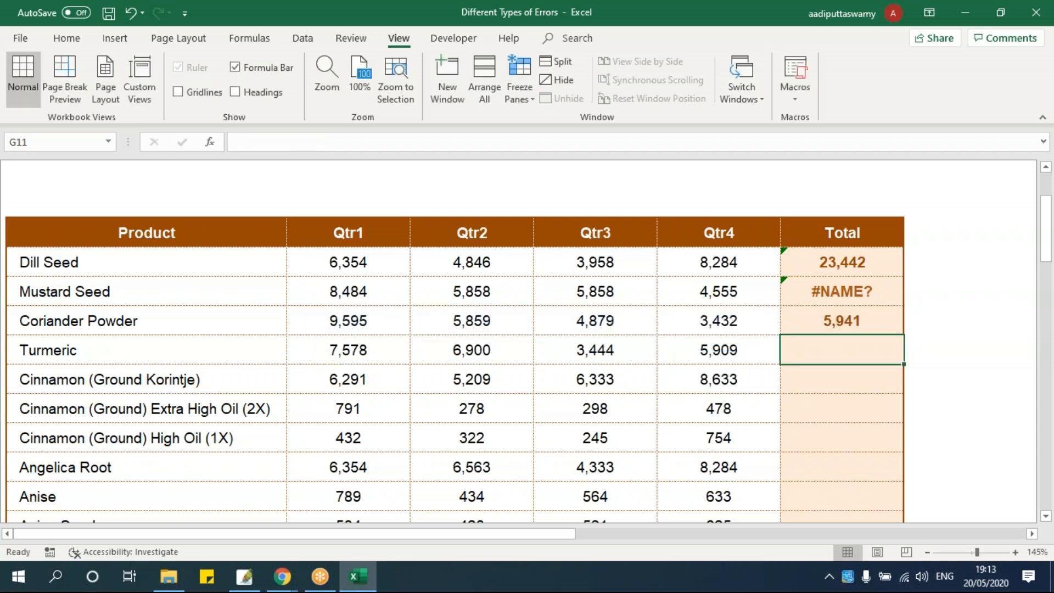
left_click(901, 322)
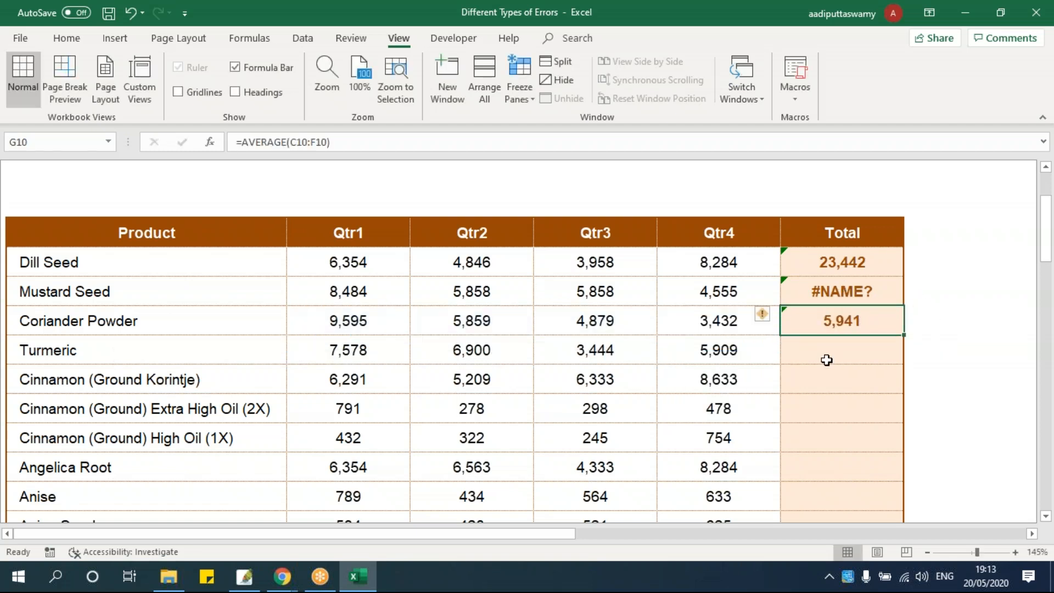
left_click(854, 289)
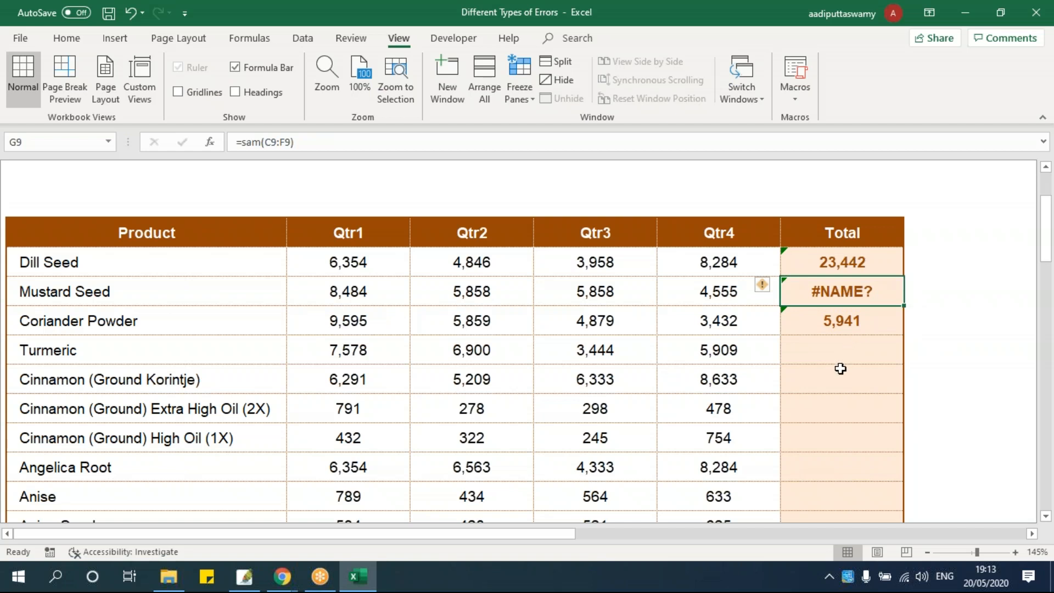
On the #NULL! sheet, enter =F8+E8 in the Total cell G8 for Dill Seed
scroll(841, 368, "up", 1)
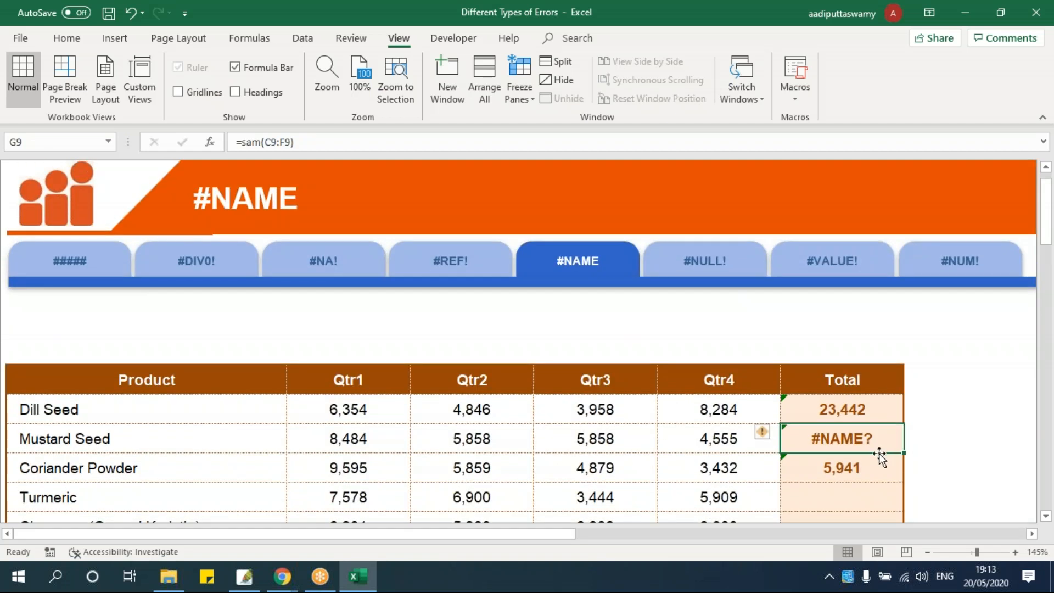
left_click(721, 274)
left_click(619, 334)
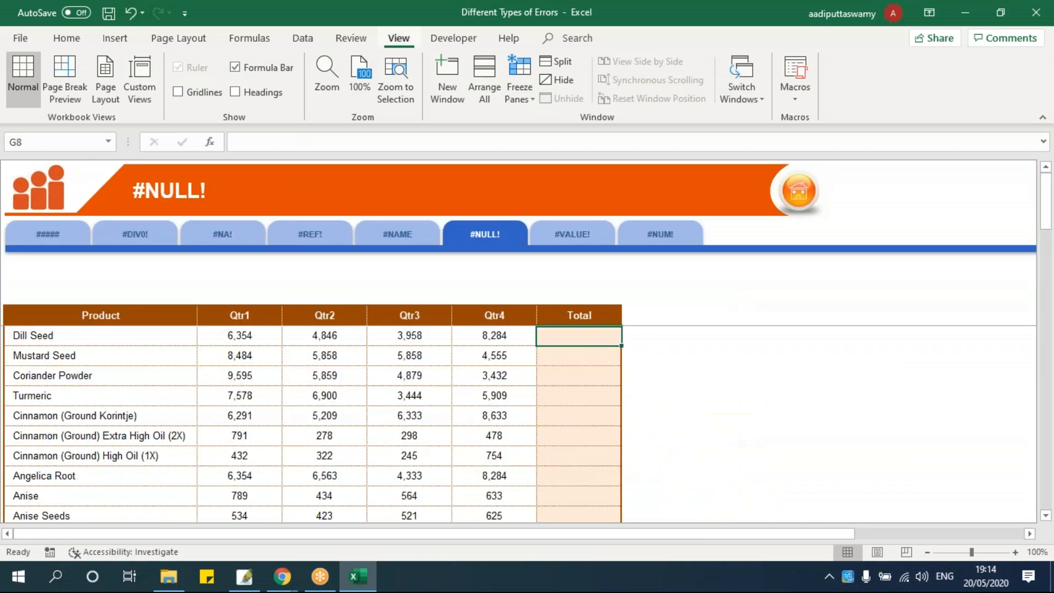
scroll(685, 443, "up", 2)
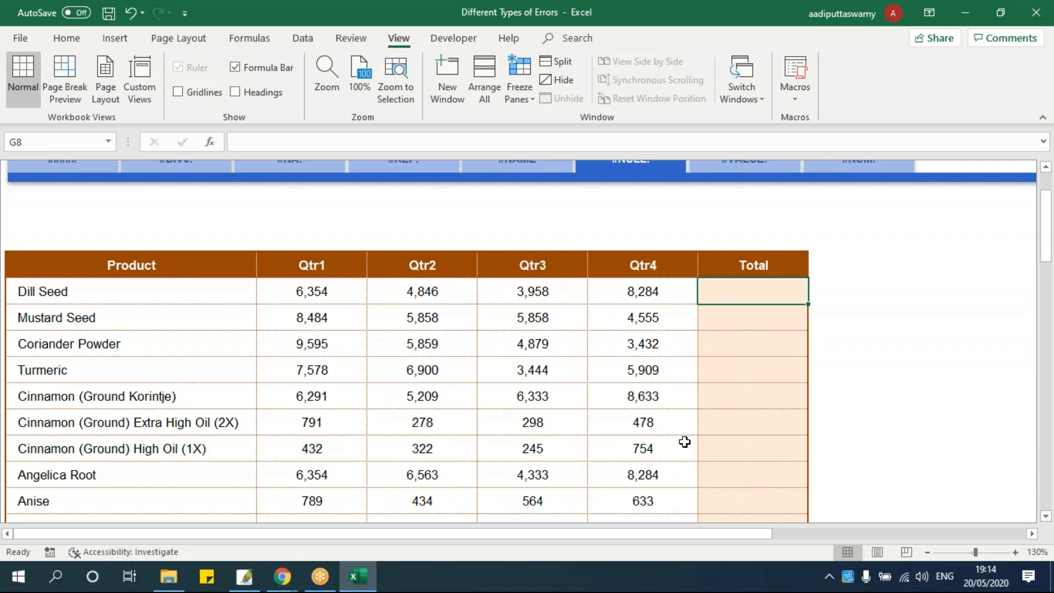
type("=")
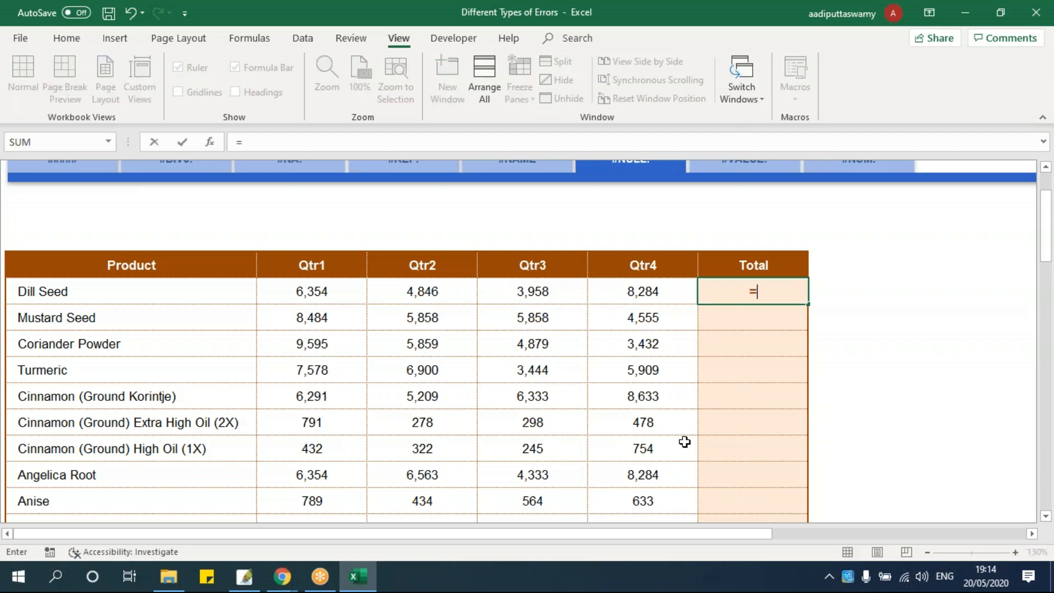
key("Left")
type("+")
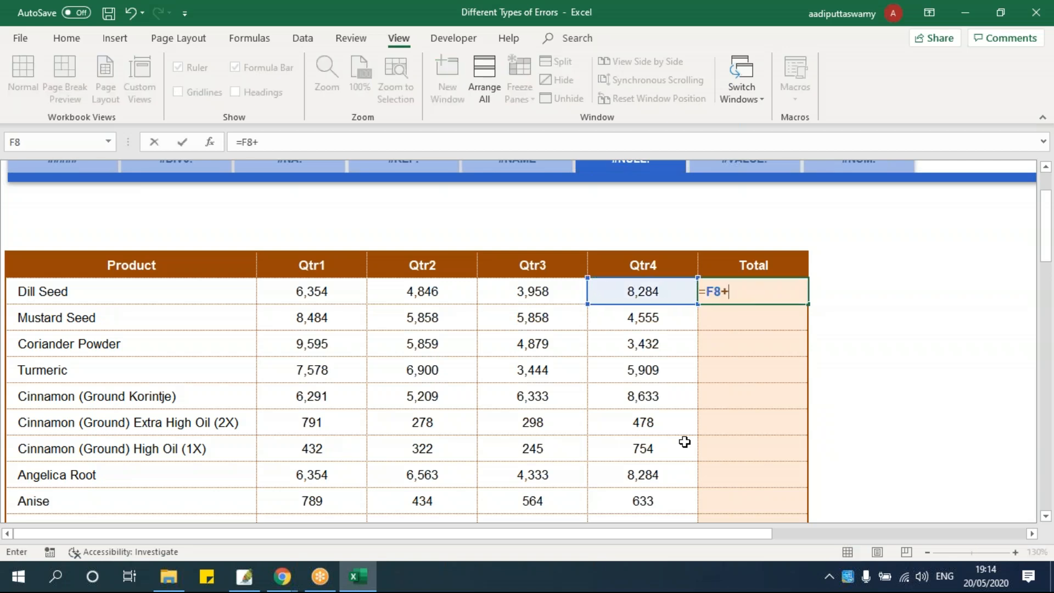
key("Left")
key("Left")
key("Return")
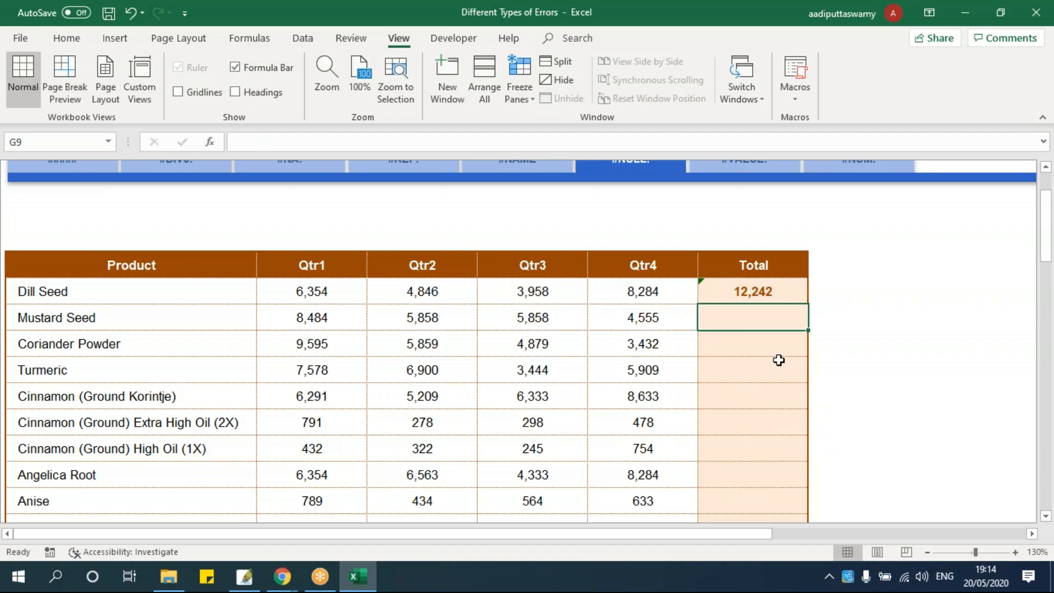
Check which cells and operator Dill Seed's Total formula in G8 uses
left_click(793, 287)
key("F2")
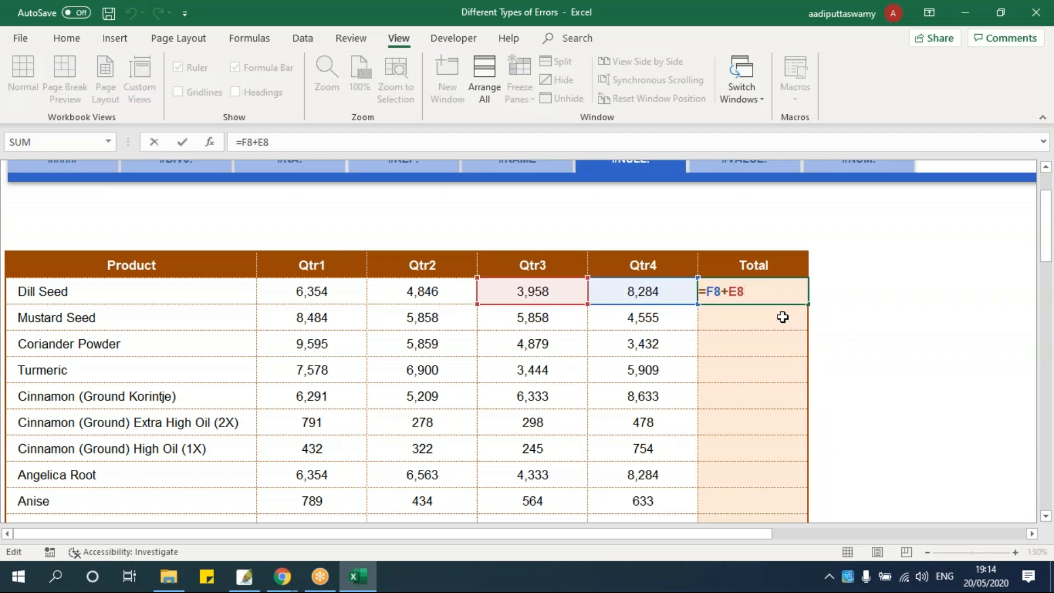
key("Return")
Enter =SUM(C9:F9) in the Total cell G9 for Mustard Seed and review its range reference
type("=sum")
key("Tab")
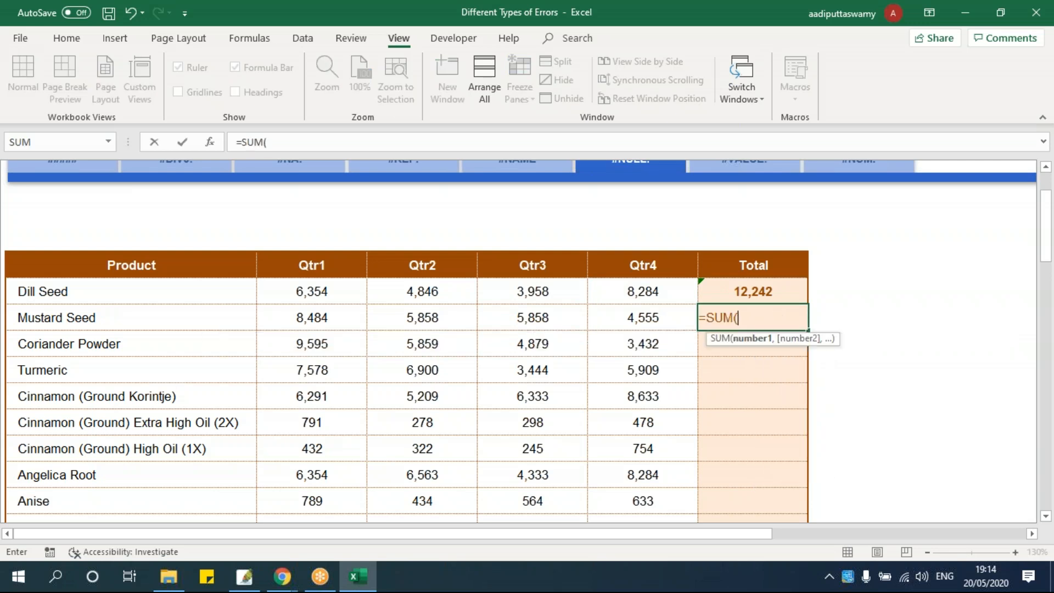
left_click_drag(328, 318, 666, 318)
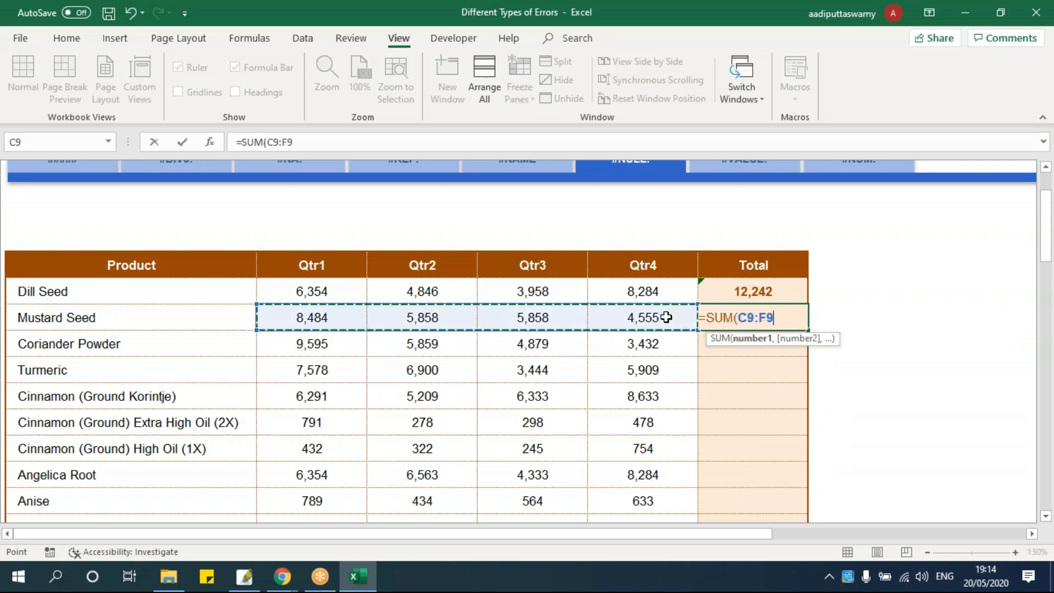
key("Return")
double_click(750, 318)
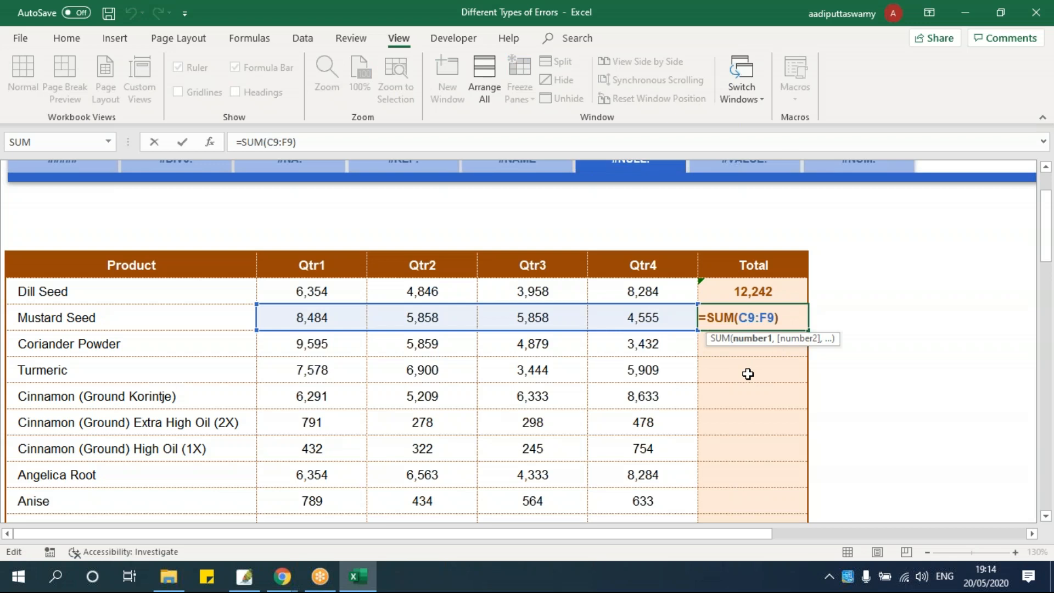
key("Escape")
Enter =F10 E10 in Coriander Powder's Total cell G10, with a space instead of an operator between the references
key("Down")
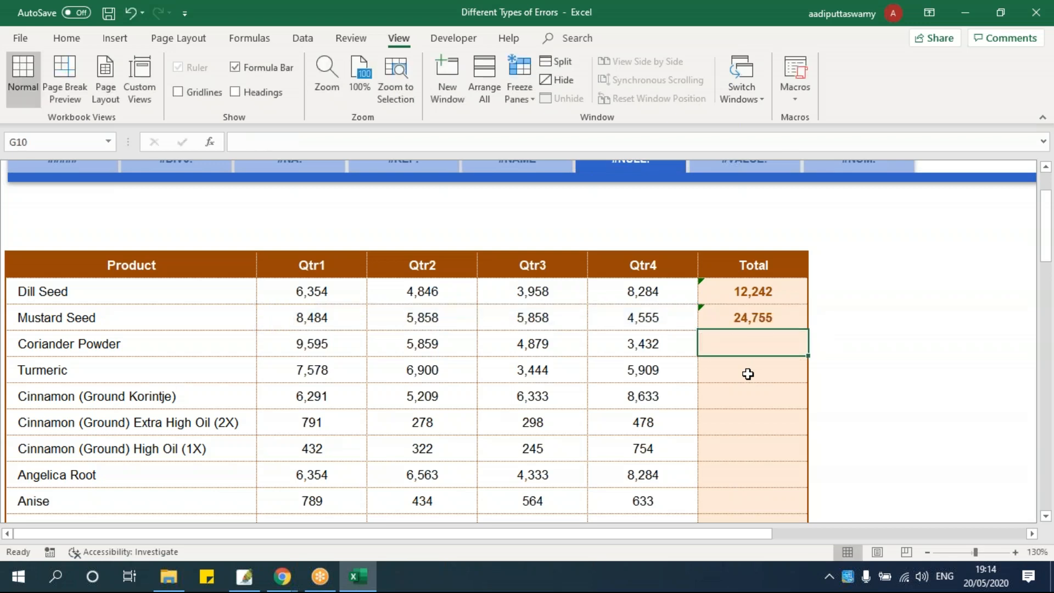
type("=")
key("Left")
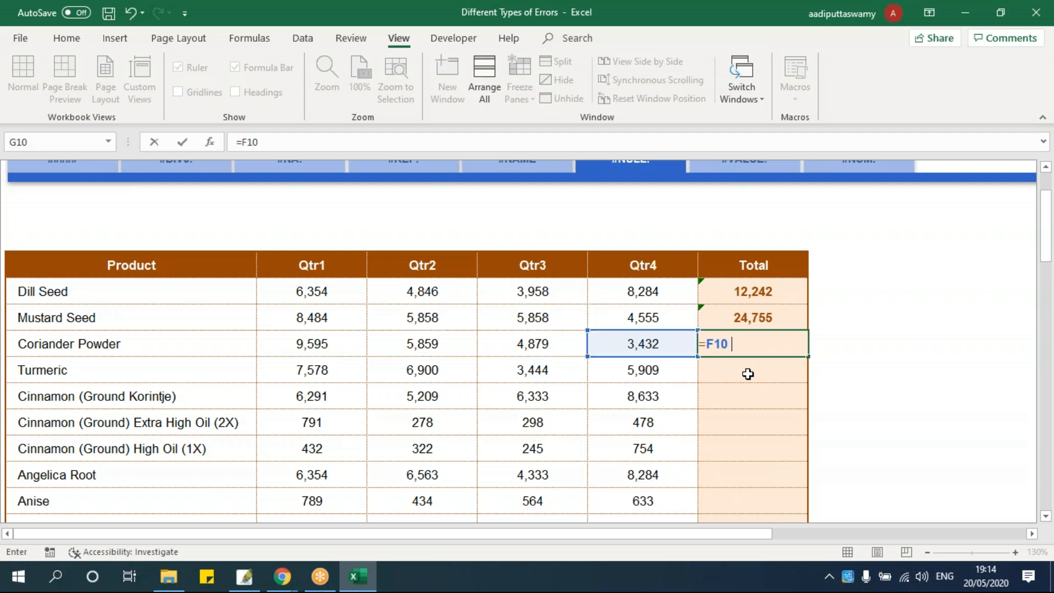
left_click(552, 344)
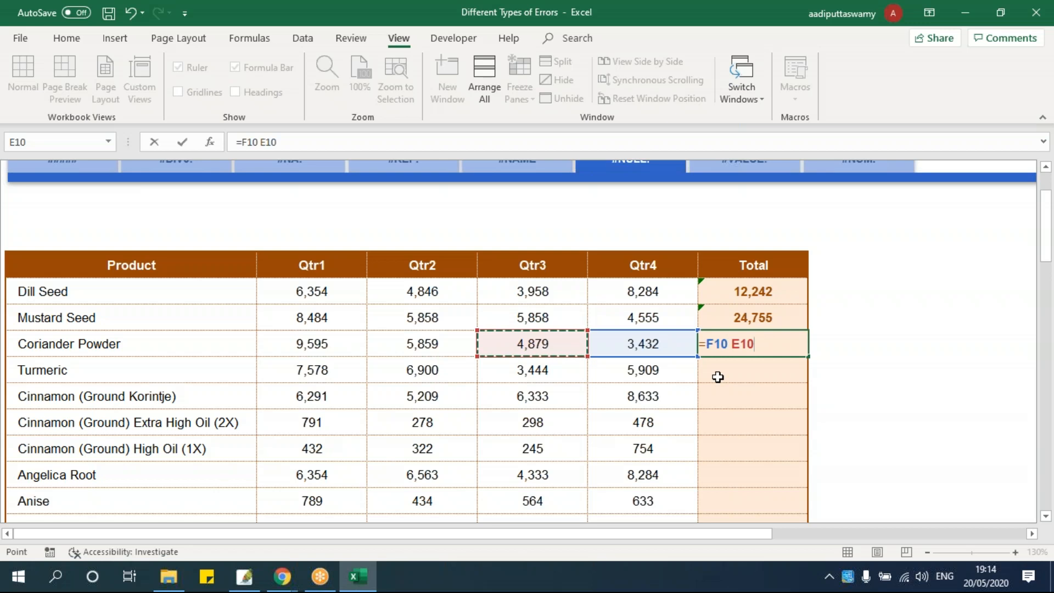
key("Return")
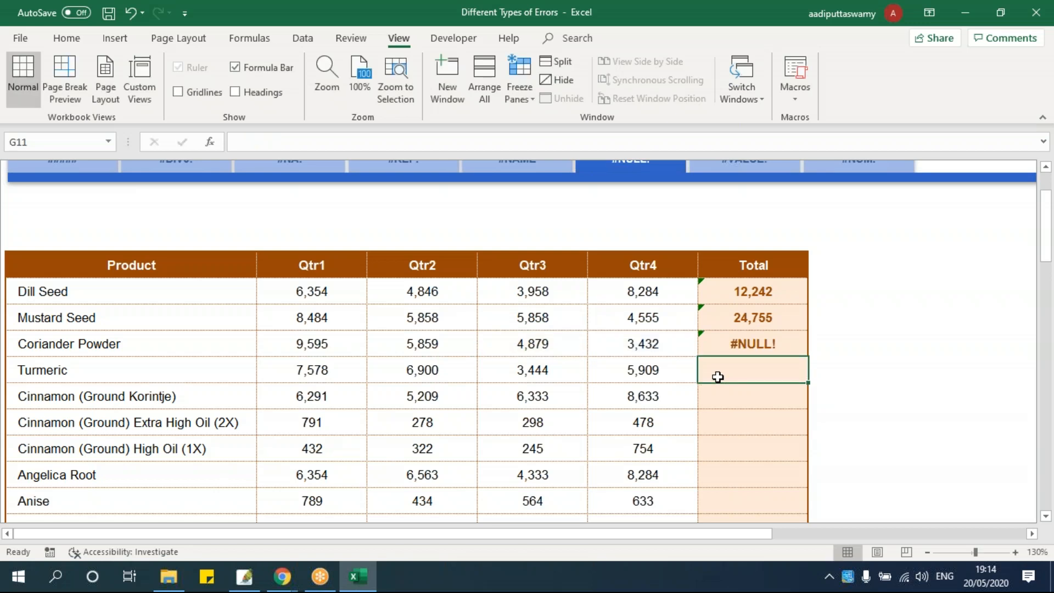
Check the range reference in Mustard Seed's Total formula in G9
key("Up")
key("Up")
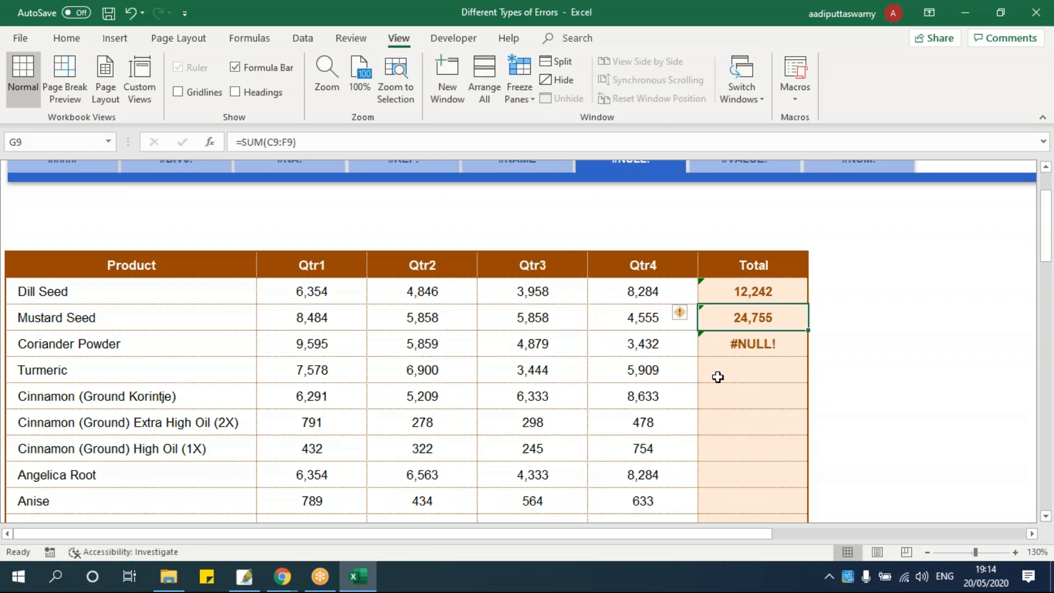
double_click(752, 309)
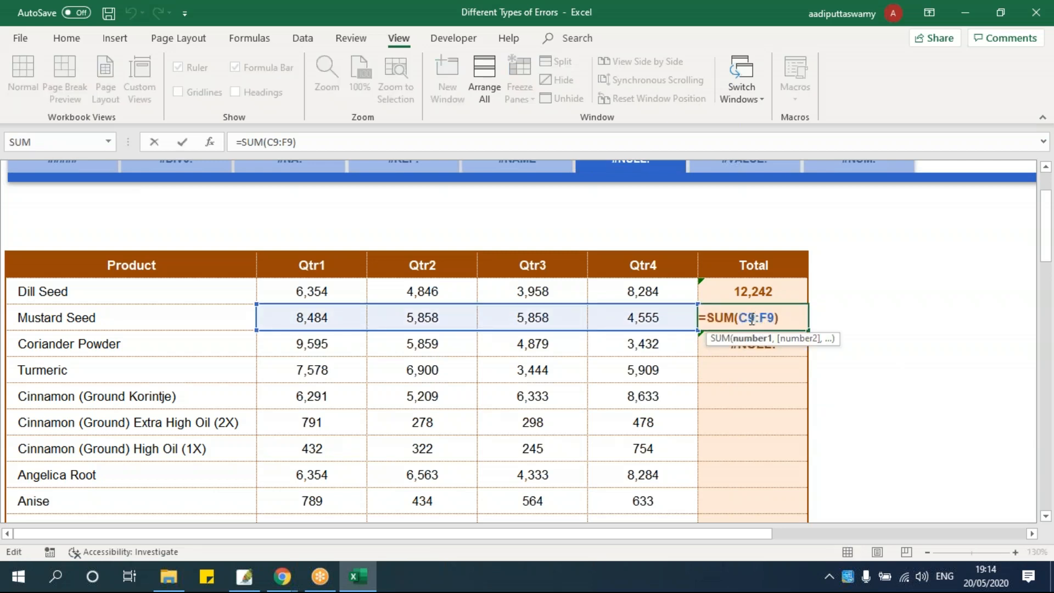
Enter =SUM(C11 F11) in Turmeric's Total cell G11, with a space instead of a separator between the references
left_click(780, 372)
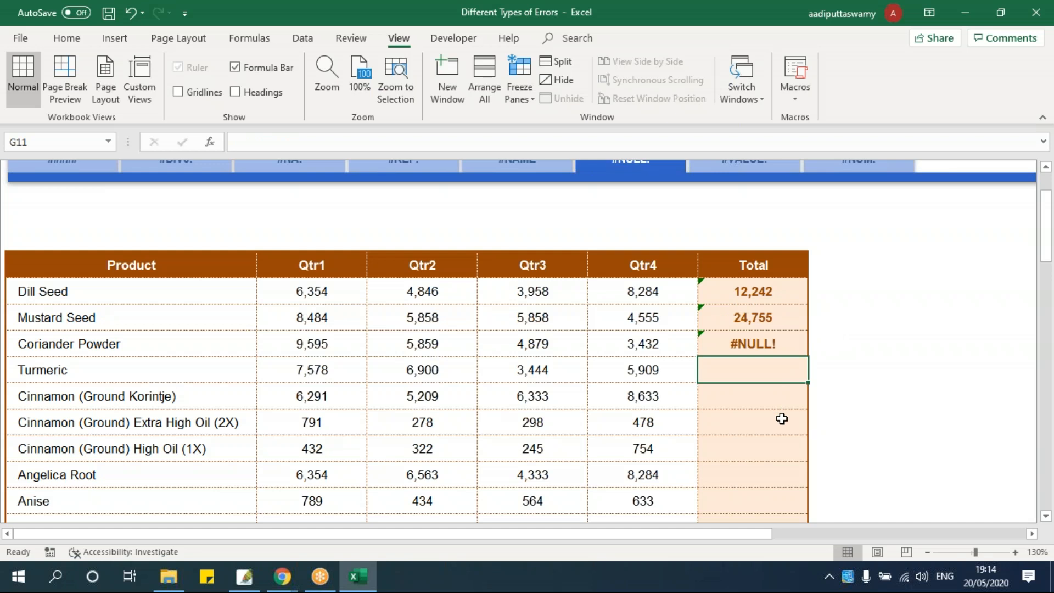
type("=sum")
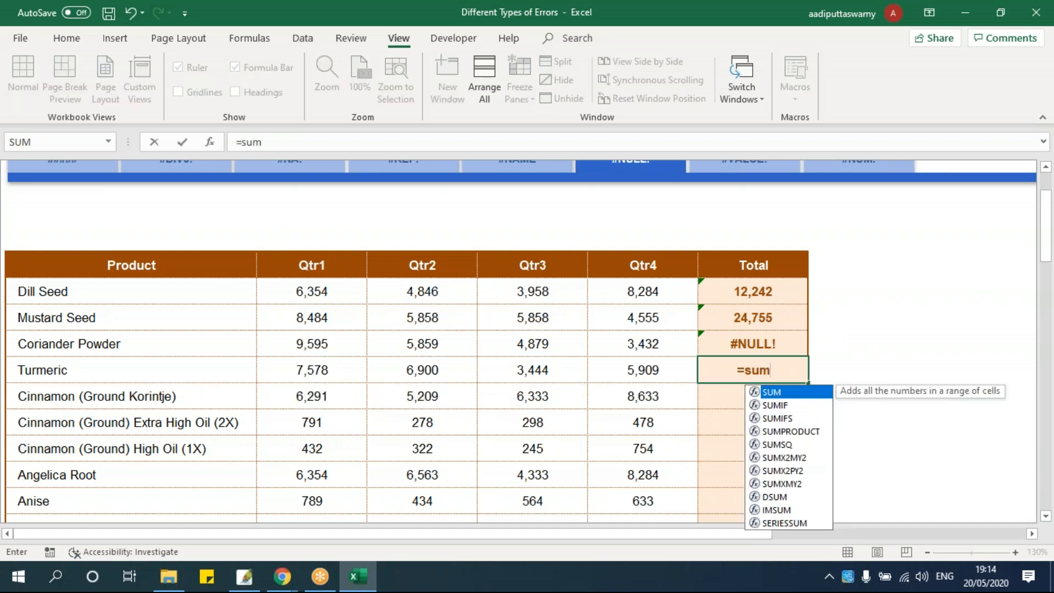
type("(c11")
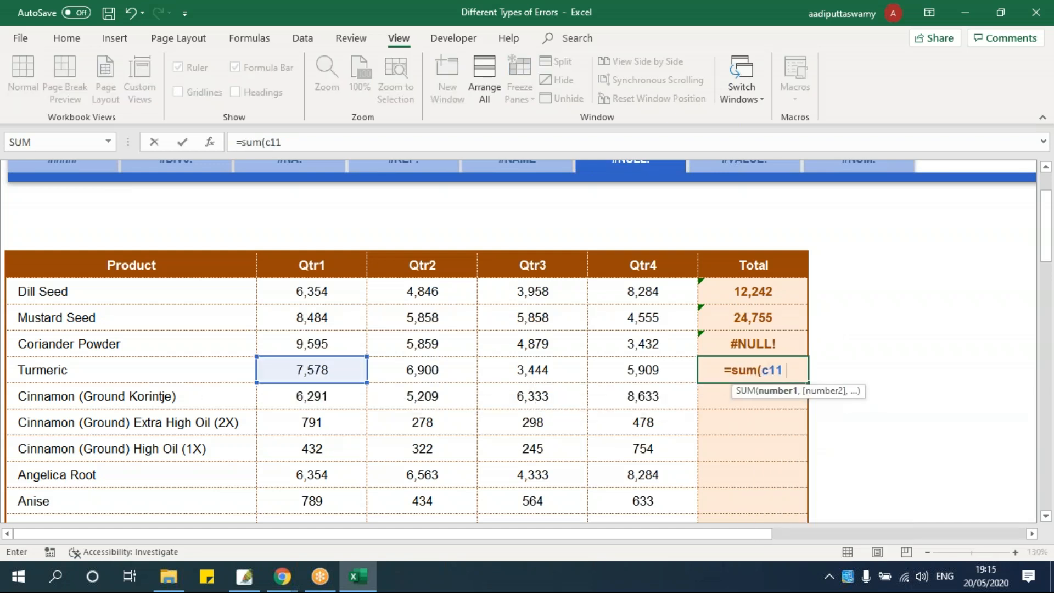
type(" f11)")
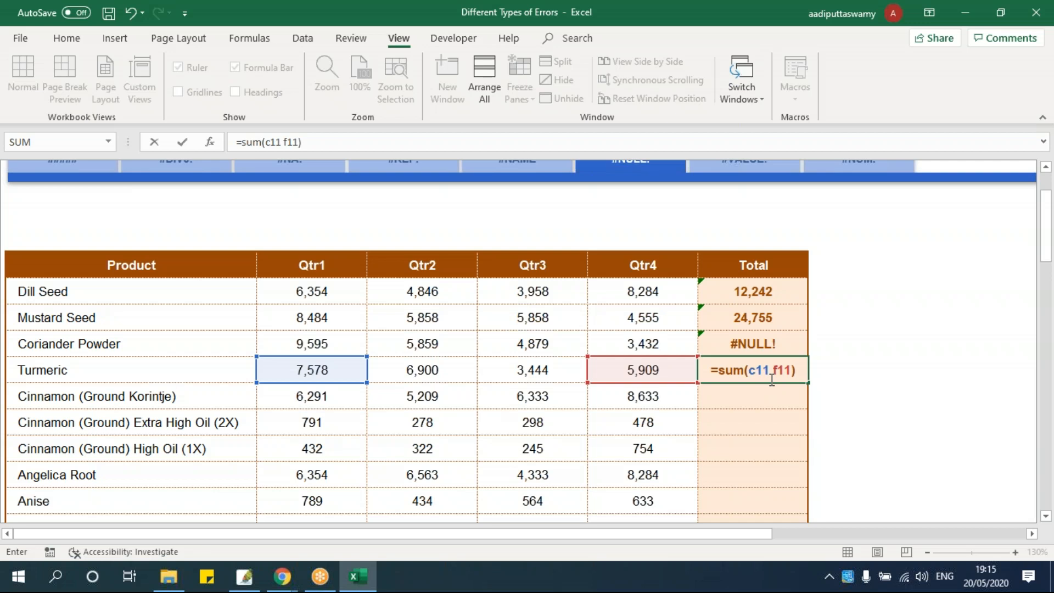
key("Return")
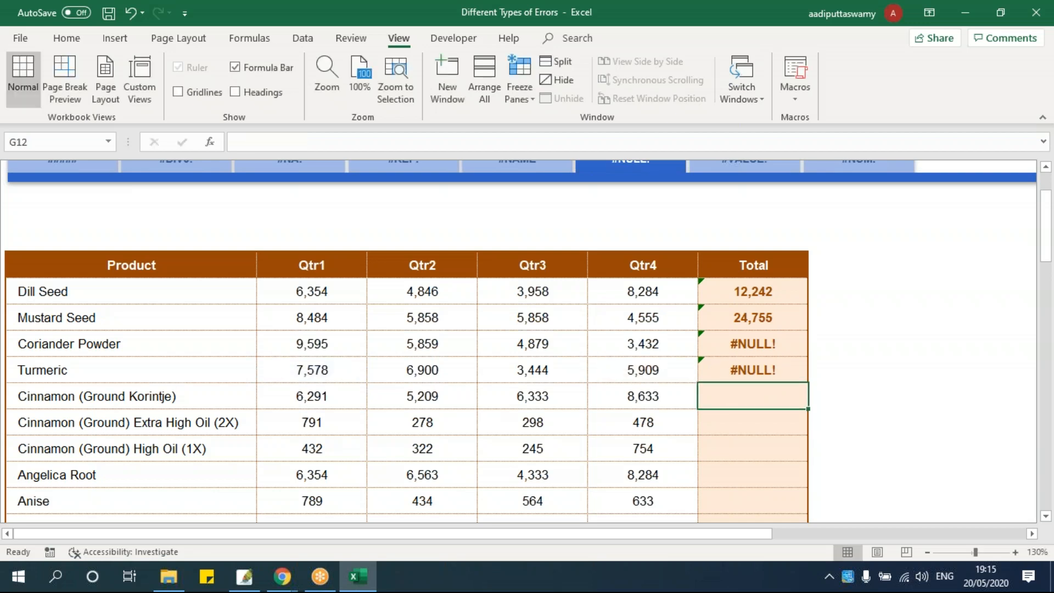
Replace the space in Turmeric's Total formula with a comma, making it =SUM(C11,F11)
left_click(768, 359)
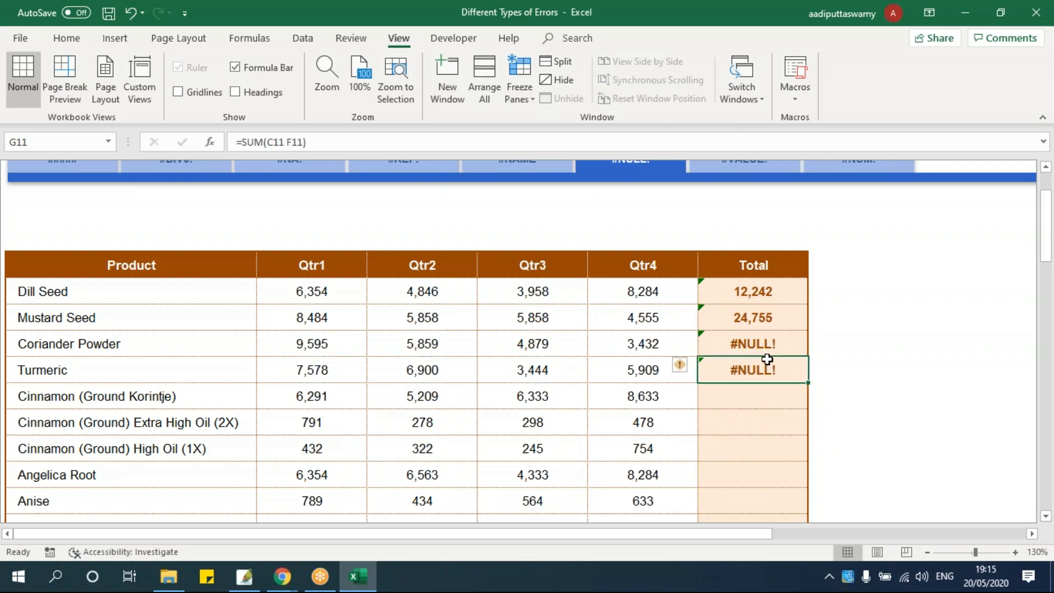
double_click(757, 370)
key("Delete")
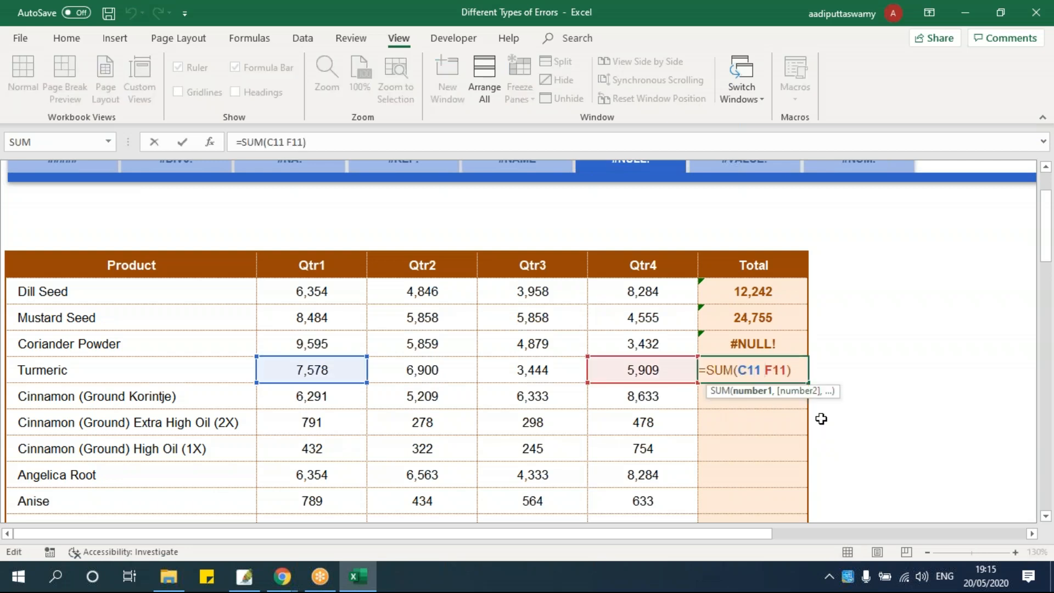
type(",")
key("Return")
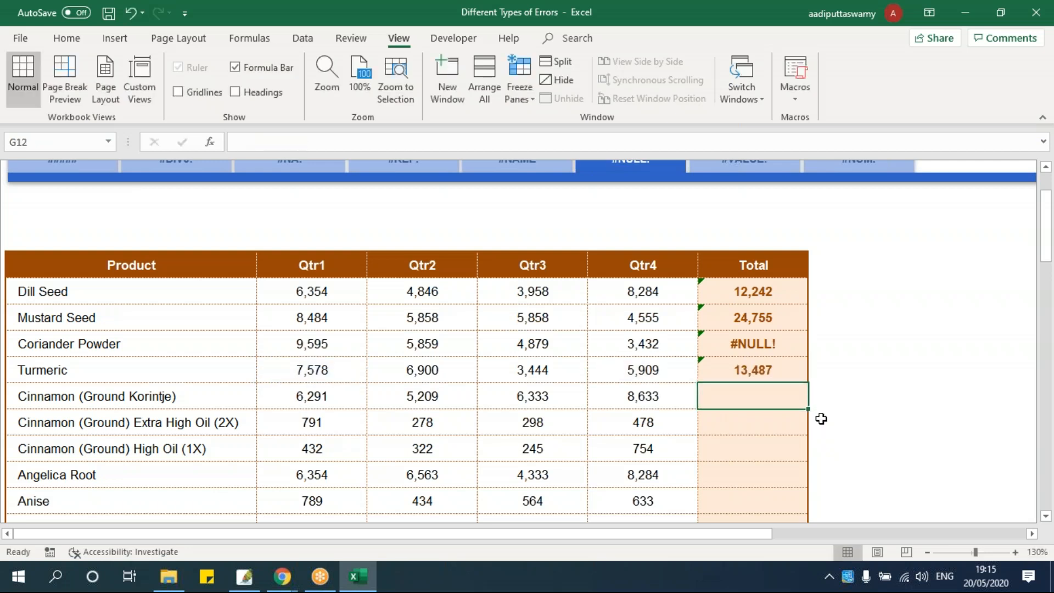
Put a colon between the references in Turmeric's Total formula in G11, making it =SUM(C11:F11)
double_click(791, 369)
key("Left")
key("Left")
key("Left")
key("Left")
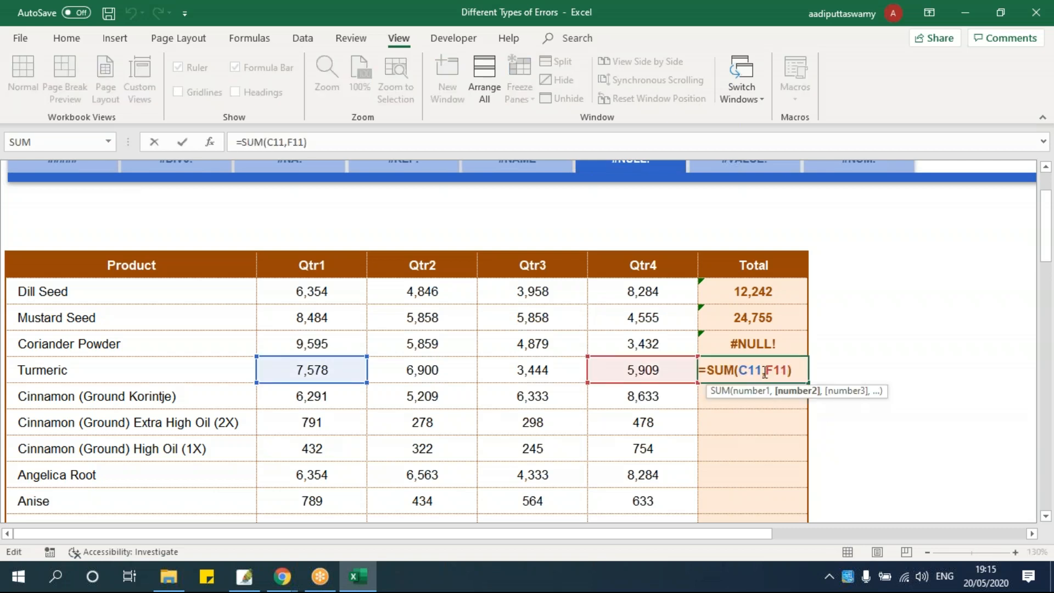
key("Delete")
type(":")
key("Return")
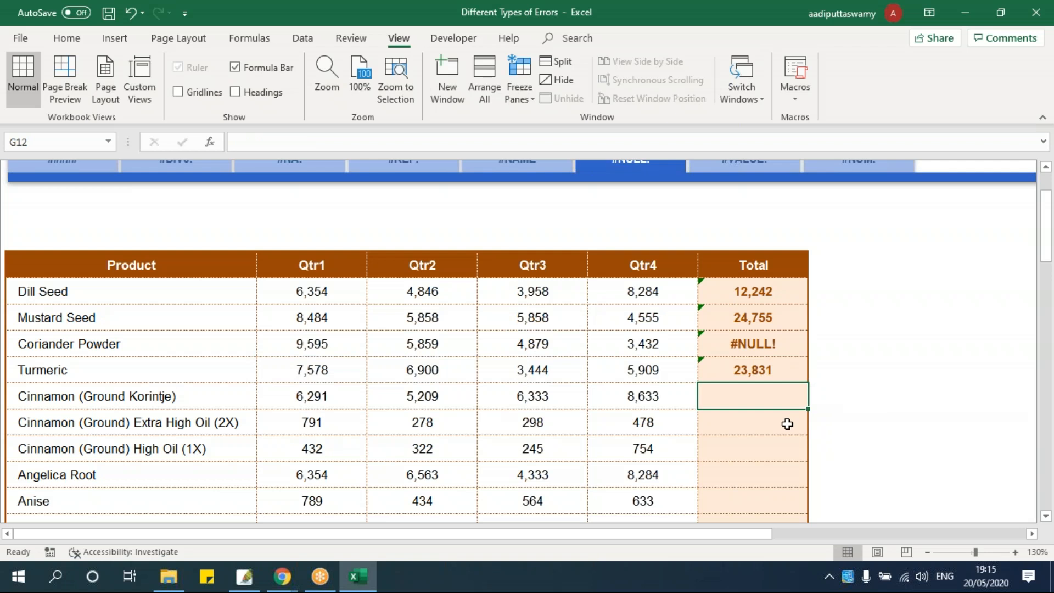
Compare the operators and range references in the Total formulas of Coriander Powder, Mustard Seed and Dill Seed
scroll(787, 424, "up", 2)
left_click(770, 436)
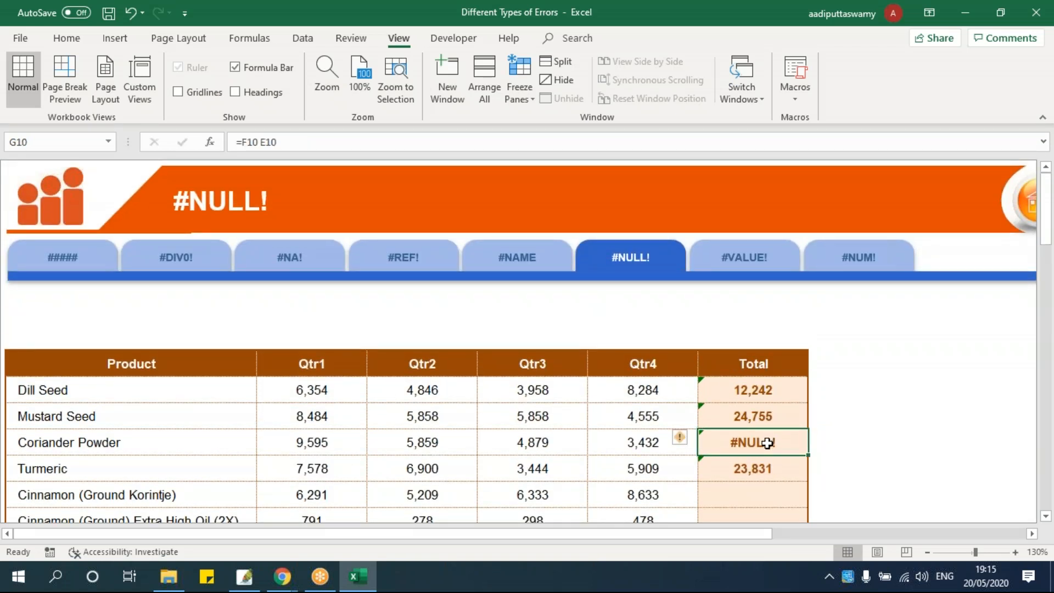
left_click(773, 415)
double_click(773, 415)
left_click_drag(738, 415, 767, 418)
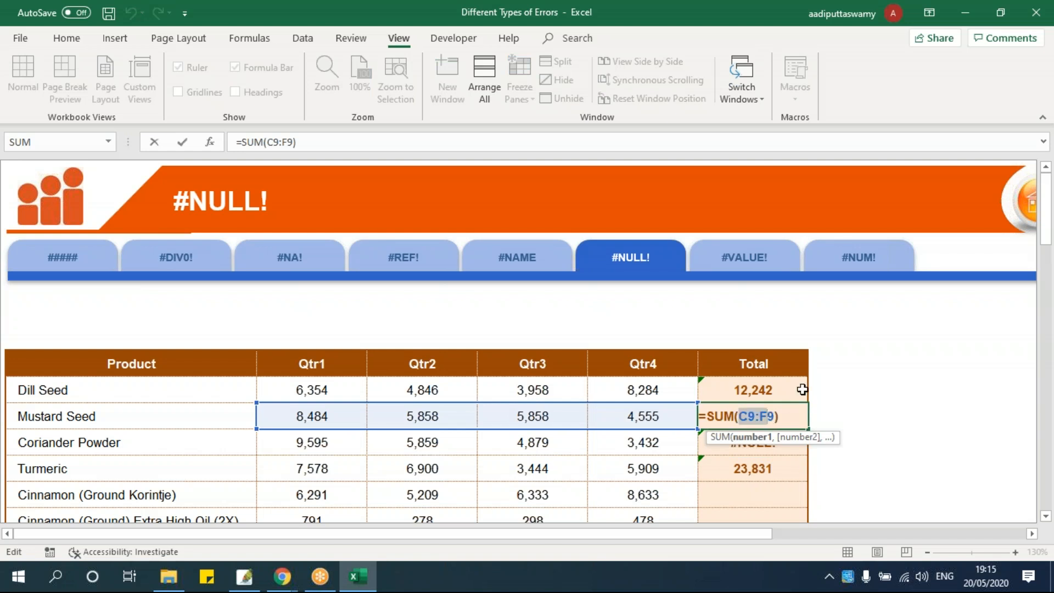
key("Escape")
double_click(800, 390)
key("Escape")
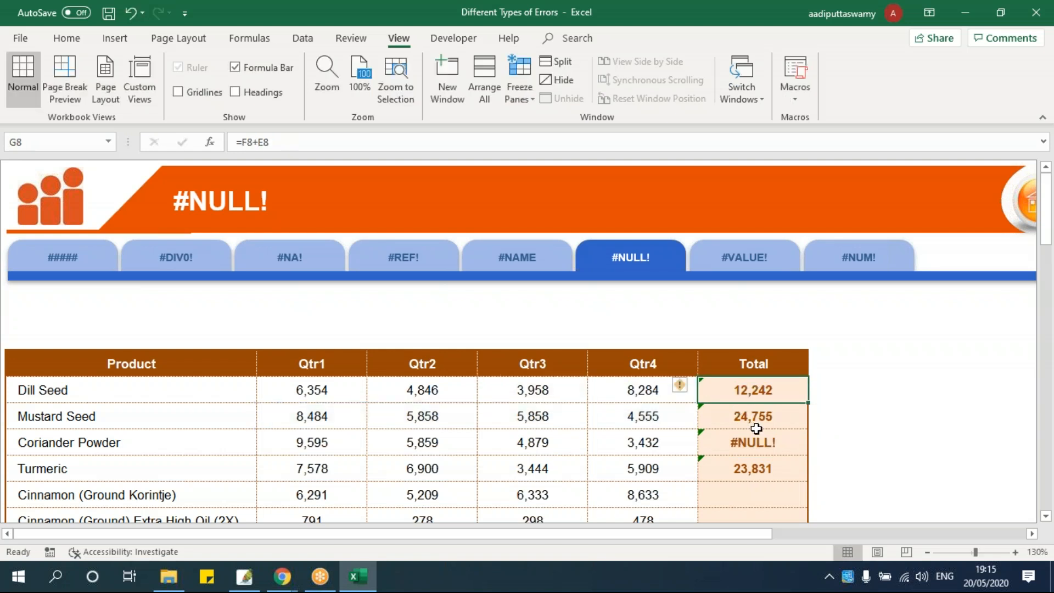
On the #VALUE! sheet, enter =E8/C8 in the first Growth (%) cell F8, dividing the current year by the Region text
left_click(754, 257)
left_click(439, 342)
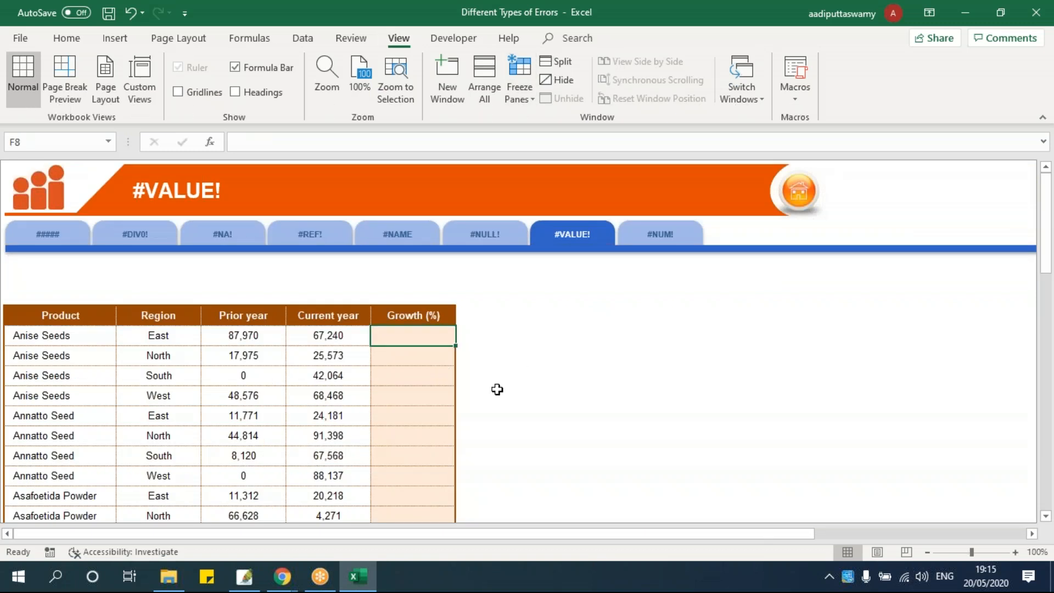
scroll(488, 383, "up", 2)
left_click_drag(612, 535, 500, 535)
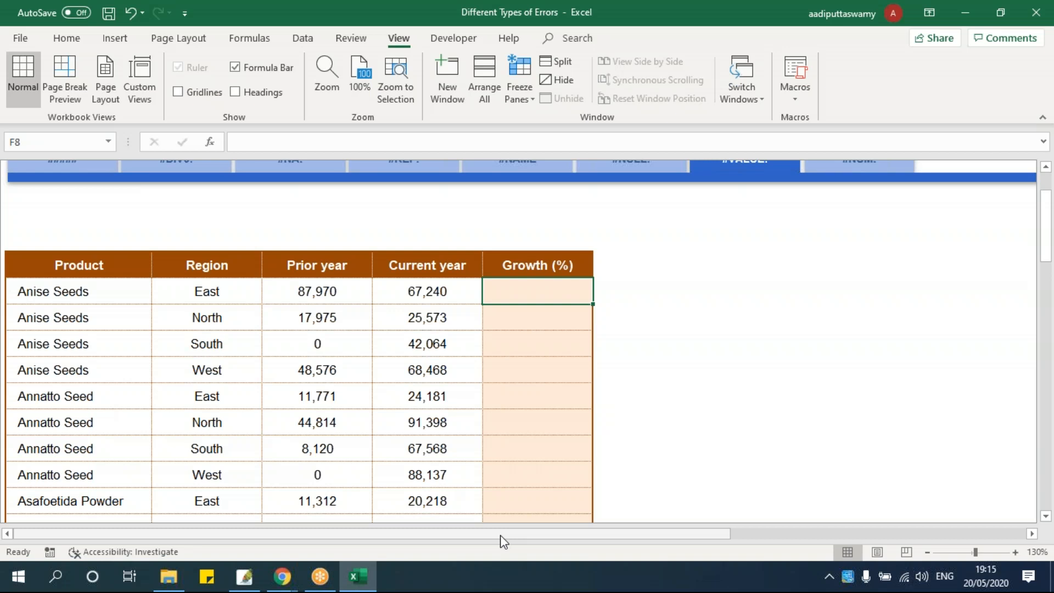
type("=")
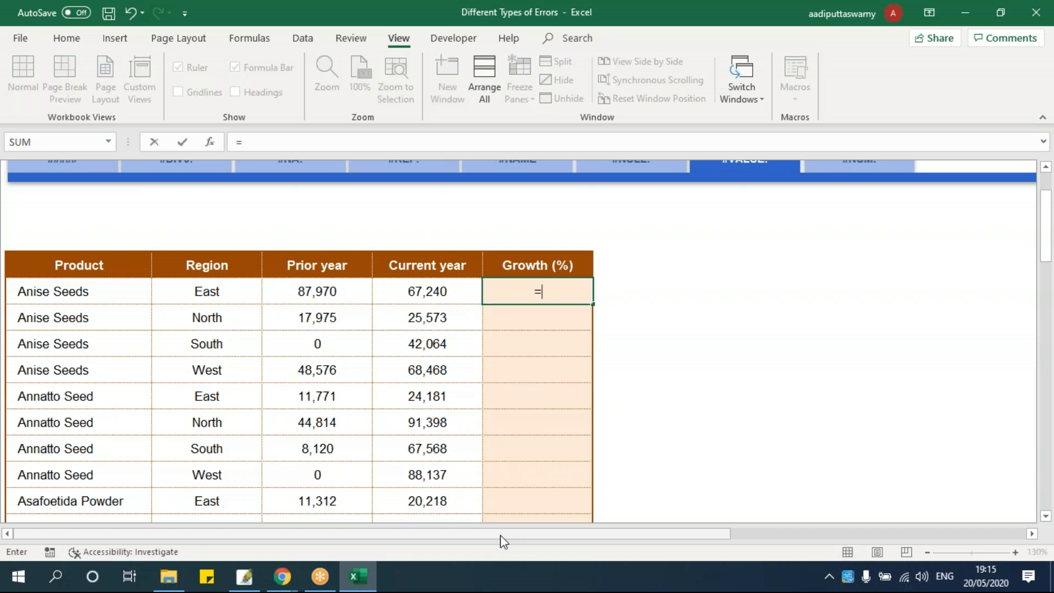
key("Left")
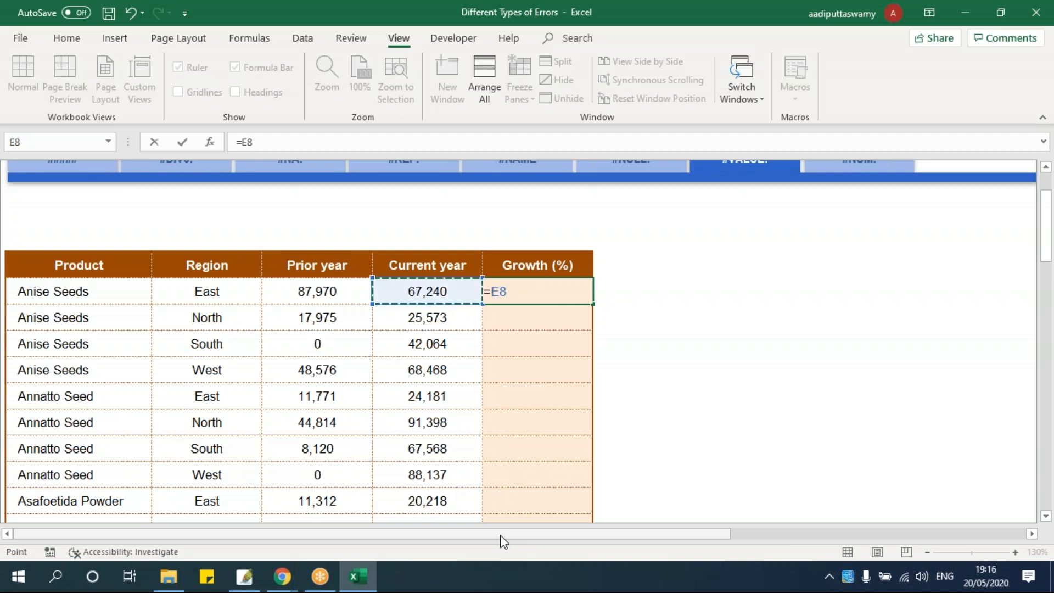
type("/")
key("Left")
key("Left")
key("Left")
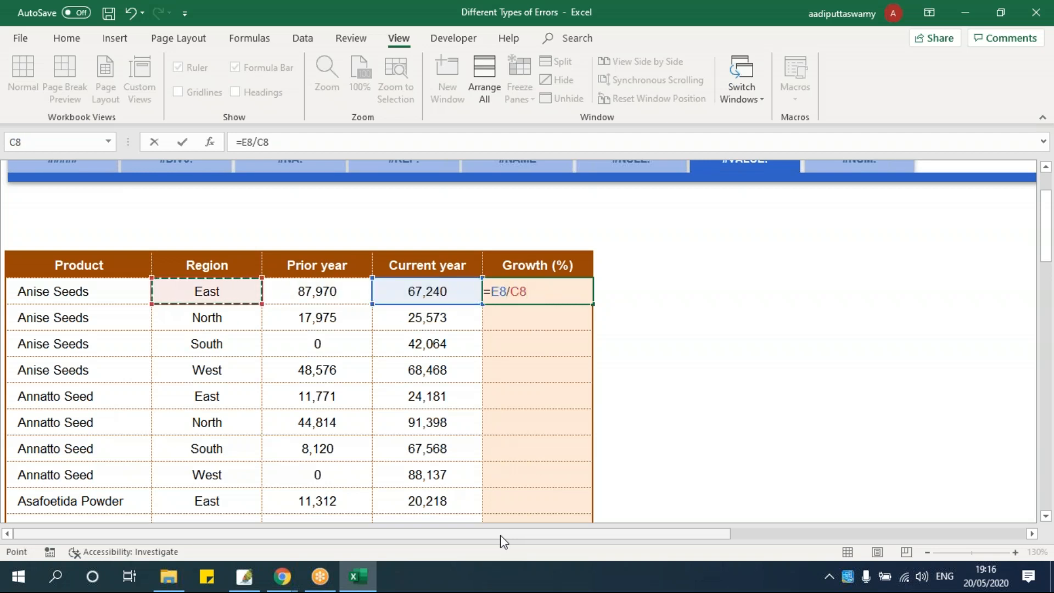
key("Return")
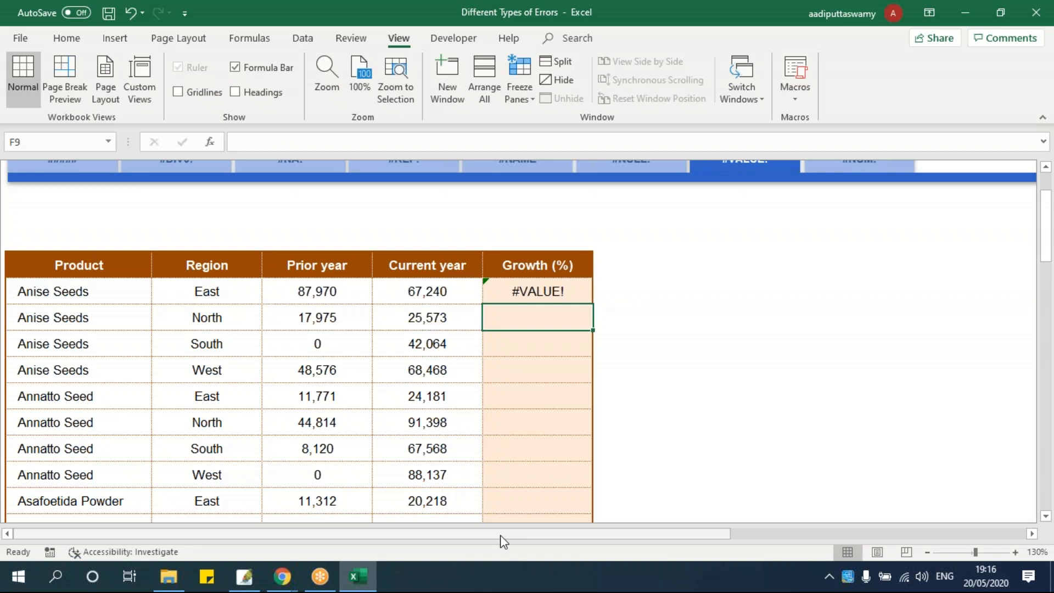
Enter =FIND("@",B8) in G8 beside the Growth (%) column and select it together with F8 for comparison
key("Up")
key("Right")
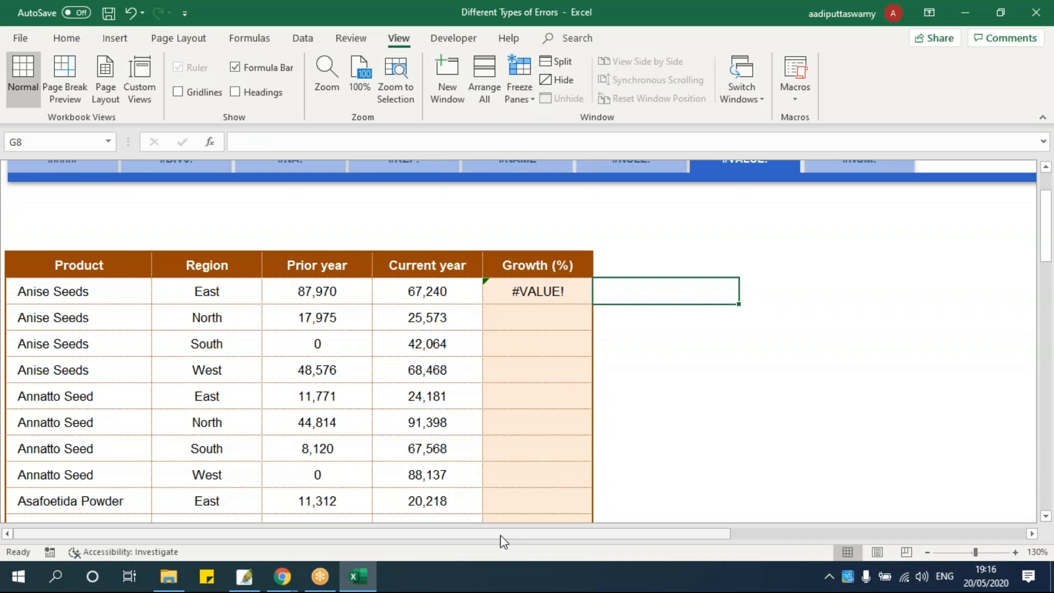
type("=find")
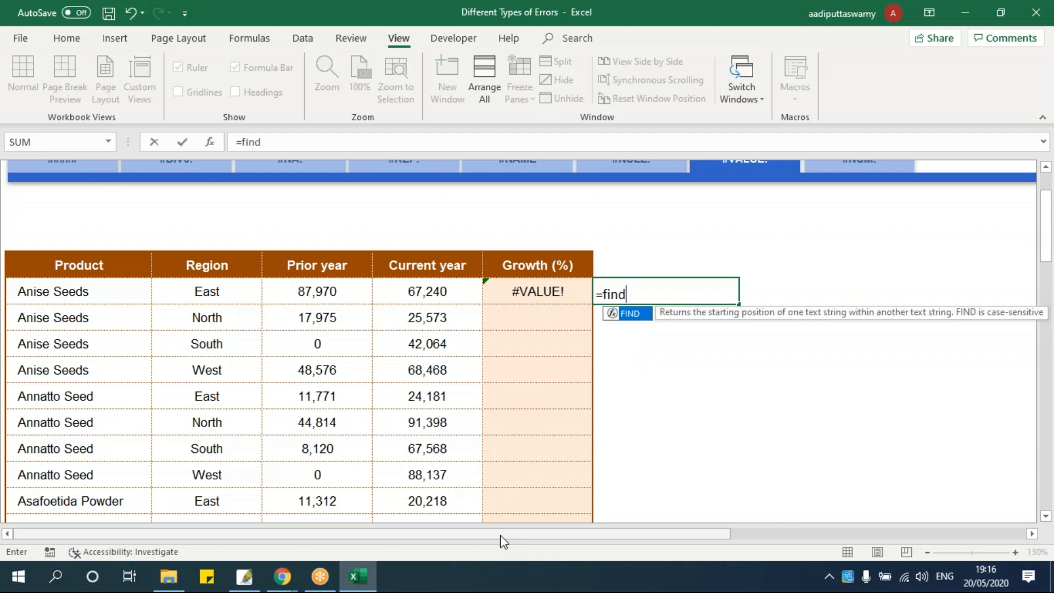
key("Tab")
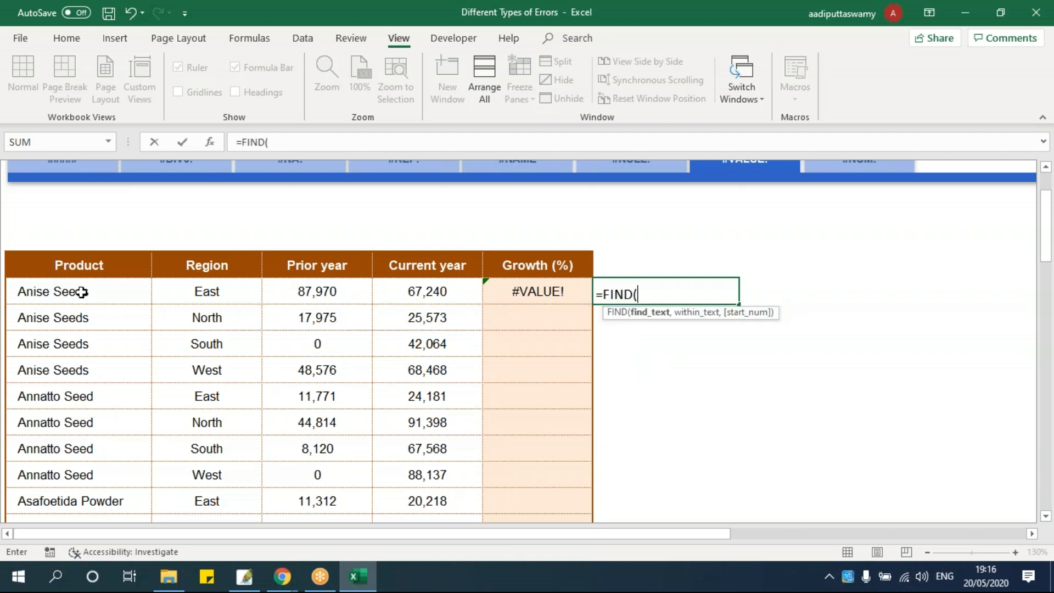
type("\"@\",")
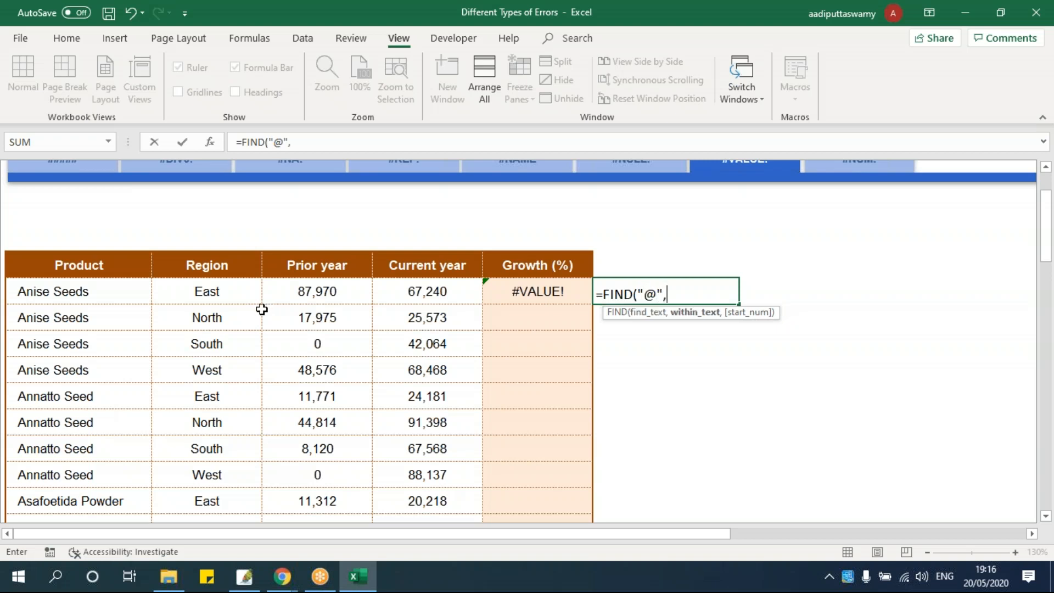
left_click(127, 297)
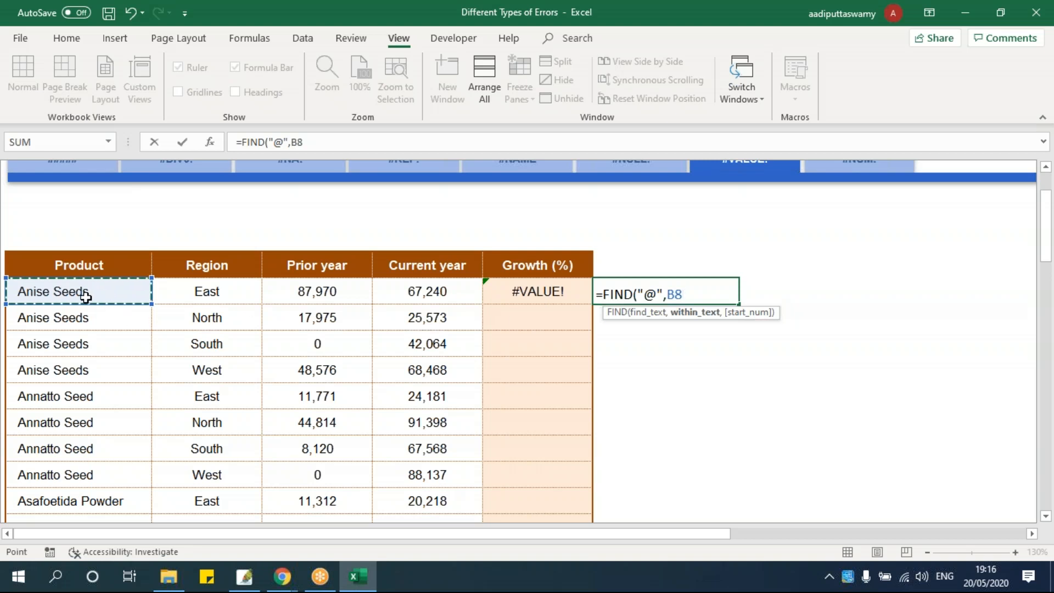
key("Return")
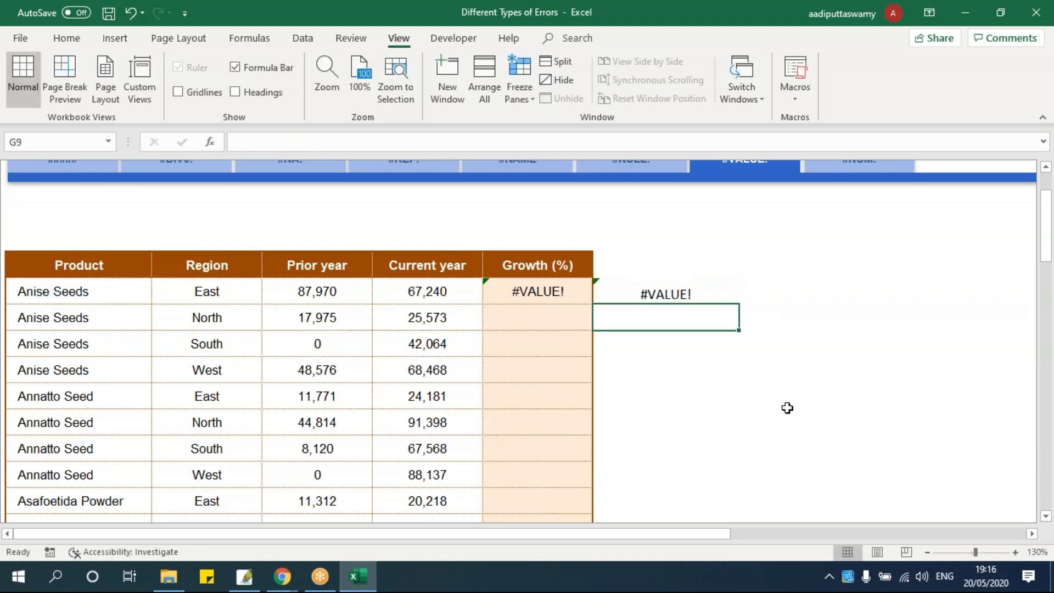
left_click_drag(574, 293, 600, 291)
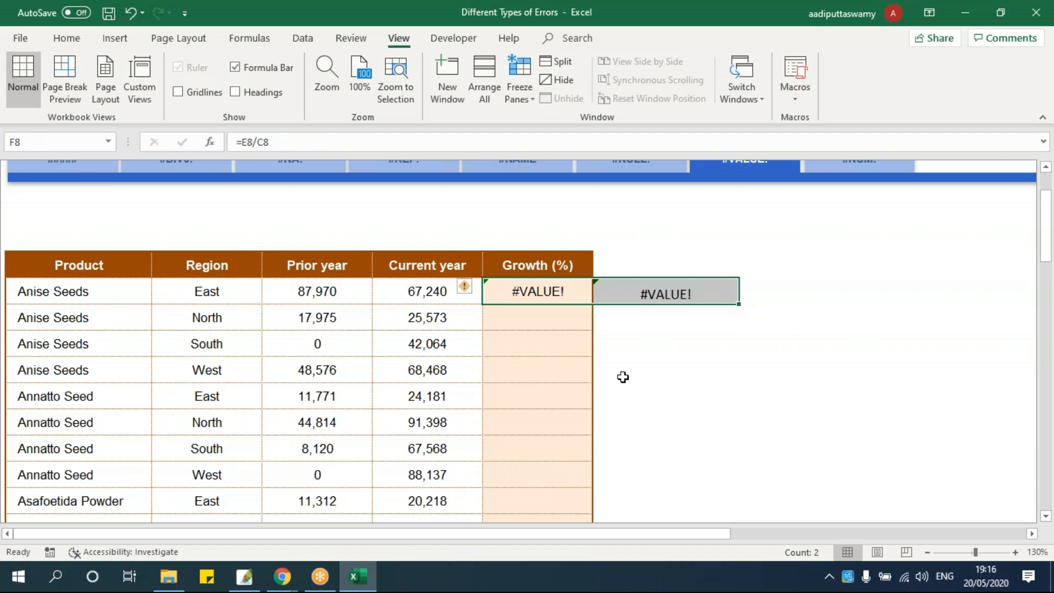
Enter =VLOOKUP(B7:E55,2,0) in H8, leaving out the lookup value
left_click(767, 292)
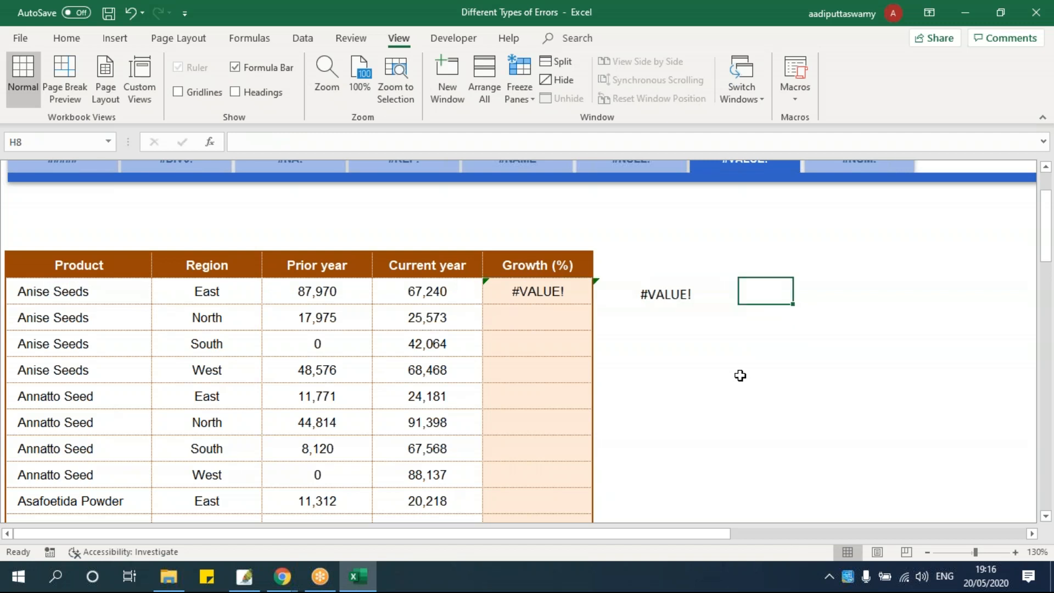
type("=vlookup")
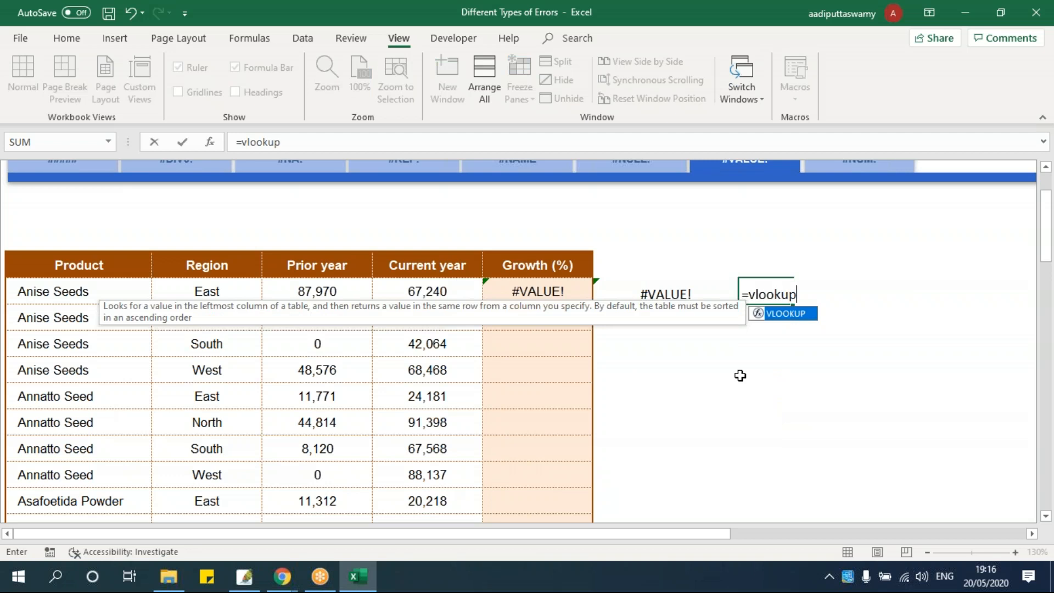
key("Tab")
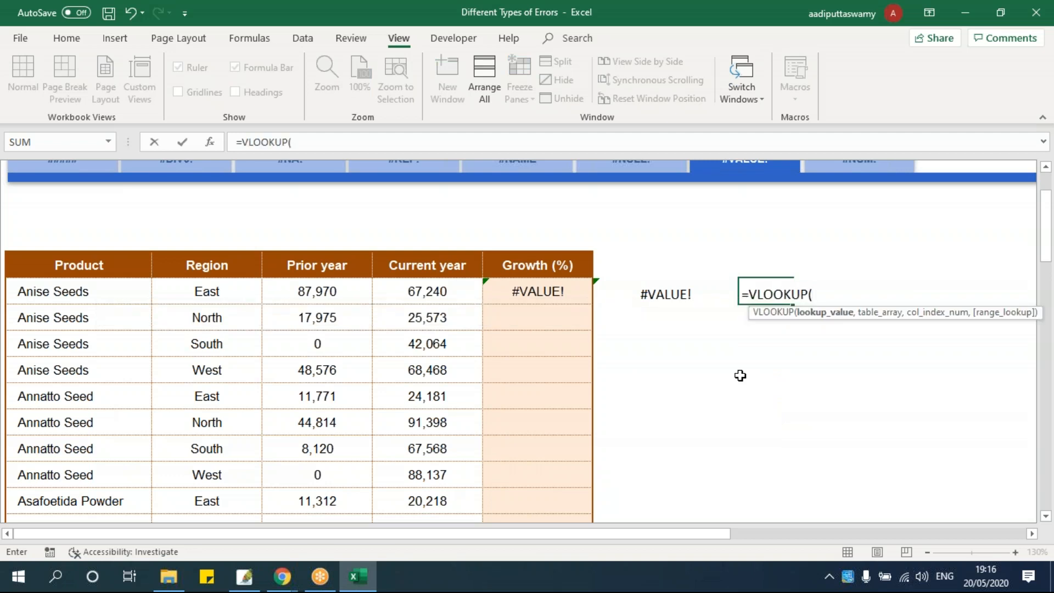
left_click_drag(99, 267, 417, 412)
scroll(418, 412, "down", 13)
type(",2,0")
key("Return")
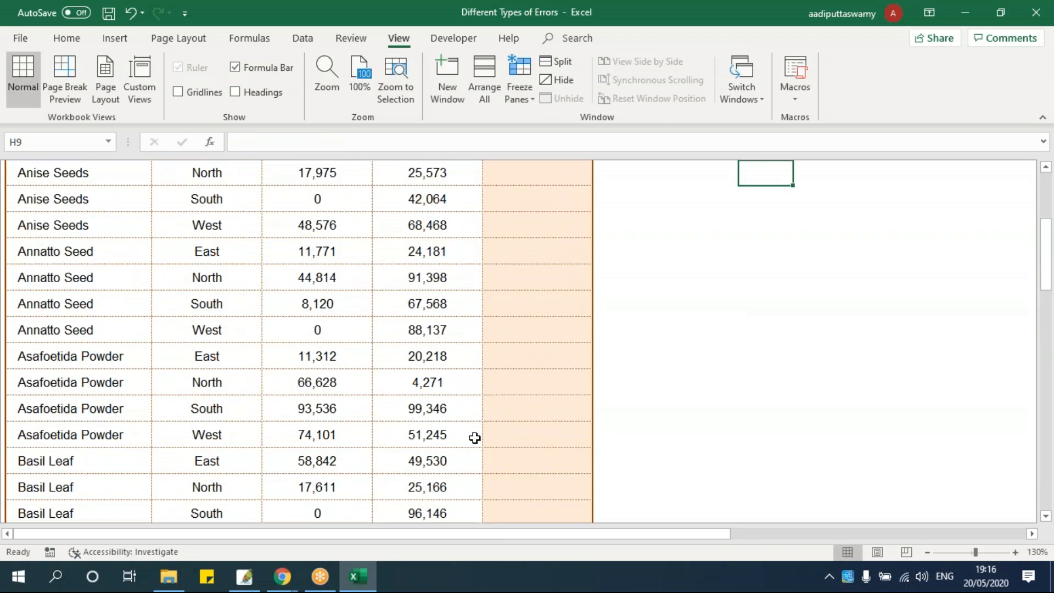
Set the width of column H to 20 and select F8:H8 to compare the three formula results
left_click(776, 311)
key("alt+o")
type("cw")
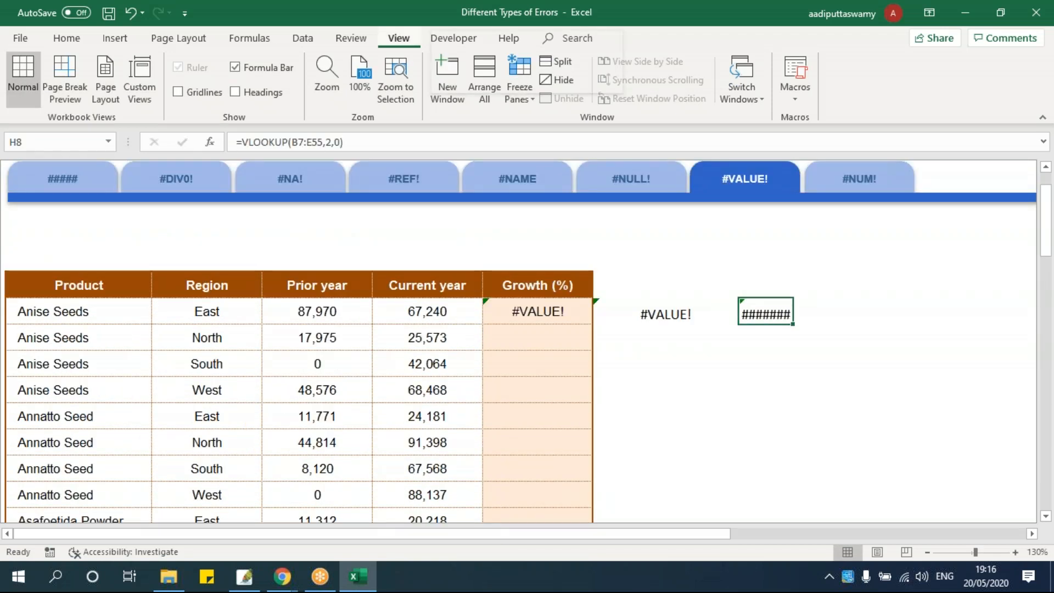
type("20")
key("Return")
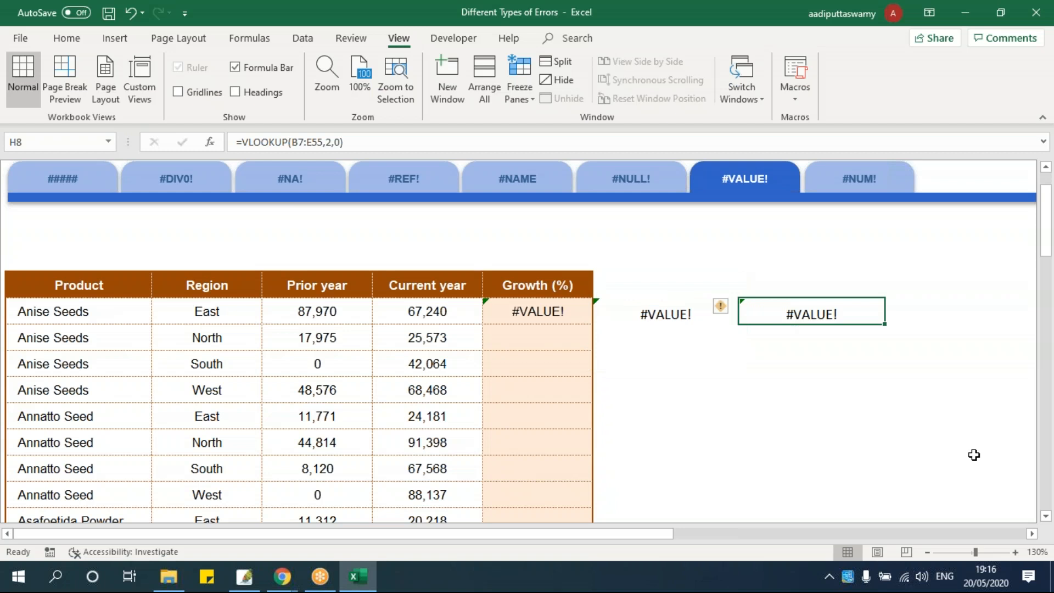
left_click_drag(560, 317, 791, 313)
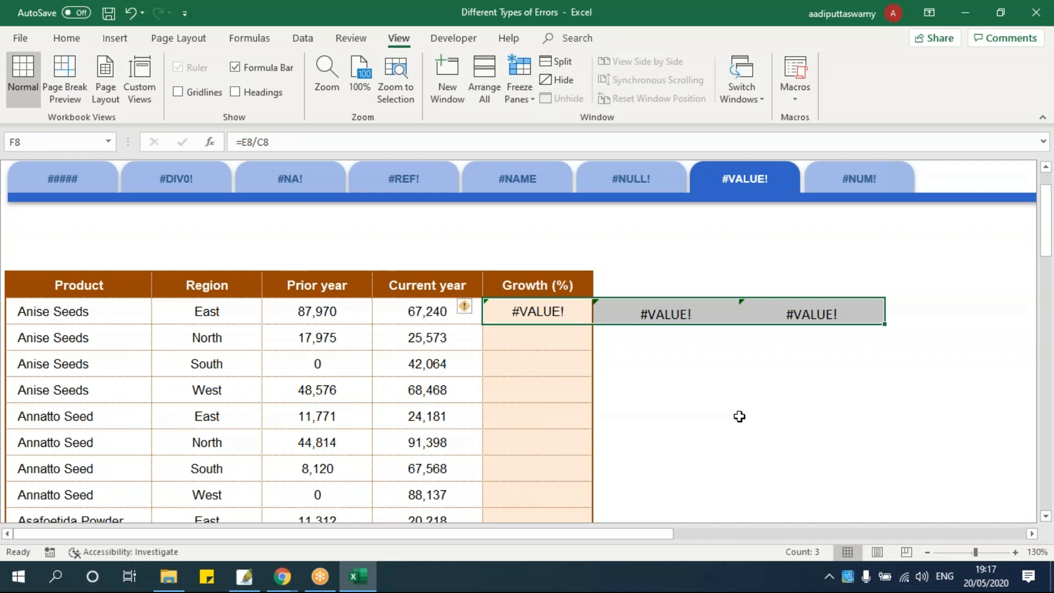
Inspect the formulas in F8, G8 and H8, checking the FIND text argument and the VLOOKUP's lookup value
left_click(562, 305)
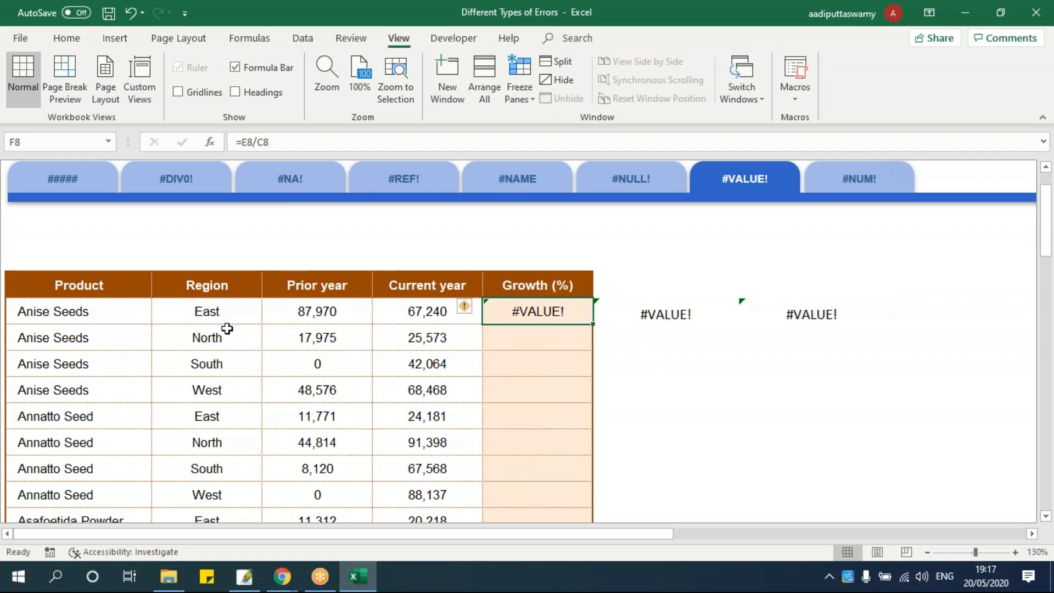
double_click(645, 316)
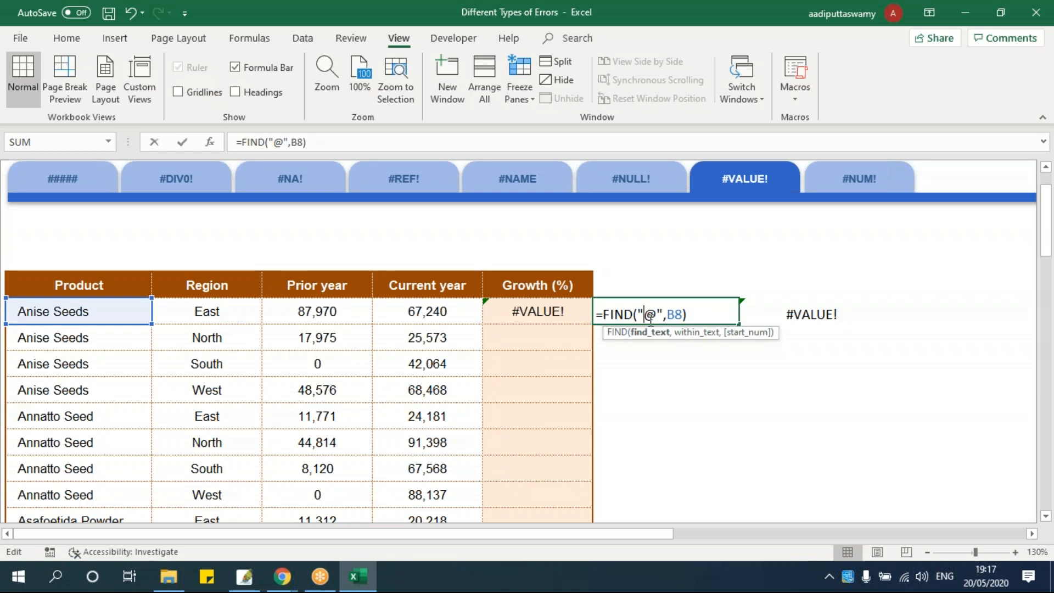
left_click_drag(643, 314, 654, 315)
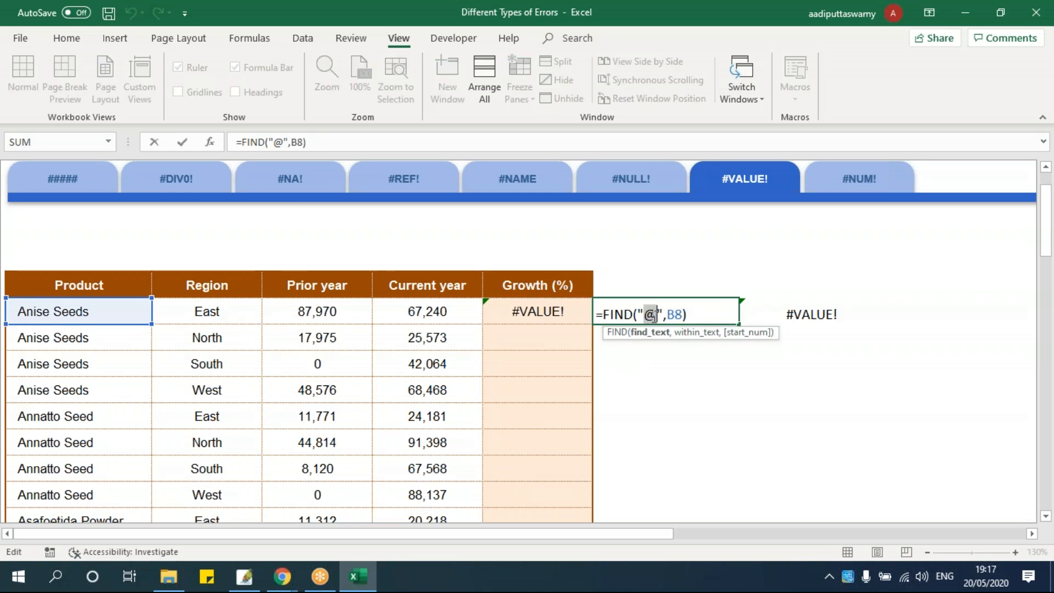
key("Escape")
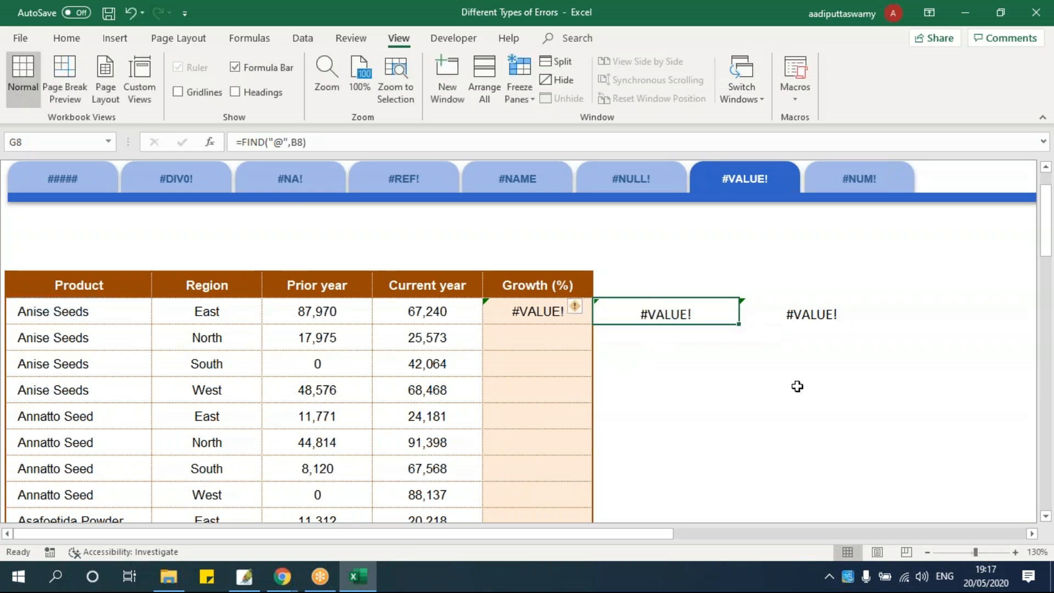
left_click(805, 305)
double_click(811, 306)
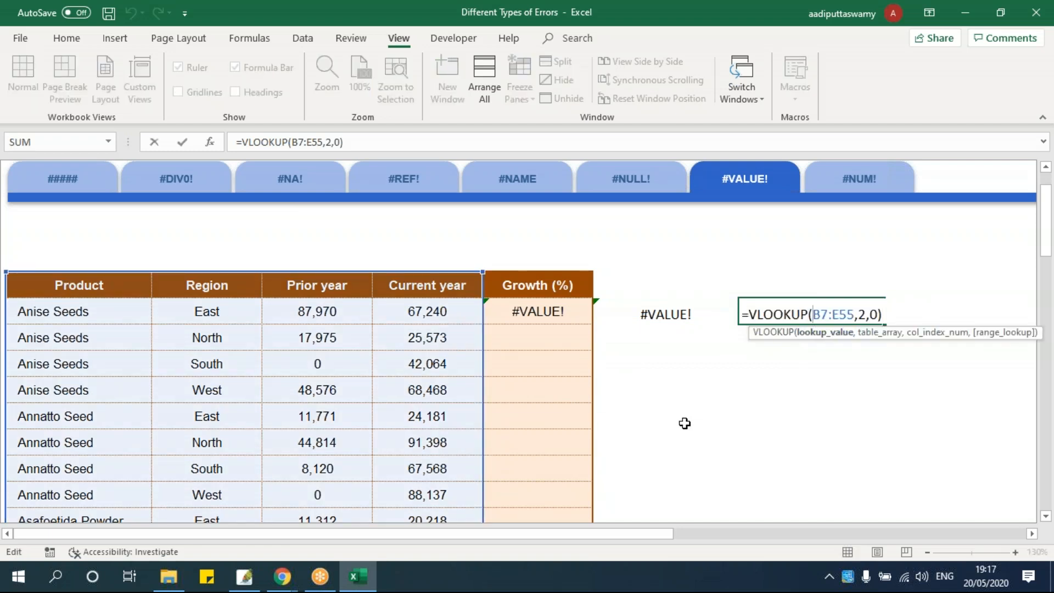
key("Escape")
On the #NUM! sheet, enter =E8^D8 in the first Total cell F8, raising the quantity to the power of the price
left_click(846, 187)
left_click(560, 337)
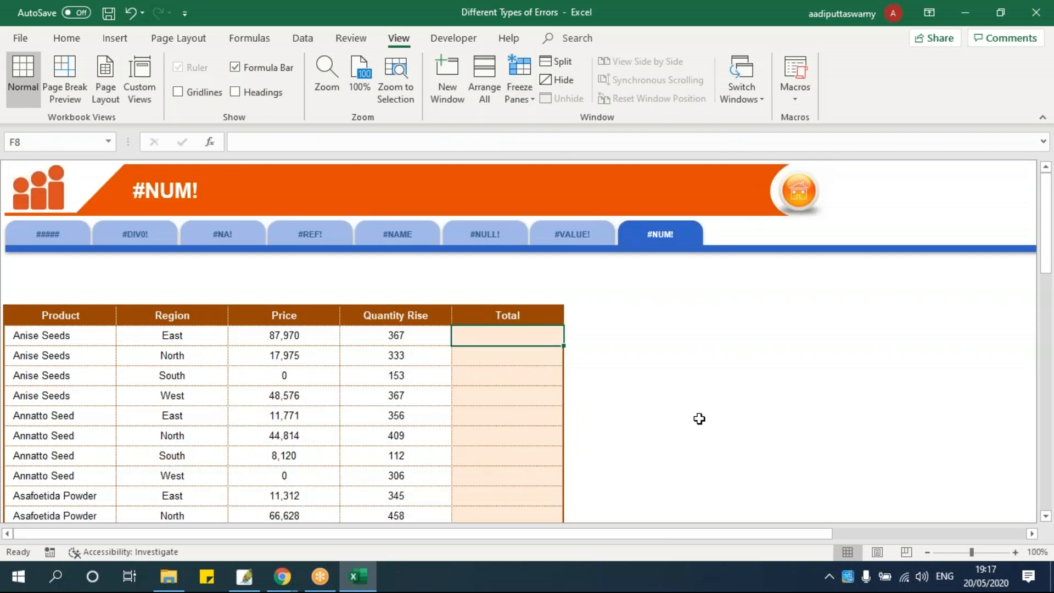
scroll(699, 419, "up", 2)
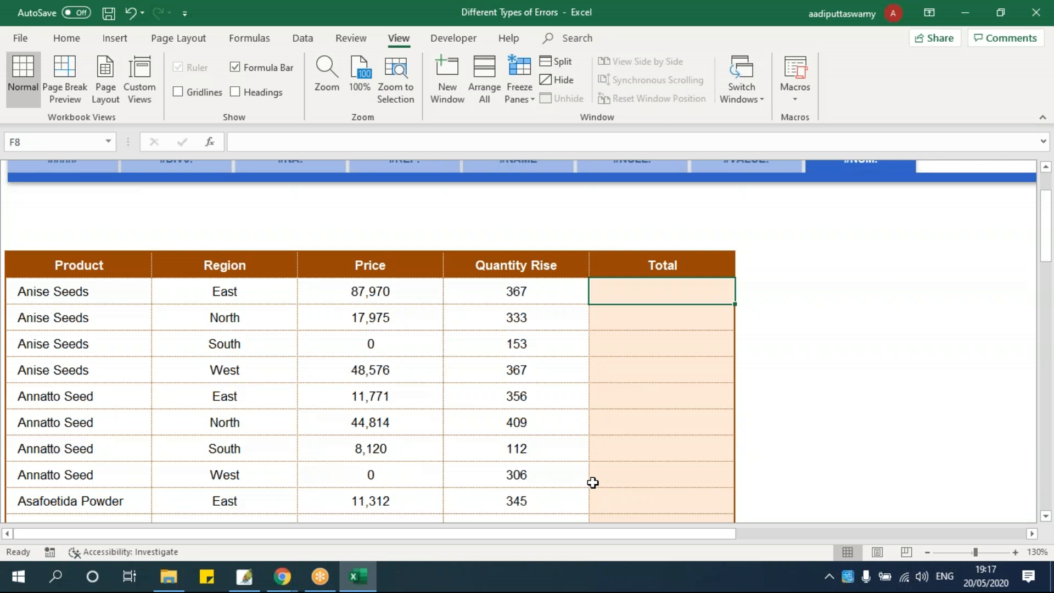
type("=")
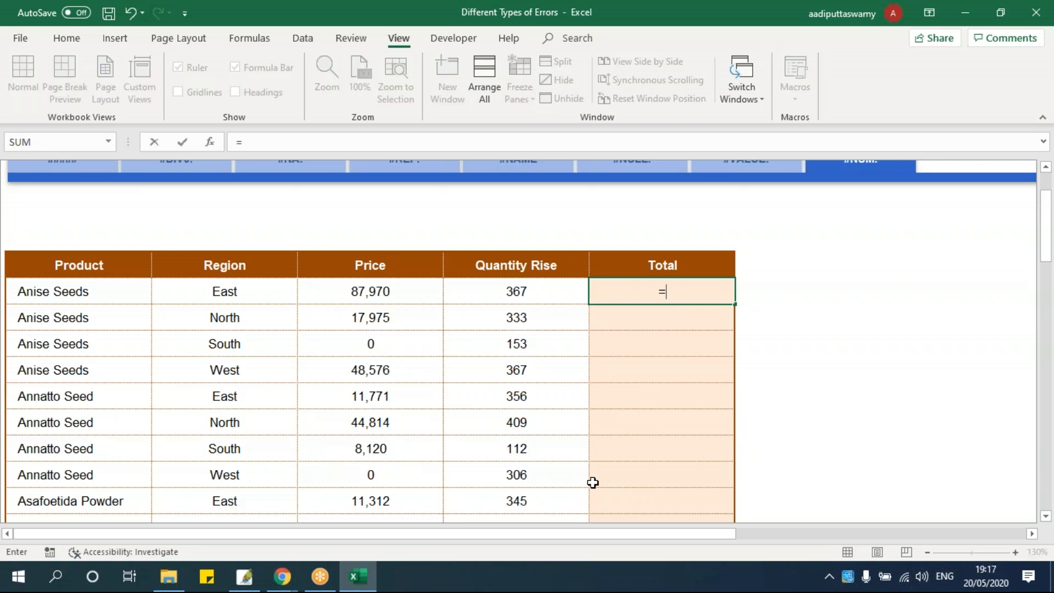
key("Left")
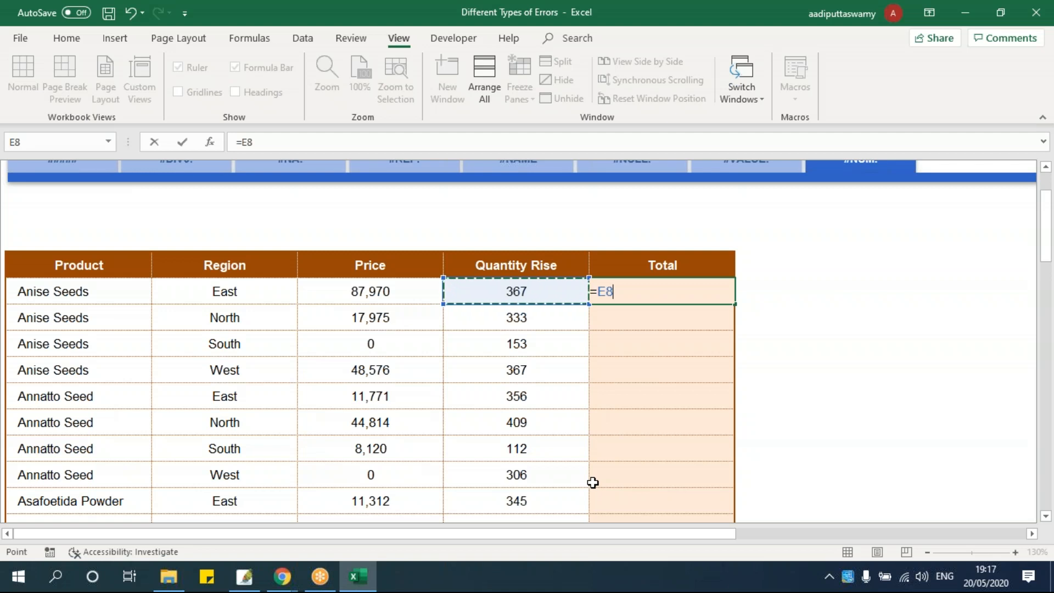
type("^")
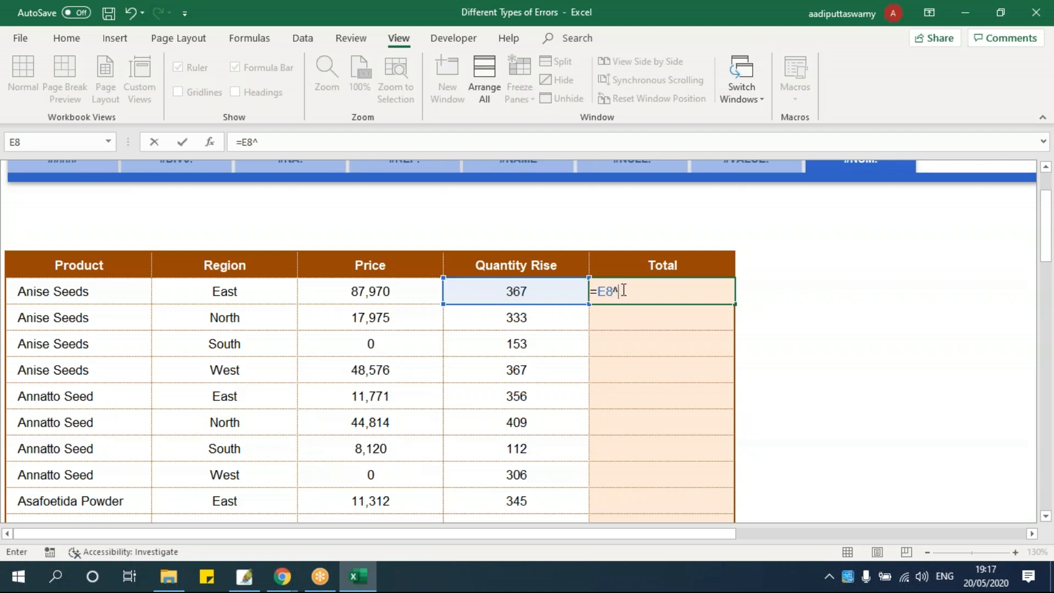
left_click(394, 291)
key("Return")
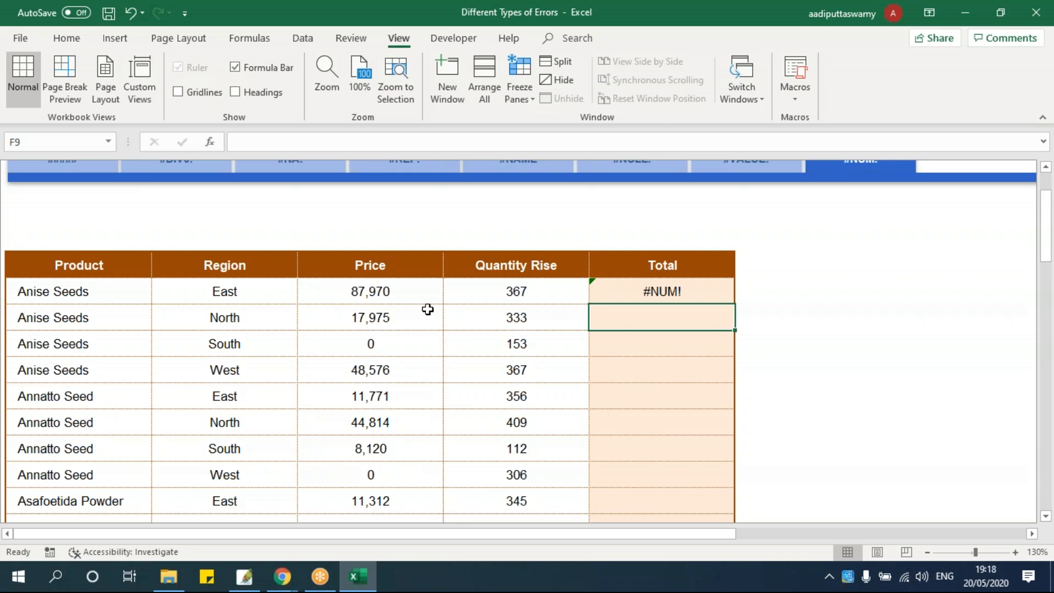
Review the #DIV0! sheet's F10 growth result with its prior-year cell D10, and the #NA! sheet's employee search table
scroll(80, 327, "up", 2)
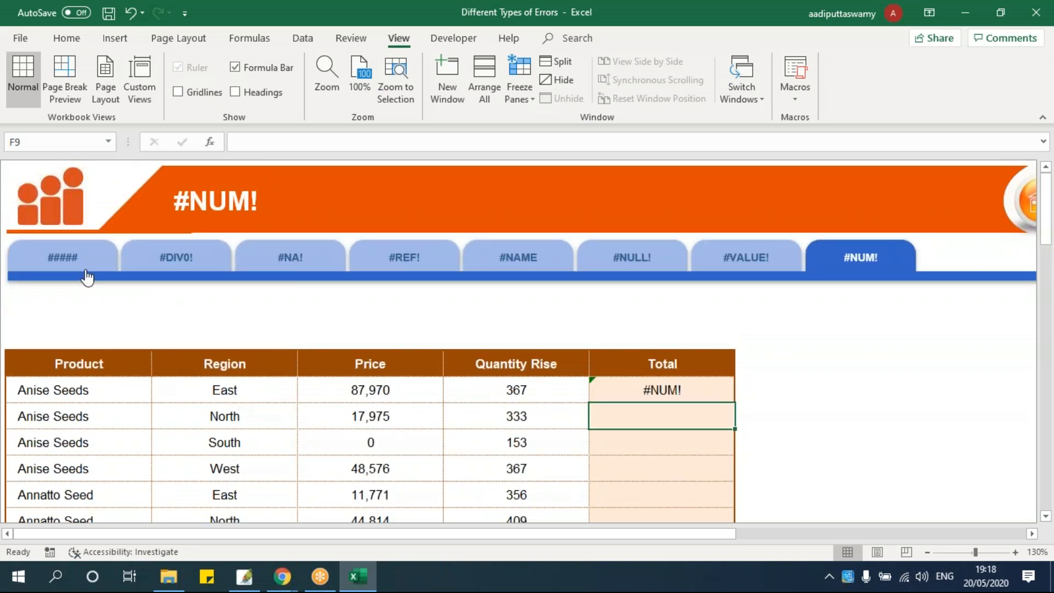
left_click(185, 263)
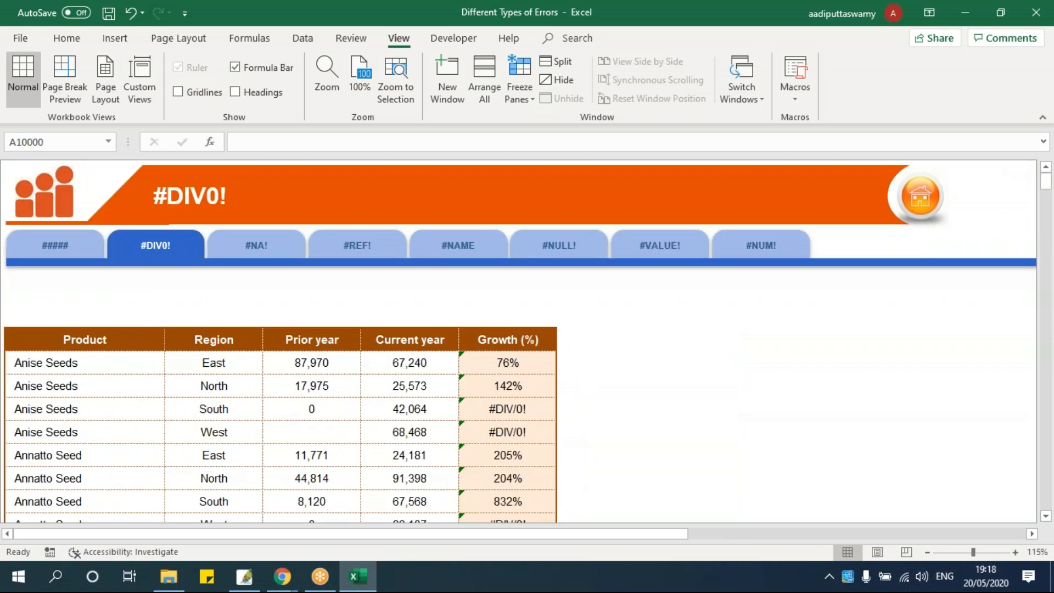
left_click(506, 411)
left_click(308, 408)
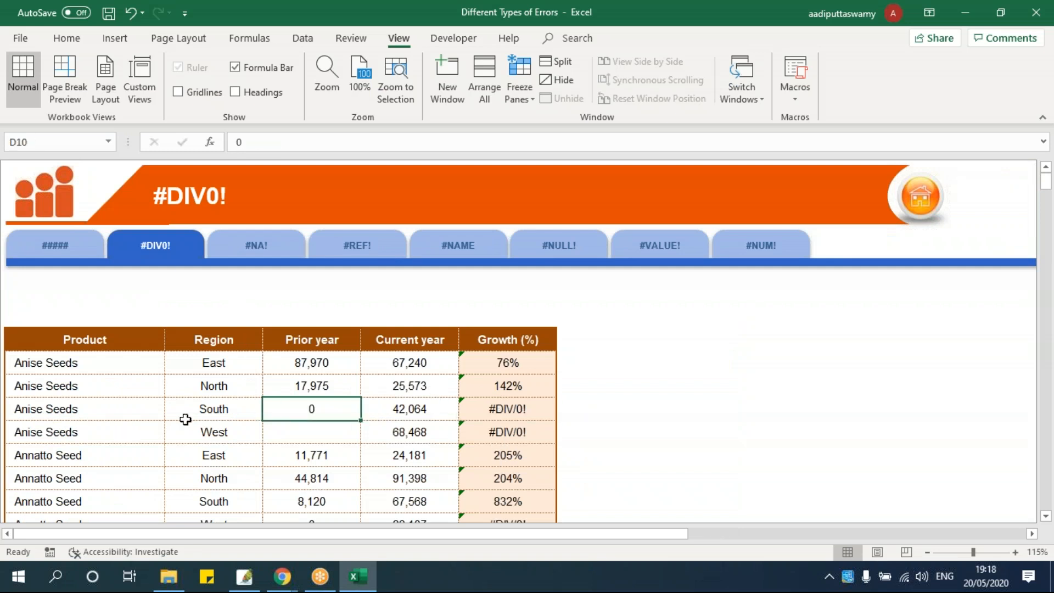
left_click(253, 256)
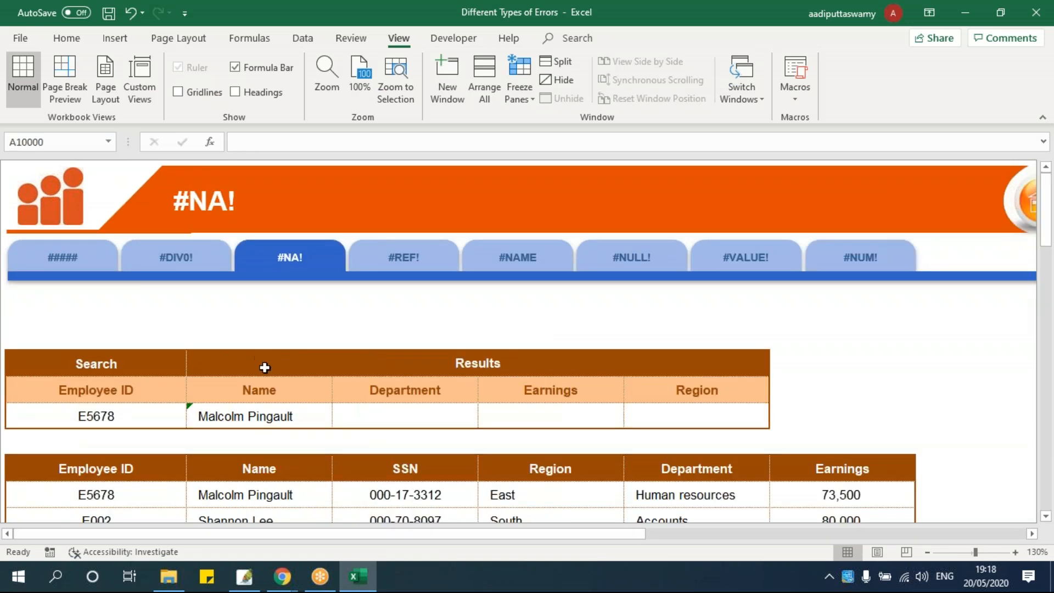
scroll(264, 365, "down", 2)
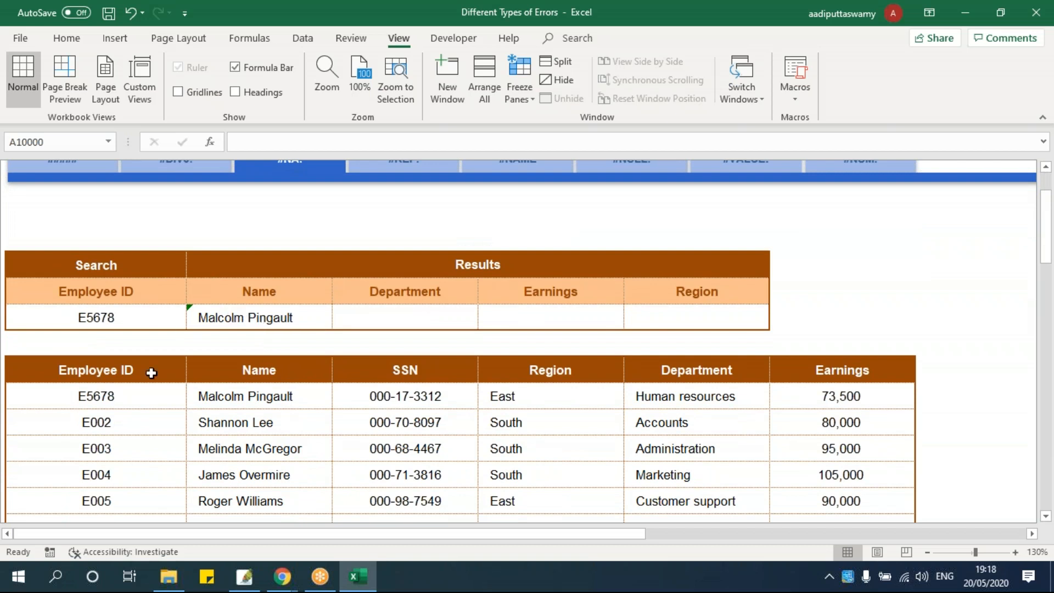
scroll(317, 468, "up", 2)
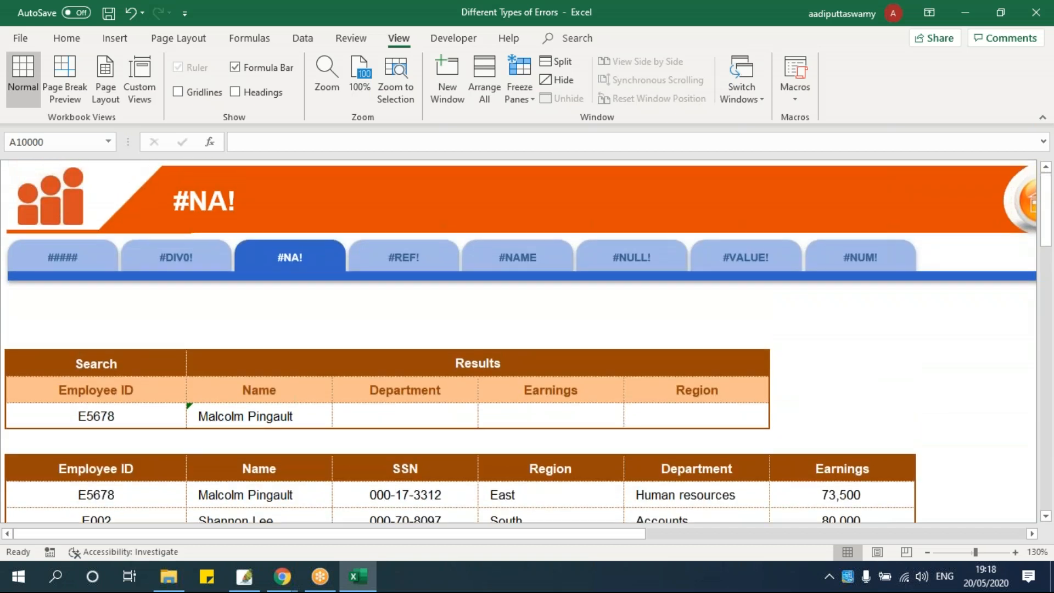
Review the employee search results on the #REF! sheet and the Total columns on the #NAME and #NULL! sheets
left_click(427, 258)
scroll(395, 353, "down", 2)
scroll(396, 419, "down", 2)
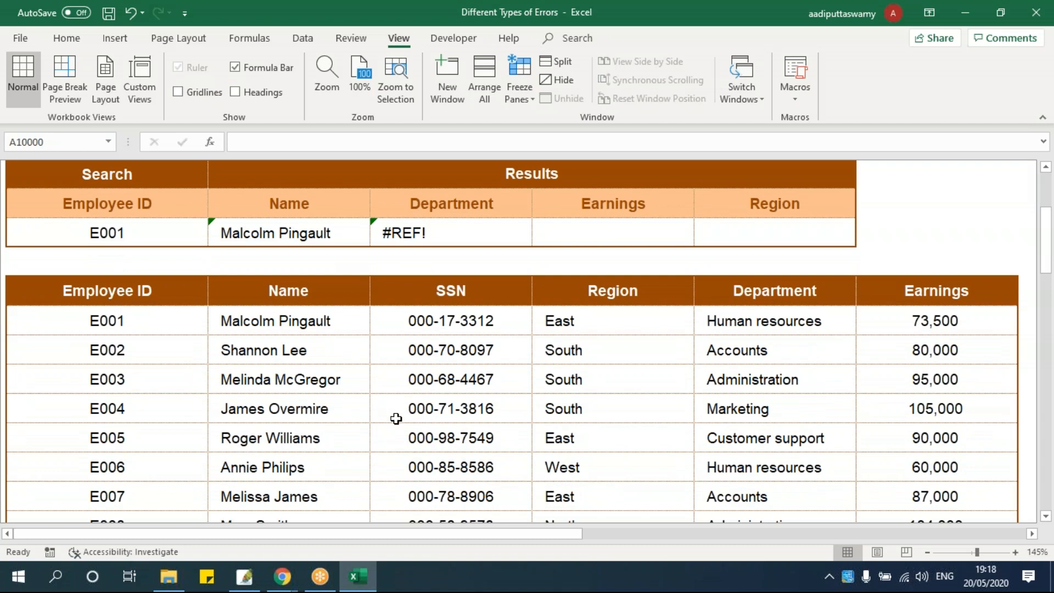
scroll(396, 419, "up", 3)
left_click(574, 278)
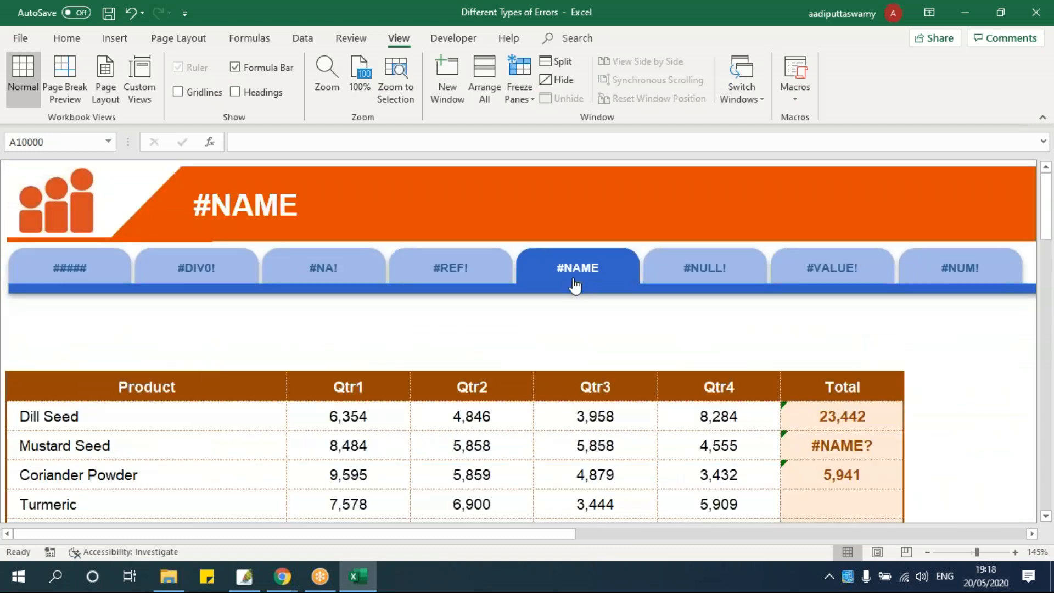
scroll(677, 396, "down", 2)
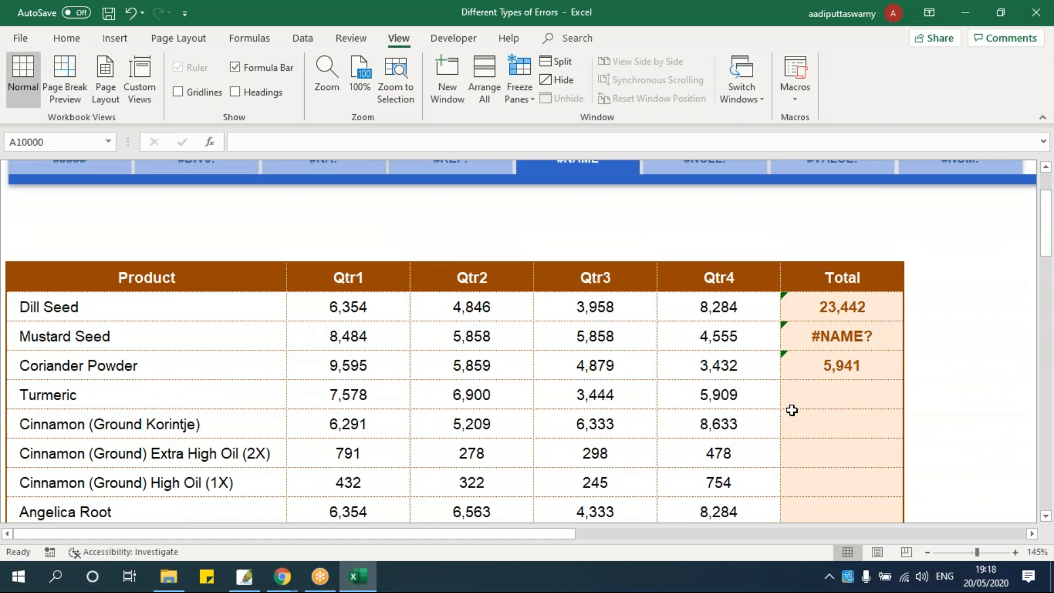
scroll(775, 429, "up", 2)
left_click(717, 280)
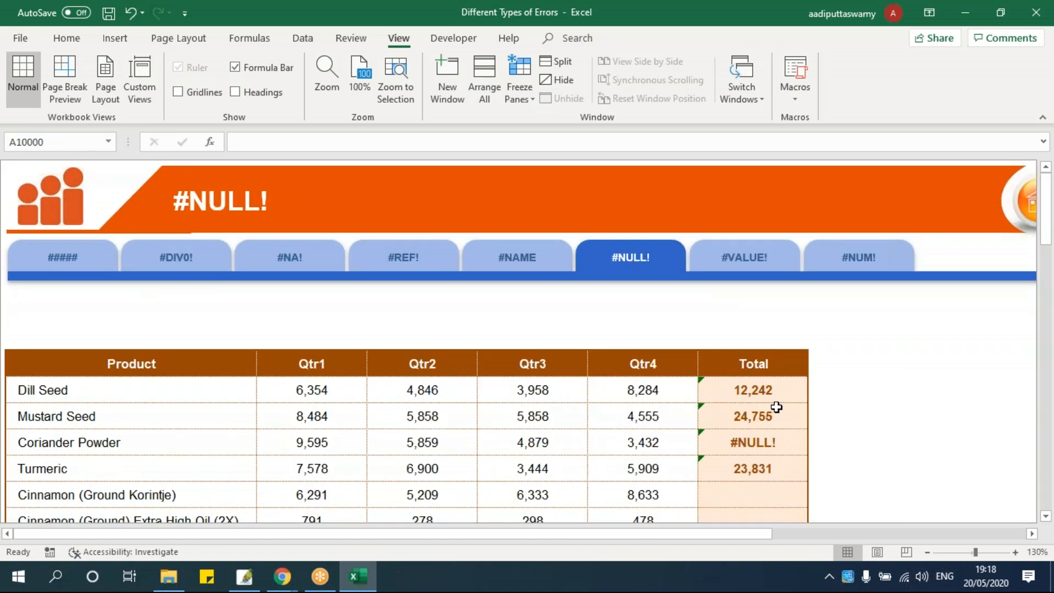
Return to the #VALUE! sheet and check the formulas in F8 and G8
left_click(765, 266)
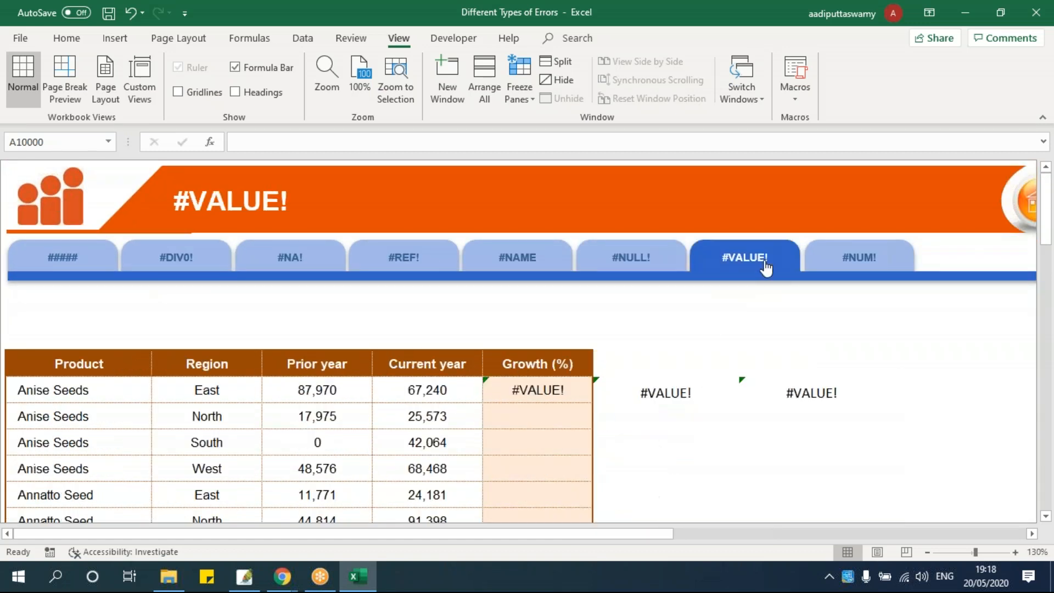
left_click(532, 389)
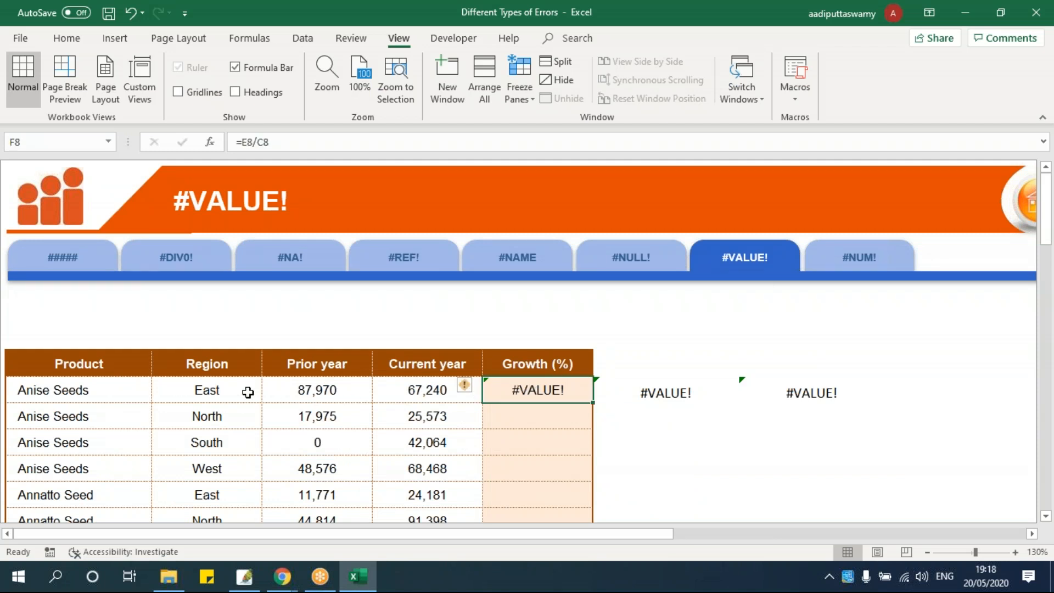
left_click(673, 391)
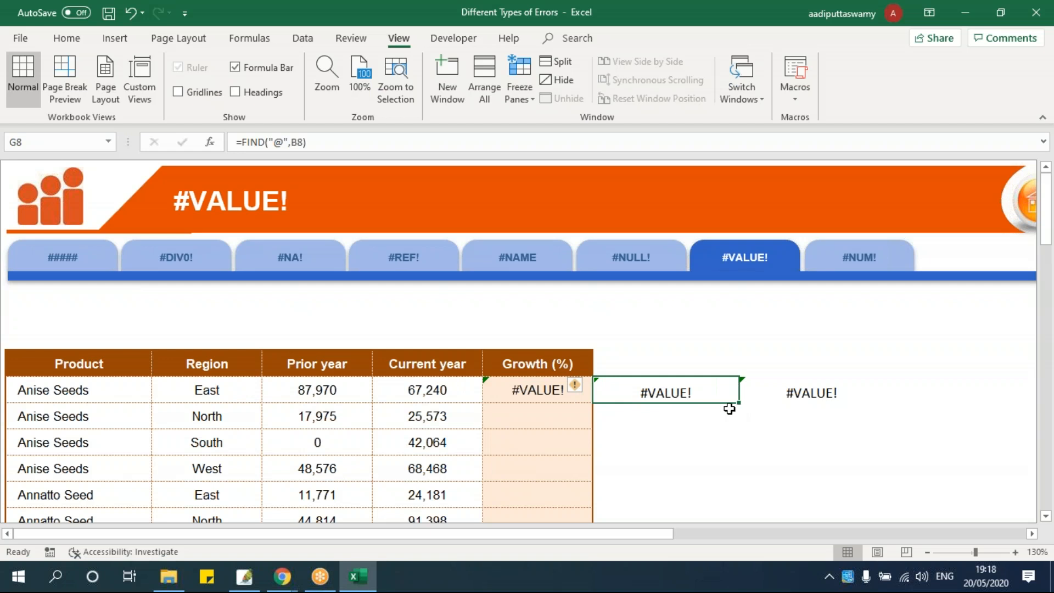
Change the formula in G8 to =FIND("@",H8B8) and inspect the VLOOKUP formula in H8
double_click(666, 392)
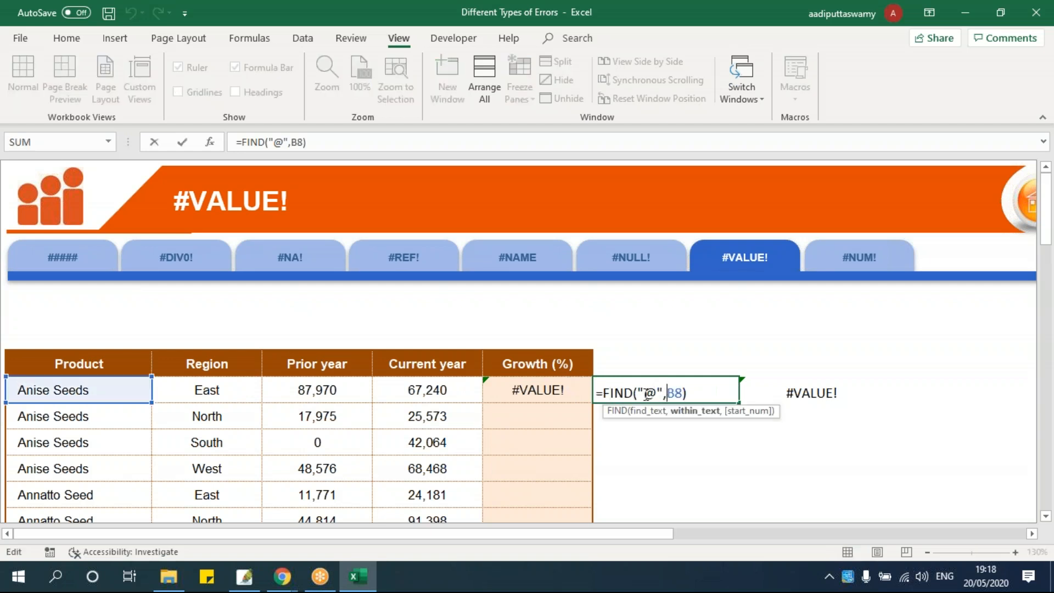
left_click(811, 391)
key("ctrl+Return")
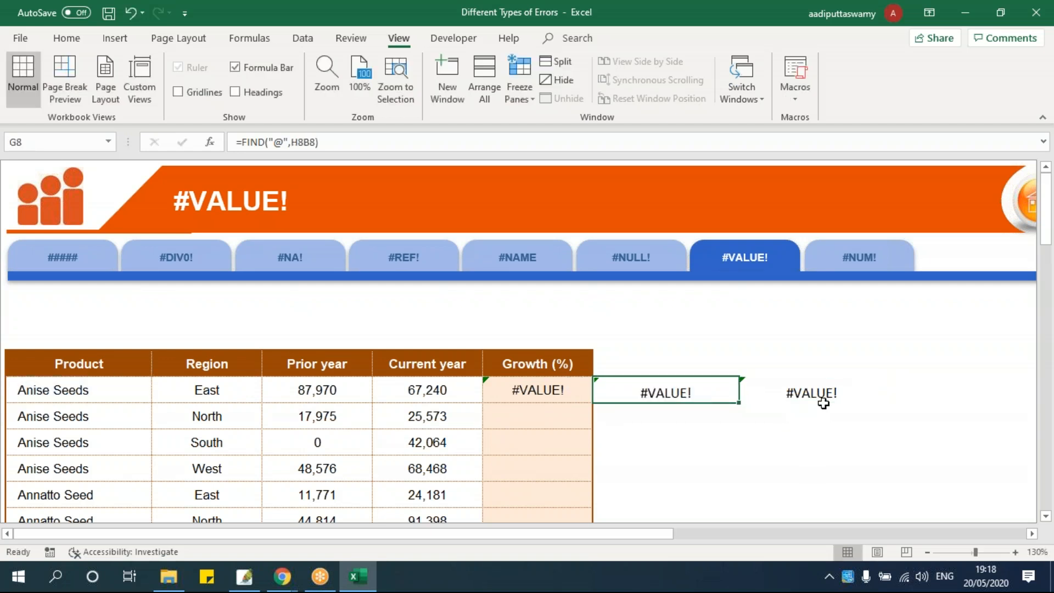
double_click(814, 393)
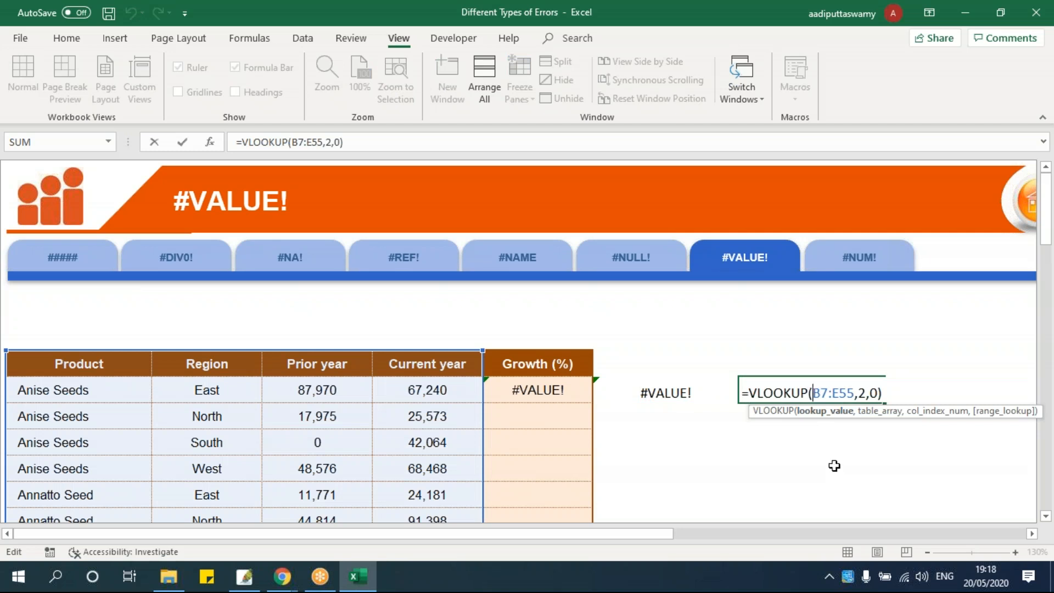
key("Escape")
left_click(855, 258)
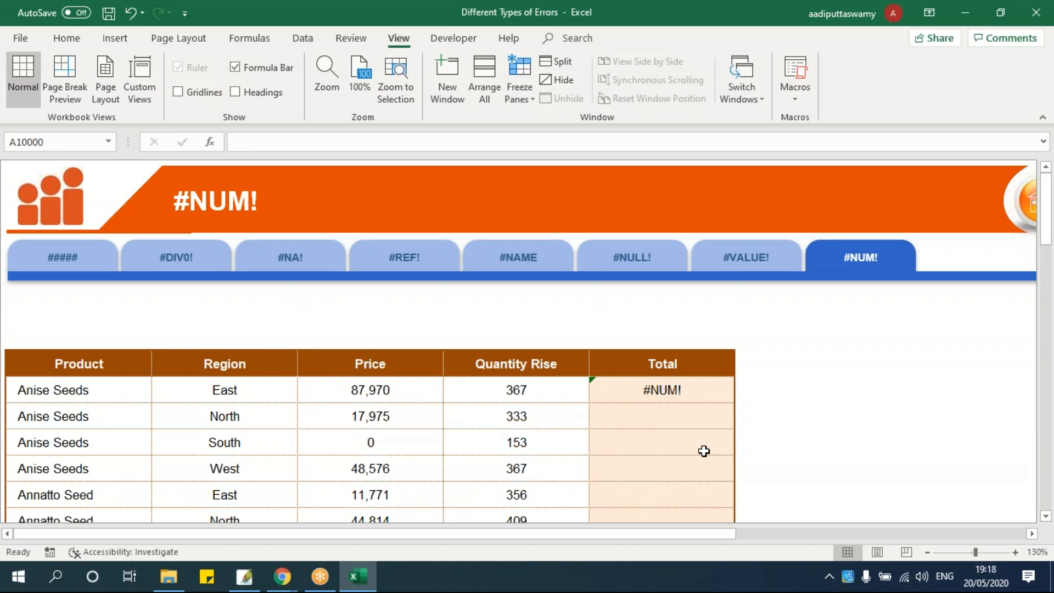
left_click(838, 386)
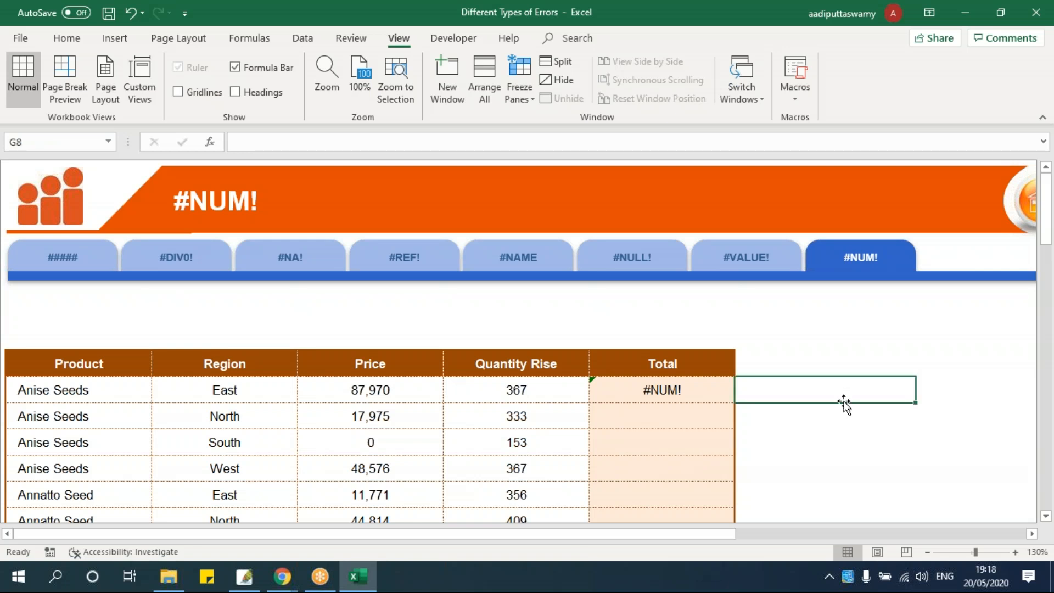
type("iferrir")
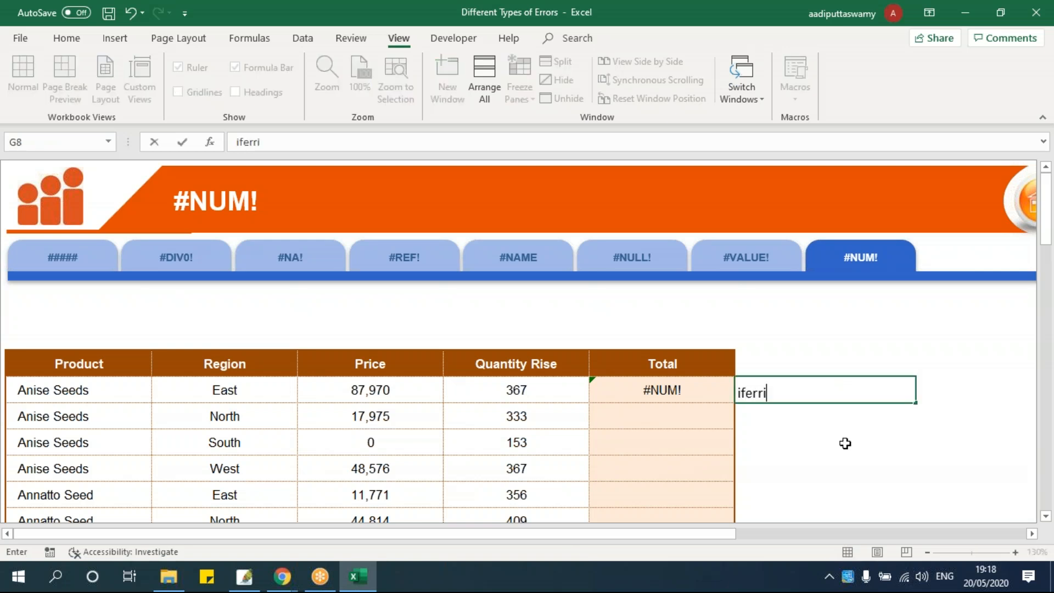
key("Escape")
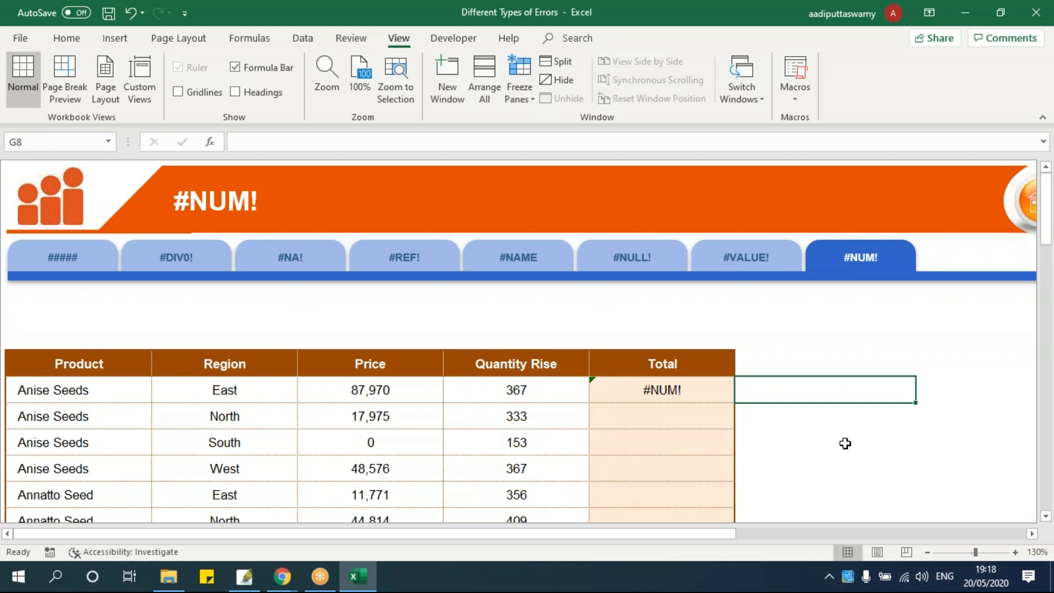
scroll(845, 444, "up", 1, "ctrl")
type("iferror")
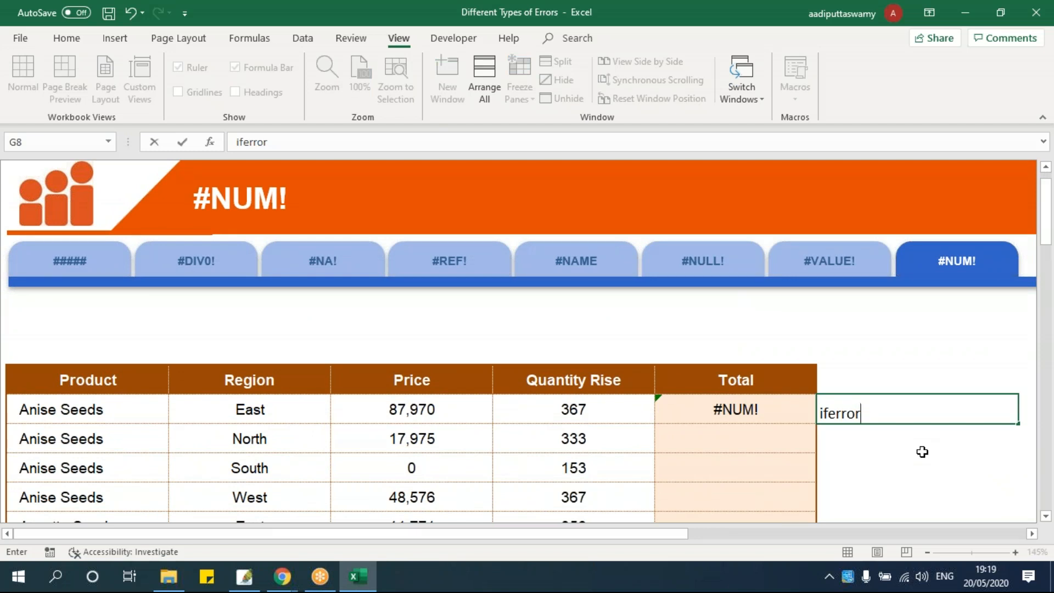
key("Escape")
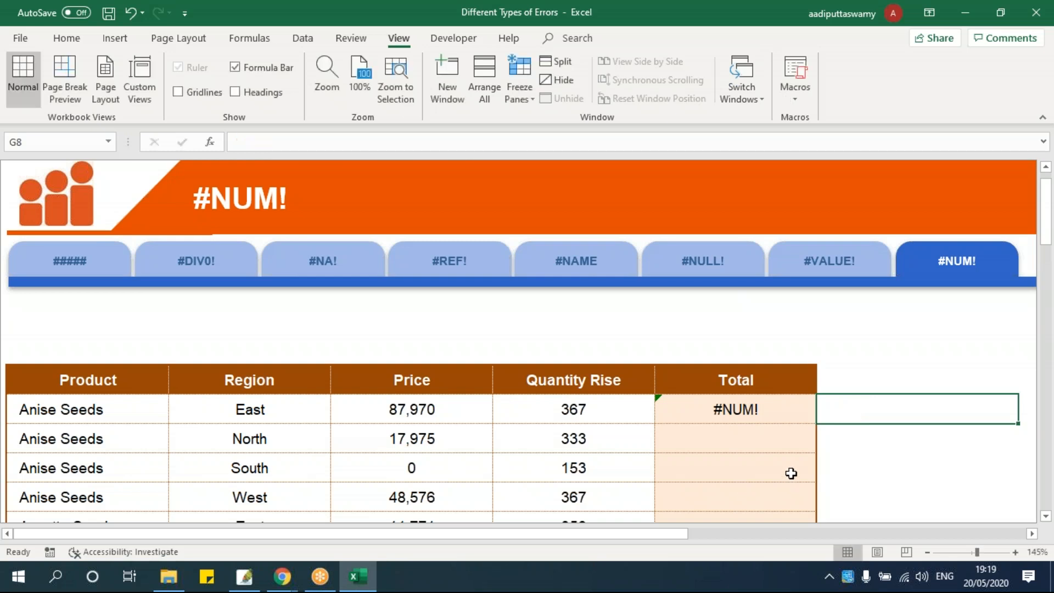
Switch to File Explorer and go up to the New Excel Training Files folder
left_click(182, 586)
key("BackSpace")
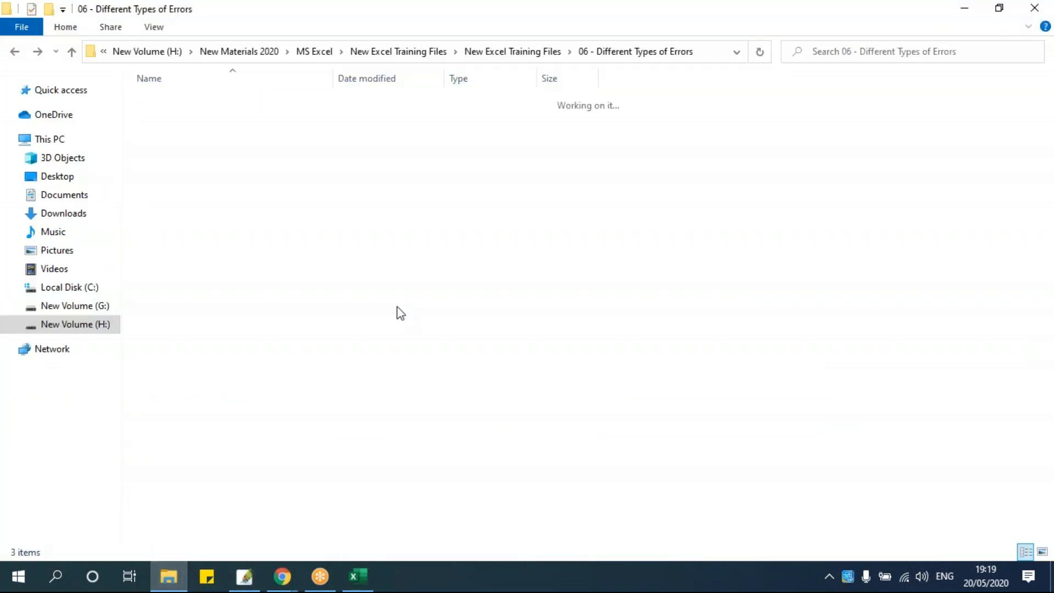
key("BackSpace")
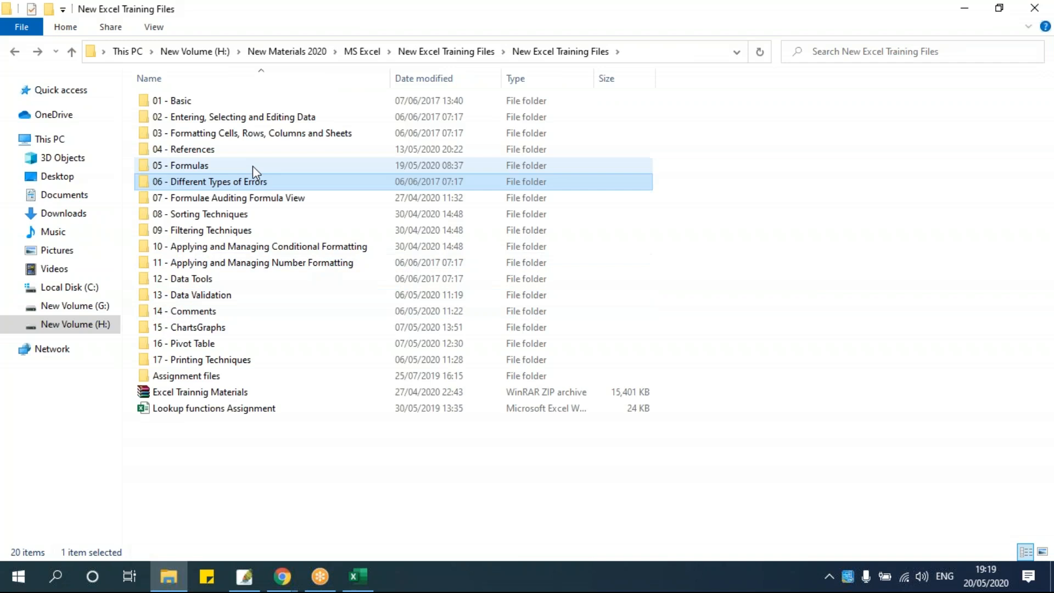
Open the Formulae Auditing & Formula View workbook from folder 07 and enter its Trace Precedents sheet
double_click(262, 207)
double_click(231, 103)
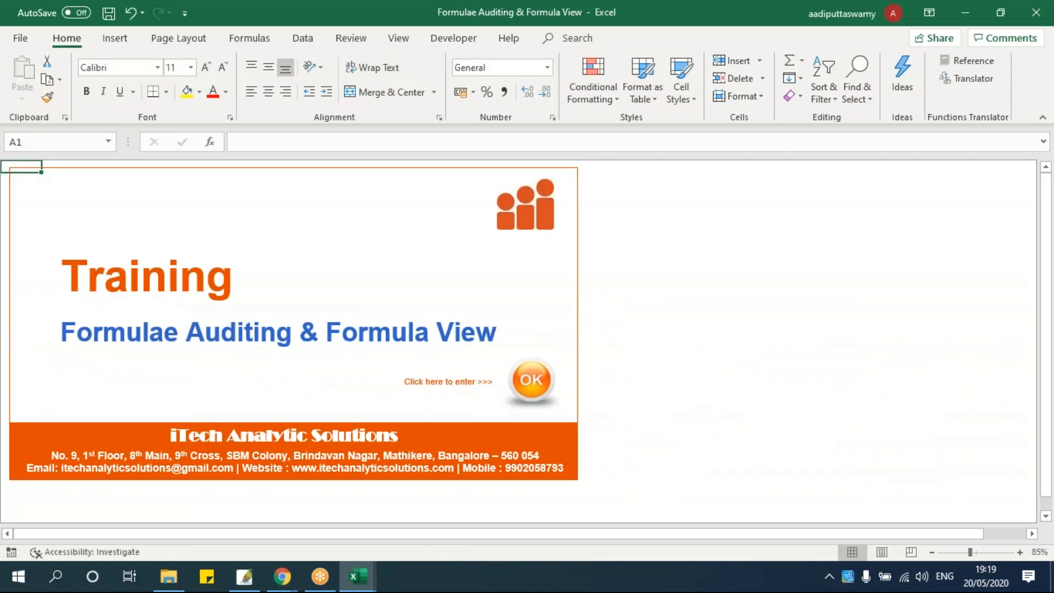
left_click(524, 392)
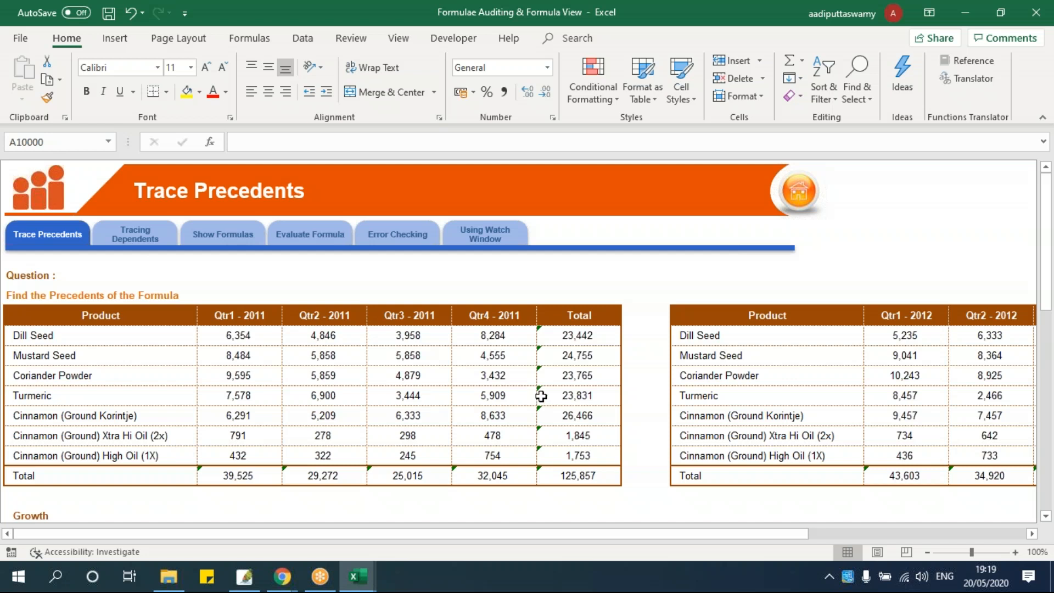
Inspect which cells the Dill Seed Qtr1 - 2012 growth formula in C19 refers to, leaving it unedited
scroll(480, 379, "down", 3)
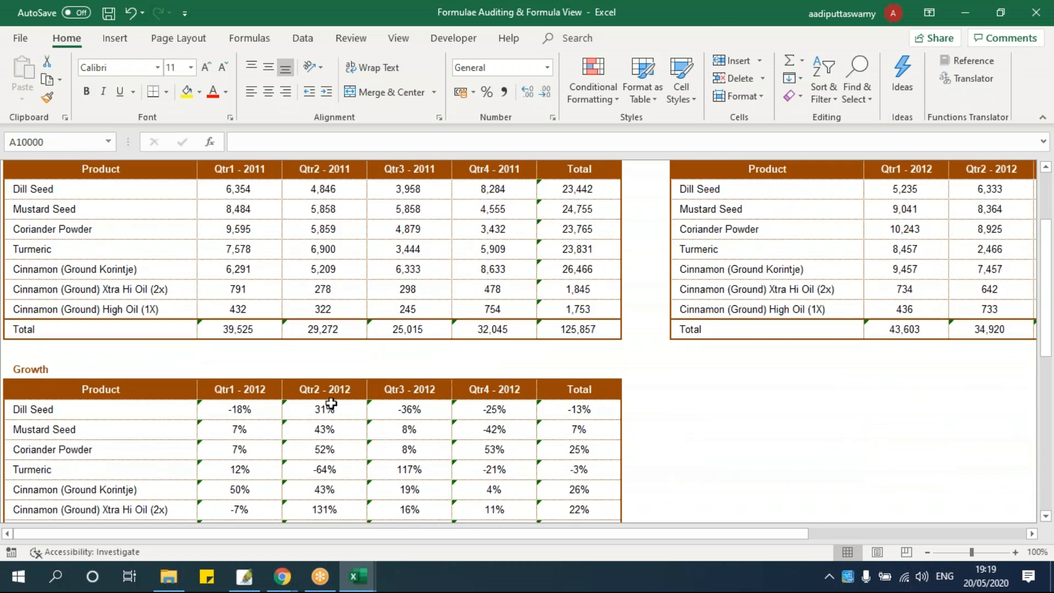
left_click(240, 409)
scroll(452, 414, "up", 1)
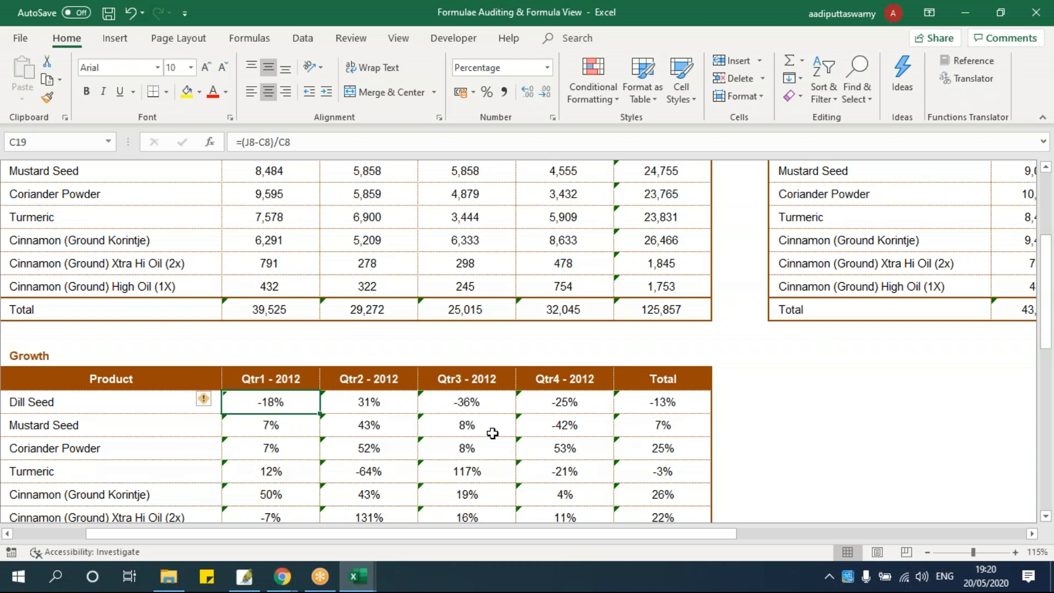
scroll(493, 433, "up", 1)
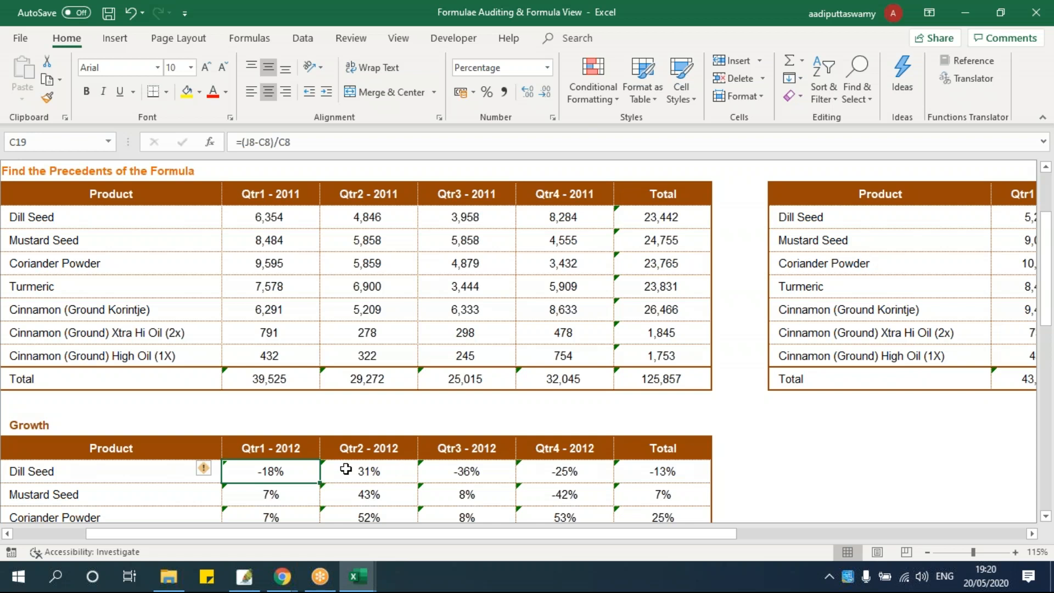
double_click(296, 469)
mouse_move(730, 532)
left_mouse_down()
mouse_move(894, 533)
mouse_move(714, 542)
left_mouse_up()
key("Escape")
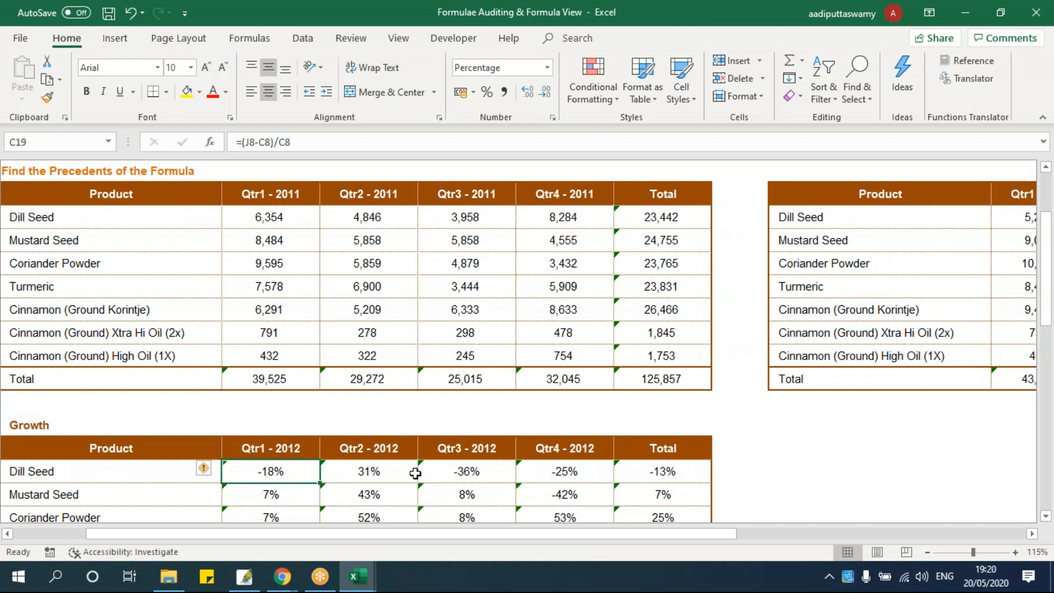
Trace the precedents of the Dill Seed Qtr1 - 2012 growth formula in C19
scroll(414, 470, "up", 1)
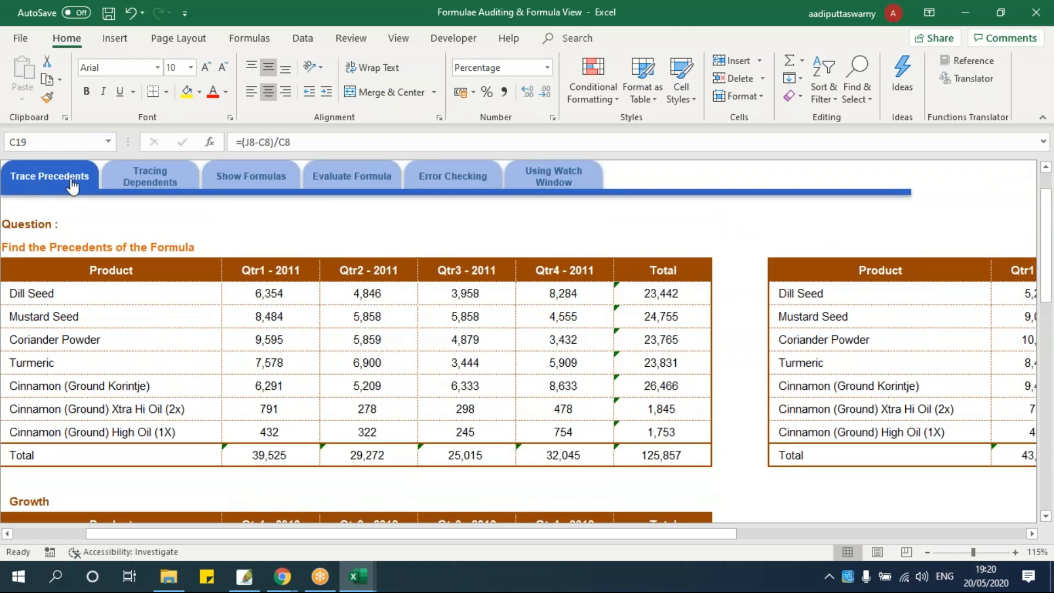
scroll(418, 494, "down", 1)
left_click(808, 472)
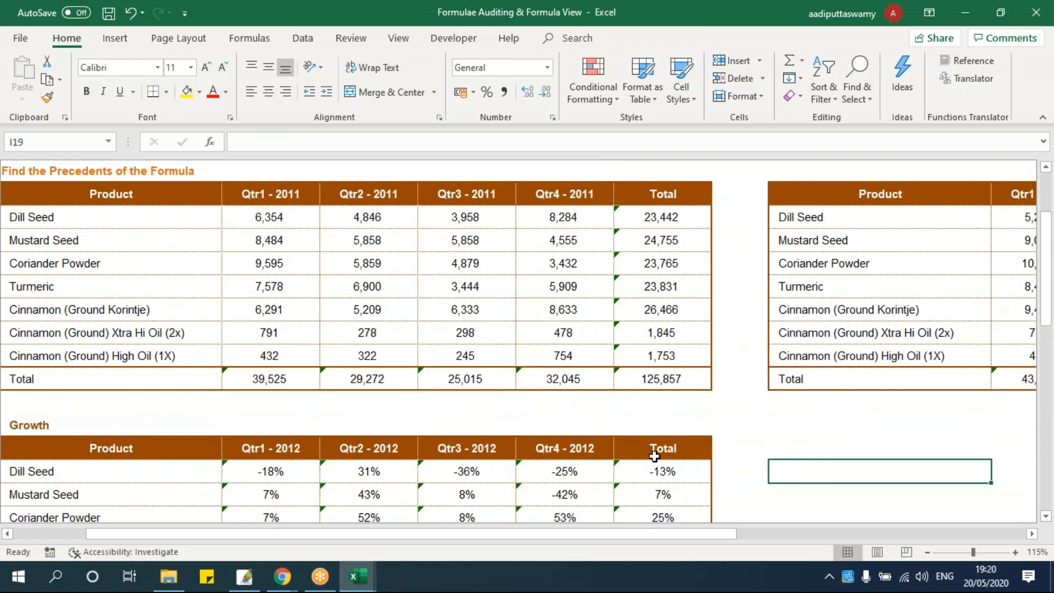
scroll(439, 409, "down", 2)
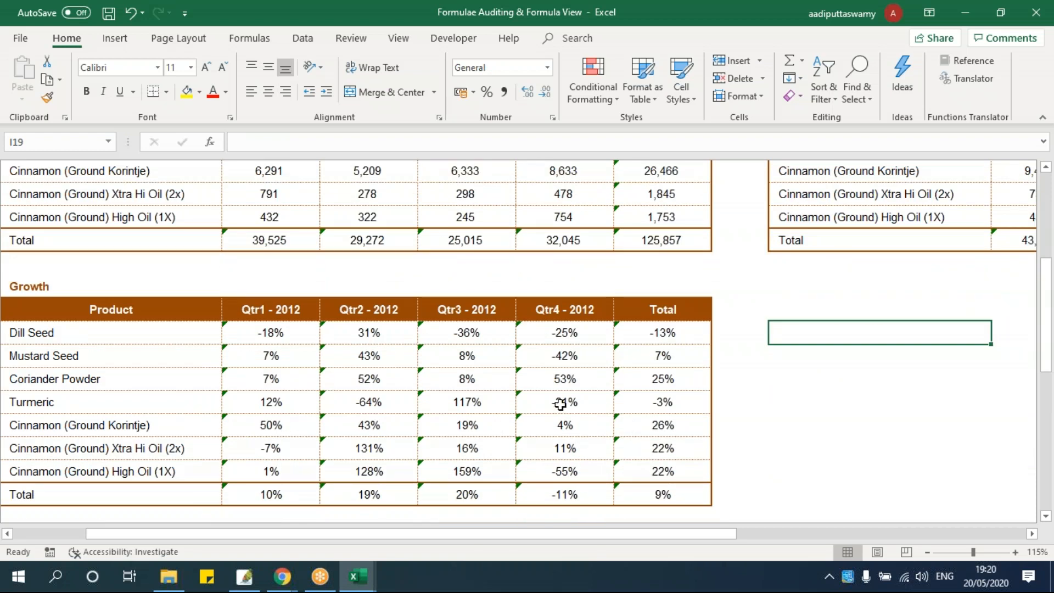
left_click(278, 332)
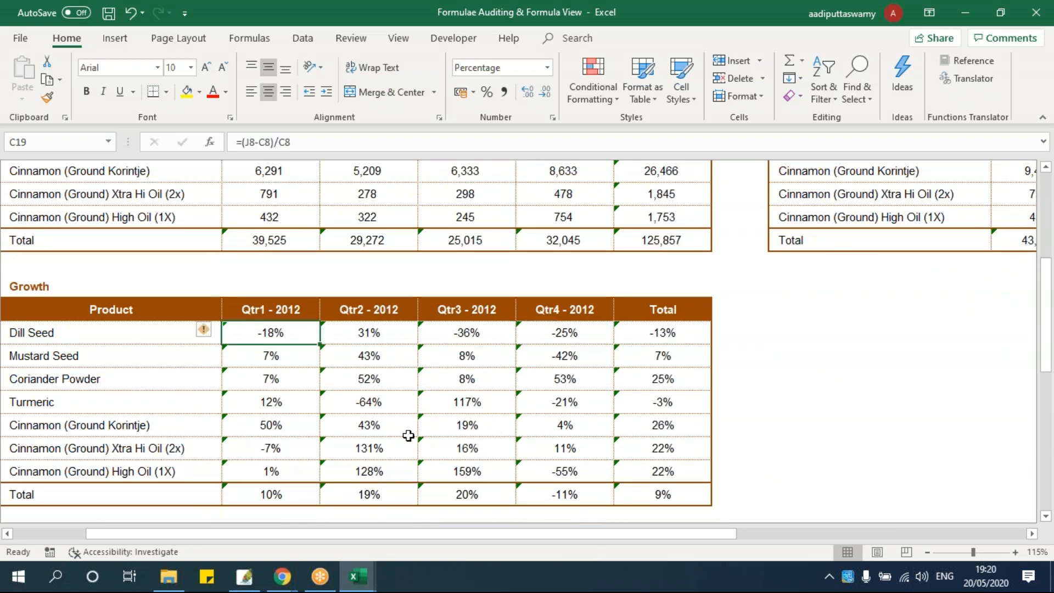
left_click(250, 39)
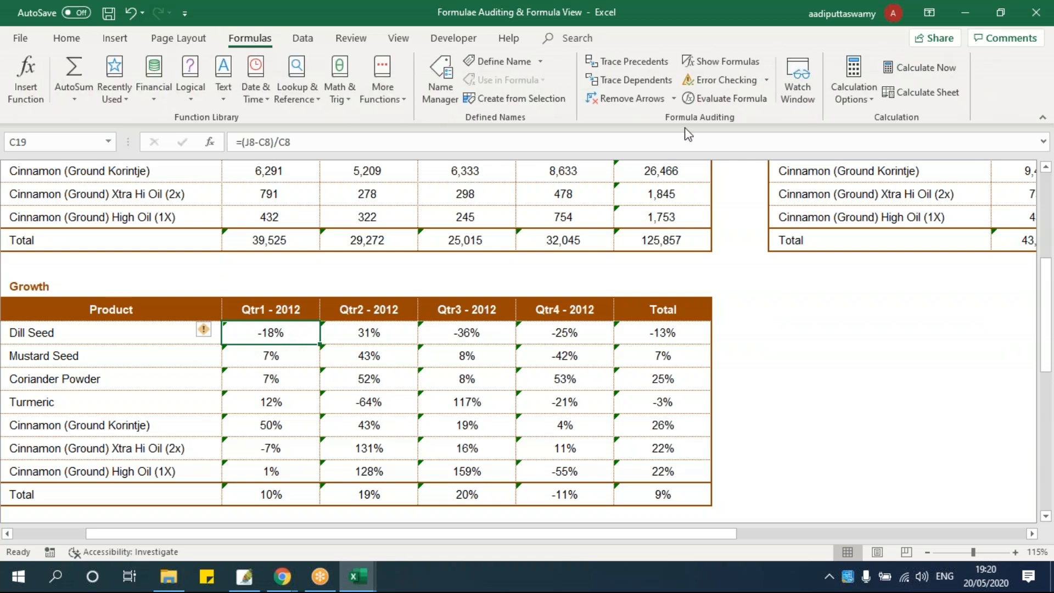
left_click(629, 63)
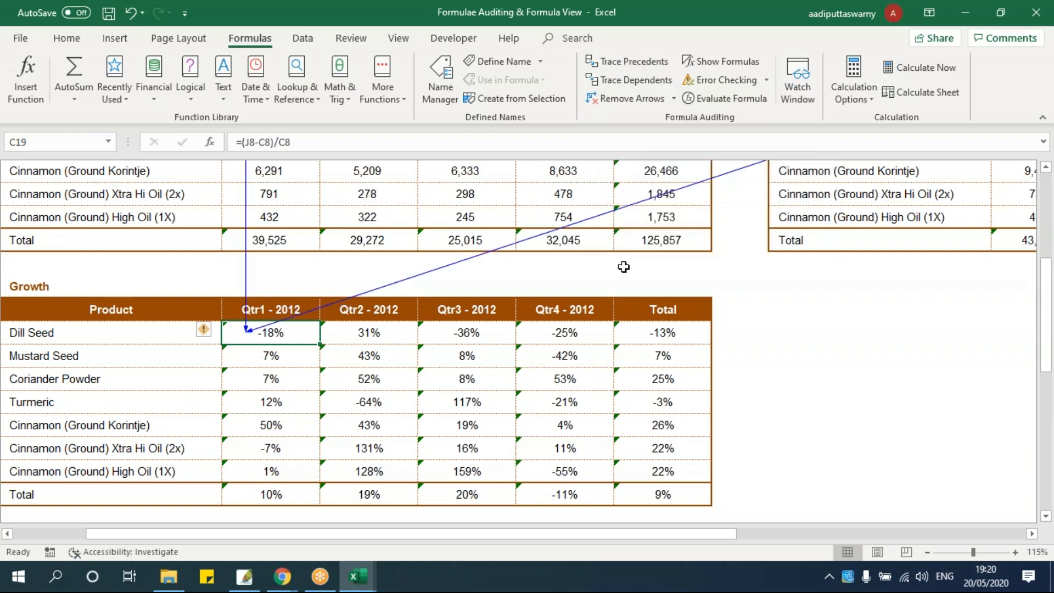
Compare the precedent arrows with the references in C19's formula and check the source cell J8
scroll(480, 349, "up", 2)
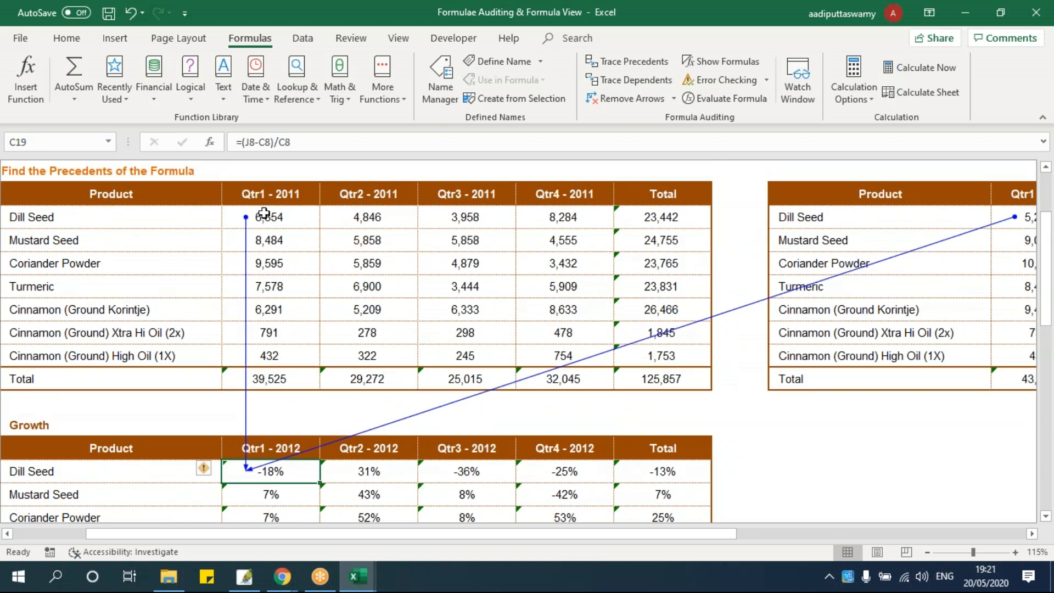
mouse_move(453, 531)
left_mouse_down()
mouse_move(647, 534)
mouse_move(449, 534)
left_mouse_up()
double_click(285, 471)
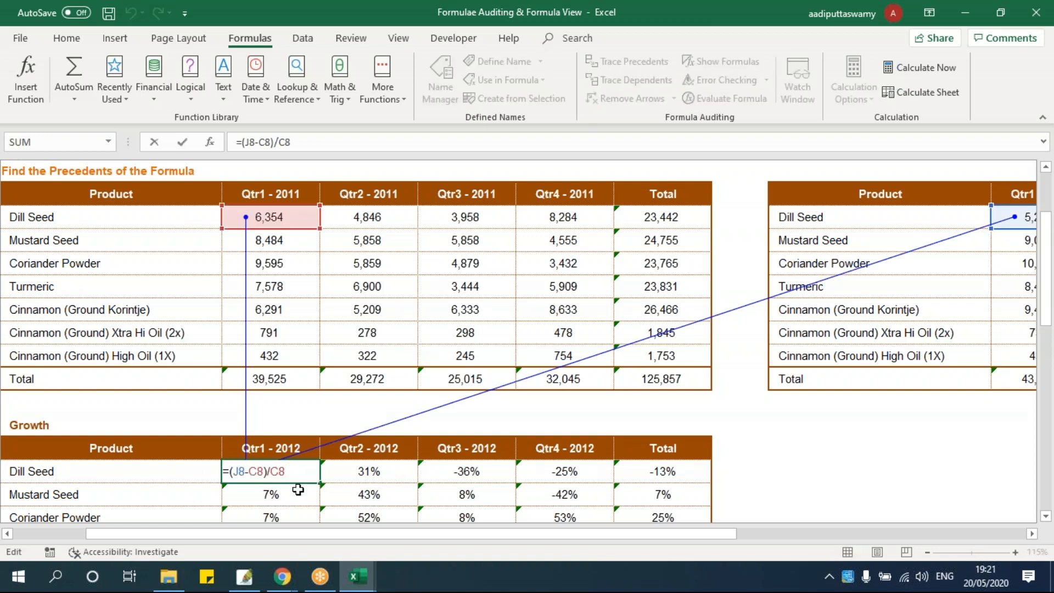
key("ctrl+Return")
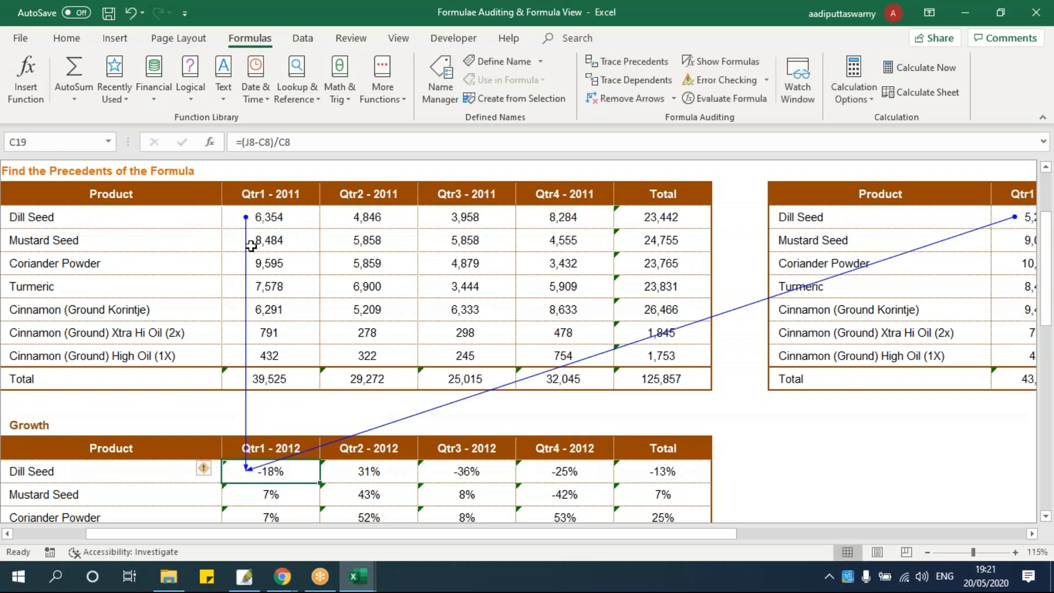
left_click_drag(565, 534, 690, 534)
left_click(713, 222)
left_click_drag(625, 535, 347, 535)
scroll(202, 384, "up", 1)
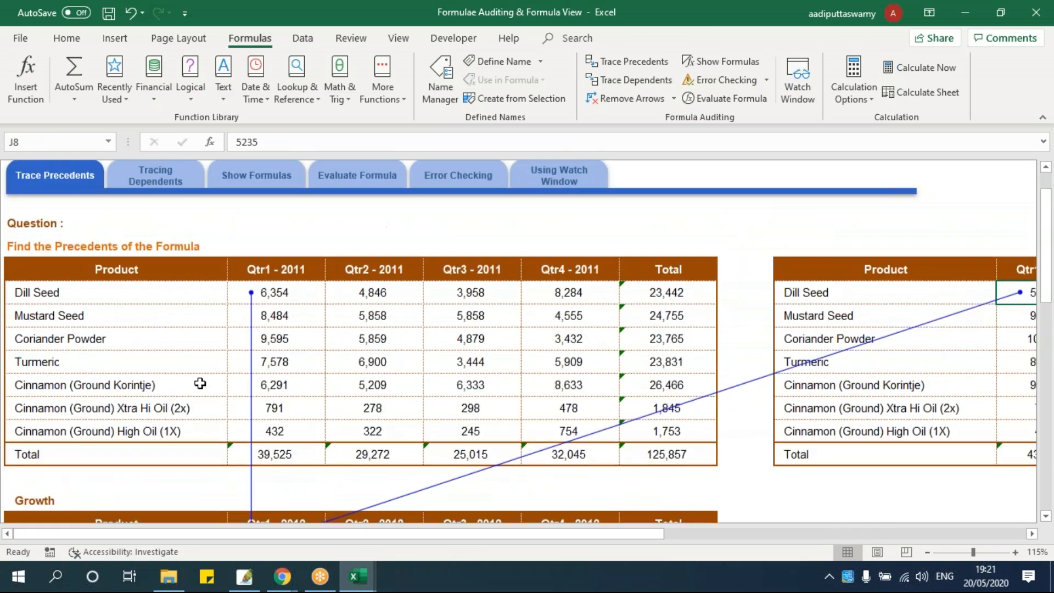
Go to the Tracing Dependents sheet and view the Dill Seed Qtr1 - 2012 growth formula in C19
left_click(166, 185)
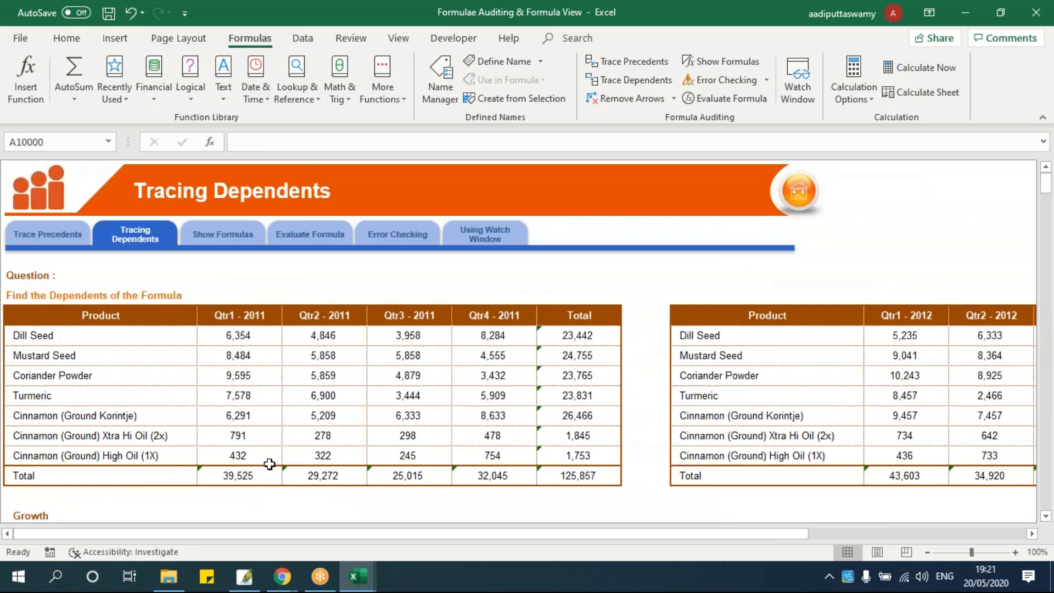
scroll(305, 458, "down", 3)
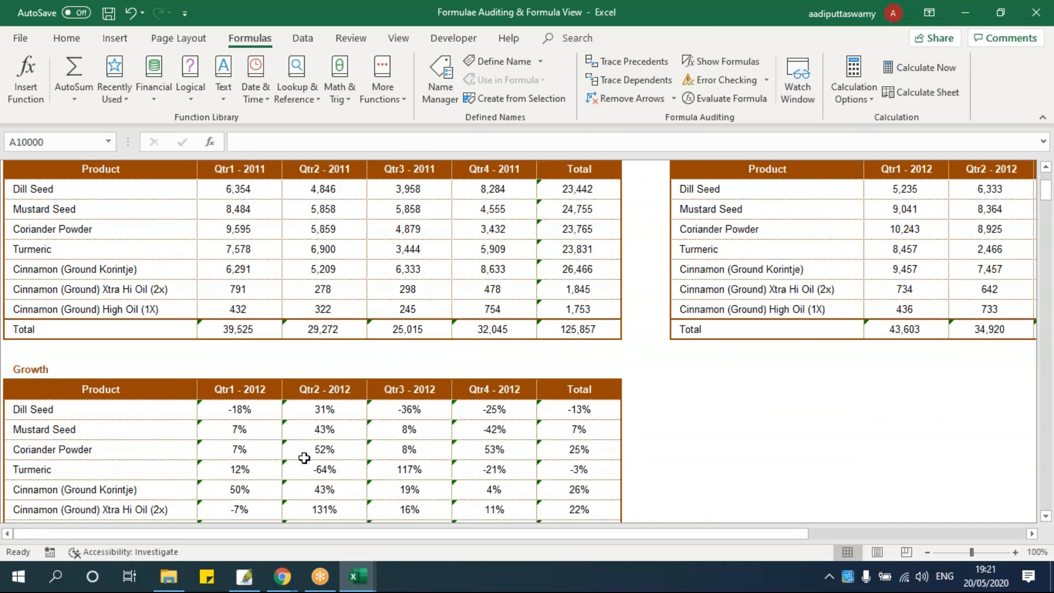
scroll(304, 458, "up", 1, "ctrl")
scroll(305, 458, "up", 3)
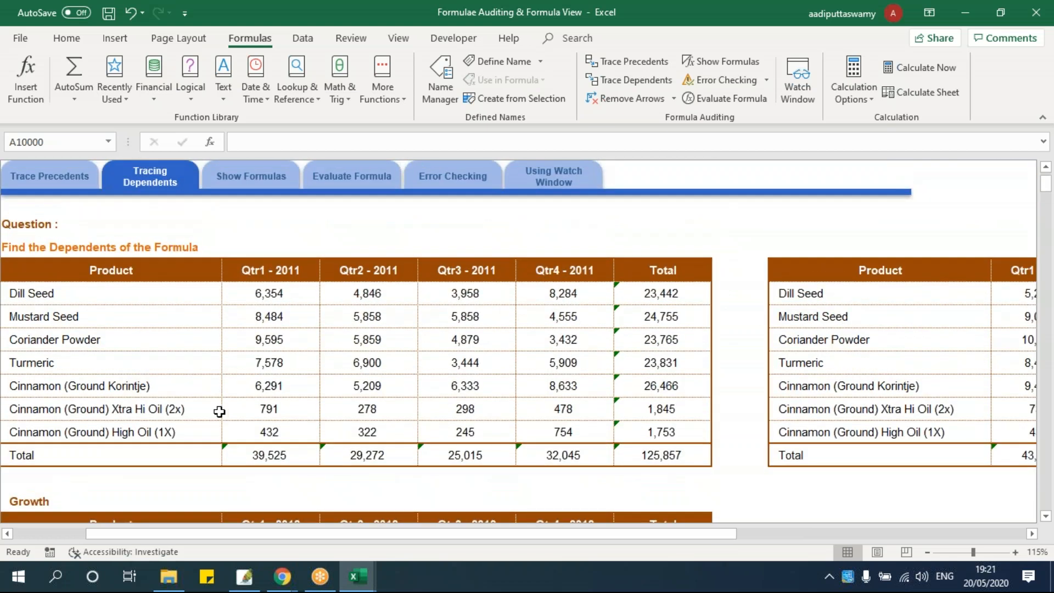
scroll(323, 351, "down", 3)
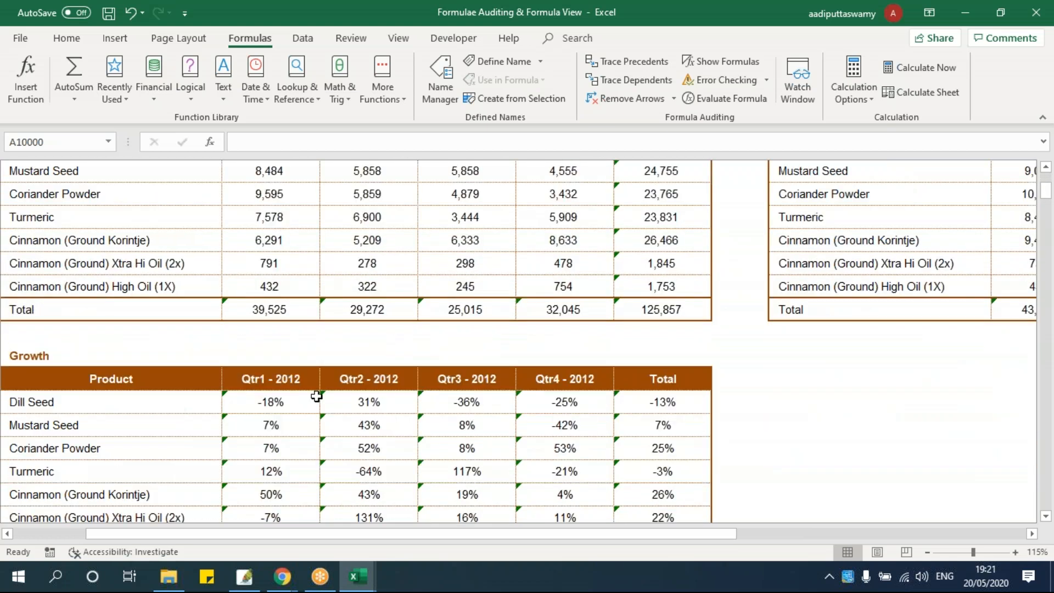
left_click(289, 404)
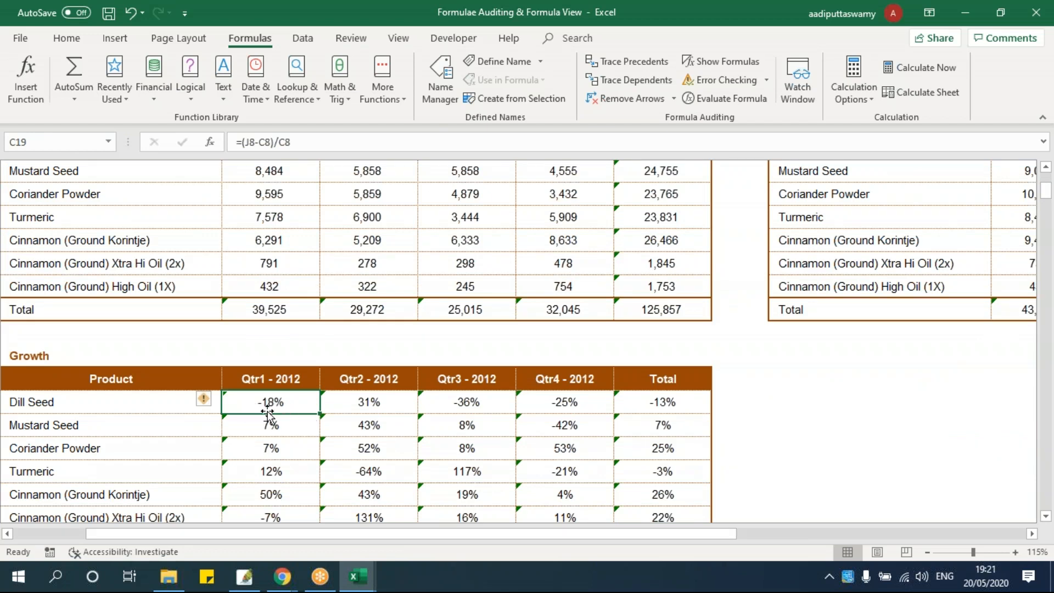
scroll(308, 335, "up", 1)
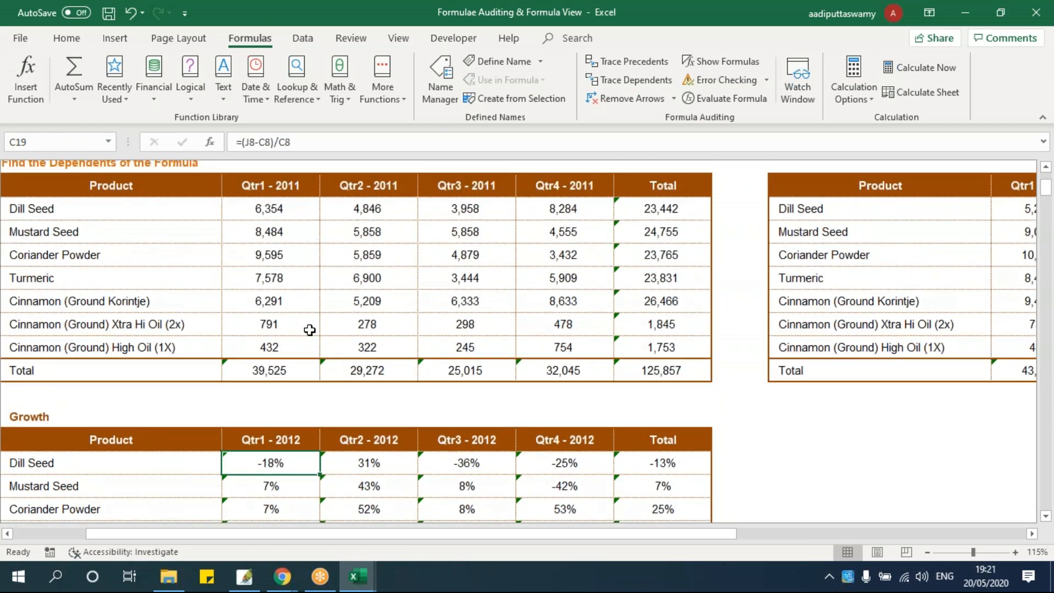
Trace the dependents of the Dill Seed Qtr1 - 2011 value in C8
left_click(290, 214)
left_click(306, 479)
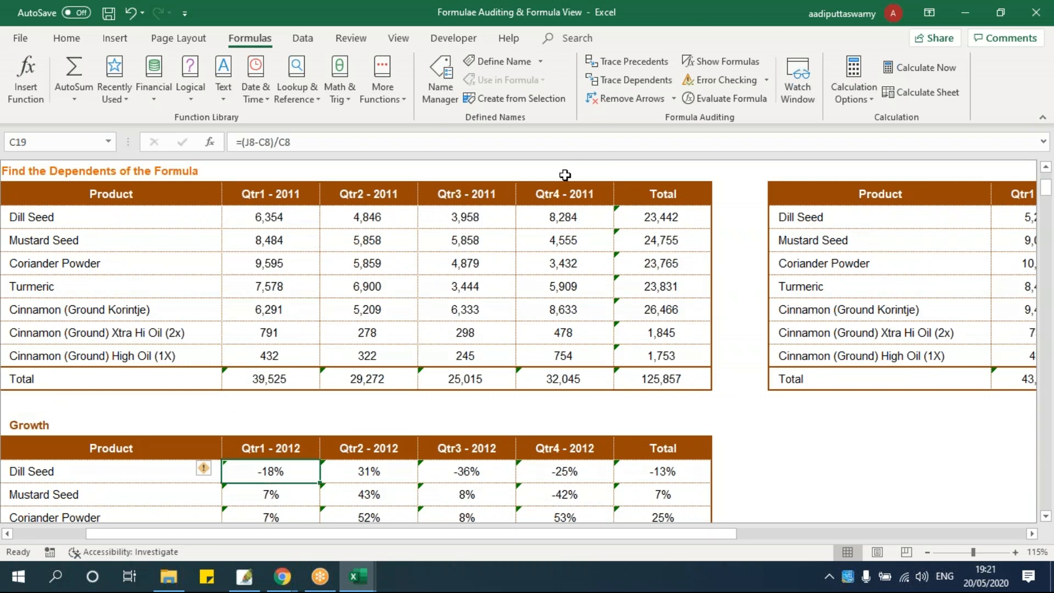
left_click(295, 220)
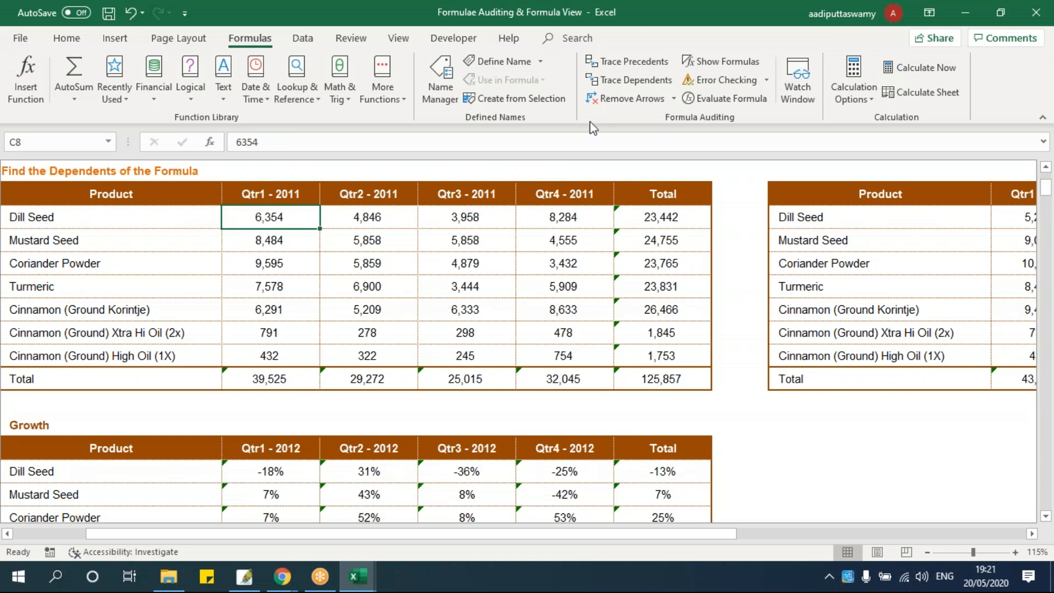
left_click(631, 83)
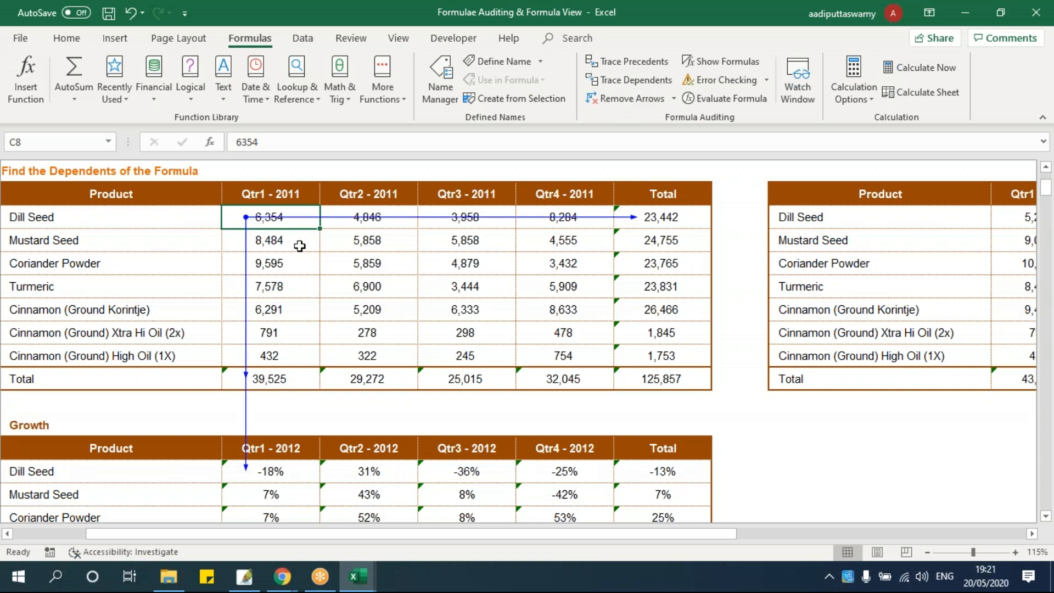
Check the formulas in the dependent cells C19, C15 and G8
left_click(263, 471)
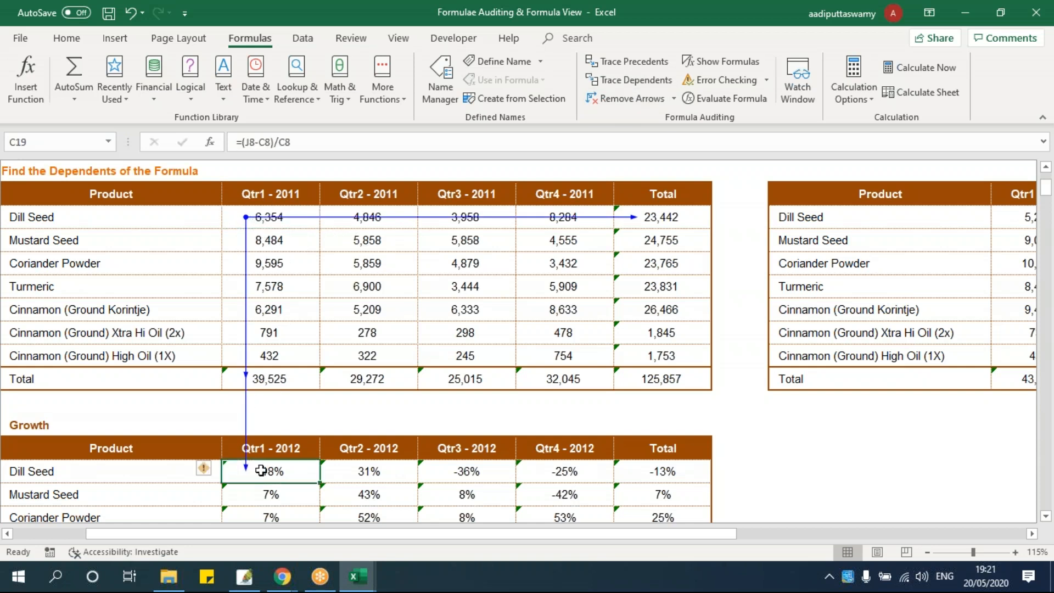
left_click(273, 381)
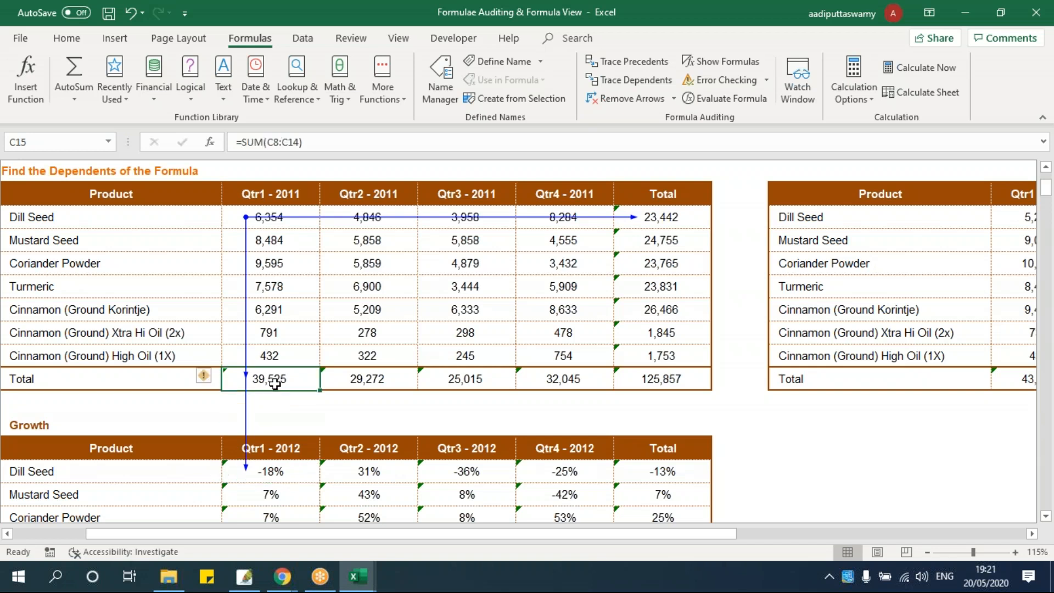
left_click(707, 220)
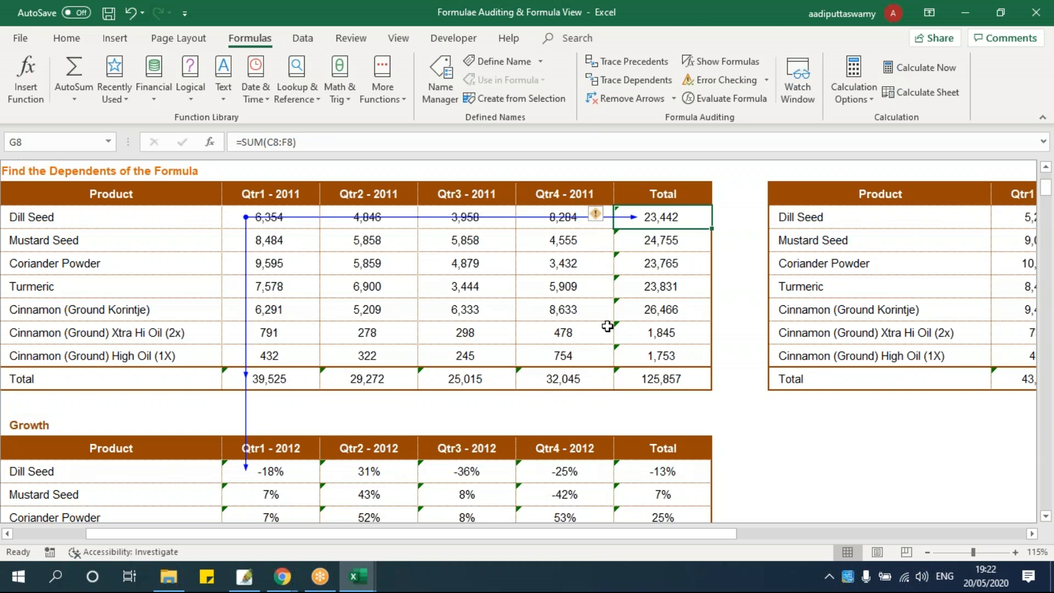
Create a new blank workbook and enter the numbers 1 to 5 in cells C5 to C9
key("ctrl+n")
left_click(287, 259)
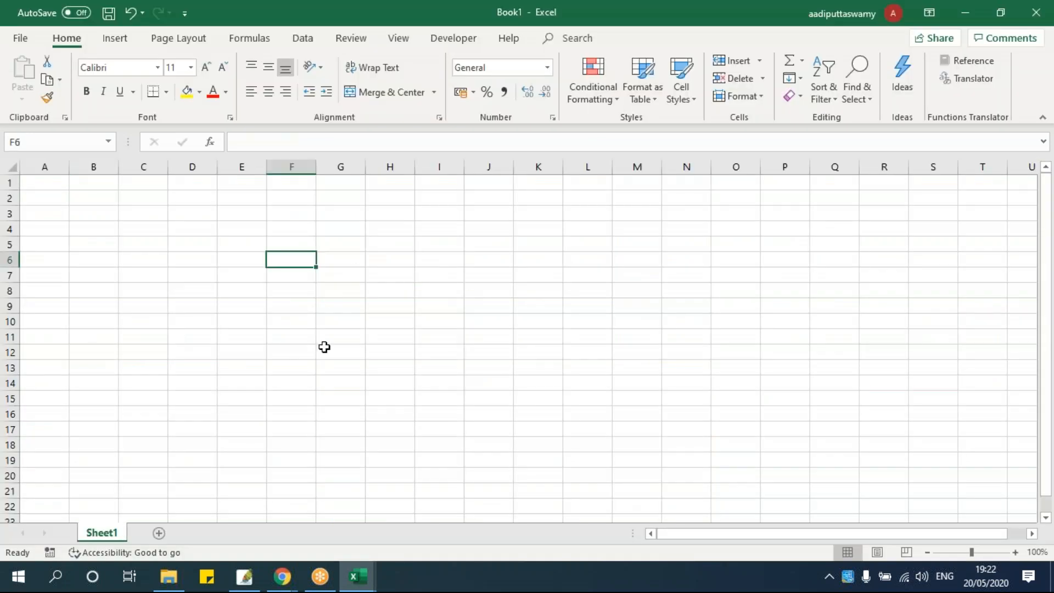
scroll(324, 351, "up", 1)
left_click(178, 251)
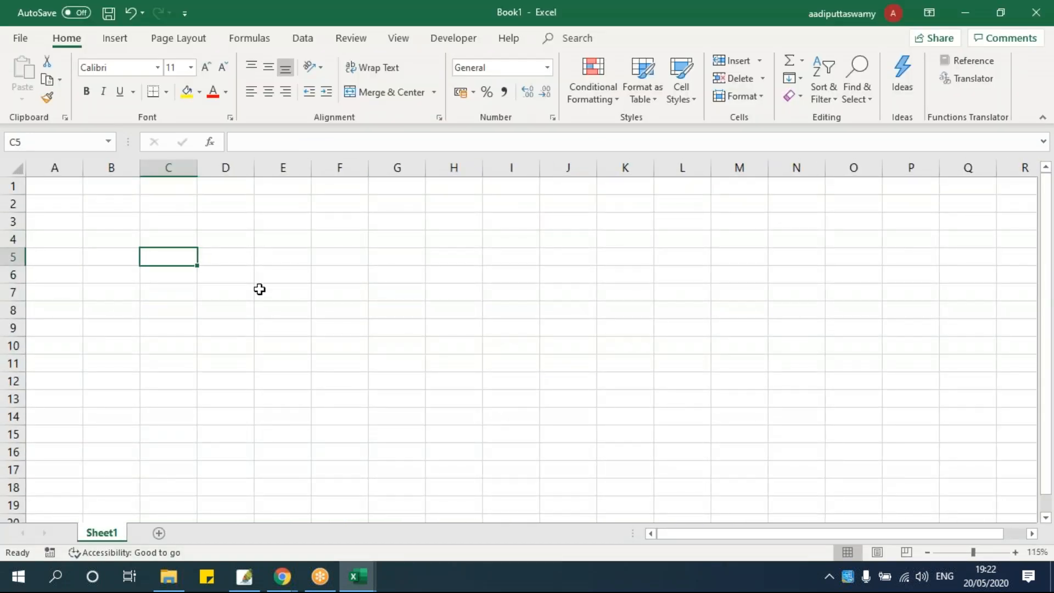
type("1")
key("Return")
type("2 3 4 ")
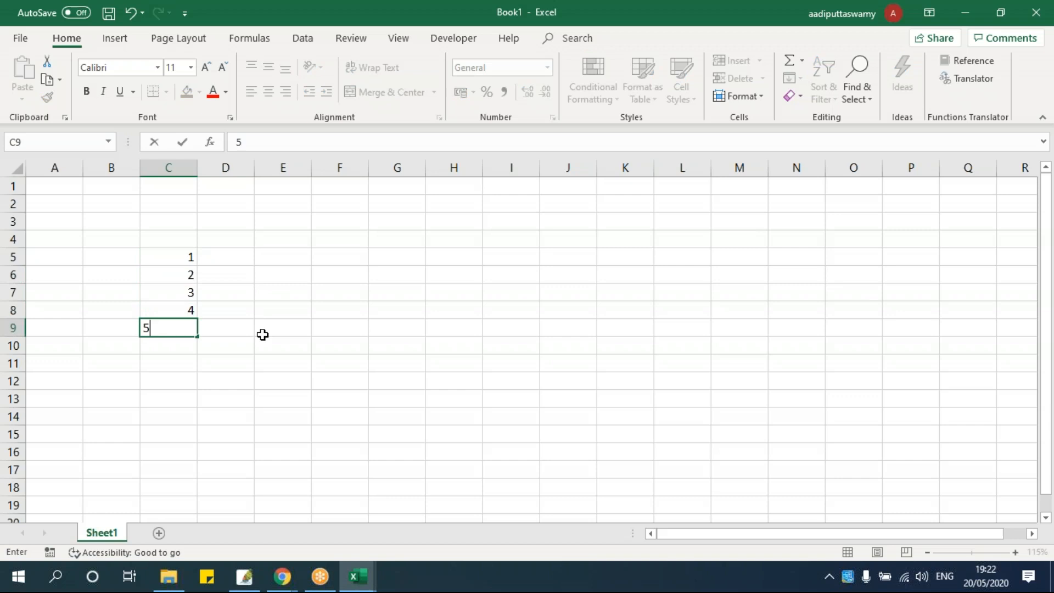
type("5")
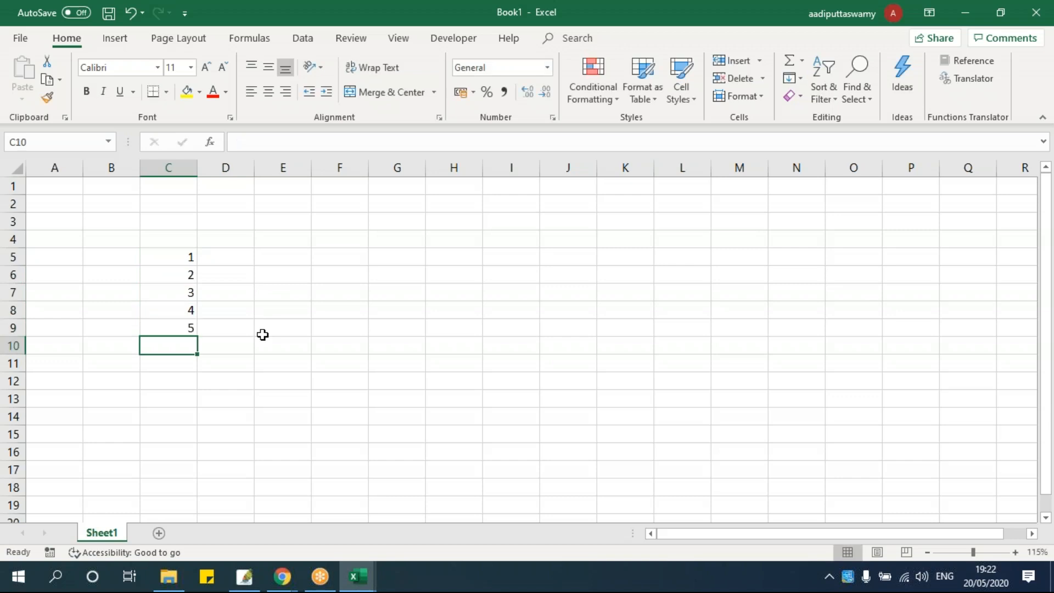
Enter the formula =C6/C9 in cell G5
left_click(389, 266)
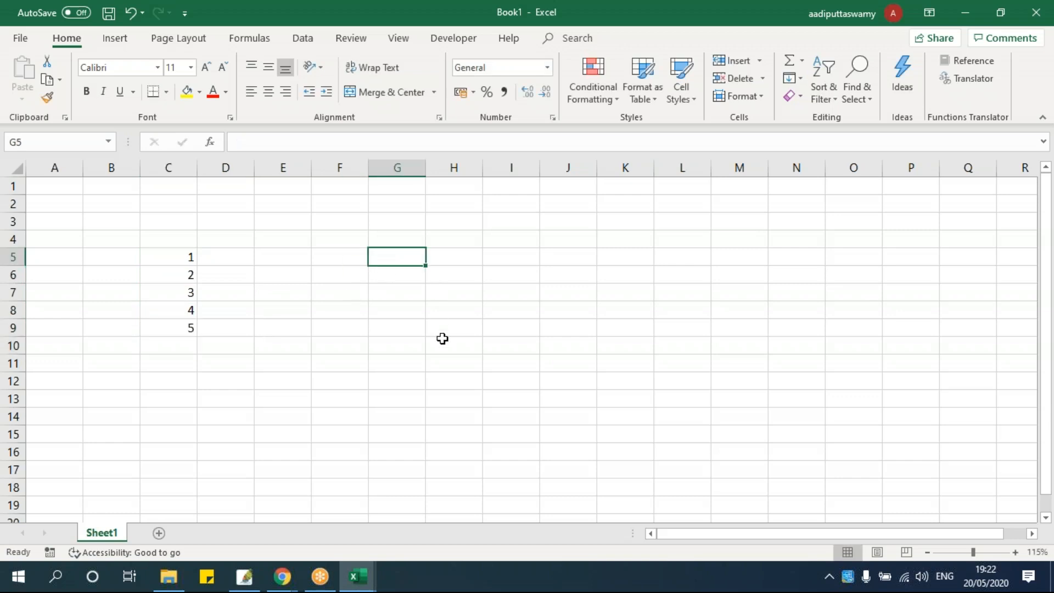
type("=")
left_click(190, 277)
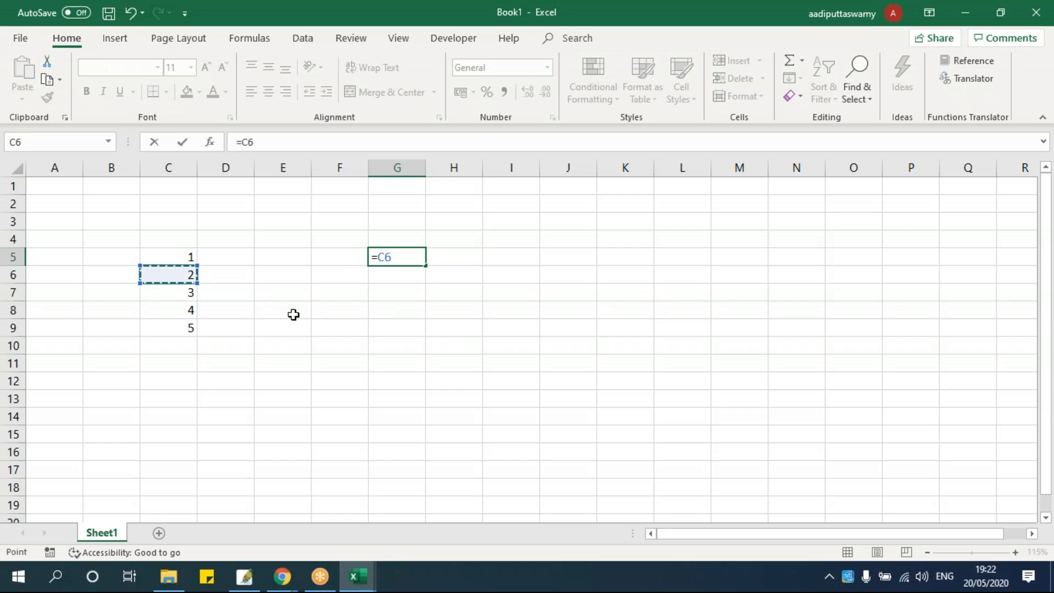
type("/")
left_click(188, 329)
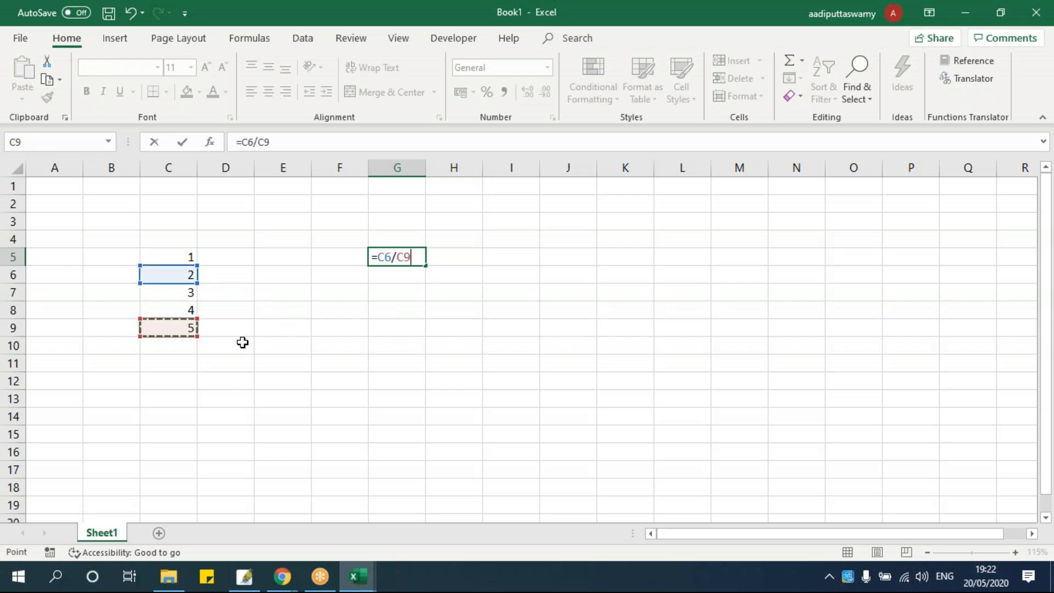
key("Return")
key("Up")
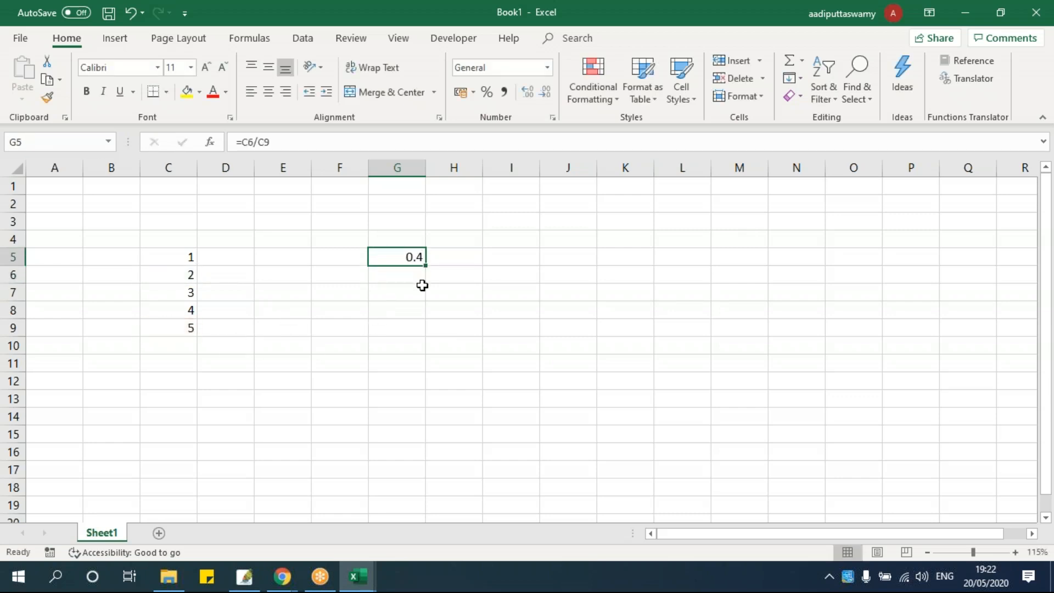
Trace the precedents of the G5 formula and check the cells in column C that the arrows start from
left_click(251, 41)
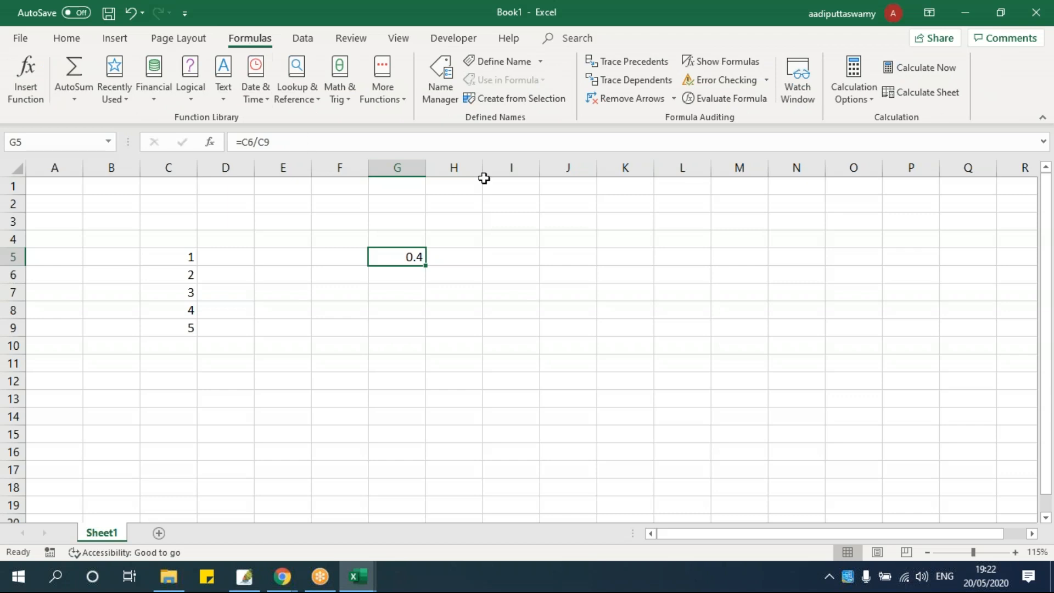
left_click(632, 62)
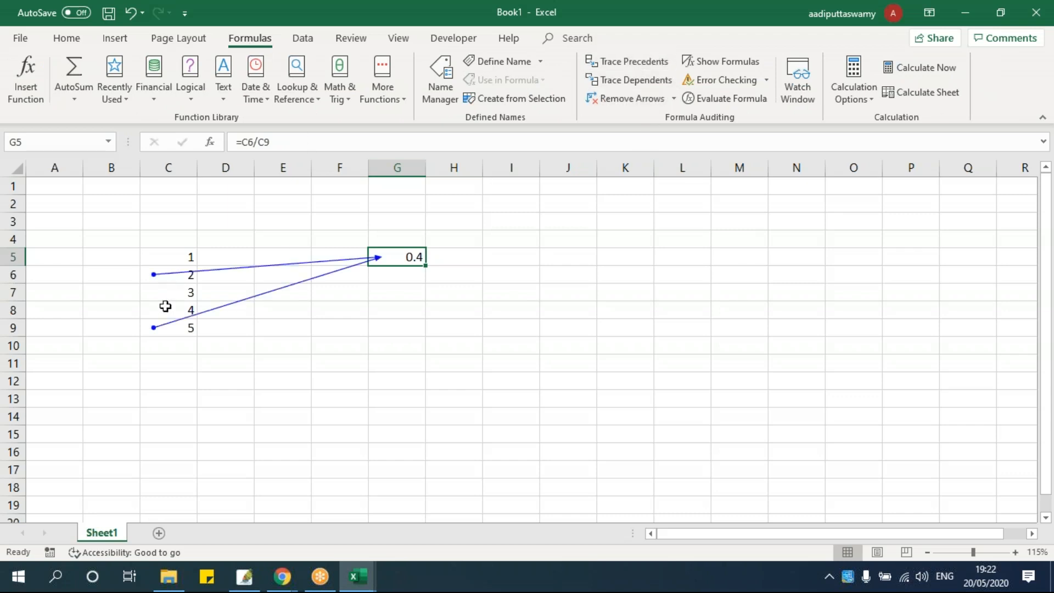
left_click(175, 279)
left_click(183, 308)
left_click(185, 327)
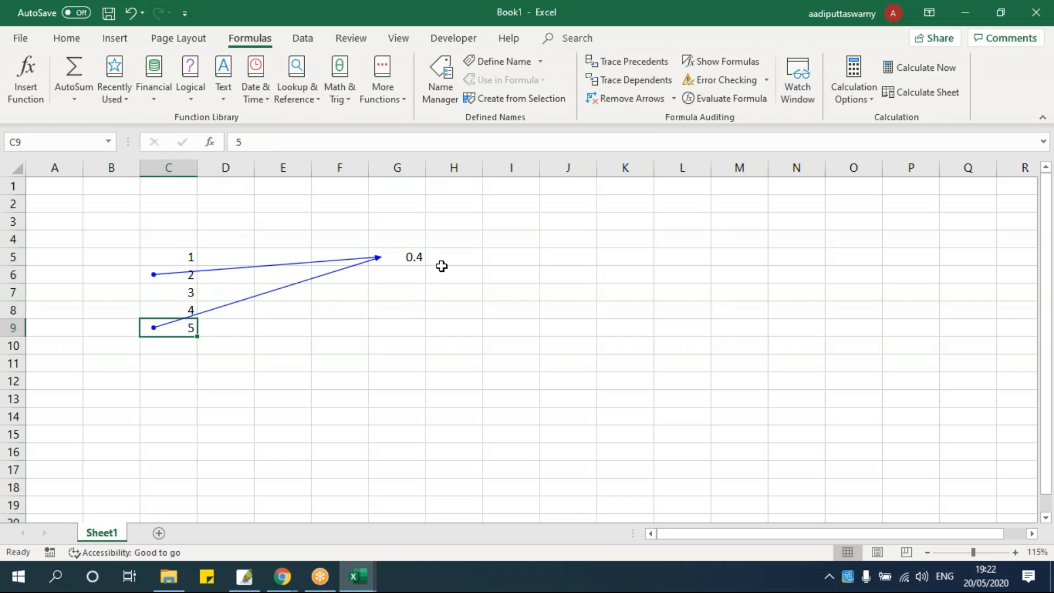
left_click(412, 255)
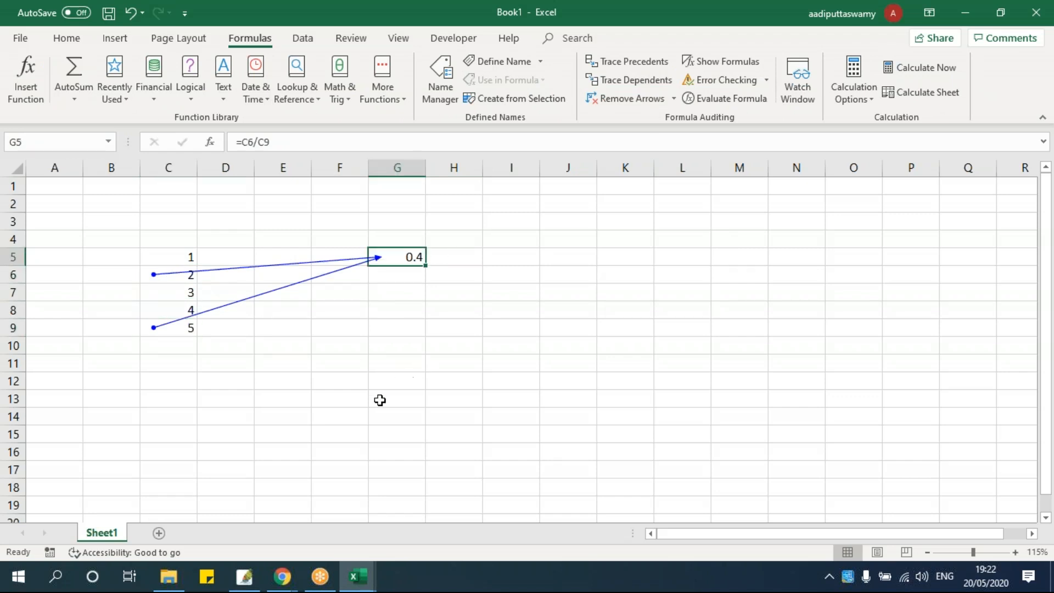
Add a second worksheet to the new workbook
left_click(158, 534)
left_click(339, 288)
scroll(407, 338, "up", 3, "ctrl")
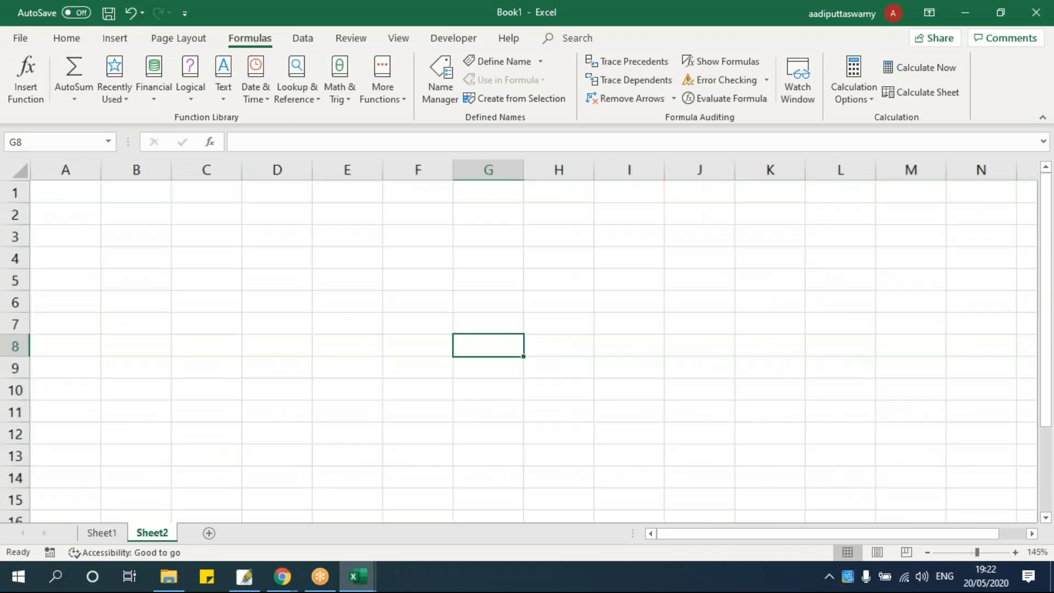
Enter the formula =Sheet1!C7/Sheet1!C9 in cell D6 of Sheet2
left_click(292, 306)
type("=")
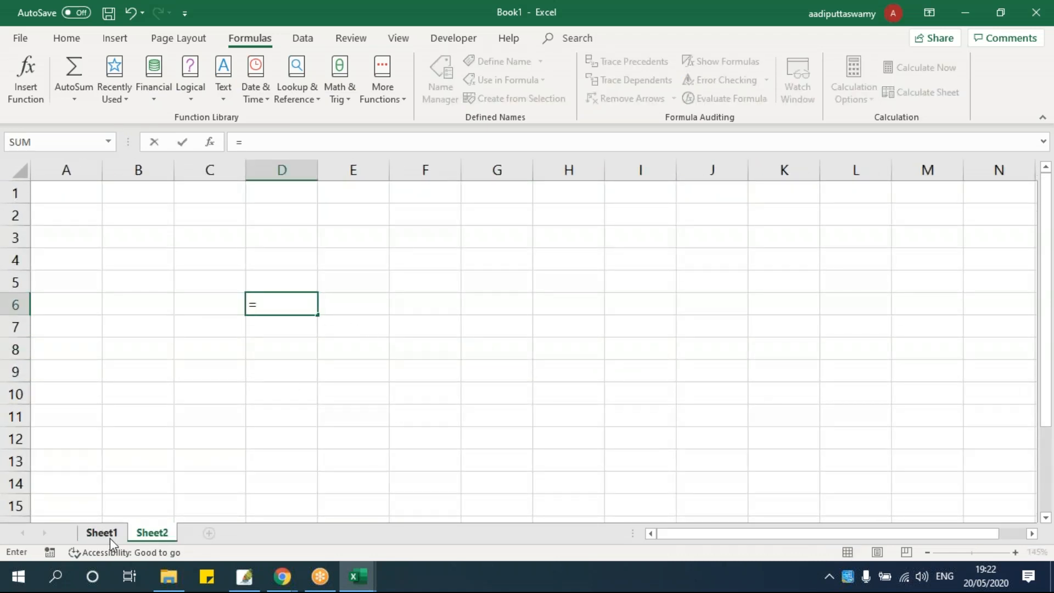
left_click(102, 533)
left_click(220, 360)
key("Up")
key("Up")
key("Up")
key("Up")
key("Up")
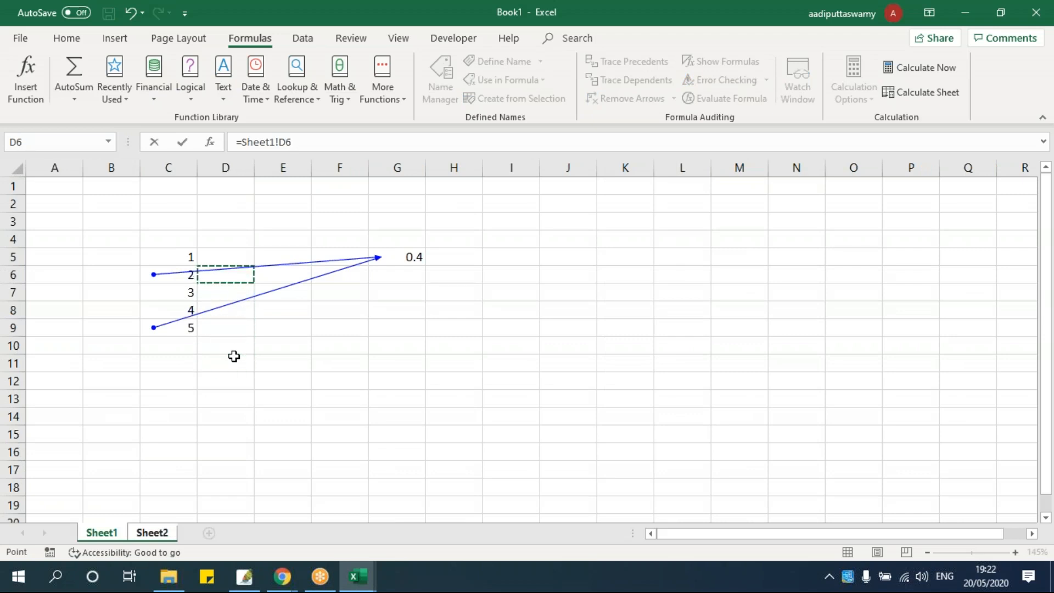
key("Left")
key("Down")
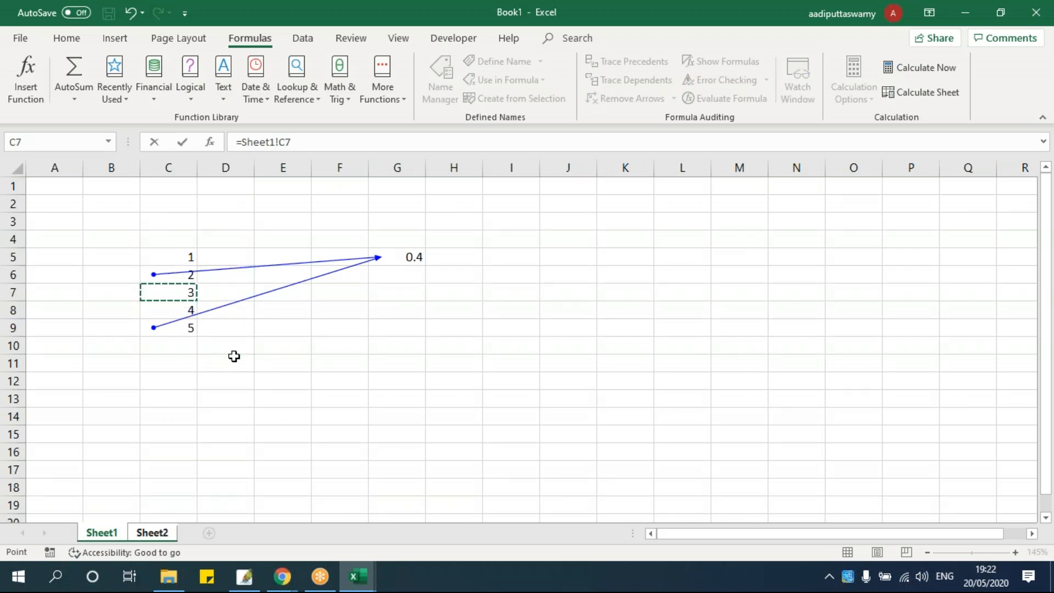
type("/")
left_click(182, 345)
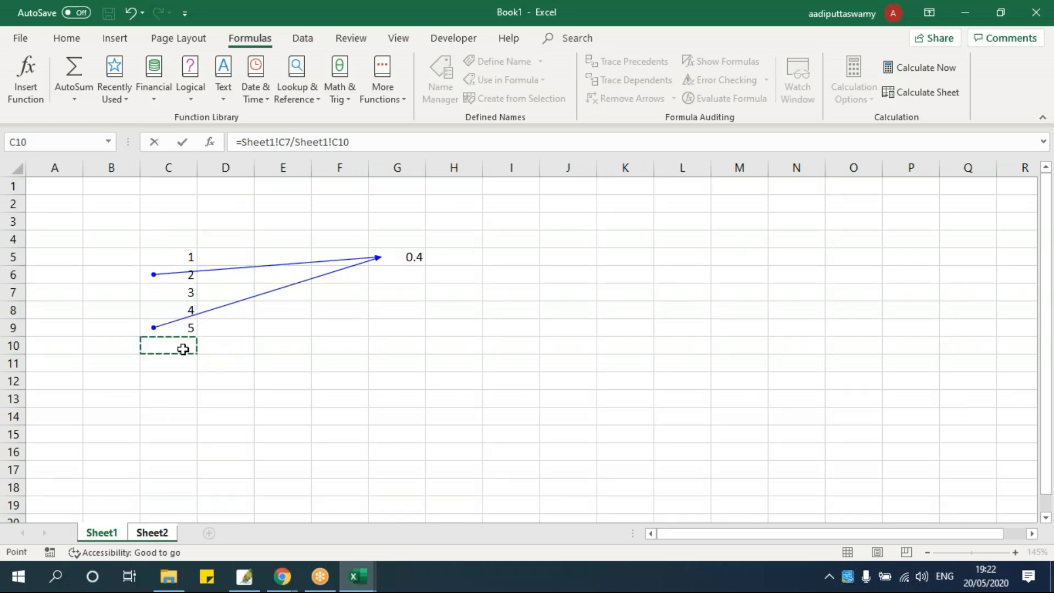
key("Up")
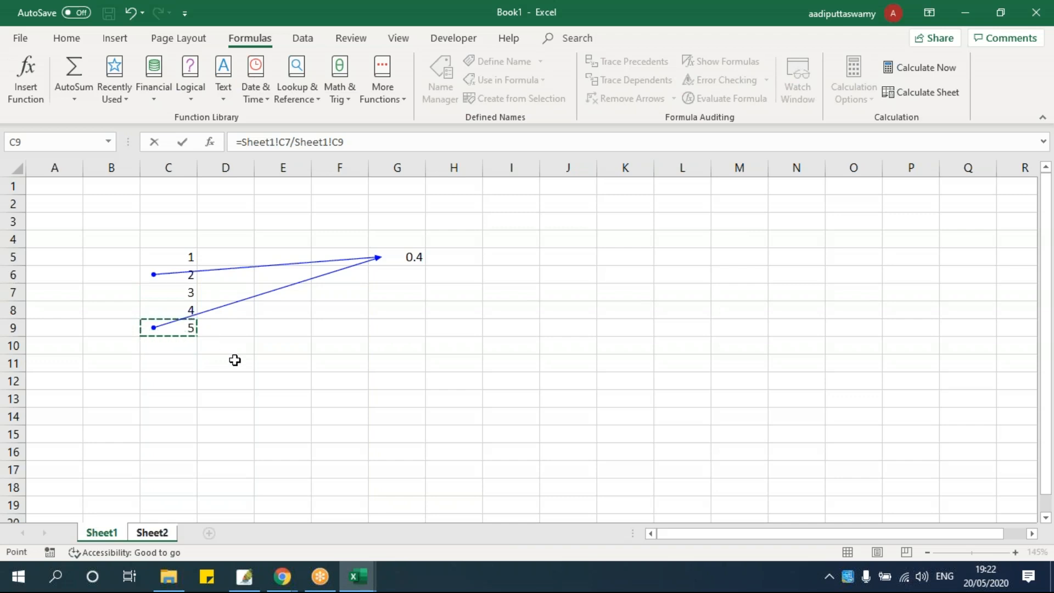
key("Return")
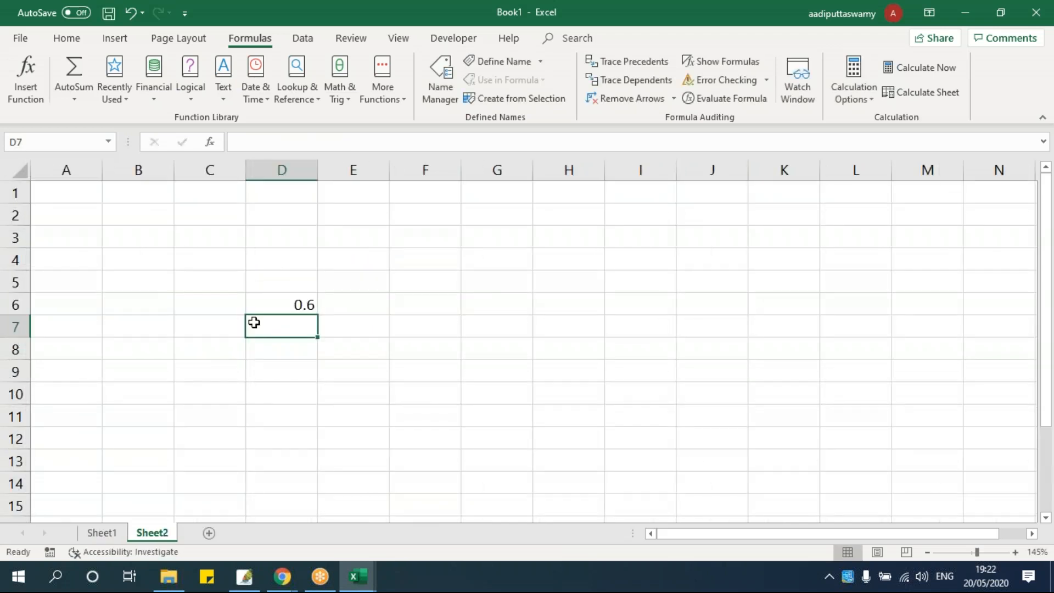
Compare the cross-sheet formula in D6 of Sheet2 with the same-sheet formula in G5 of Sheet1
left_click(297, 308)
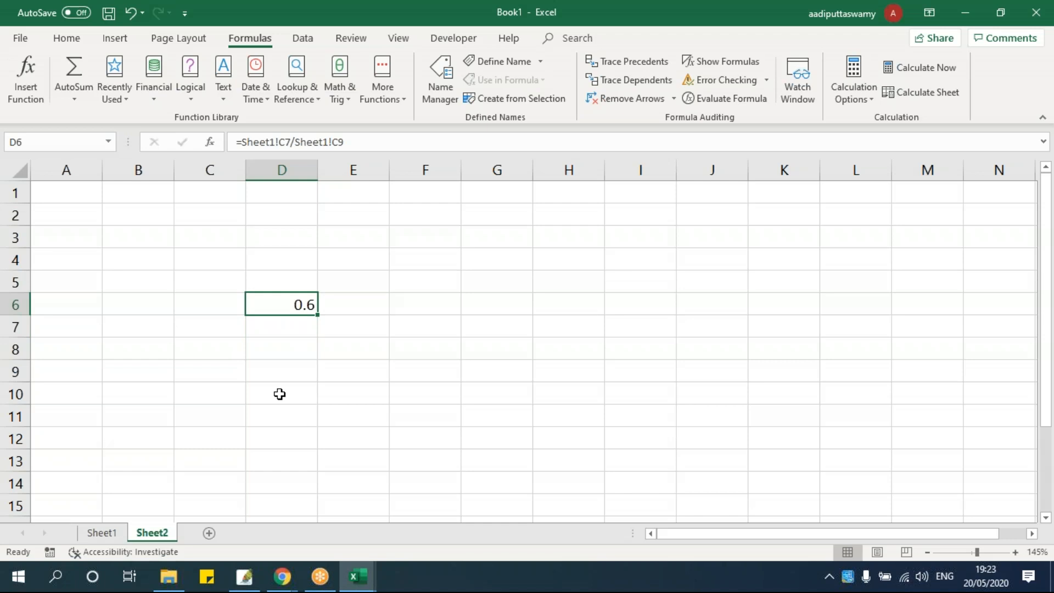
left_click(109, 534)
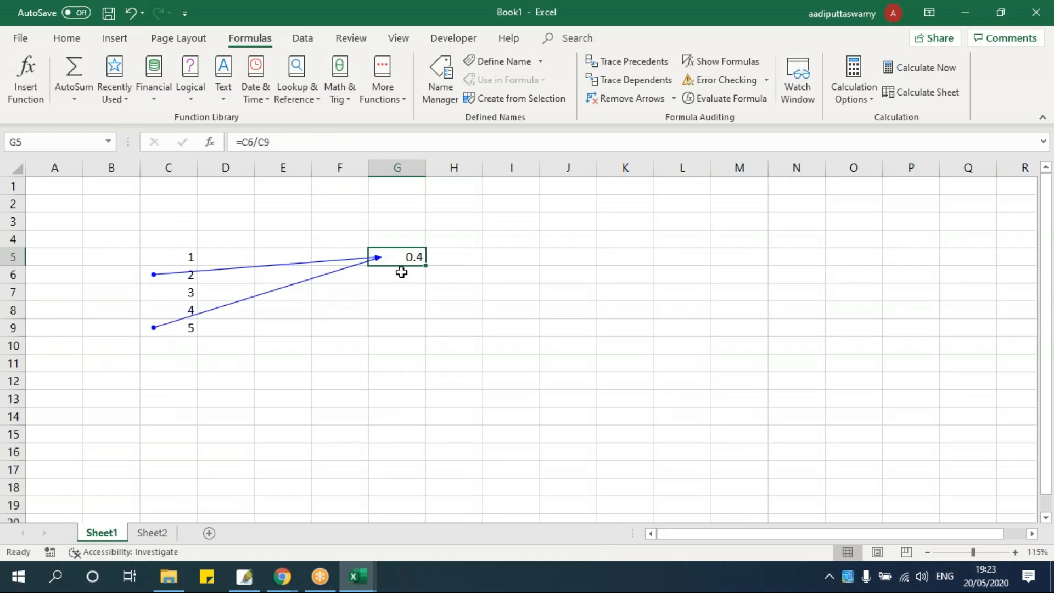
left_click(159, 536)
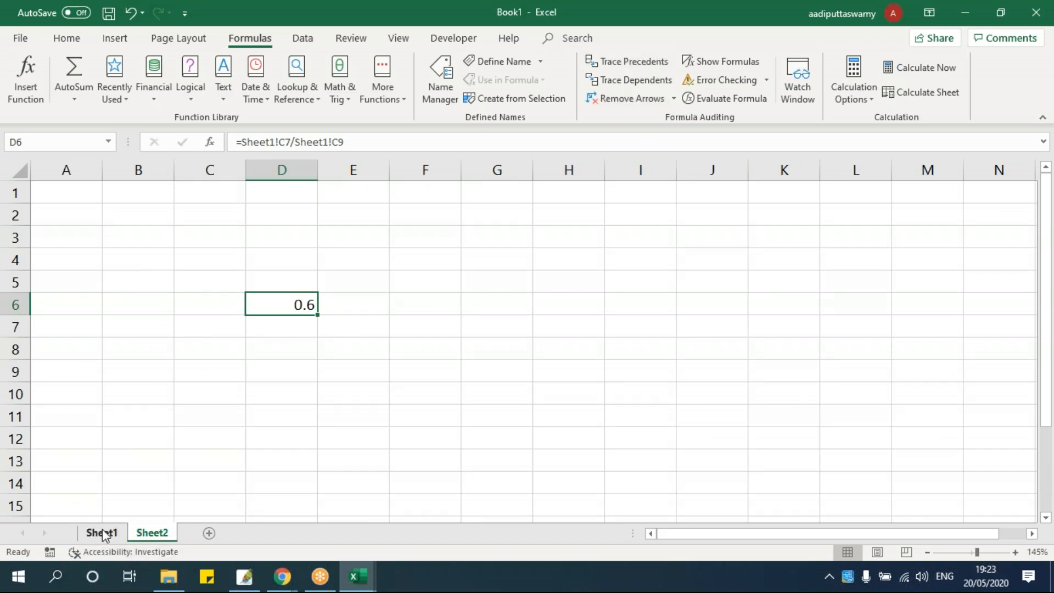
Trace the precedents of the D6 formula on Sheet2
left_click(428, 413)
left_click(299, 306)
left_click(633, 63)
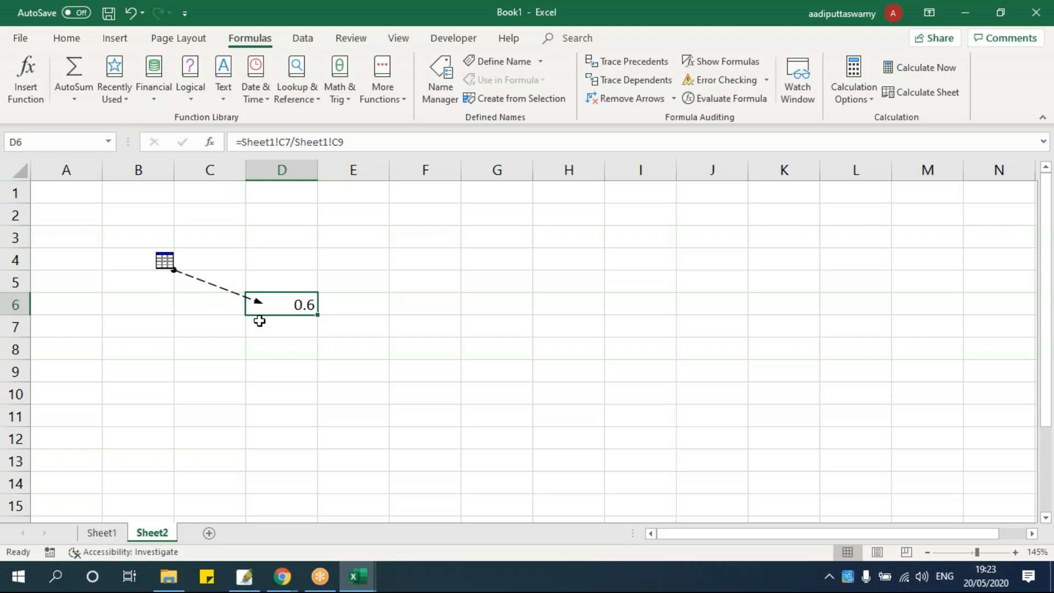
Follow the dashed precedent arrow of D6 to its source cell C7 on Sheet1
double_click(216, 290)
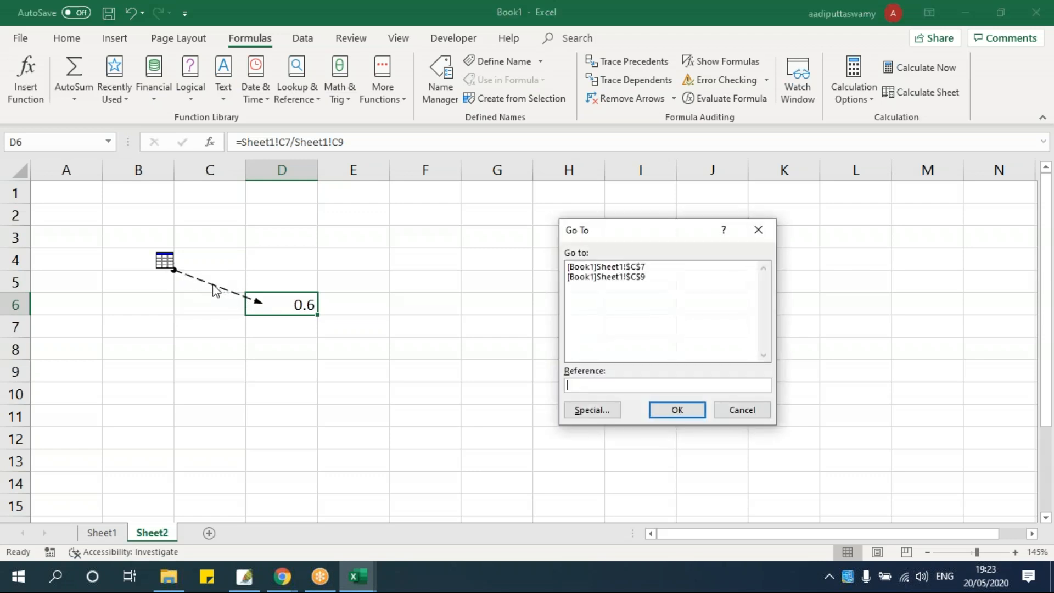
left_click(615, 271)
left_click(676, 412)
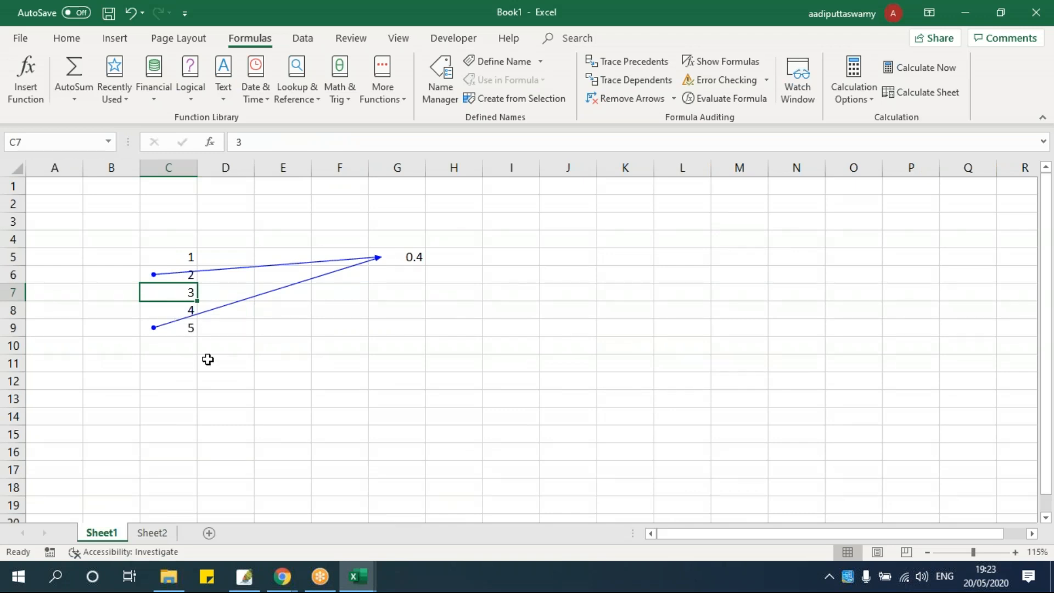
Return to Sheet2 and follow the dashed precedent arrow to the other source cell, C9 on Sheet1
left_click(165, 534)
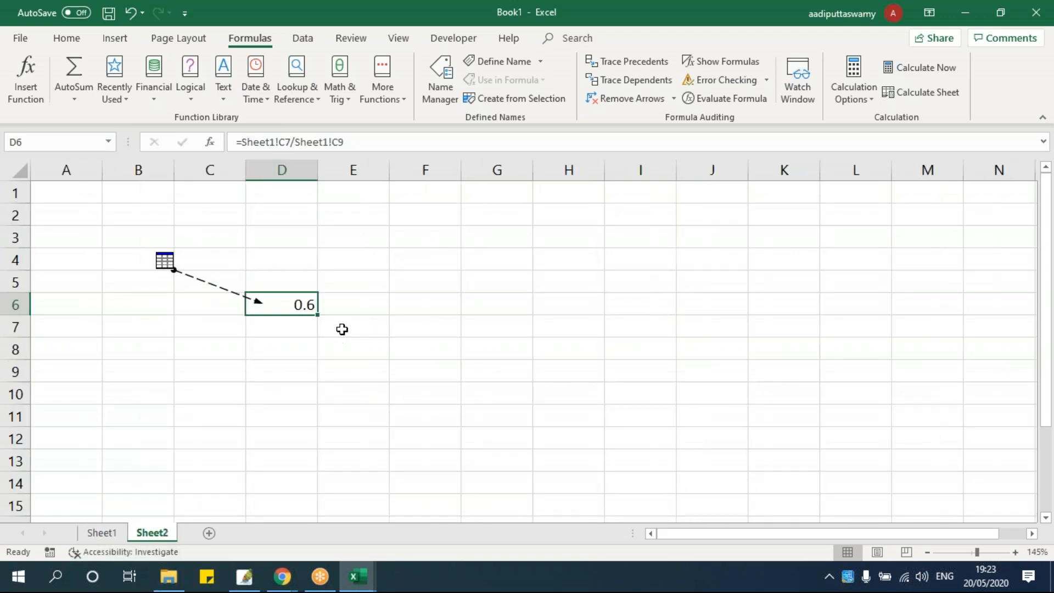
double_click(236, 298)
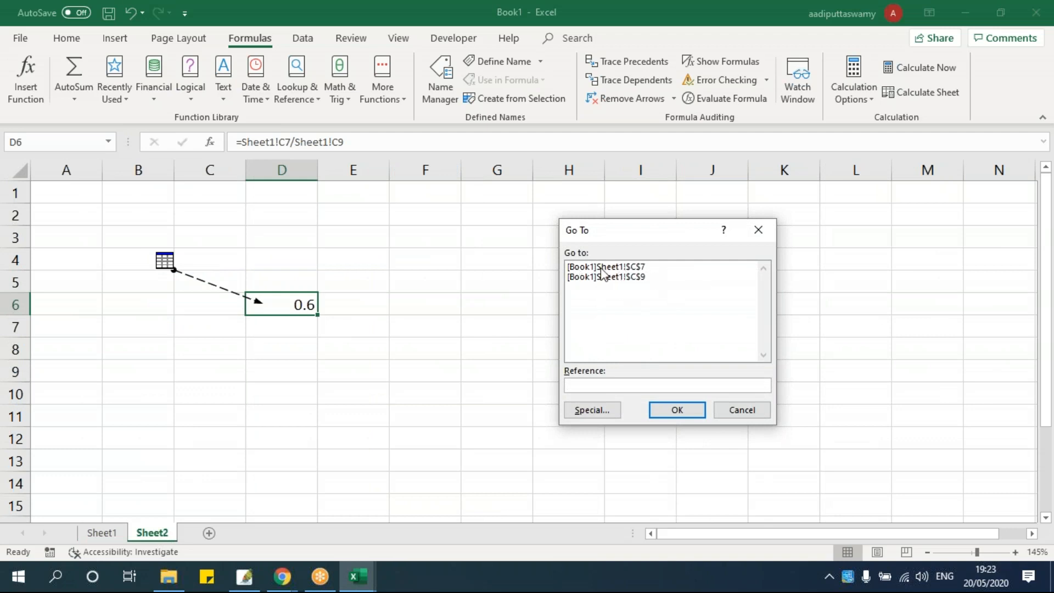
left_click(684, 412)
left_click(639, 278)
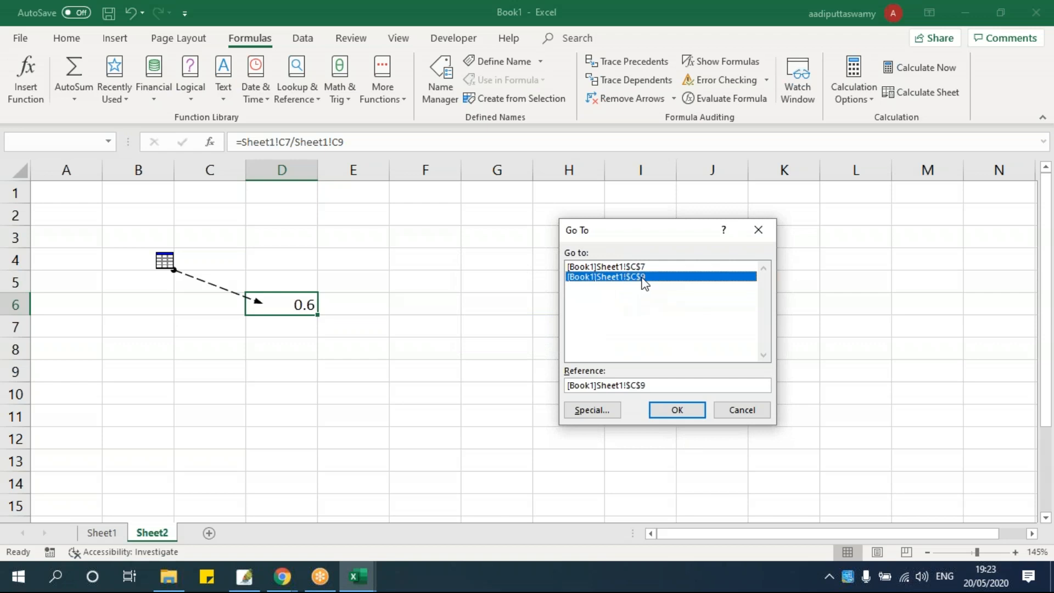
left_click(677, 410)
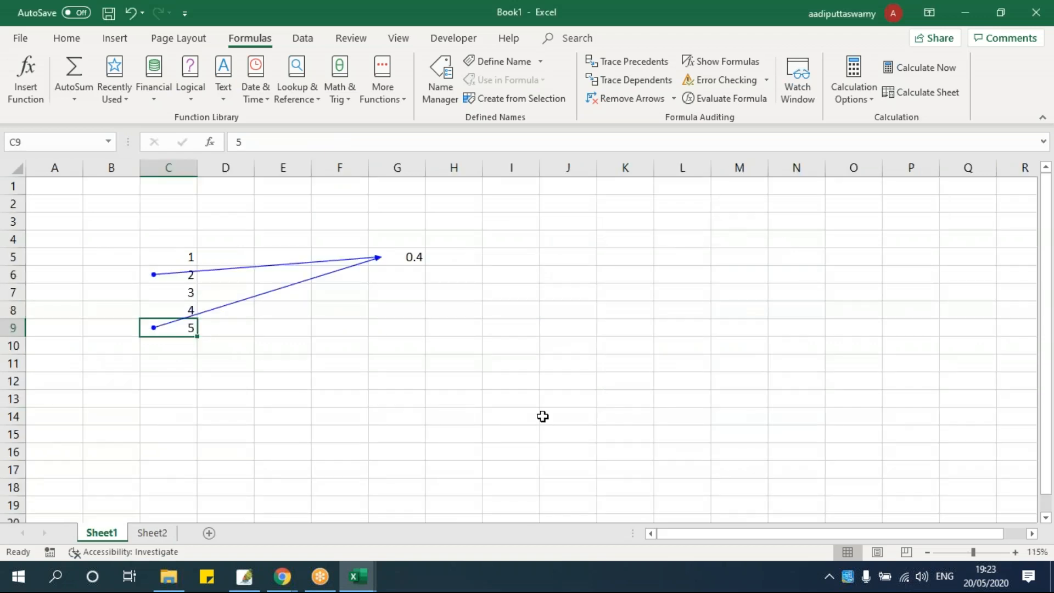
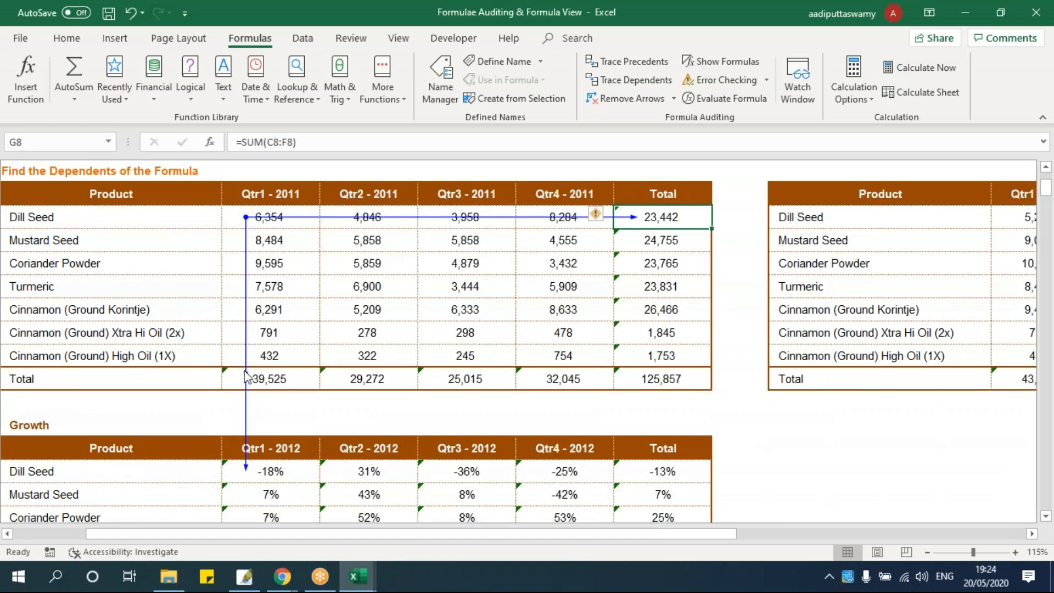
Go to the Show Formulas sheet of the Formulae Auditing & Formula View workbook and look over its Growth table
scroll(522, 419, "up", 1)
left_click(290, 187)
left_click(416, 396)
scroll(457, 398, "down", 1)
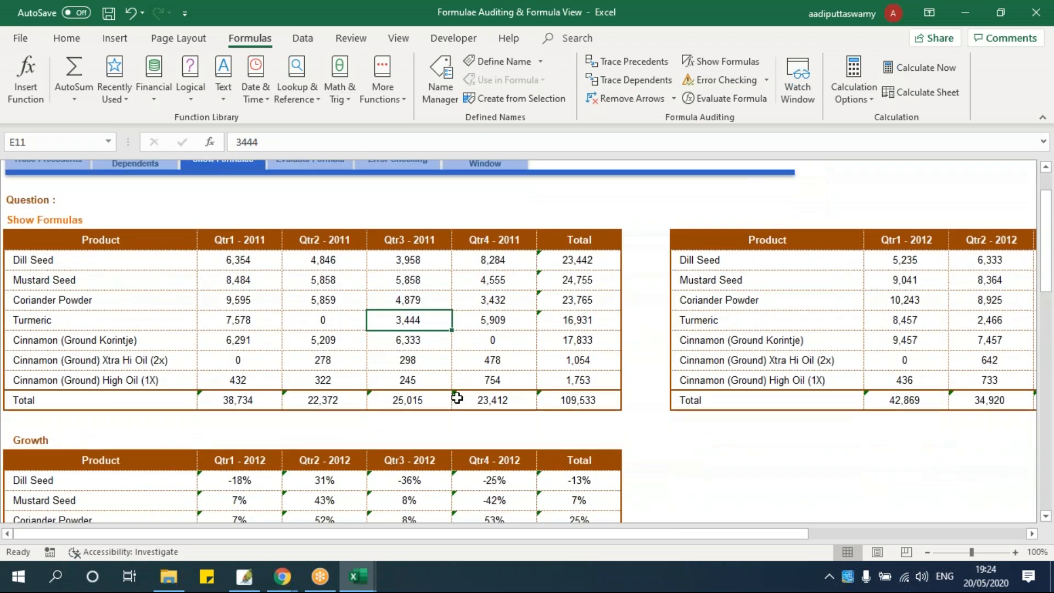
scroll(457, 397, "down", 2)
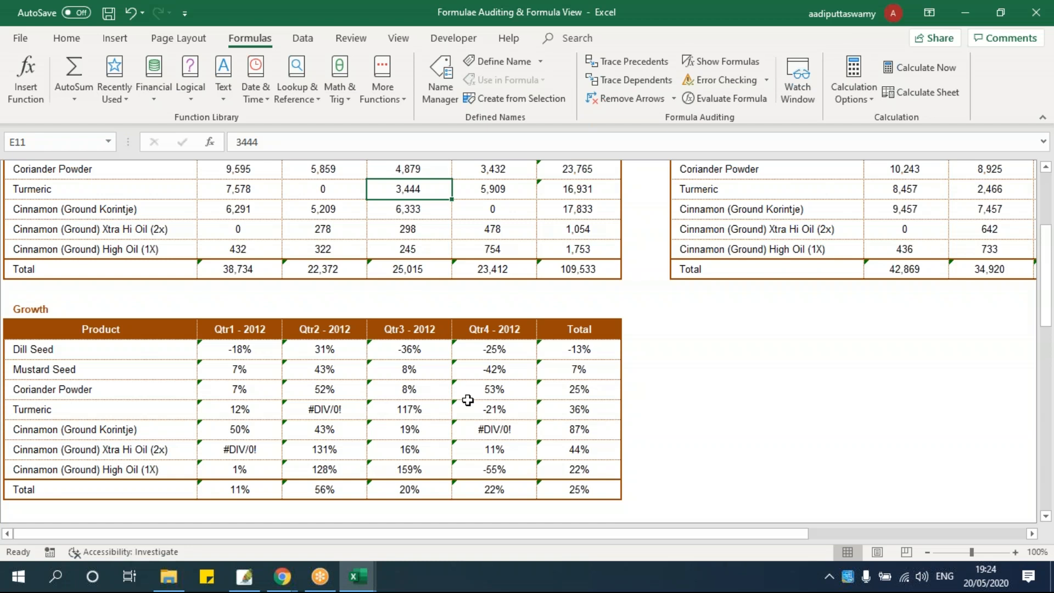
Check the contents of the Qtr1 - 2011 cells C8 to C10 and the total formula in C15, leaving them unedited
scroll(388, 400, "up", 1)
left_click(254, 190)
key("F2")
key("Return")
key("F2")
key("Return")
key("F2")
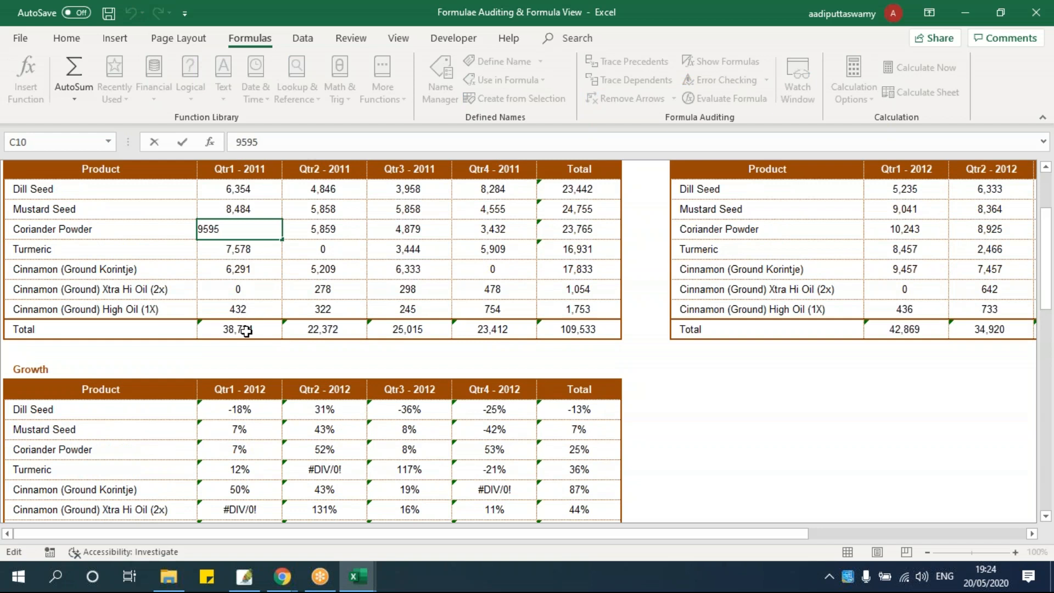
double_click(246, 331)
left_click(291, 372)
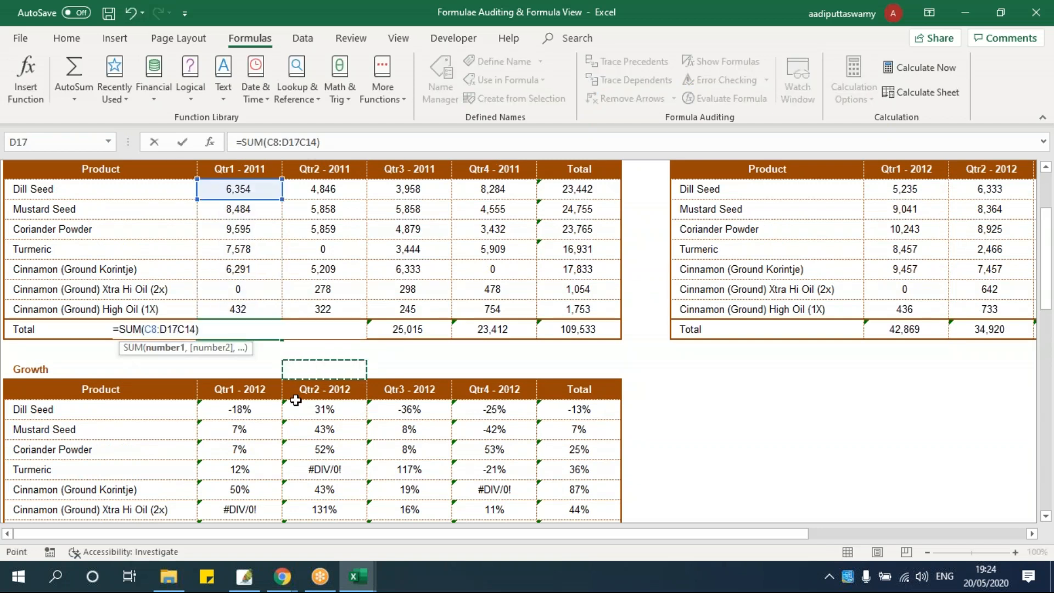
key("Escape")
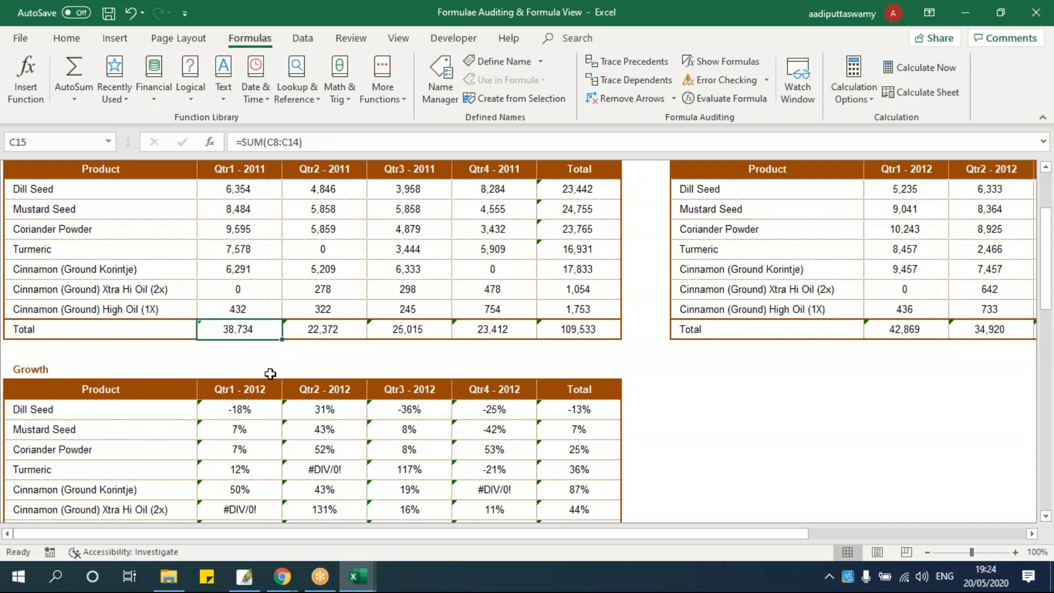
Switch the sheet to showing formulas instead of results and select the Growth table's formulas starting at C19
scroll(272, 372, "up", 3)
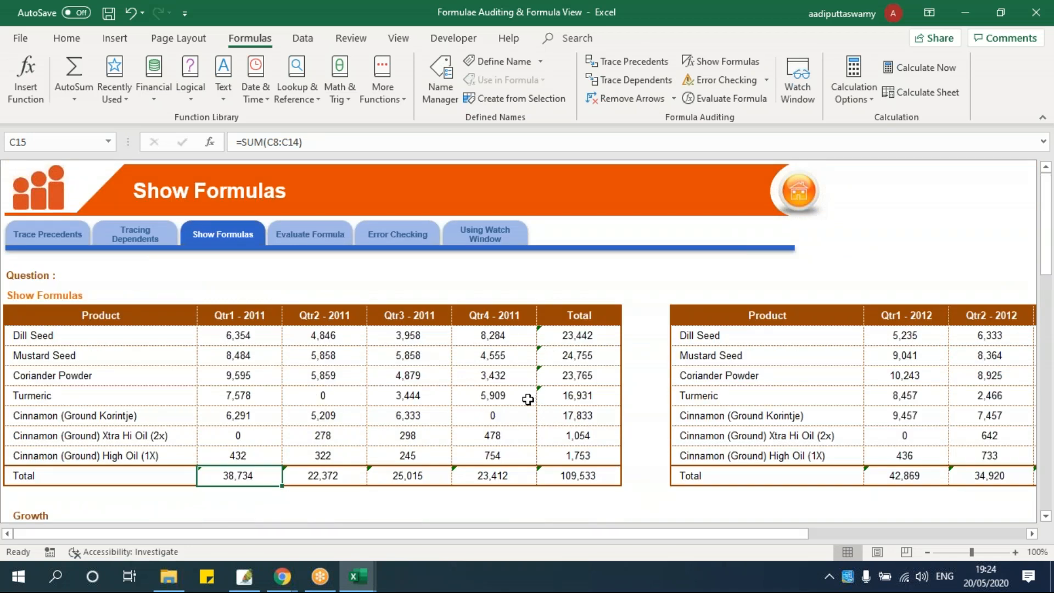
left_click(727, 63)
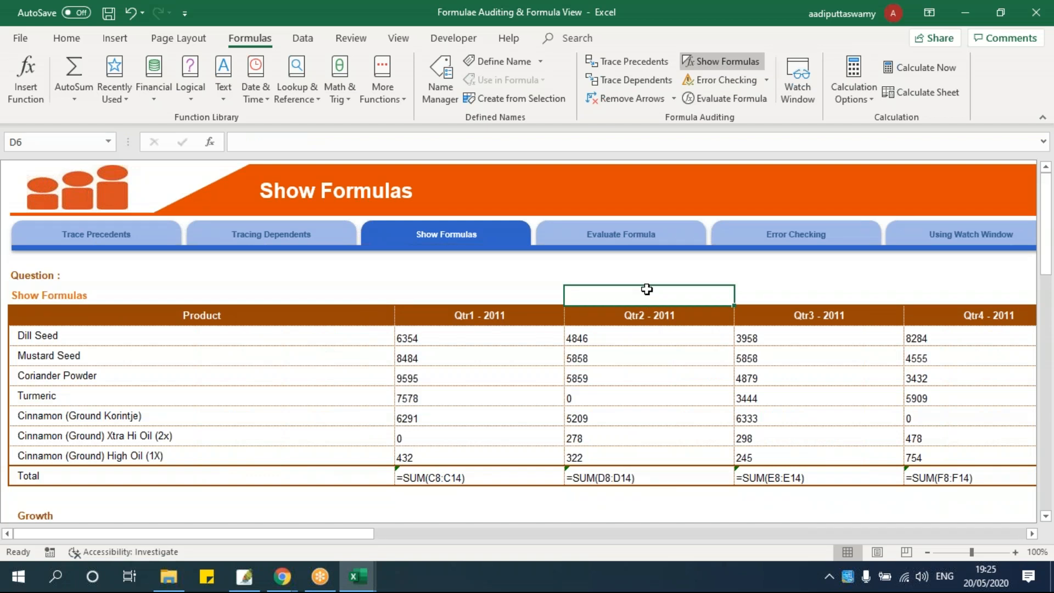
scroll(569, 302, "down", 5)
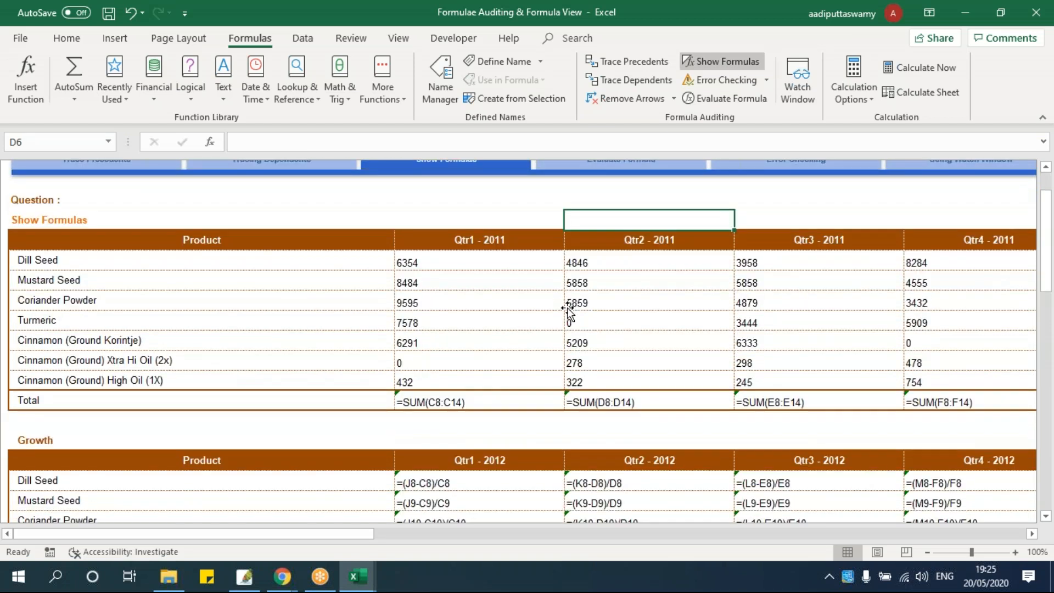
left_click_drag(478, 292, 708, 439)
scroll(582, 408, "up", 2)
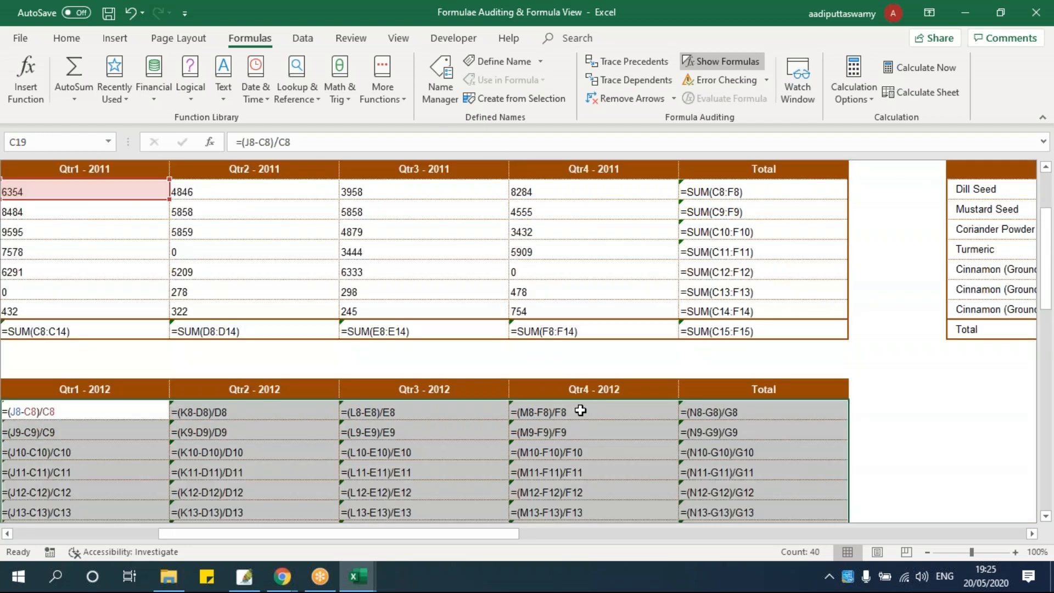
Examine the displayed formulas in the 2012 table and the 2011 Total row, including the Qtr1 total in C15
scroll(581, 408, "up", 1)
left_click_drag(495, 533, 1002, 545)
left_click_drag(546, 266, 555, 378)
left_click_drag(714, 263, 729, 402)
left_click(630, 403)
left_click_drag(706, 537, 24, 538)
left_click(193, 400)
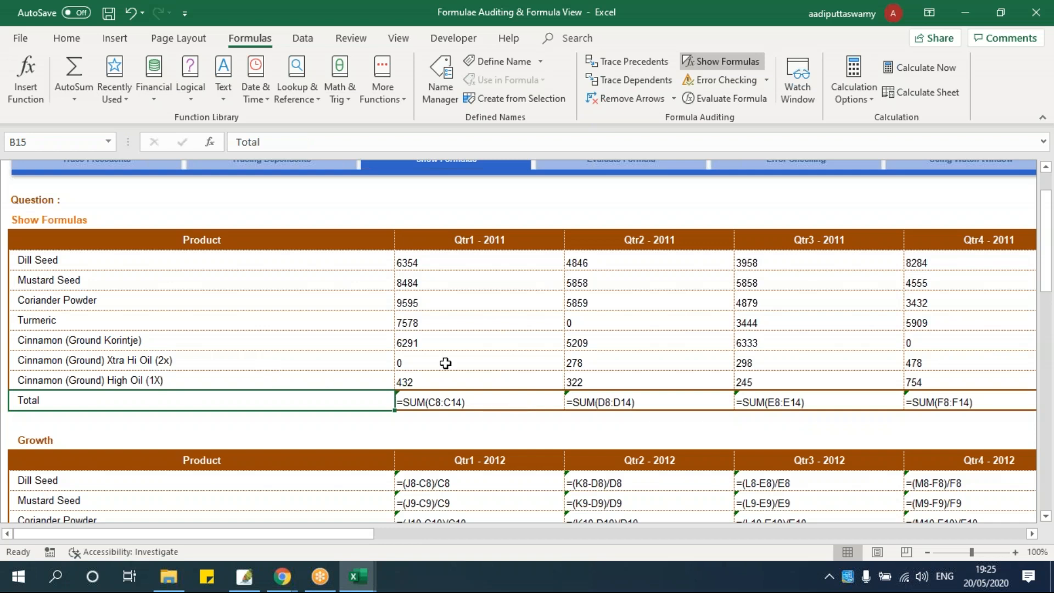
left_click(455, 401)
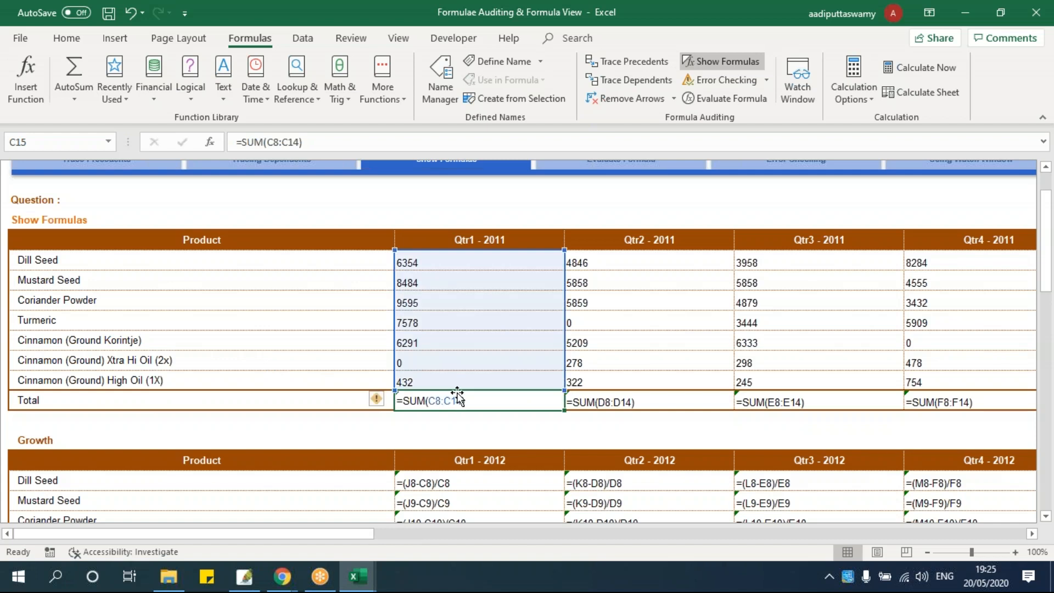
left_click(354, 427)
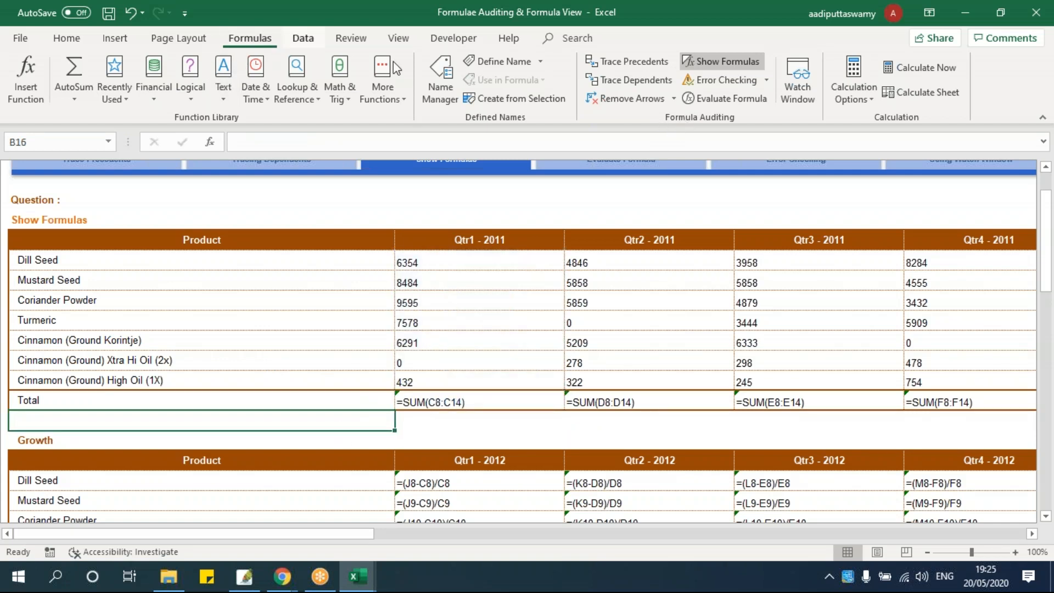
Switch the Show Formulas sheet back to displaying results and go to the Evaluate Formula sheet
left_click(720, 61)
left_click(743, 474)
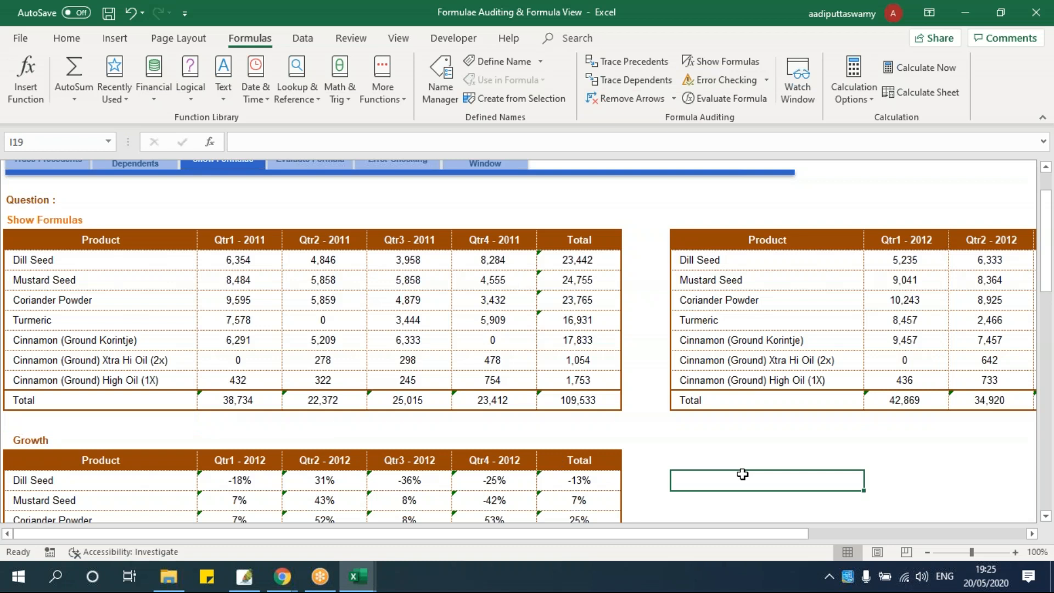
scroll(318, 336, "up", 1)
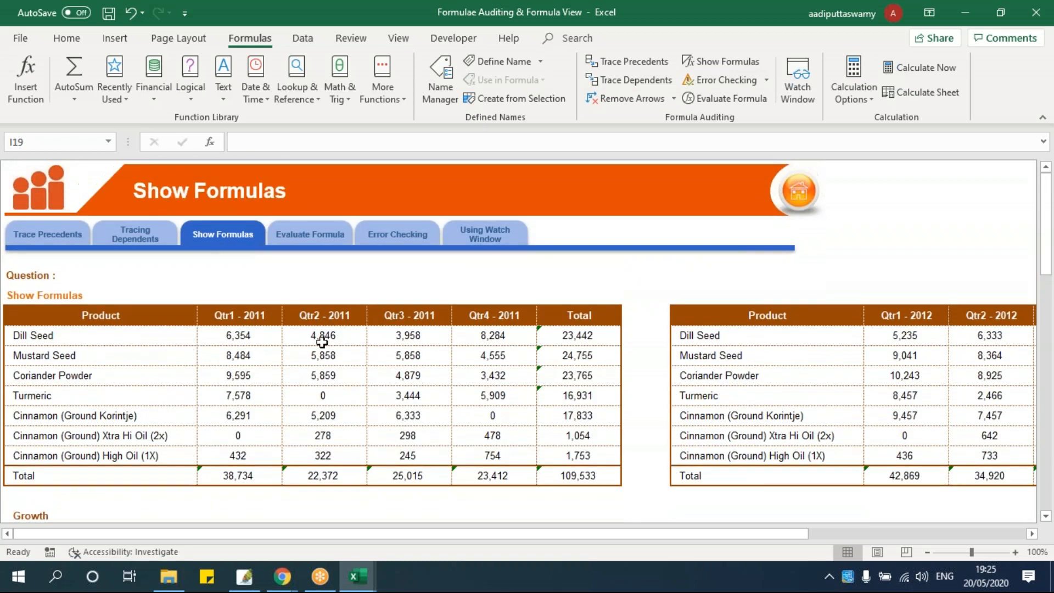
left_click(310, 242)
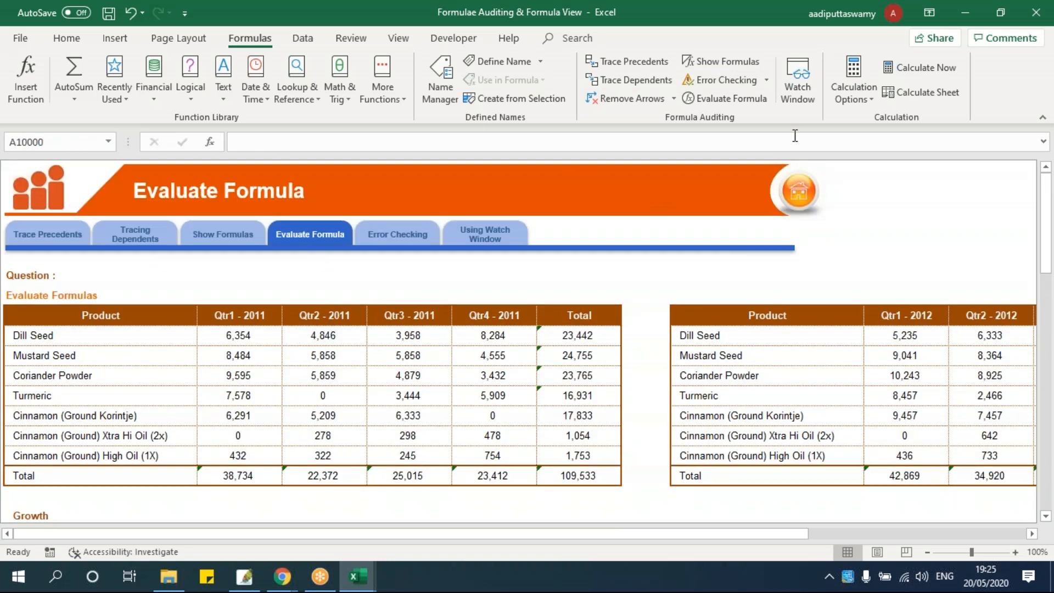
Display the formulas on the Evaluate Formula sheet, look over its Qtr1 - 2012 growth formulas, and switch back to results
left_click(724, 61)
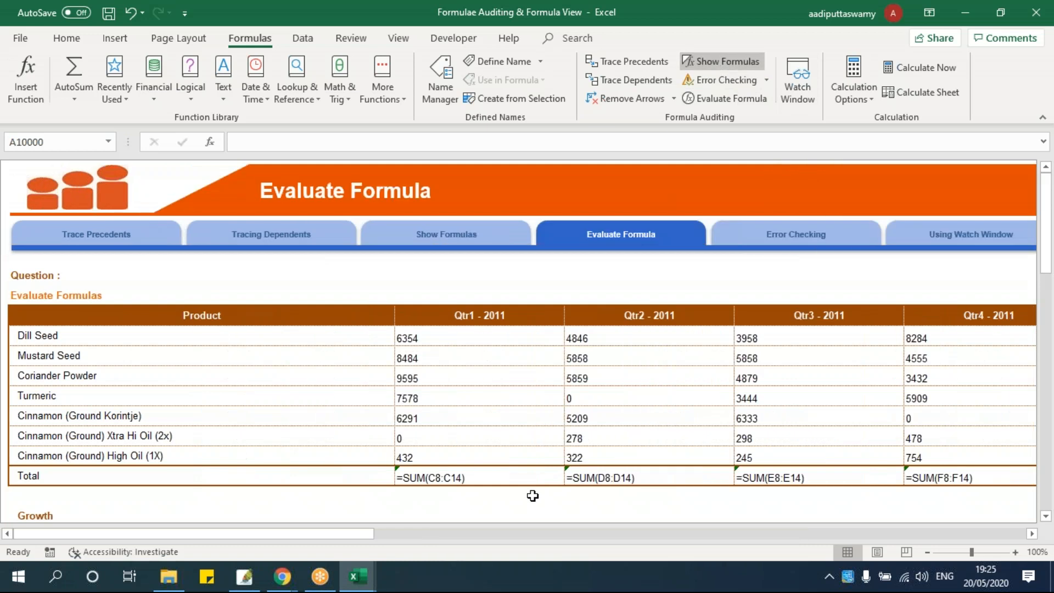
scroll(532, 494, "down", 3)
left_click_drag(485, 357, 485, 492)
key("F2")
scroll(464, 488, "up", 2)
left_click(437, 438)
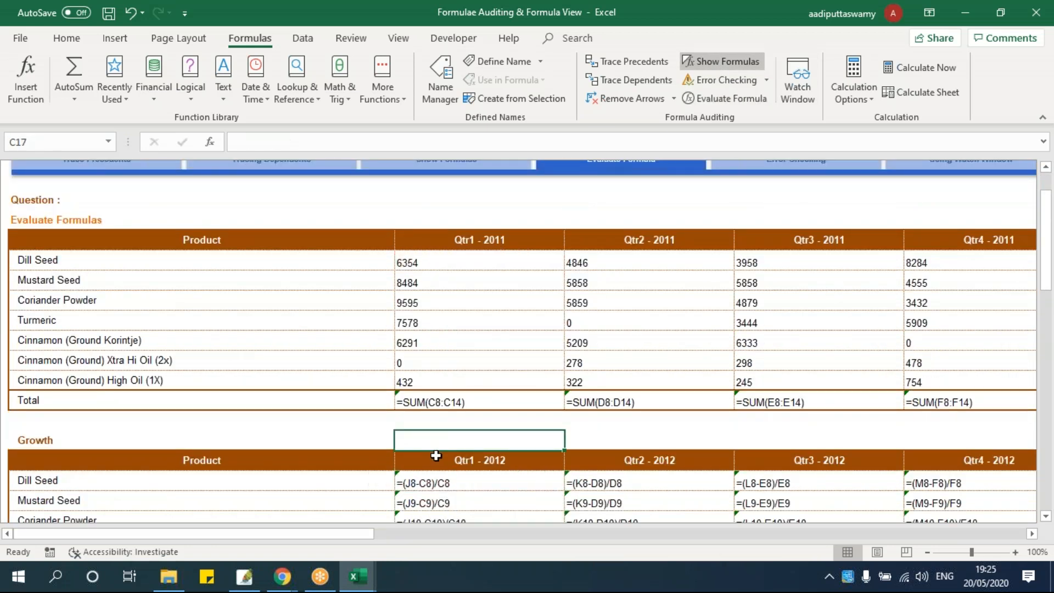
left_click(708, 57)
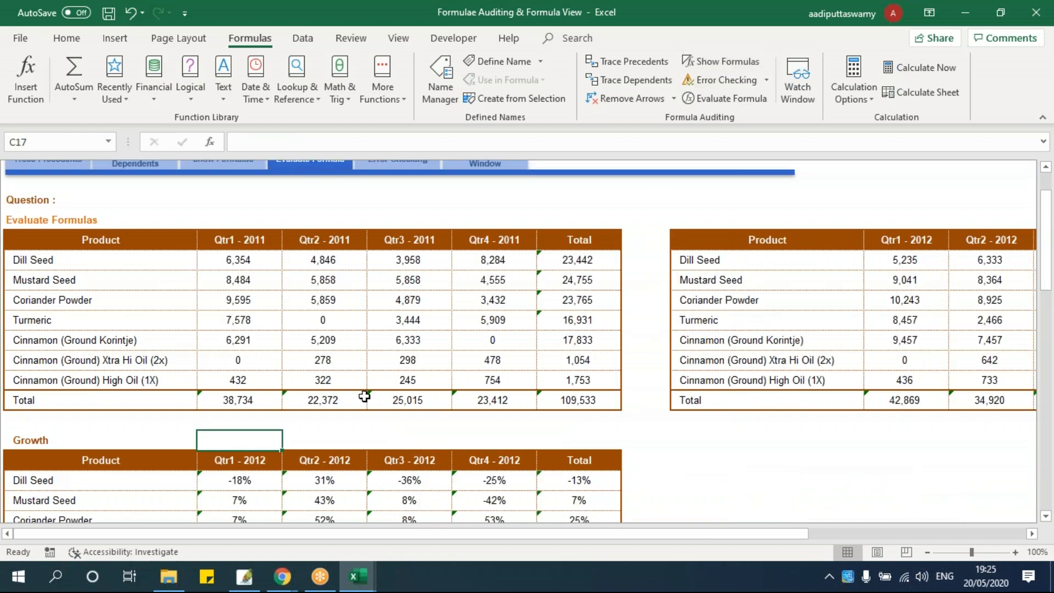
Return to the Show Formulas sheet and look over its 2011 table, selecting the Coriander Powder Qtr4 cell
scroll(330, 357, "up", 2)
left_click(251, 244)
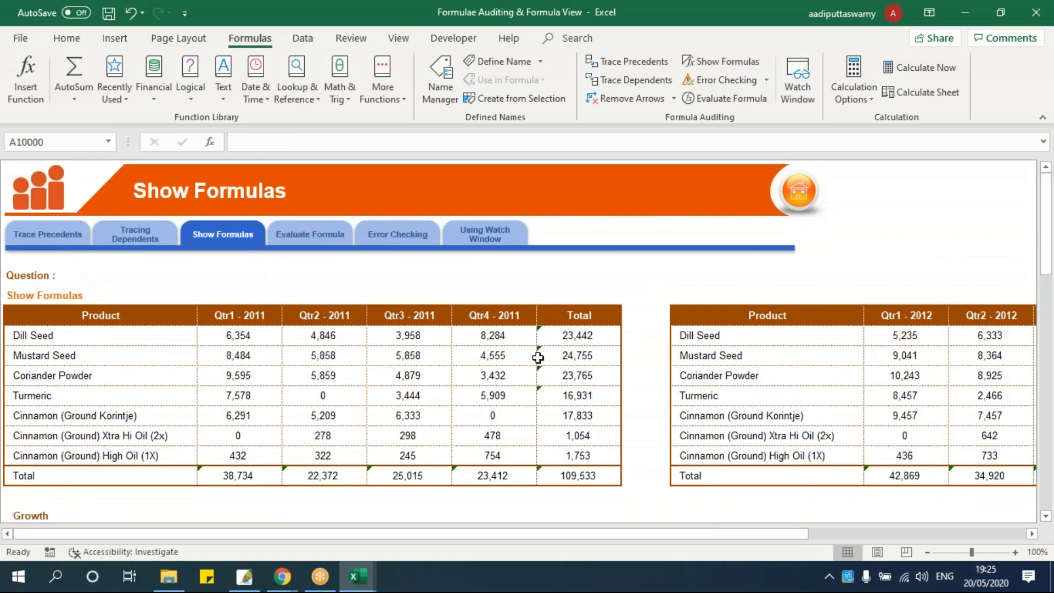
left_click(533, 376)
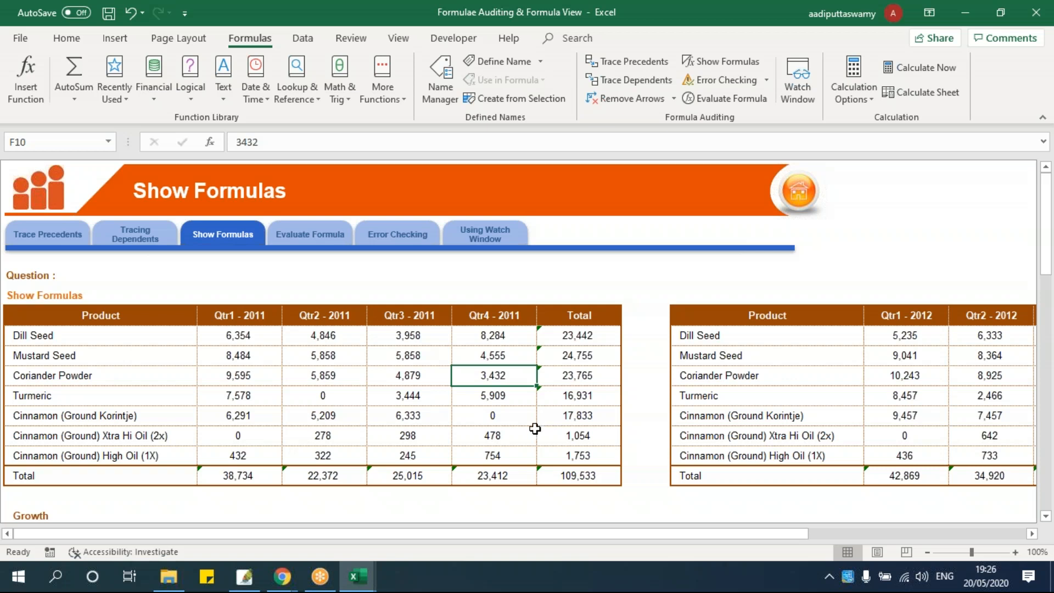
Go to the Evaluate Formula sheet and select the Dill Seed Qtr1 - 2012 growth formula in C19
left_click(314, 237)
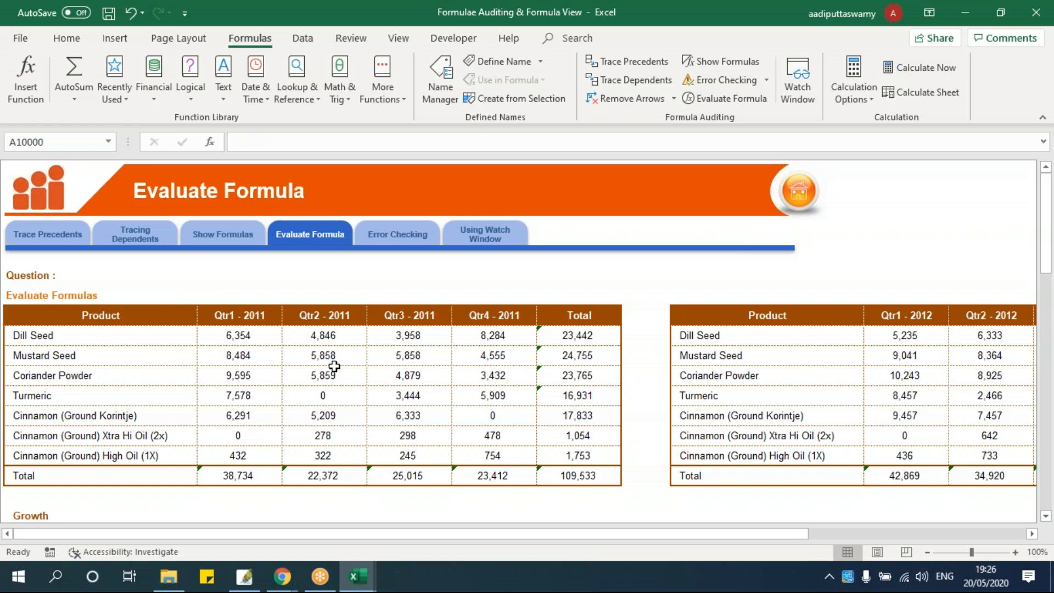
left_click(326, 376)
scroll(447, 403, "down", 3)
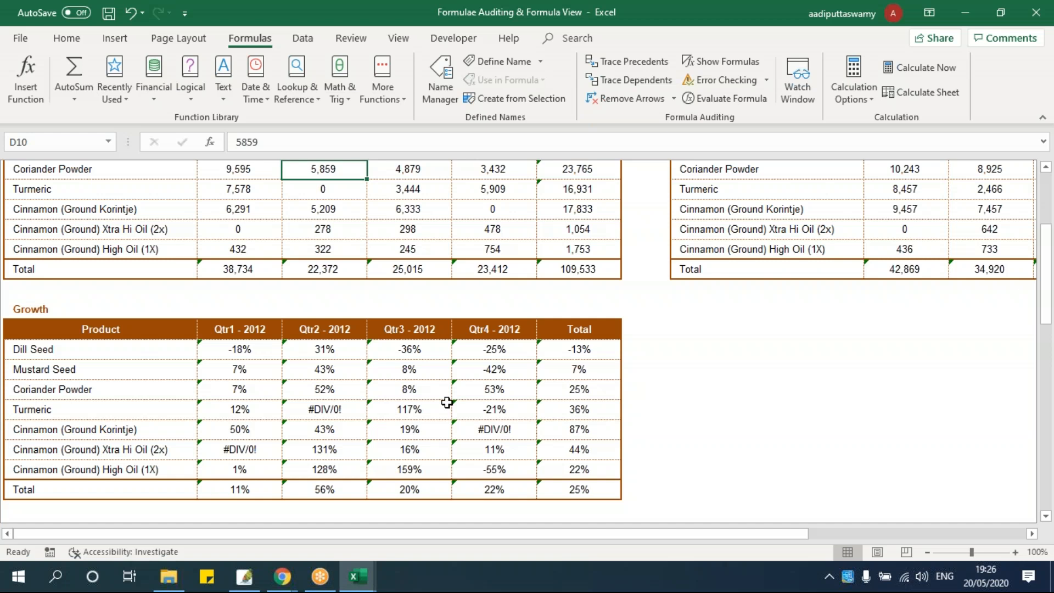
left_click(245, 349)
scroll(360, 404, "up", 4)
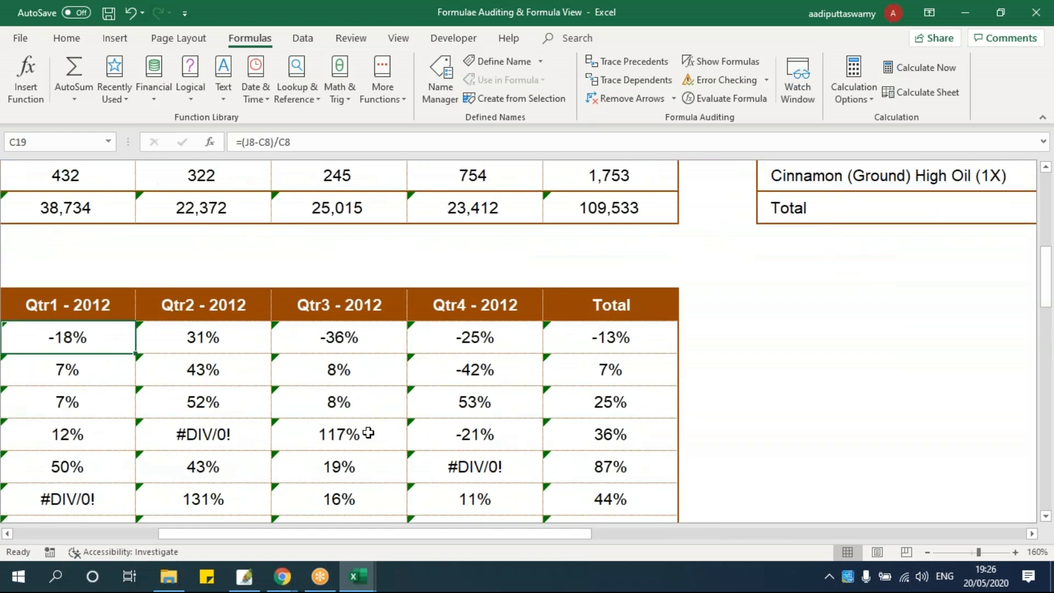
scroll(304, 468, "down", 2)
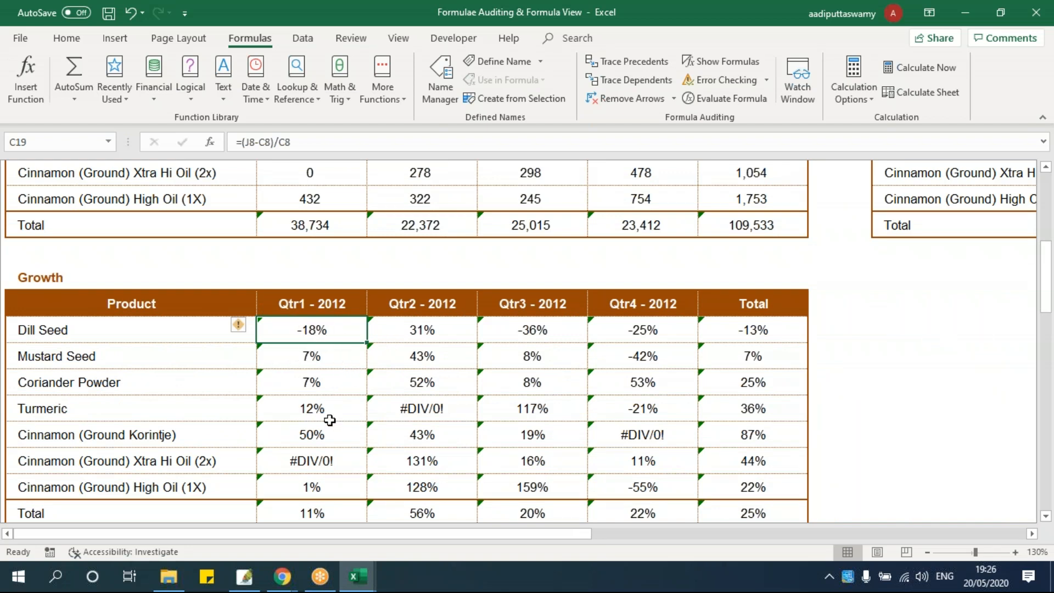
Run Evaluate Formula on C19 and step through (J8-C8)/C8 until its final result
left_click(721, 97)
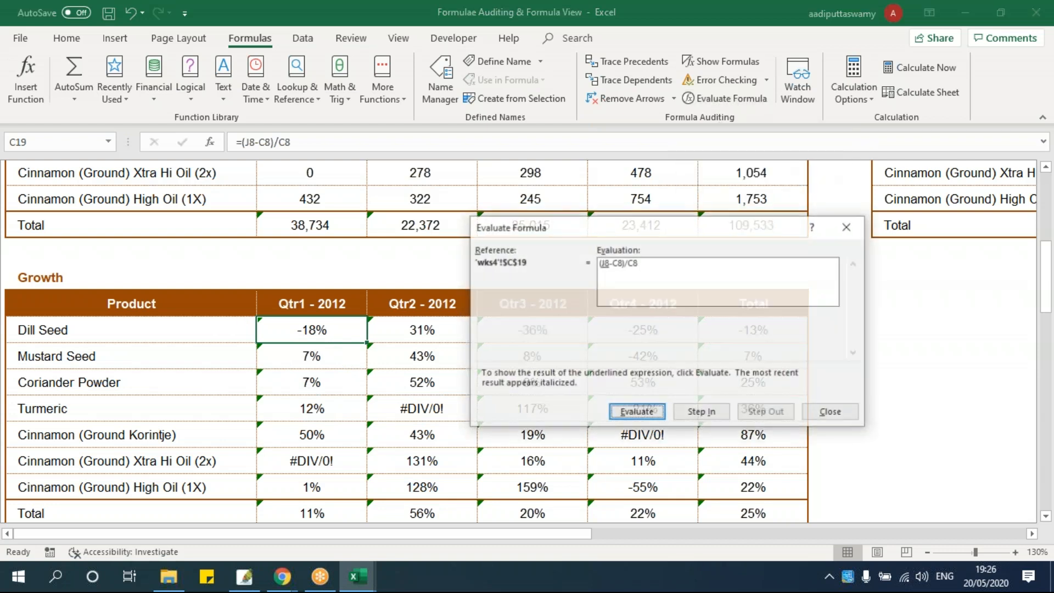
left_click_drag(696, 229, 630, 267)
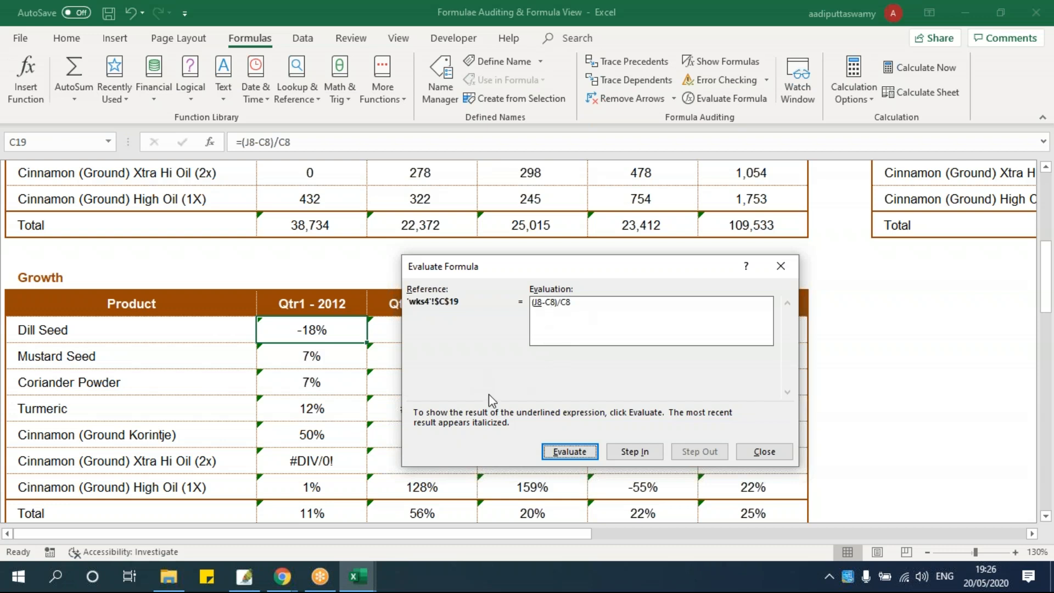
left_click(586, 455)
left_click(571, 449)
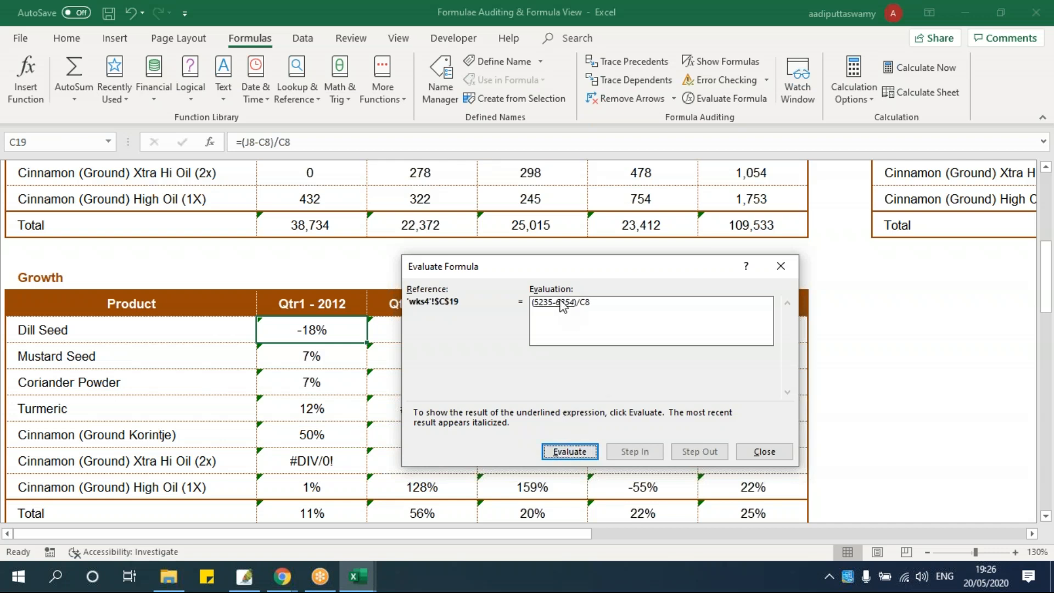
left_click(567, 449)
left_click(563, 455)
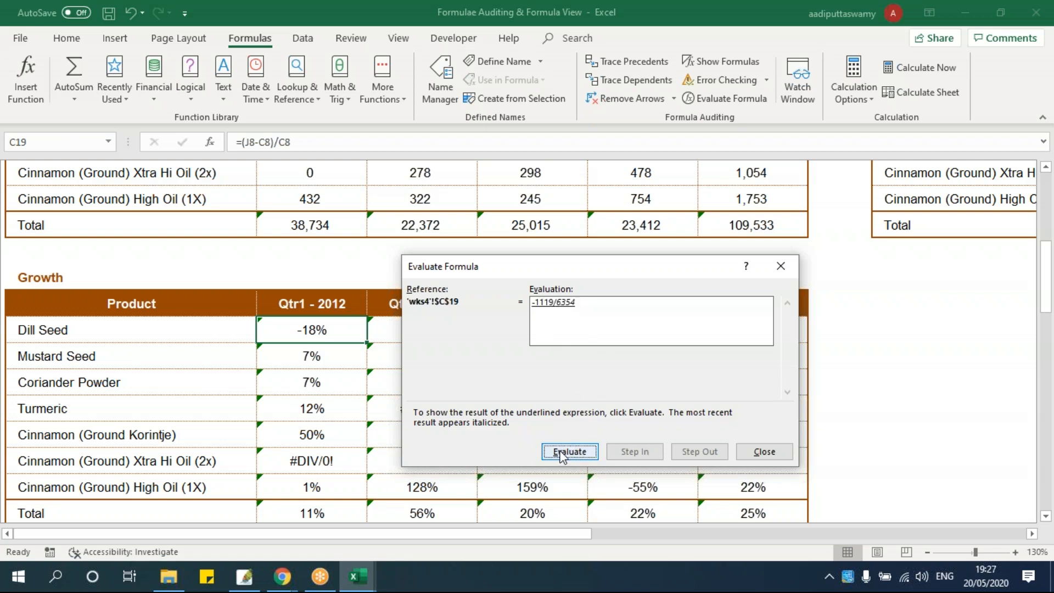
left_click(567, 451)
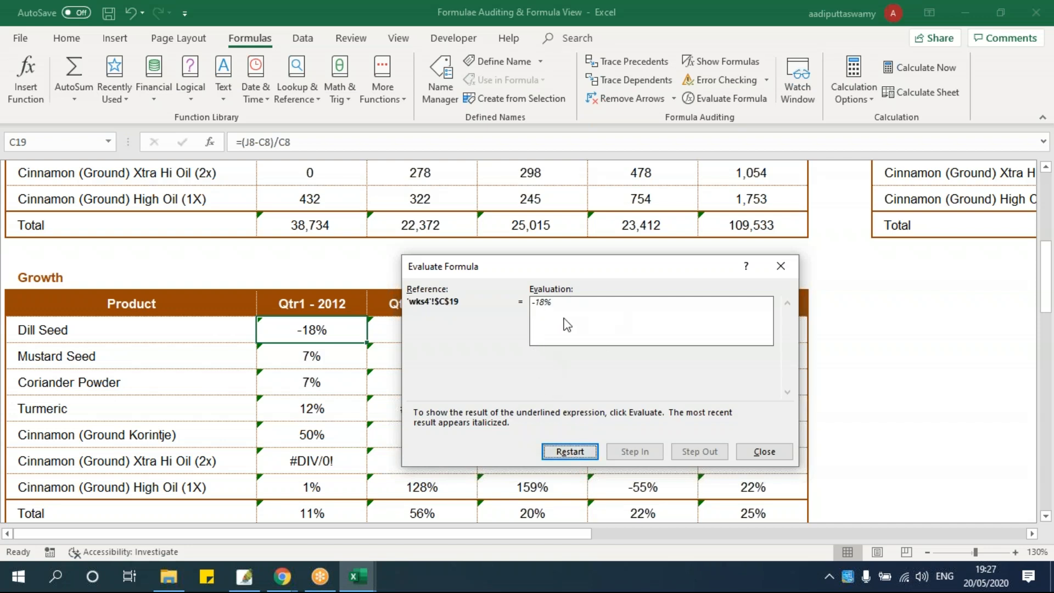
Restart the evaluation of C19, step through every part again, and close the evaluation
left_click(571, 452)
left_click(573, 455)
left_click(568, 456)
left_click(563, 456)
left_click(560, 457)
left_click(560, 457)
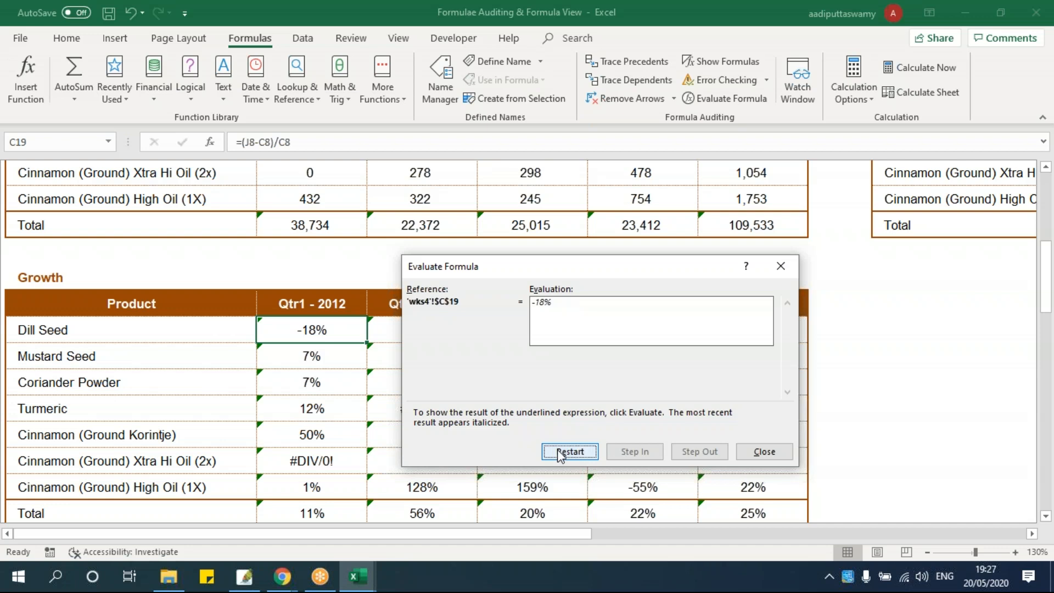
left_click(765, 452)
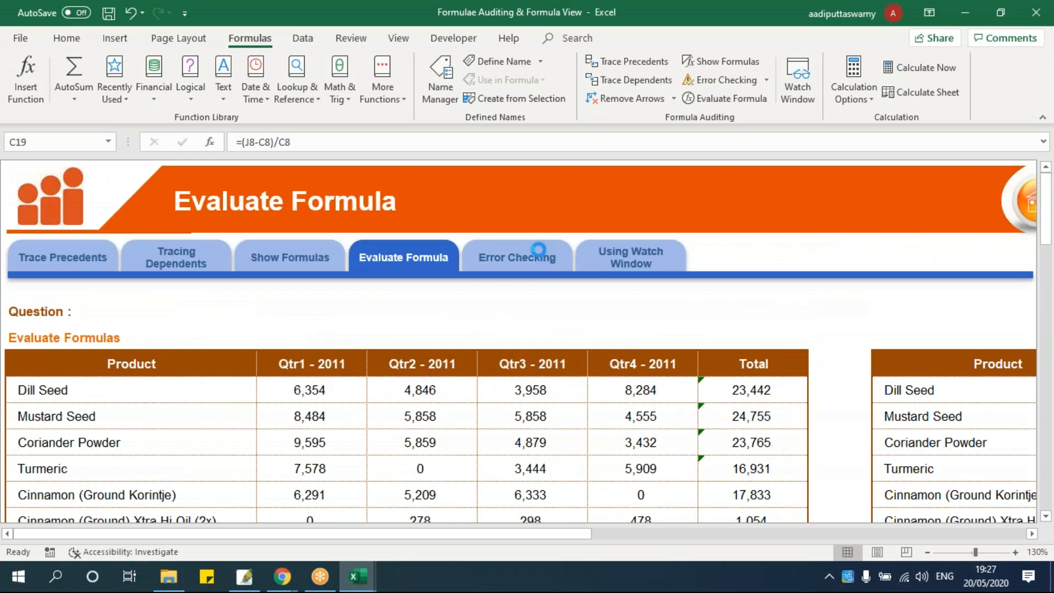
Go to the Error Checking sheet and trace the error in the Cinnamon (Ground Korintje) Qtr4 - 2012 growth cell, F23
left_click(539, 256)
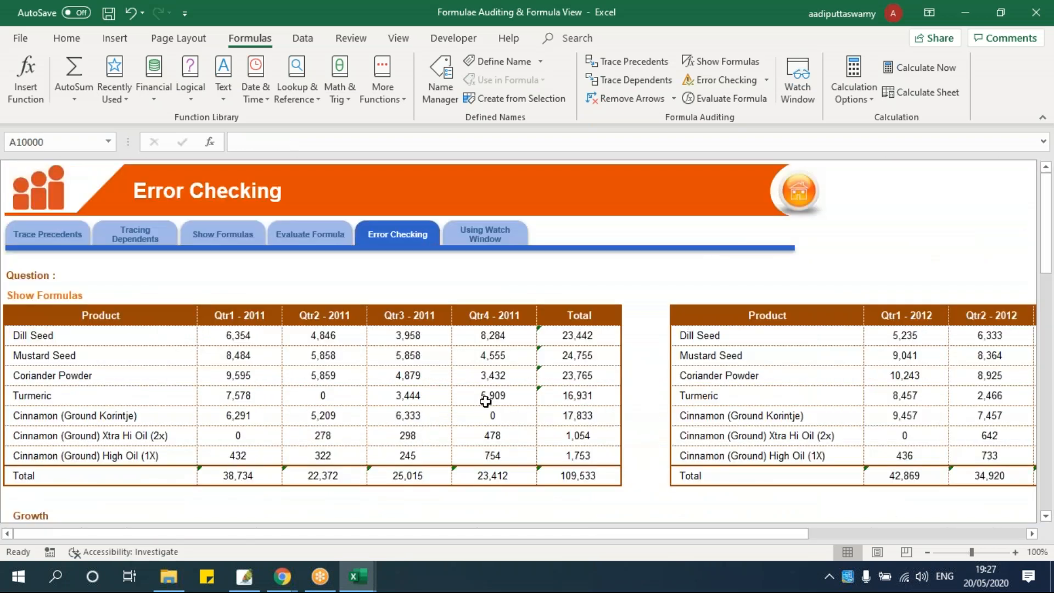
scroll(486, 401, "down", 4)
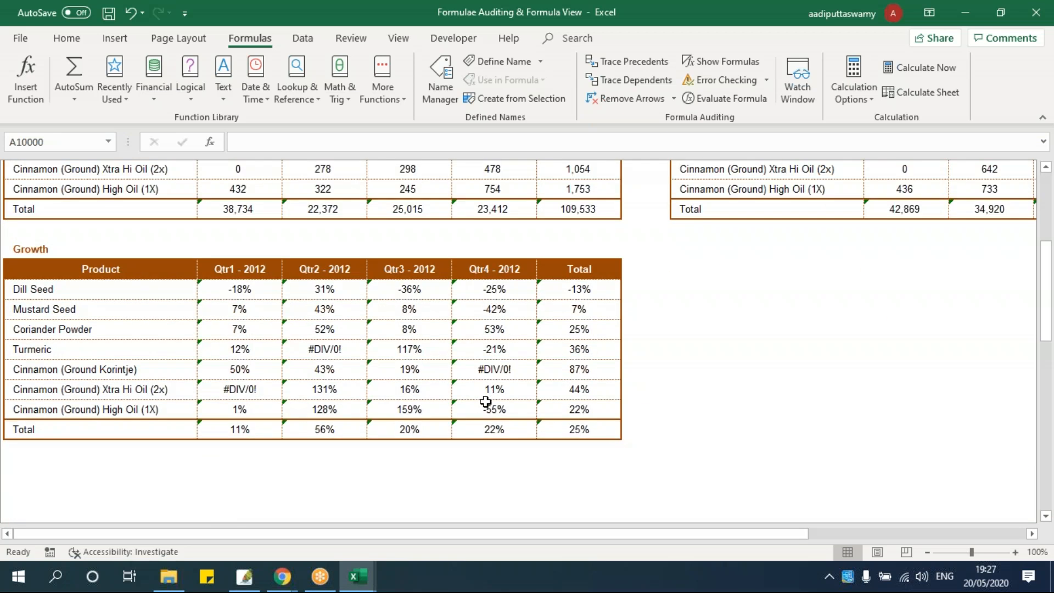
left_click(494, 369)
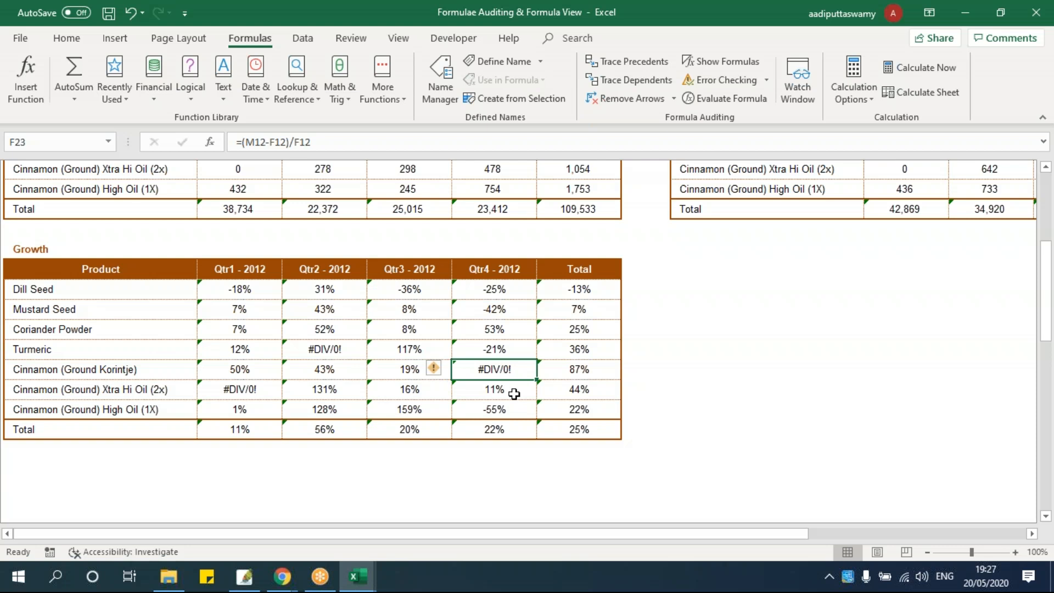
scroll(514, 394, "up", 1, "ctrl")
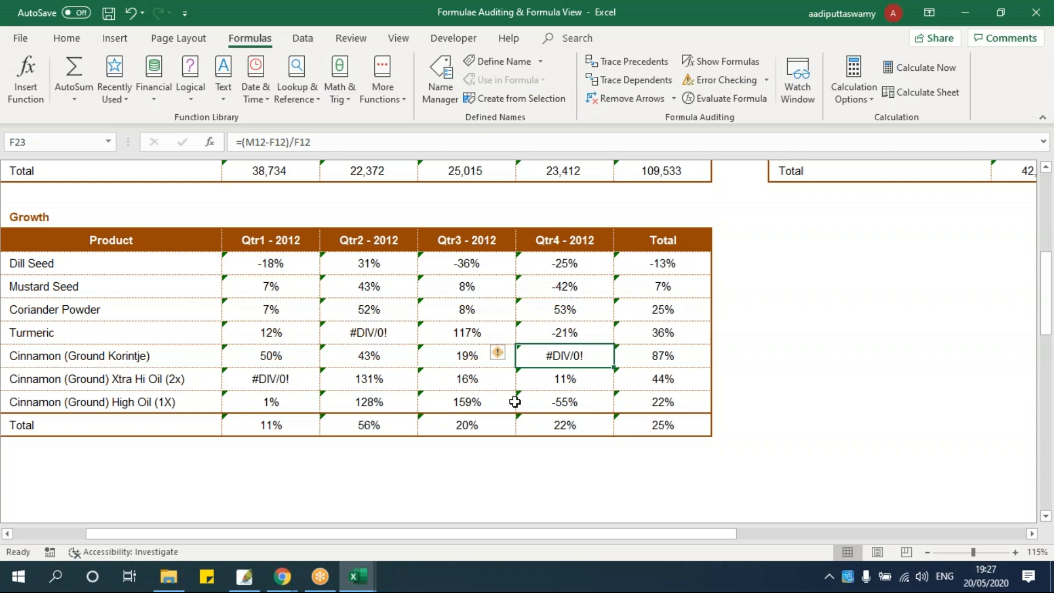
left_click(768, 80)
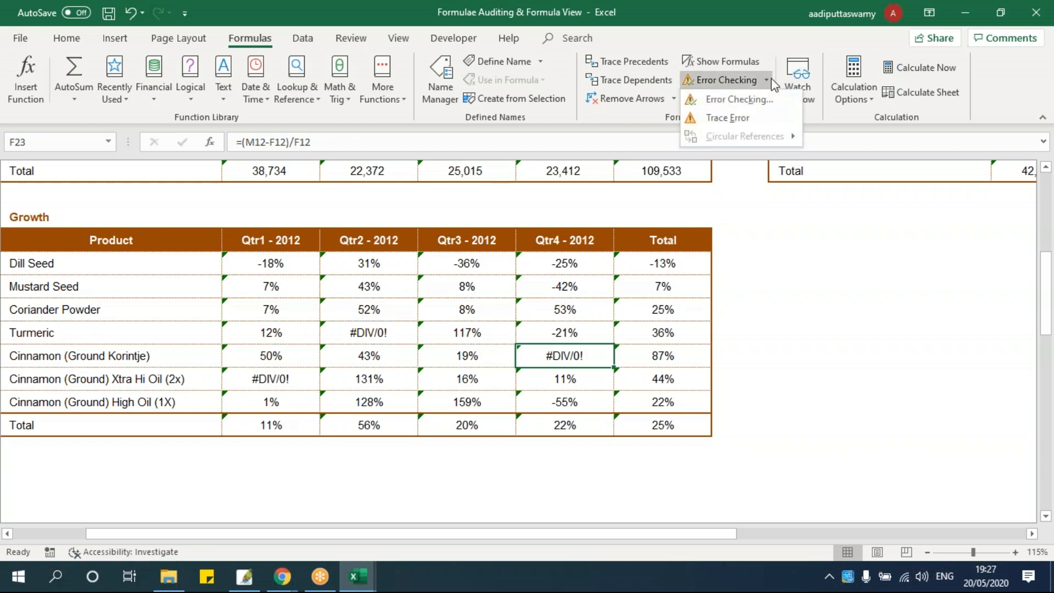
left_click(747, 117)
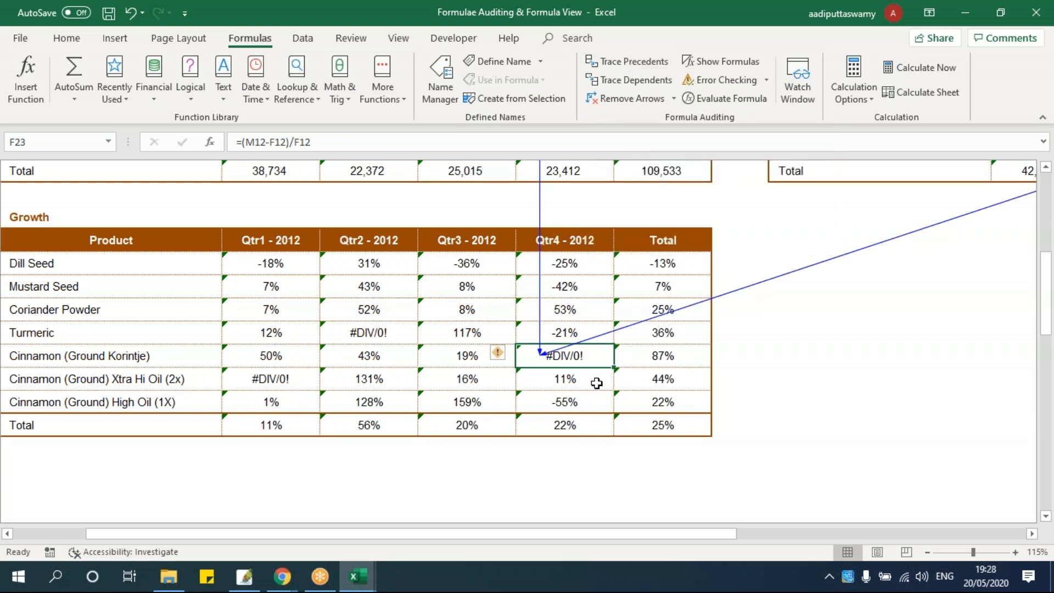
Follow the error-tracing arrows from F23 to their source cells in both yearly tables, checking the divisor in F12
scroll(634, 412, "up", 2)
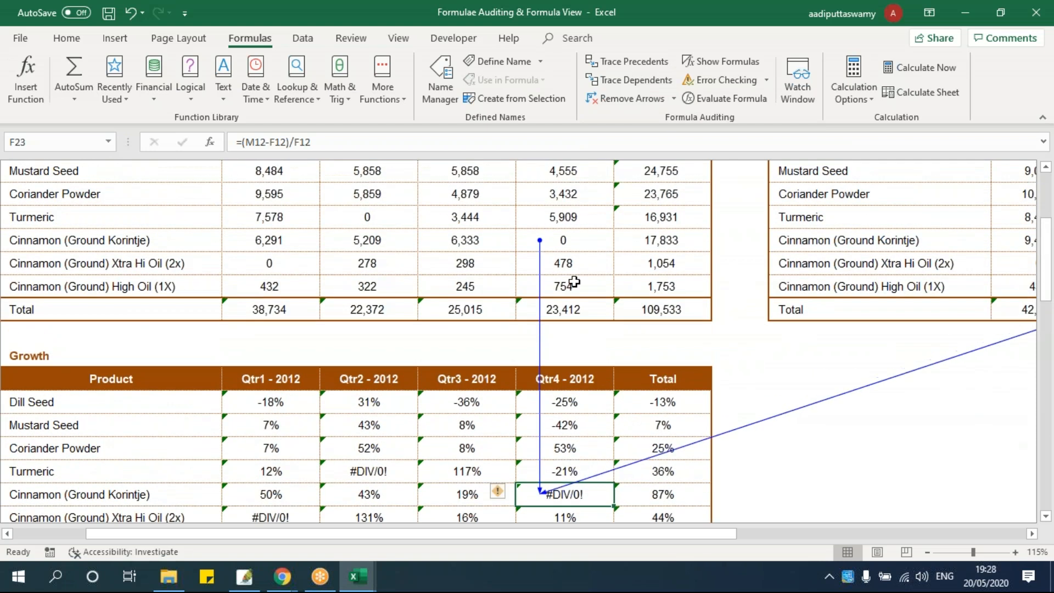
left_click(565, 249)
scroll(772, 533, "right", 5)
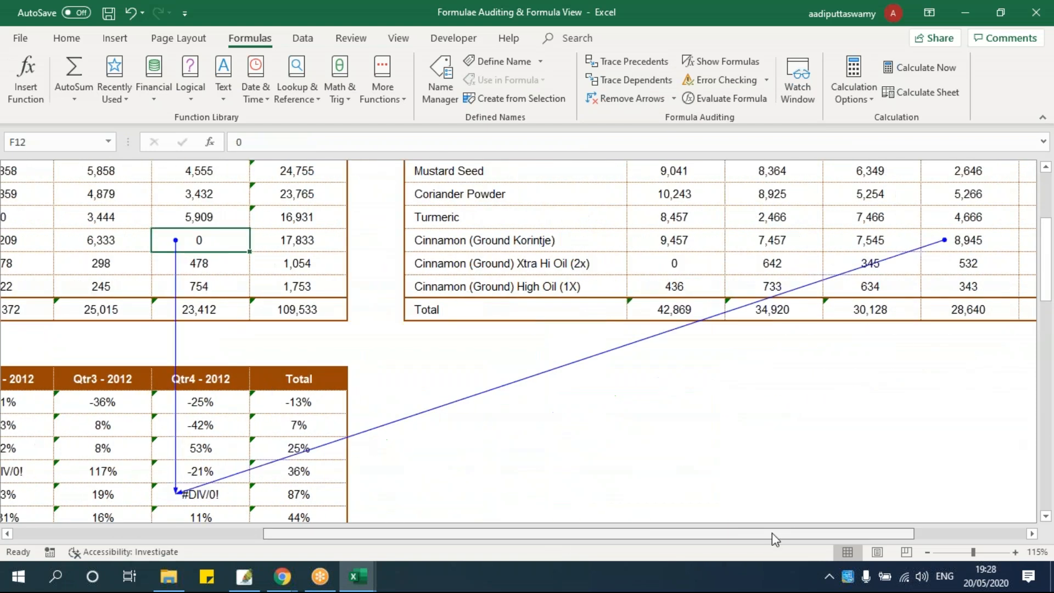
scroll(650, 538, "left", 1)
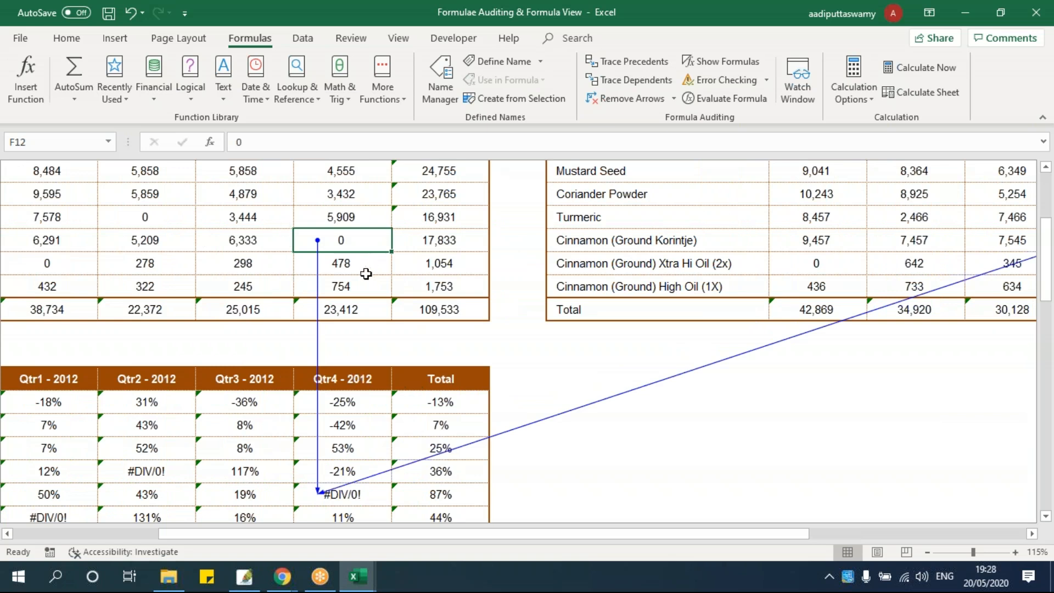
scroll(361, 268, "down", 1)
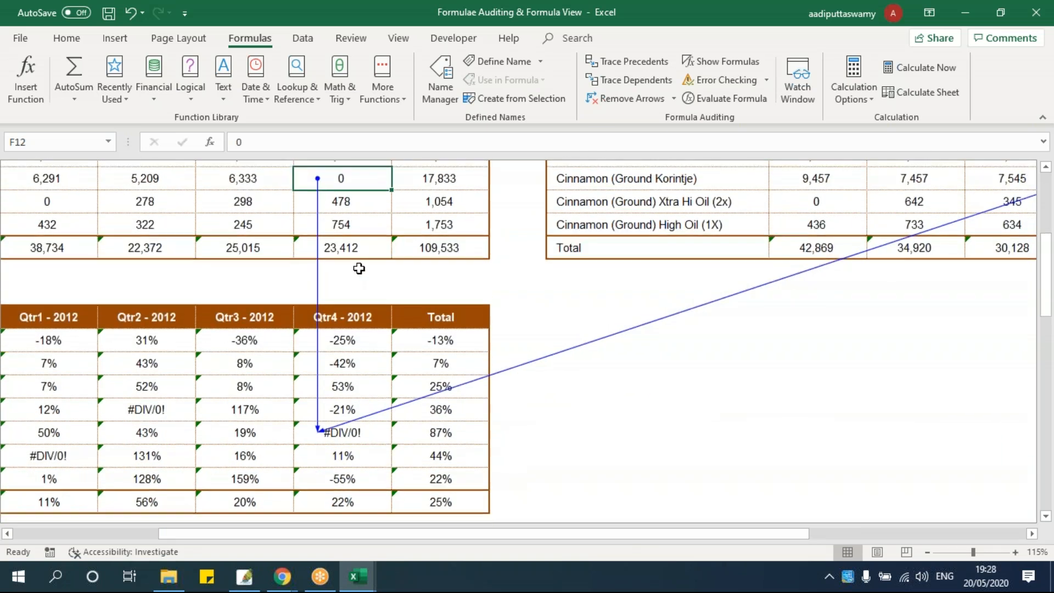
scroll(361, 266, "up", 1)
scroll(394, 262, "down", 2)
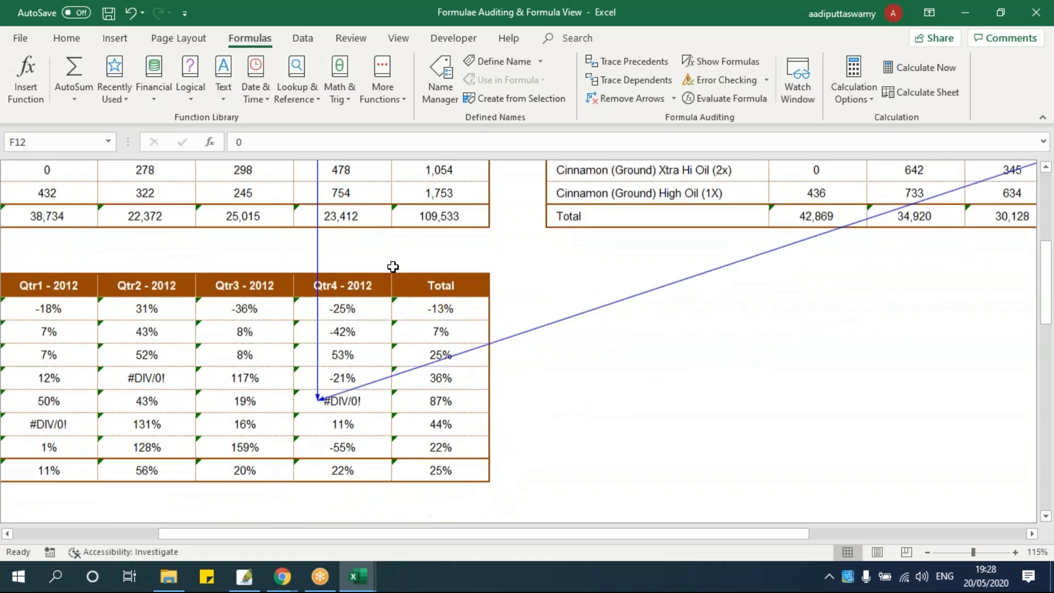
Wrap the Cinnamon (Ground Korintje) Qtr4 - 2012 growth formula in F23 as =IFERROR((M12-F12)/F12,0)
left_click(343, 362)
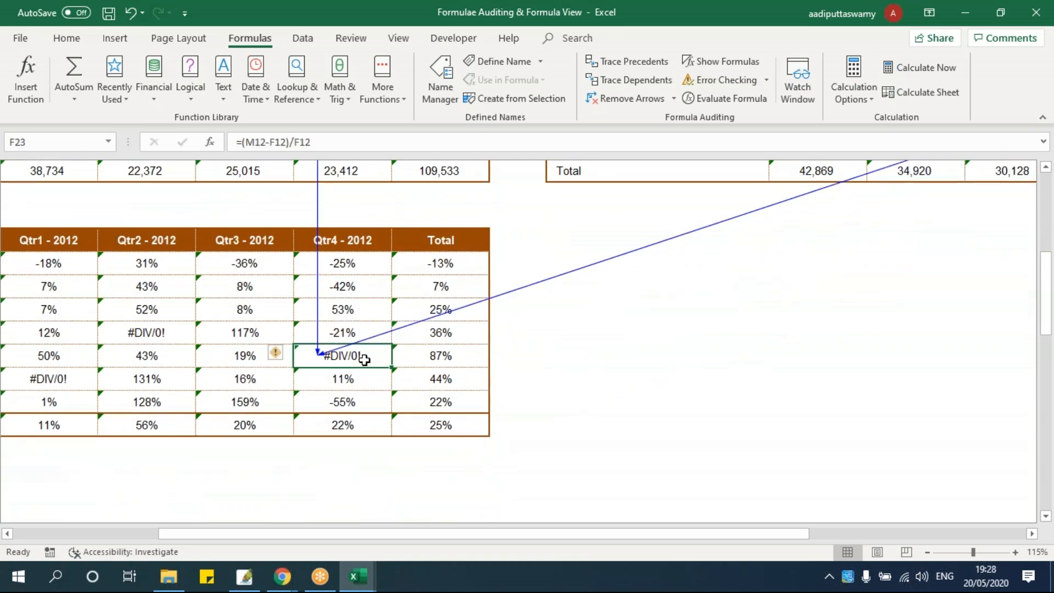
double_click(363, 358)
left_click_drag(303, 358, 471, 355)
key("ctrl+c")
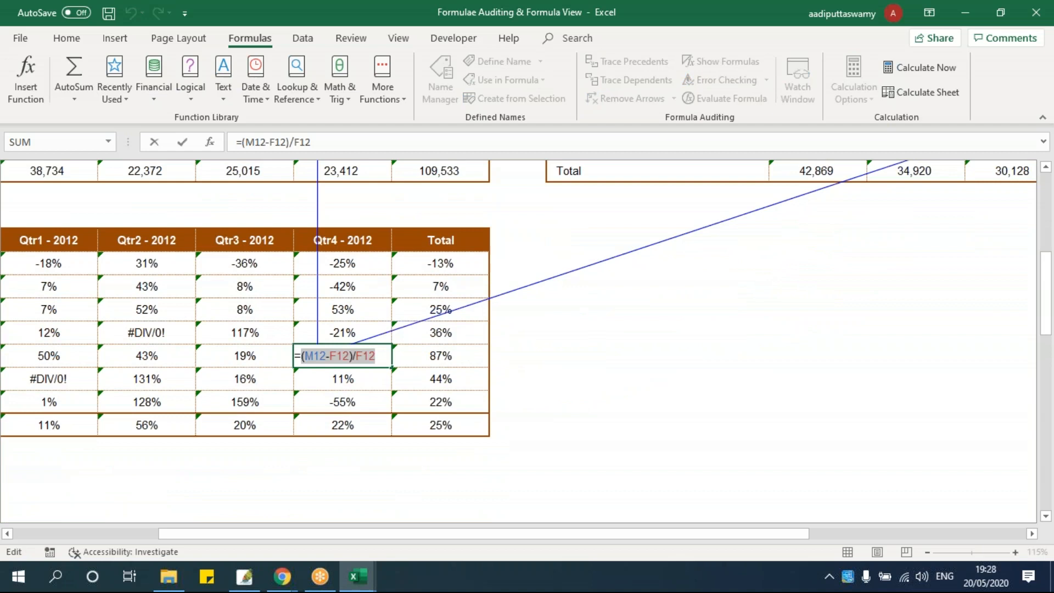
key("BackSpace")
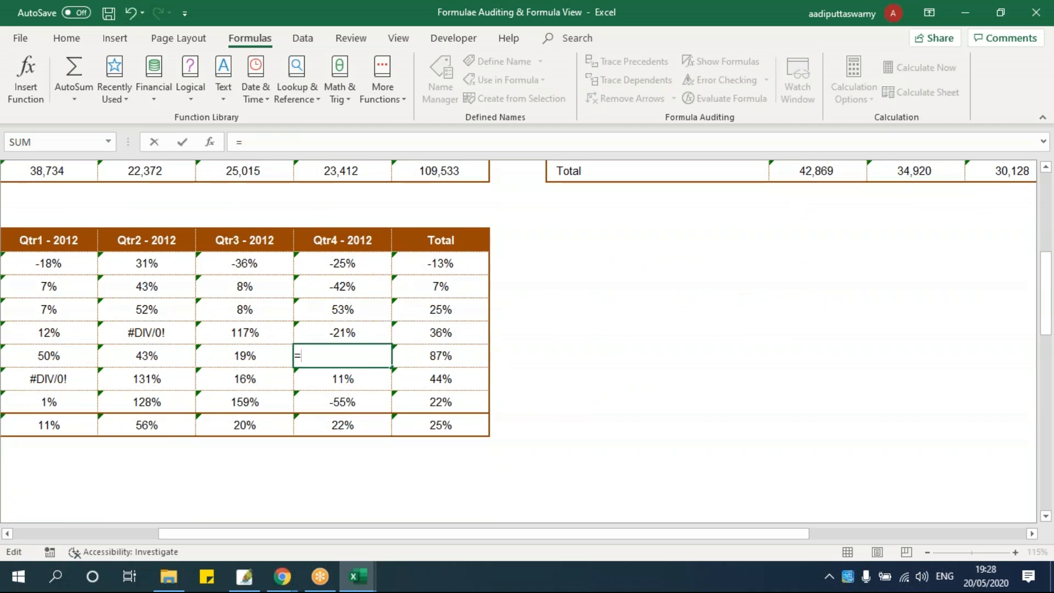
type("if")
key("Down")
key("Tab")
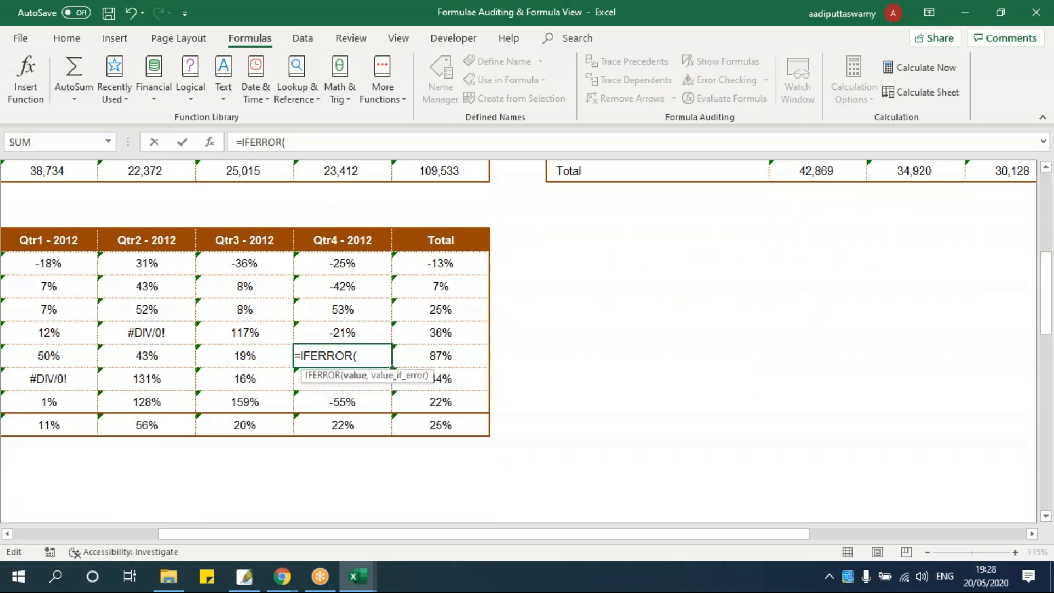
key("ctrl+v")
type(",0)")
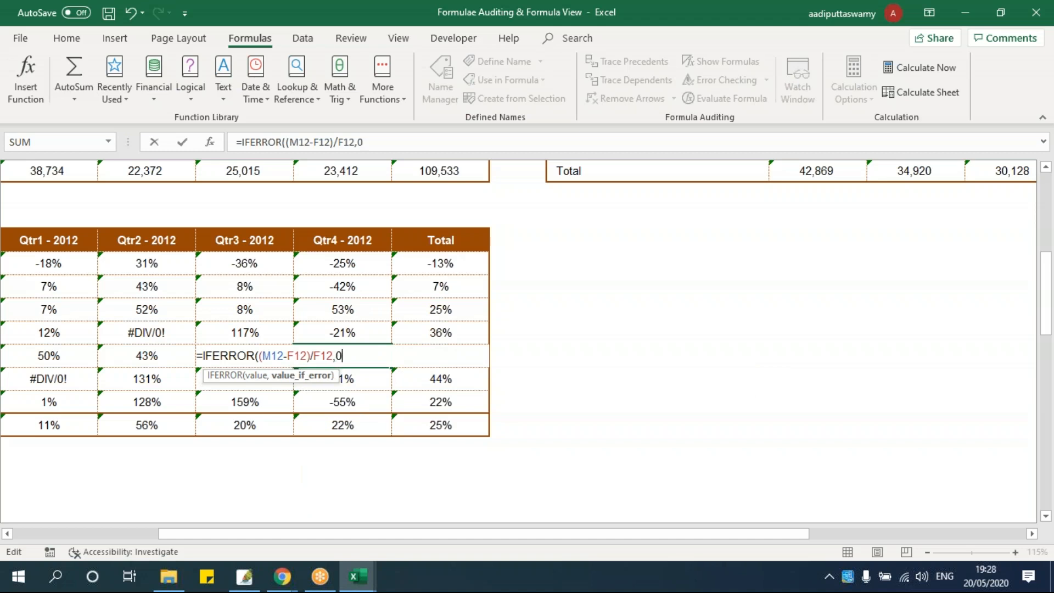
key("Return")
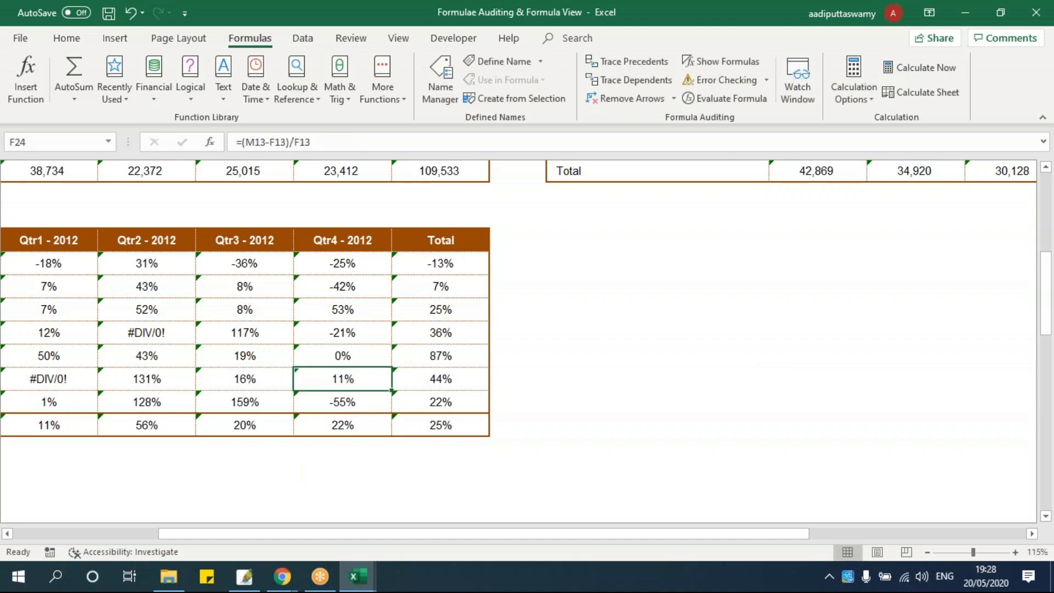
Set the Qtr2 - 2011 value of Cinnamon (Ground) Xtra Hi Oil (2x), D13, to 0 and check its growth cell D24
left_click(385, 348)
left_click_drag(580, 534, 515, 532)
scroll(551, 454, "up", 1)
left_click(400, 196)
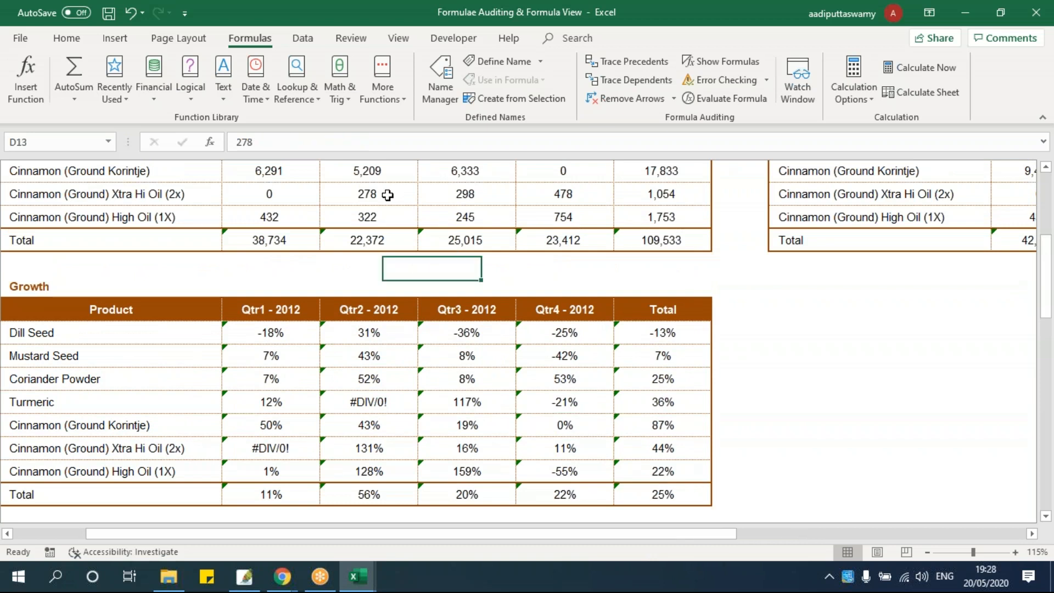
type("0")
key("Return")
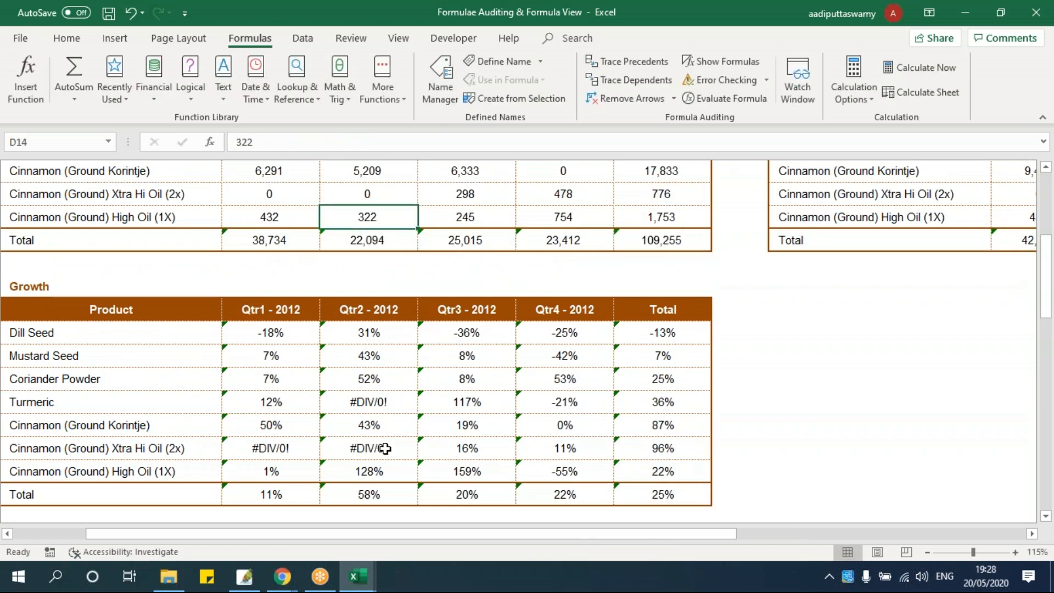
left_click(385, 448)
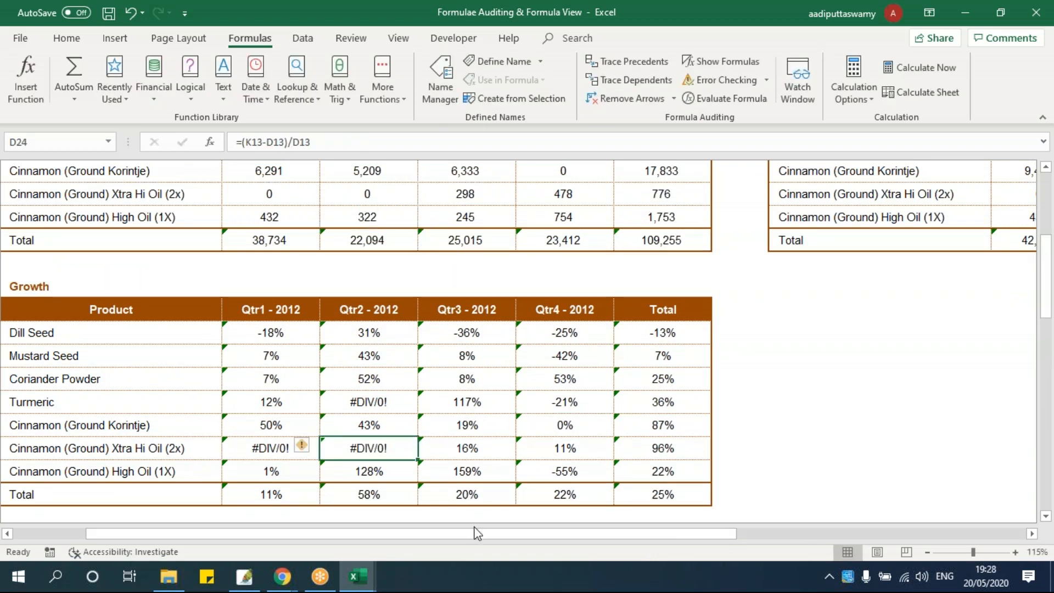
Examine the growth formulas in C19 and F23 and the Growth cells that still show division errors
left_click(276, 333)
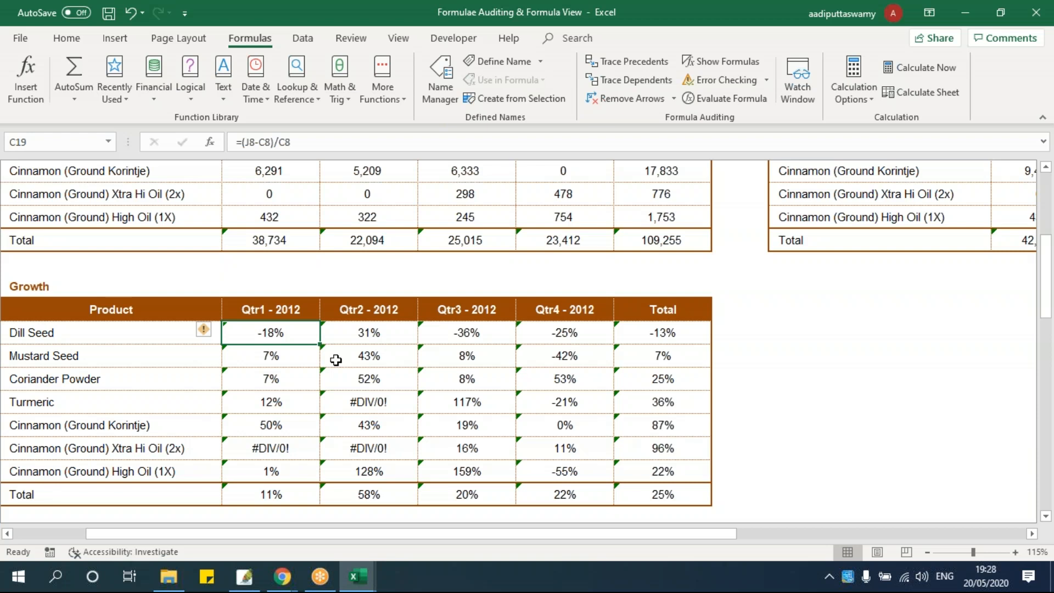
double_click(259, 333)
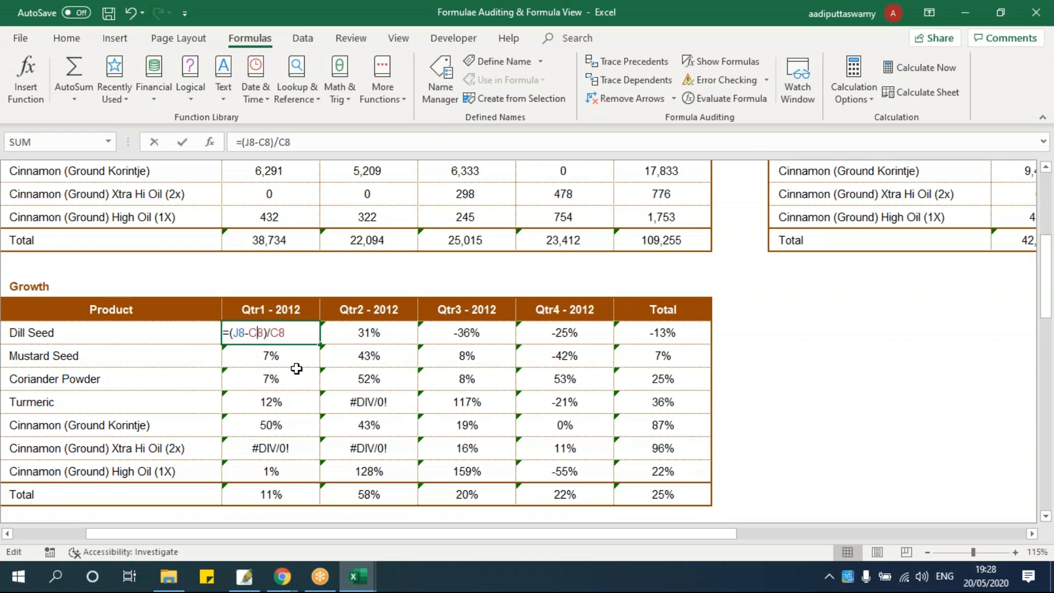
key("ctrl+Return")
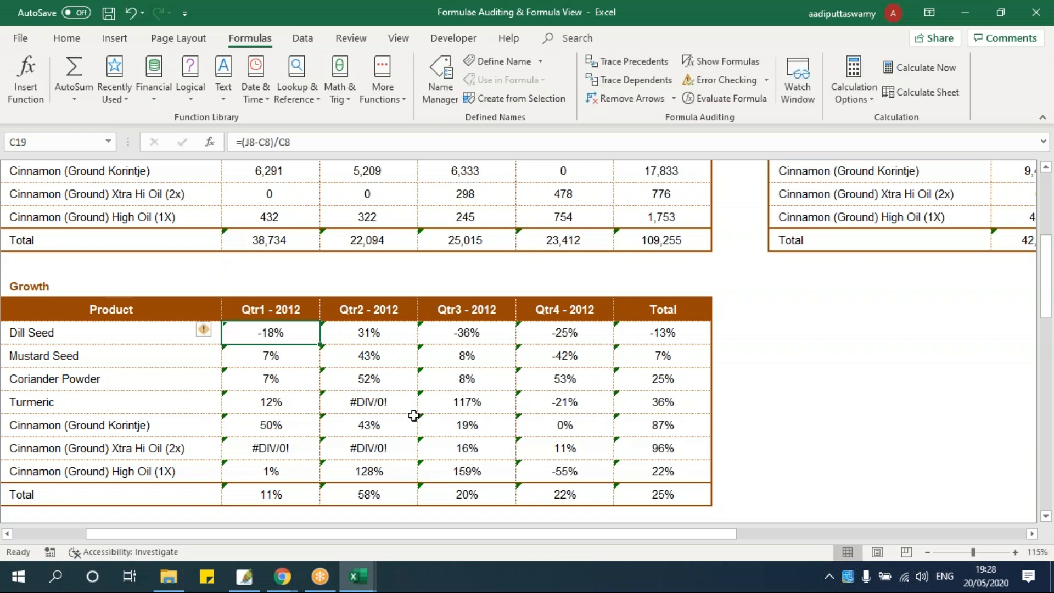
left_click(593, 425)
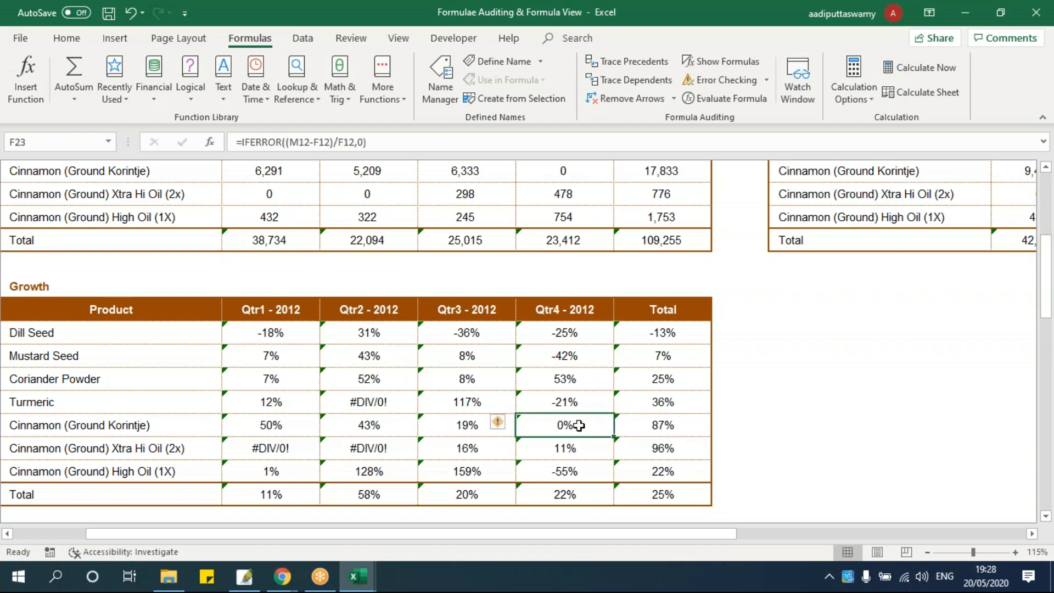
left_click(368, 402)
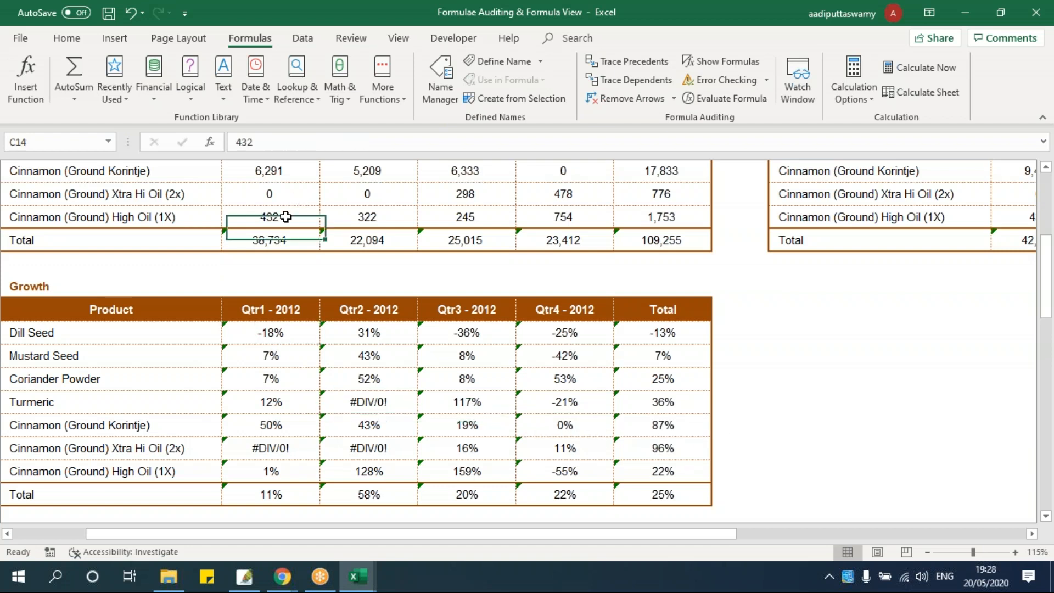
left_click(352, 385)
left_click(269, 432)
left_click(379, 444)
left_click(379, 390)
Change the Dill Seed Qtr1 - 2012 growth formula in C19 to =IFERROR((J8-C8)/C8,0)
left_click(283, 336)
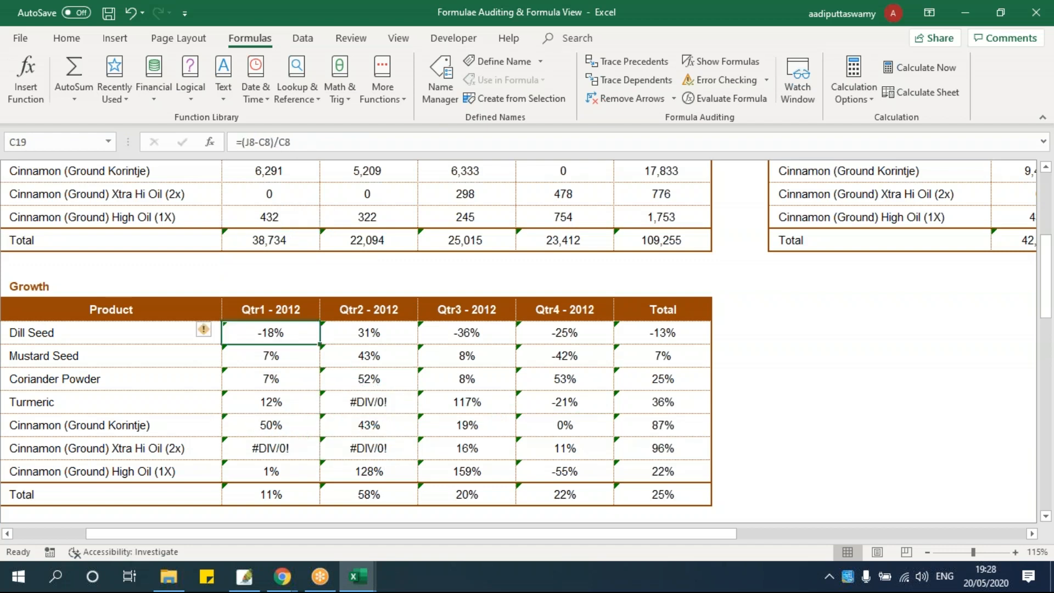
double_click(244, 335)
left_click_drag(232, 334, 405, 341)
type("=")
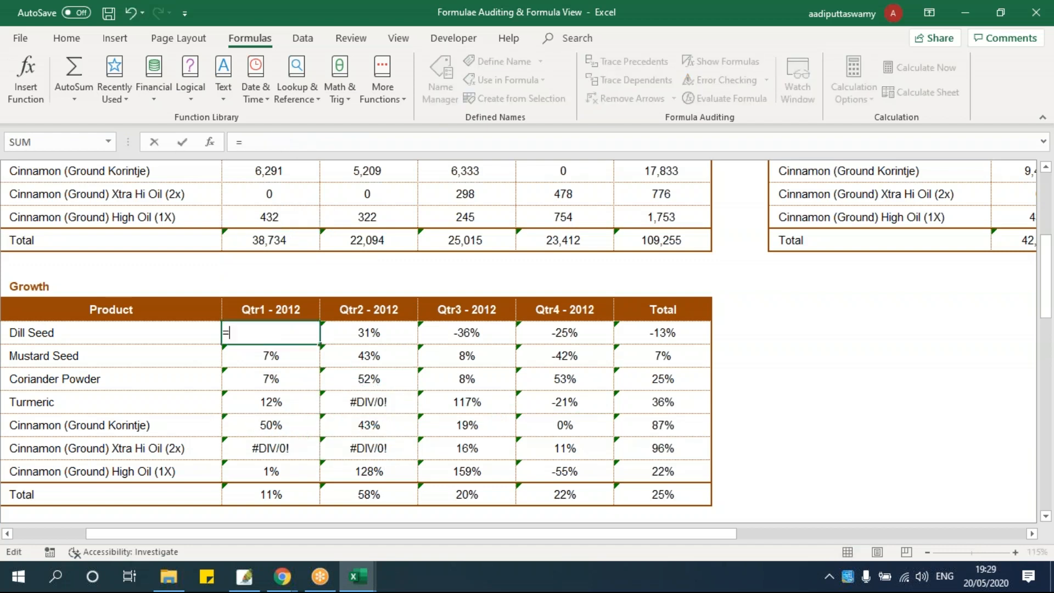
type("if")
key("Down")
key("Tab")
type("(J8-C8)/C8")
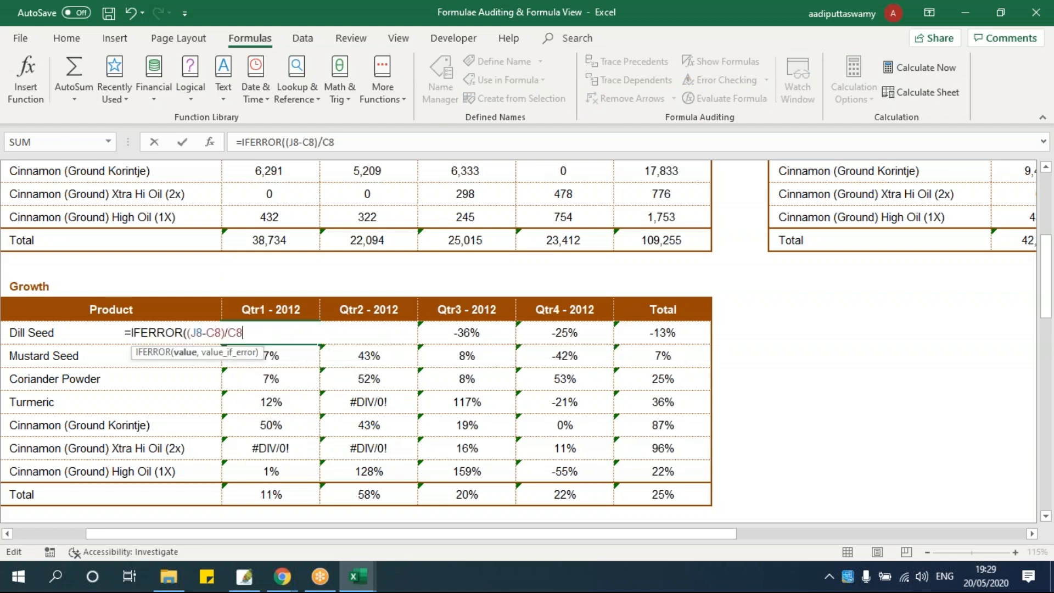
type(",0)")
key("Return")
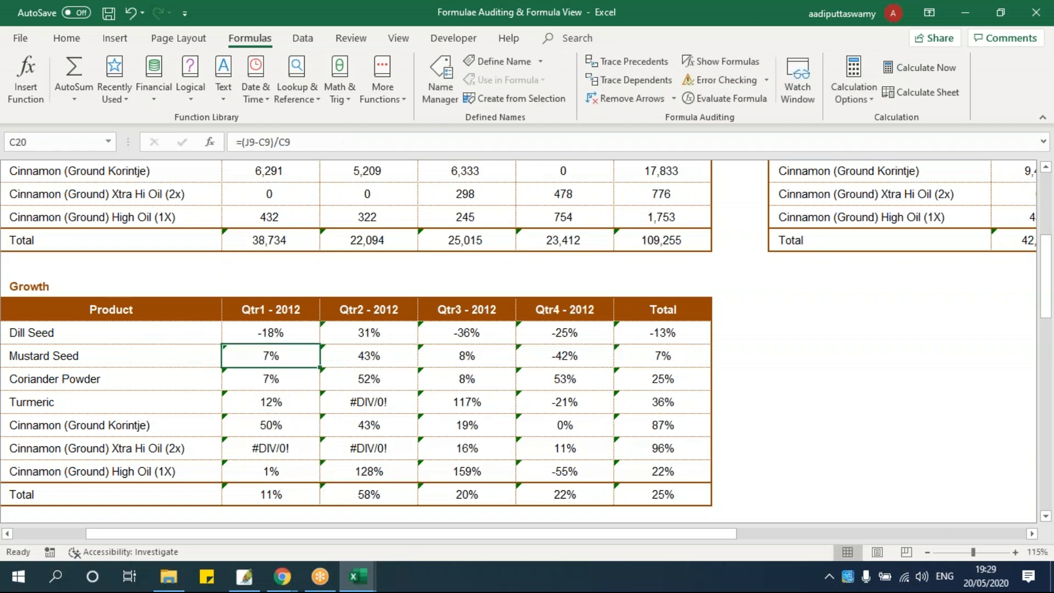
Copy C19 and paste only its formula over the whole Growth table, C19:G26
key("Up")
key("ctrl+shift+Right")
key("ctrl+shift+Down")
key("Up")
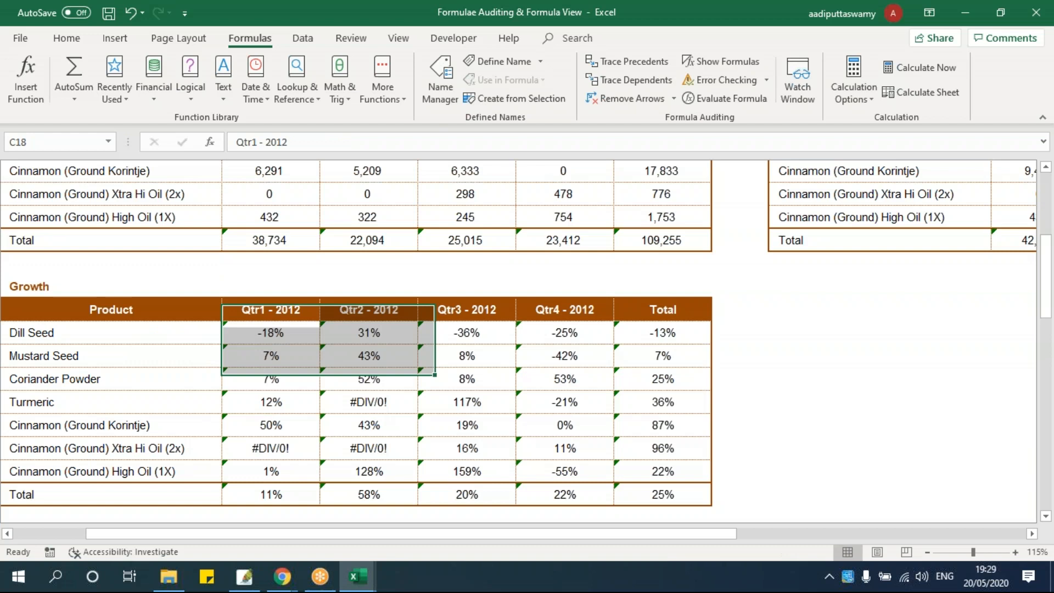
key("Down")
key("ctrl+c")
key("ctrl+shift+Right")
key("ctrl+shift+Down")
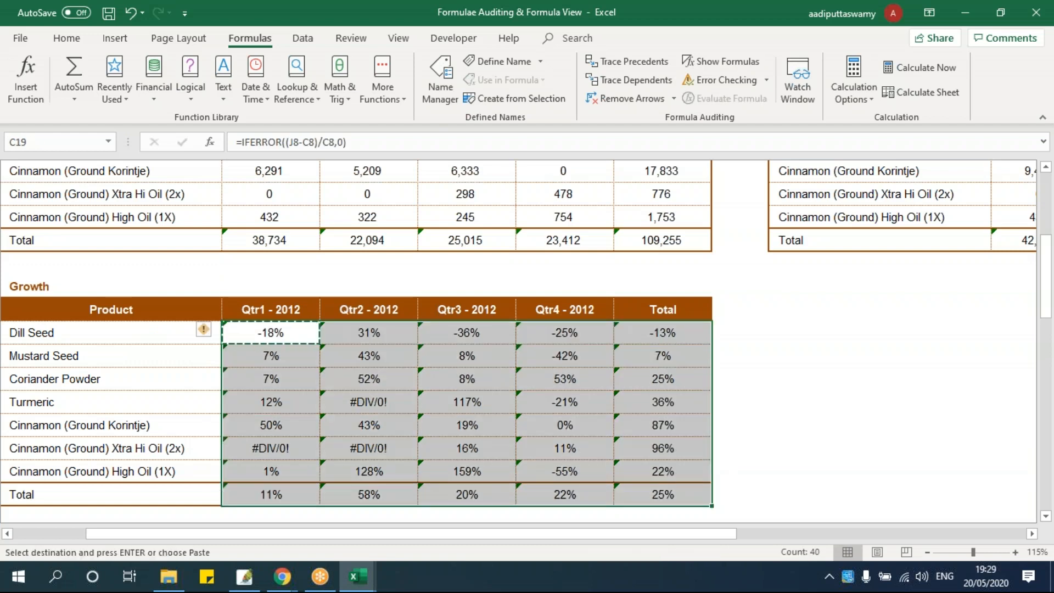
key("ctrl+alt+v")
key("f")
key("Return")
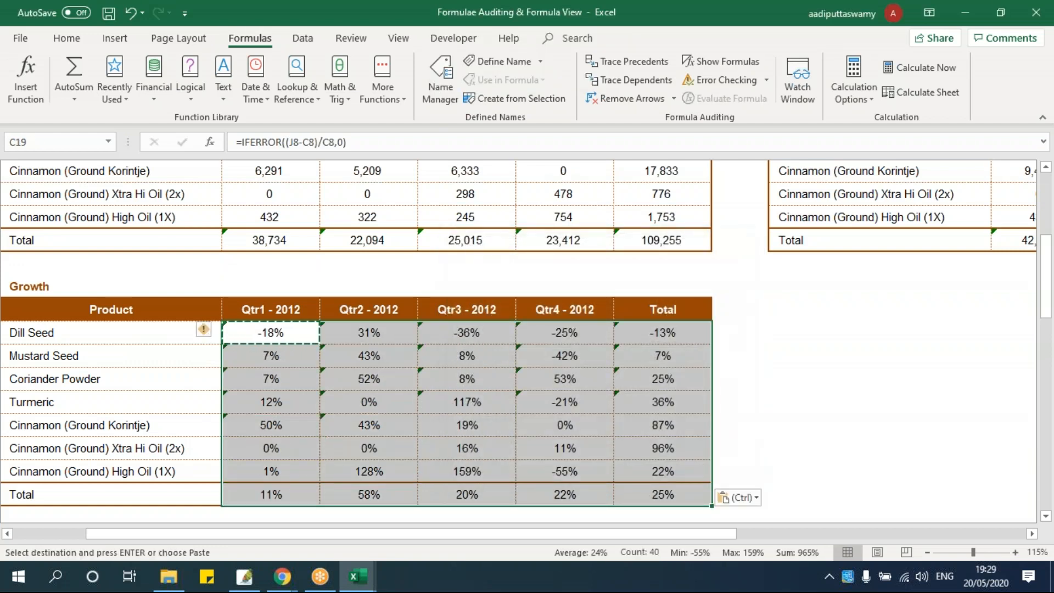
key("Escape")
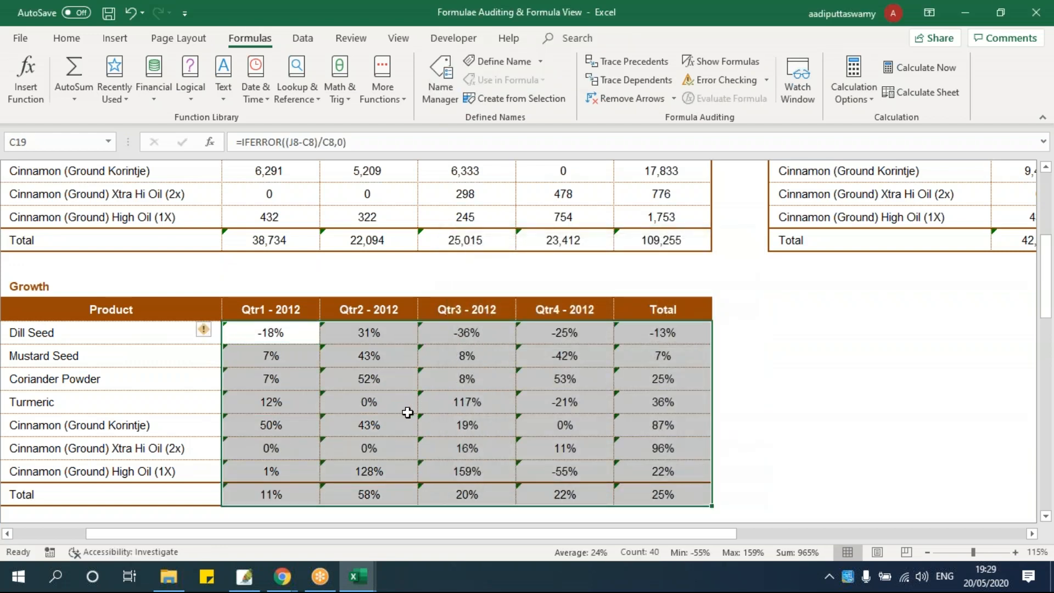
Set the Qtr2 - 2011 value of Cinnamon (Ground) High Oil (1X), D14, to 0 and check its growth cell D25
left_click(381, 216)
type("0")
left_click(398, 403)
left_click(390, 472)
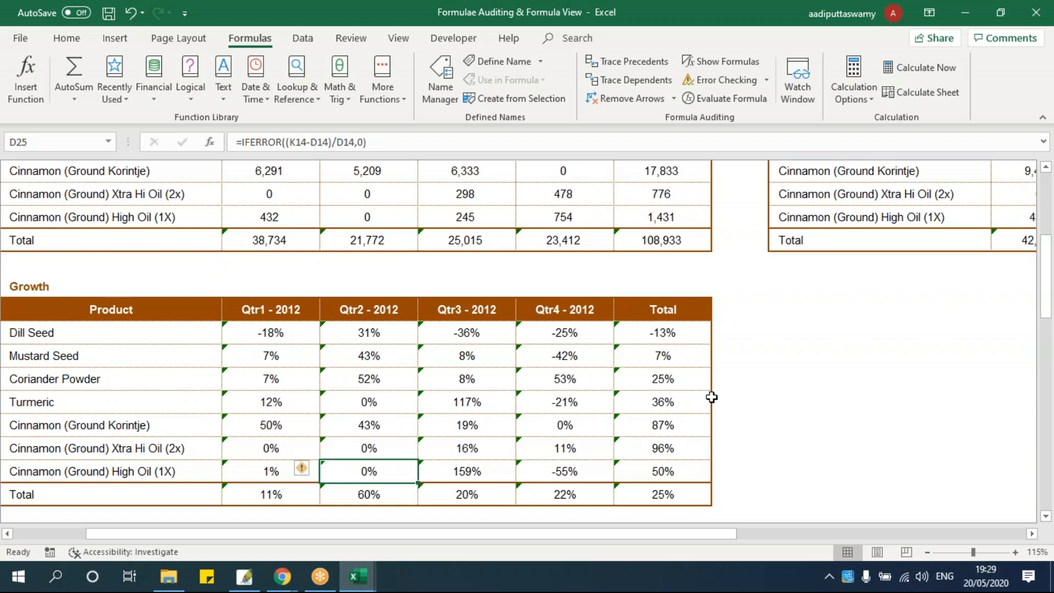
Go to the Using Watch Window sheet, select the Dill Seed Qtr4 - 2011 cell F8, and jump to cell F75
scroll(712, 399, "up", 4)
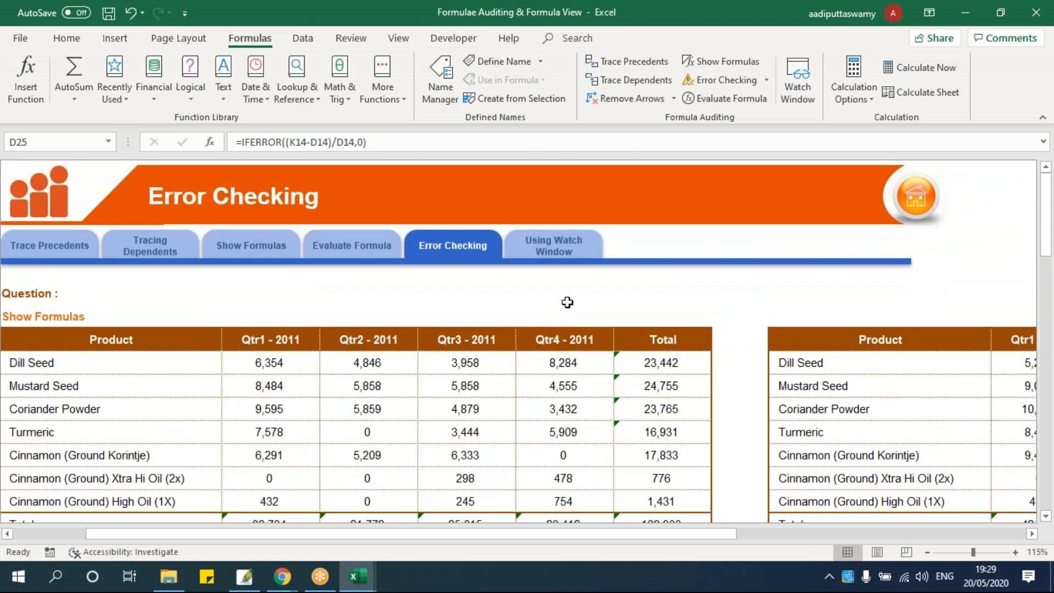
left_click(549, 253)
left_click(500, 415)
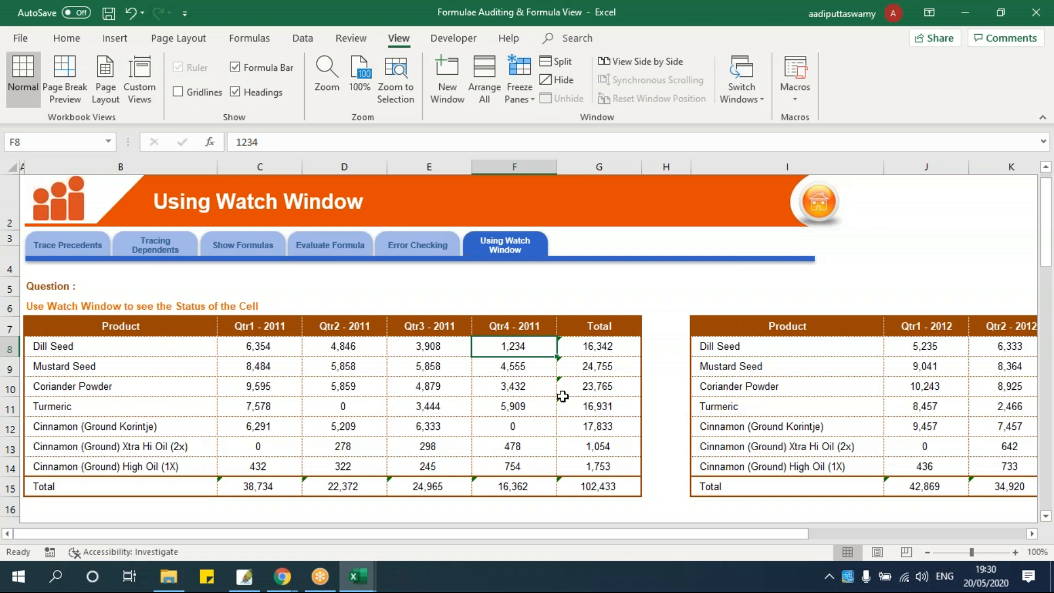
left_click(59, 144)
key("BackSpace")
type("75")
key("Return")
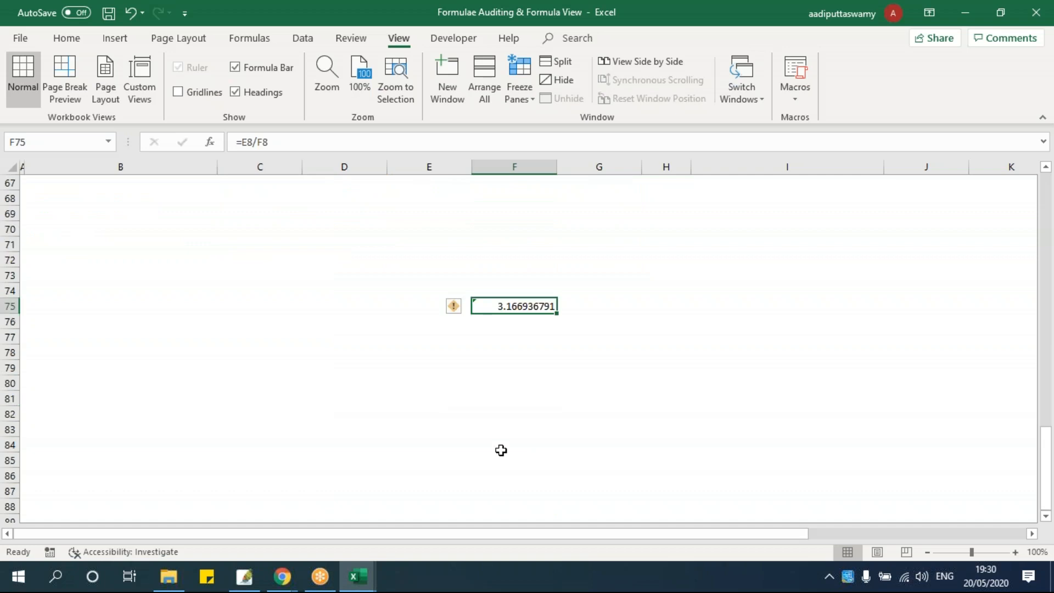
Open the Watch Window beside the data and add a watch on cell F75 of sheet wks6
left_click(251, 38)
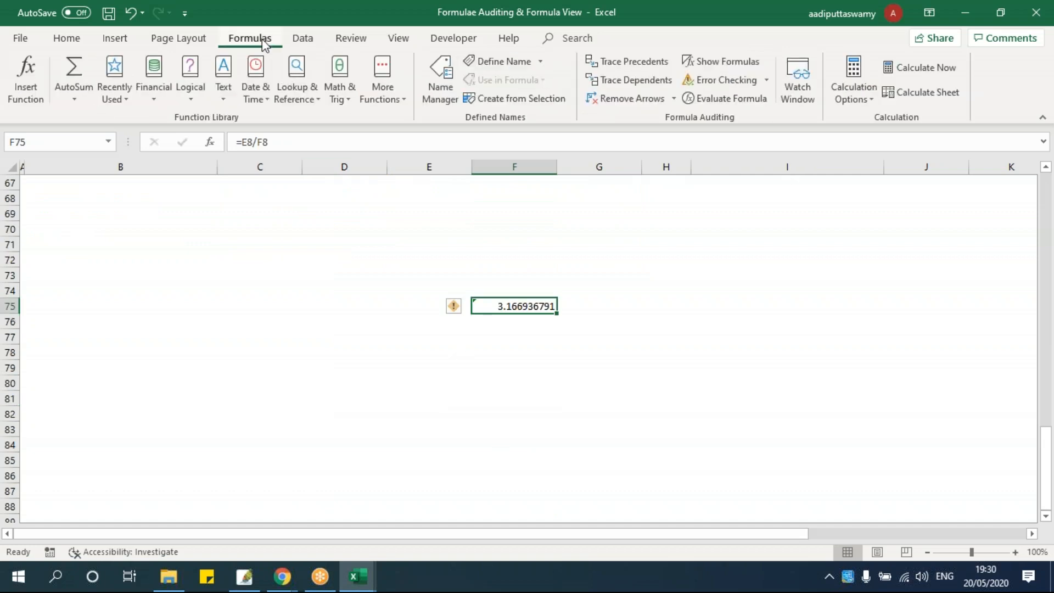
left_click(802, 91)
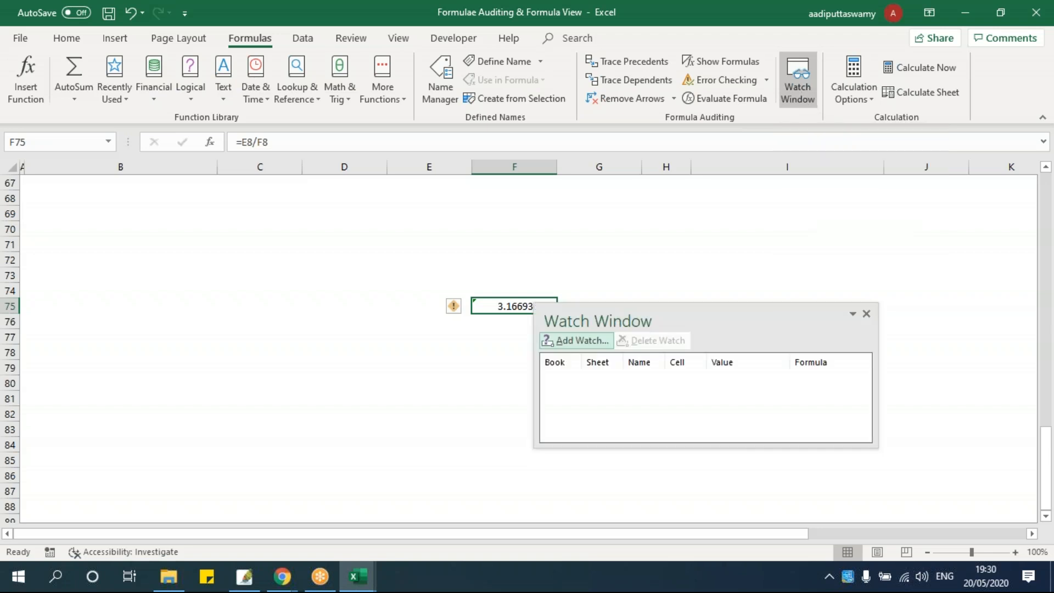
left_click_drag(731, 312, 831, 200)
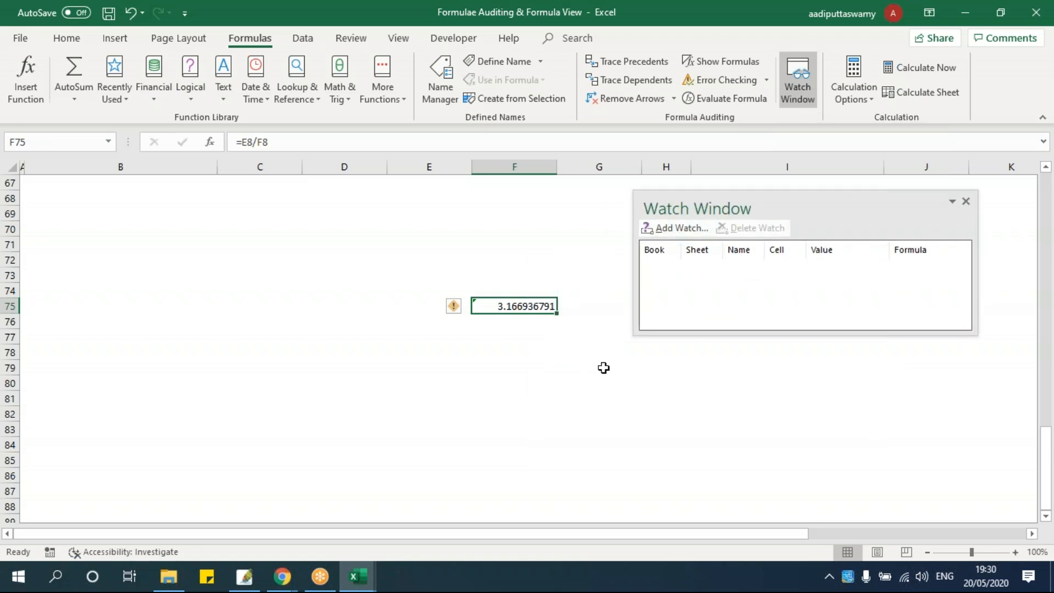
left_click(675, 228)
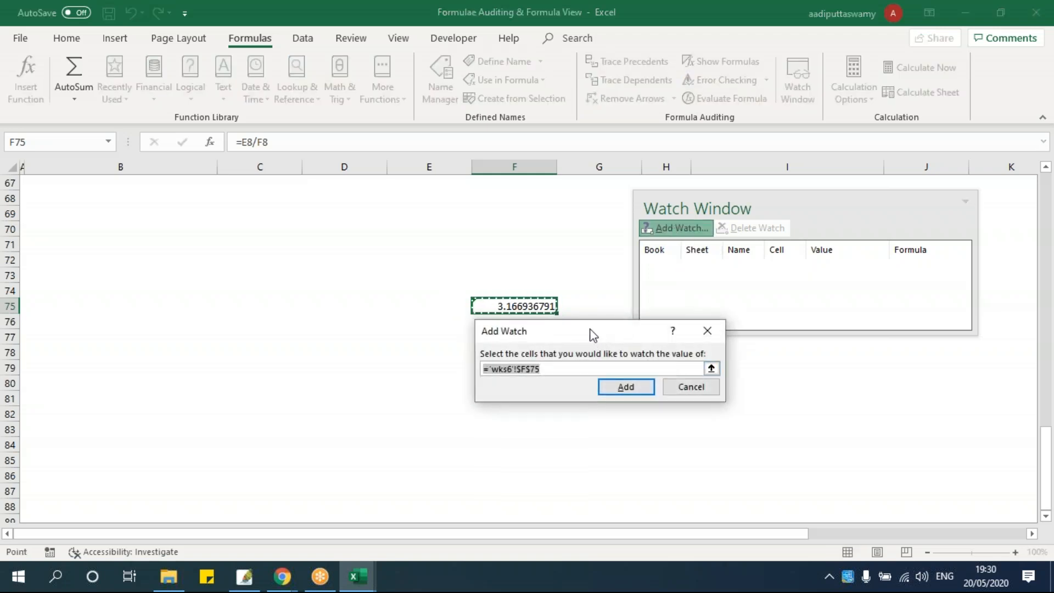
left_click_drag(590, 330, 772, 280)
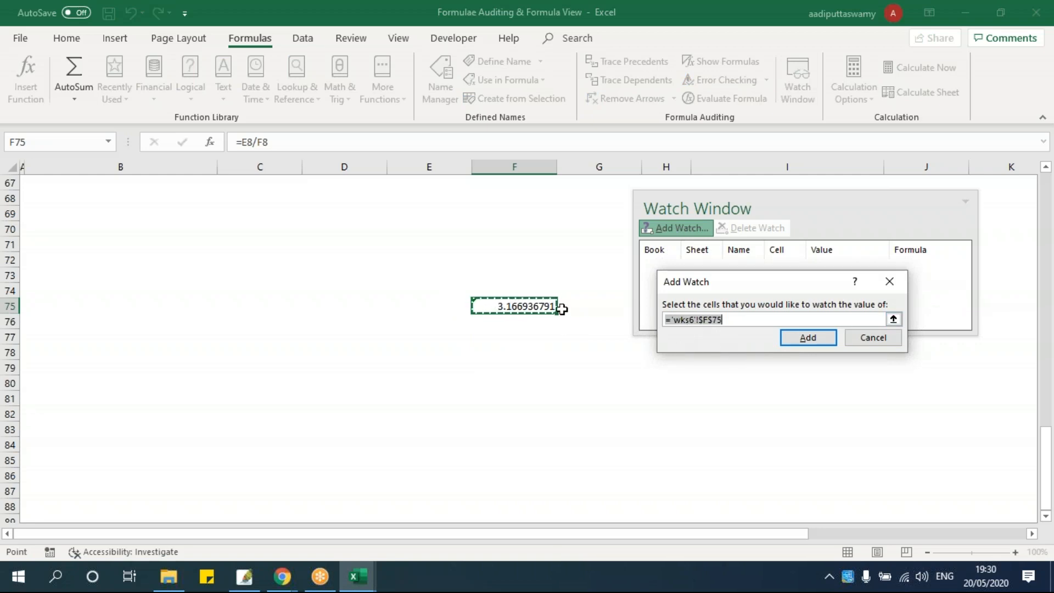
left_click(798, 341)
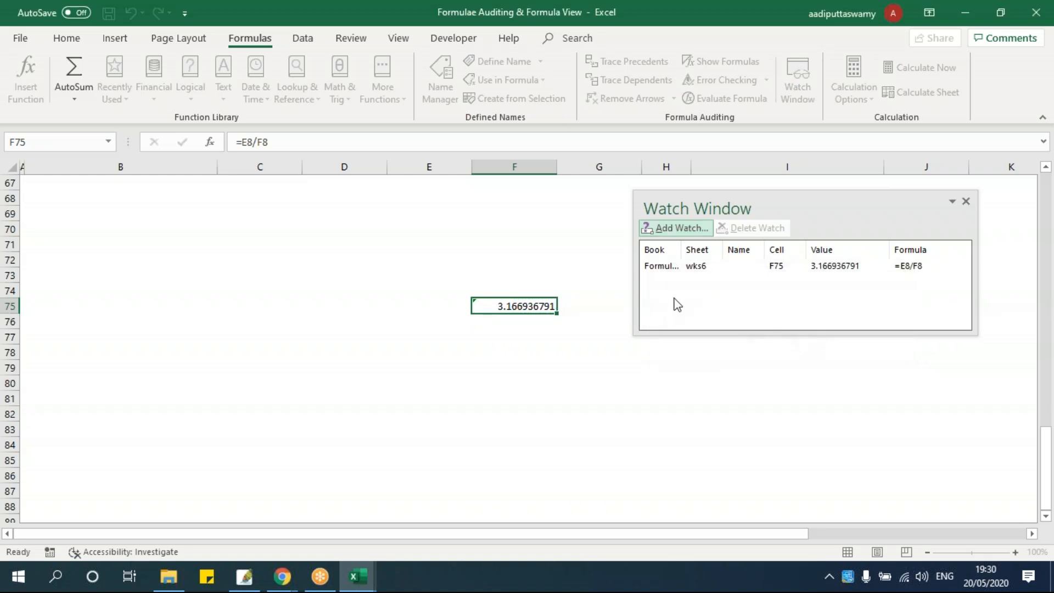
Widen the Book column in the Watch Window and review the F75 watch entry across to its formula
left_click_drag(682, 251, 718, 282)
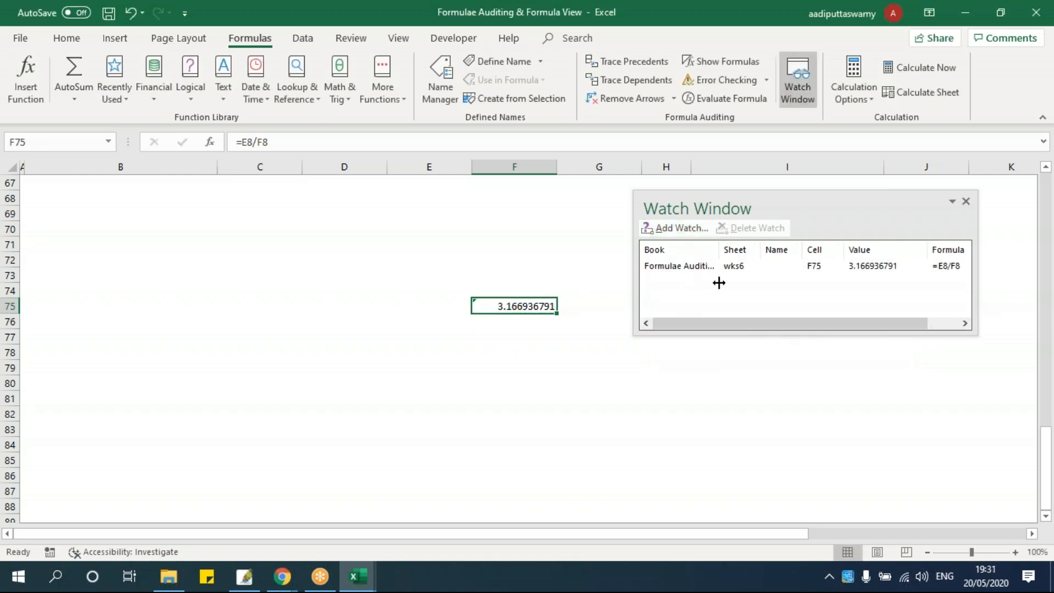
left_click(669, 266)
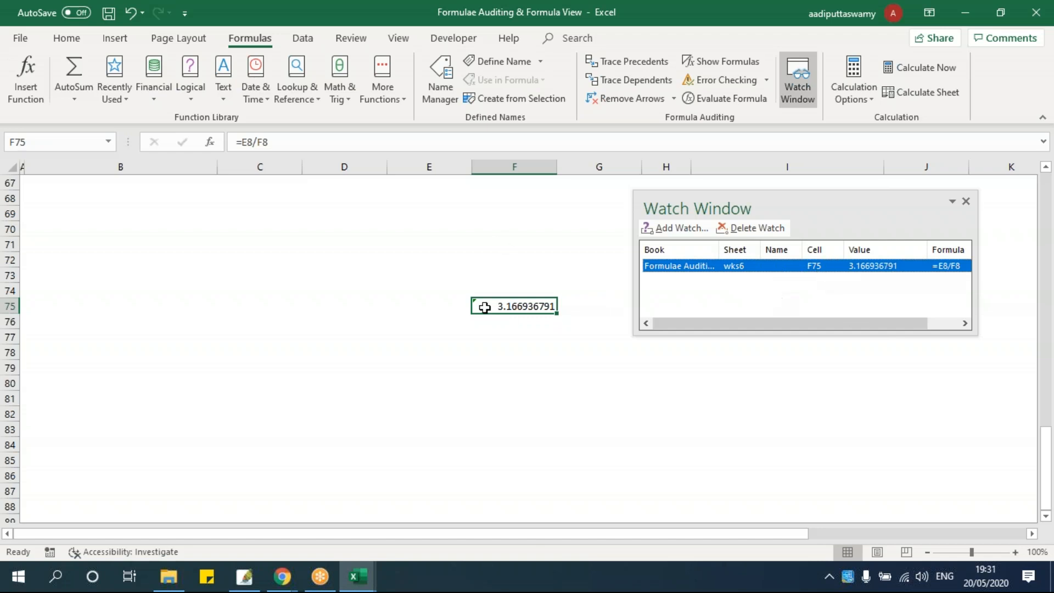
left_click_drag(869, 330, 949, 324)
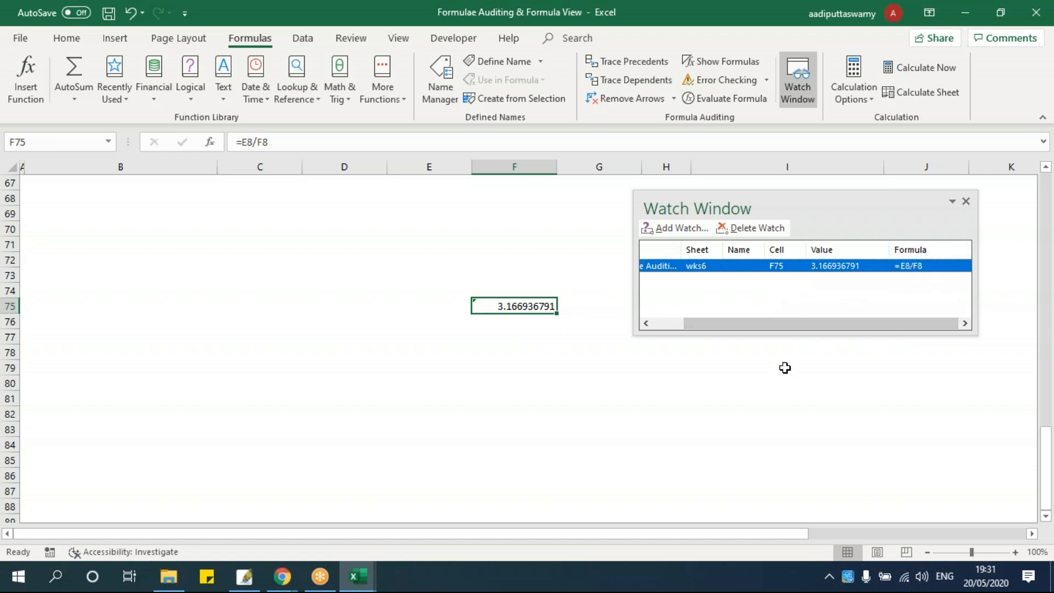
Set the Dill Seed Qtr3 - 2011 value, E8, to 6789 and its Qtr4 - 2011 value, F8, to 9886
scroll(685, 423, "up", 12)
scroll(685, 424, "up", 10)
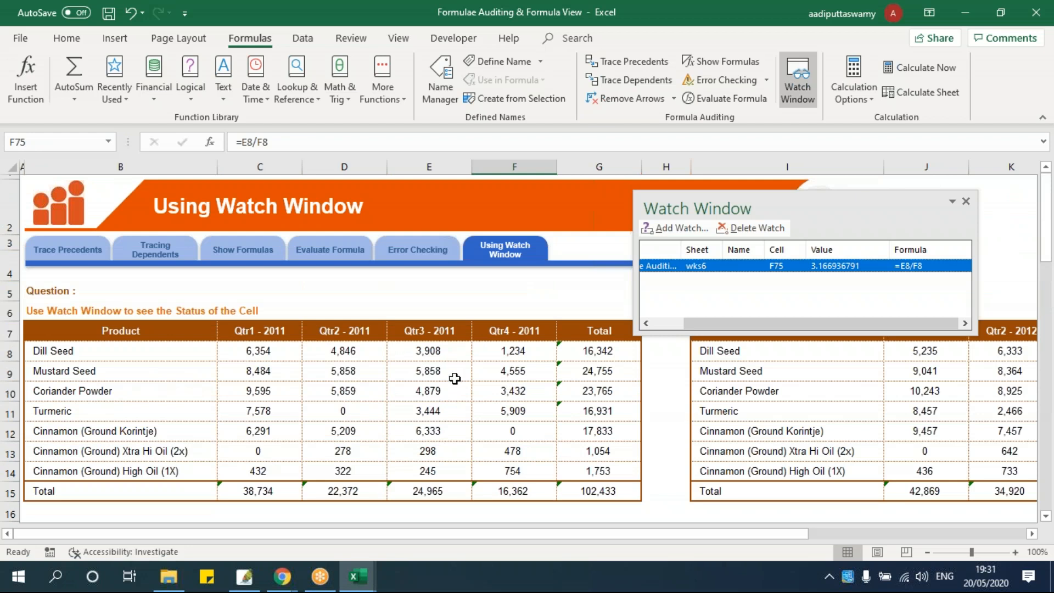
left_click(439, 354)
type("6789")
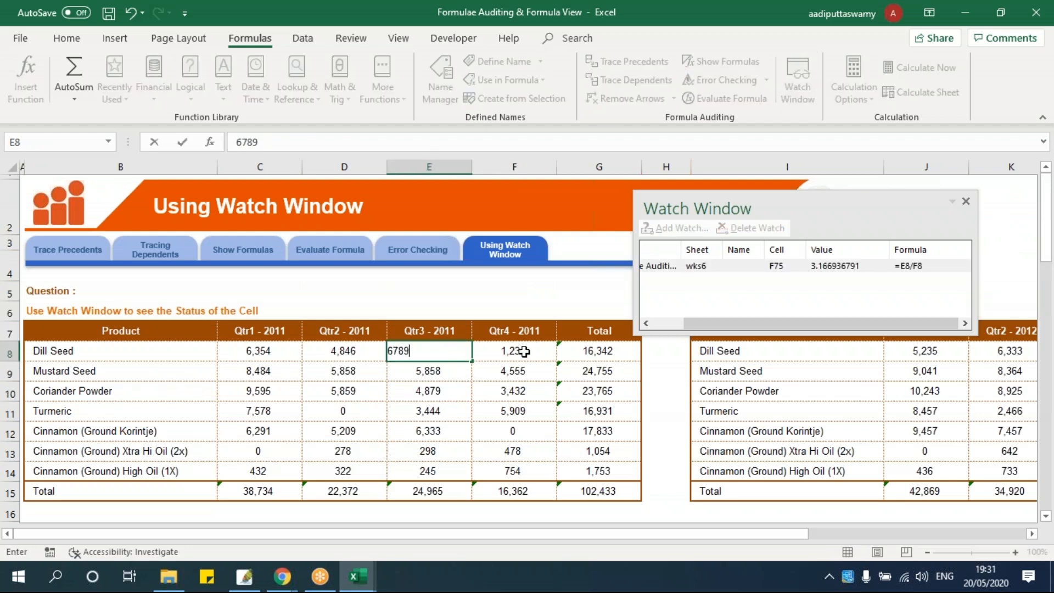
key("Tab")
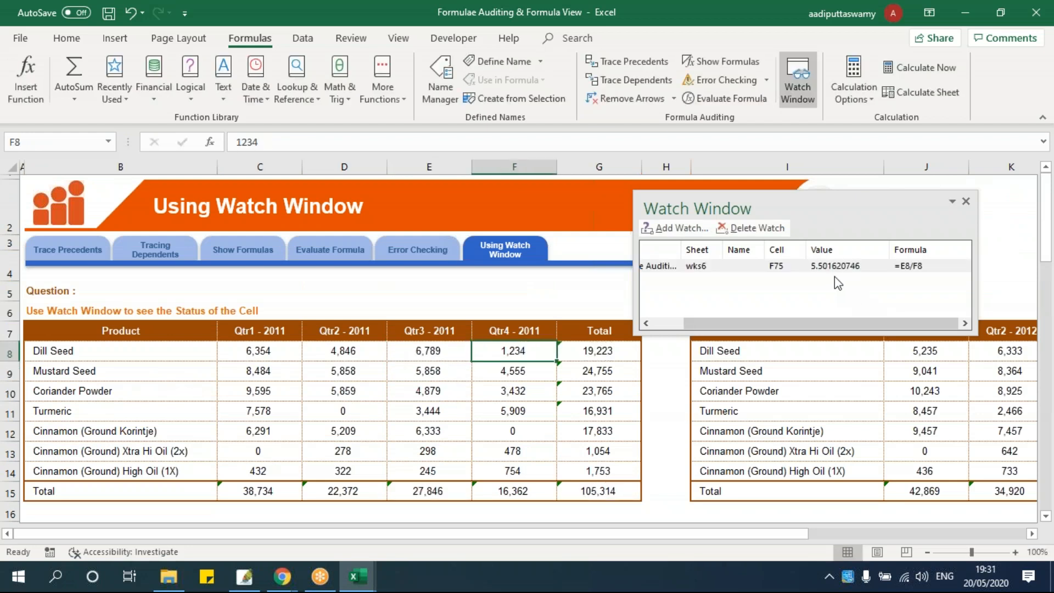
type("9886")
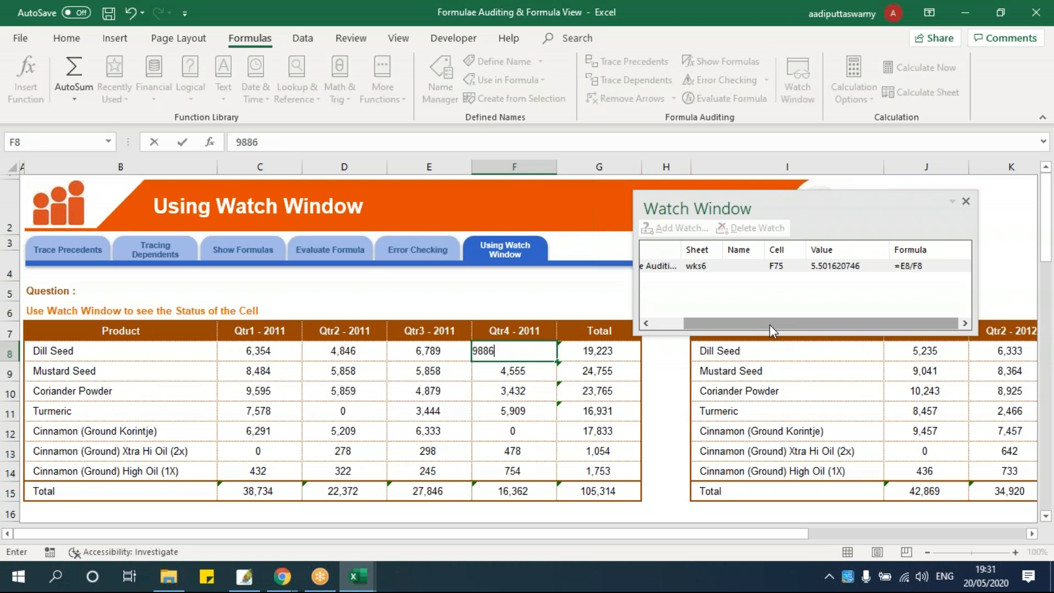
type("5")
key("BackSpace")
key("Return")
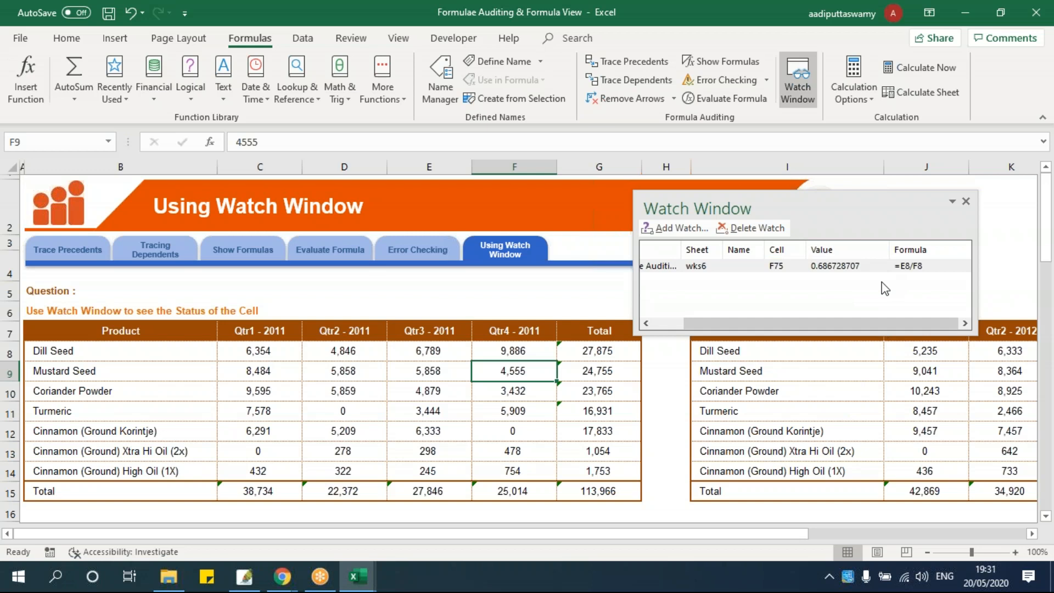
Review the F75 watch entry from its Book column, close the Watch Window, and select the Mustard Seed total G9
left_click_drag(720, 321, 654, 329)
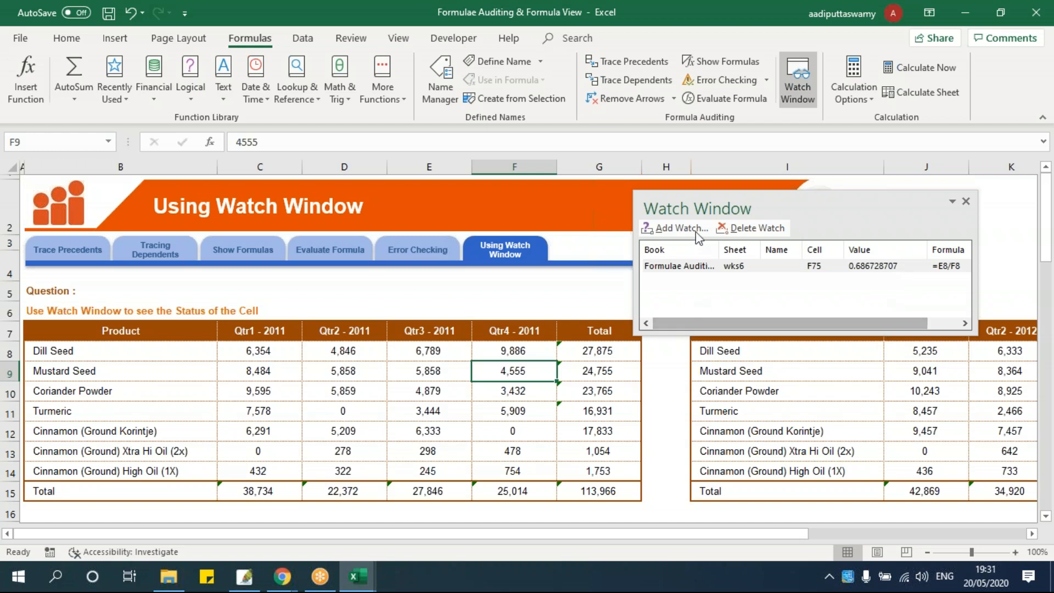
mouse_move(813, 213)
left_mouse_down()
mouse_move(822, 197)
mouse_move(823, 228)
left_mouse_up()
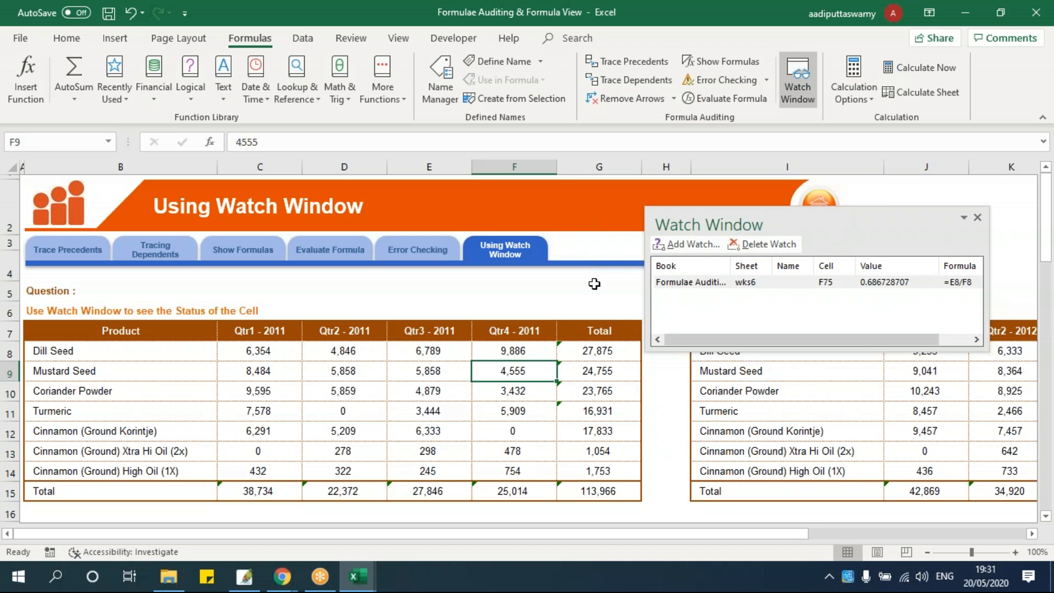
left_click(978, 217)
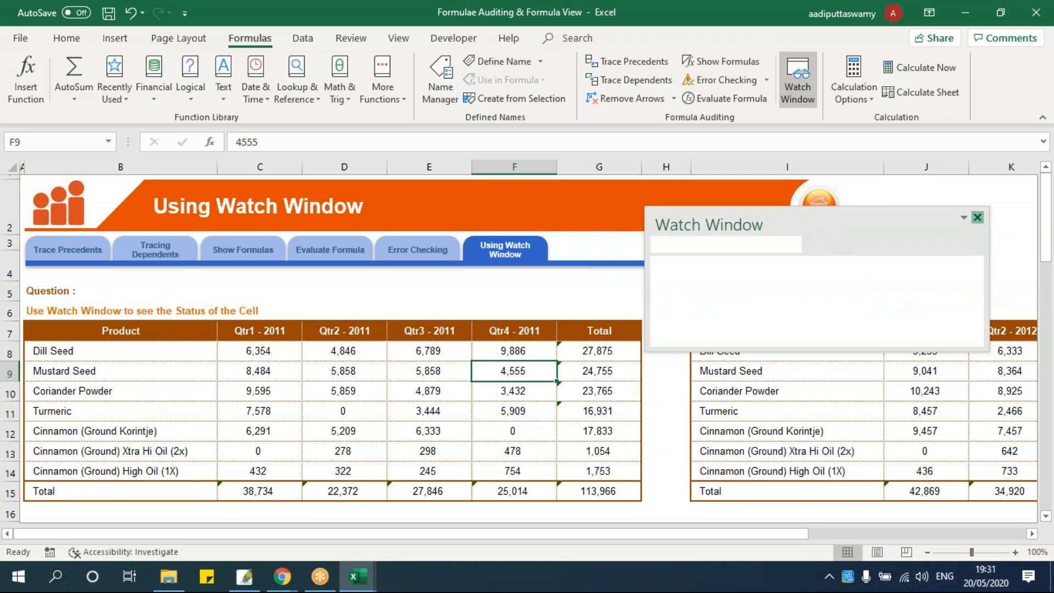
left_click(567, 365)
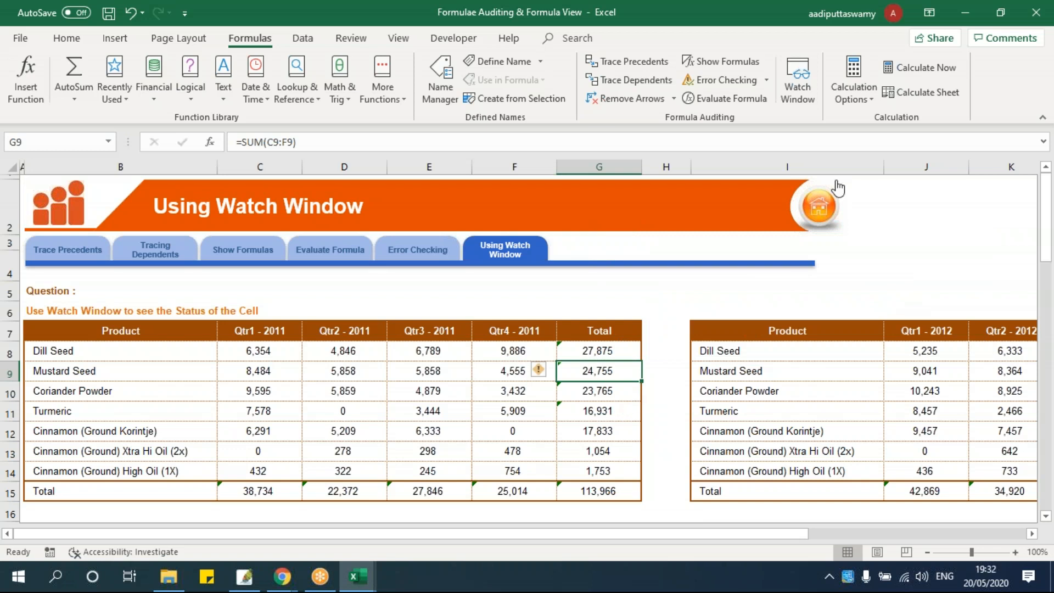
Review the available calculation options without changing the current mode
left_click(859, 105)
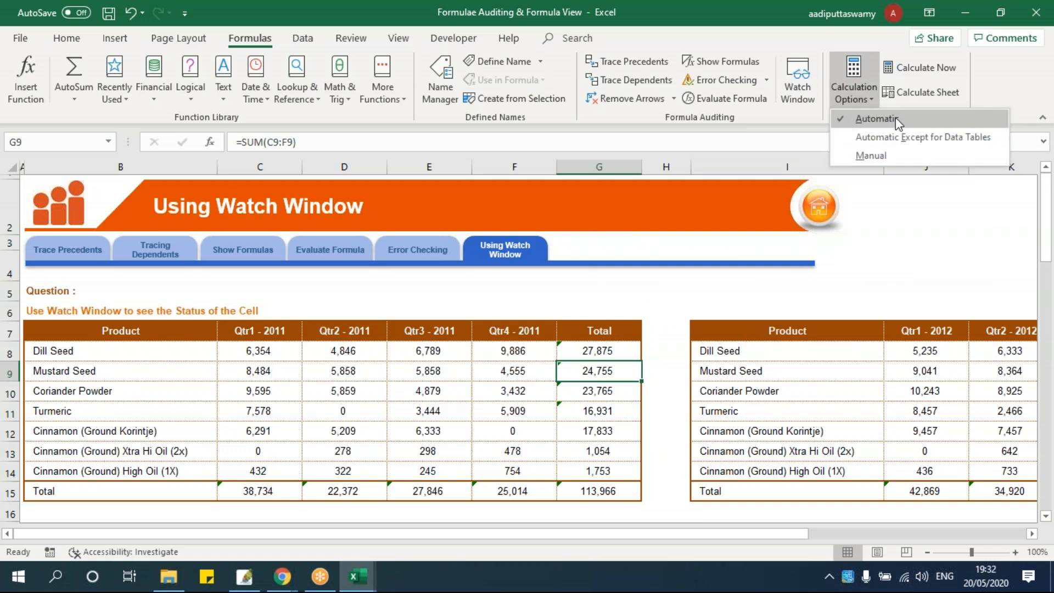
left_click(728, 271)
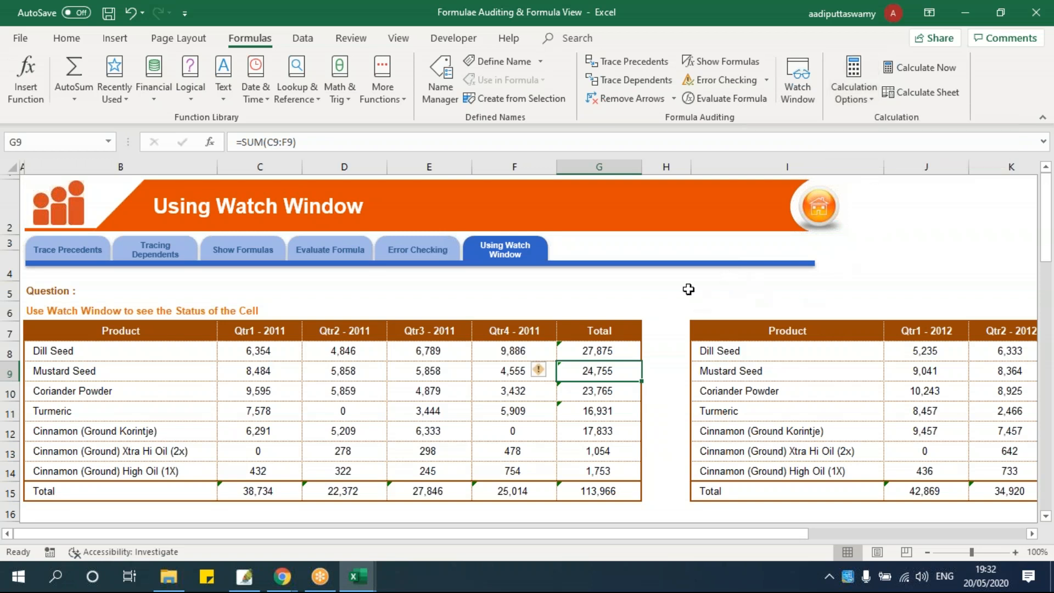
left_click(675, 294)
left_click(848, 93)
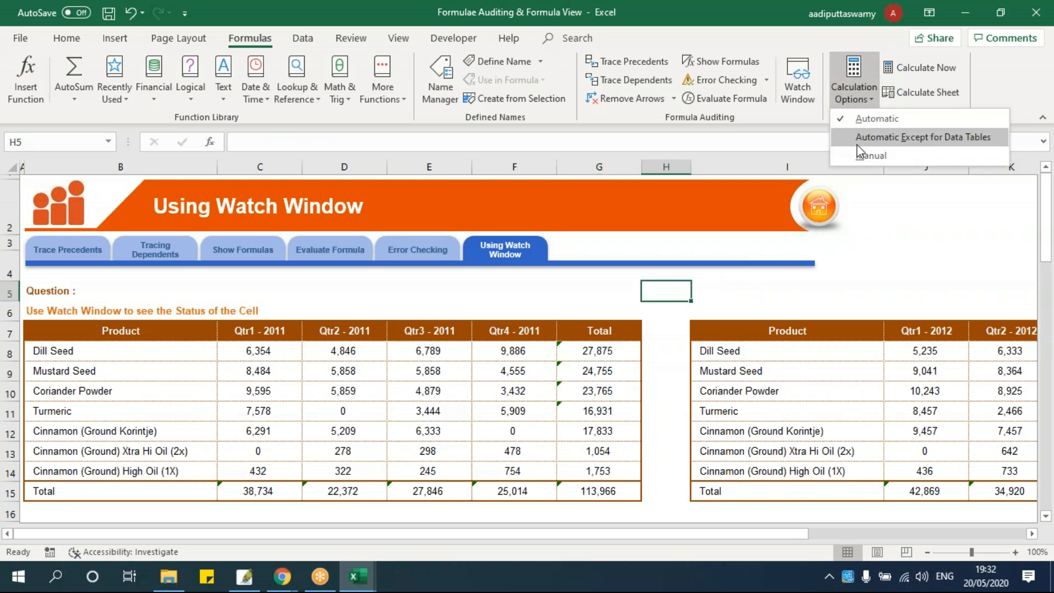
left_click(658, 292)
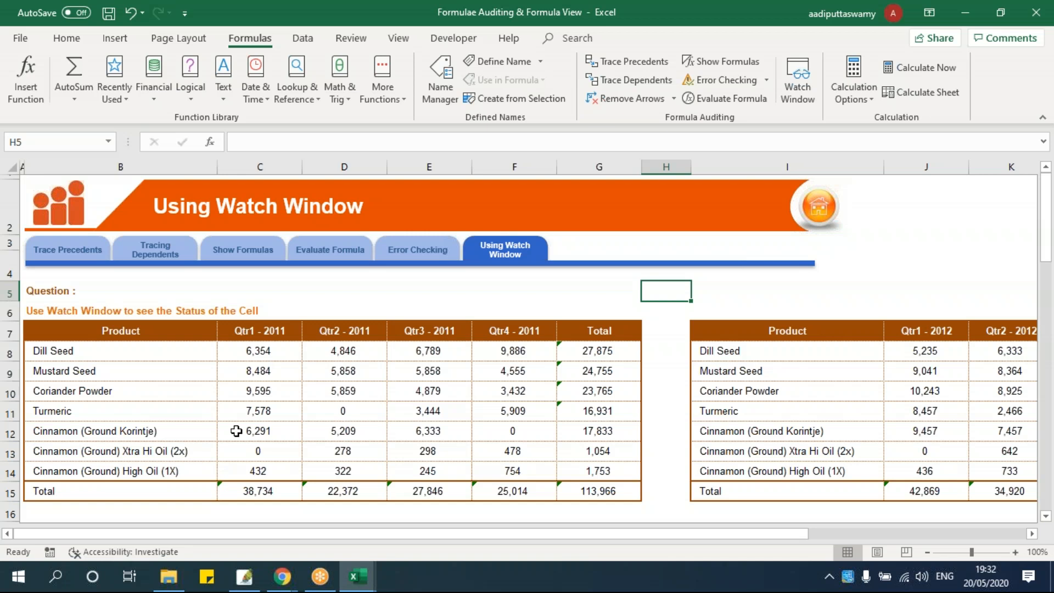
Create a new blank workbook, enlarge its view, and enter =RANDBETWEEN(10,200) in cell C3
key("ctrl+n")
left_click(247, 245)
scroll(352, 352, "up", 6)
left_click(291, 262)
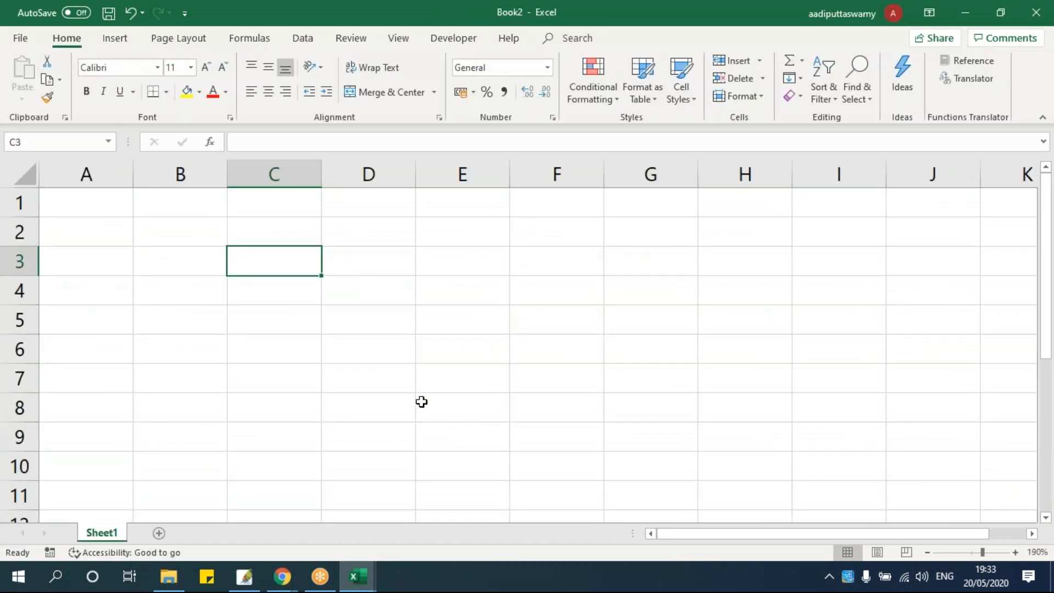
type("=ra")
key("Down")
key("Down")
key("Tab")
type("10,200")
key("Return")
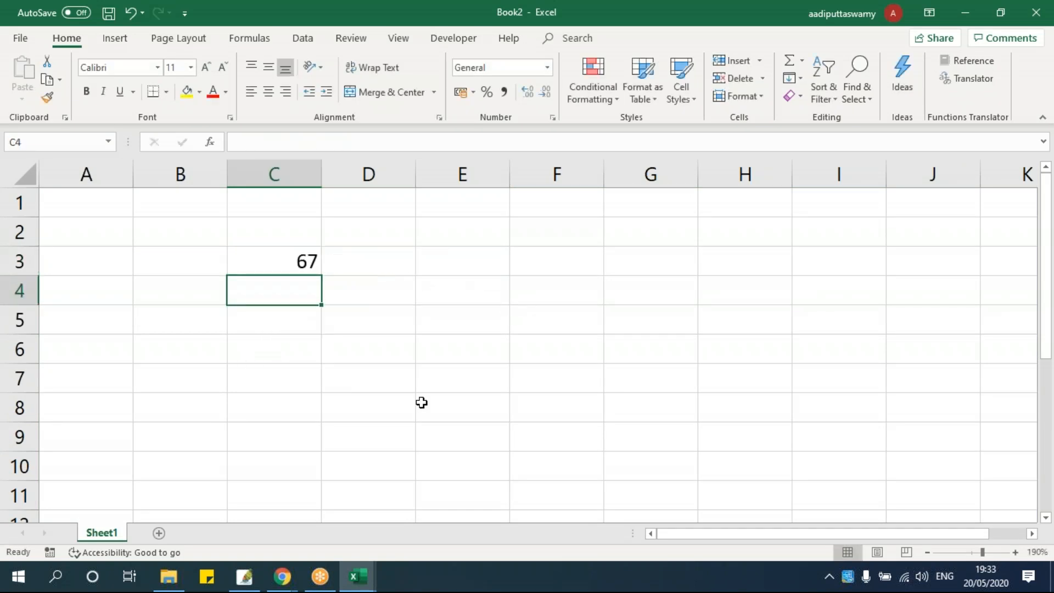
Fill the random number formula from C3 down to C9 and select the filled range
left_click(306, 259)
left_click_drag(322, 275, 320, 447)
left_click(439, 291)
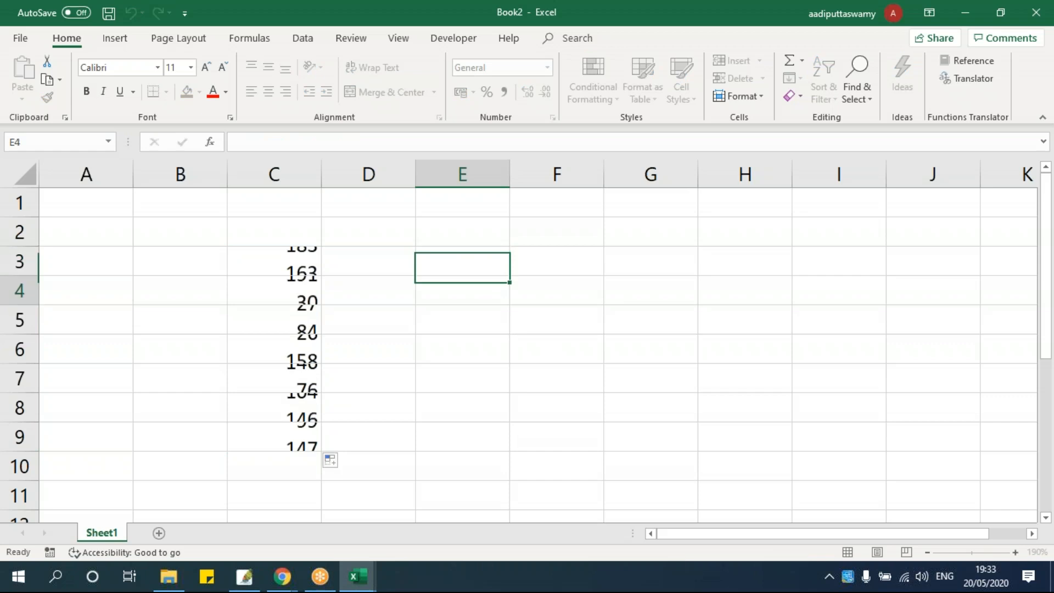
left_click_drag(308, 262, 318, 447)
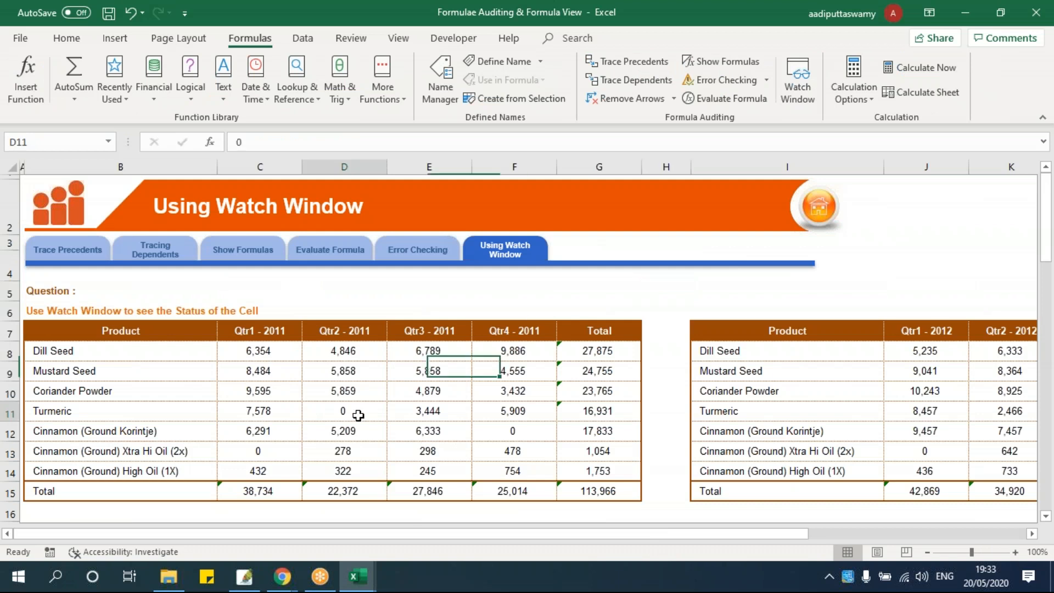
Return to the Formulae Auditing & Formula View workbook and examine the 2011 Total row and the Qtr1 - 2011 values feeding C15
scroll(358, 416, "down", 1)
left_click(352, 440)
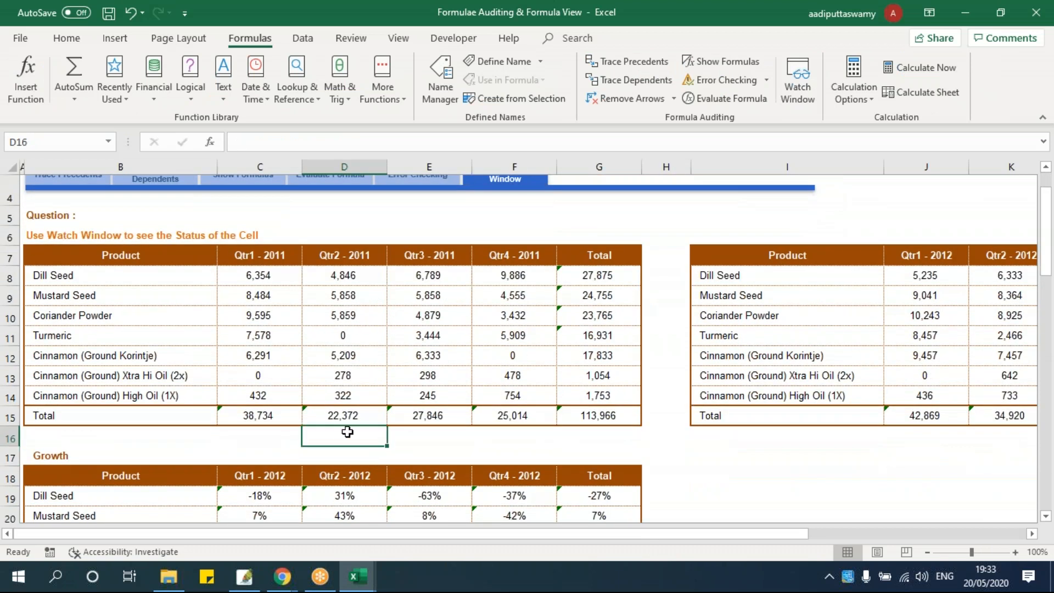
key("Down")
left_click_drag(292, 418, 583, 415)
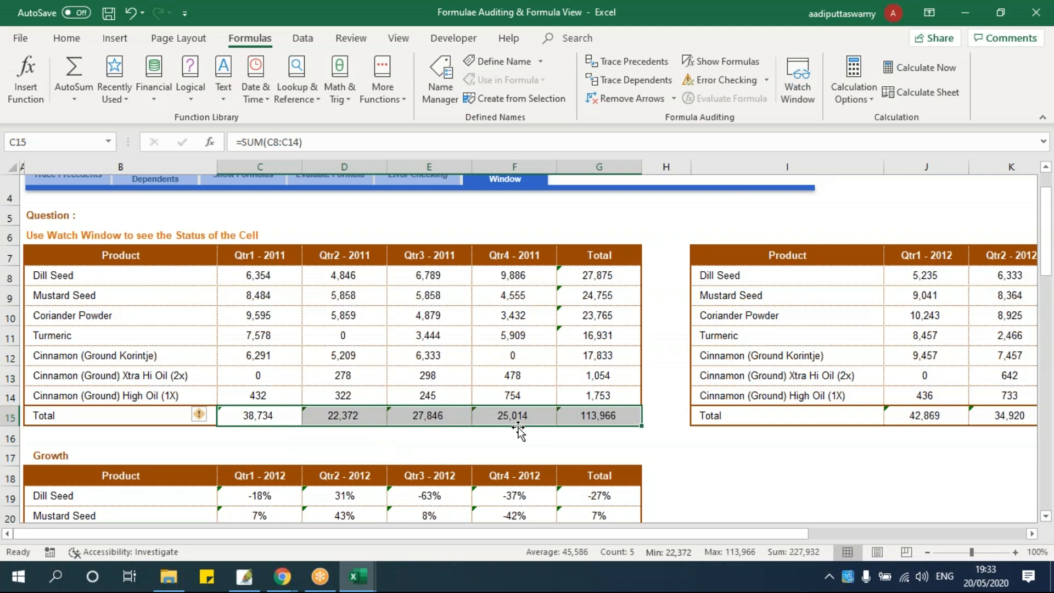
left_click_drag(281, 276, 291, 392)
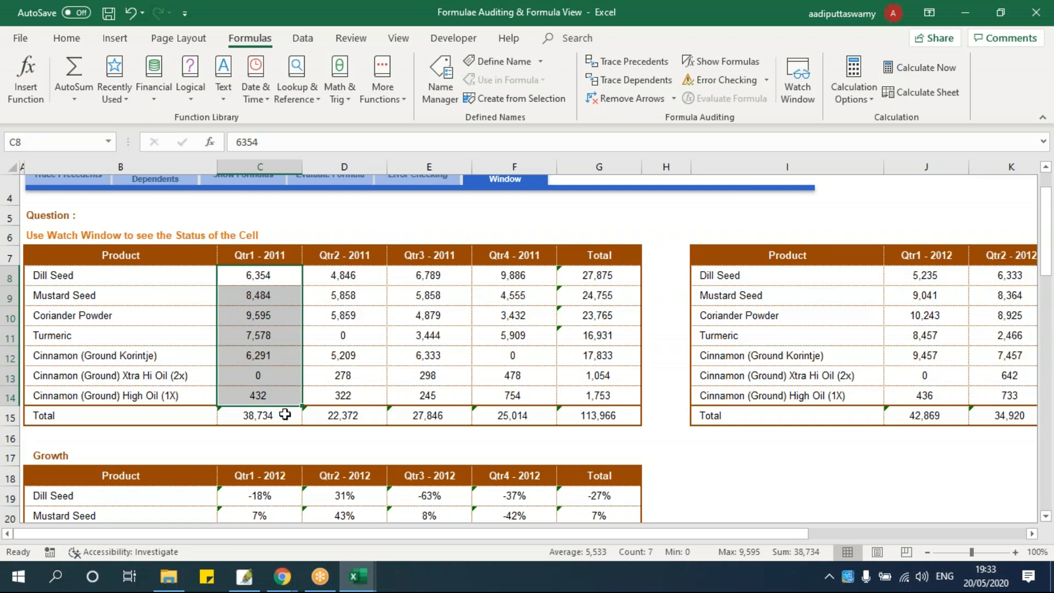
left_click(283, 415)
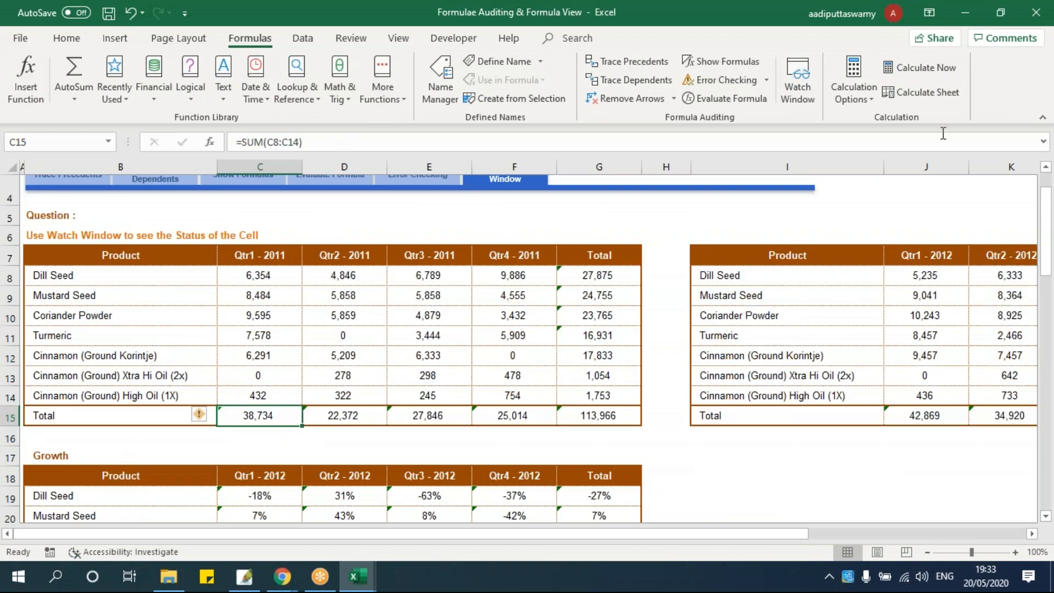
Set the calculation mode to Manual and check the same option in the Book2 workbook
left_click(854, 97)
left_click(860, 149)
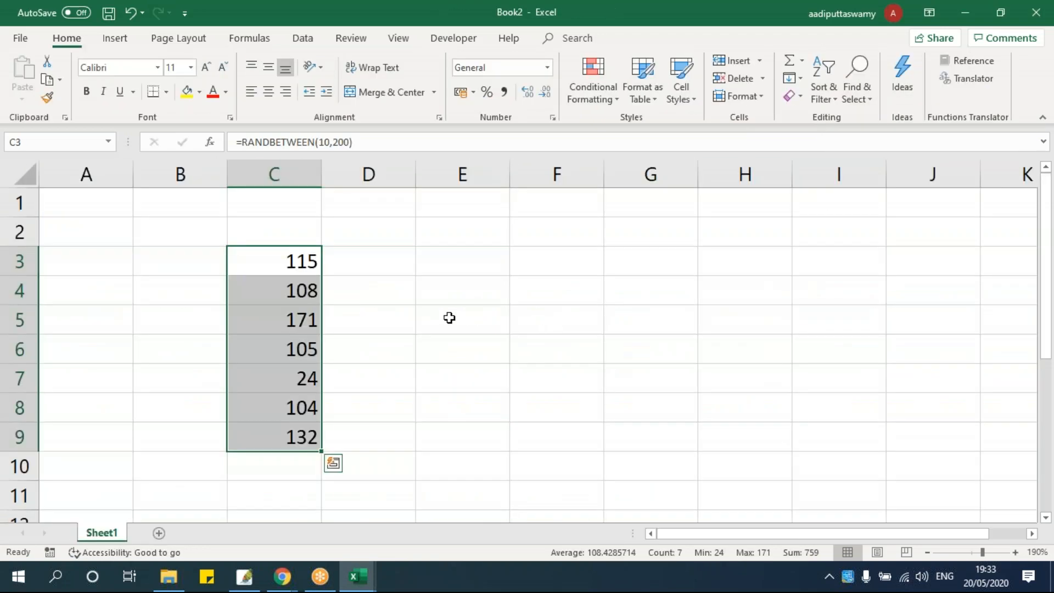
left_click(447, 318)
left_click(295, 256)
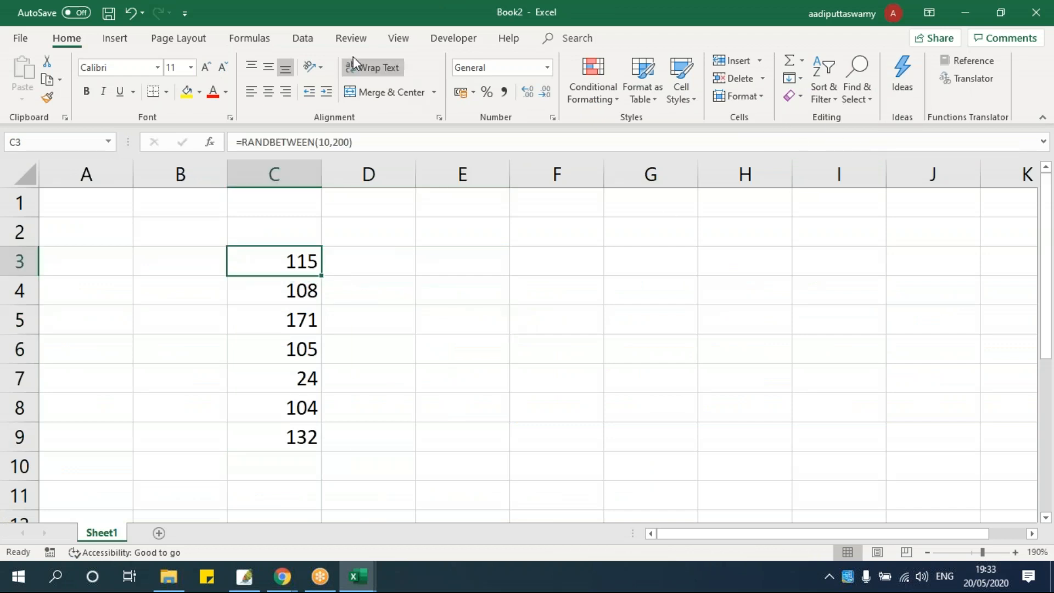
left_click(263, 39)
left_click(855, 101)
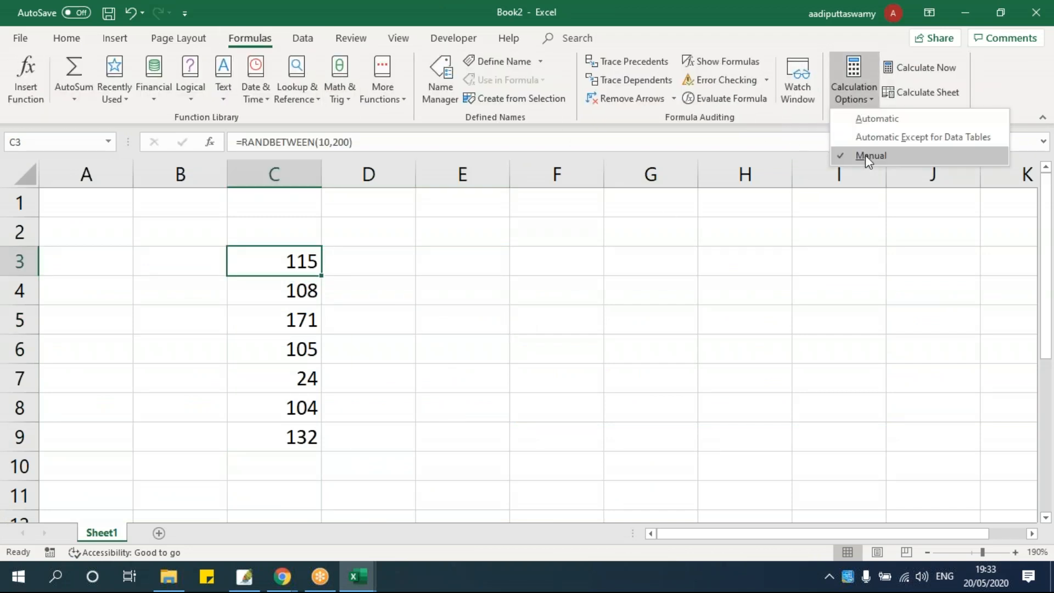
left_click(871, 156)
left_click(337, 367)
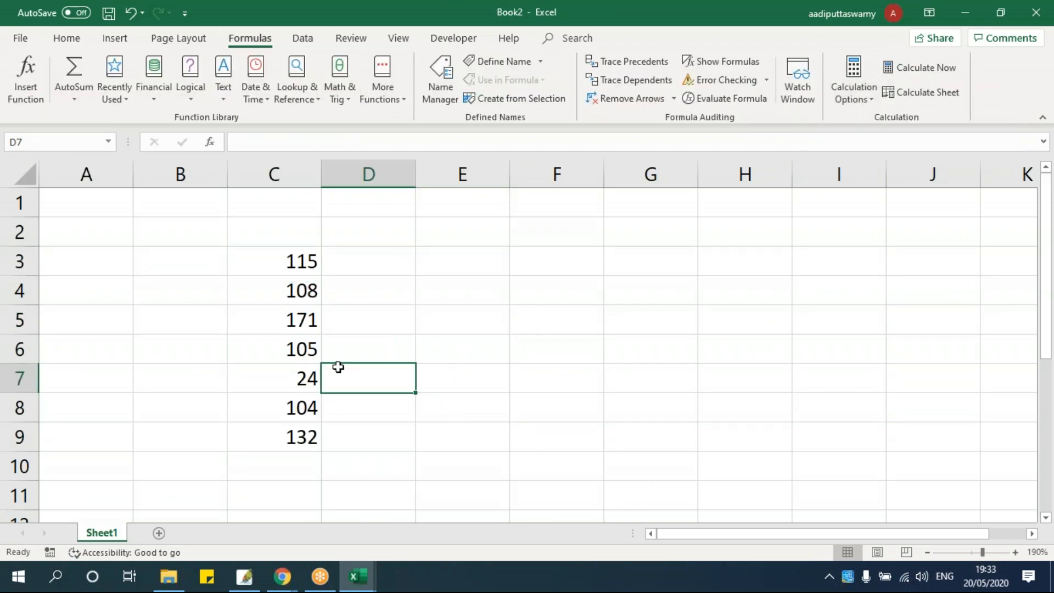
Test whether the random numbers recalculate by opening and committing the empty cell E3, and inspect the formula in C4
double_click(470, 269)
left_click(456, 287)
double_click(449, 260)
left_click(455, 291)
left_click(453, 268)
double_click(453, 266)
key("Return")
key("Left")
key("Left")
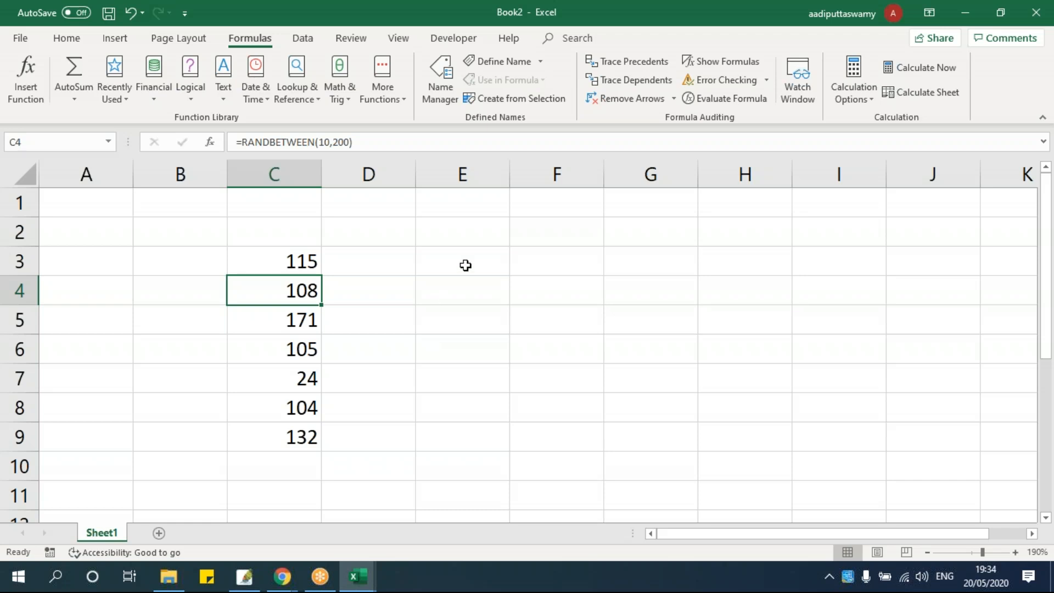
Add the note F9 in cell F2 and its description Refresh in cell G2
left_click(543, 251)
left_click(591, 240)
type("F9")
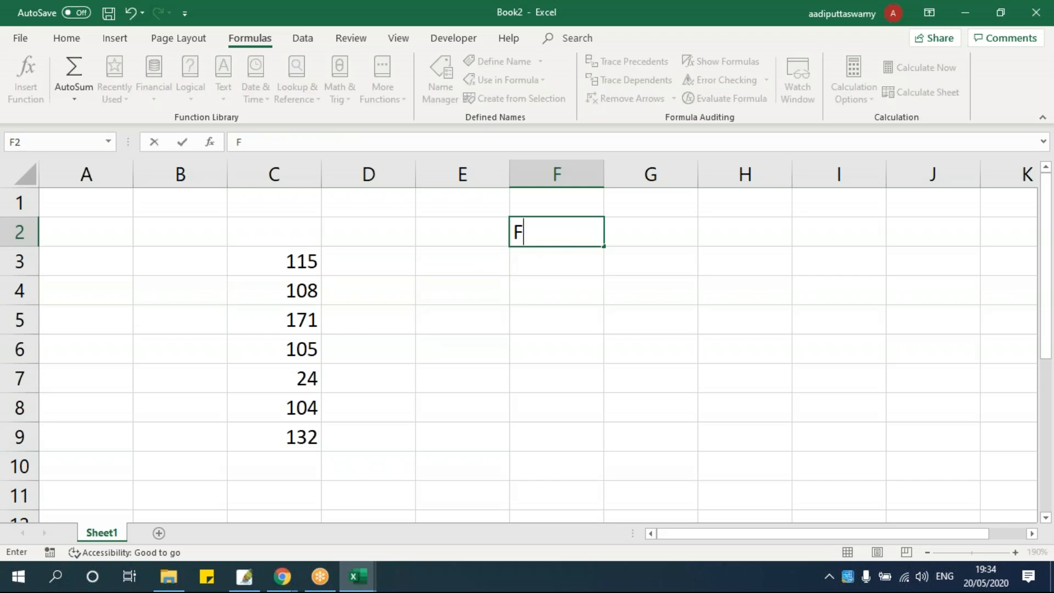
key("Return")
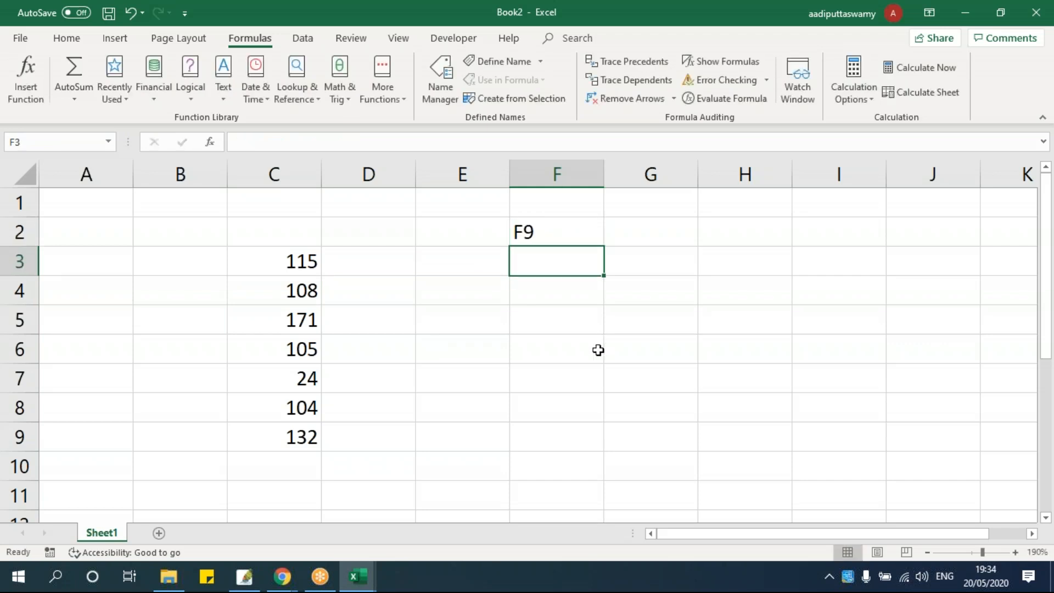
left_click(640, 233)
type("Refresh")
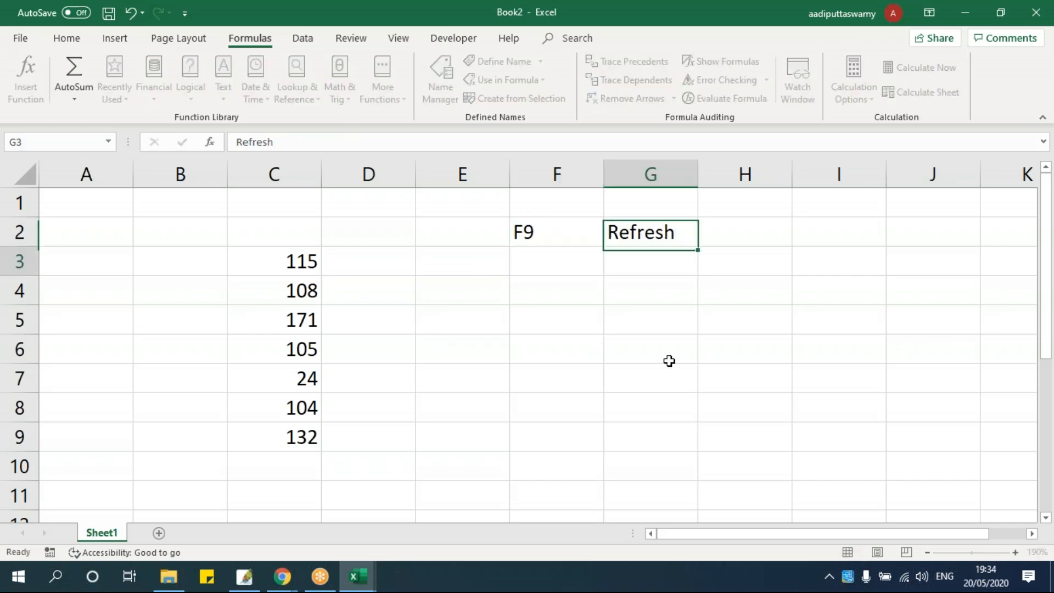
key("Return")
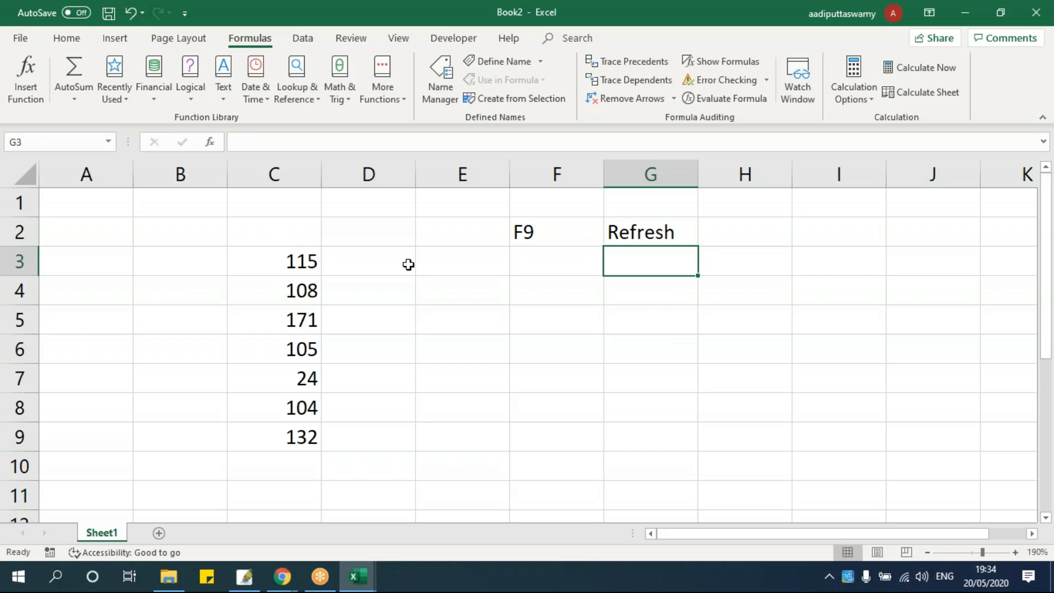
Recalculate the random numbers in C3:C9 on demand and keep the calculation mode set to Manual
key("F9")
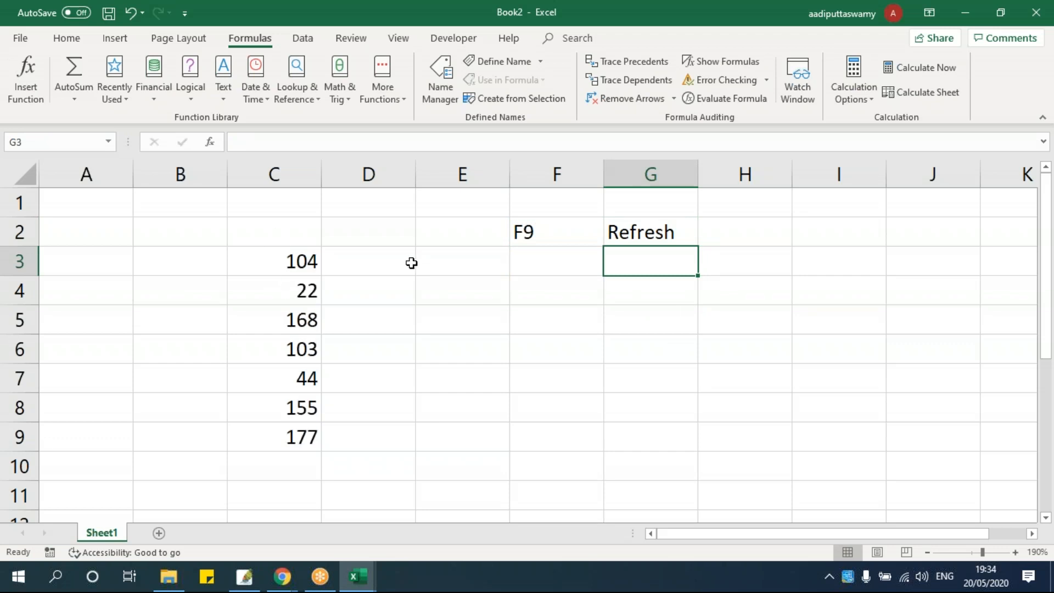
left_click_drag(321, 261, 315, 441)
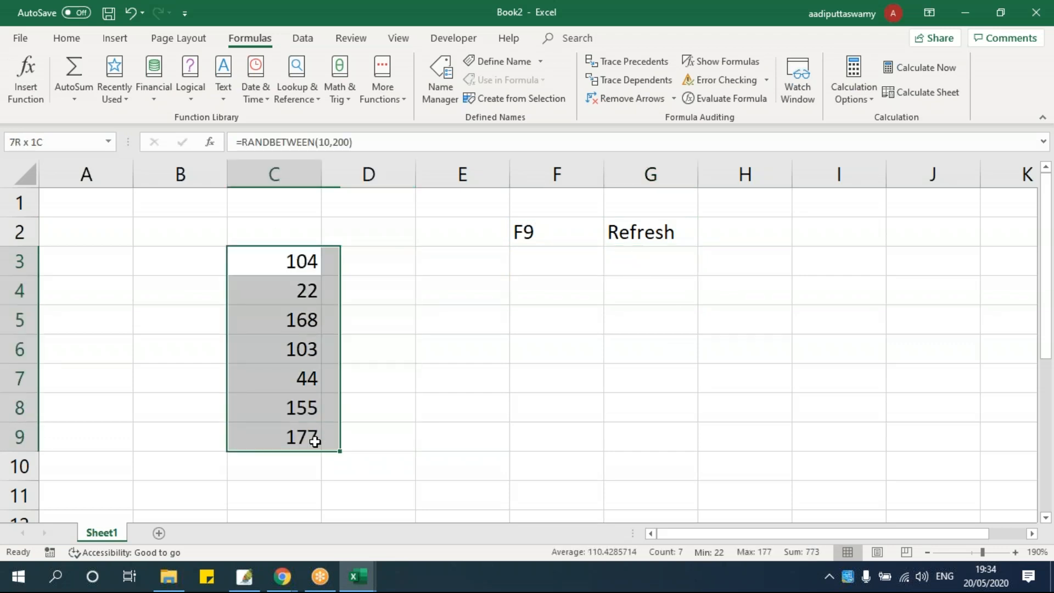
left_click(506, 354)
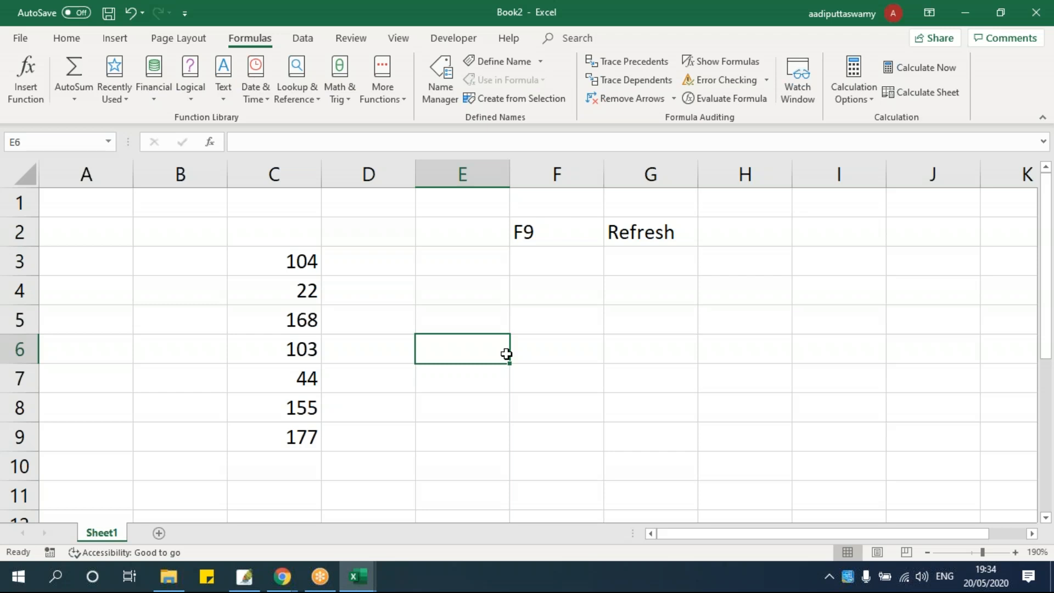
left_click(853, 91)
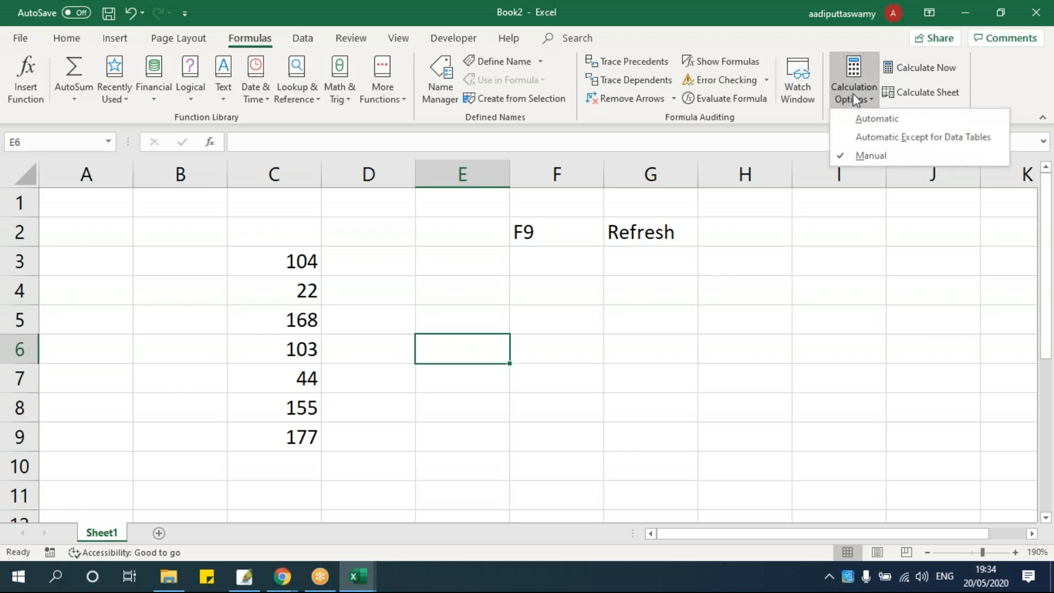
left_click(857, 156)
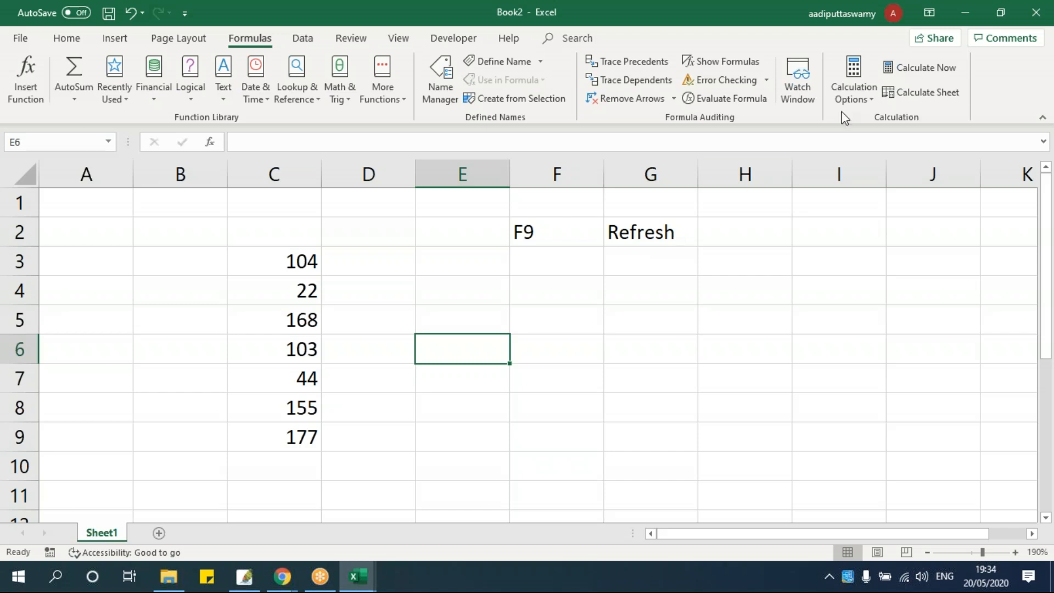
Set the calculation mode of Book2 to Automatic and check which calculation option is active
left_click(860, 88)
left_click(861, 117)
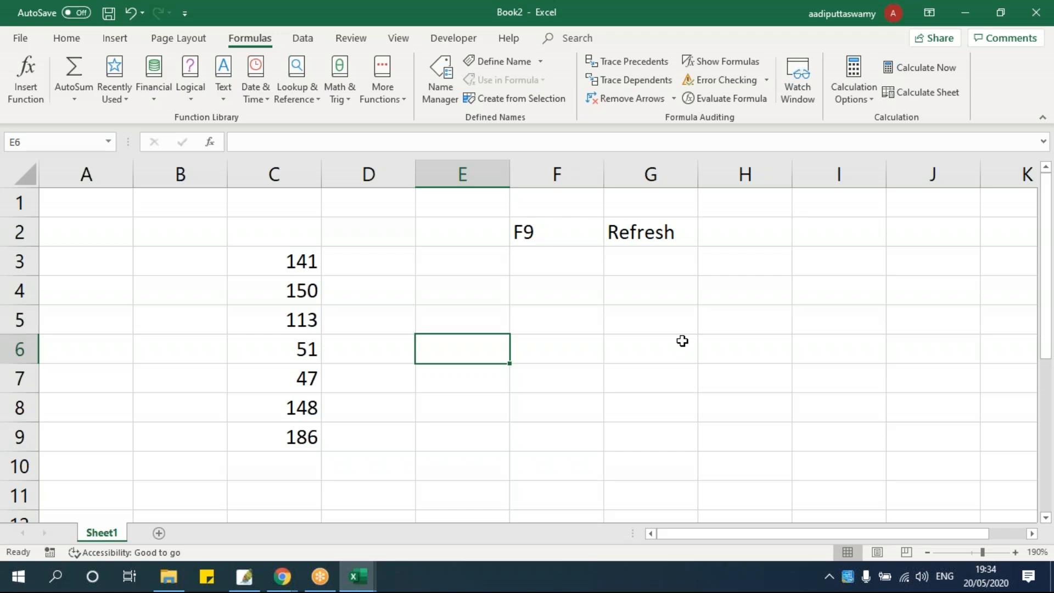
left_click(858, 94)
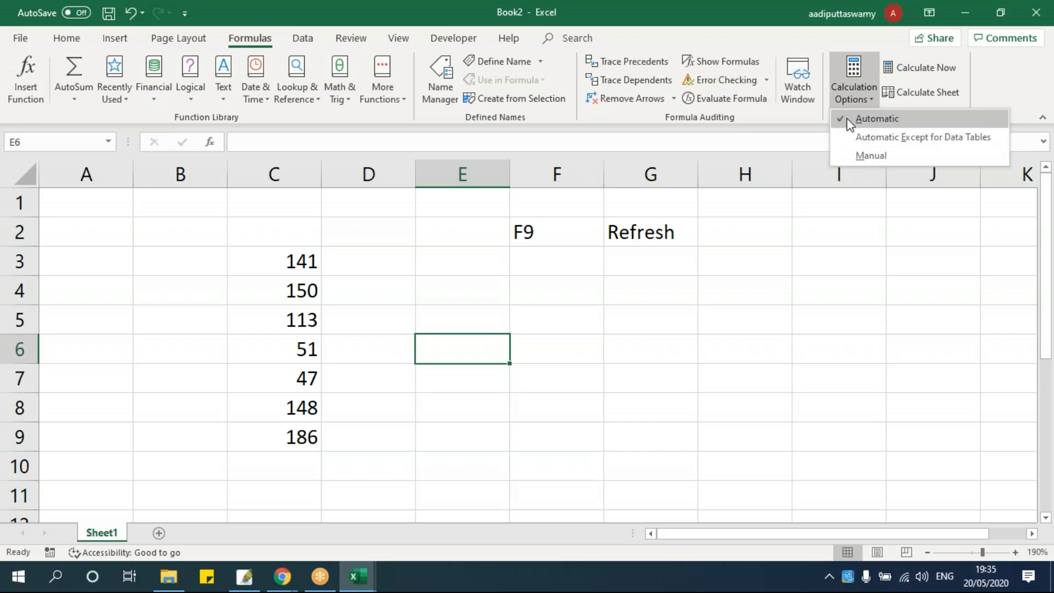
left_click(762, 284)
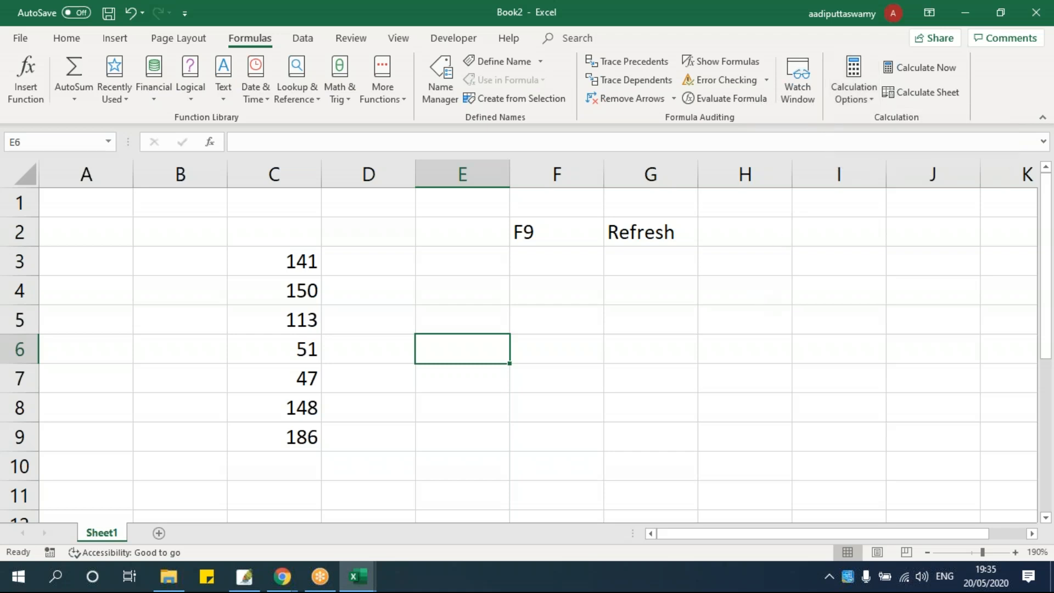
Switch the calculation mode to Manual and select the refresh note in cell F2
left_click(841, 102)
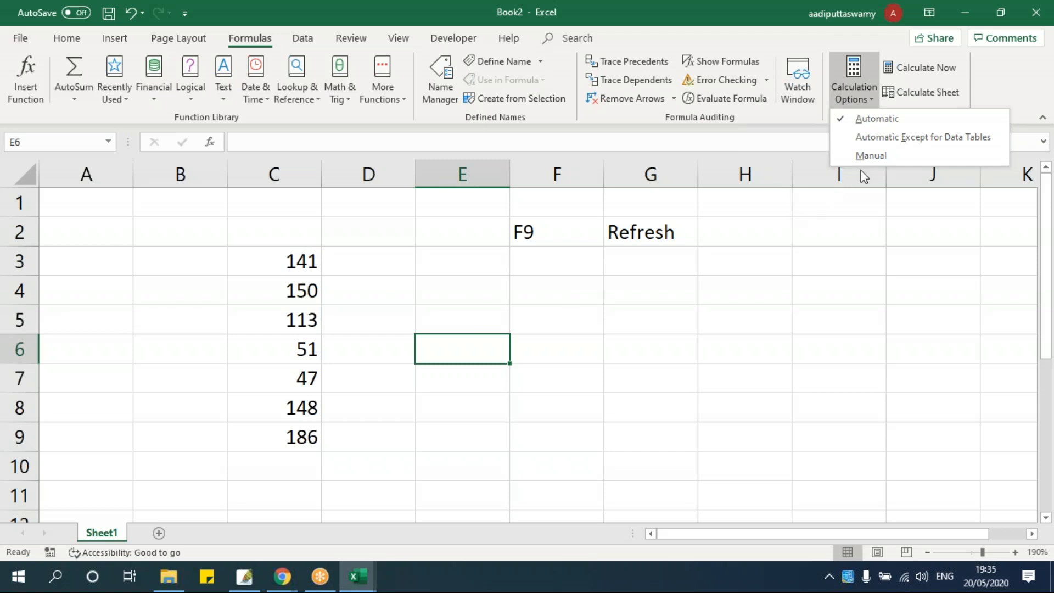
left_click(843, 93)
left_click(843, 92)
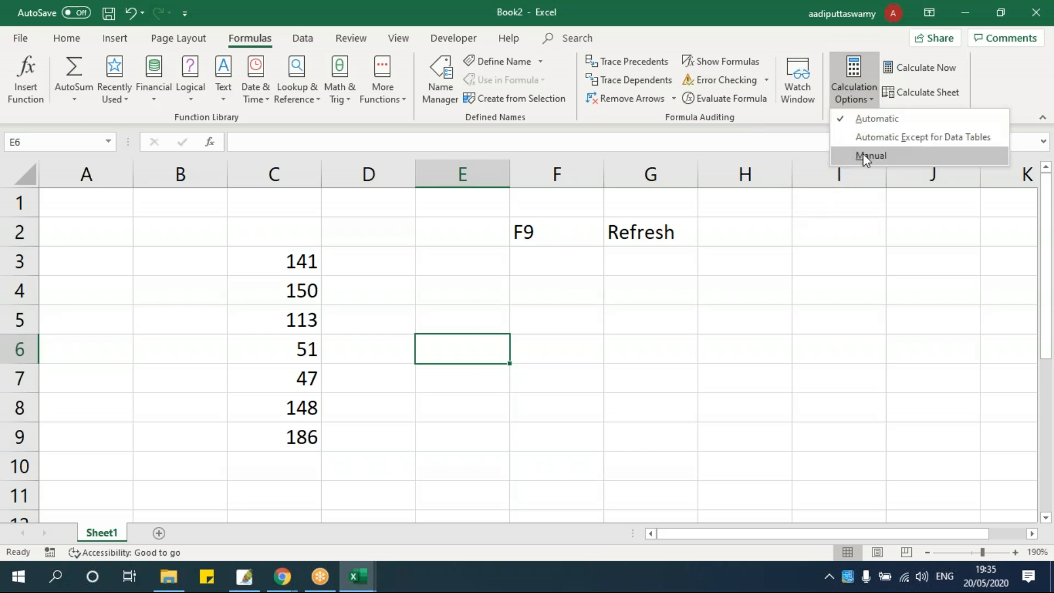
left_click(868, 155)
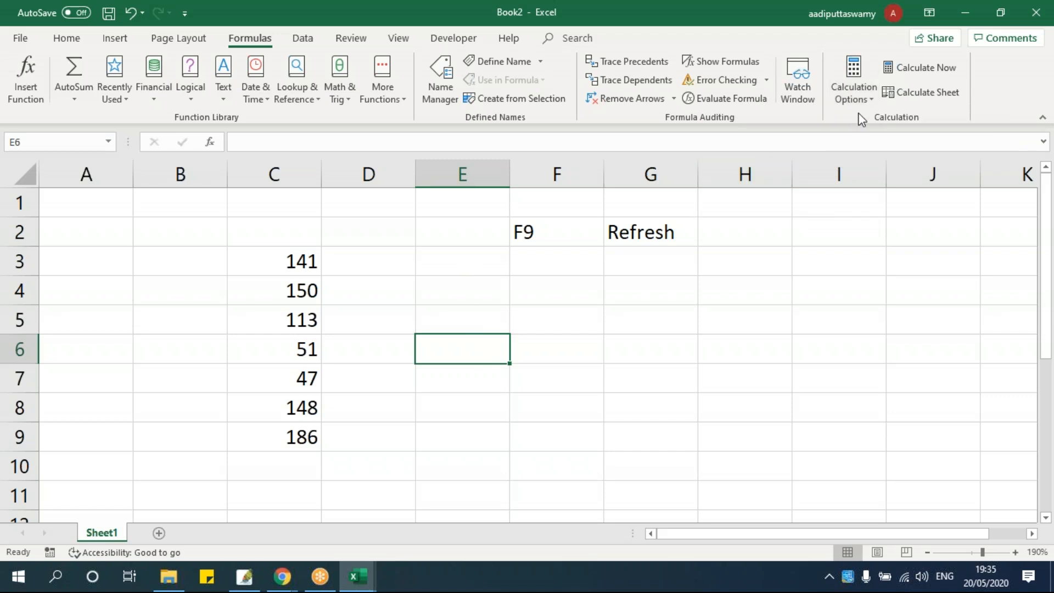
left_click(582, 240)
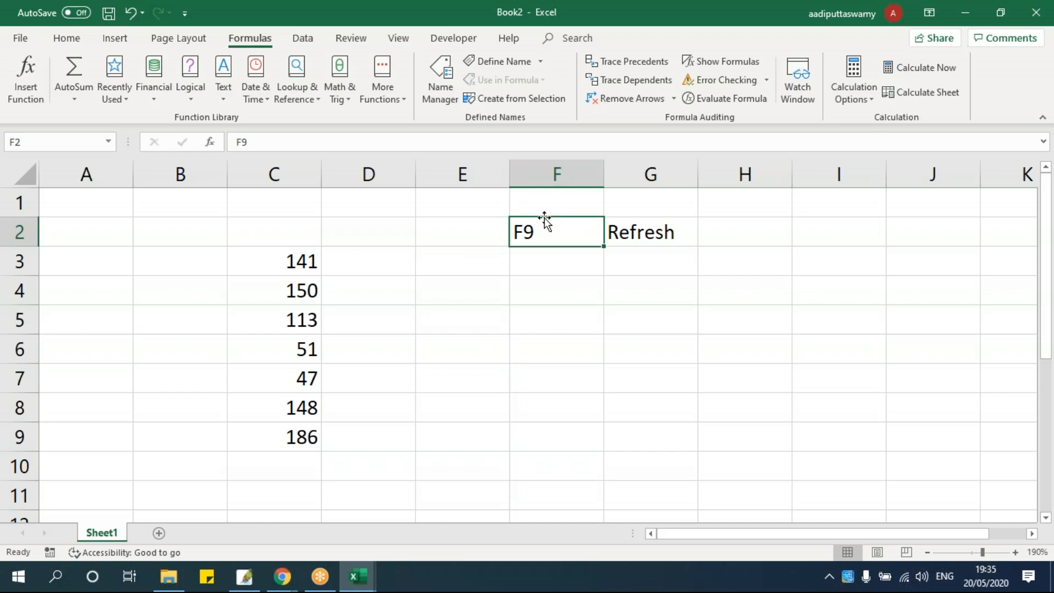
Restore the calculation mode to Automatic and return to the Formulae Auditing & Formula View workbook
left_click(868, 99)
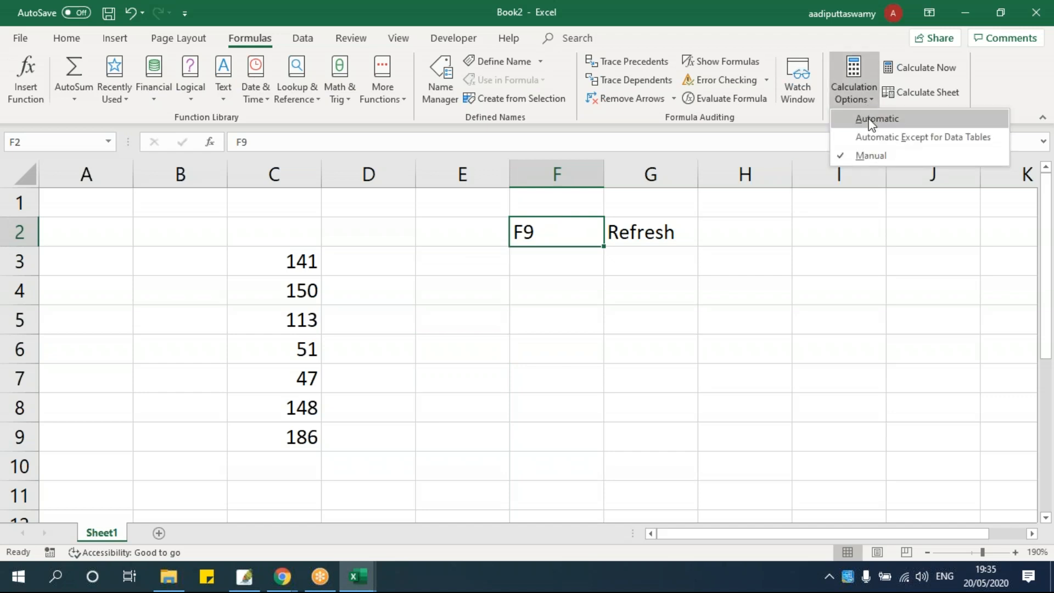
left_click(872, 120)
left_click(617, 318)
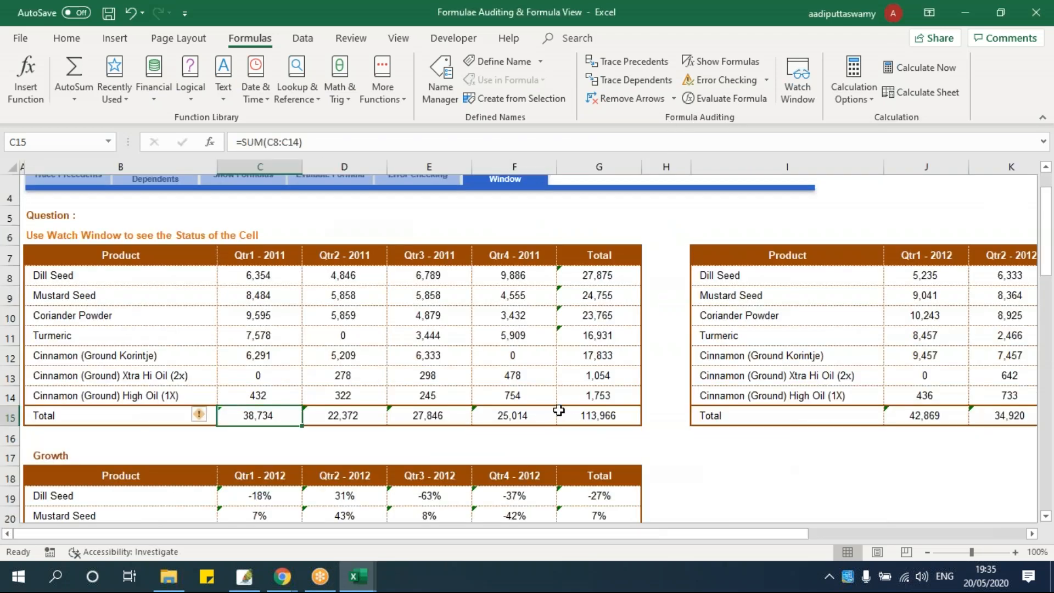
Review the Using Watch Window sheet, checking cell F13 and the growth formulas in C19 and F22
left_click(528, 373)
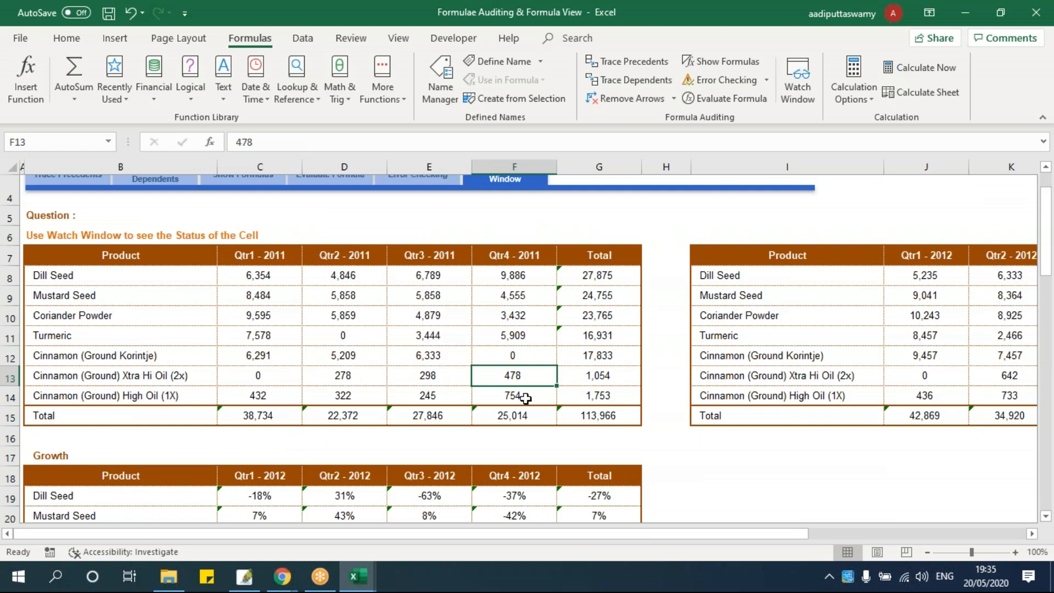
scroll(527, 400, "up", 2)
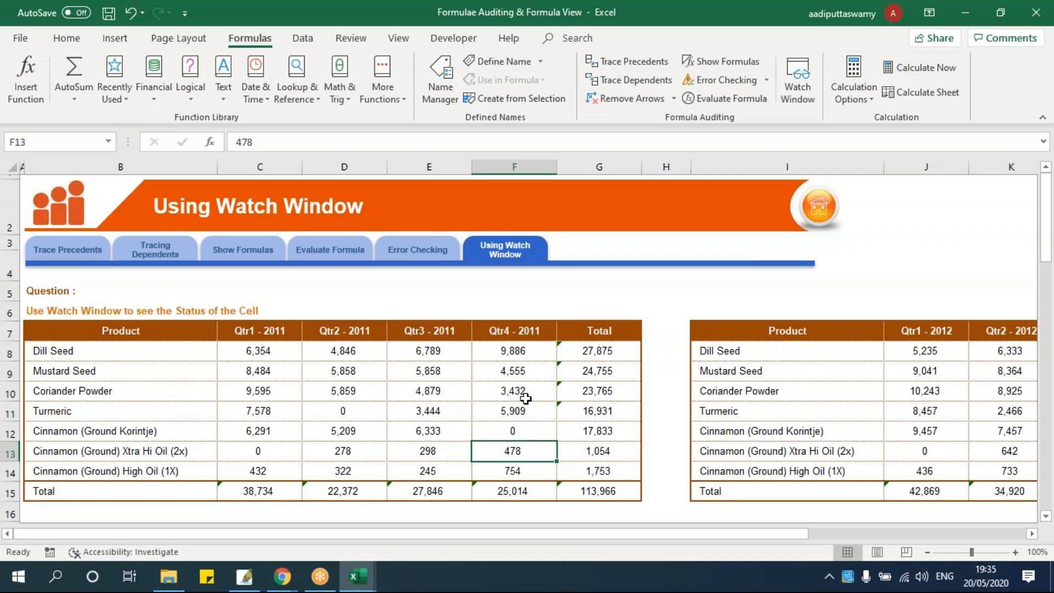
scroll(525, 397, "down", 3)
left_click(259, 365)
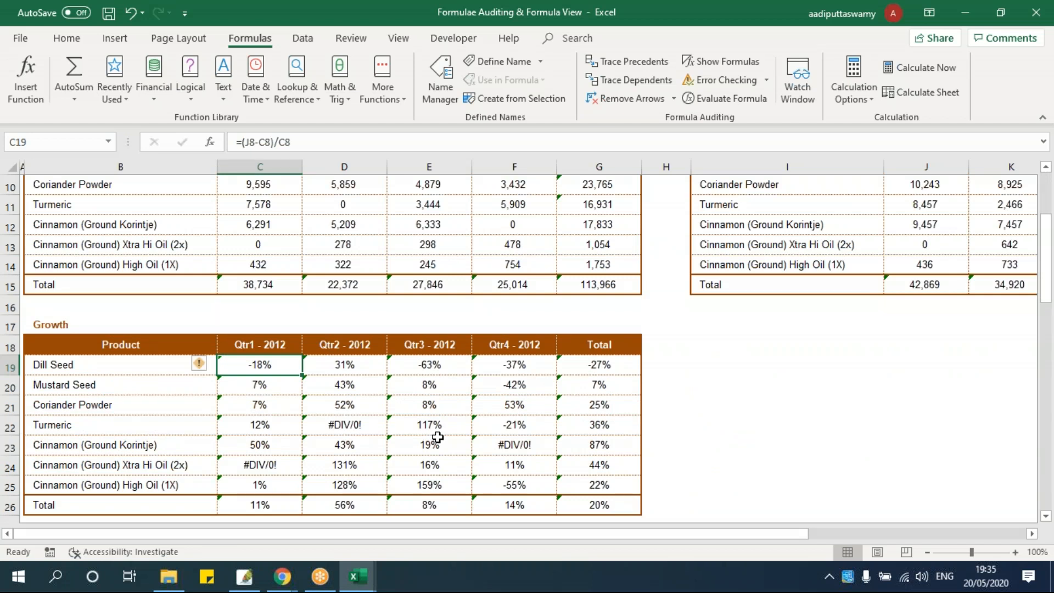
left_click(542, 429)
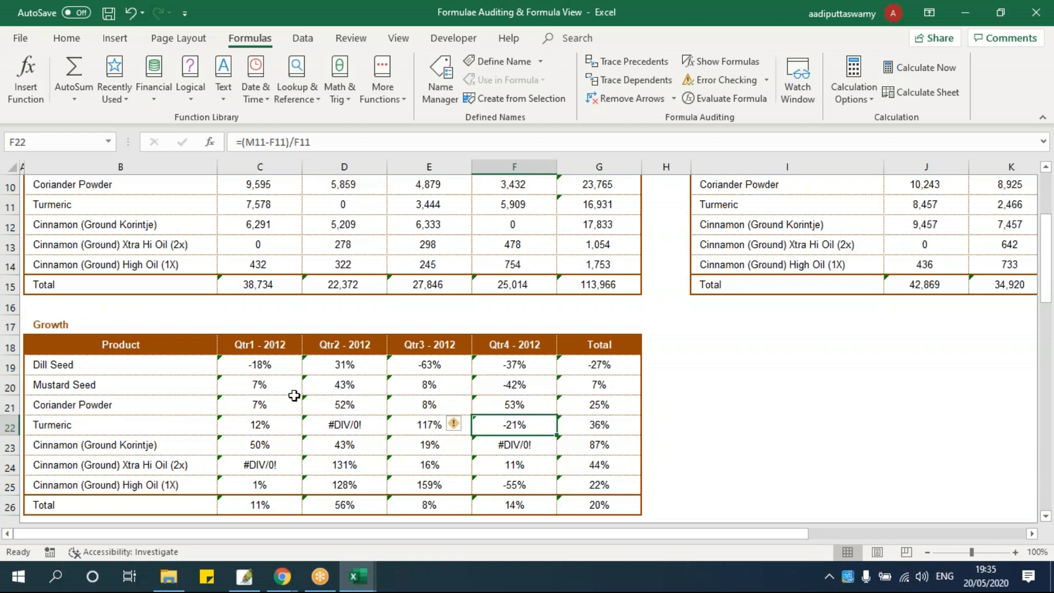
Open the Go To Special workbook from the 07 - Formulae Auditing Formula View folder and enter its Comments sheet
left_click(177, 585)
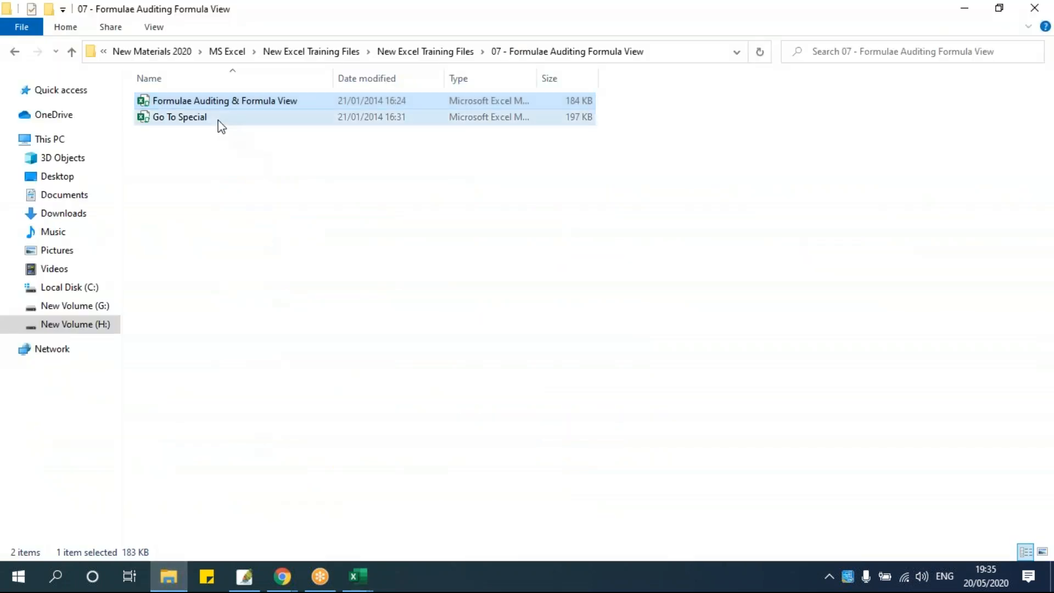
double_click(255, 117)
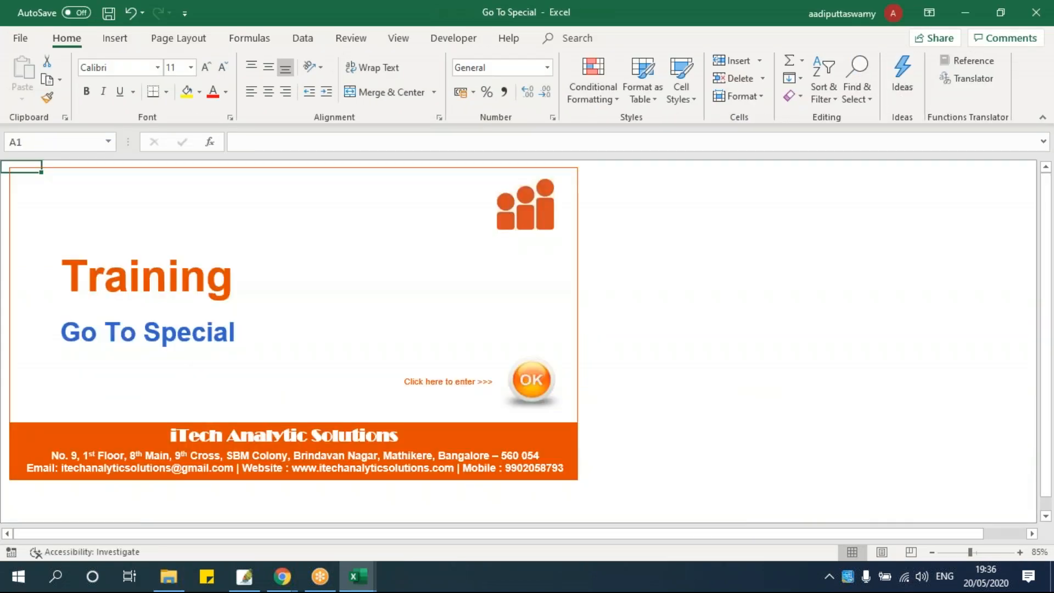
left_click(534, 385)
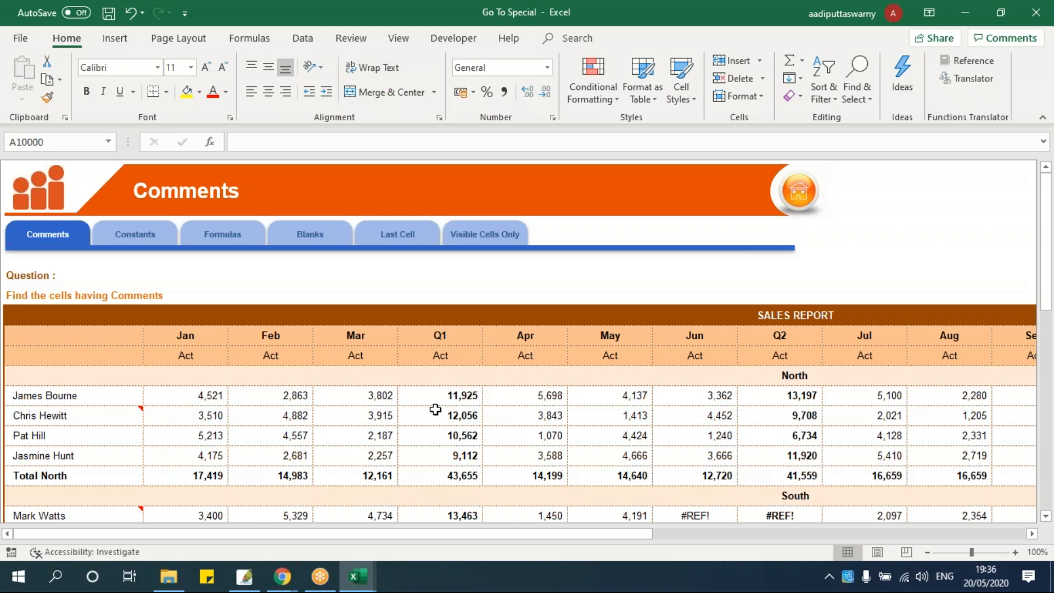
Examine the sales report on the Comments sheet and check the commented cell in the North section
left_click_drag(109, 334, 823, 489)
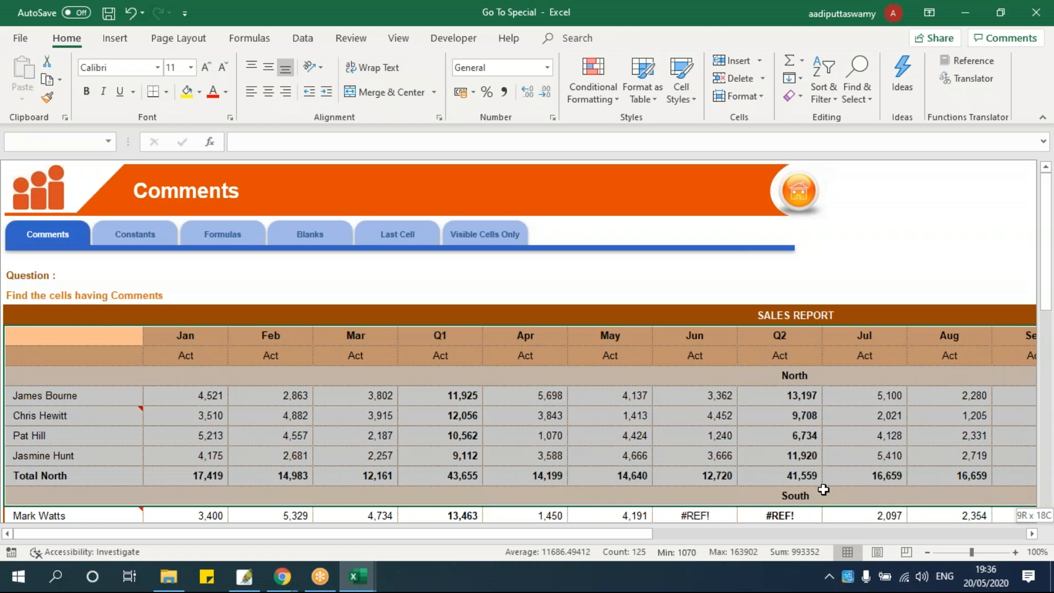
left_click(631, 455)
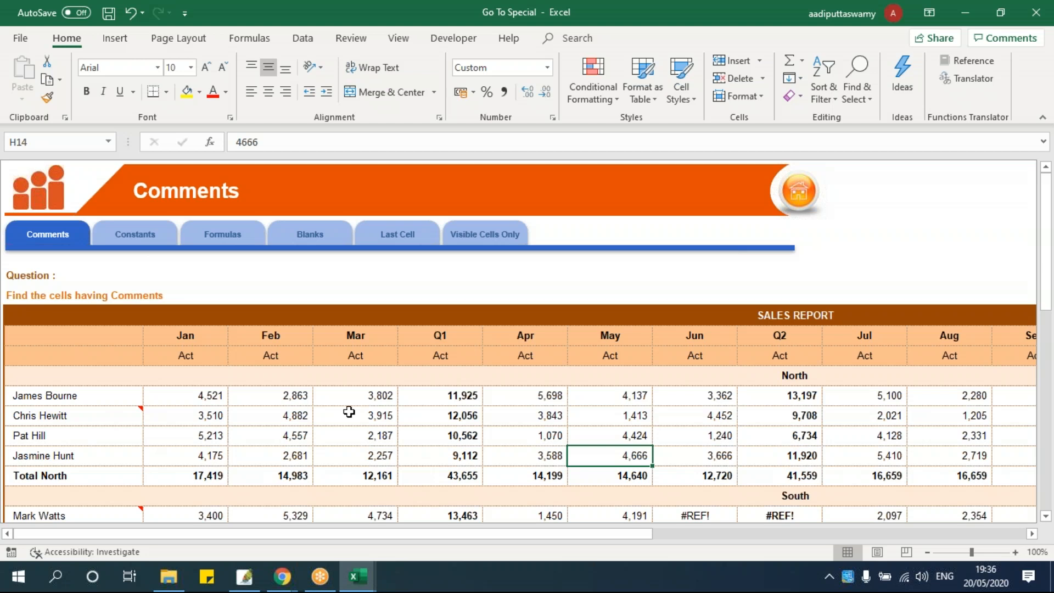
scroll(336, 437, "down", 1)
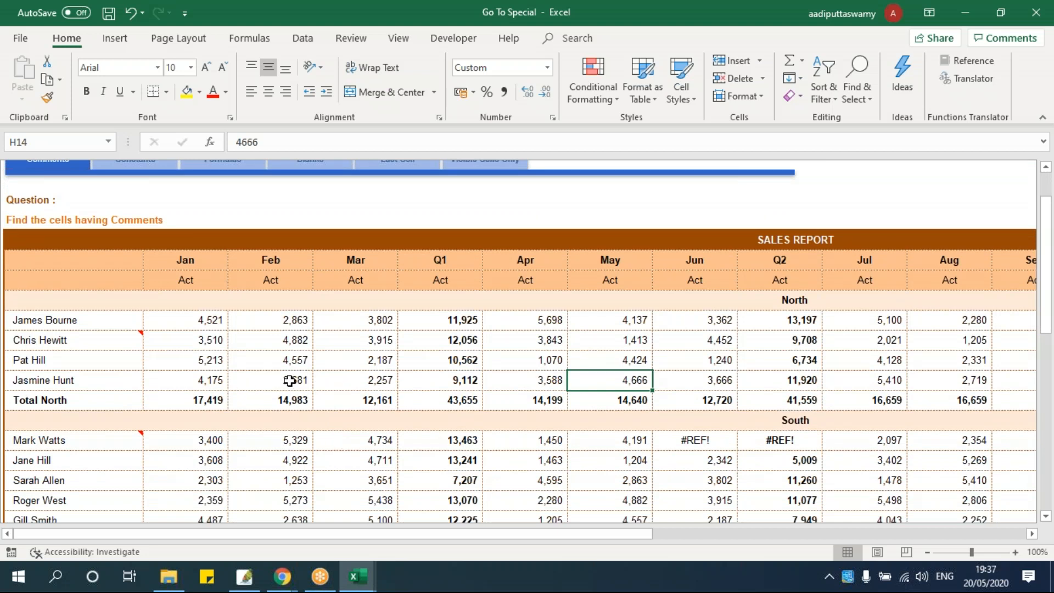
mouse_move(89, 344)
Select the entire sales report table, from its title row through the final Total row, and start Go To Special on it
left_click_drag(397, 237, 379, 487)
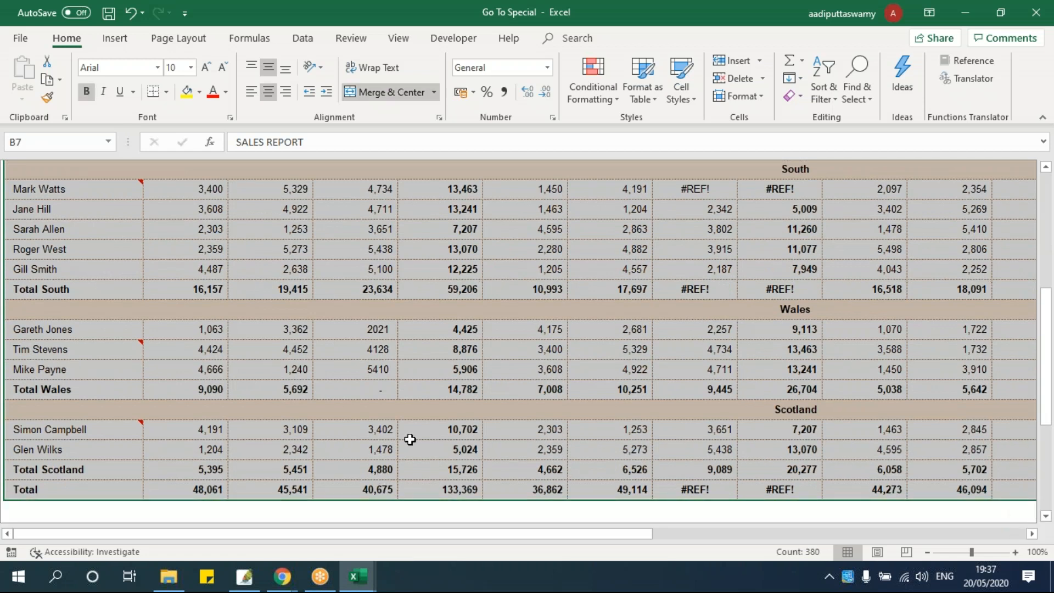
scroll(376, 424, "up", 5)
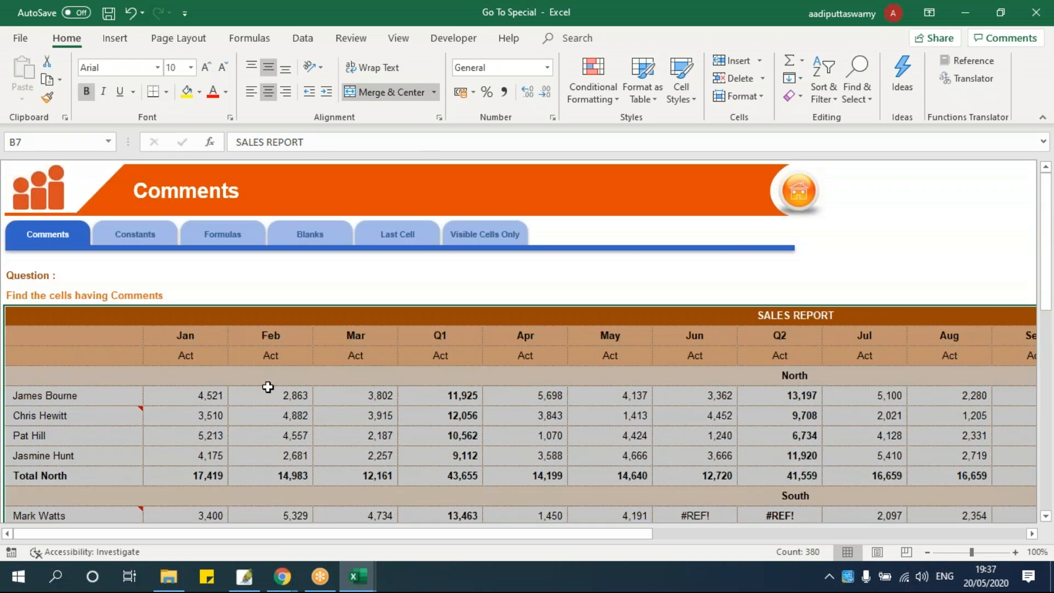
scroll(270, 430, "down", 2)
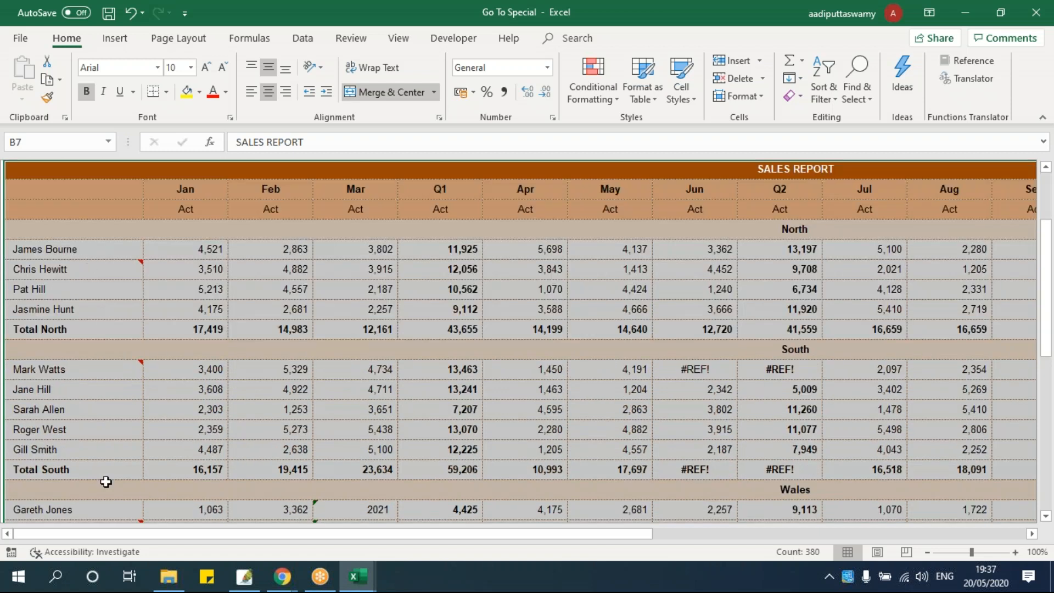
scroll(119, 499, "down", 2)
scroll(119, 498, "down", 1)
scroll(119, 499, "up", 5)
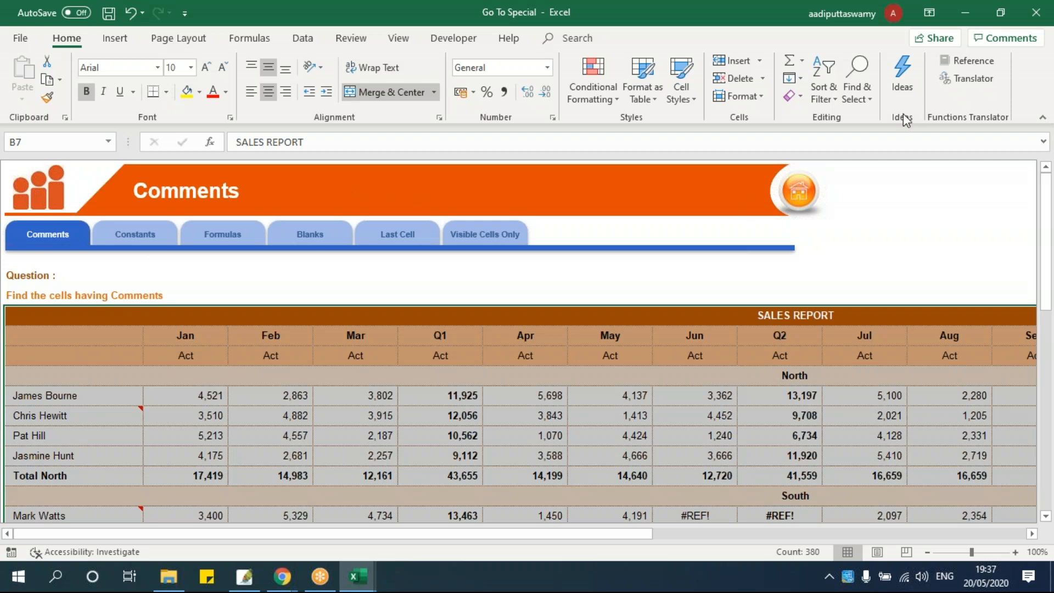
left_click(867, 91)
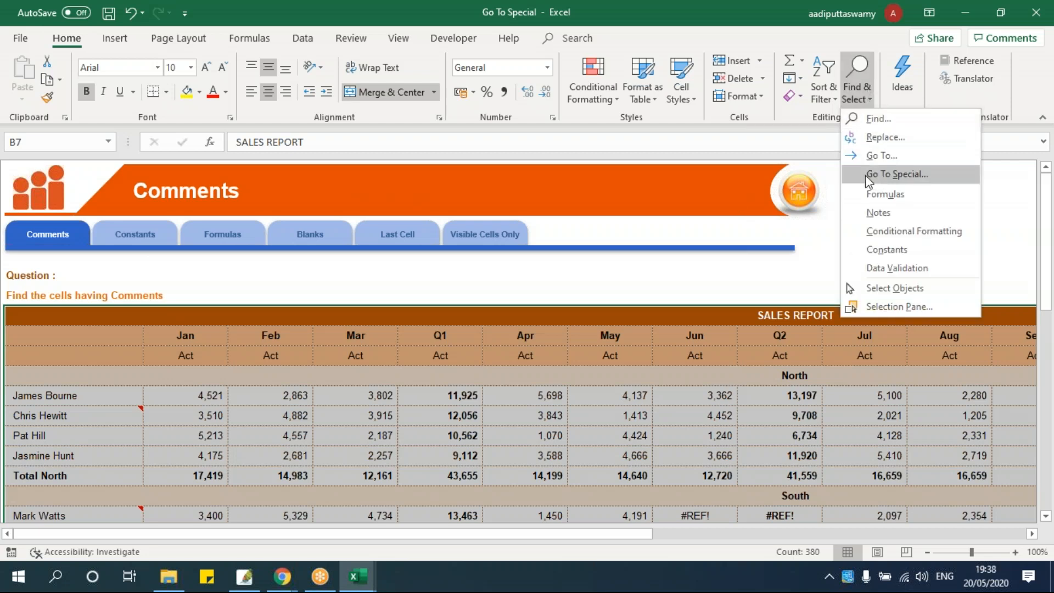
Enter the note "Control + G" in cell G5 above the sales report
left_click(476, 426)
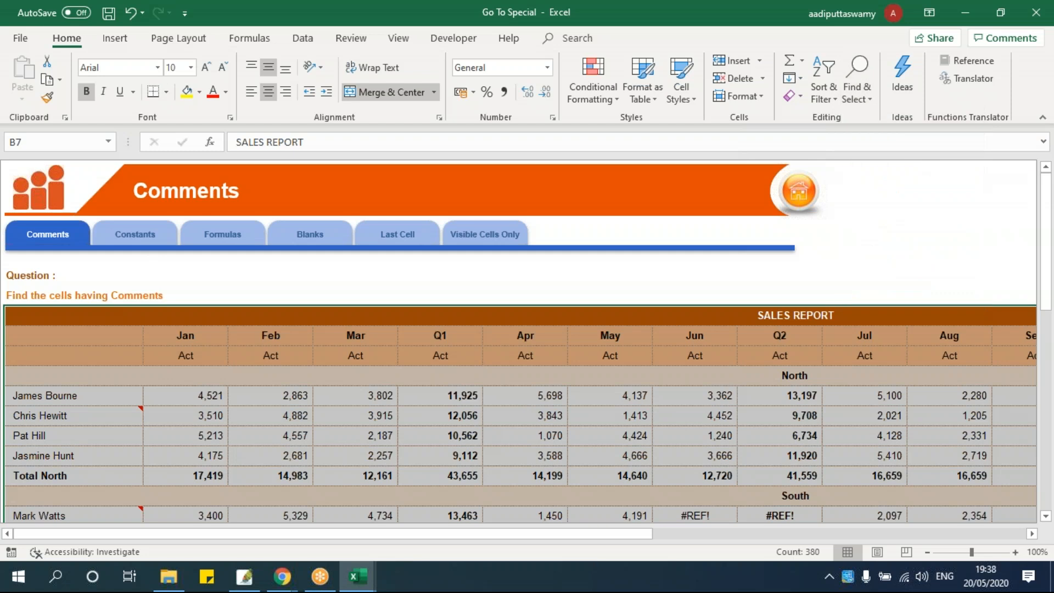
left_click(517, 276)
type("Contr")
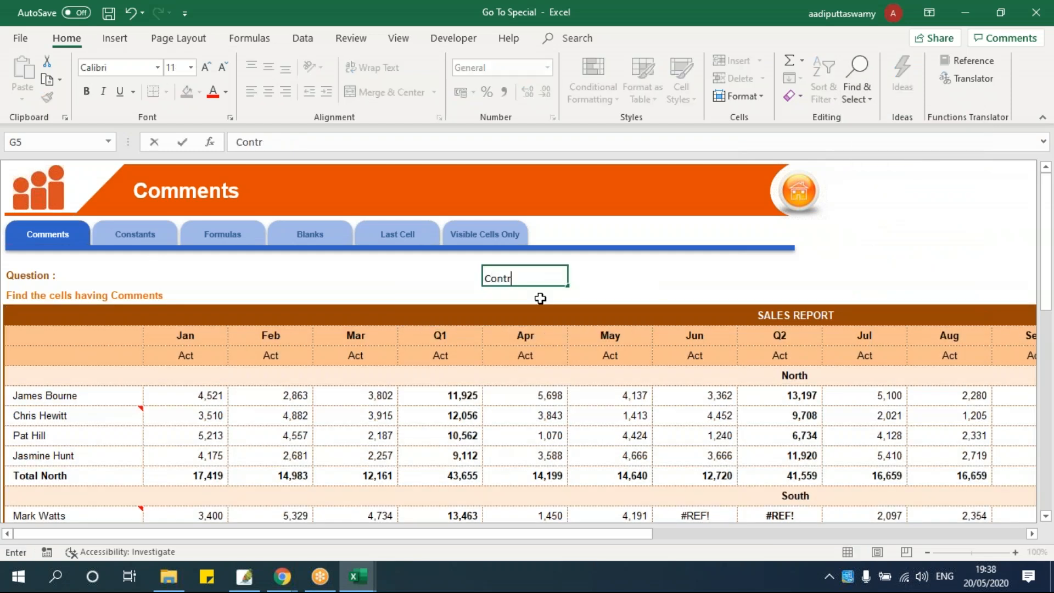
type("ol + G")
left_click(561, 396)
left_click(526, 277)
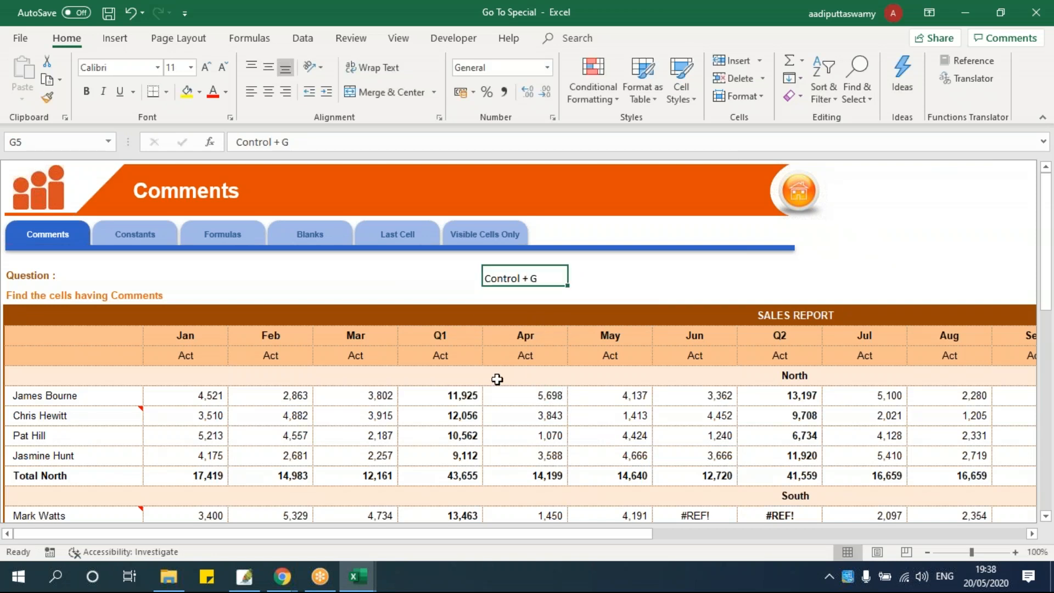
Select the whole sales report table and use Go To Special to select only its cells with notes
left_click_drag(170, 315, 171, 335)
key("ctrl+shift+Down")
key("F5")
left_click_drag(691, 232, 379, 214)
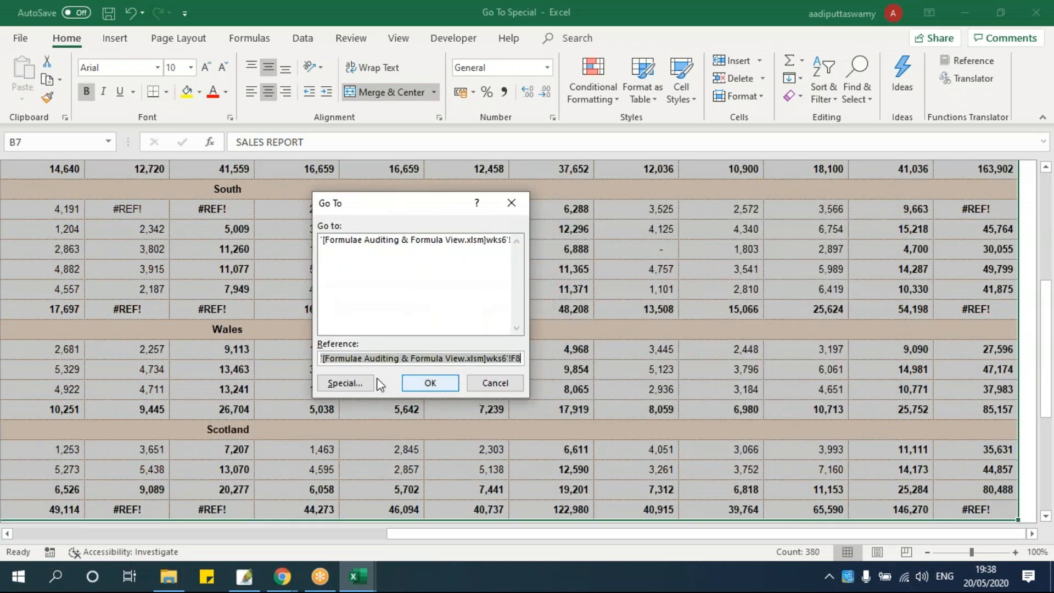
left_click(350, 383)
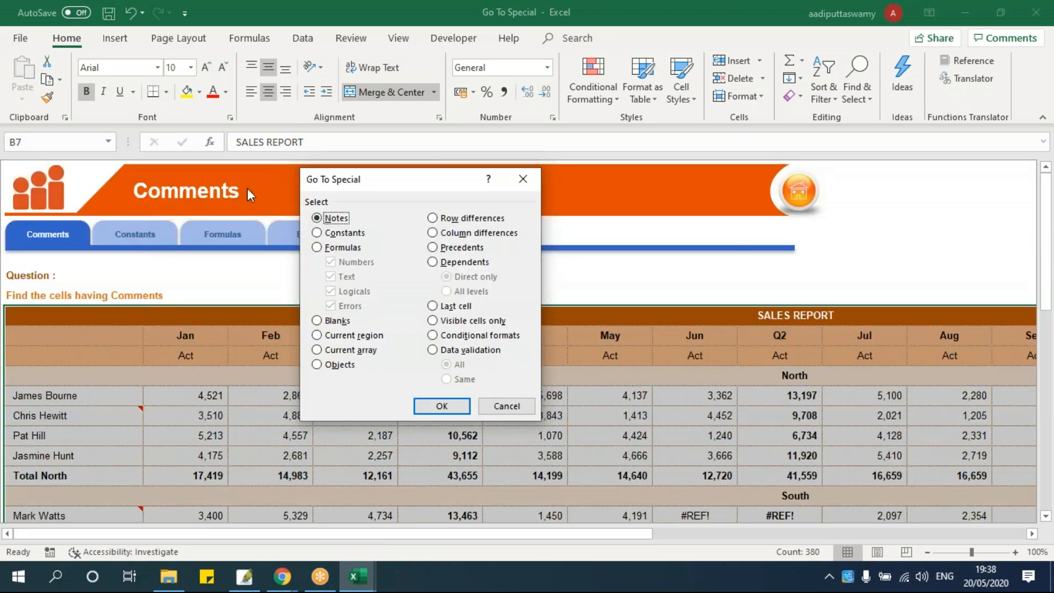
left_click_drag(374, 182, 469, 209)
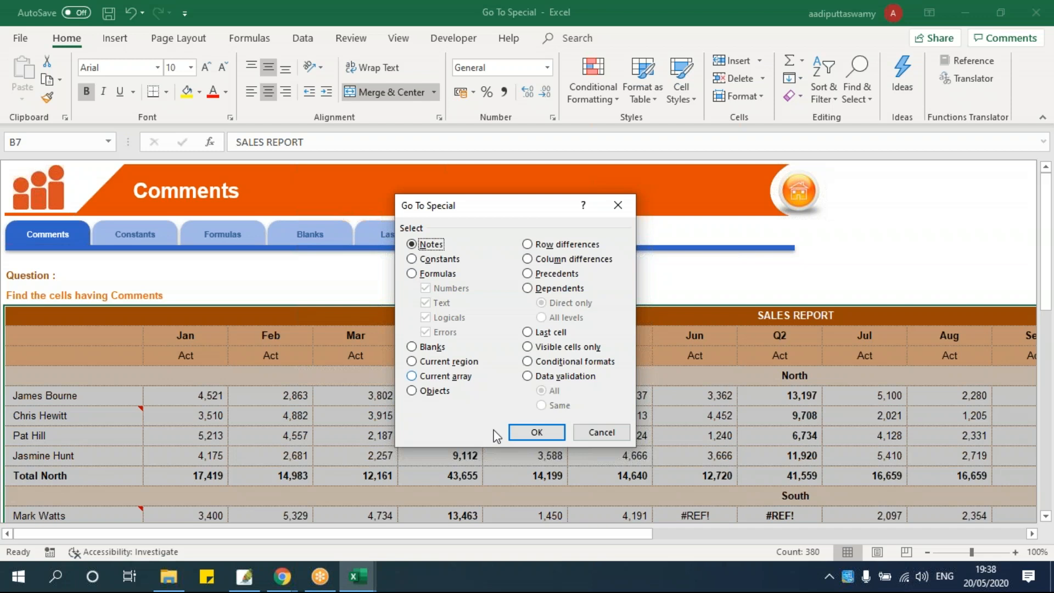
left_click(537, 433)
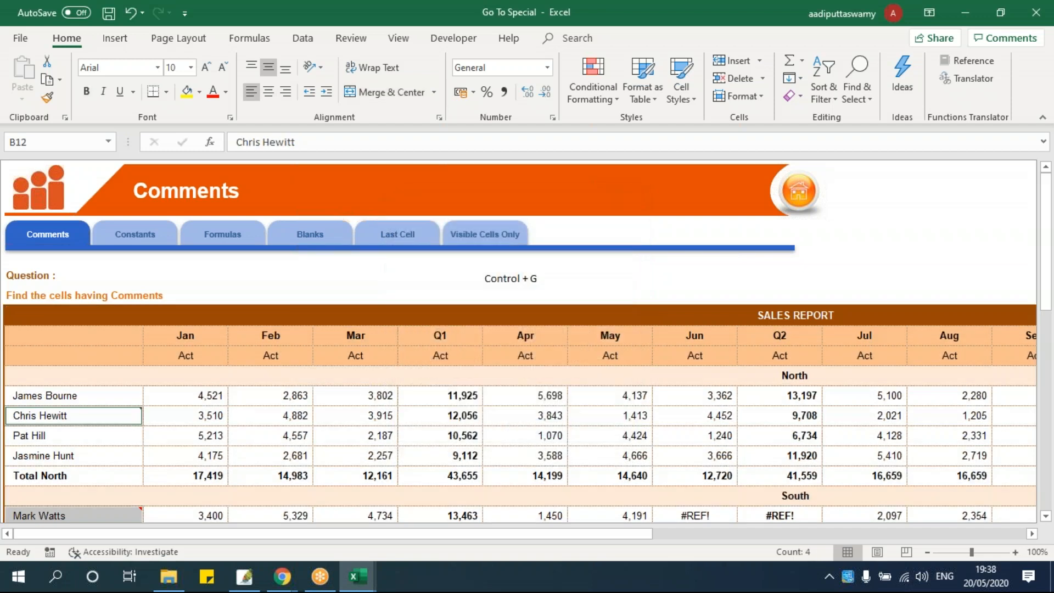
Fill all the selected note cells in the name column with yellow and check them down the table
scroll(341, 426, "down", 3)
scroll(341, 425, "down", 2)
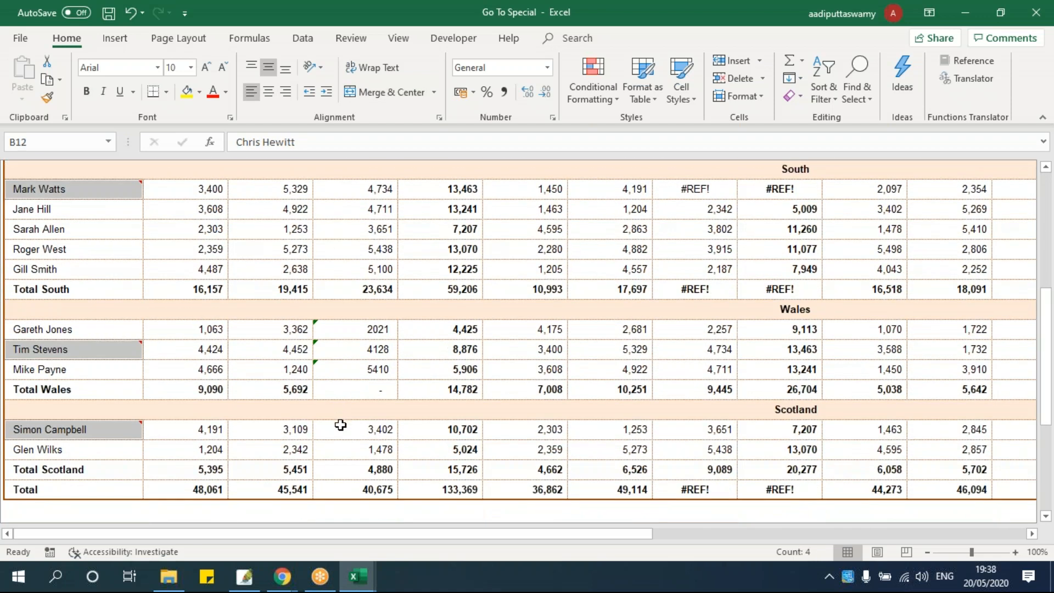
scroll(341, 426, "up", 7)
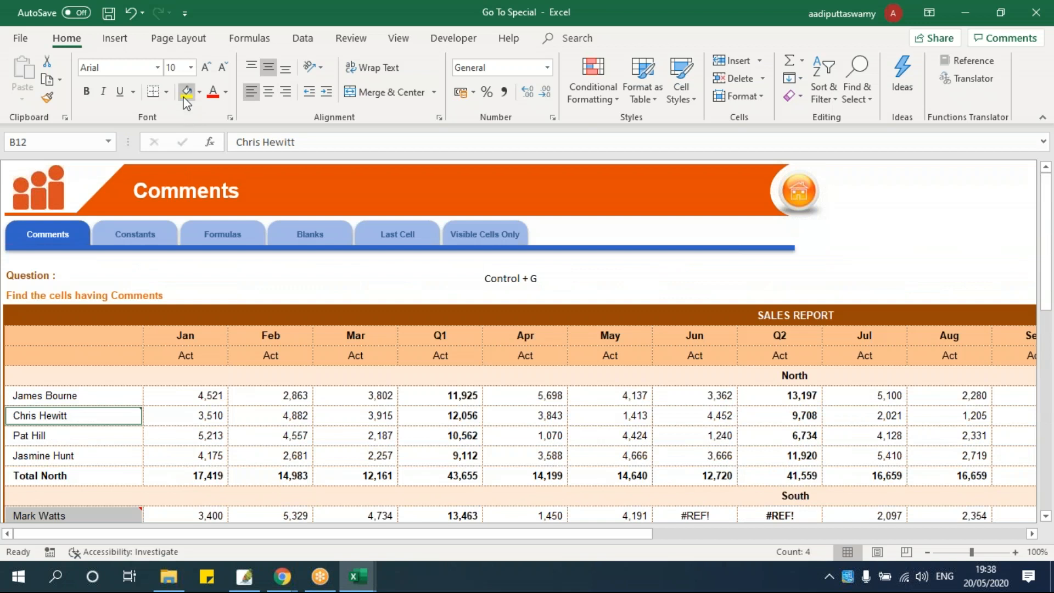
left_click(185, 98)
left_click(279, 396)
scroll(361, 408, "down", 4)
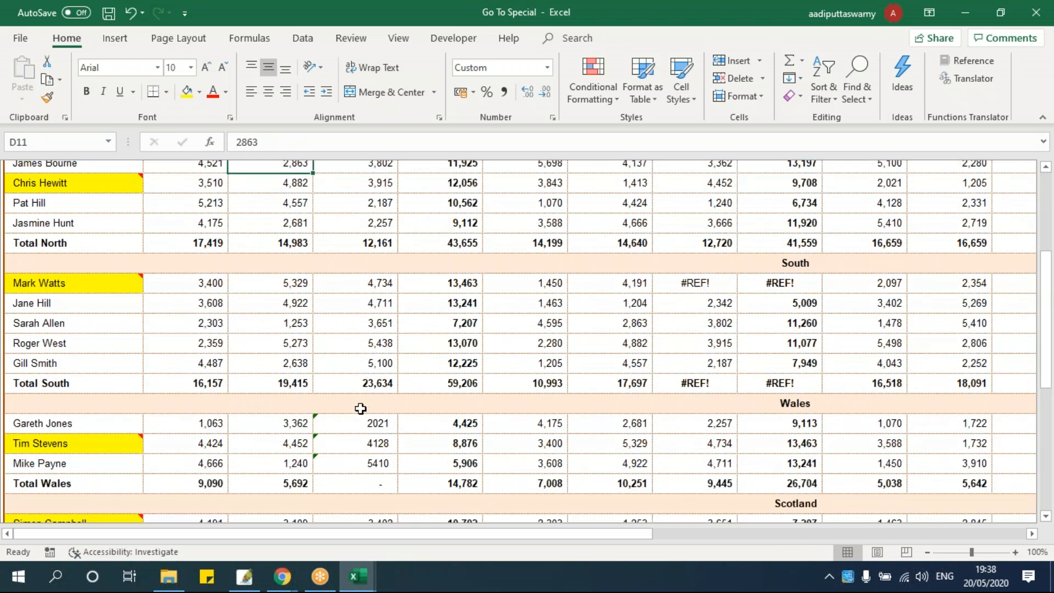
scroll(360, 409, "down", 4)
scroll(360, 409, "up", 8)
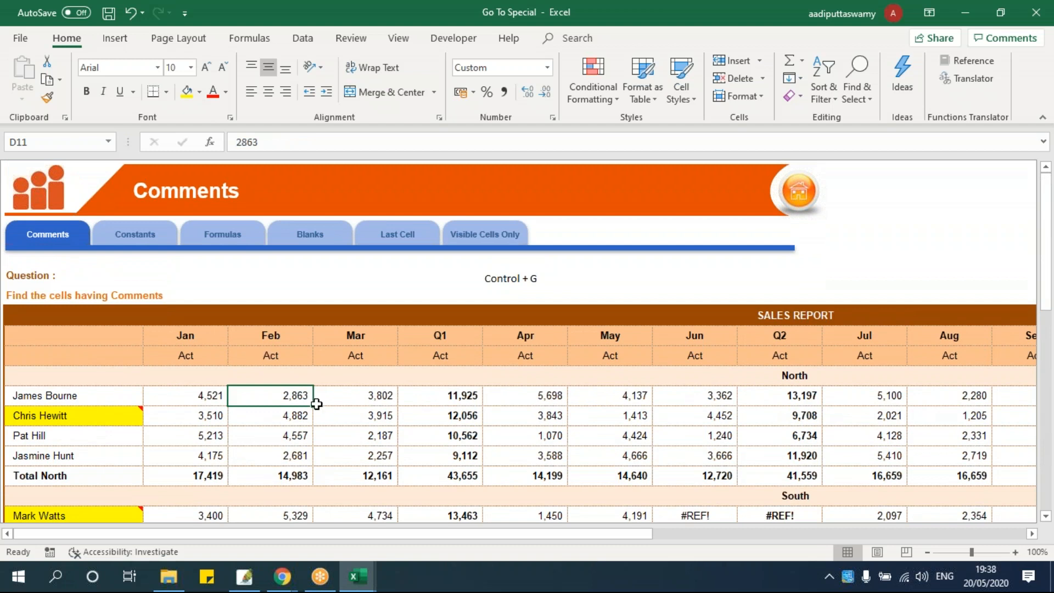
Switch to the Constants sheet and look over its sales report
left_click(143, 242)
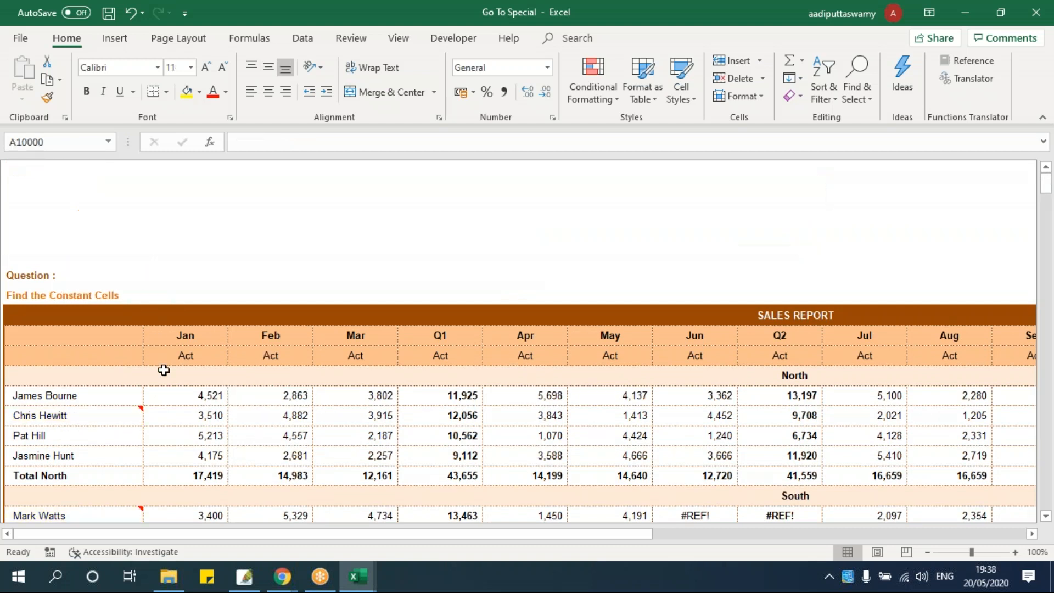
scroll(245, 440, "down", 1)
scroll(244, 440, "down", 1)
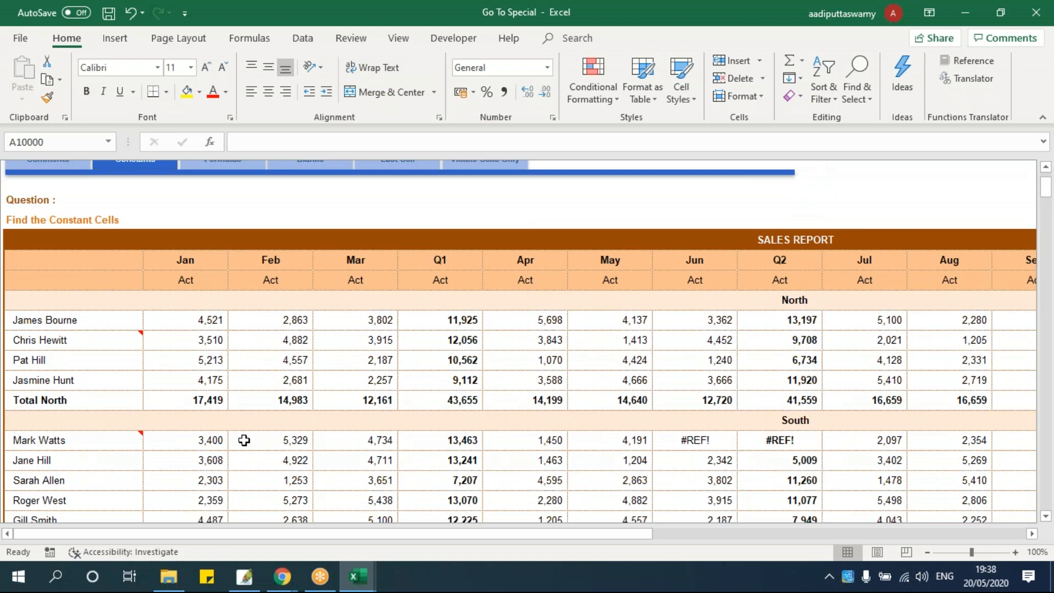
scroll(244, 440, "up", 2)
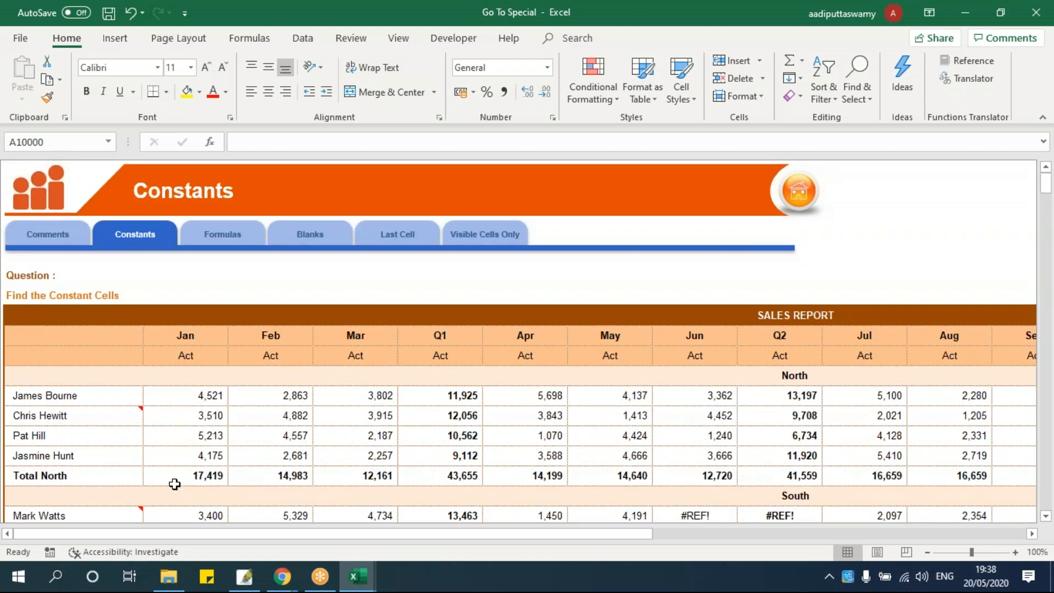
Enter =LEFT(B11,3) in C11 and fill it down the Jan column through the Total North row
left_click(192, 397)
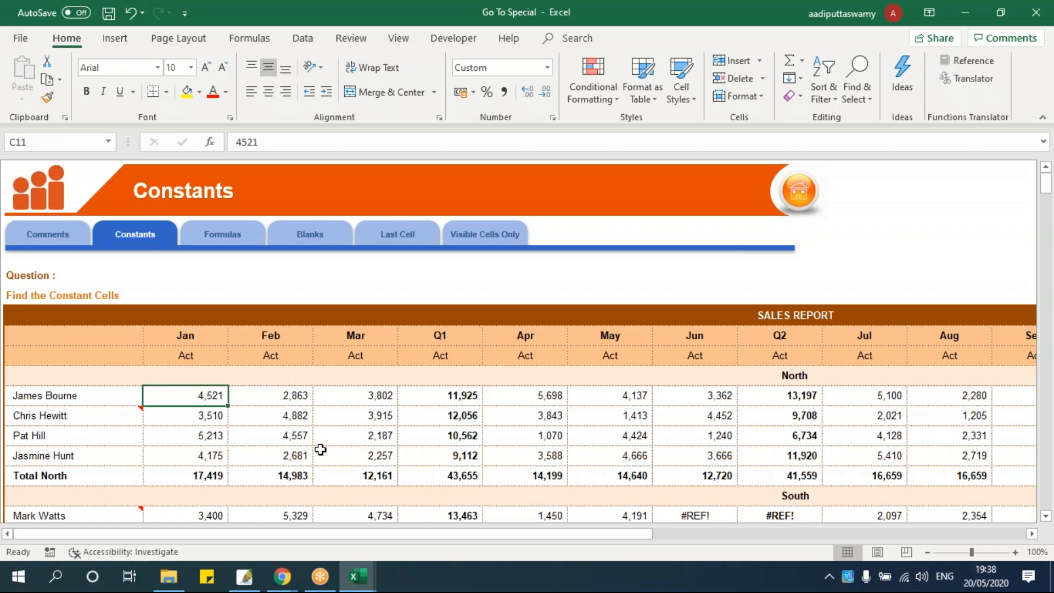
type("=le")
key("Tab")
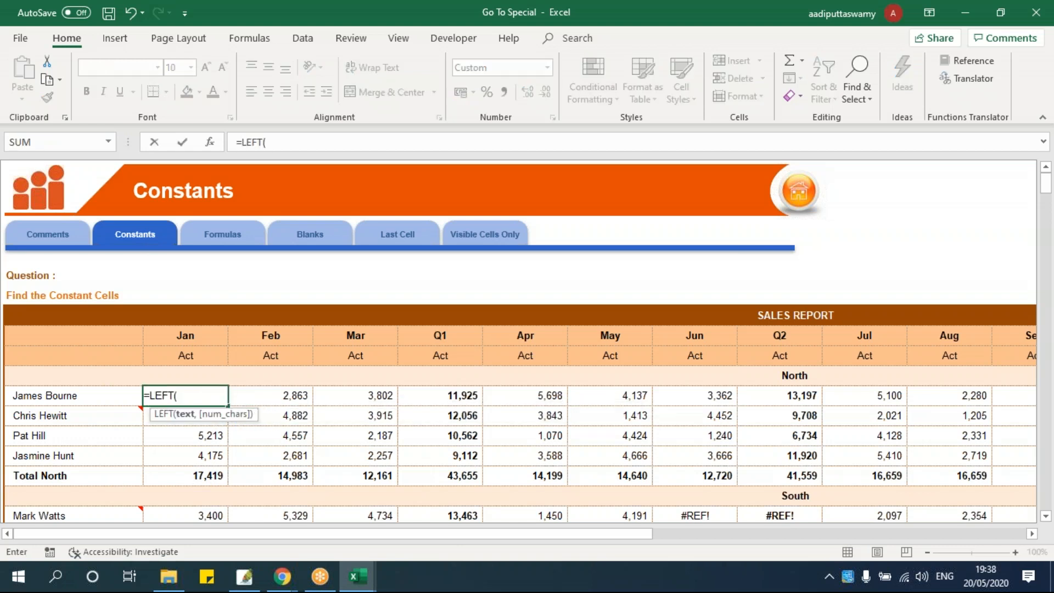
key("Left")
type(",")
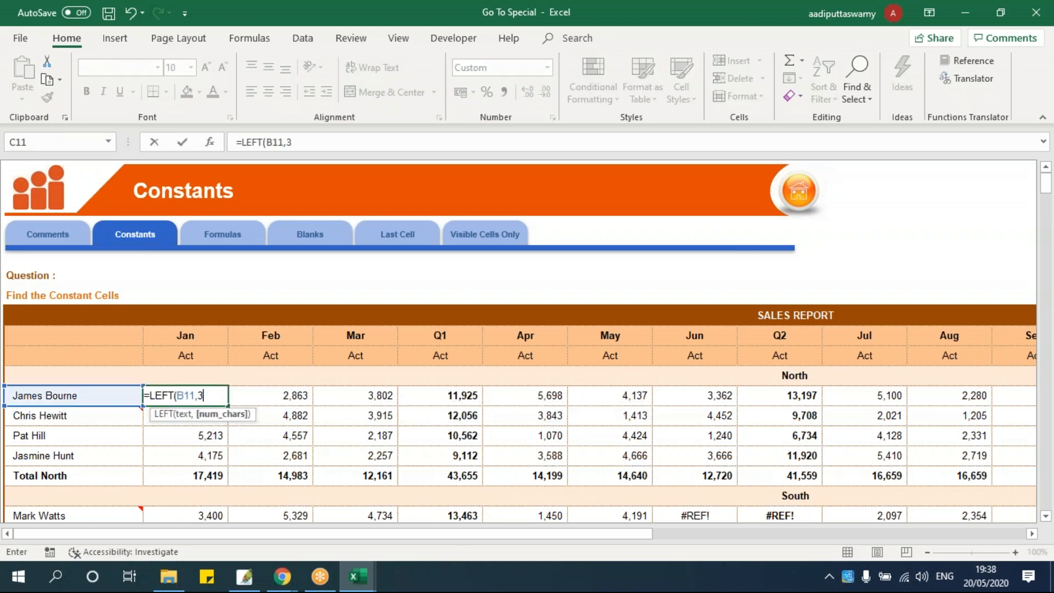
type("3)")
key("Return")
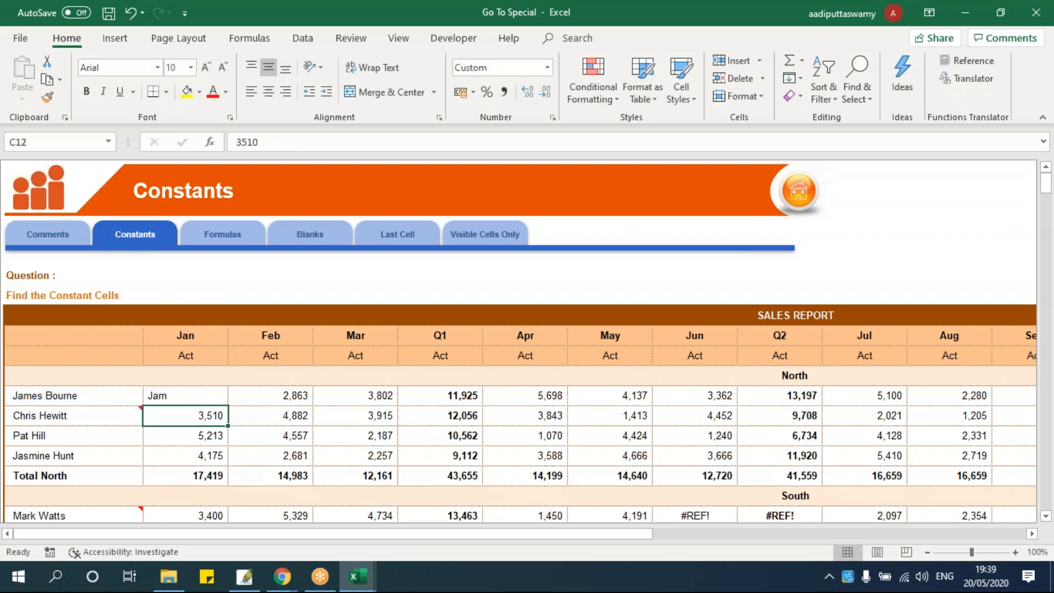
key("Up")
key("ctrl+shift+Down")
key("ctrl+d")
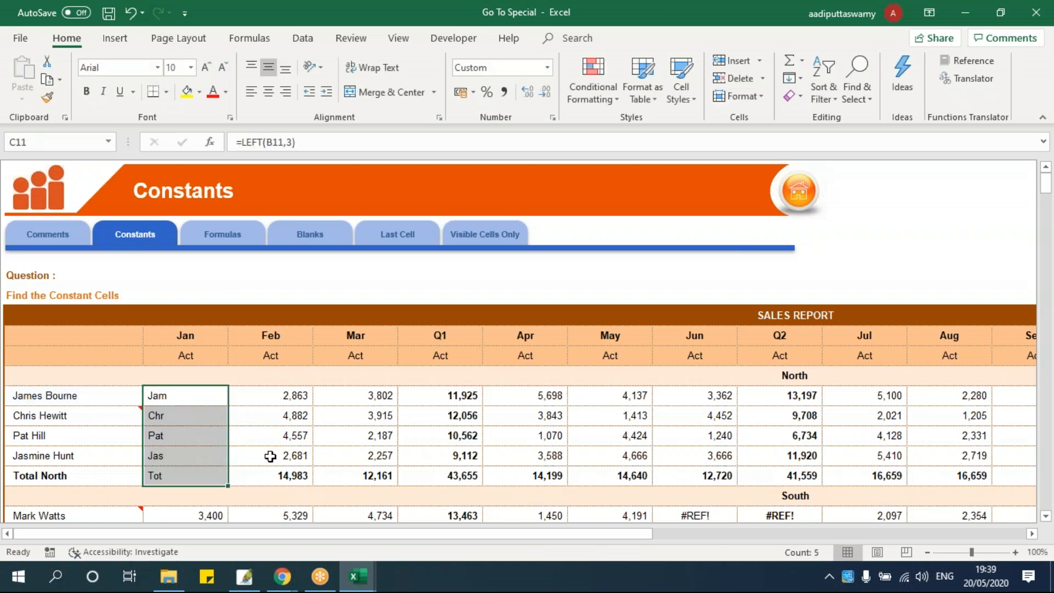
Review the LEFT formulas in C11:C15 and the SUM formulas along the Total North row from D15 to J15
left_click_drag(181, 397, 187, 474)
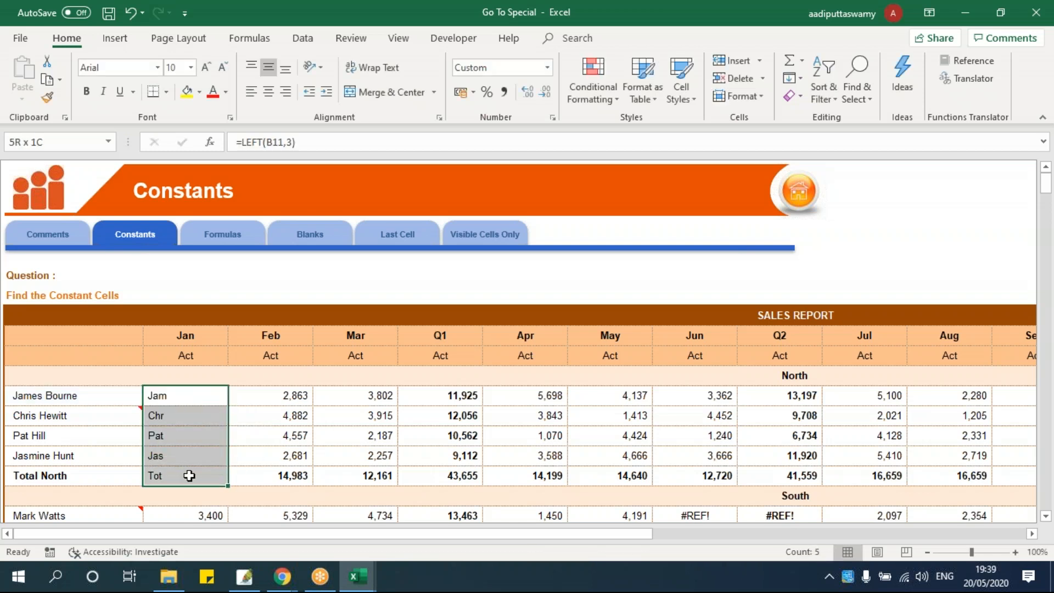
left_click(297, 475)
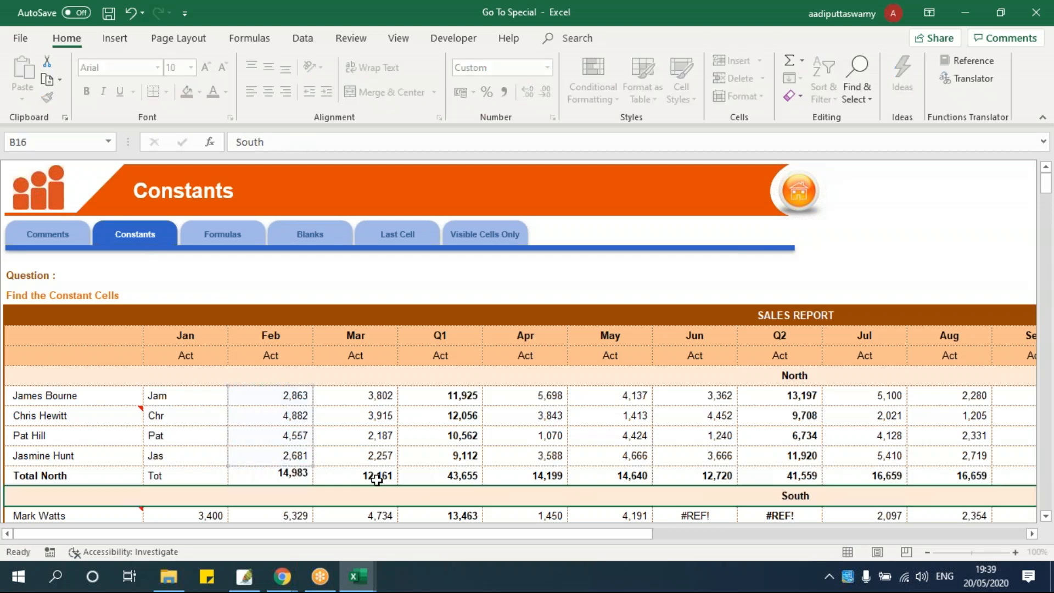
key("shift+Right")
key("shift+Right")
key("shift+Right")
key("shift+Right")
key("shift+Right")
key("shift+Right")
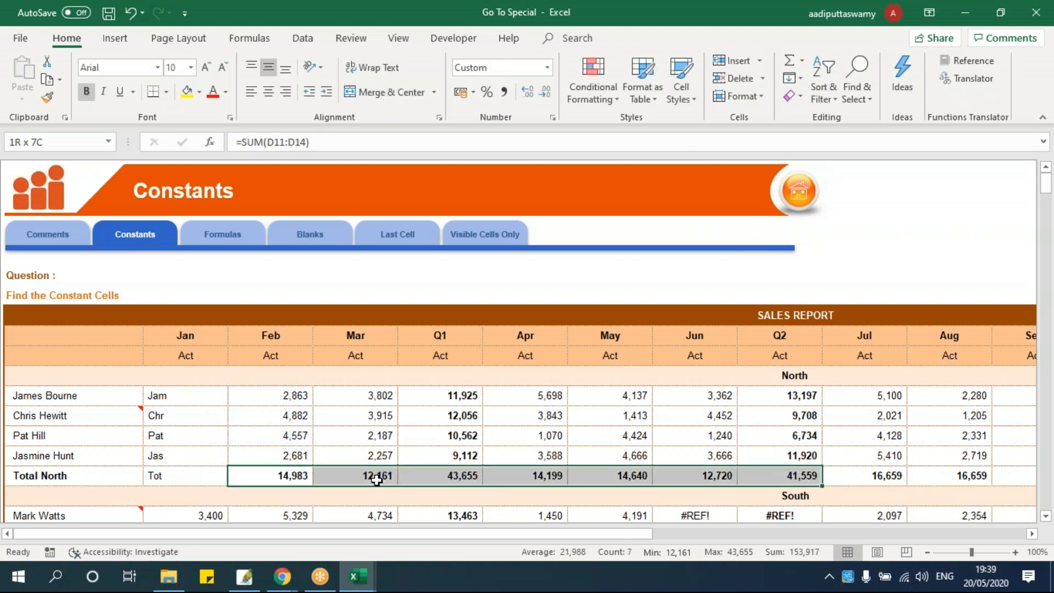
Enter =SUM(D11:I11) in the Q2 cell J11 and fill it down through the Total North row
left_click(757, 396)
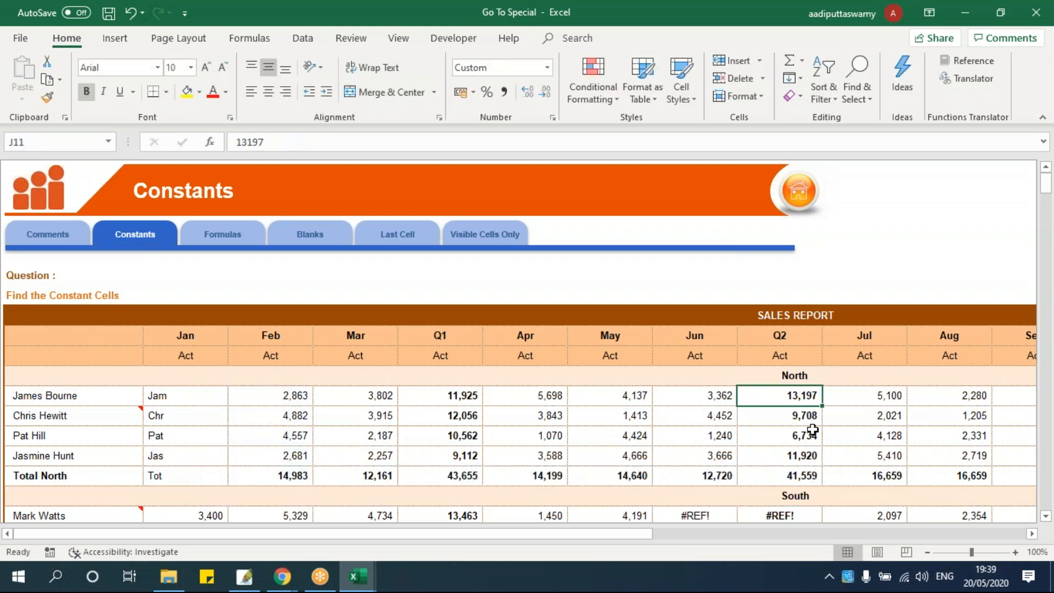
key("F2")
key("alt+=")
key("Return")
key("Up")
key("ctrl+shift+Down")
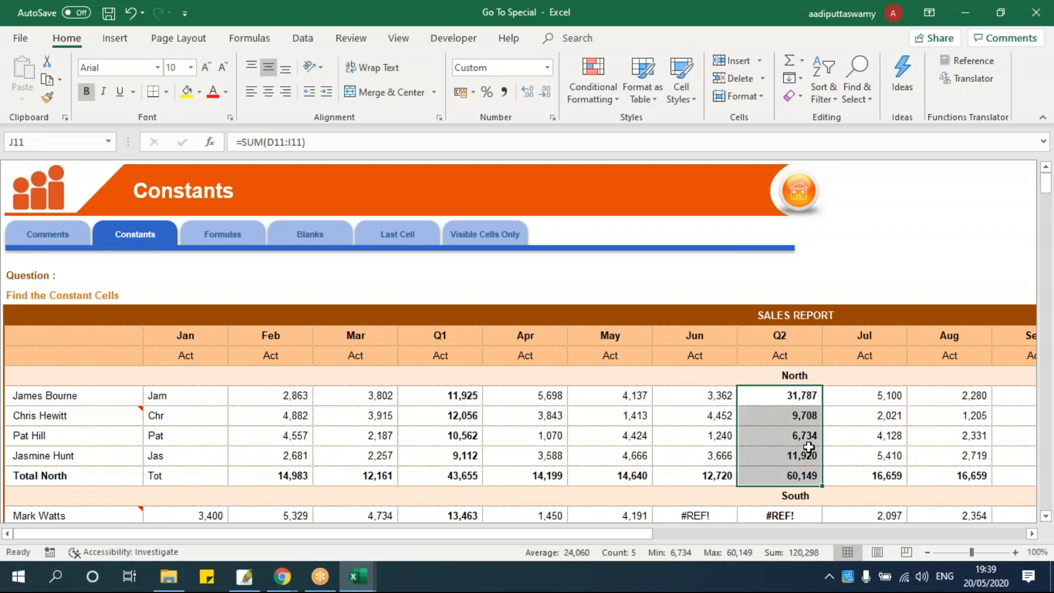
key("ctrl+d")
left_click(747, 434)
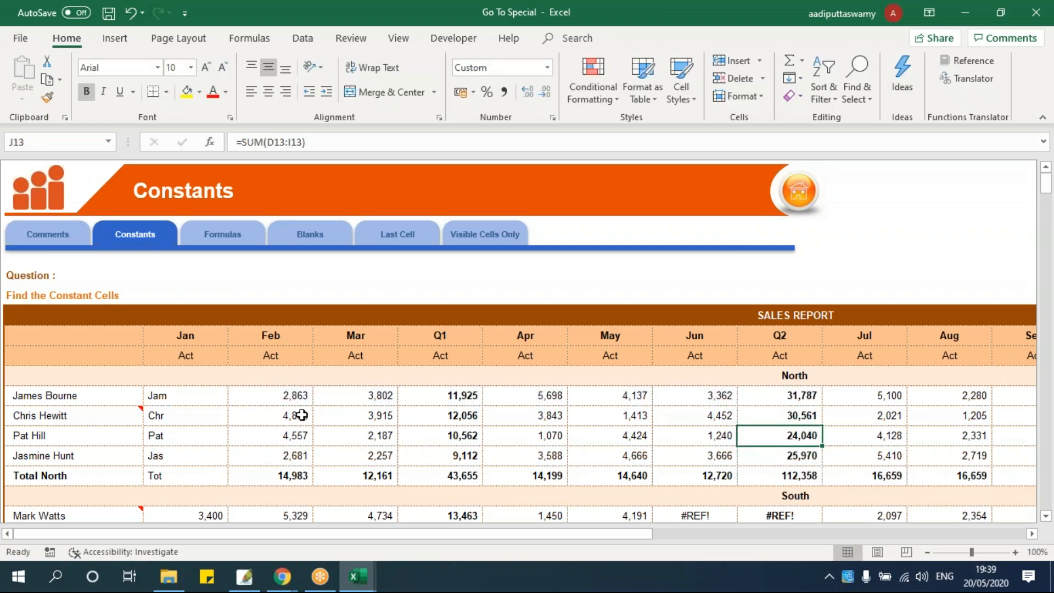
Inspect individual cells of the North block to tell typed constants from formulas, including the SUM in J11
double_click(97, 396)
left_click(122, 413)
left_click(299, 396)
left_click(450, 416)
double_click(799, 396)
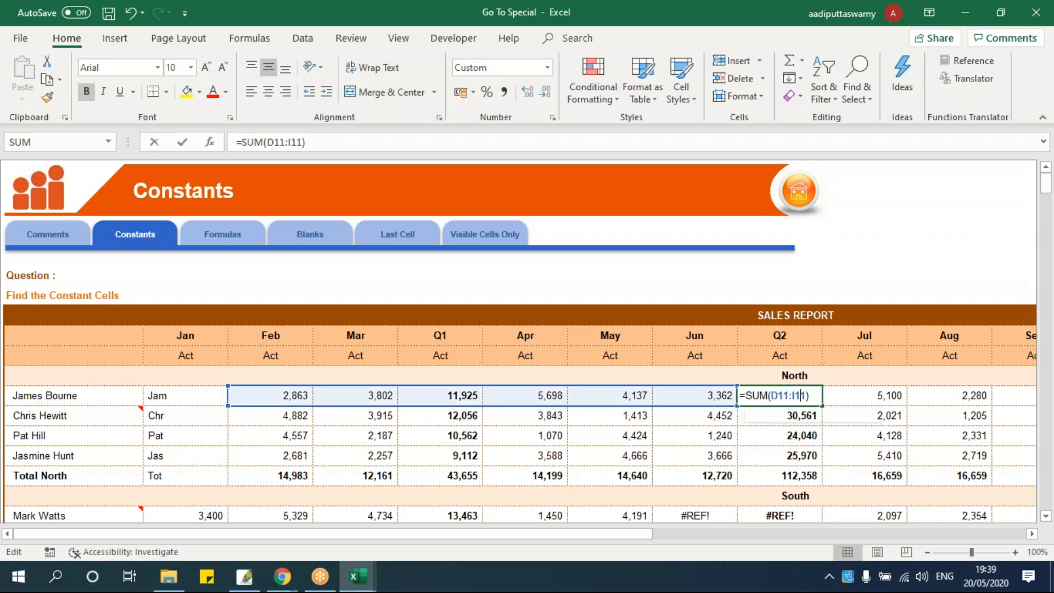
key("Escape")
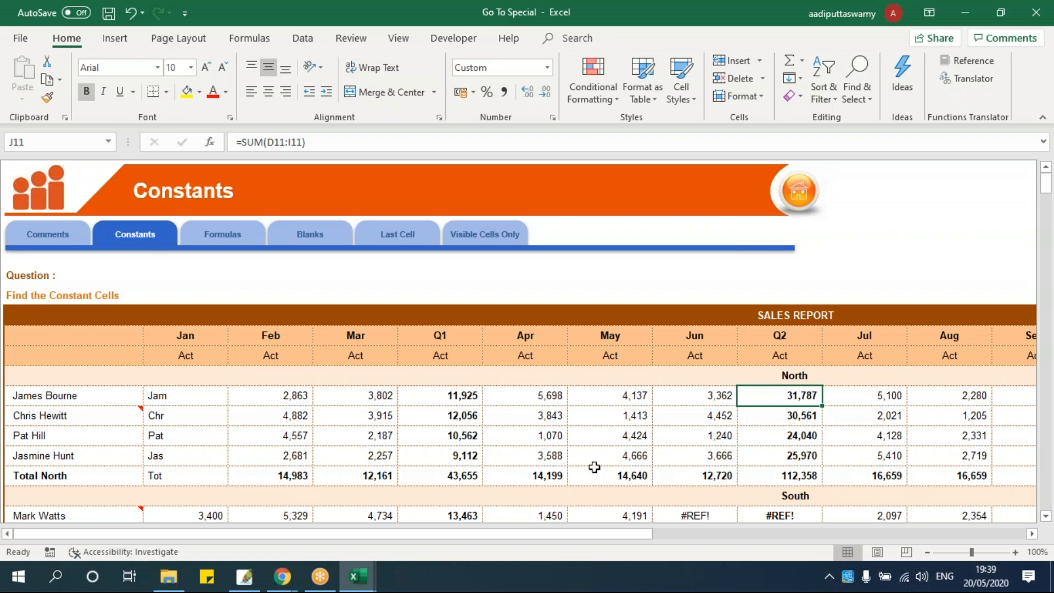
left_click(307, 396)
left_click(429, 435)
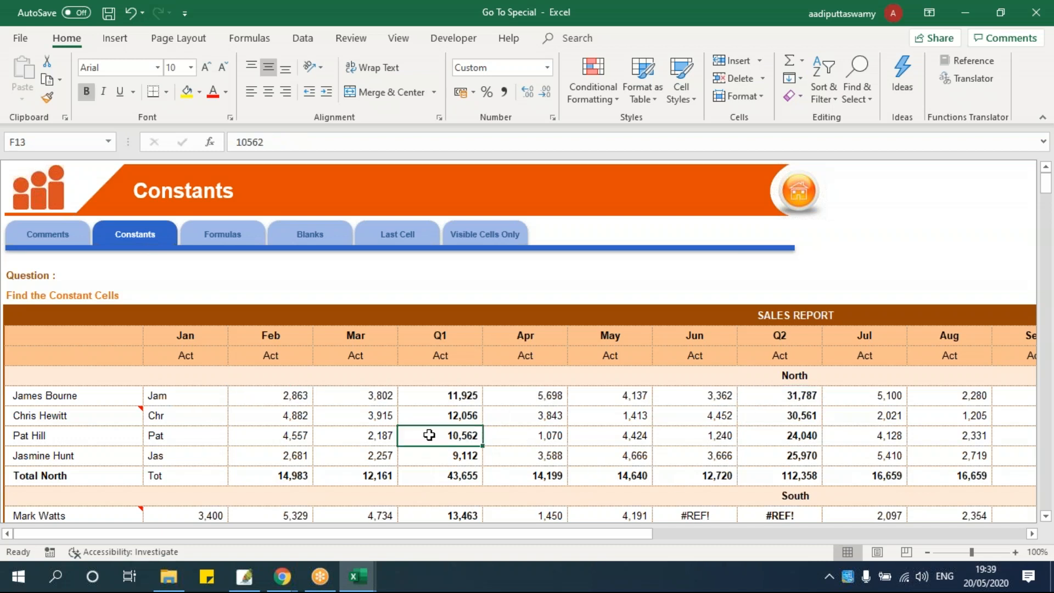
Use Go To Special on B11:J15 to select its constants, keeping Numbers, Text, Logicals and Errors included
mouse_move(104, 404)
left_mouse_down()
mouse_move(760, 412)
mouse_move(796, 476)
left_mouse_up()
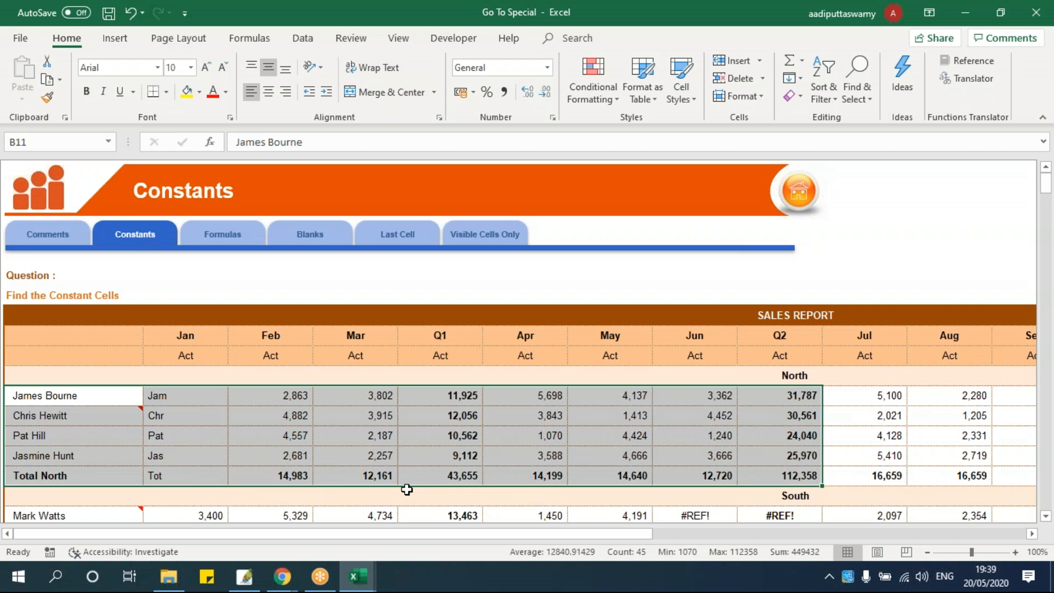
key("F5")
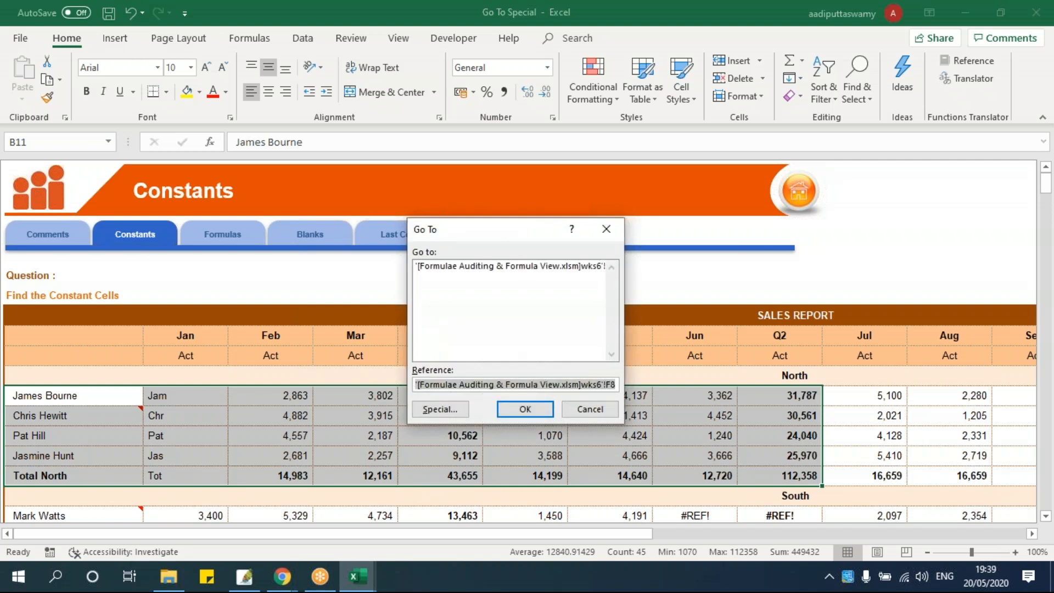
left_click(442, 410)
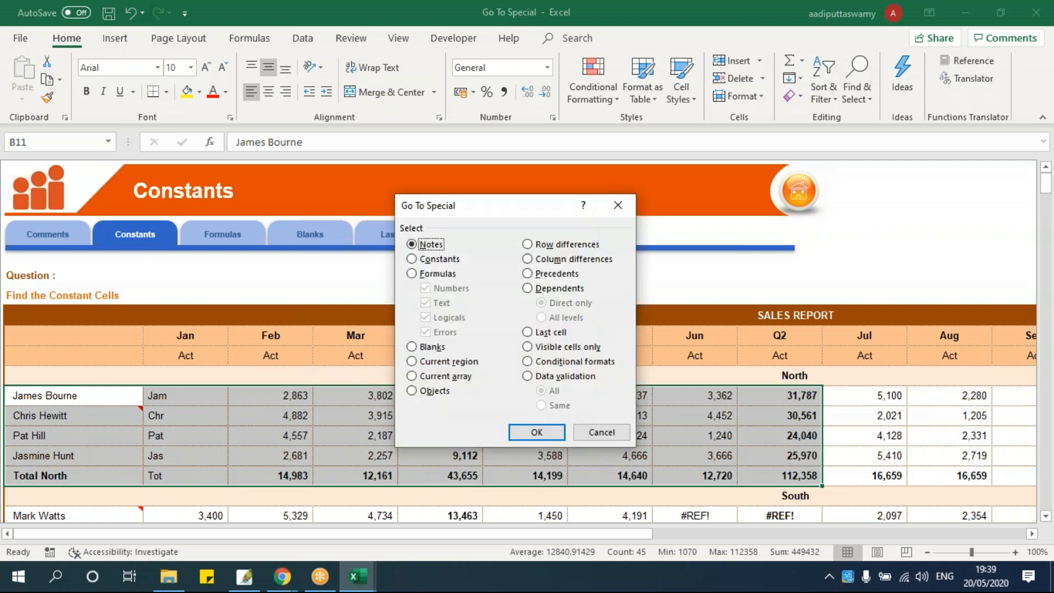
left_click(430, 259)
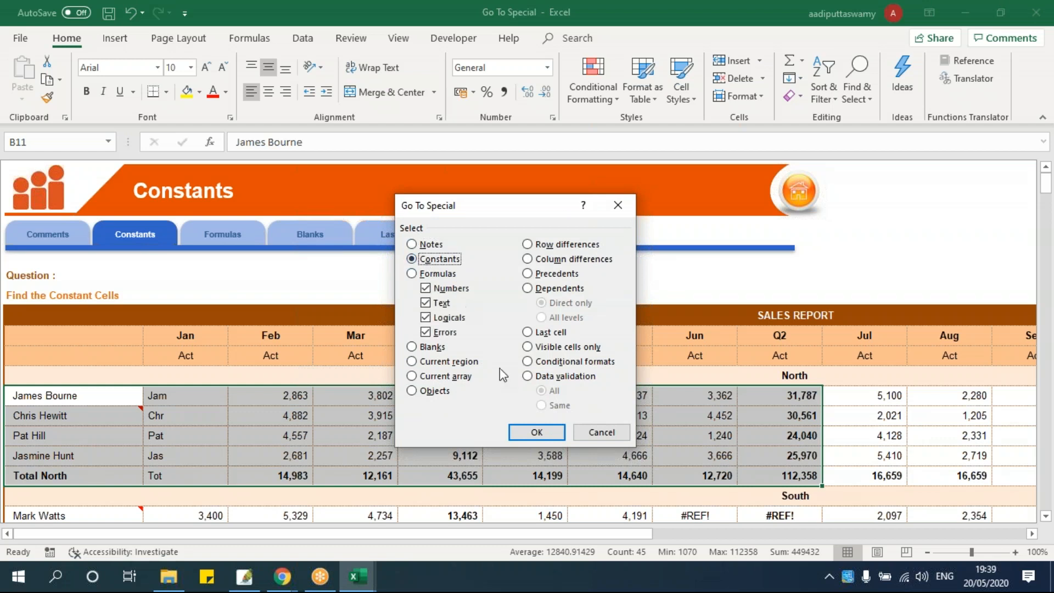
left_click(536, 432)
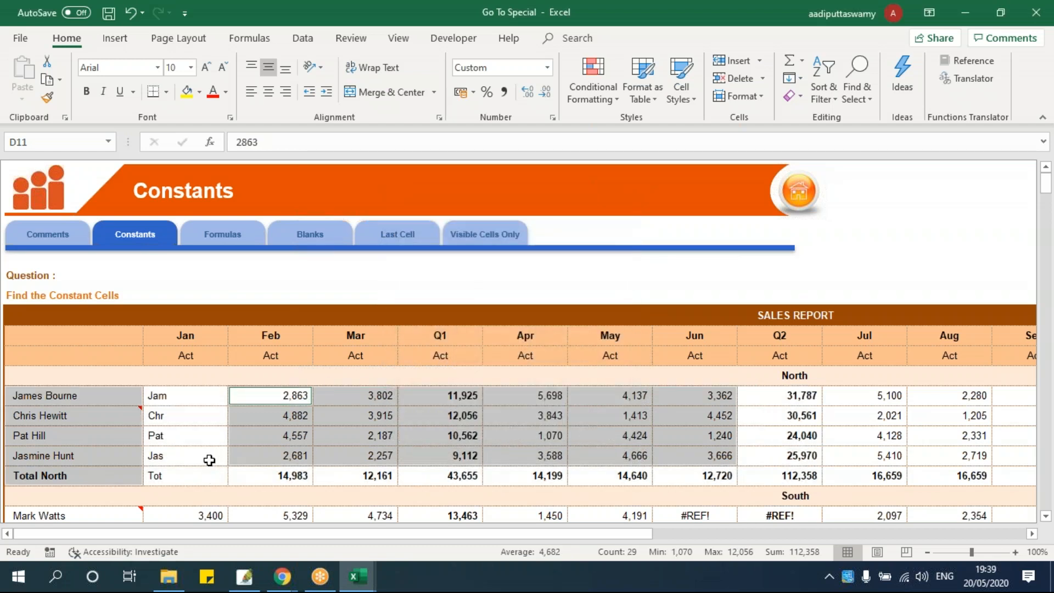
Use Go To Special on B11:J15 to select only text constants, excluding Numbers, Logicals and Errors
left_click(266, 398)
left_click_drag(94, 397, 795, 473)
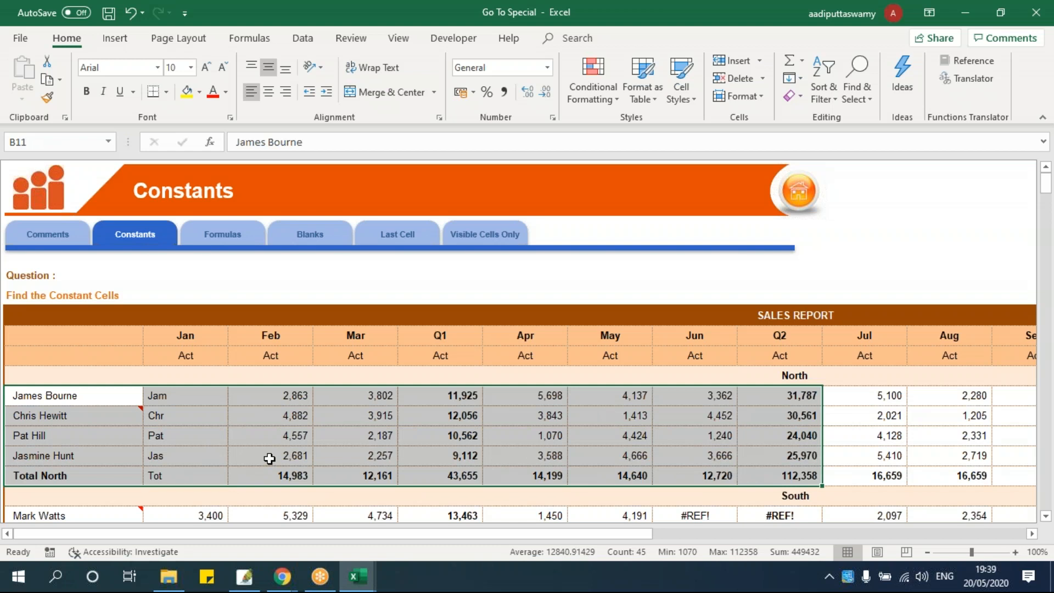
key("F5")
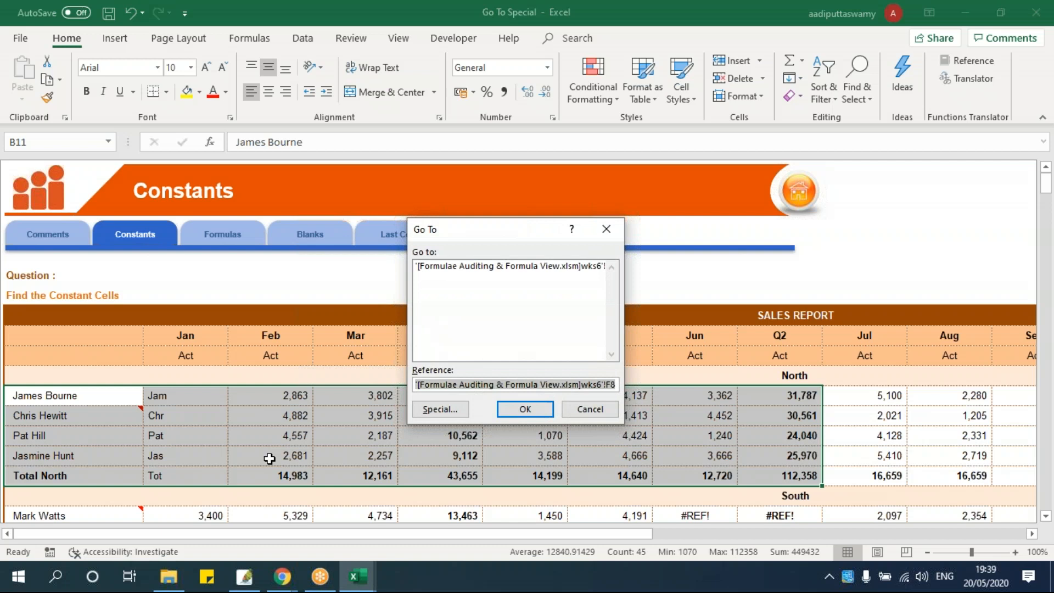
left_click(439, 409)
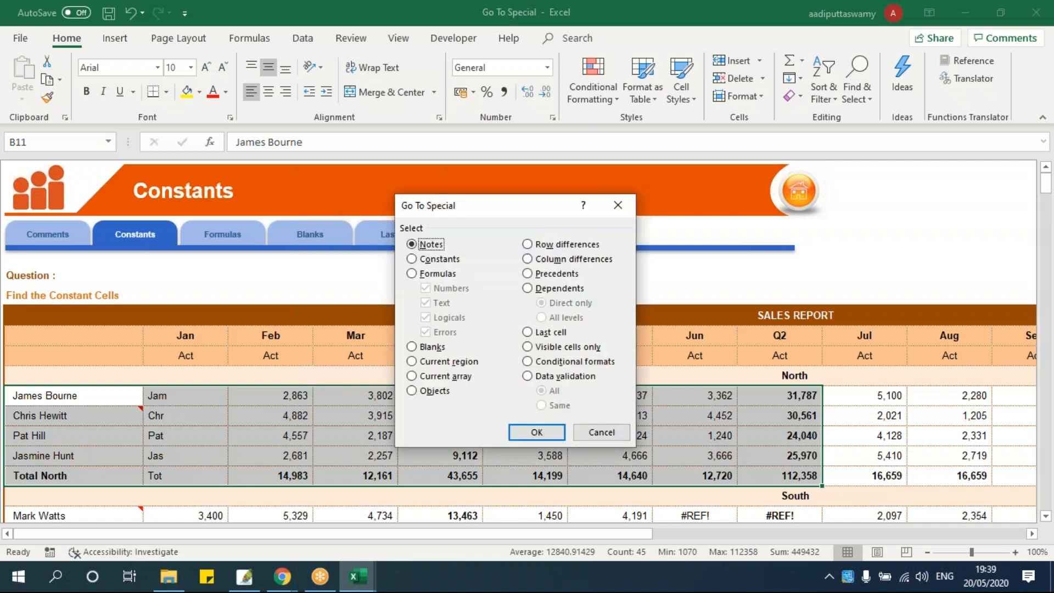
left_click(439, 259)
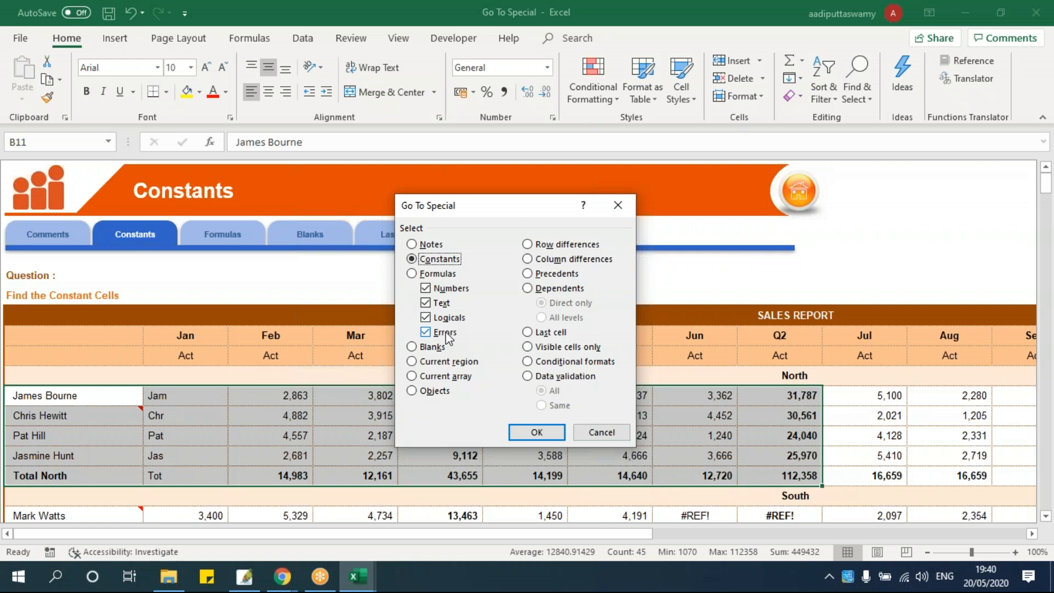
left_click(426, 289)
left_click(427, 318)
left_click(427, 334)
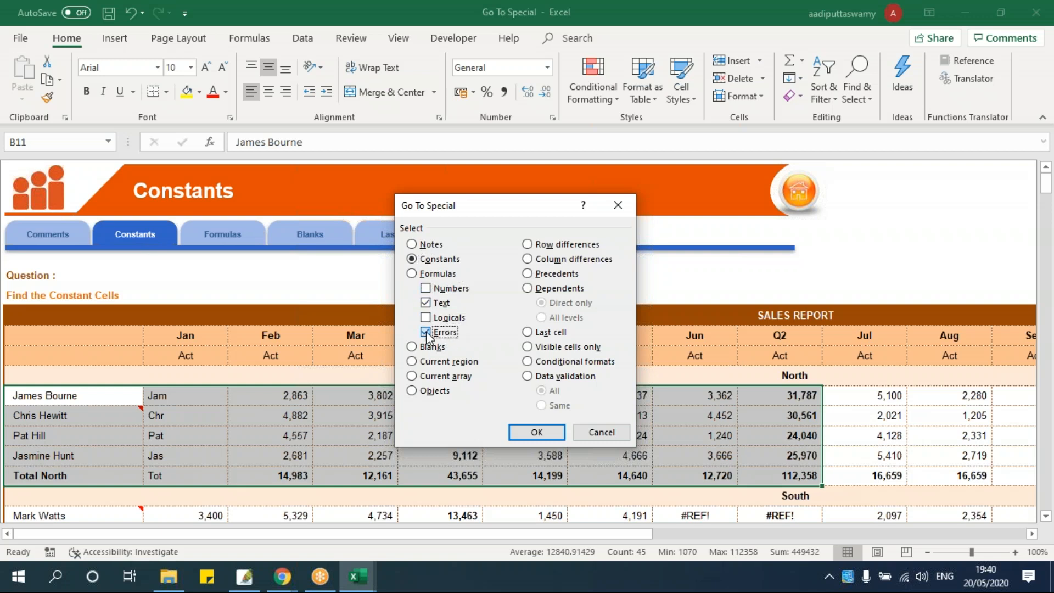
left_click(537, 431)
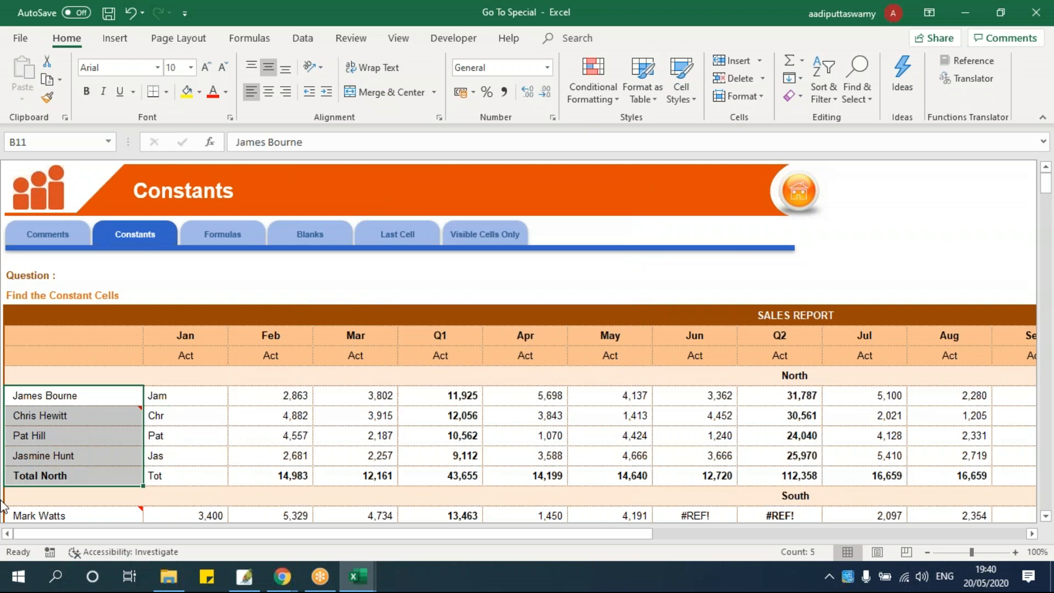
Use Go To Special on B11:J15 to select its formulas, keeping Numbers, Text, Logicals and Errors included
left_click_drag(87, 395, 802, 478)
key("F5")
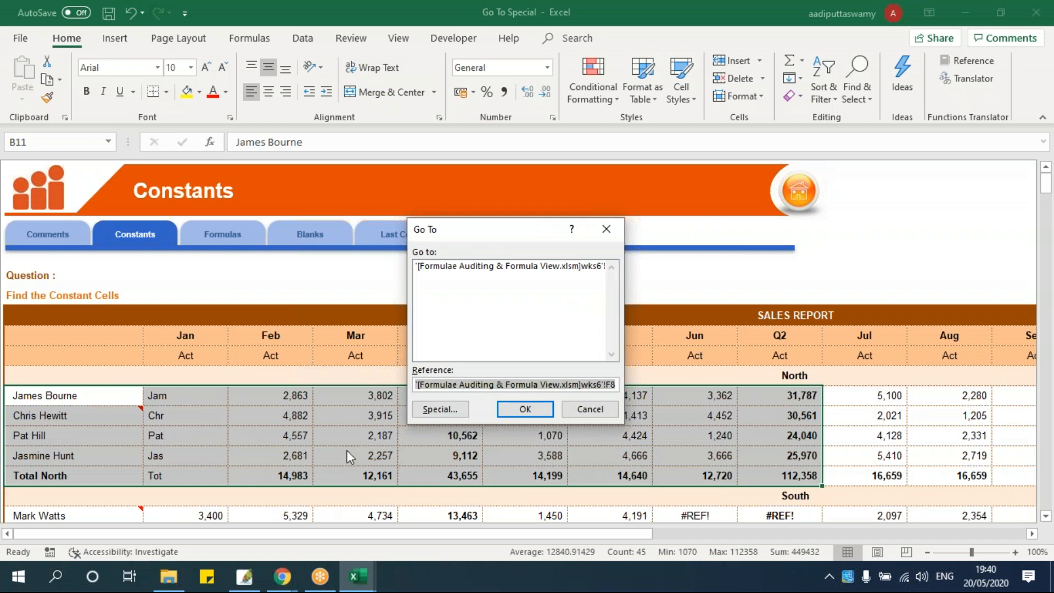
left_click(440, 409)
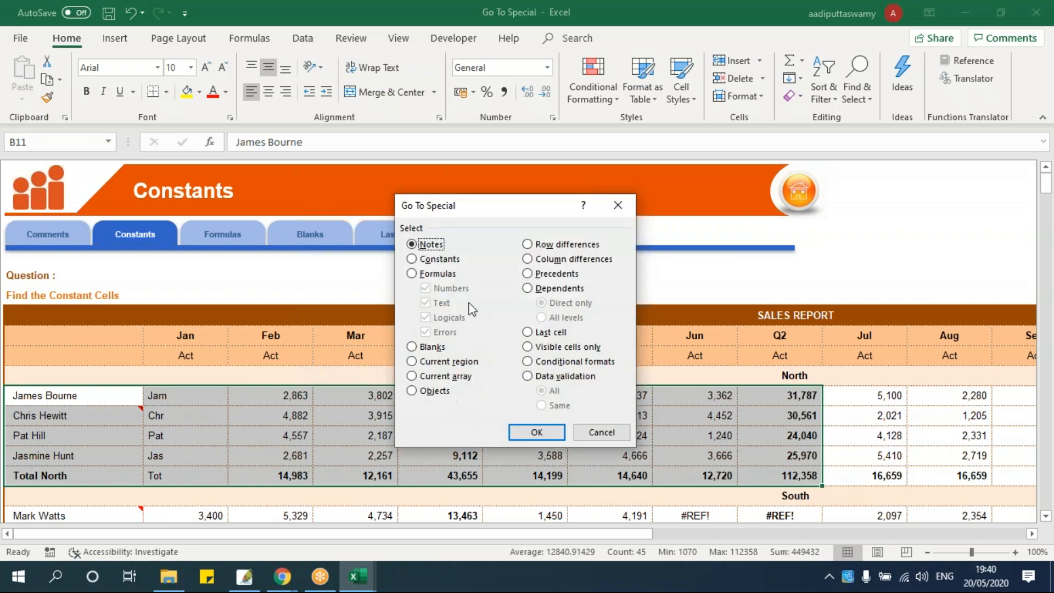
left_click(445, 274)
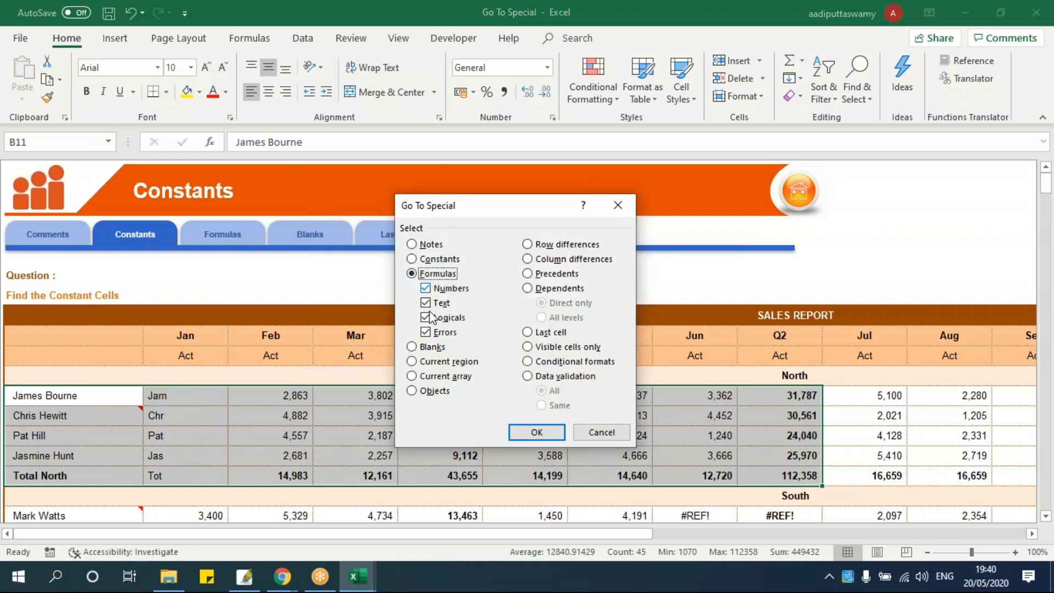
left_click(537, 434)
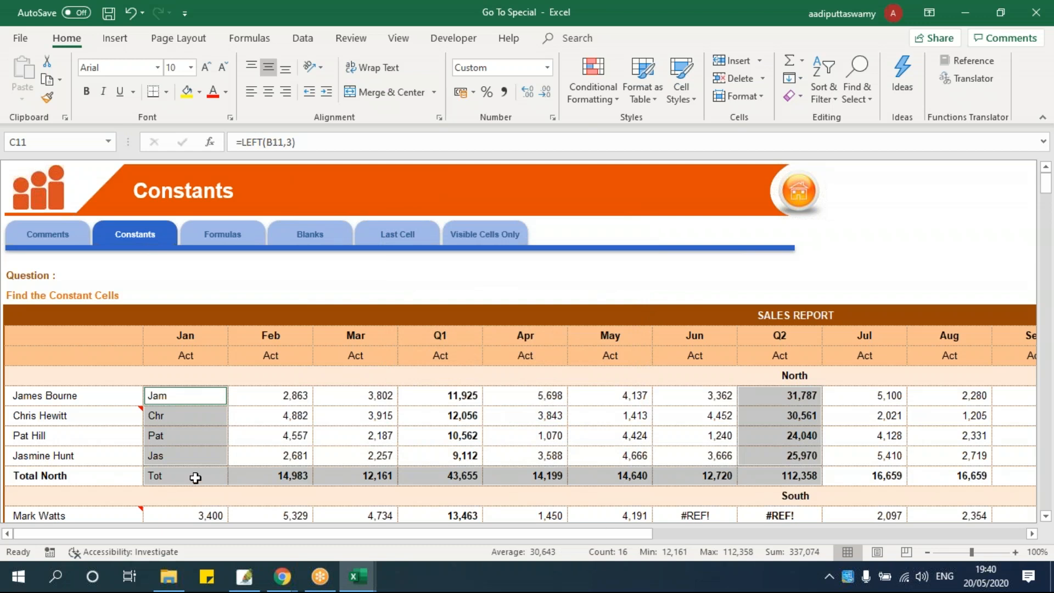
Use Go To Special on B11:J15 to select the formulas that return text, excluding Numbers and Logicals
left_click_drag(111, 395, 807, 473)
key("ctrl+g")
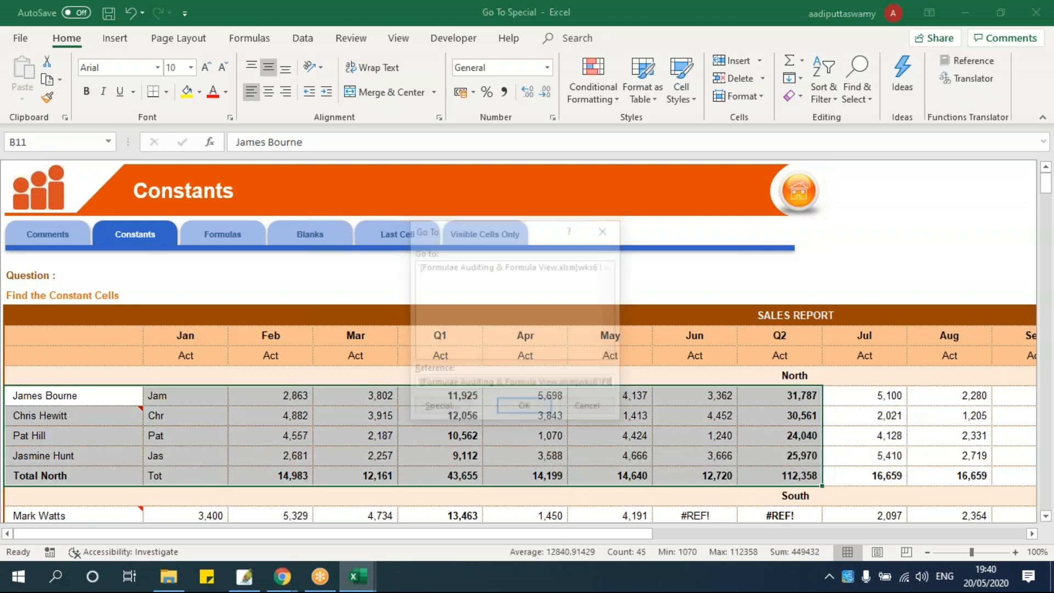
left_click(437, 409)
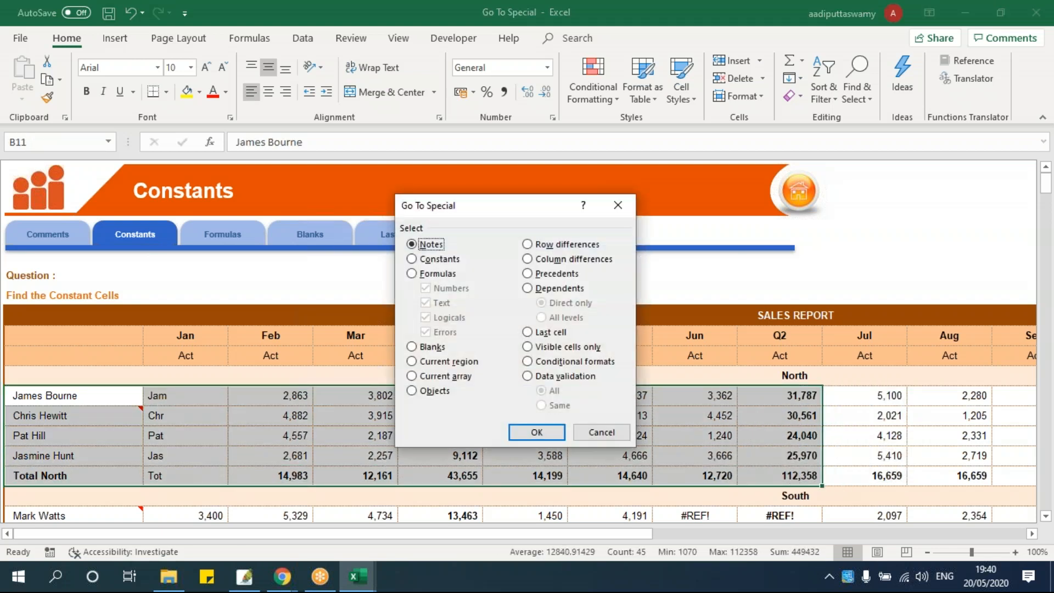
left_click(438, 273)
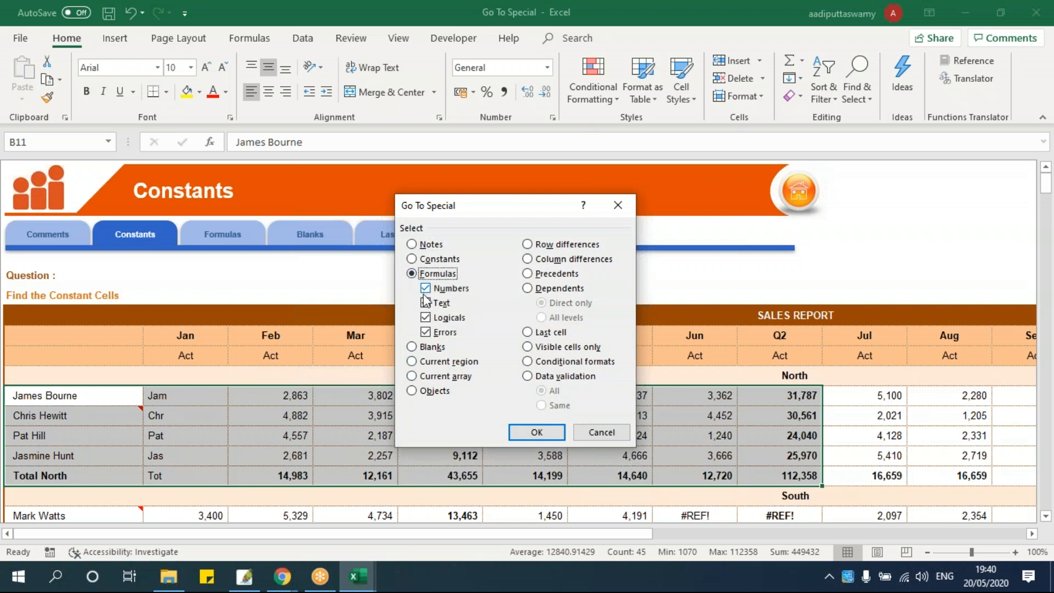
left_click(439, 288)
left_click(443, 317)
left_click(543, 431)
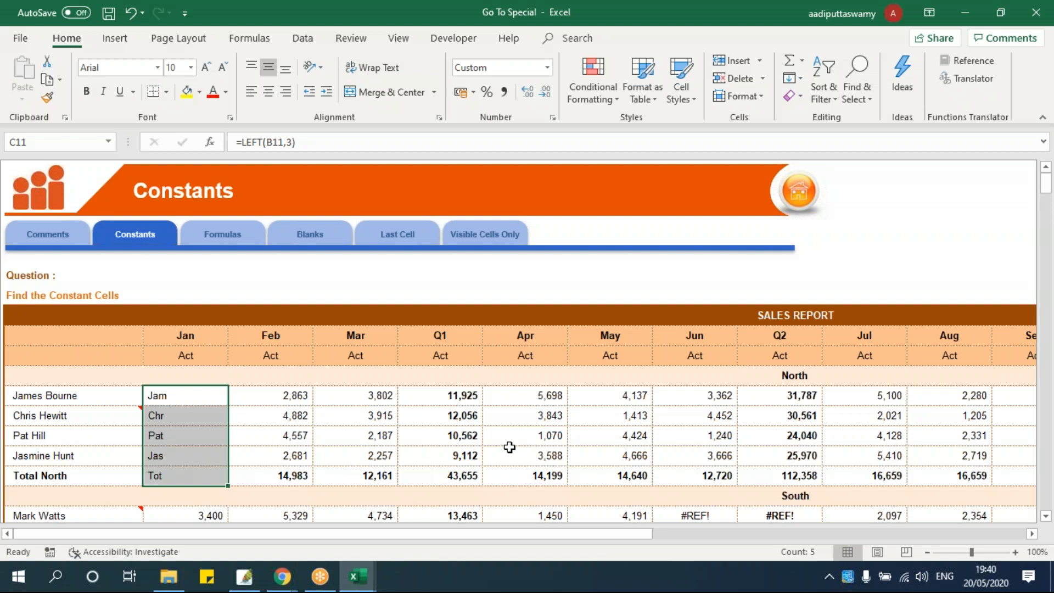
On the Blanks sheet, clear the contents of cells C12, G12, I13, K12, K15, E13, D15 and L13
left_click(320, 239)
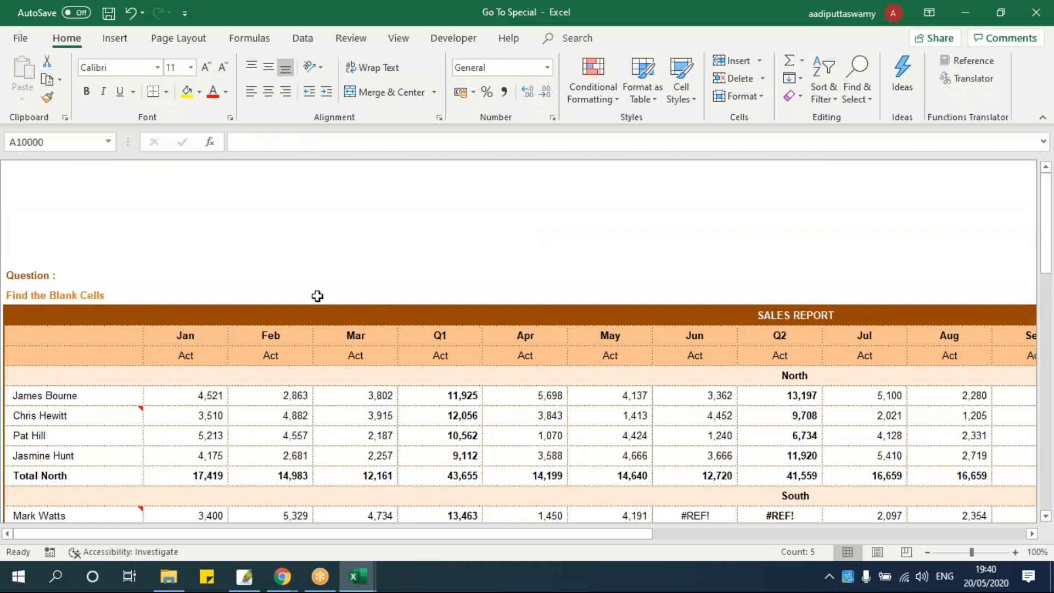
left_click(380, 419)
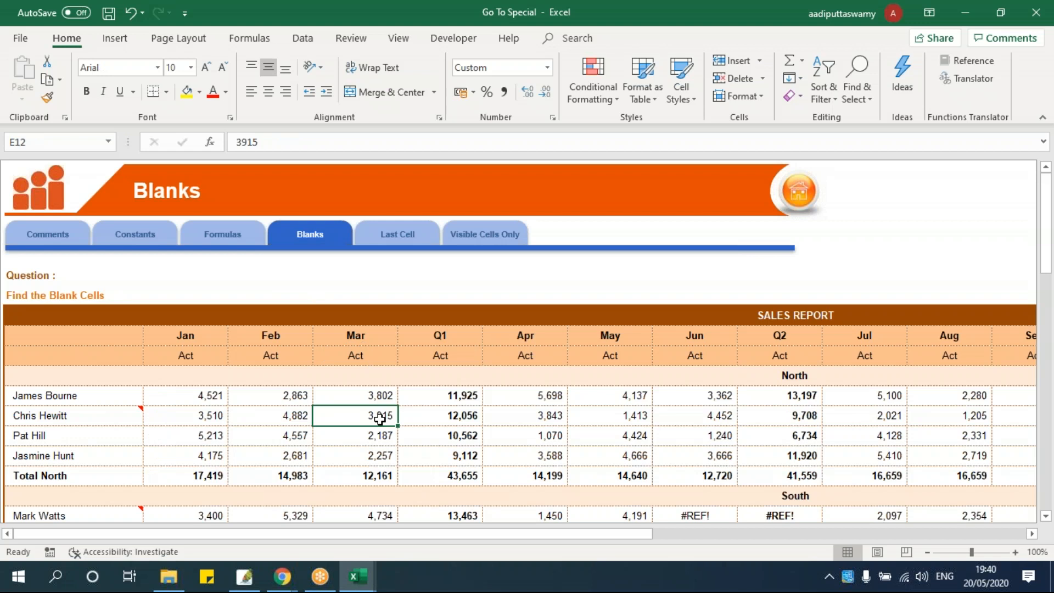
left_click(219, 419)
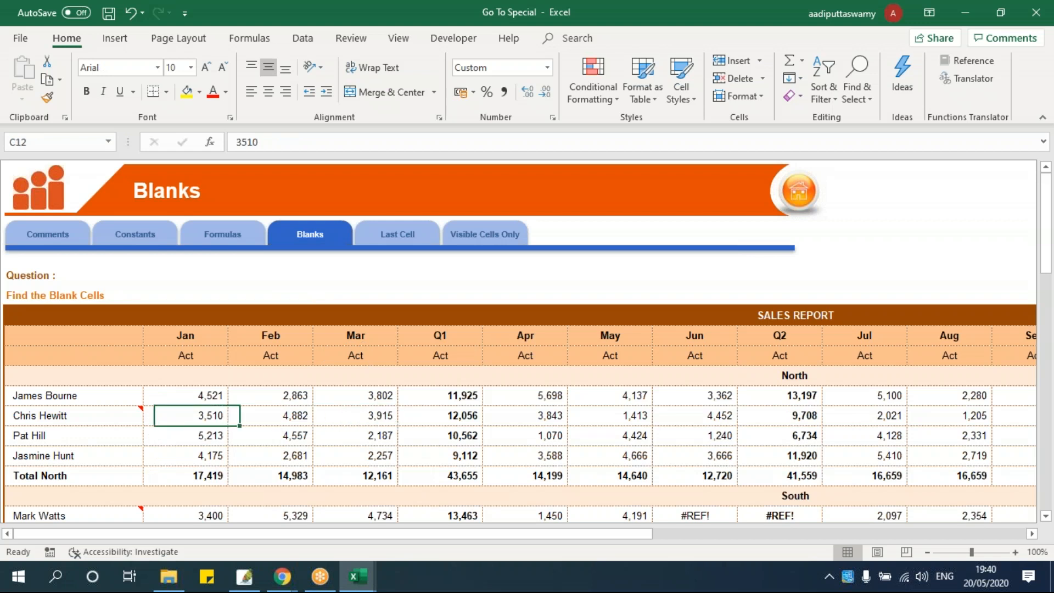
key("Delete")
left_click(503, 422)
key("Delete")
left_click(703, 436)
key("Delete")
left_click(873, 416)
key("Delete")
left_click(878, 475)
key("Delete")
left_click(381, 439)
key("Delete")
left_click(270, 476)
key("Delete")
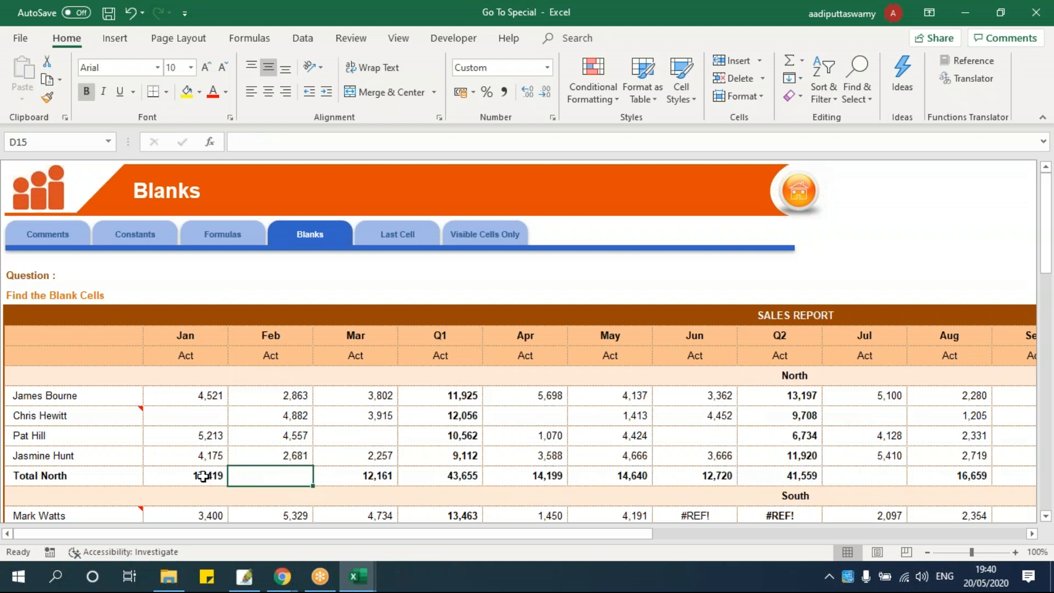
left_click(966, 440)
key("Delete")
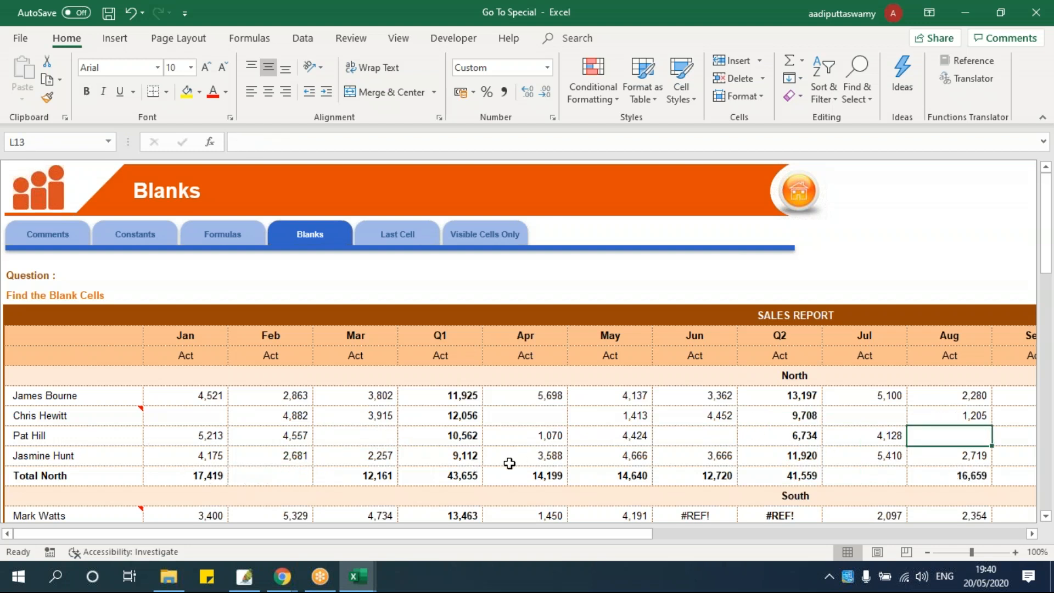
Use Go To Special on C11:L15 to select the blank cells of the North block
left_click_drag(212, 397, 932, 470)
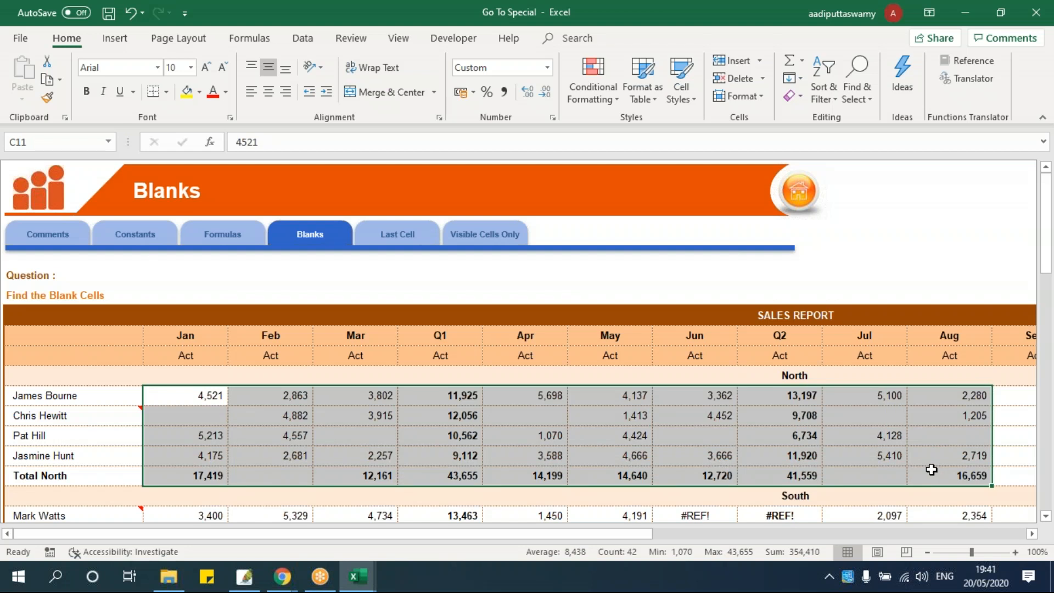
key("F5")
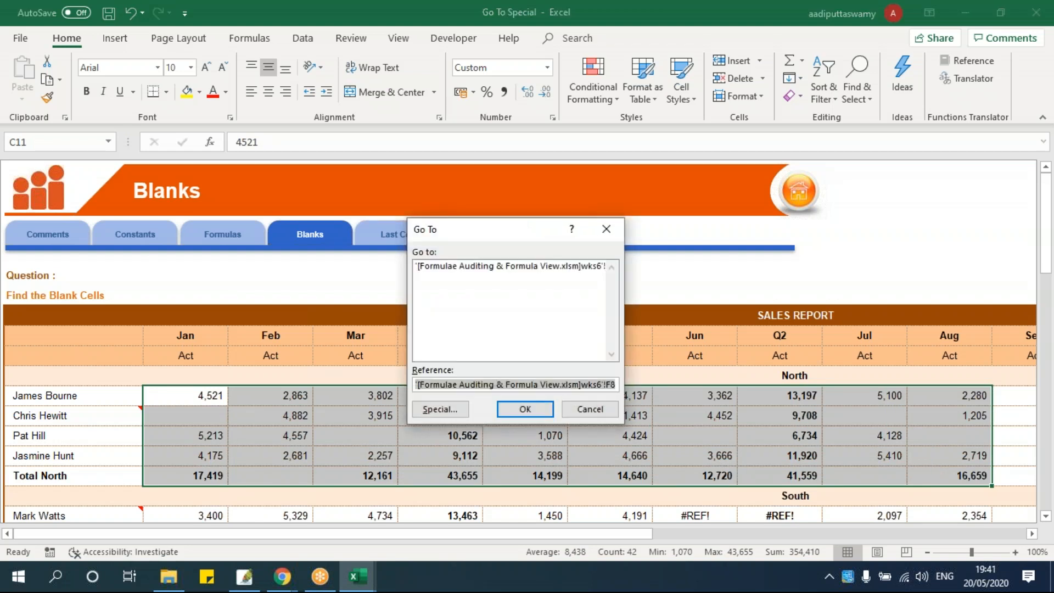
left_click(445, 410)
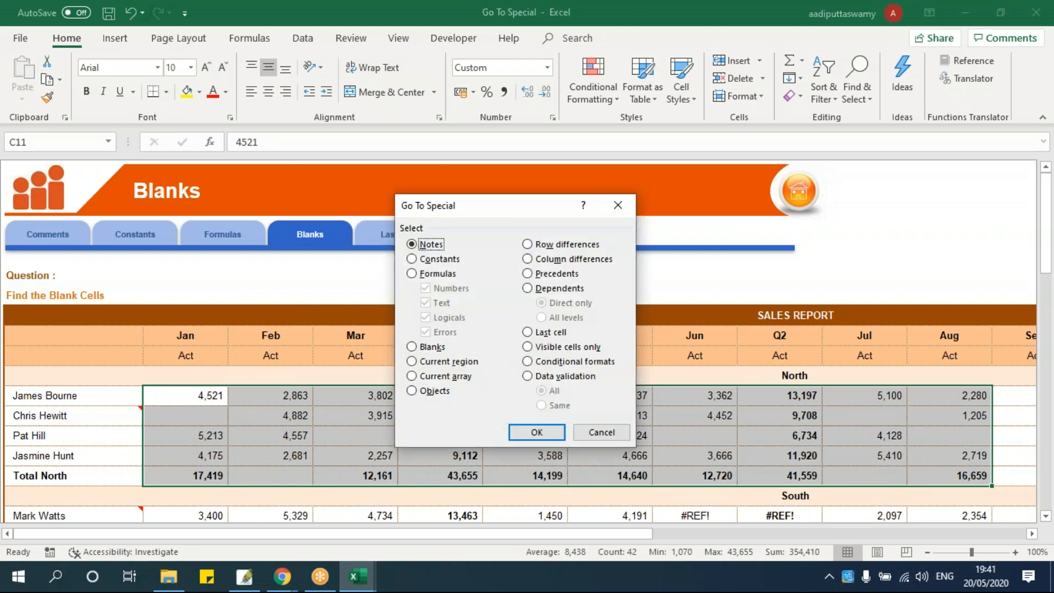
left_click(433, 347)
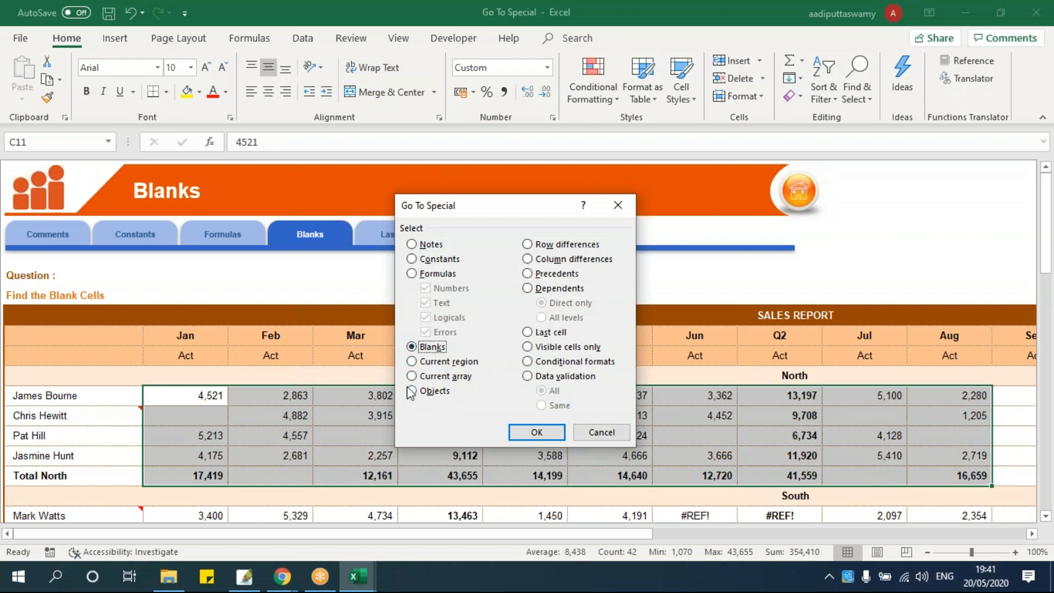
left_click(537, 433)
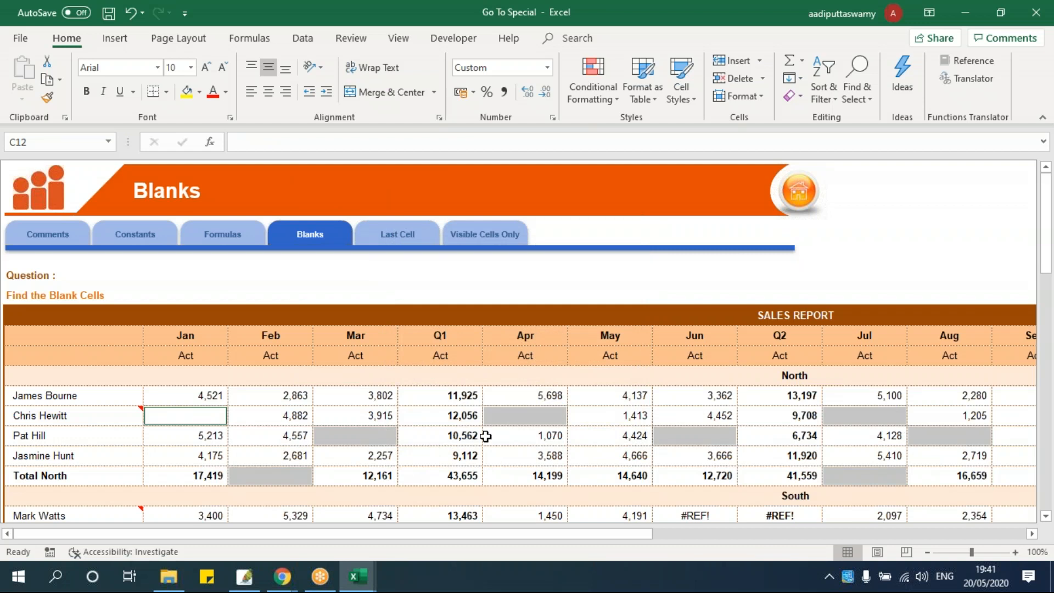
Format C11:L15 as Number with 0 decimal places and the 1000 separator
left_click_drag(220, 398, 955, 474)
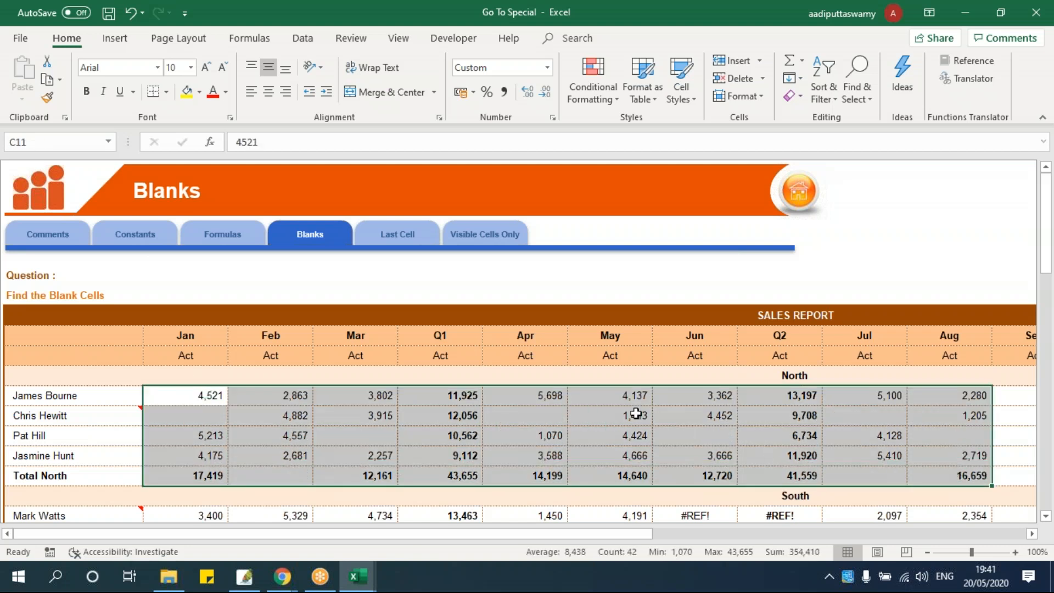
key("ctrl+1")
left_click(360, 217)
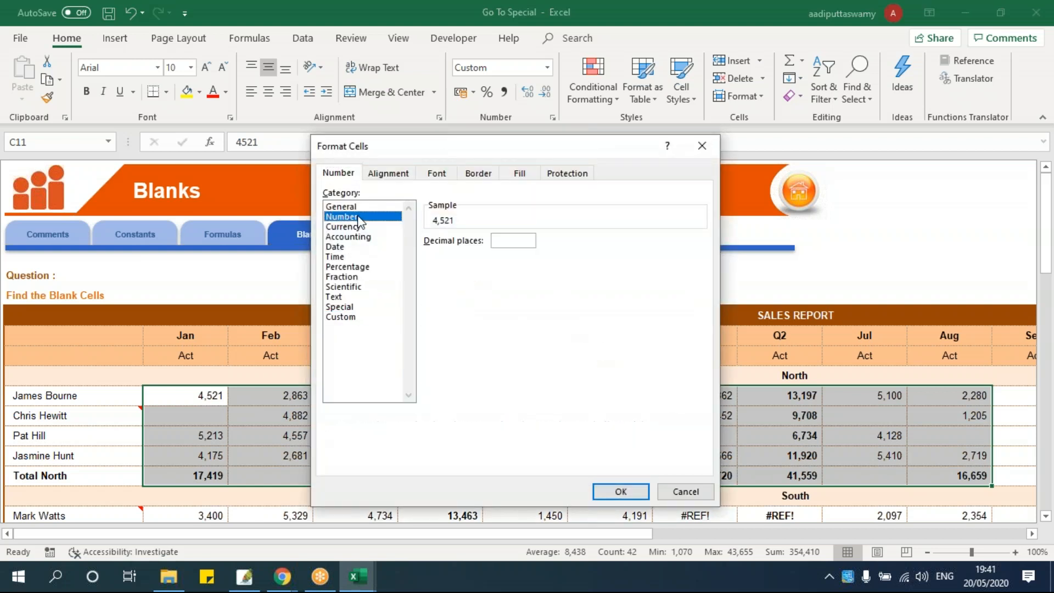
left_click(531, 244)
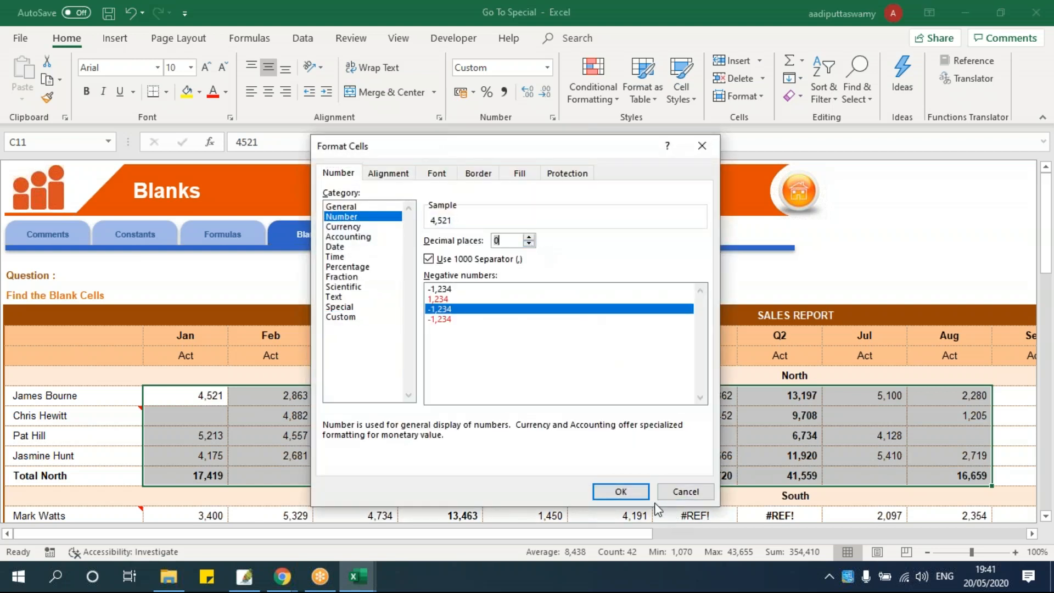
left_click(622, 491)
left_click(195, 418)
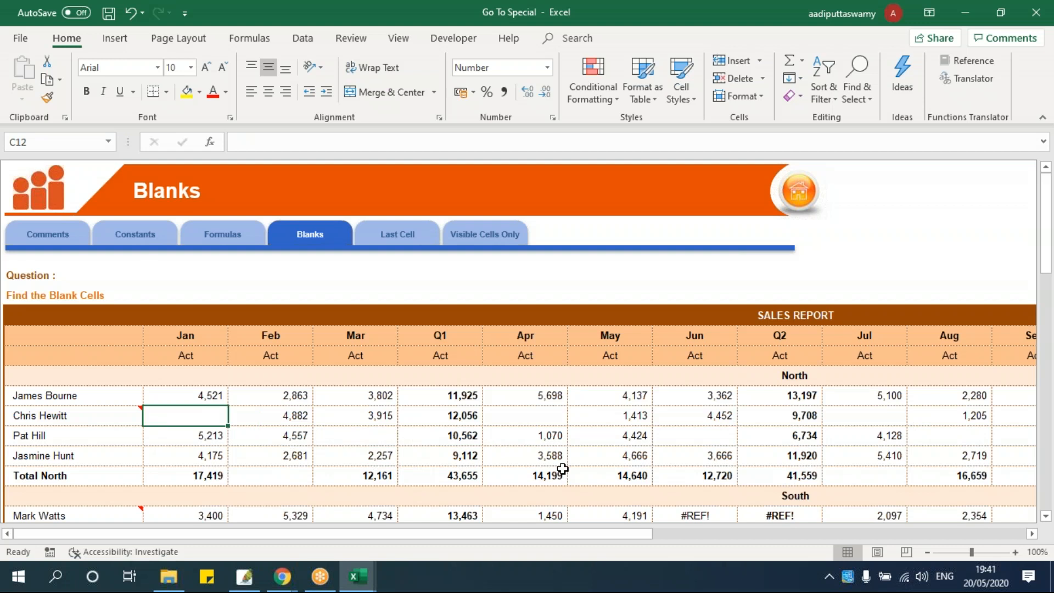
Select the blank cells in C11:L15 with Go To Special and fill them all with 0 at once
left_click_drag(214, 395, 978, 474)
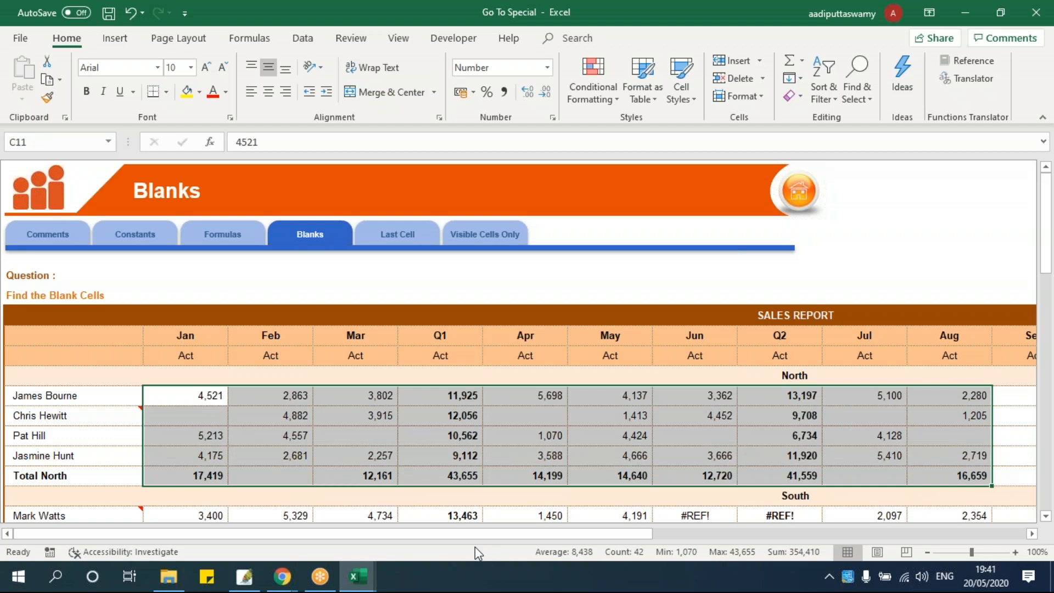
key("F5")
left_click(442, 410)
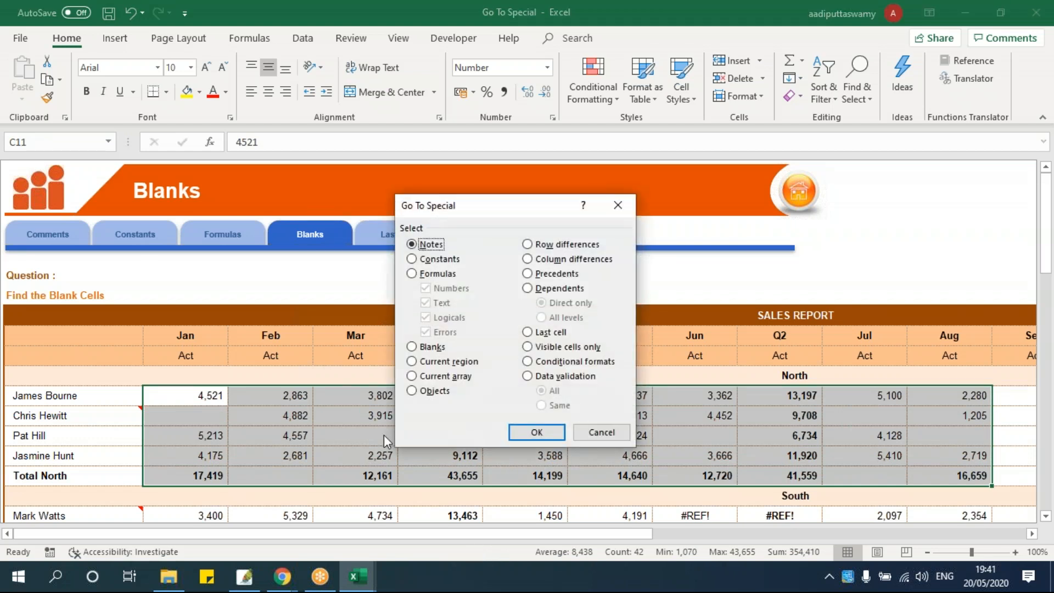
left_click(439, 347)
left_click(537, 433)
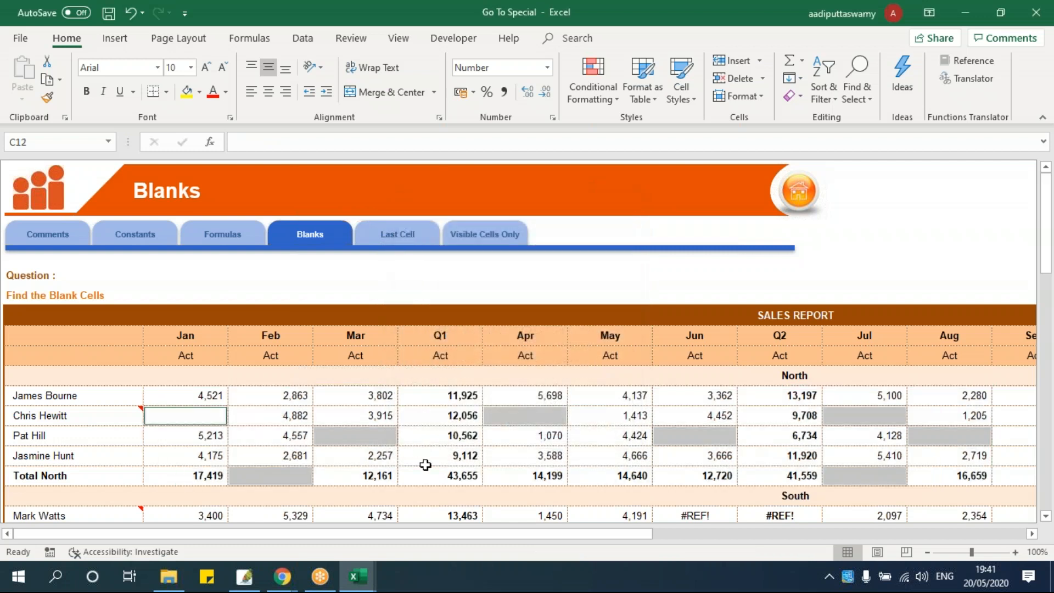
type("0")
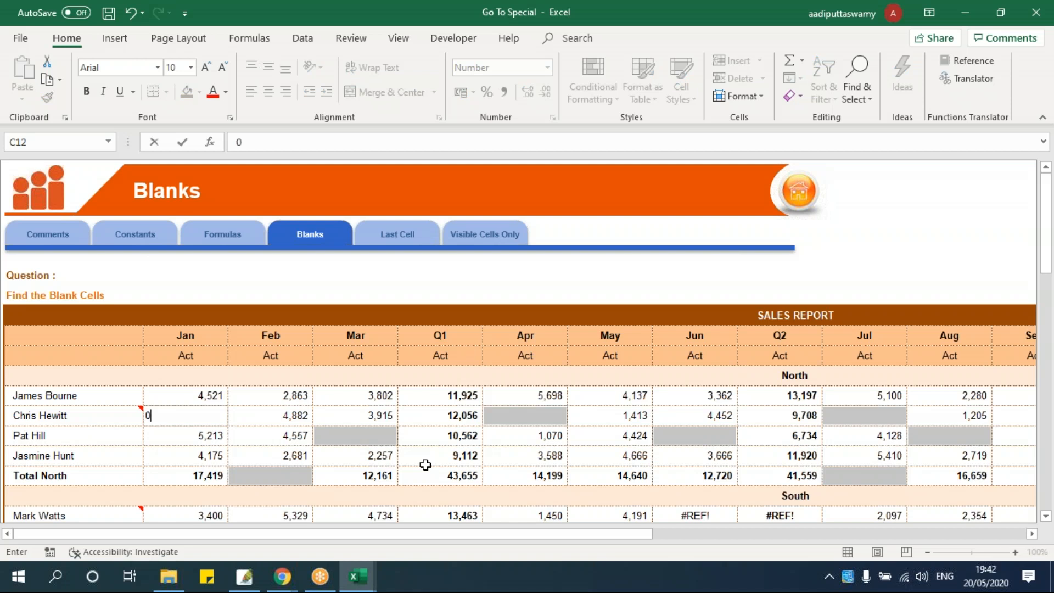
key("ctrl+Return")
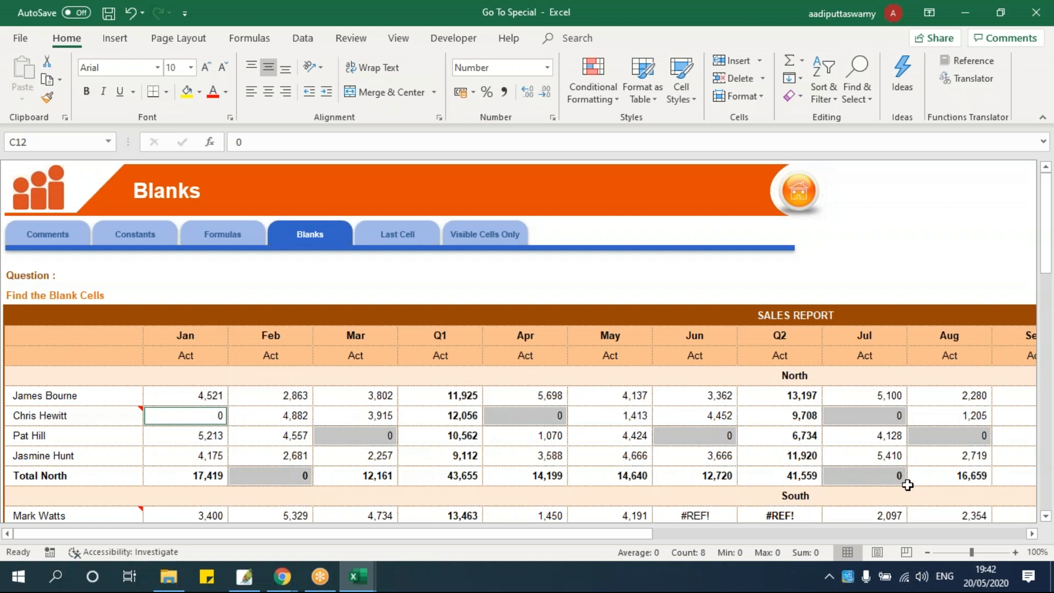
left_click(450, 457)
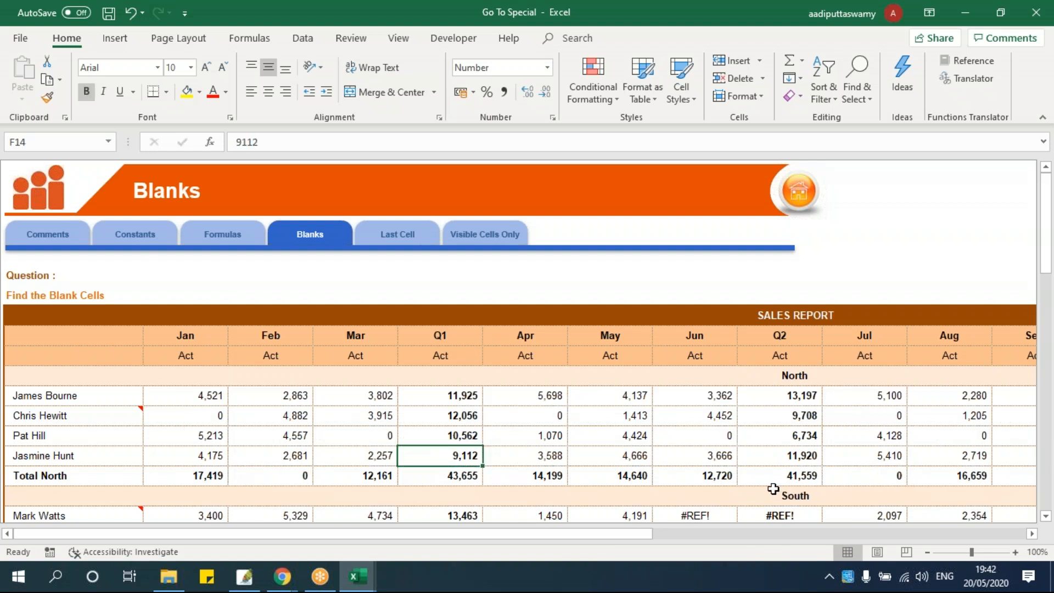
left_click(416, 291)
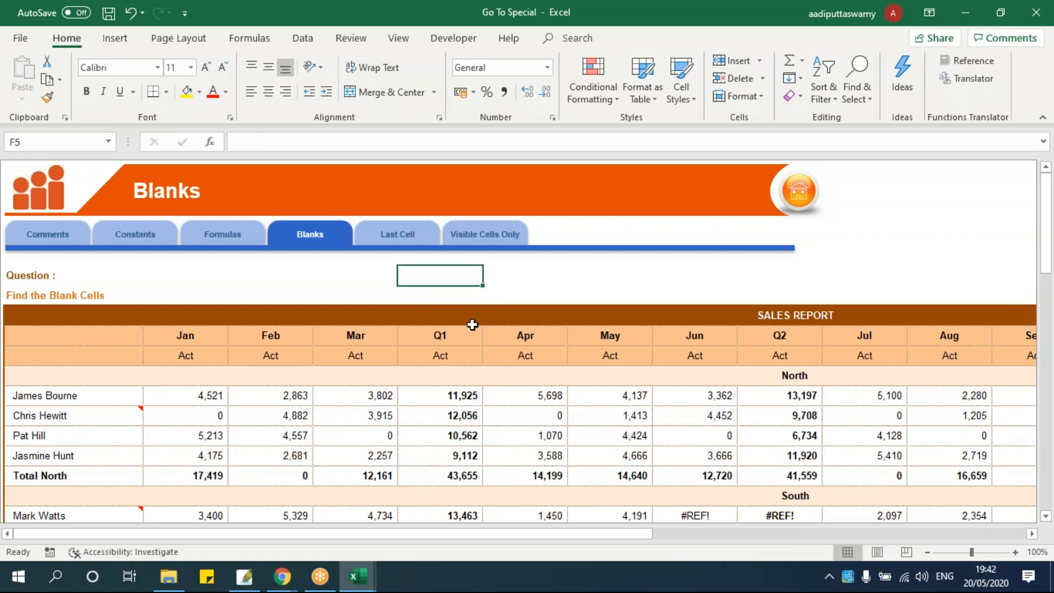
Write "Select Cells only blank" in F5, "Type 0" in F6 and "Control + Enter" in H5 as notes
type("Select Cells only blank")
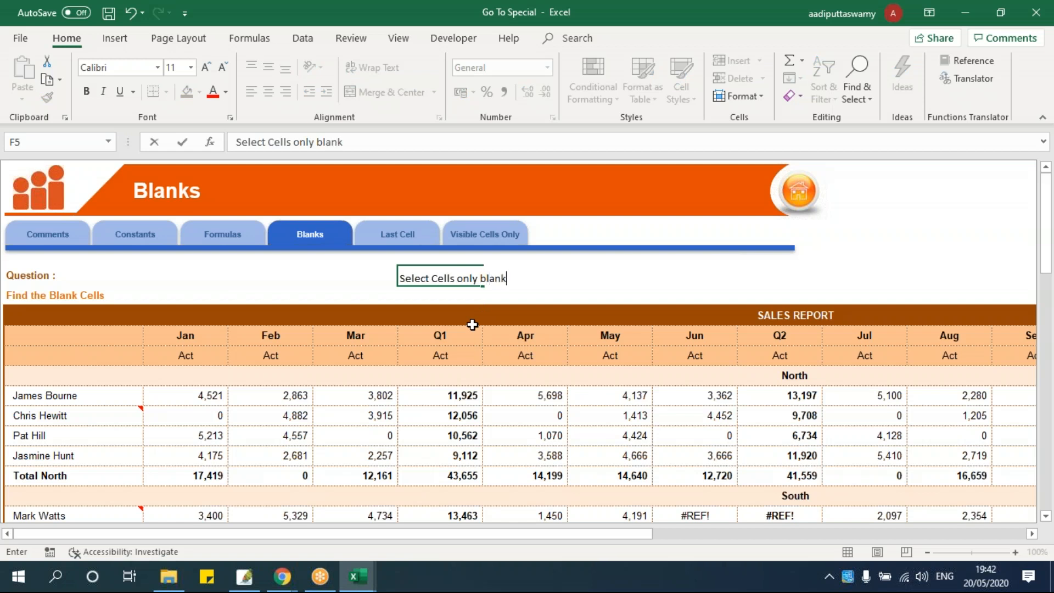
key("Return")
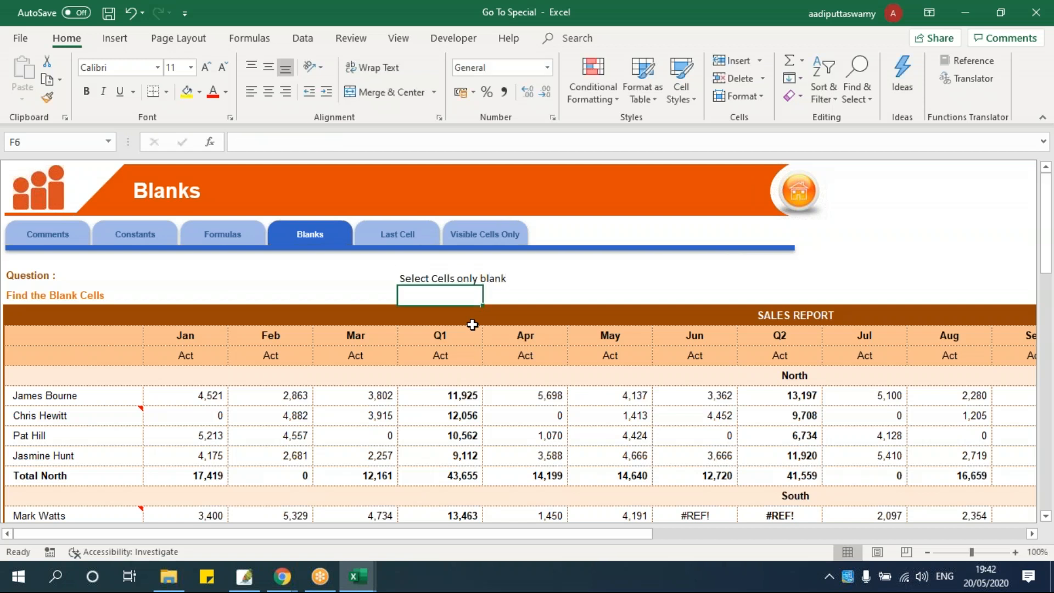
type("Type ")
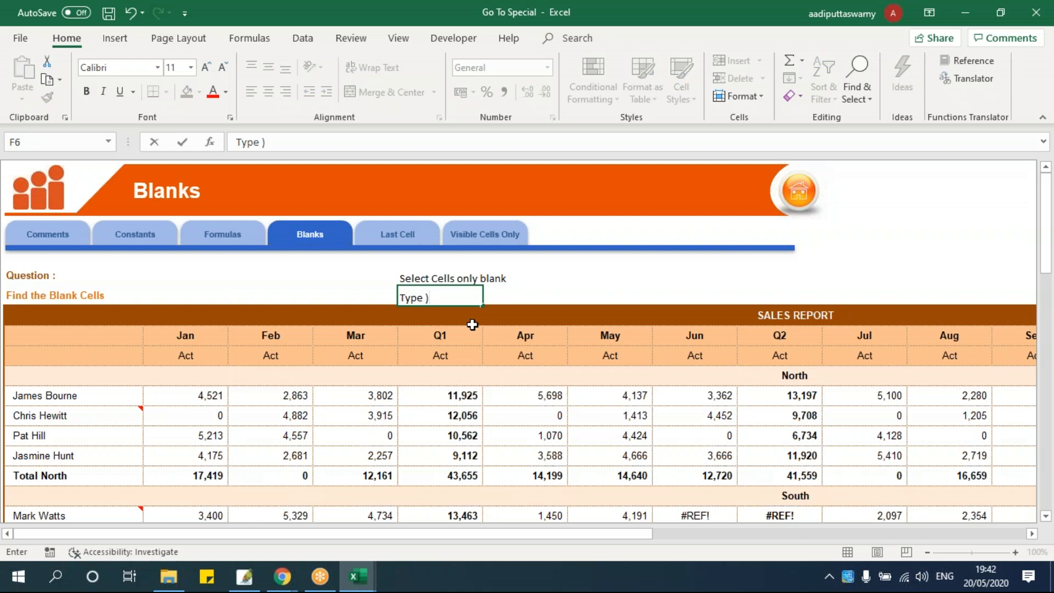
type("0")
left_click_drag(436, 281, 431, 293)
left_click(582, 279)
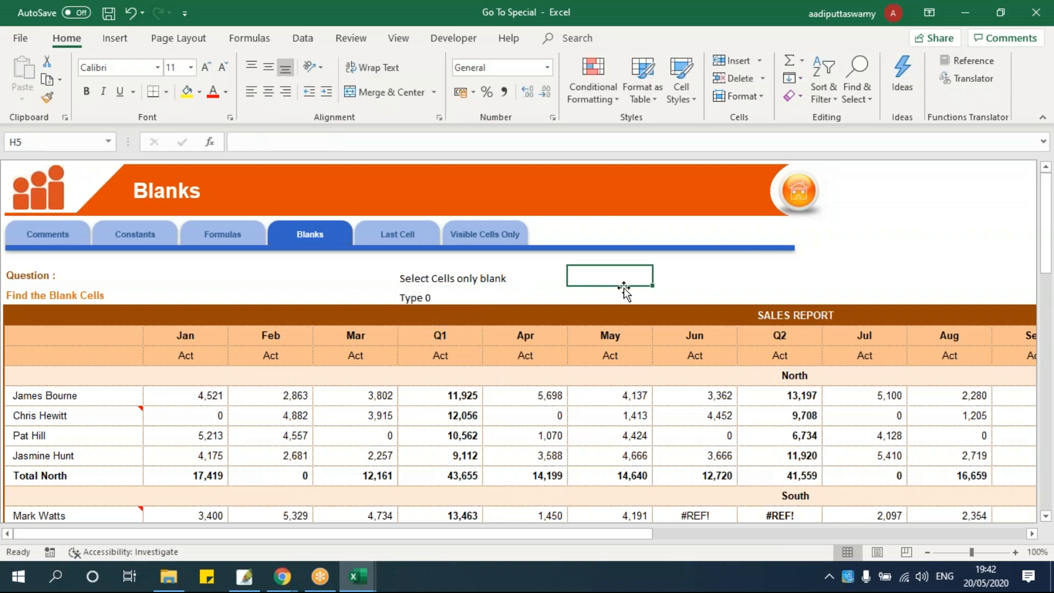
type("Contr")
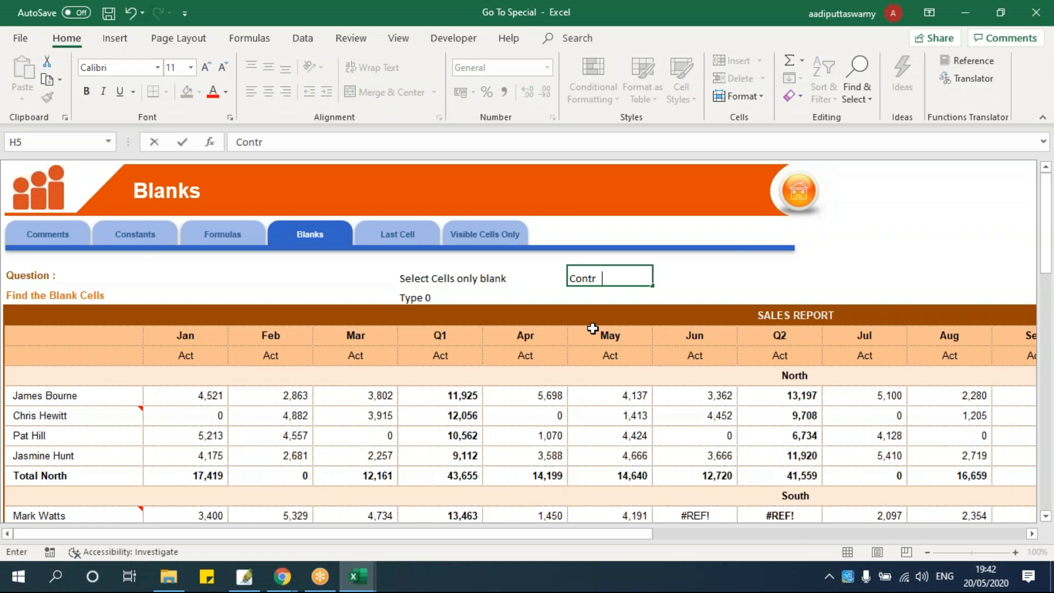
type("ol + Enter")
key("Return")
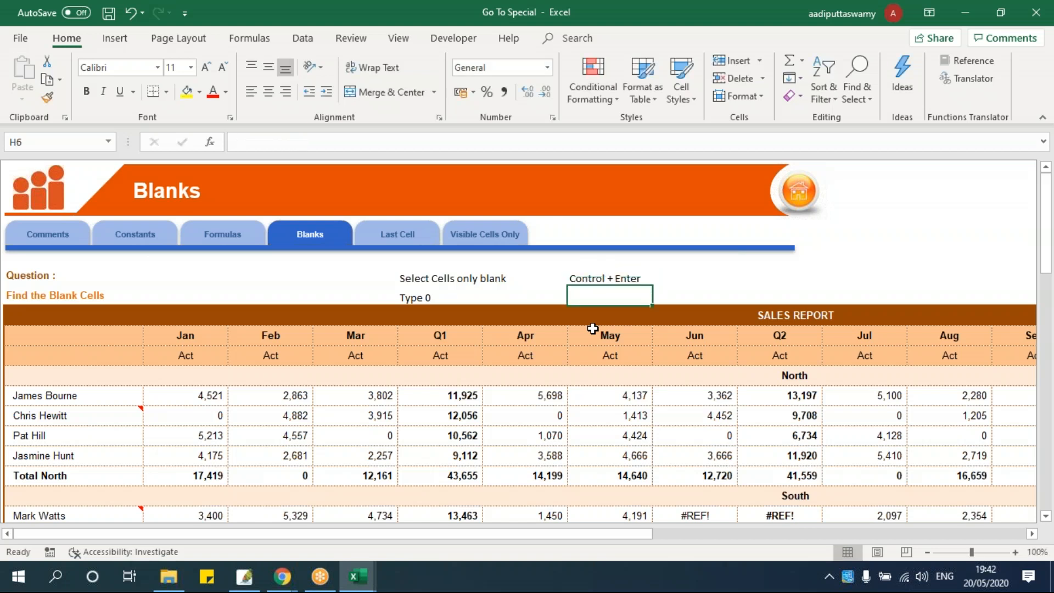
left_click(191, 424)
left_click(300, 471)
left_click(354, 441)
left_click(553, 419)
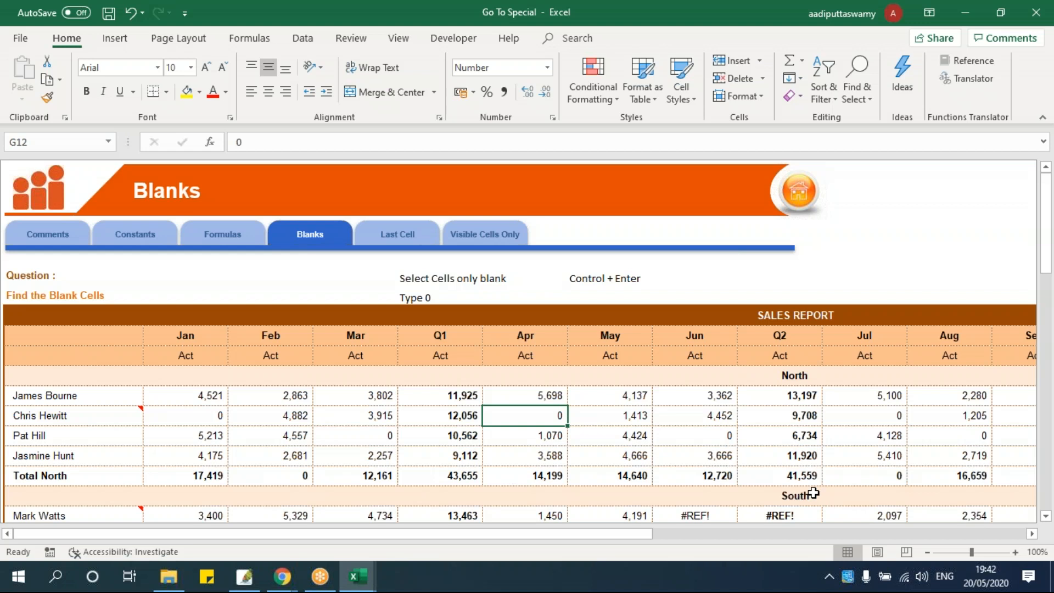
On the Last Cell sheet, go to the last cell with Go To Special and turn on row and column headings
left_click(391, 242)
left_click(382, 397)
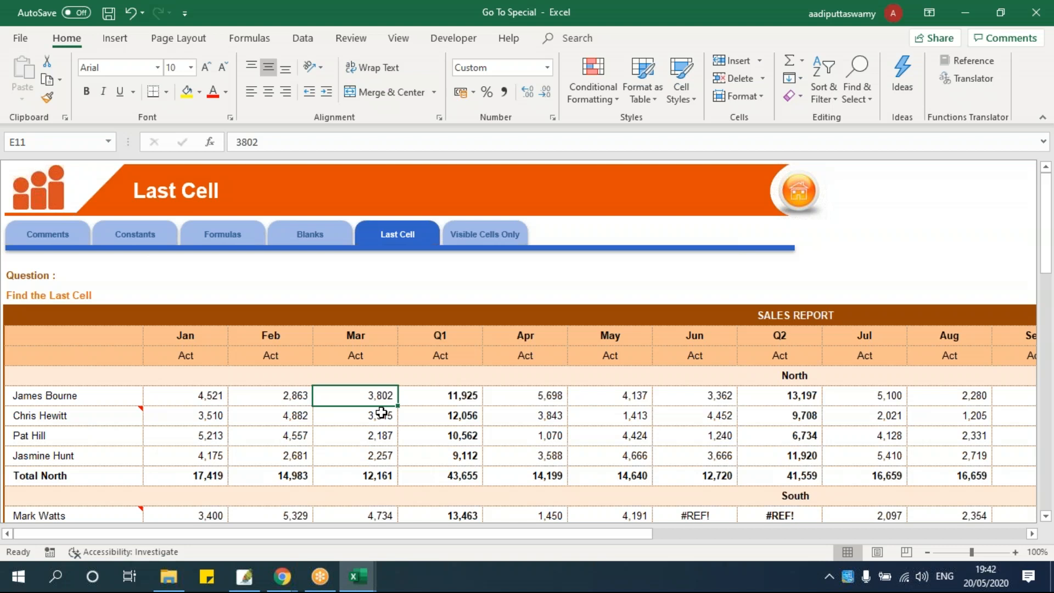
left_click(355, 417)
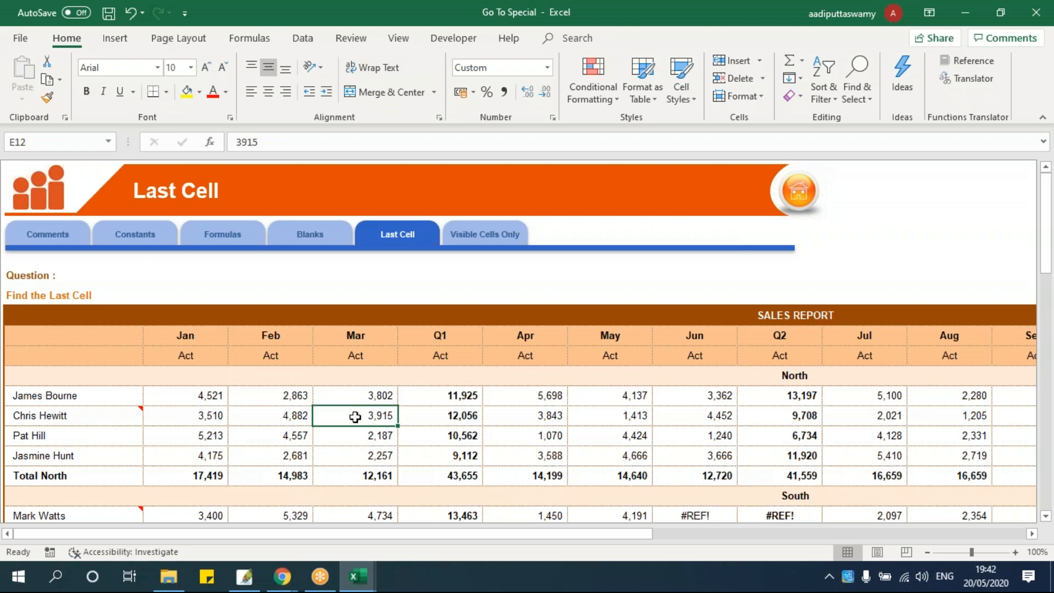
key("F5")
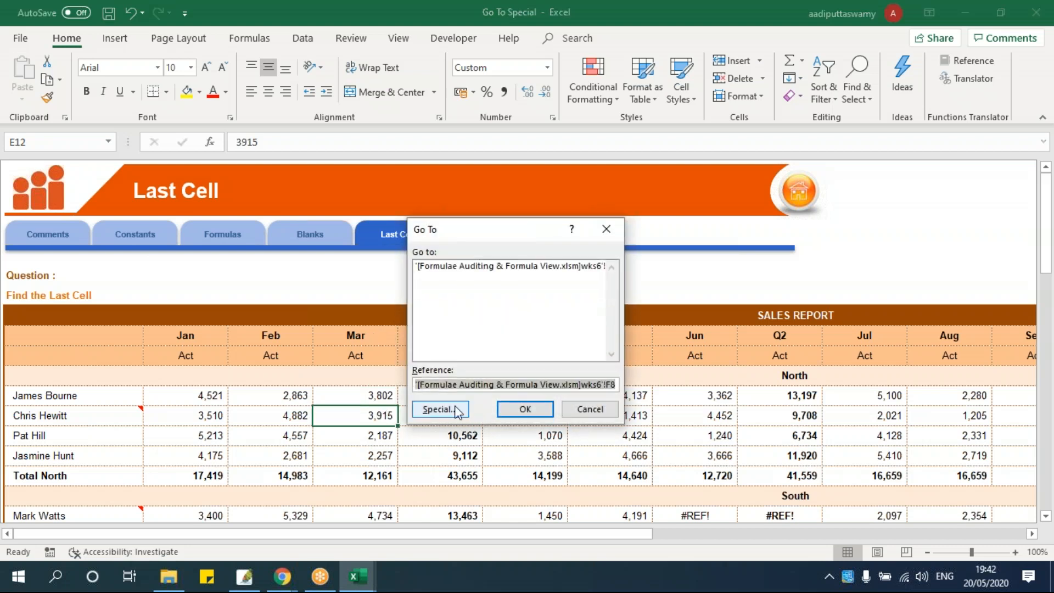
left_click(440, 408)
left_click(527, 332)
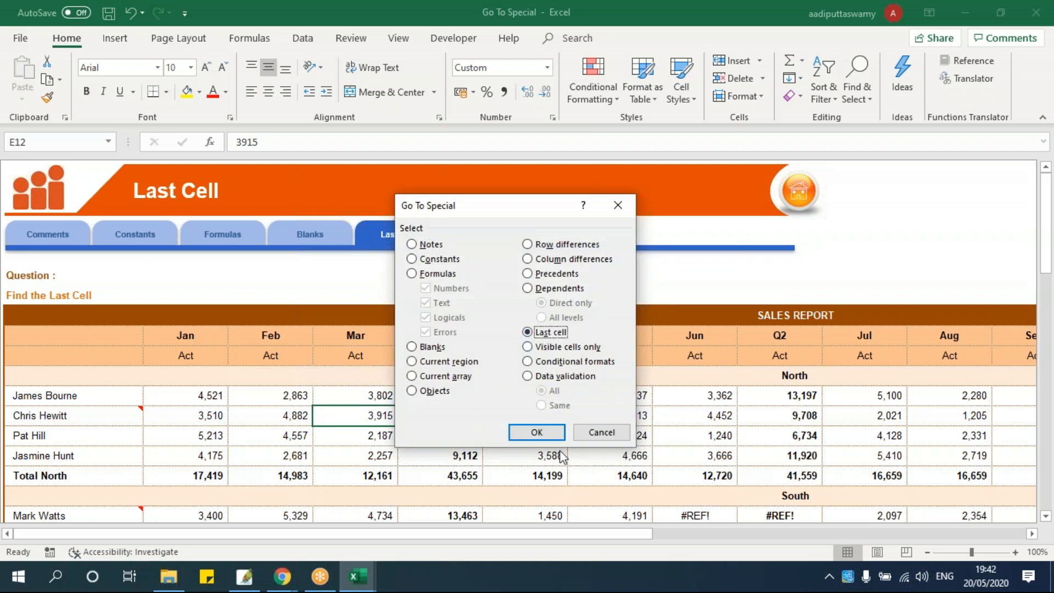
left_click(537, 433)
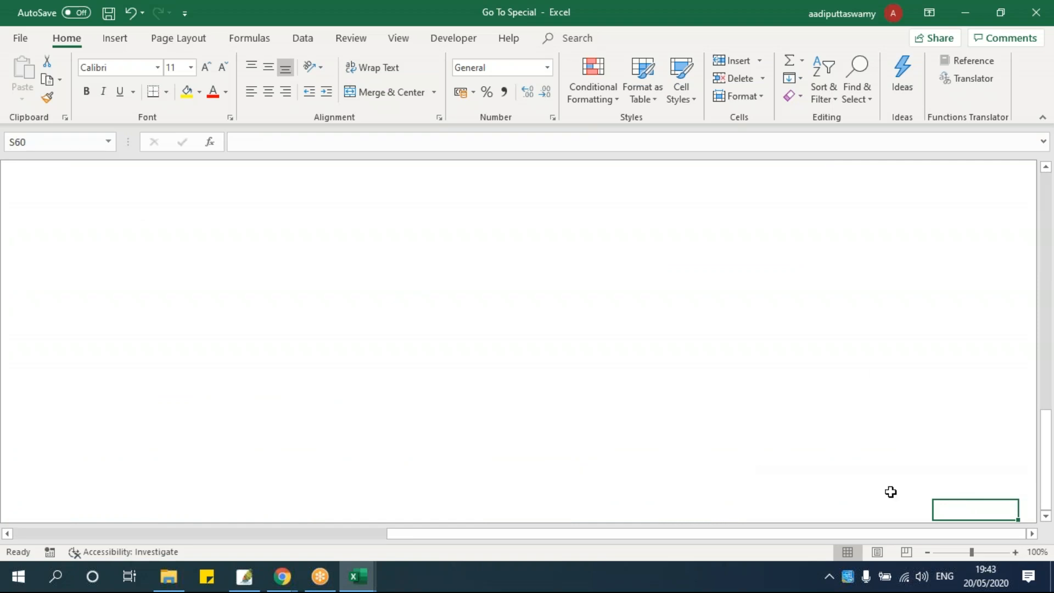
left_click(398, 38)
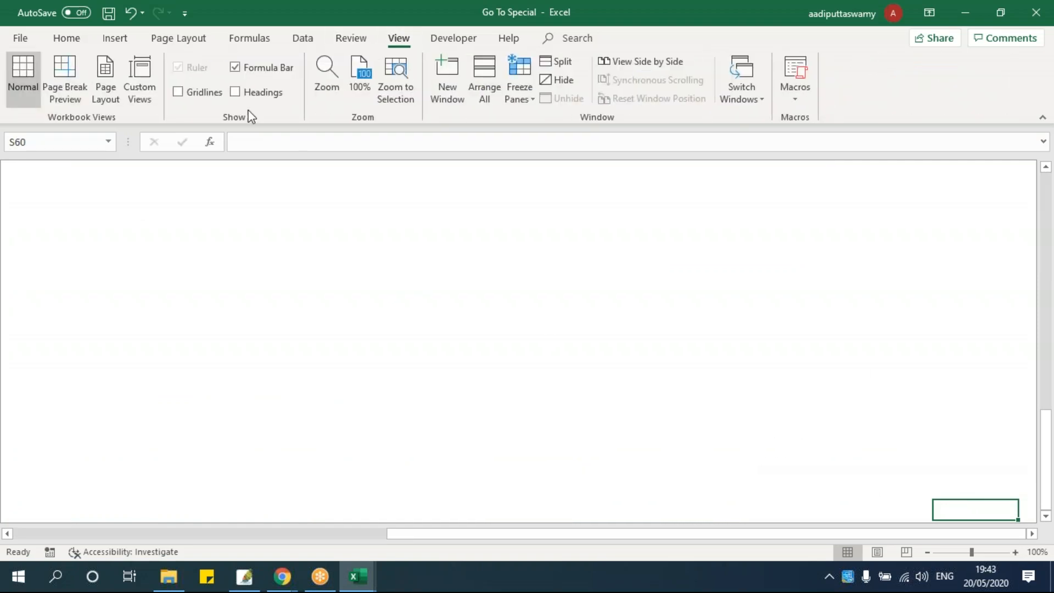
left_click(260, 93)
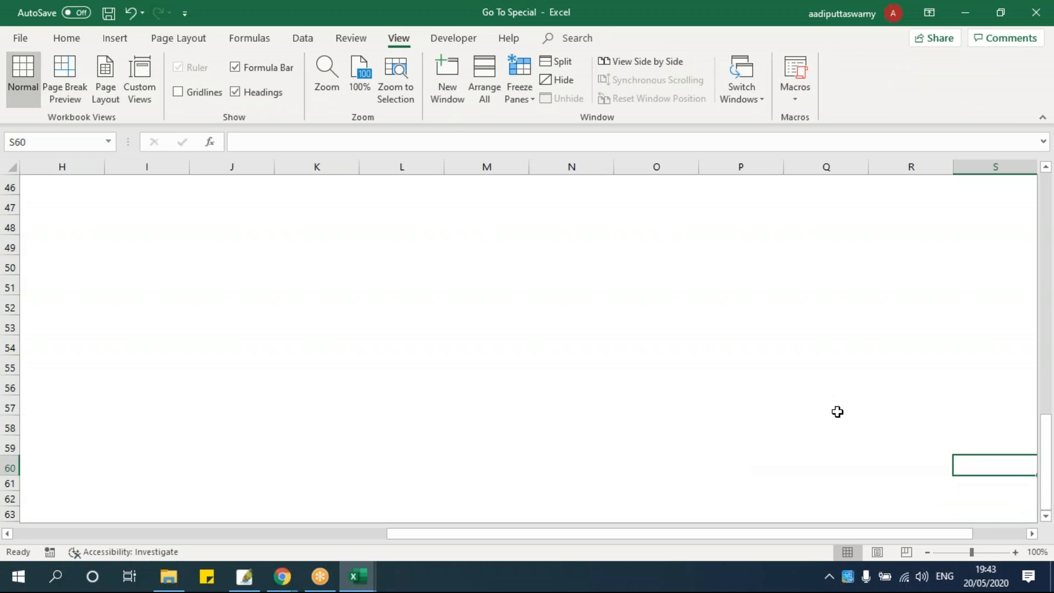
Enter the text XcZXCZXasfasdfsdf in the empty cell AN287, far beyond the report's data
left_click_drag(938, 537, 993, 537)
scroll(997, 479, "down", 1)
scroll(997, 479, "down", 20)
left_click_drag(1031, 536, 1031, 535)
scroll(888, 449, "down", 17)
scroll(888, 449, "down", 10)
left_click(892, 480)
type("XcZXCZXasfasdfsdf")
left_click(845, 416)
left_click(882, 479)
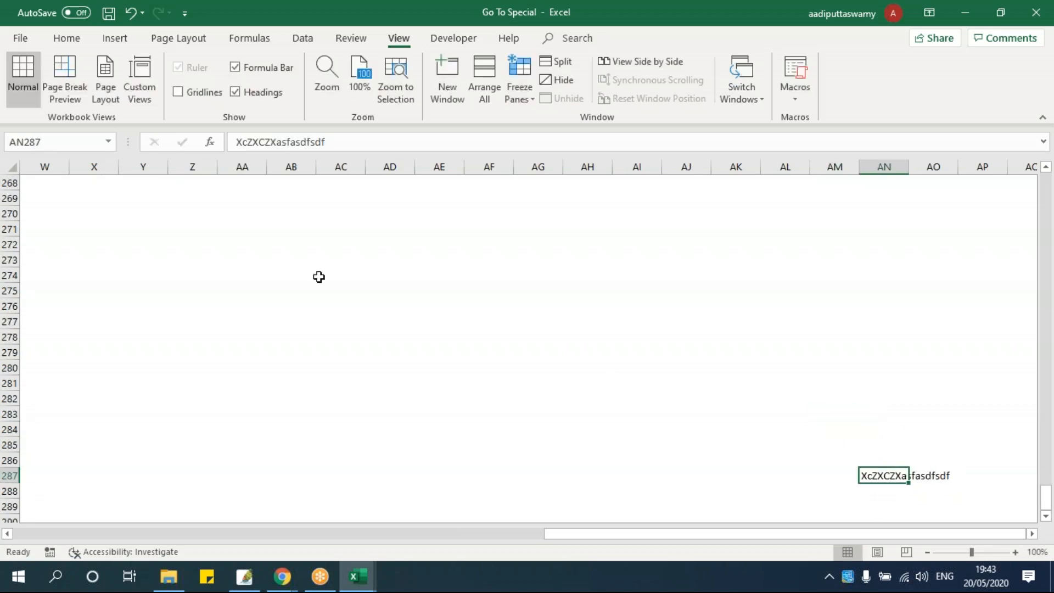
left_click(52, 141)
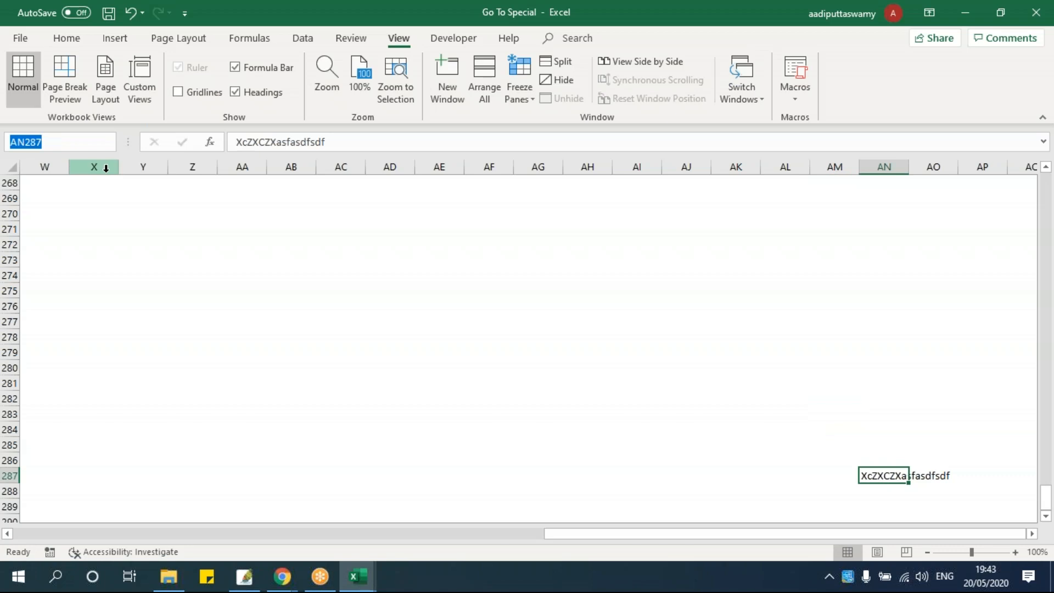
key("Escape")
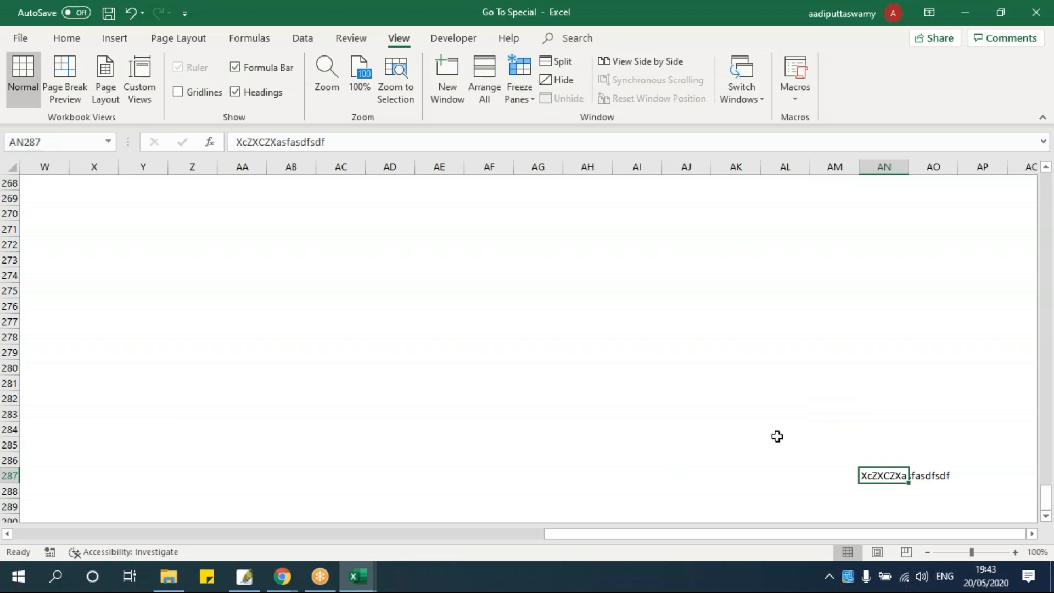
Delete the contents of AN287 and return to cell A1 of the sheet
key("Delete")
key("ctrl+Up")
key("ctrl+Left")
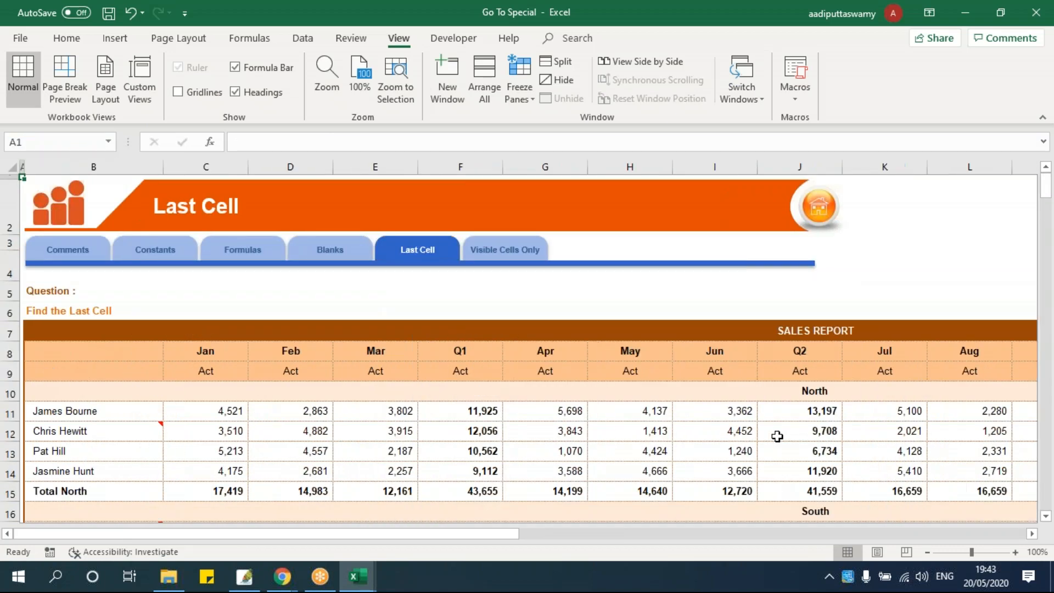
Starting from cell E6, use Go To Special to find the sheet's last cell again and check its address
left_click(474, 387)
left_click(347, 313)
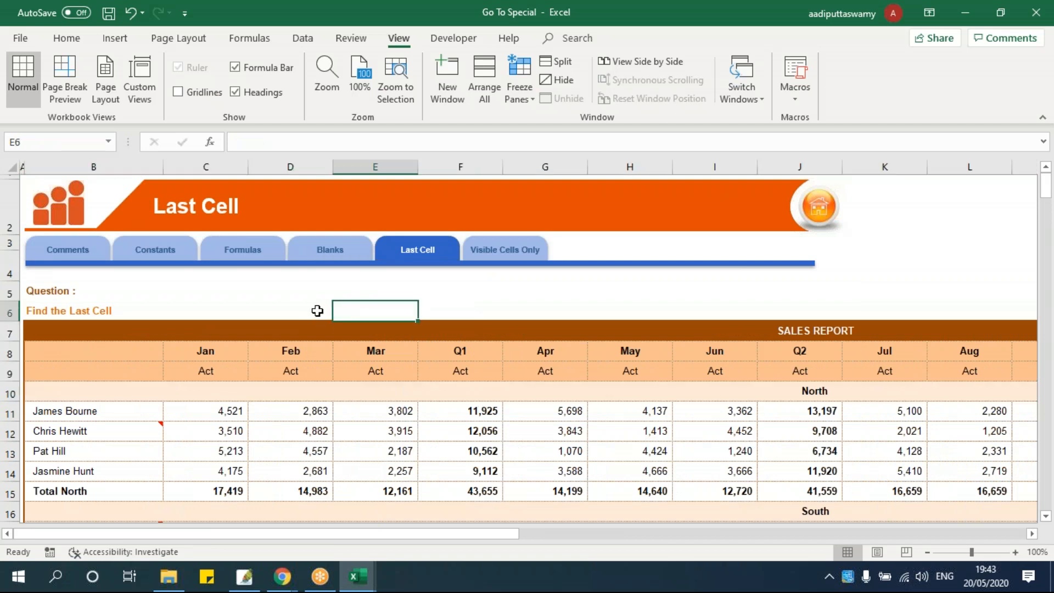
key("ctrl+g")
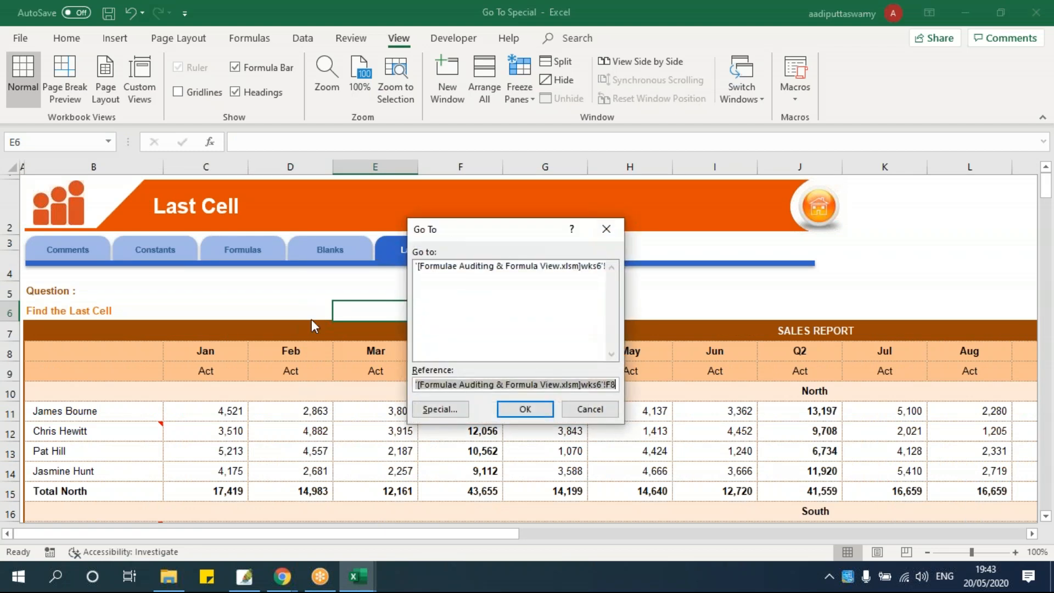
left_click(435, 410)
left_click(562, 333)
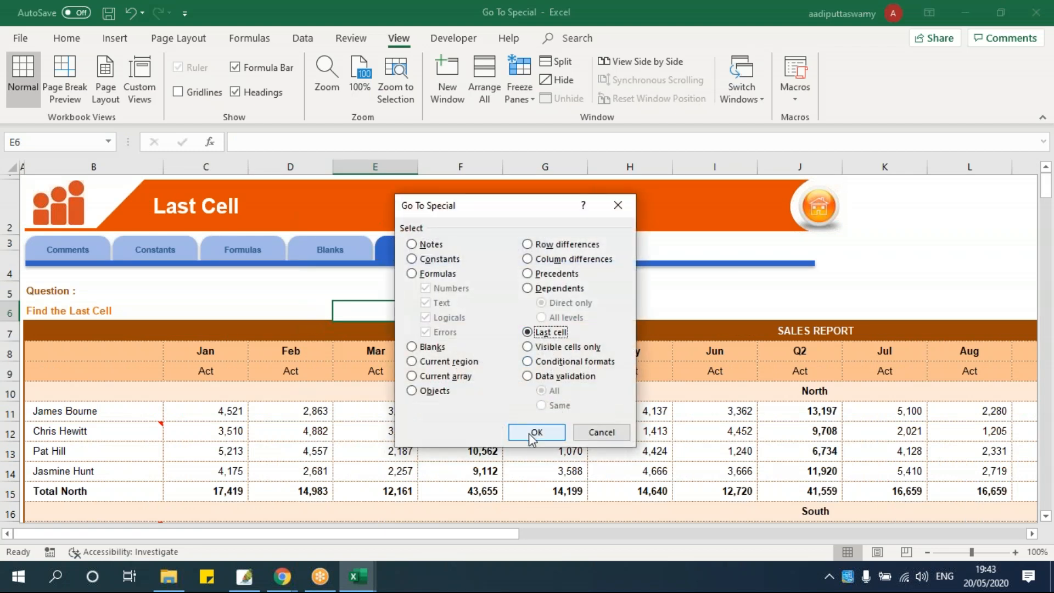
left_click(532, 433)
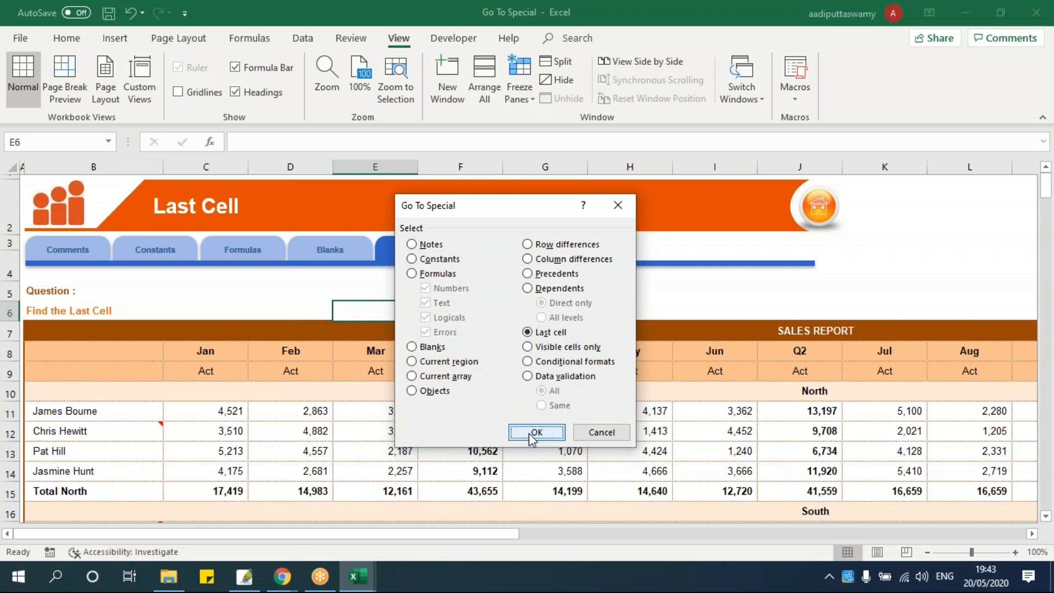
left_click(64, 142)
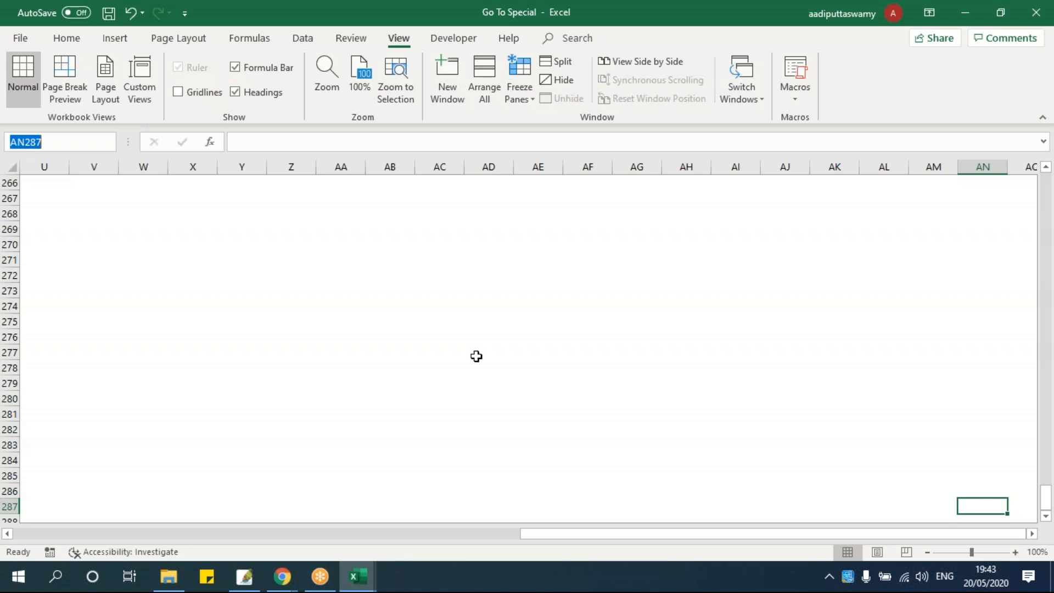
Return to the top of the Last Cell sheet and switch to the Visible Cells Only sheet
key("Home")
scroll(776, 303, "up", 9)
left_click_drag(723, 532, 194, 536)
scroll(148, 318, "up", 12)
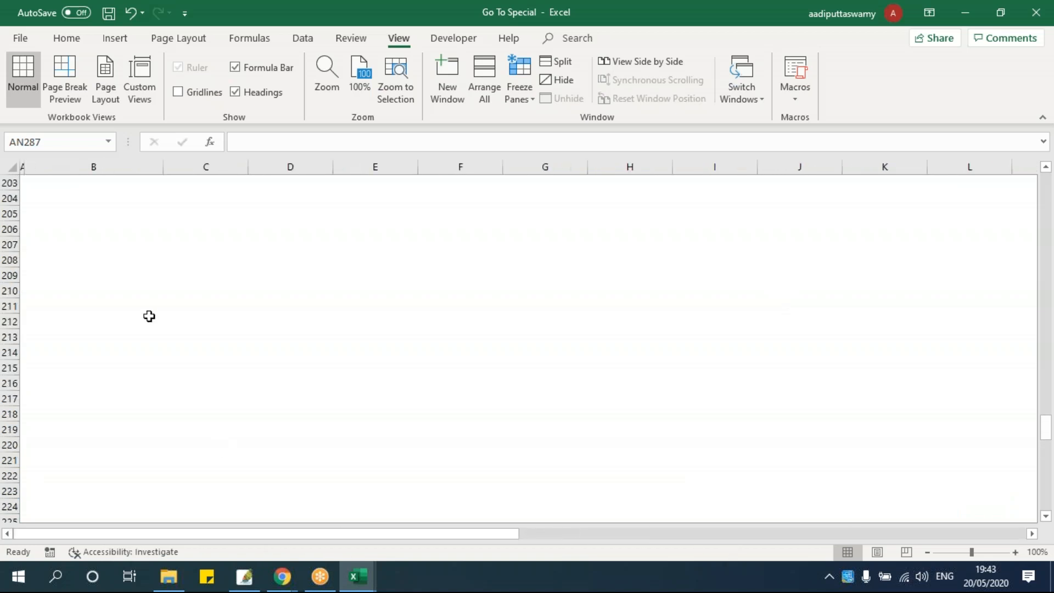
left_click(141, 302)
key("ctrl+Up")
key("ctrl+Up")
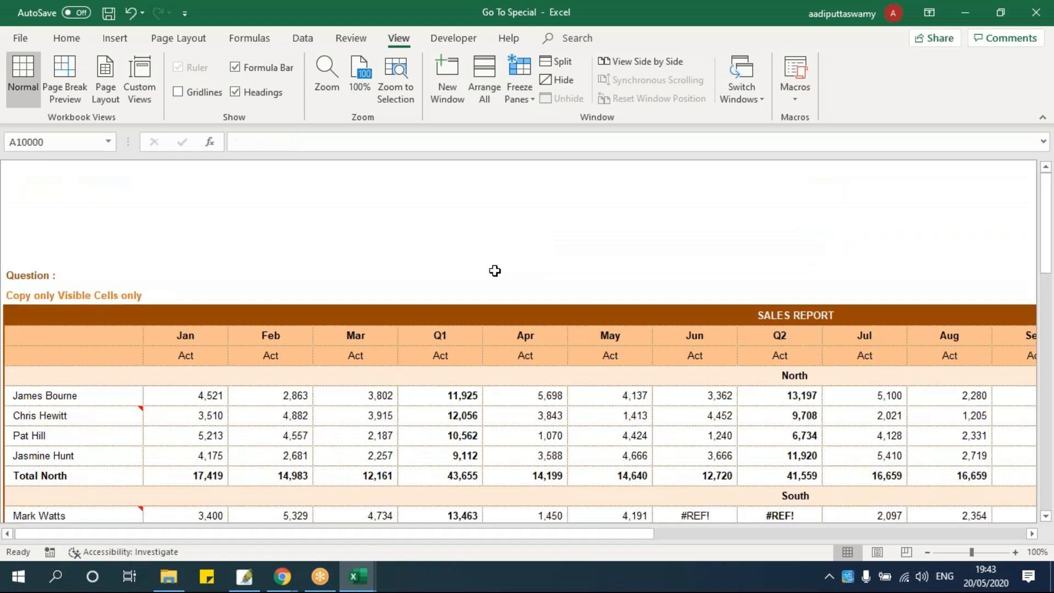
left_click(510, 254)
left_click(416, 388)
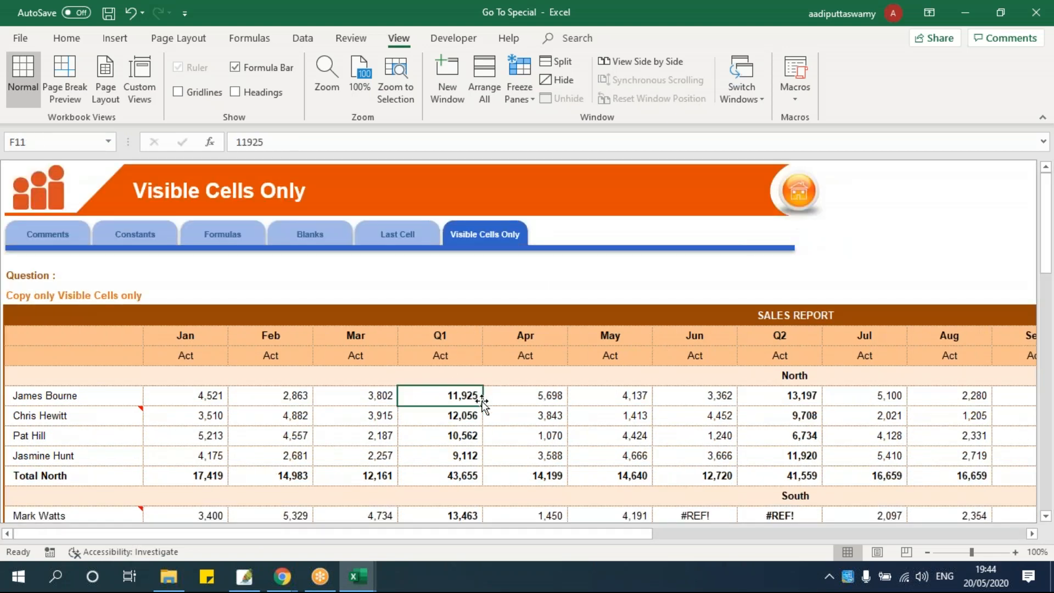
Select the sales report from the month header row at B8 down to the Total row and turn on filtering
left_click(105, 319)
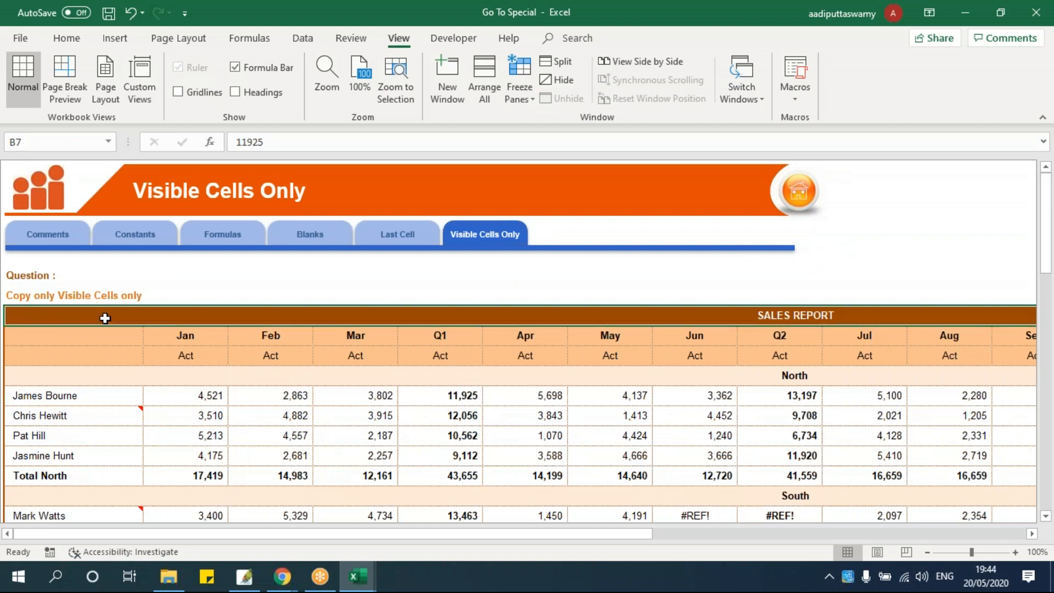
left_click_drag(105, 319, 528, 457)
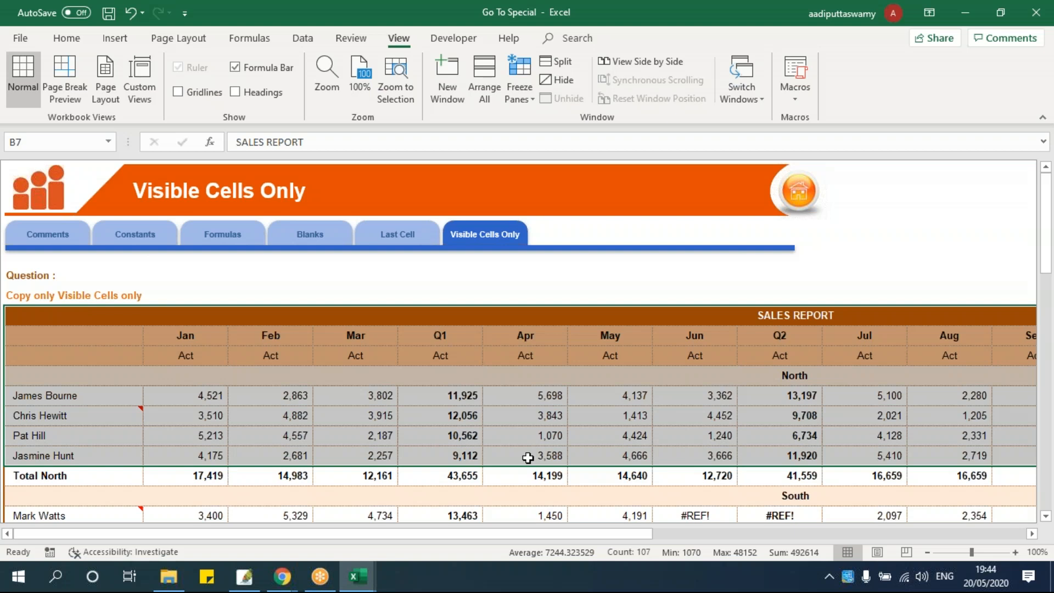
scroll(682, 436, "down", 4)
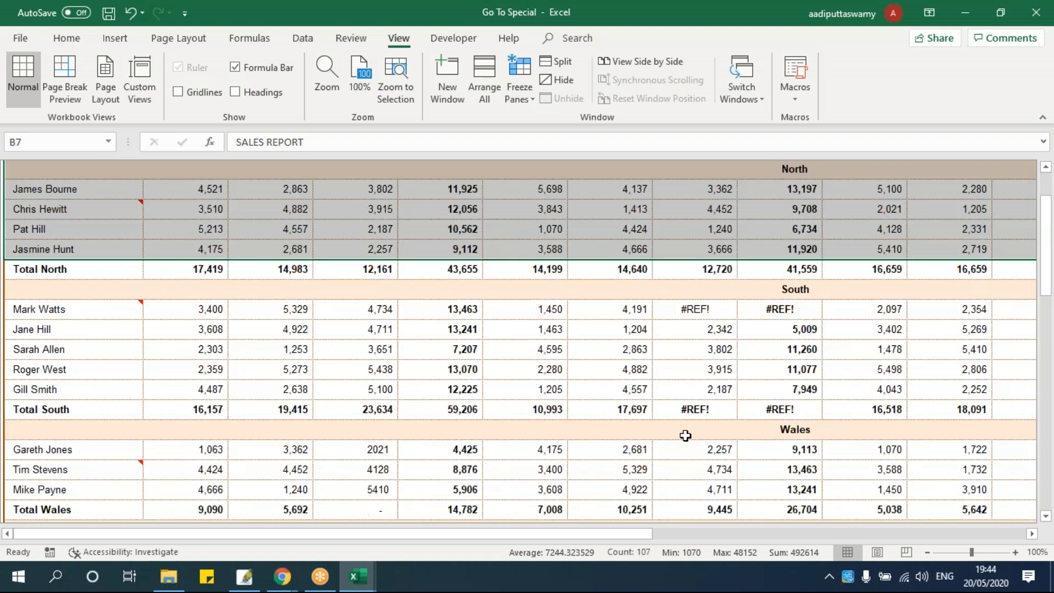
scroll(680, 390, "up", 4)
left_click_drag(115, 336, 986, 432)
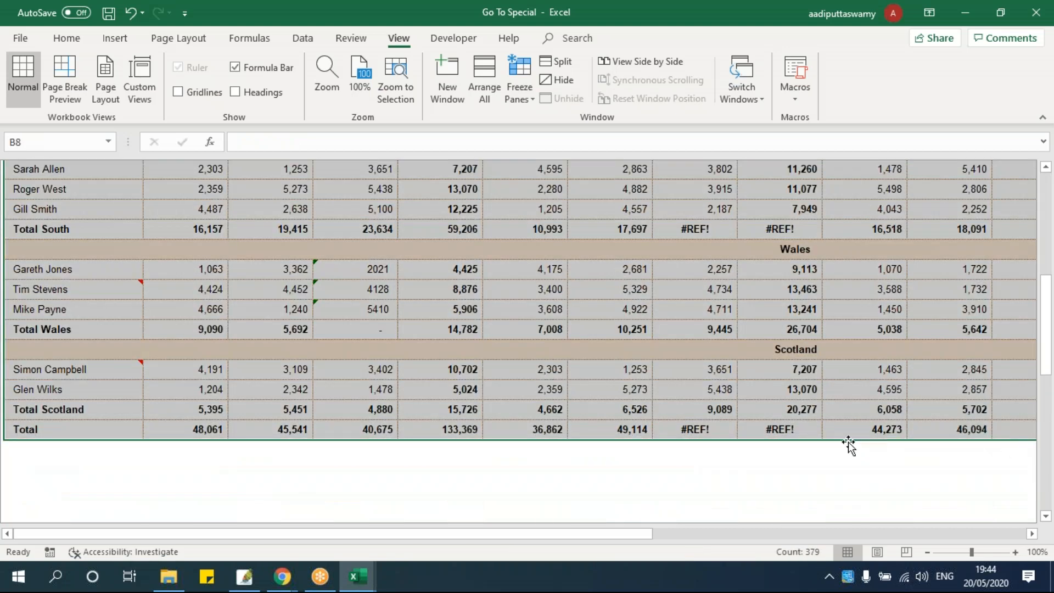
scroll(571, 419, "up", 6)
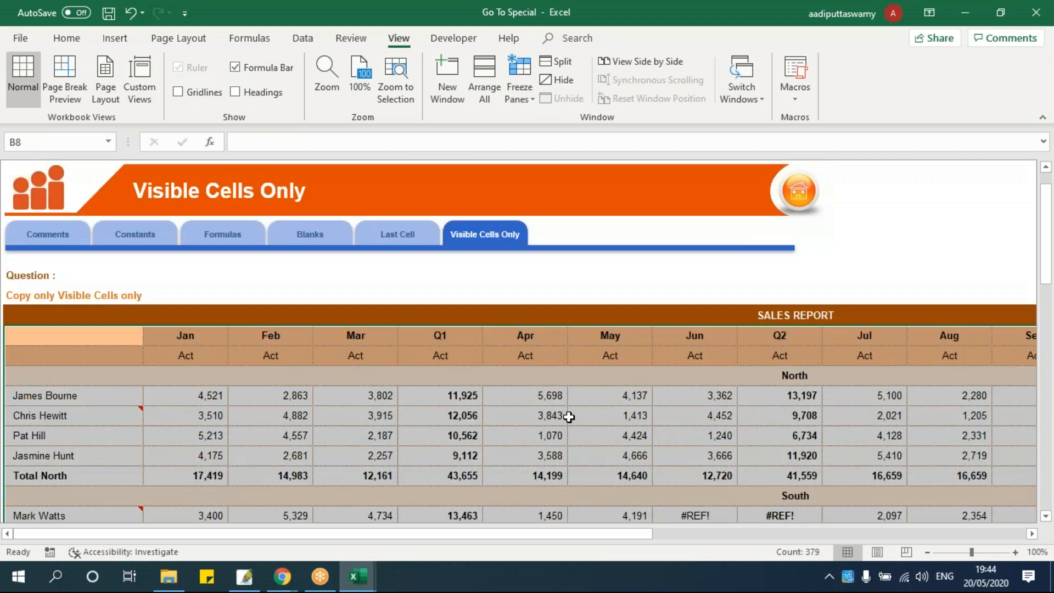
left_click(304, 38)
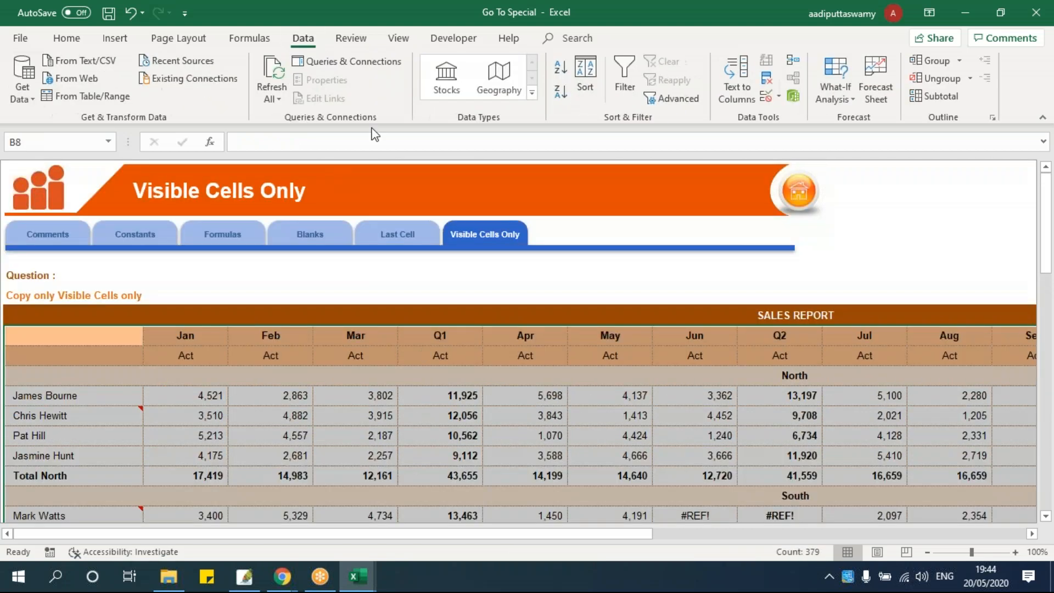
left_click(623, 85)
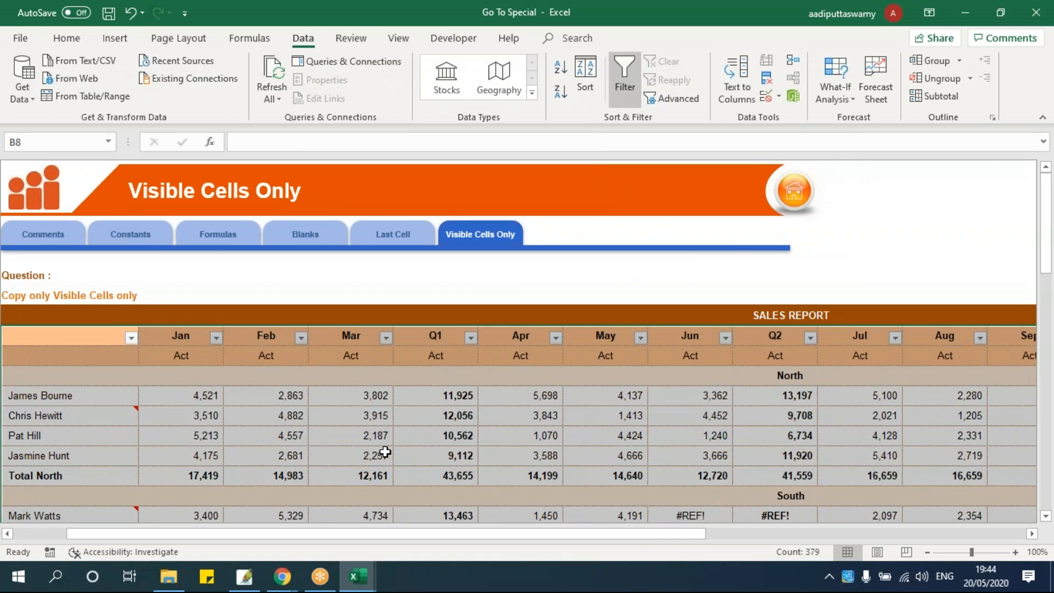
Filter the name column to show only the first, second and fourth North salespeople and the last South salesperson
left_click(386, 452)
left_click(131, 338)
left_click(66, 167)
left_click(66, 182)
left_click(66, 209)
left_click(68, 238)
left_click(68, 265)
left_click(113, 311)
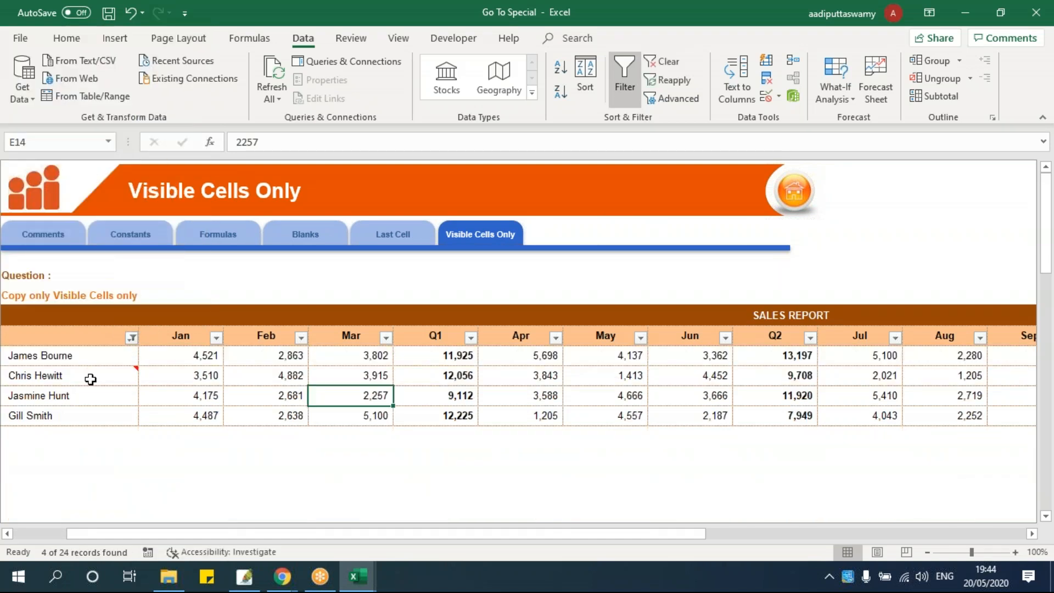
Select the whole filtered sales report and turn on the row and column headings display
left_click(108, 355)
key("ctrl+a")
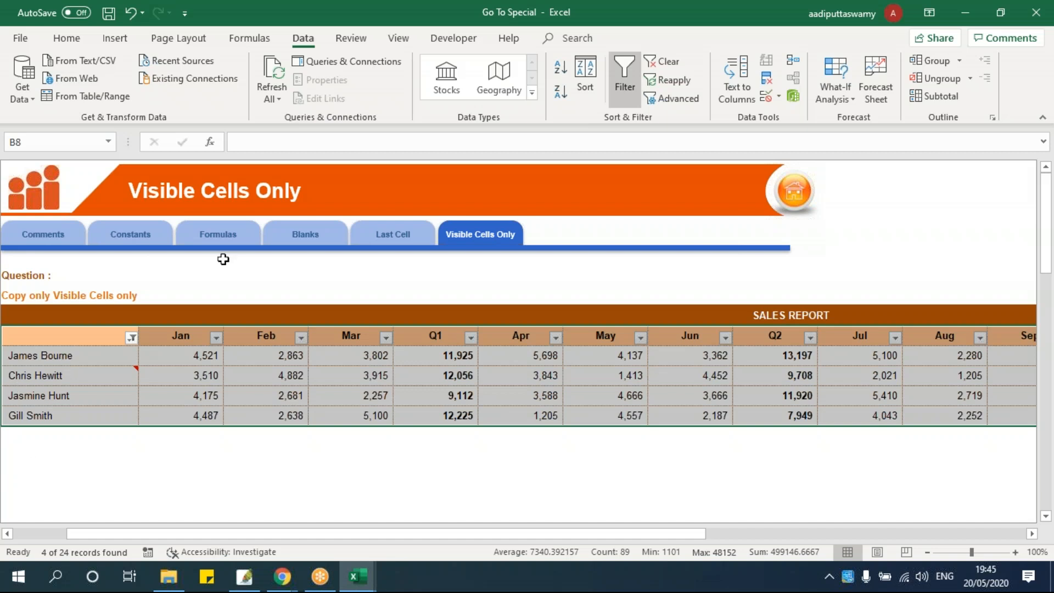
left_click(399, 38)
left_click(234, 92)
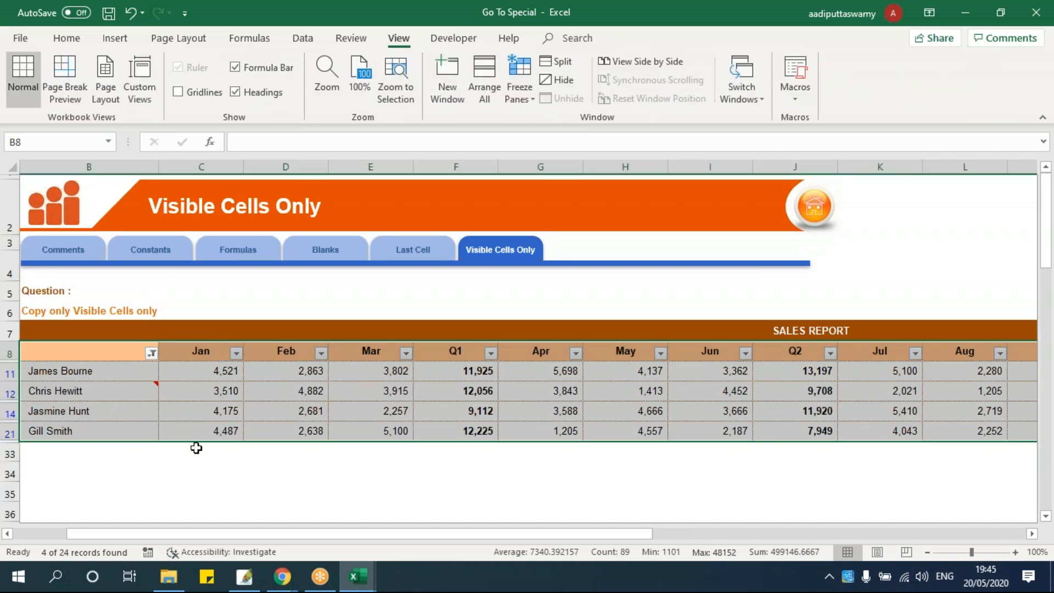
Use Go To Special to select only the visible cells within the filtered sales report
key("ctrl+g")
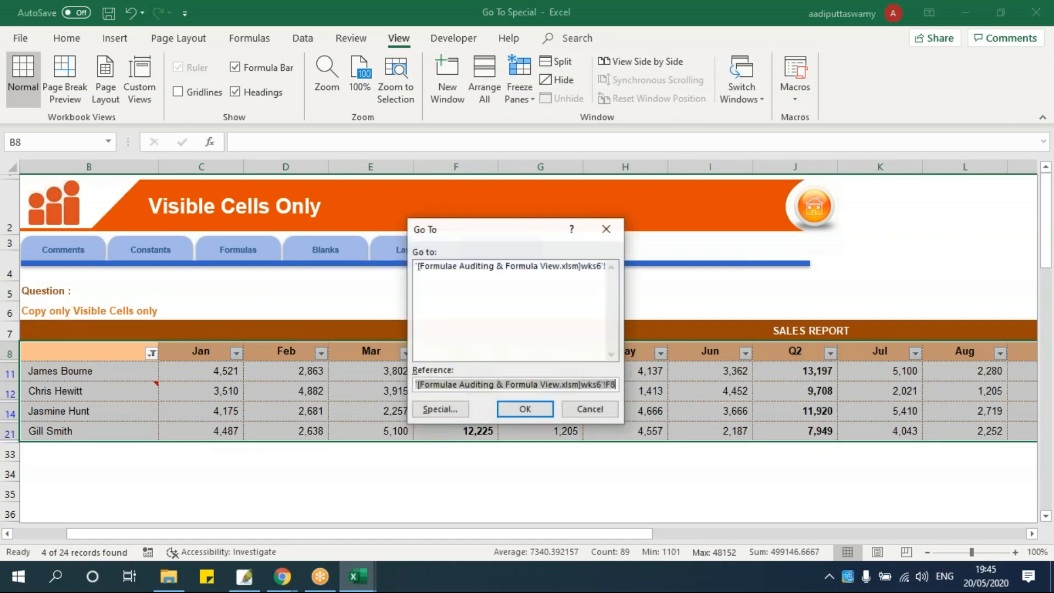
left_click(418, 410)
left_click(541, 348)
left_click(537, 433)
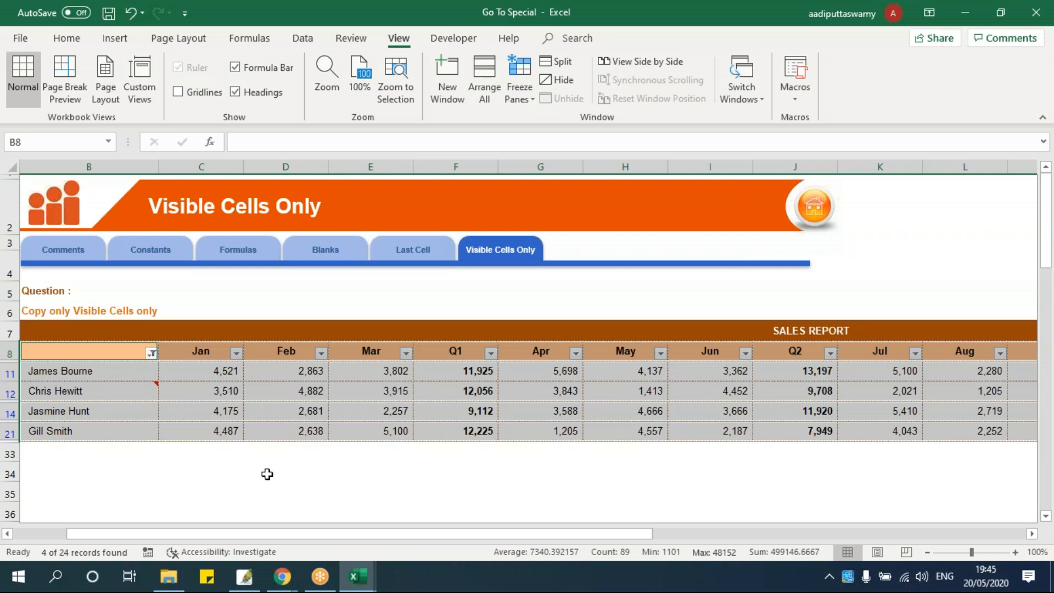
Copy the visible cells, paste them at B36 below the filtered report, and clear the copy marquee
key("ctrl+c")
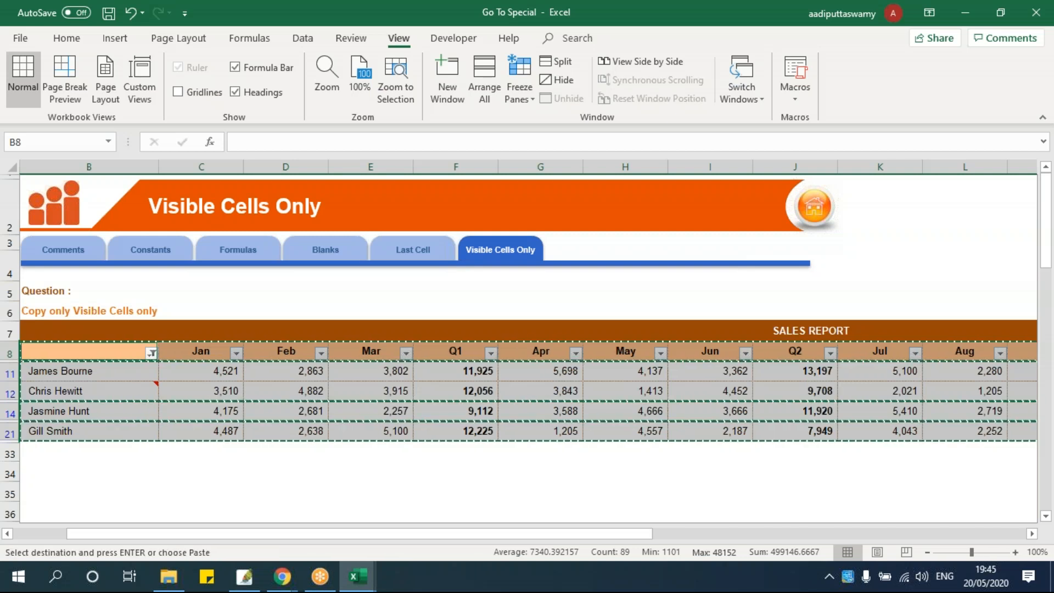
scroll(146, 459, "down", 3)
left_click(99, 327)
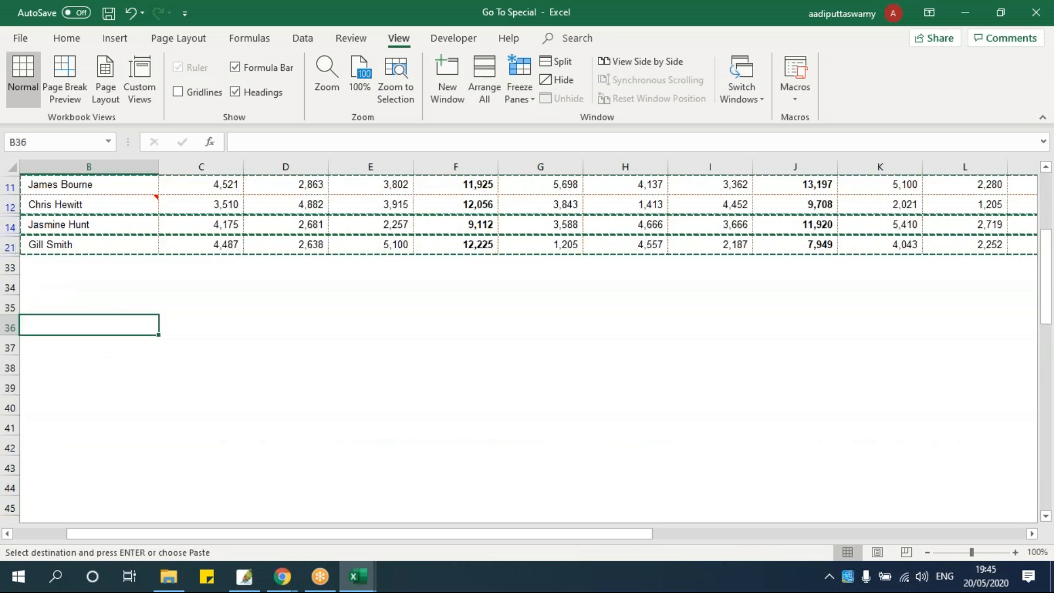
key("ctrl+v")
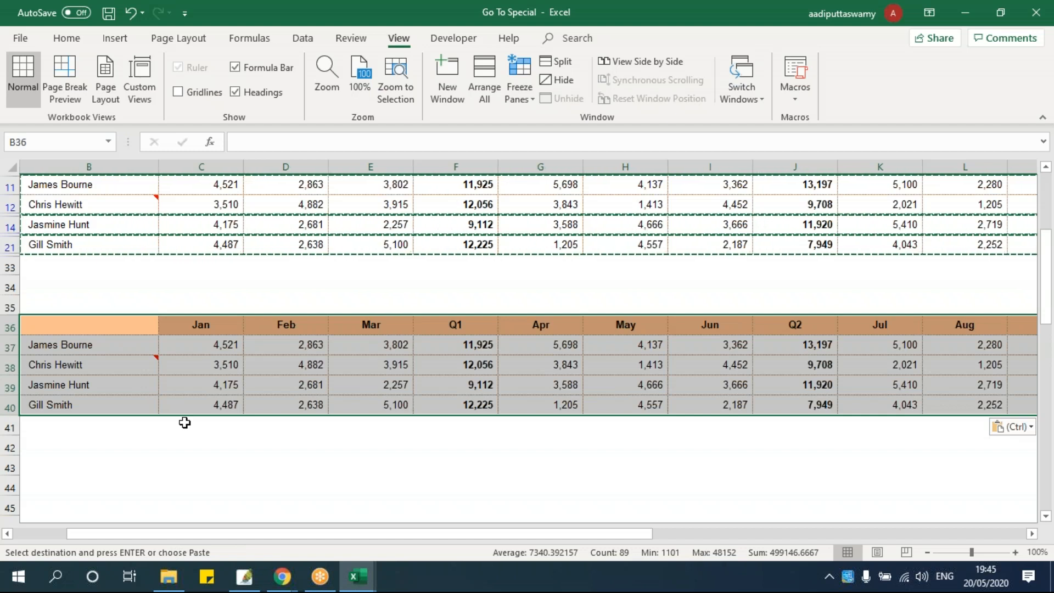
scroll(183, 421, "up", 3)
key("Escape")
left_click(319, 412)
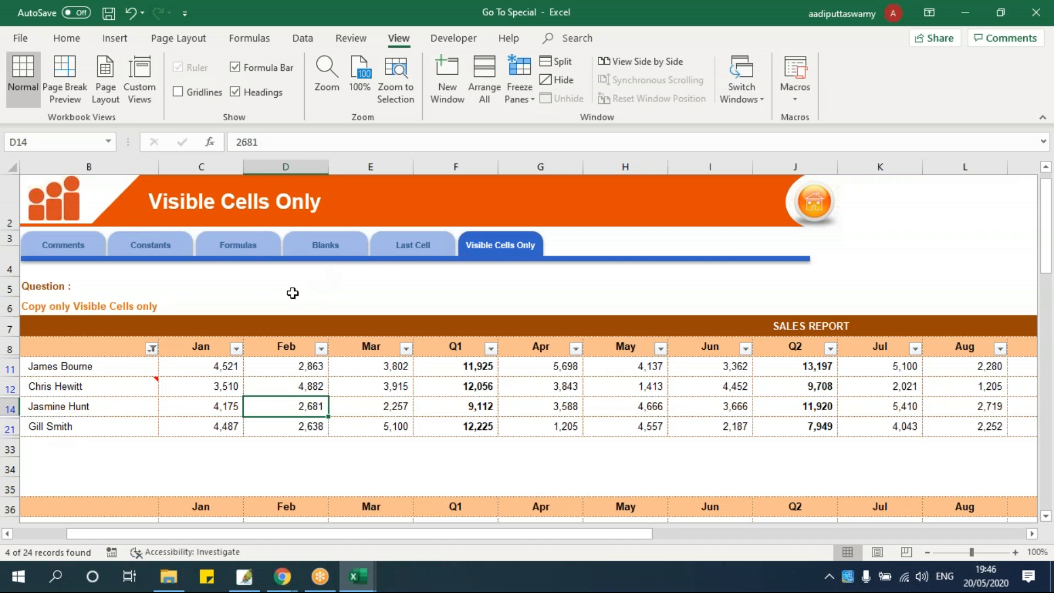
Open the Sorting Techniques workbook from the 08 - Sorting Techniques folder and go from its cover page into the Text sheet
left_click(168, 577)
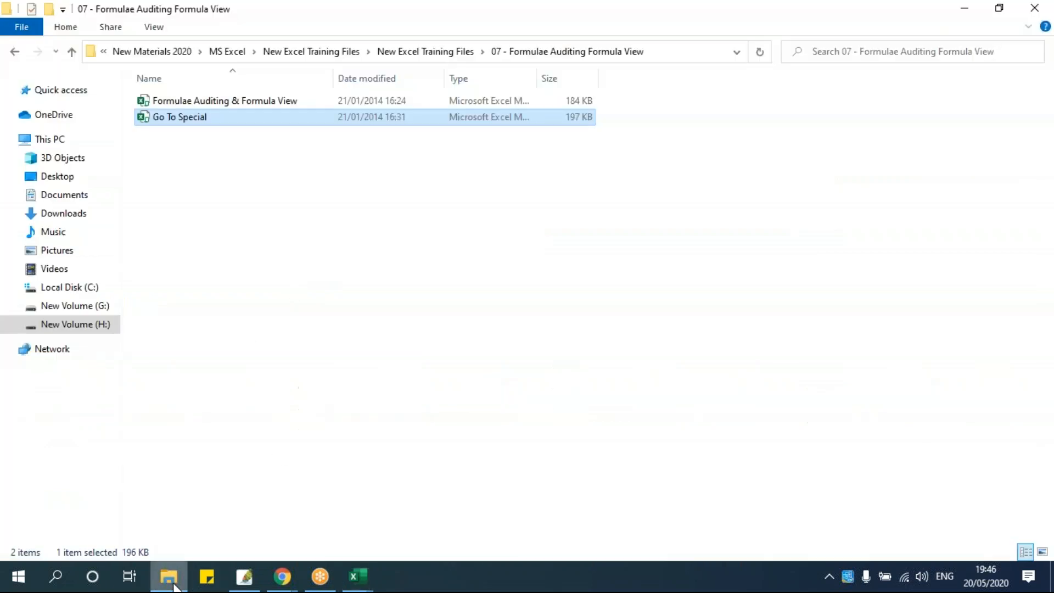
key("BackSpace")
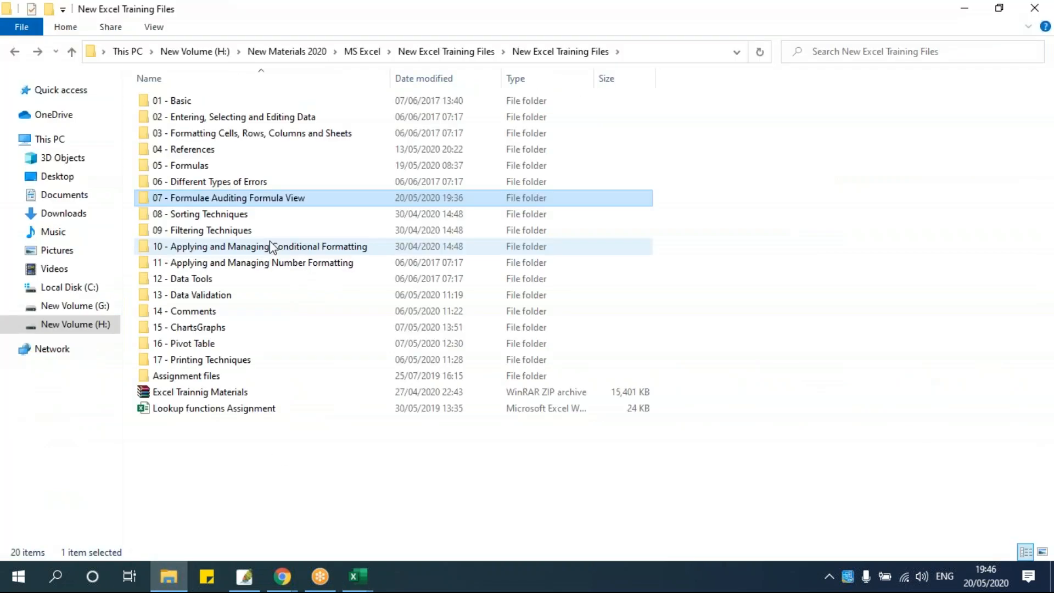
double_click(241, 217)
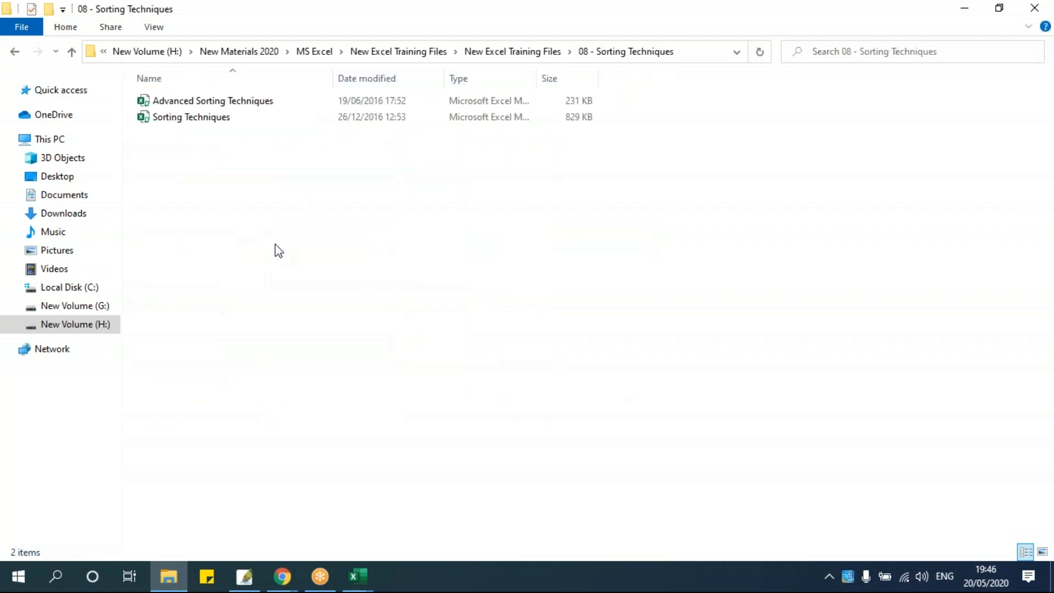
double_click(223, 116)
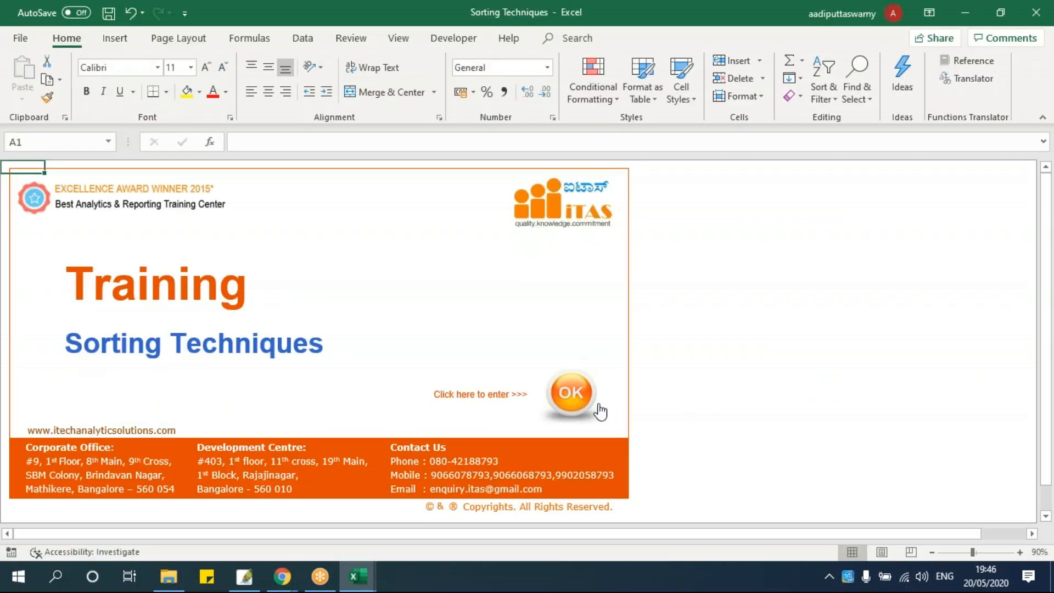
left_click(572, 393)
left_click(232, 383)
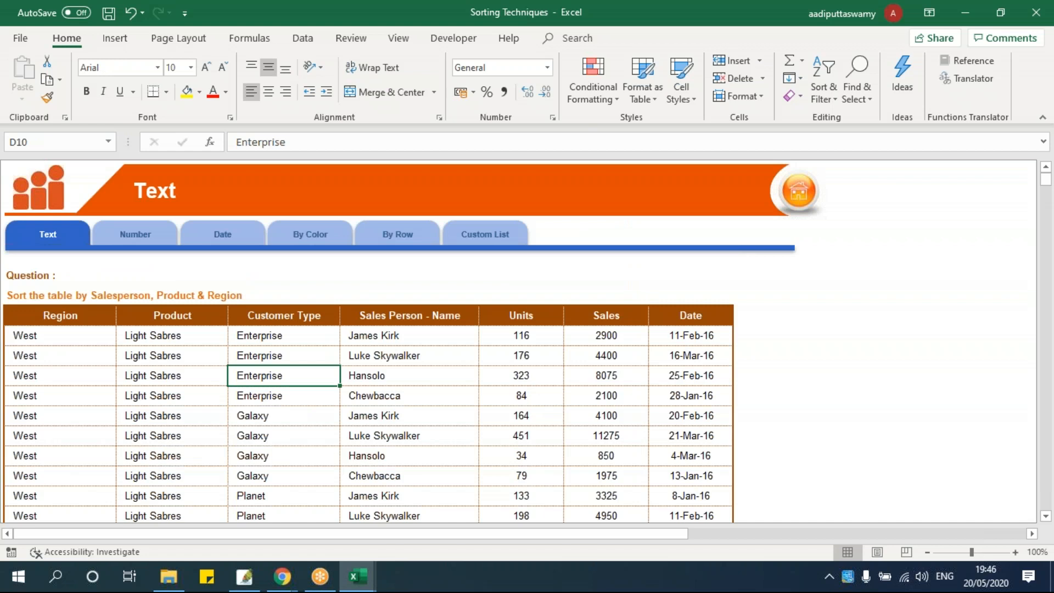
Look over the table's column headers from Region to Date and the first records beneath them
left_click_drag(71, 353, 83, 416)
left_click(199, 395)
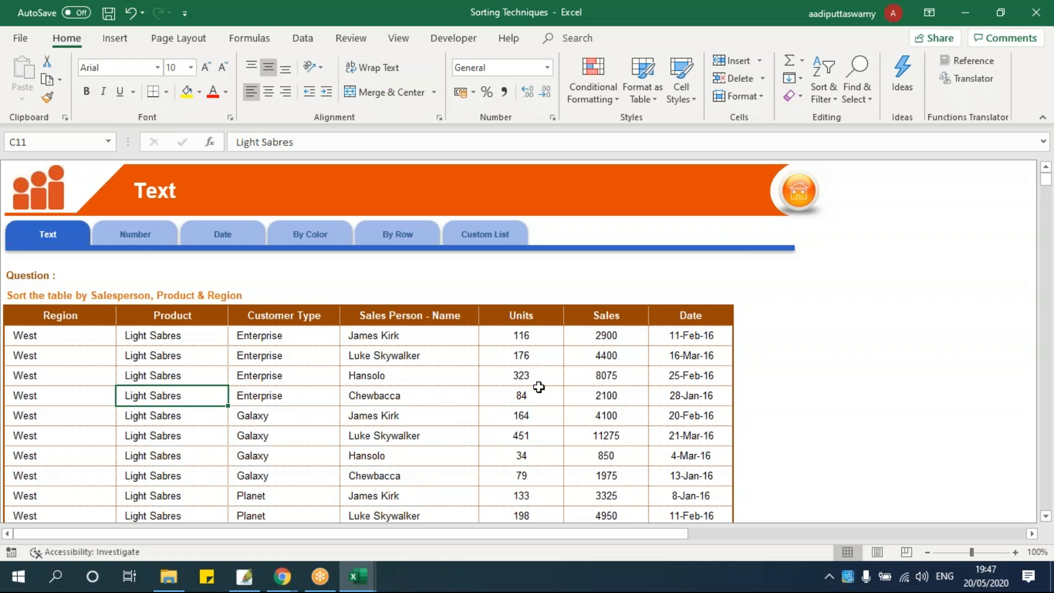
left_click(69, 299)
key("Down")
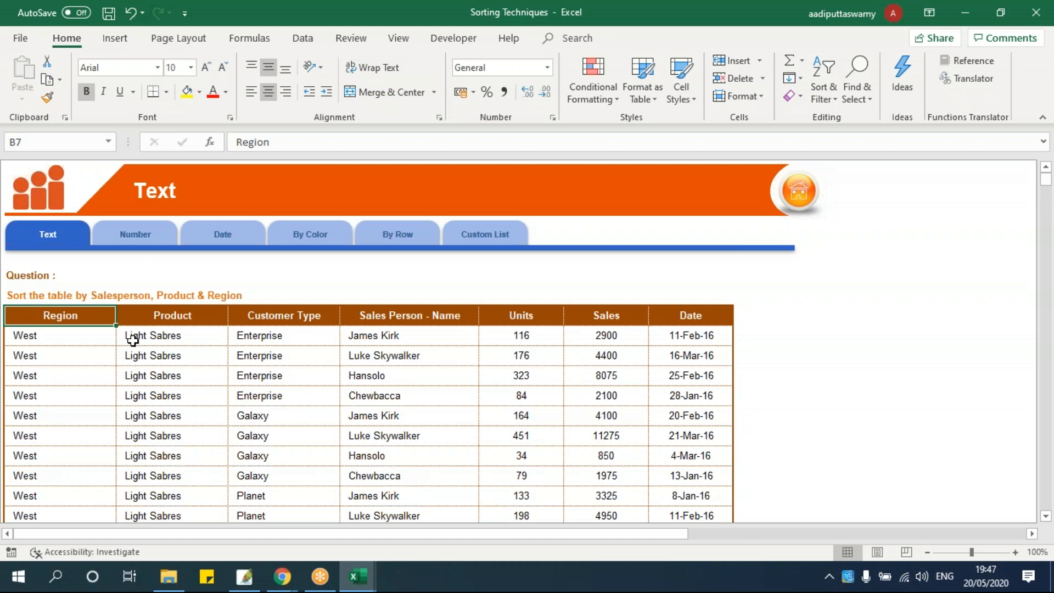
left_click_drag(127, 324, 423, 309)
left_click_drag(518, 313, 604, 316)
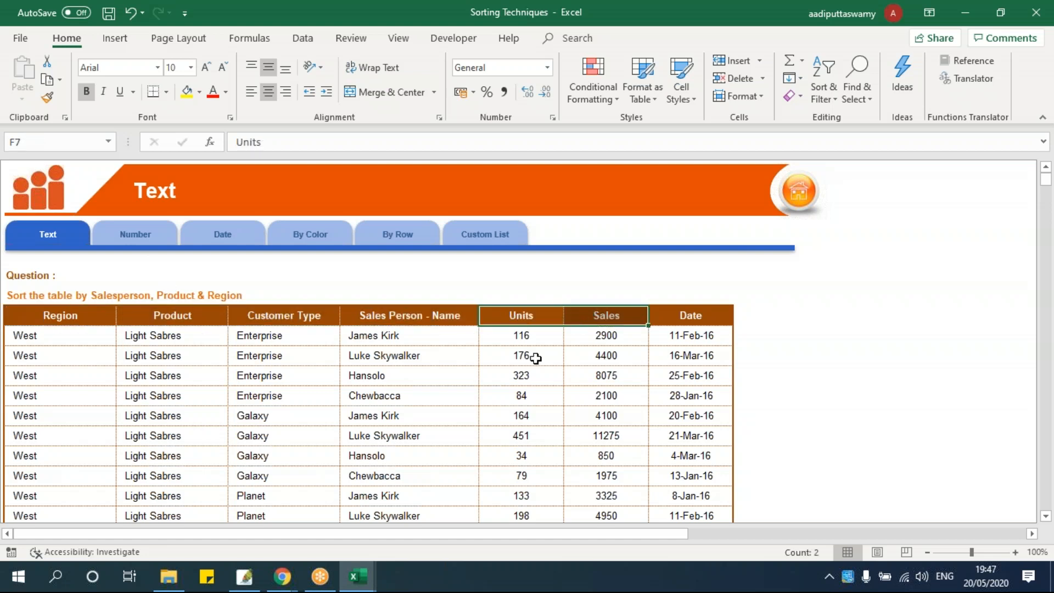
left_click(707, 315)
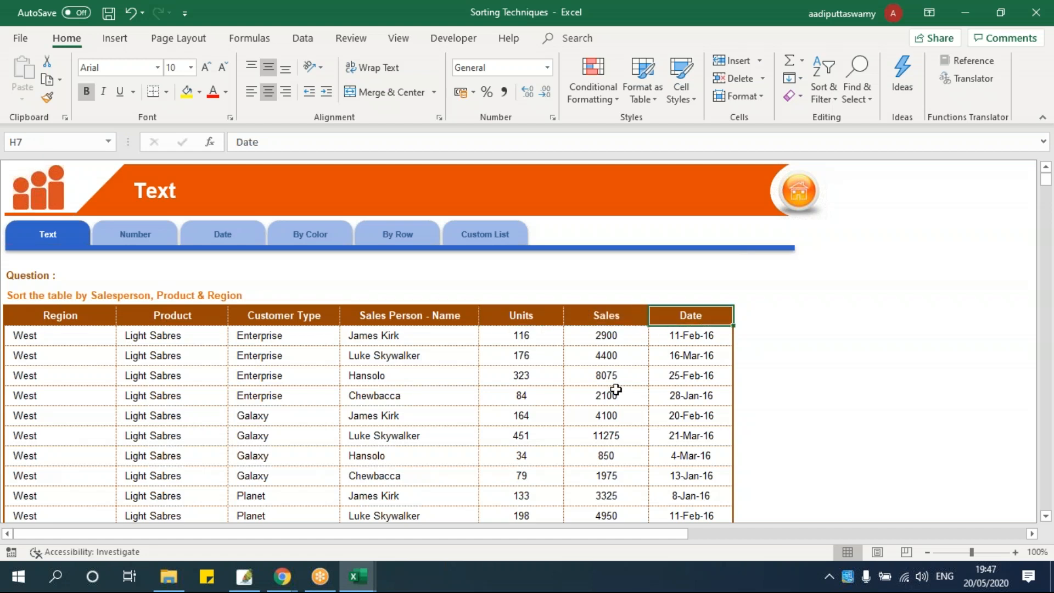
left_click(84, 322)
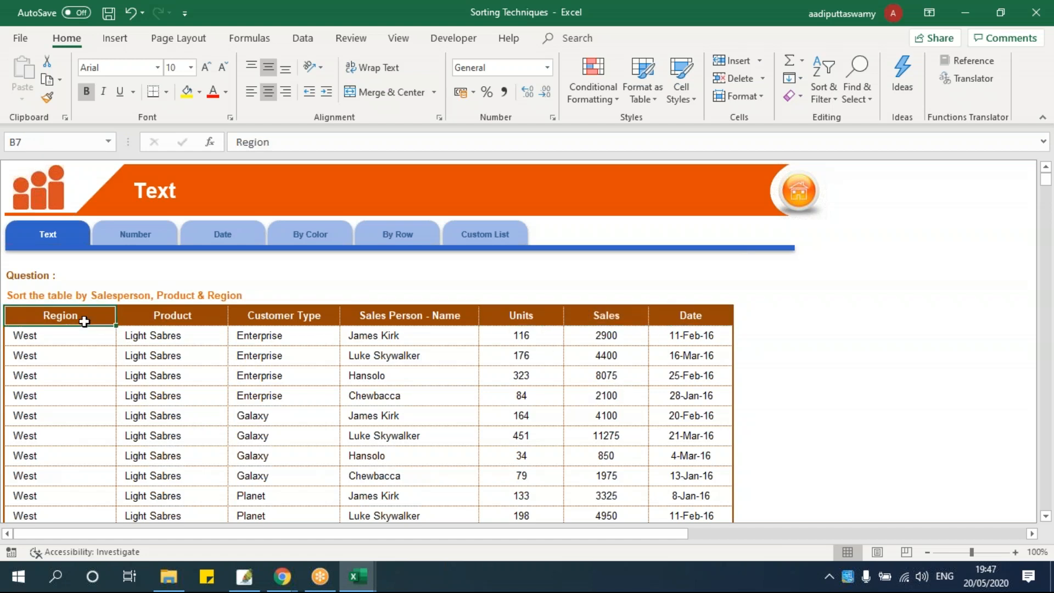
left_click_drag(84, 322, 704, 339)
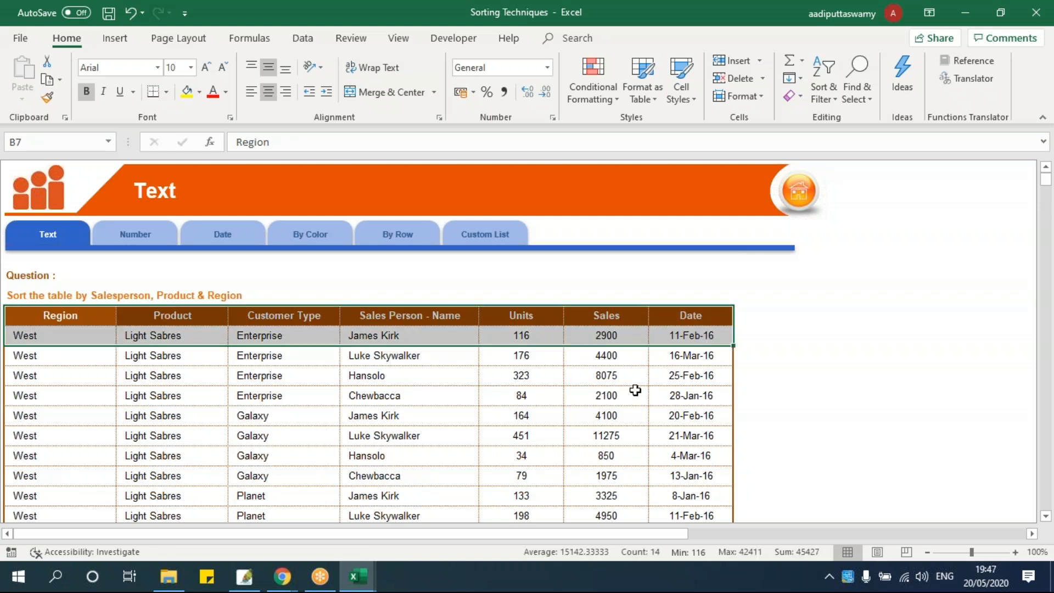
left_click(317, 412)
left_click(86, 316)
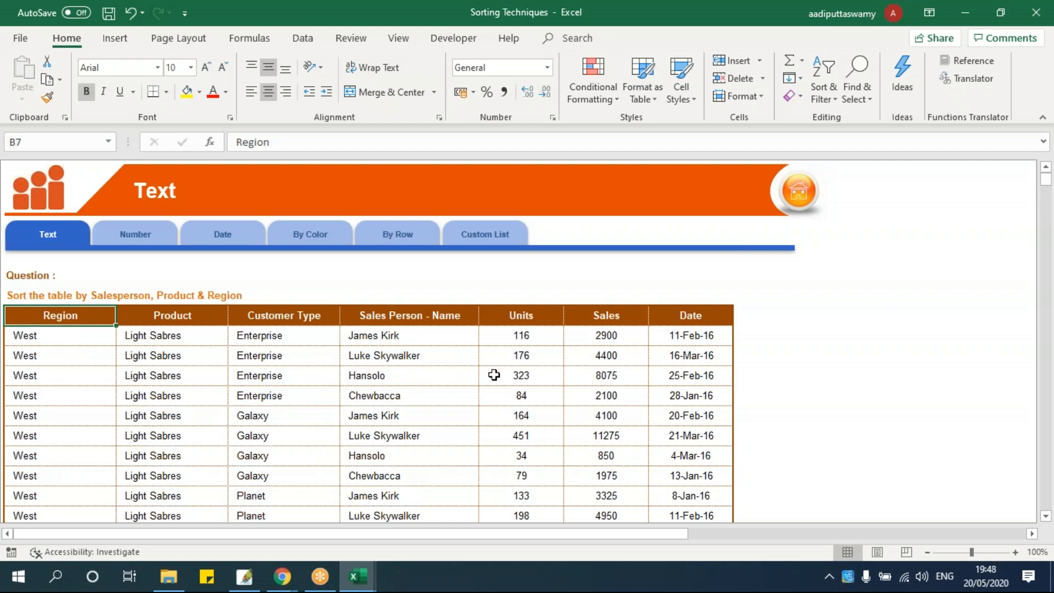
Select the whole table from the Region header at B7 to its last row, and return to B7
key("Up")
key("Down")
key("ctrl+shift+Right")
key("ctrl+shift+Down")
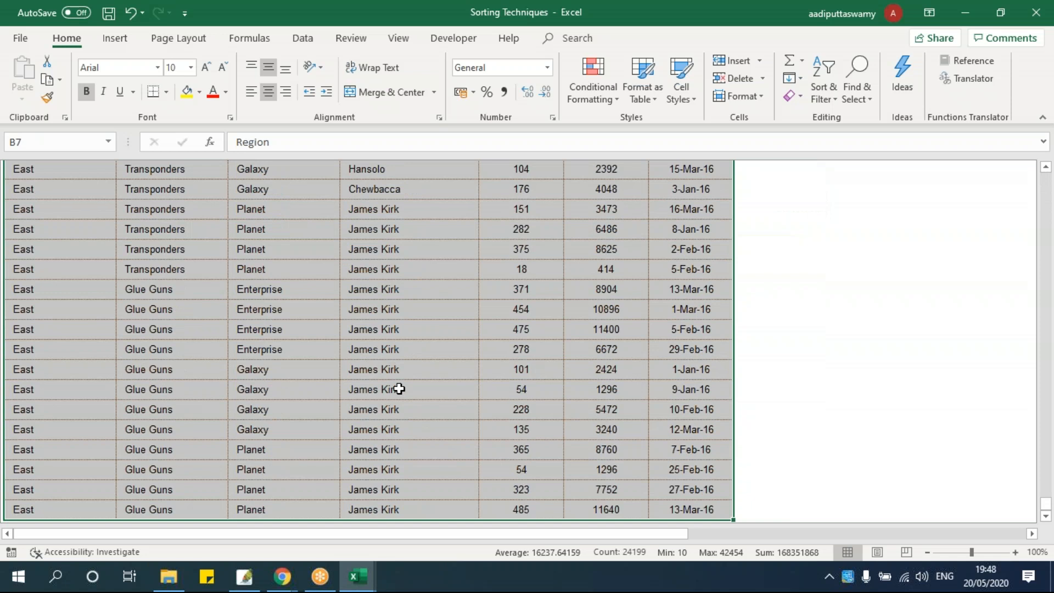
key("Up")
key("Down")
key("Up")
key("Down")
key("ctrl+shift+Down")
key("Up")
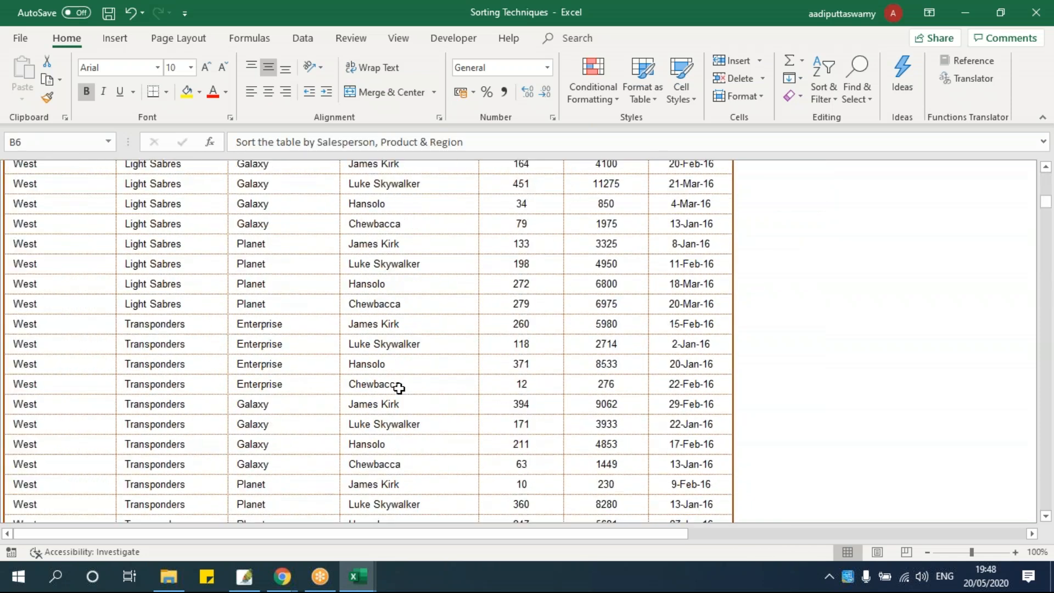
key("Down")
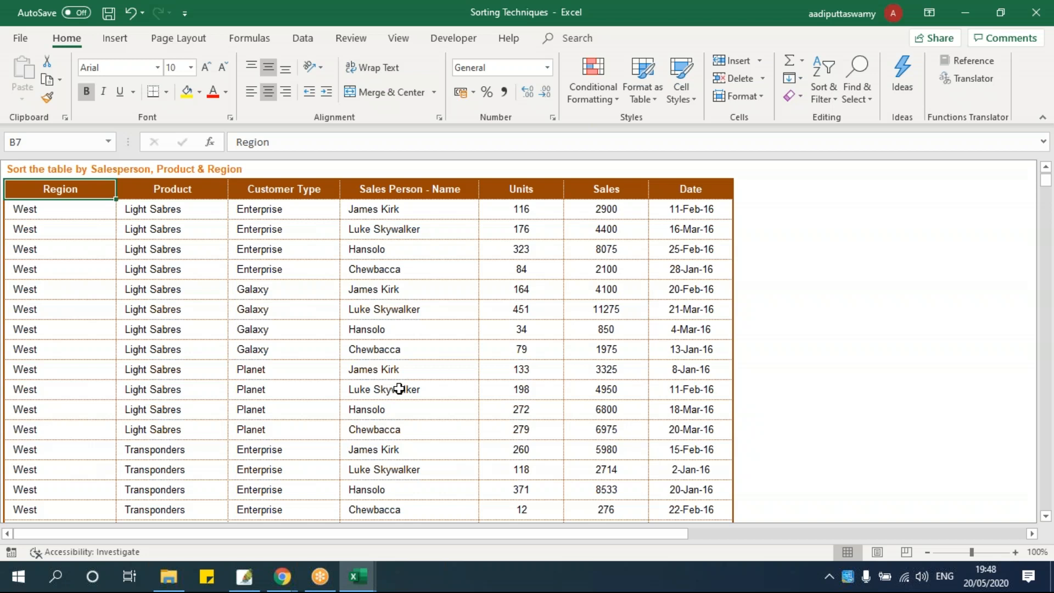
Select the record in row 9 across all columns, from Region to Date
key("ctrl+shift+Right")
key("Down")
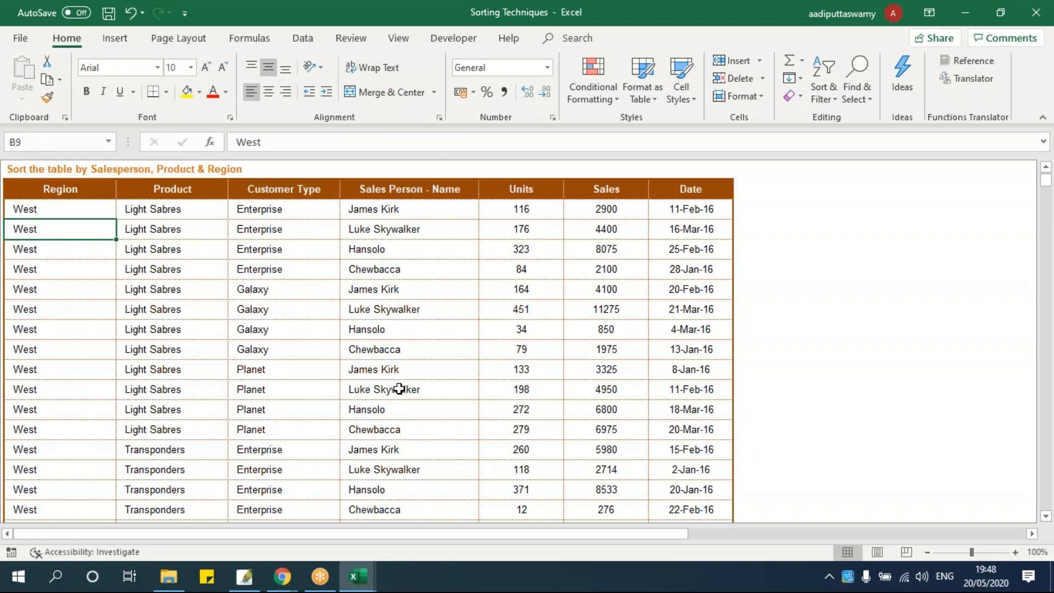
key("shift+Right")
key("shift+Right")
key("shift+Right")
key("shift+Right")
key("shift+Right")
key("shift+Right")
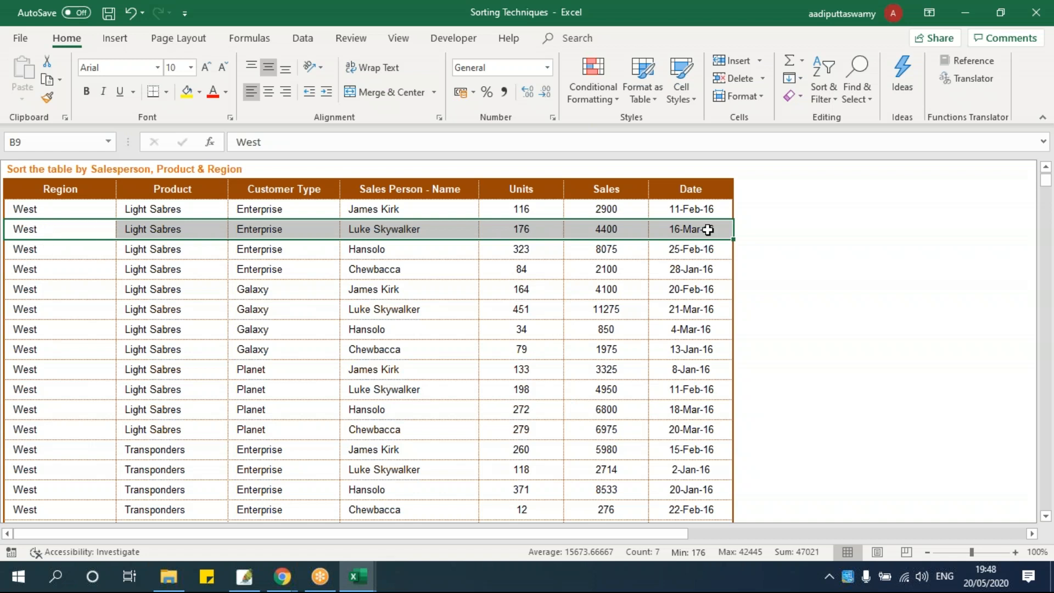
Select the full table from the Region header to its last row and open the Sort dialog for it
left_click(57, 196)
key("ctrl+shift+Right")
key("ctrl+shift+Down")
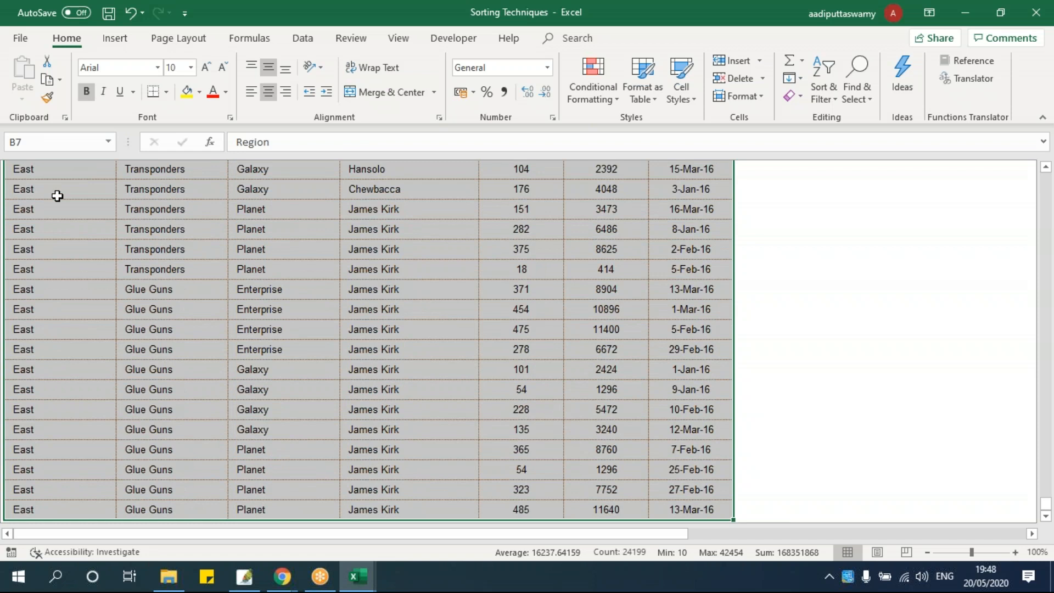
left_click(304, 41)
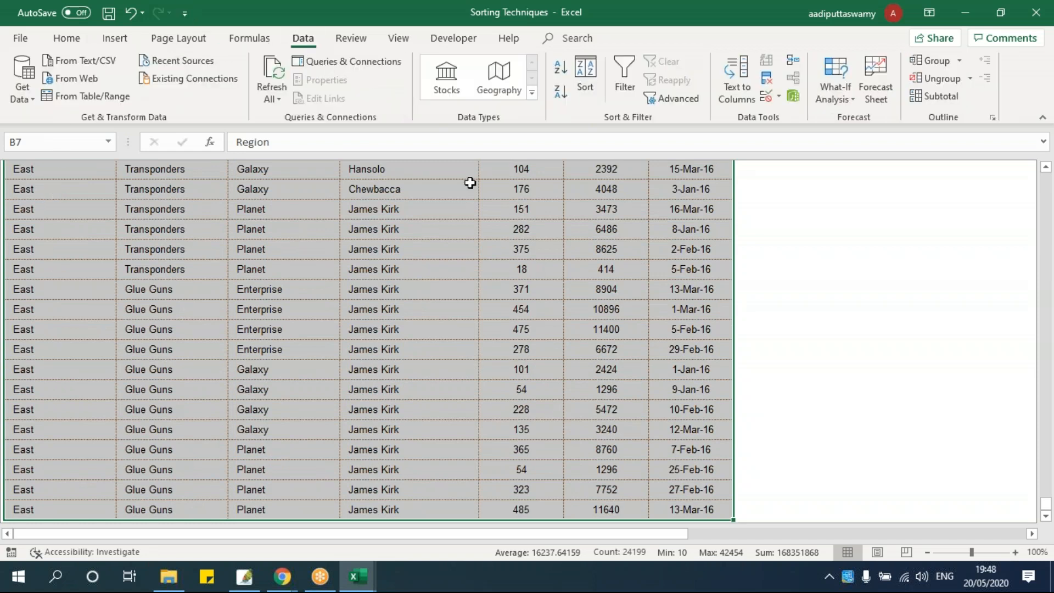
left_click(588, 88)
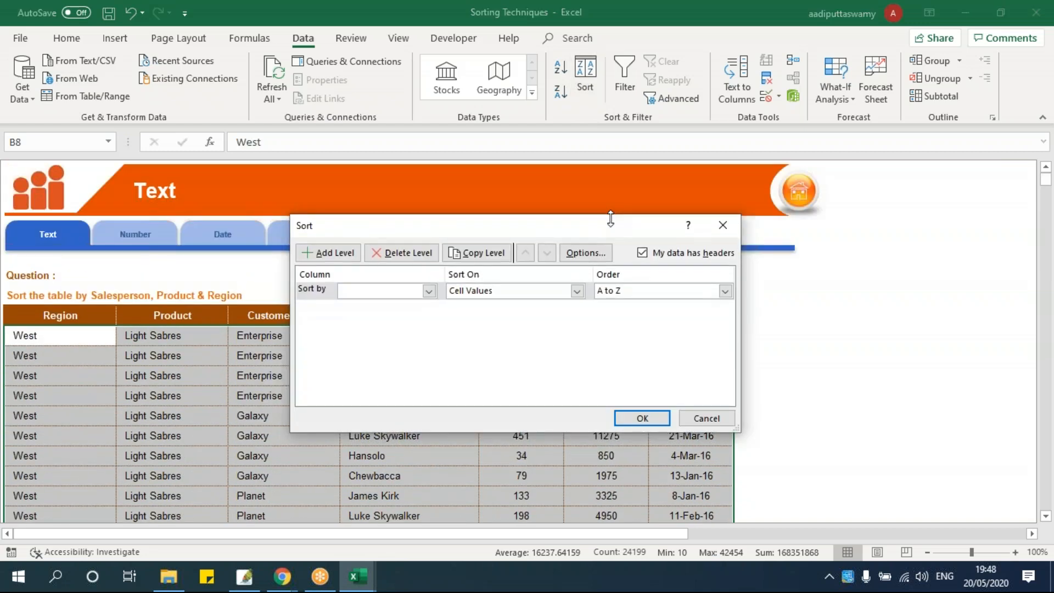
left_click_drag(572, 231, 558, 200)
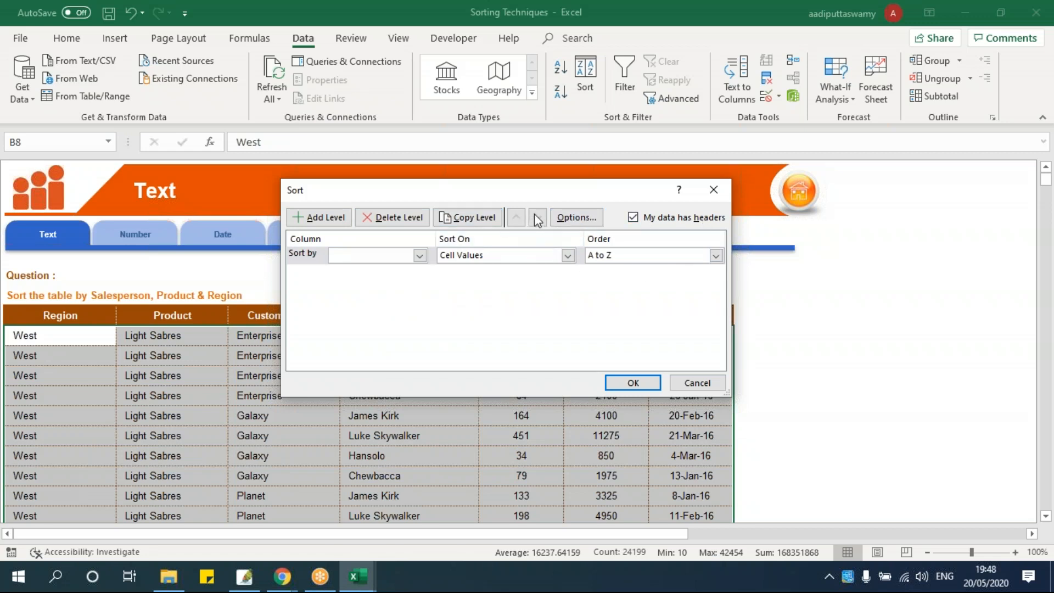
Replace the blank sort level with a newly added one and move the Sort dialog off the table's first columns
left_click(574, 217)
left_click(546, 369)
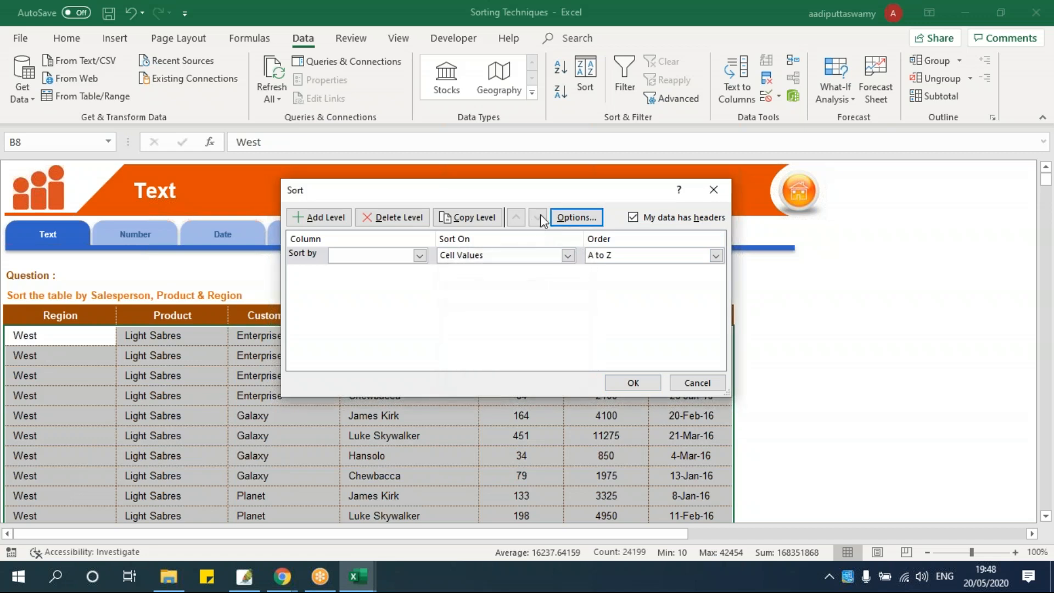
left_click(306, 255)
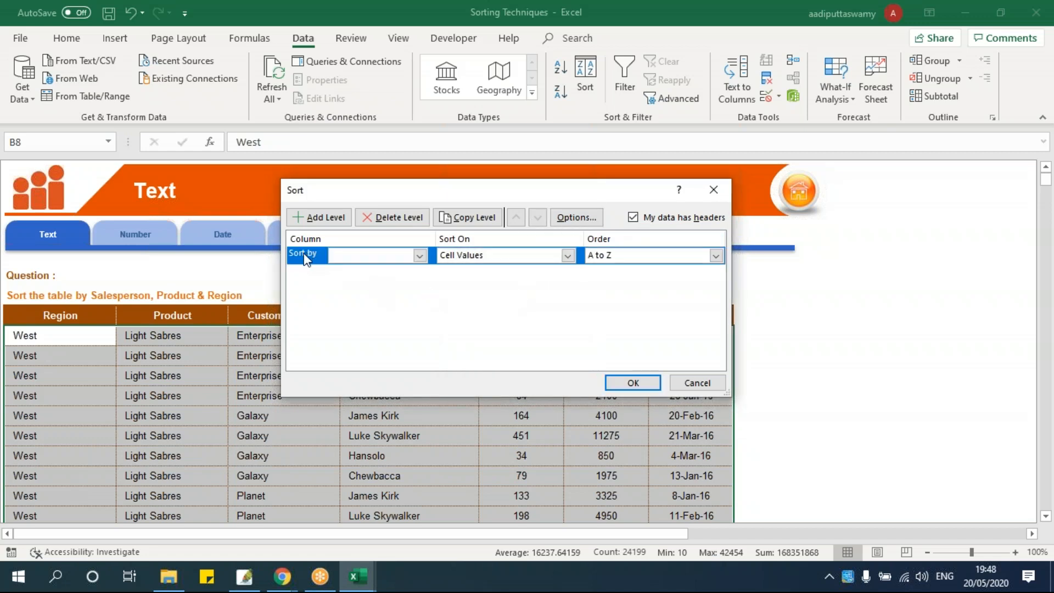
left_click(393, 218)
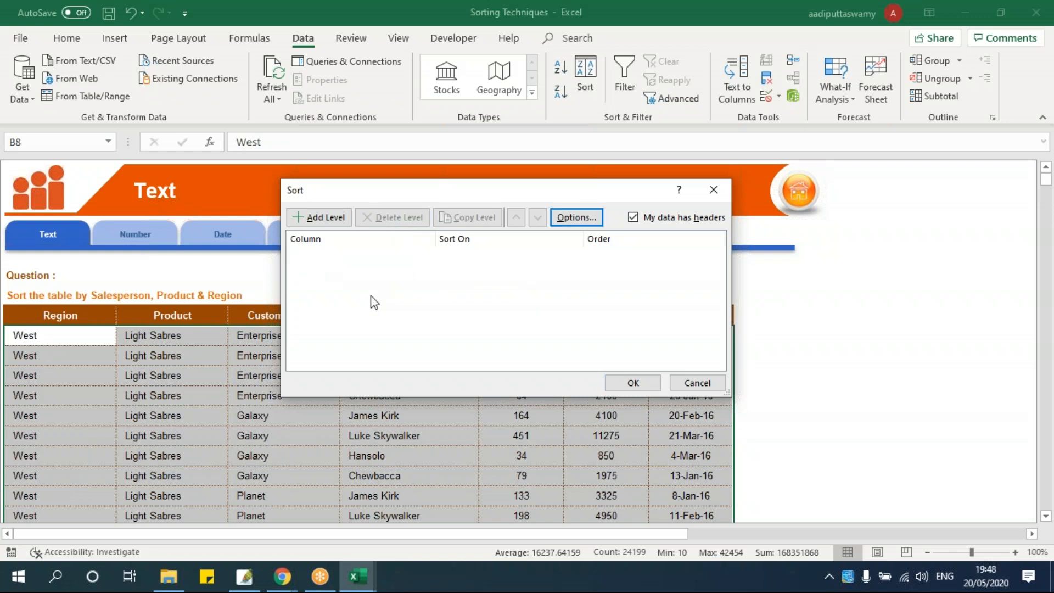
left_click_drag(385, 198, 656, 238)
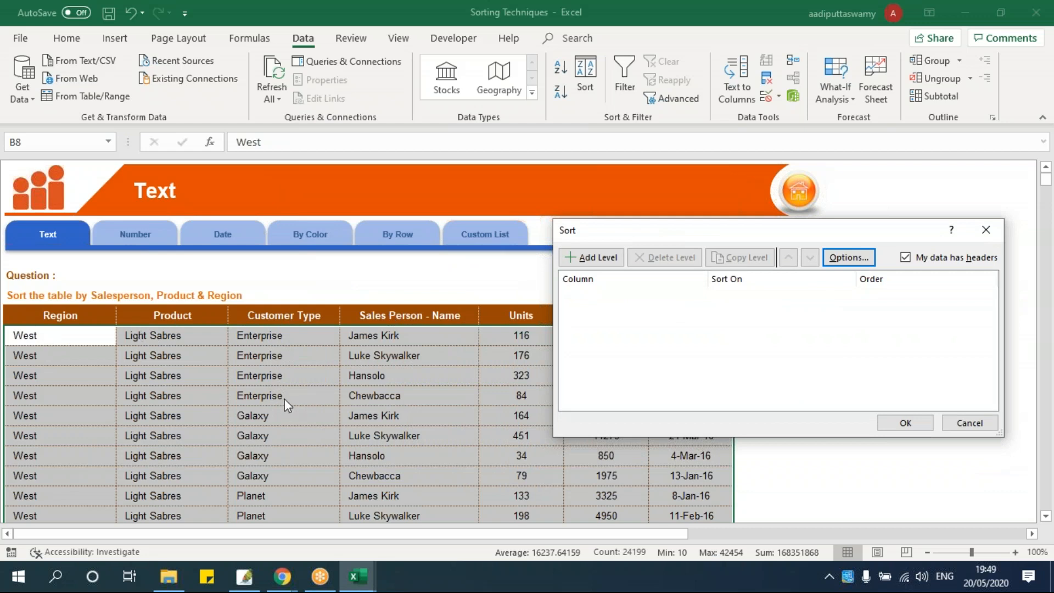
left_click(594, 257)
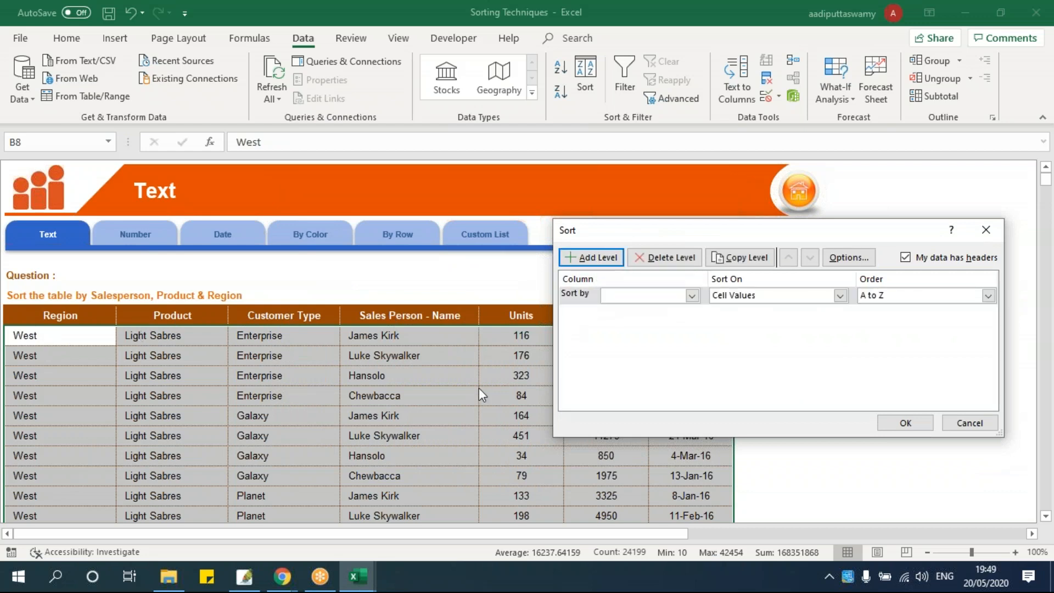
Compare the available sort columns with the My data has headers option on and off, leaving the option on
left_click(643, 296)
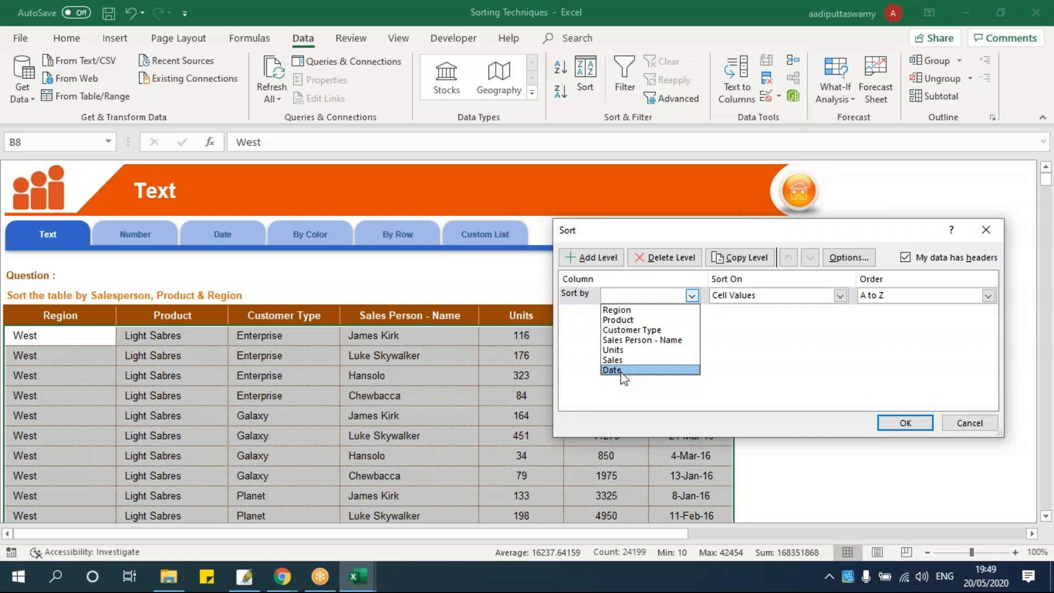
left_click(778, 350)
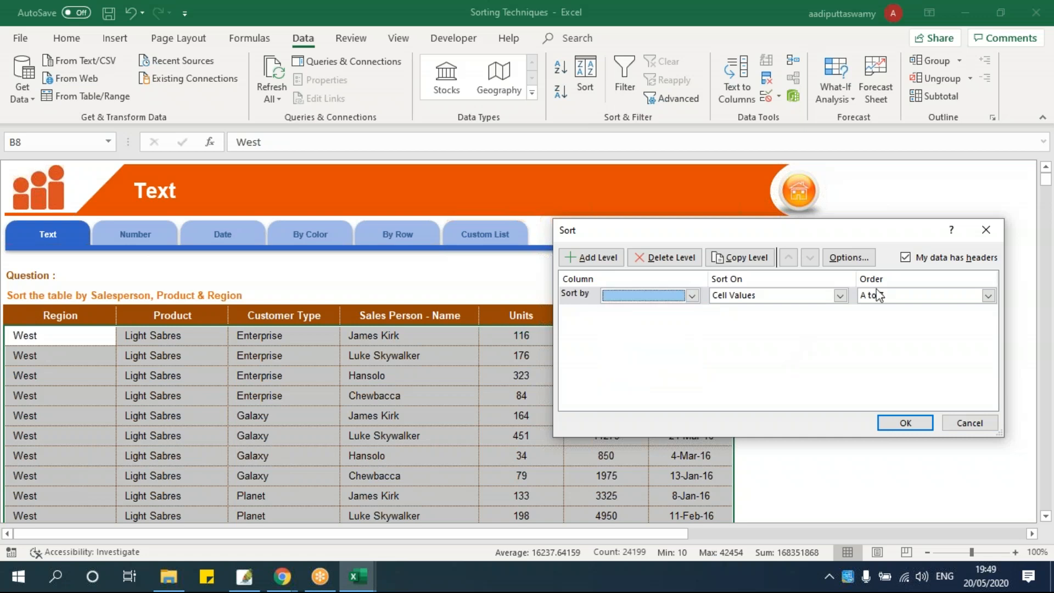
left_click(907, 259)
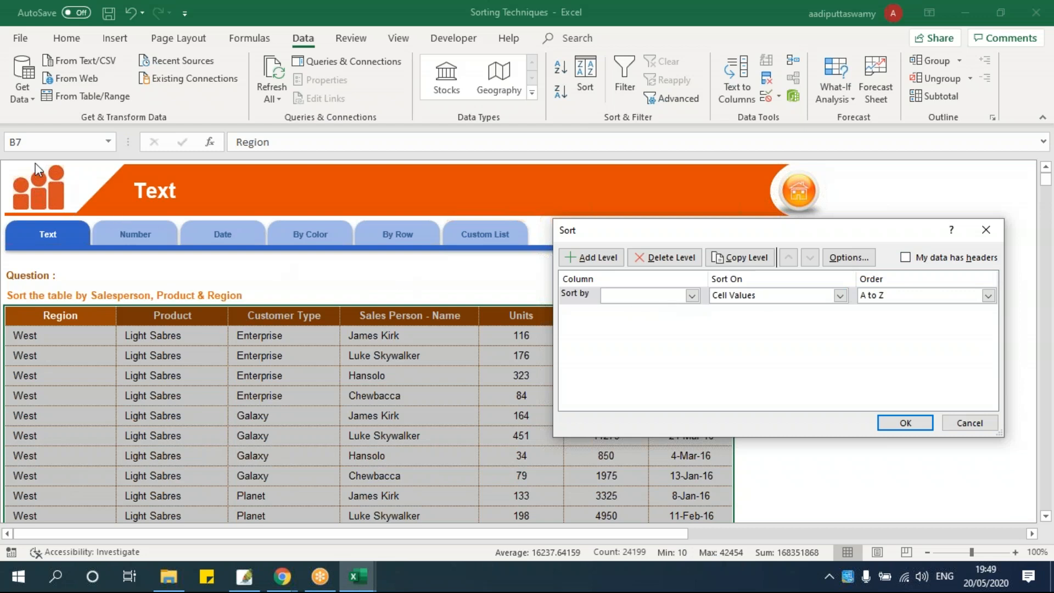
left_click(692, 296)
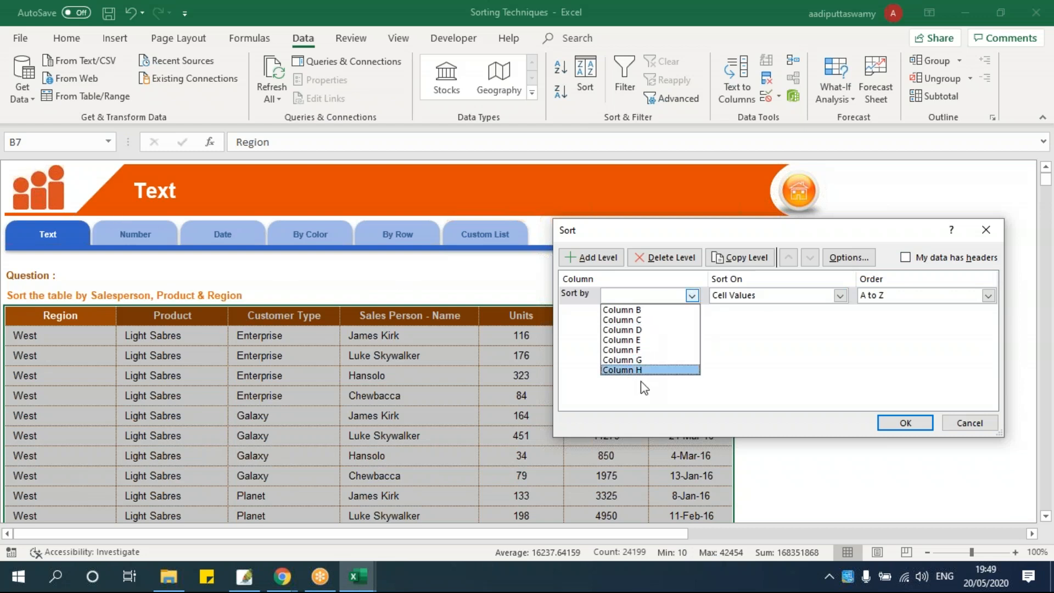
left_click(923, 262)
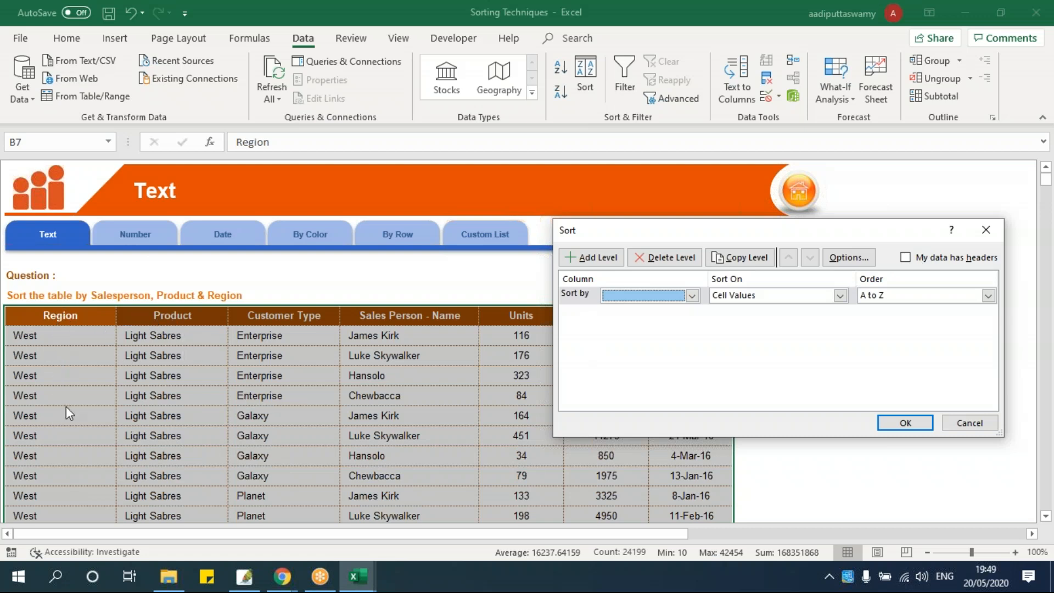
left_click(905, 257)
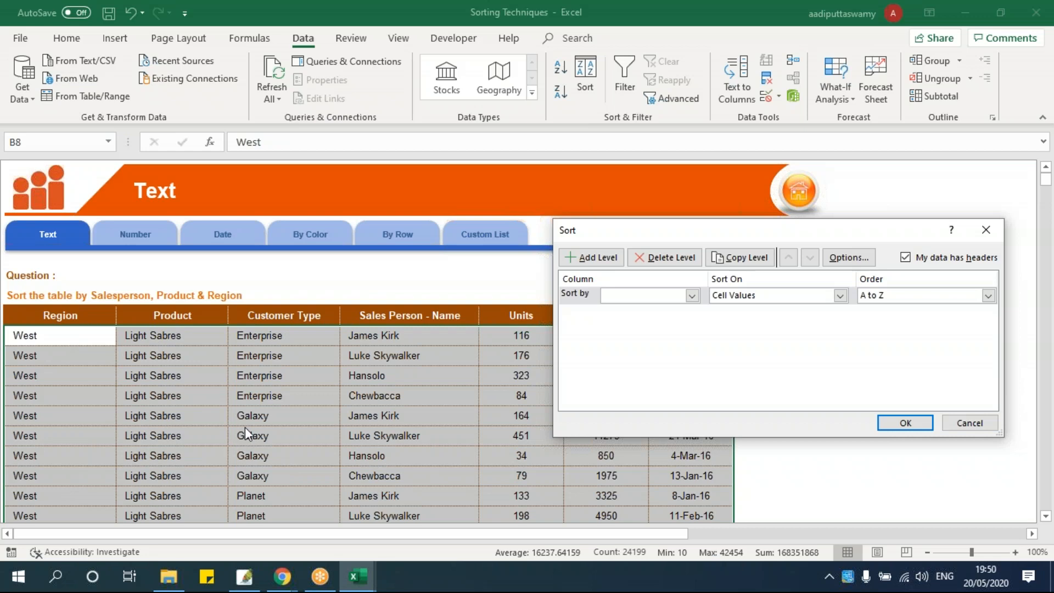
Set the first sort level to the Region column
left_click(642, 296)
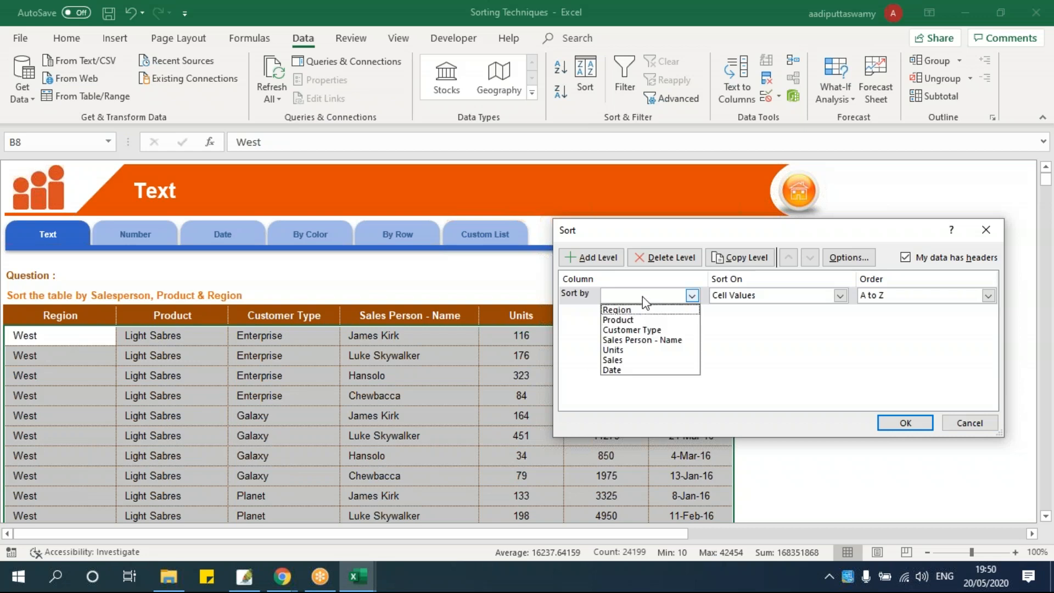
left_click(643, 311)
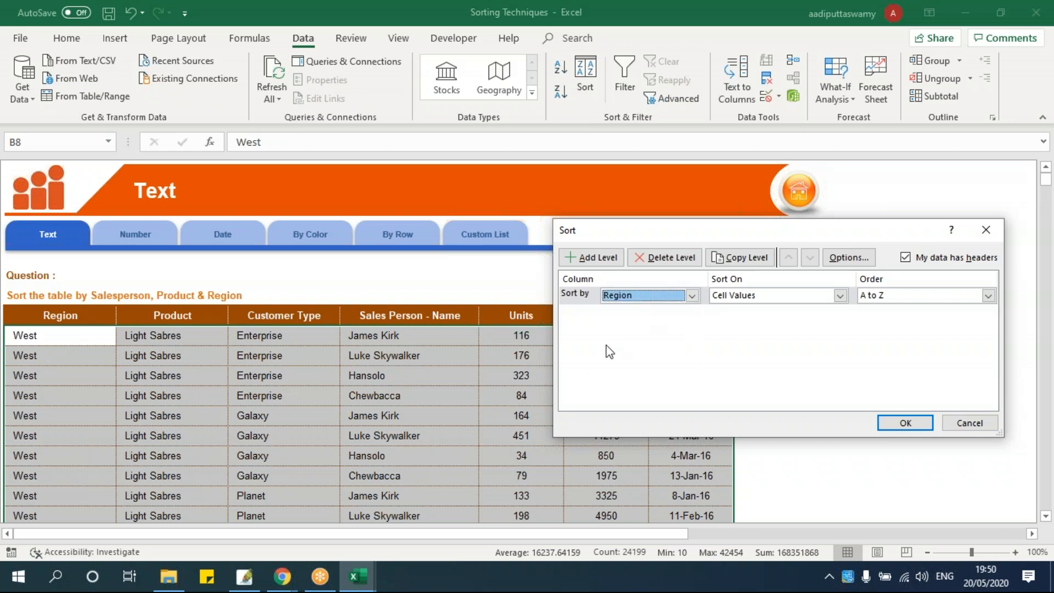
Switch the Region level's order repeatedly between Z to A and A to Z, ending on A to Z
left_click(880, 297)
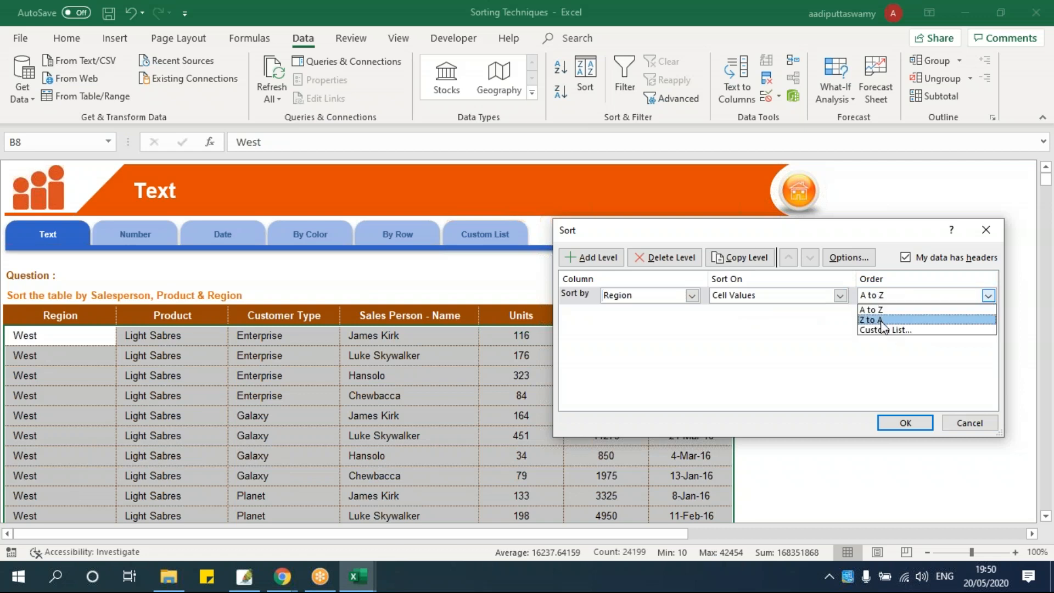
left_click(883, 321)
left_click(883, 299)
left_click(882, 310)
left_click(881, 297)
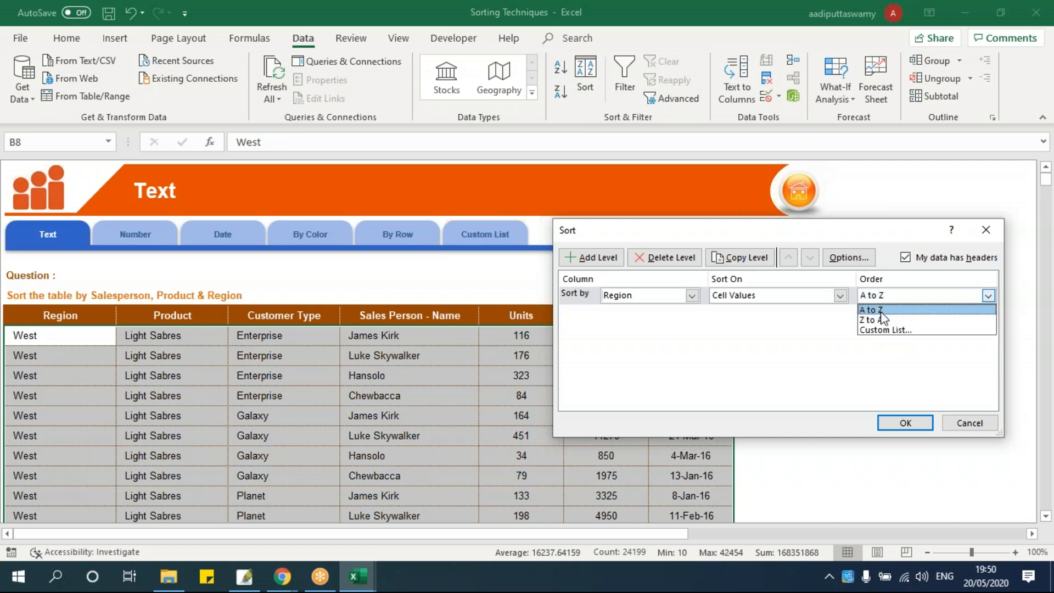
left_click(882, 321)
left_click(881, 298)
left_click(878, 309)
left_click(878, 298)
left_click(878, 321)
left_click(879, 296)
left_click(878, 309)
left_click(880, 296)
left_click(882, 321)
left_click(879, 296)
left_click(878, 309)
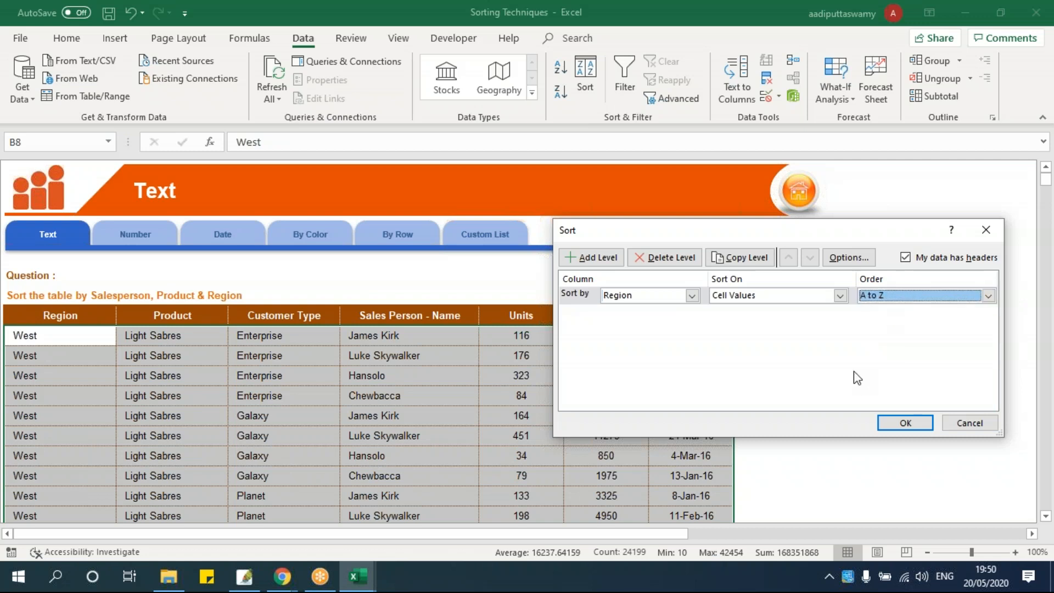
Apply the A to Z sort by Region and scan through the reordered records
left_click(905, 423)
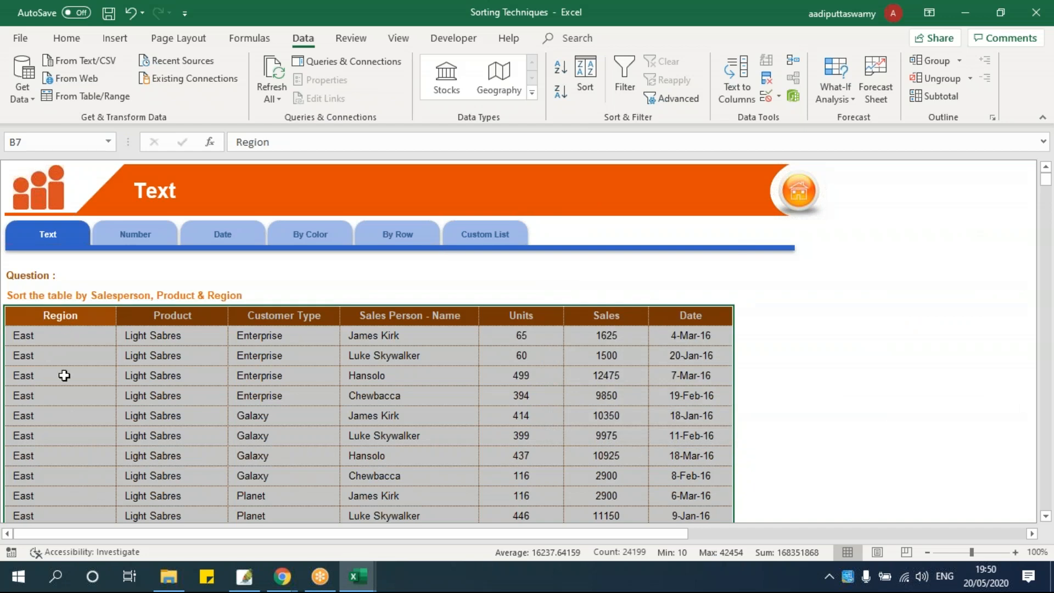
scroll(66, 375, "down", 10)
scroll(67, 376, "up", 6)
scroll(66, 376, "down", 5)
scroll(66, 376, "up", 9)
Add a second sort level by Product, A to Z, beneath Region and apply the sort
left_click(591, 88)
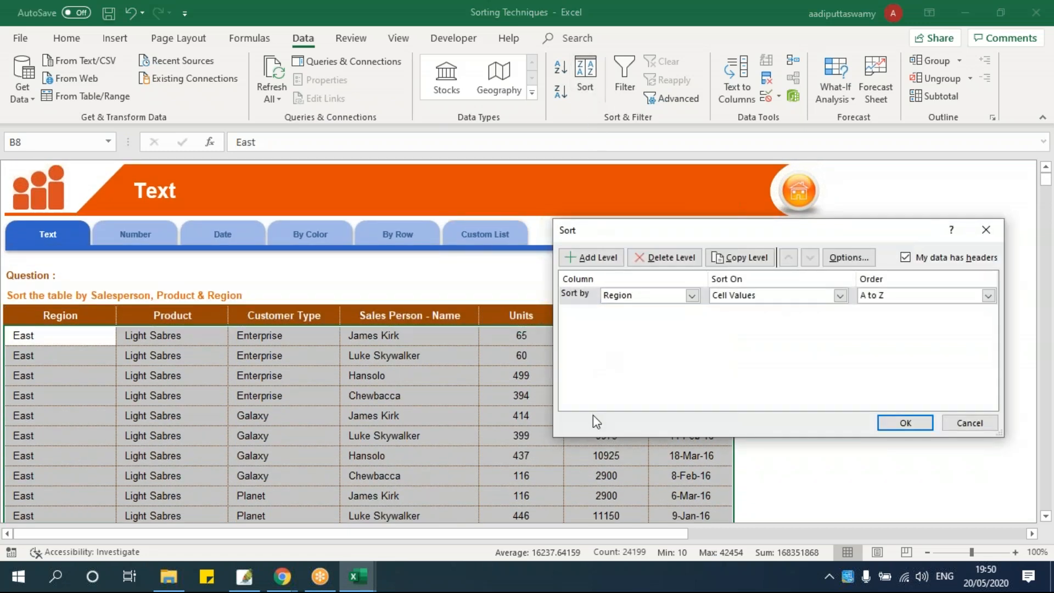
left_click(599, 261)
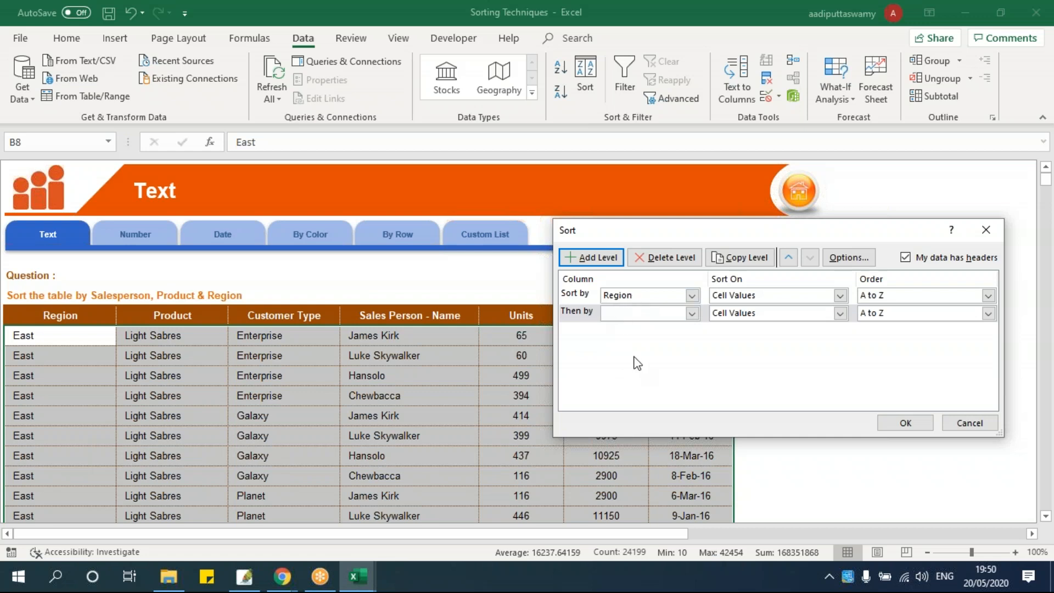
left_click(576, 297)
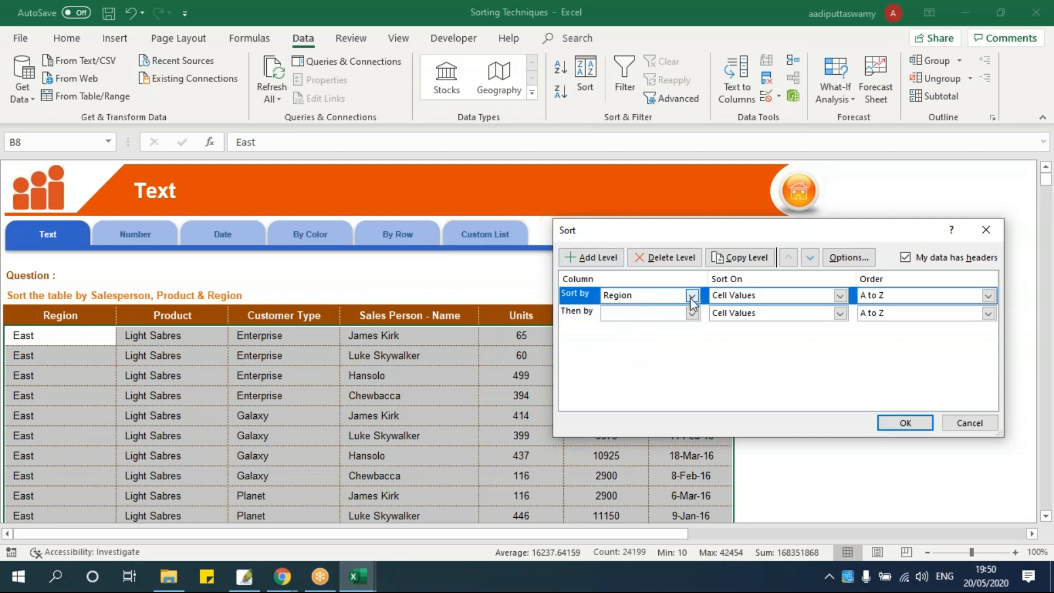
left_click(639, 317)
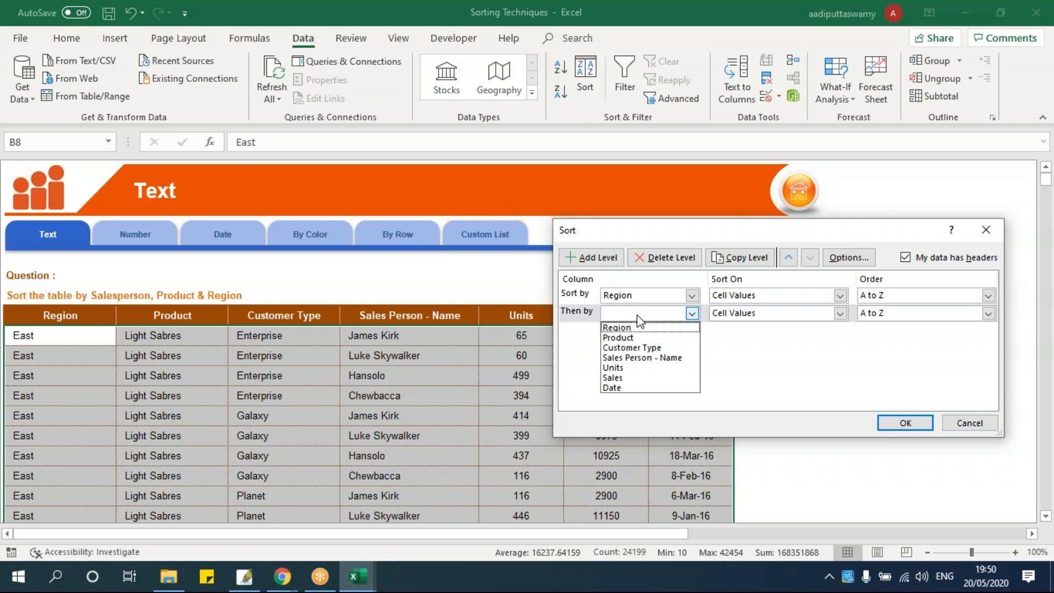
left_click(637, 338)
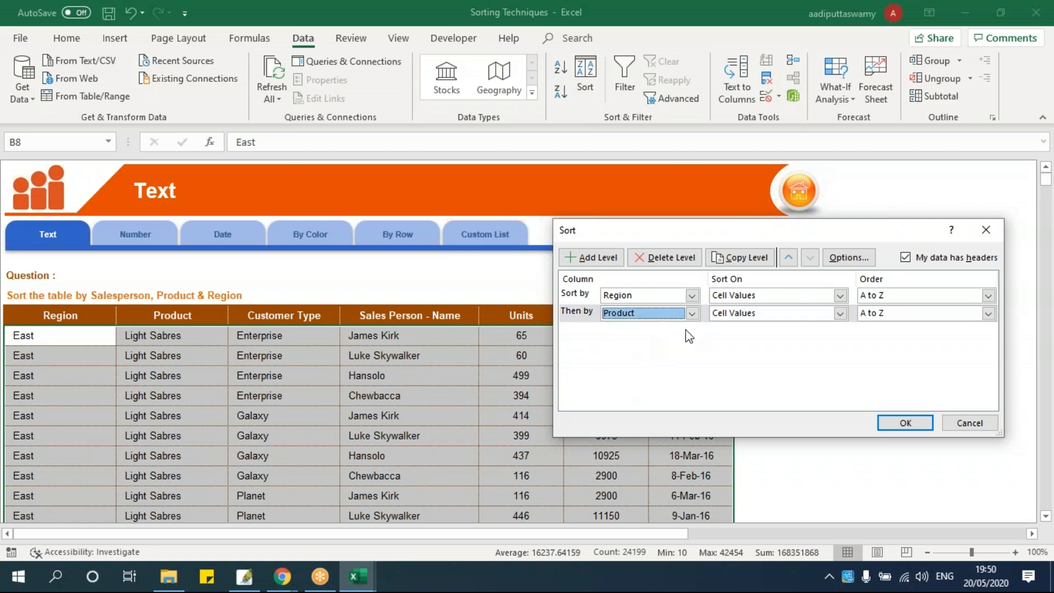
left_click(905, 424)
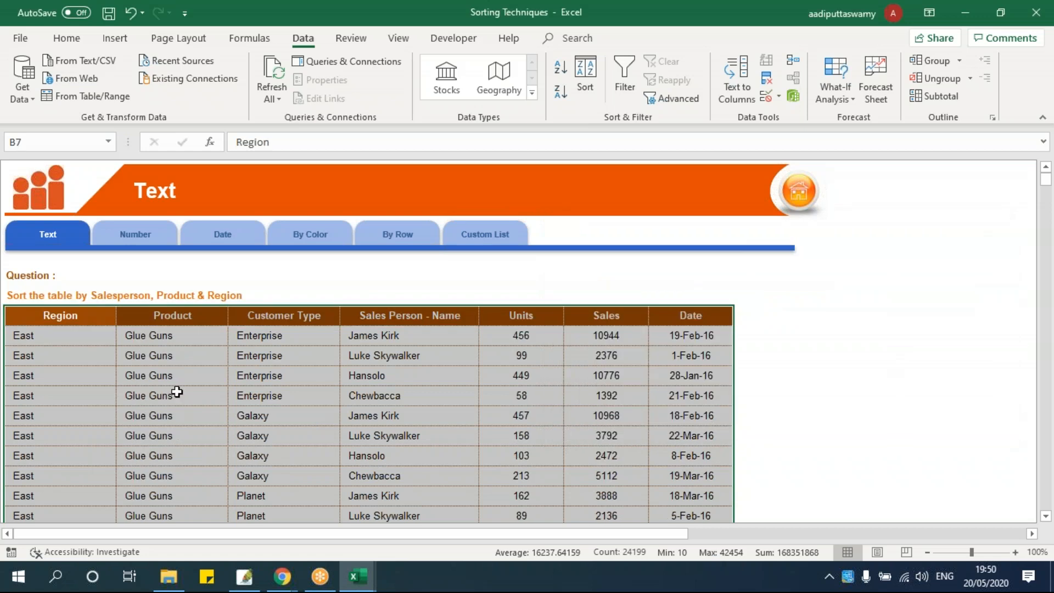
Examine how products are ordered within the East region down to the first North record, selecting that record's Region and Product cells
left_click(68, 341)
scroll(152, 386, "down", 15)
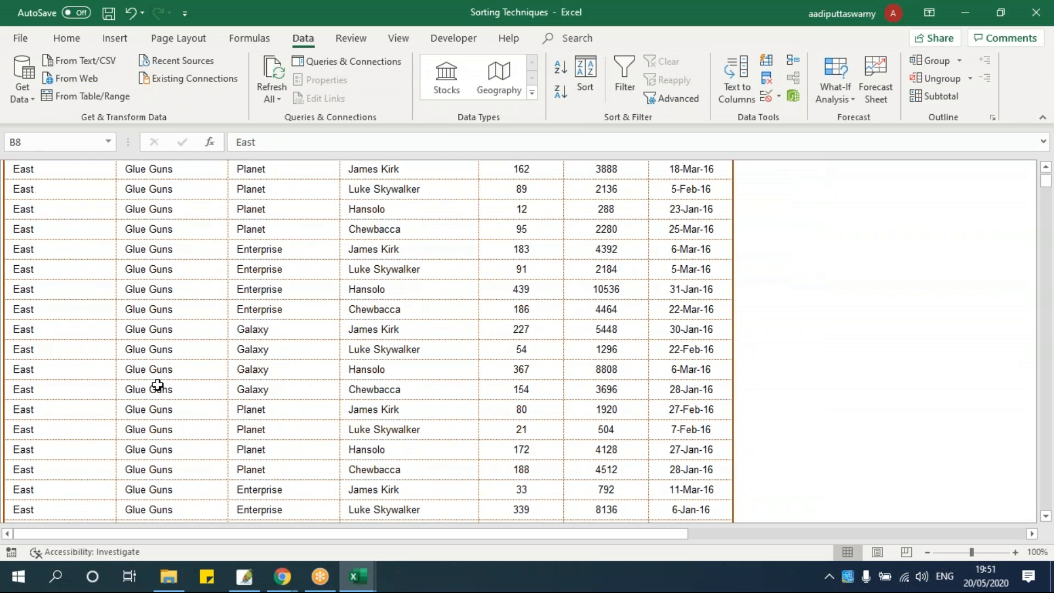
scroll(159, 380, "down", 10)
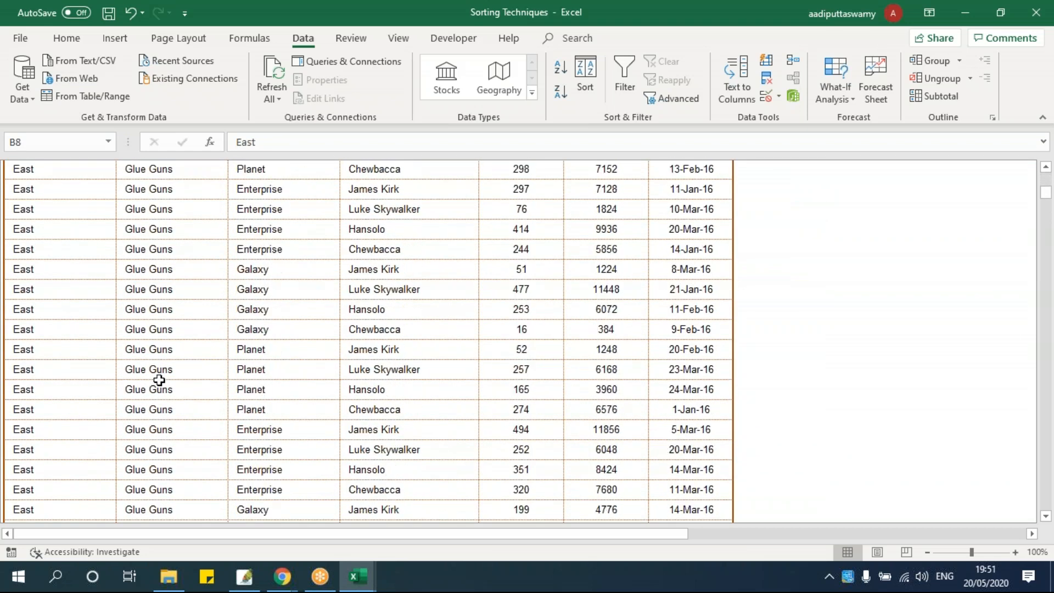
scroll(159, 388, "down", 10)
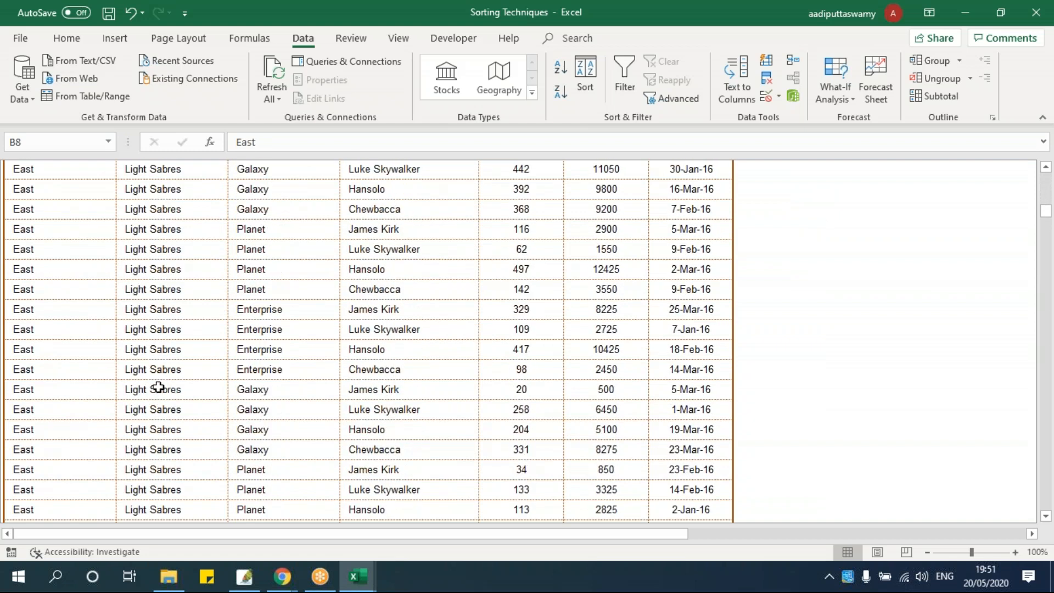
scroll(159, 385, "down", 10)
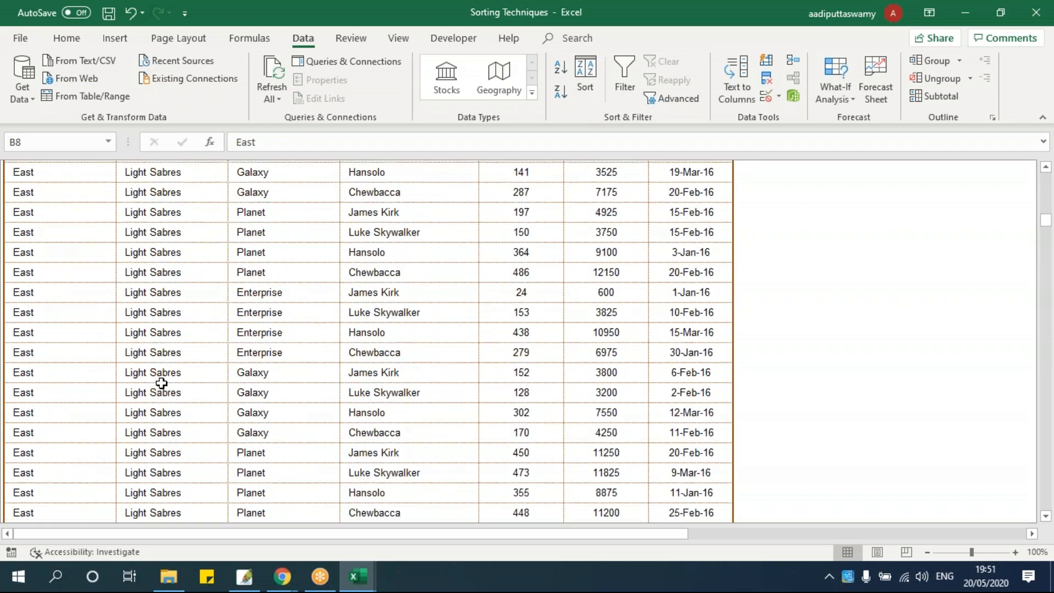
scroll(162, 383, "down", 10)
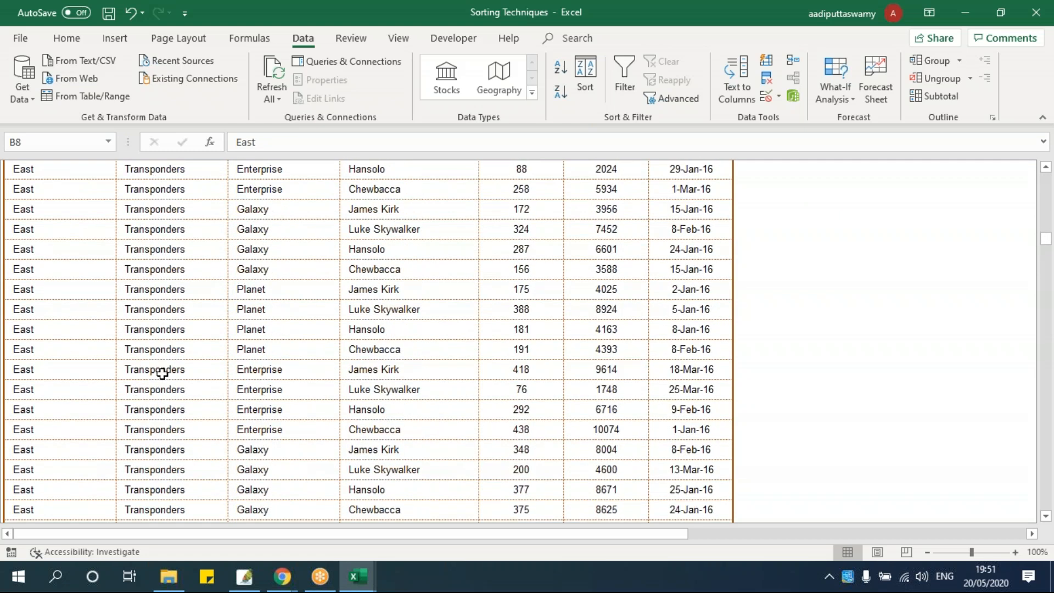
scroll(164, 373, "down", 10)
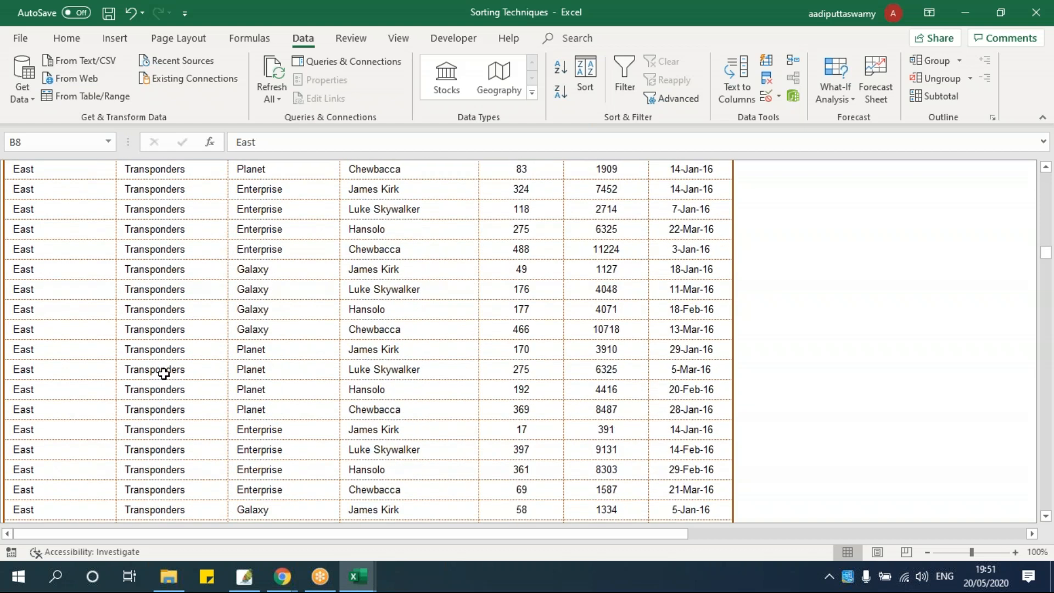
scroll(163, 372, "down", 8)
scroll(164, 372, "up", 6)
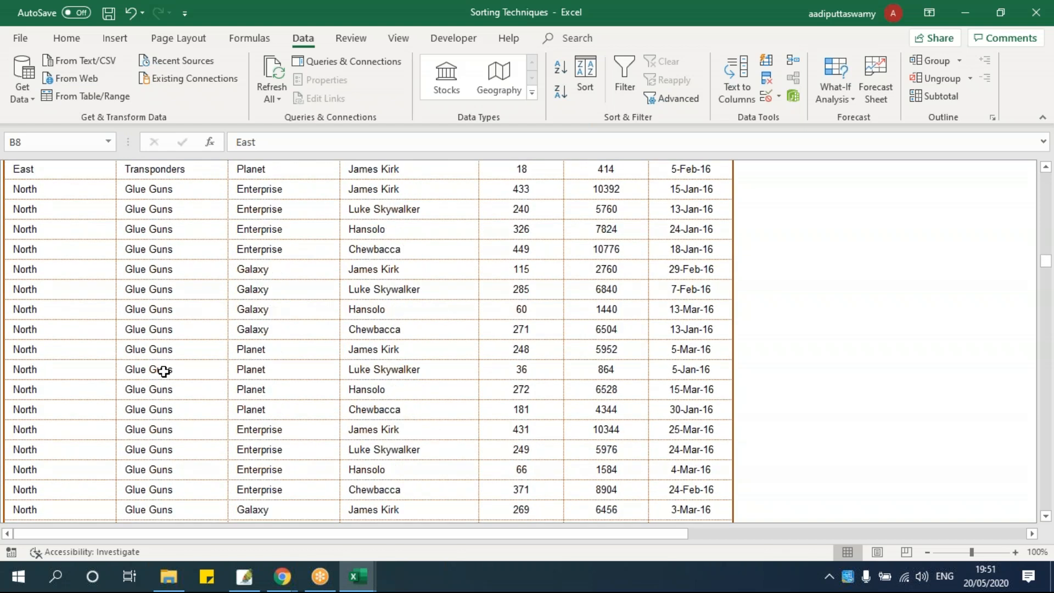
scroll(164, 371, "down", 1)
left_click(40, 307)
left_click(157, 311)
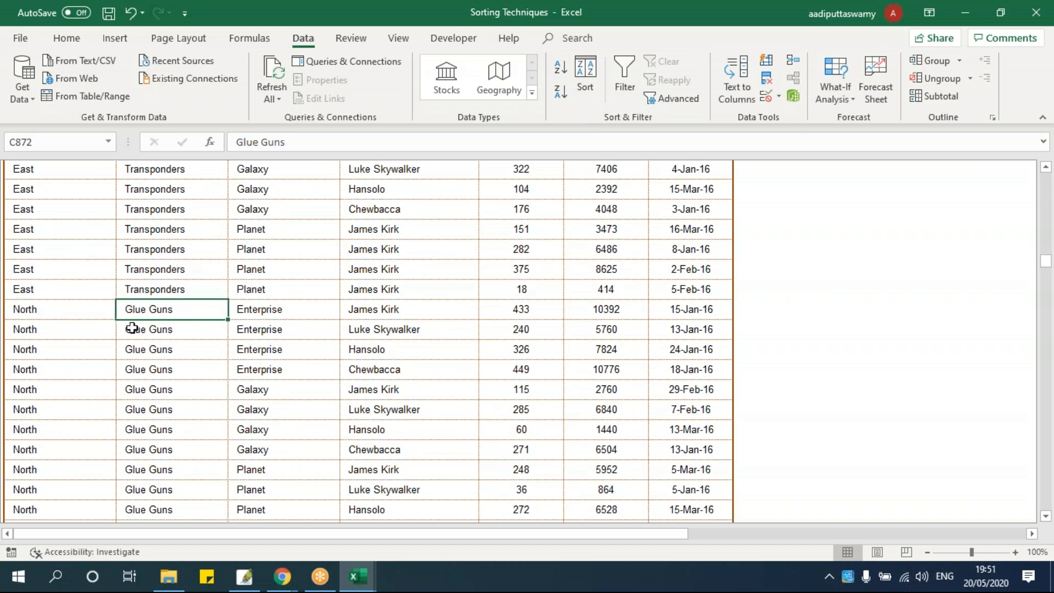
Return to the table's start and highlight the first cells of the Region column, and the same for the Product column
left_click_drag(1047, 275, 1047, 173)
left_click_drag(61, 314, 59, 455)
left_click_drag(173, 315, 193, 473)
Open a custom sort for the whole table and add a Customer Type level, A to Z, between Region and Product
left_click(88, 314)
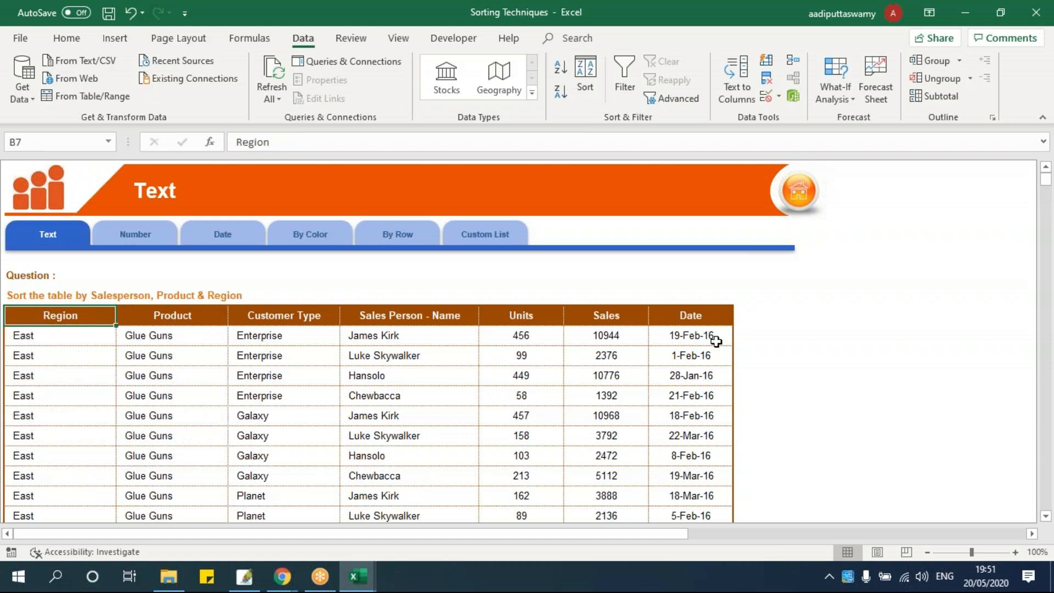
key("ctrl+shift+Right")
key("ctrl+shift+Down")
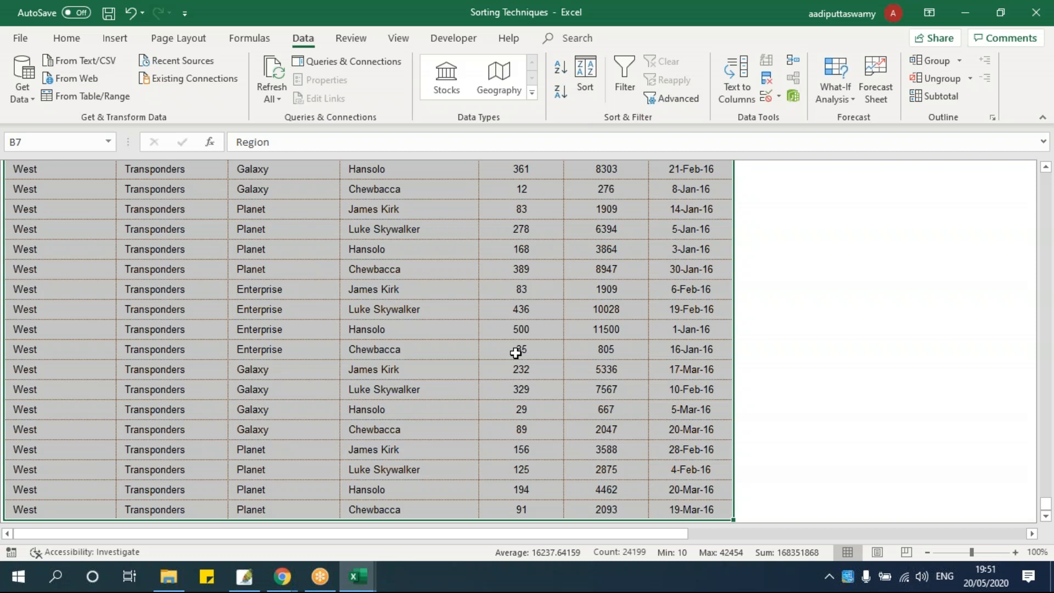
left_click(590, 88)
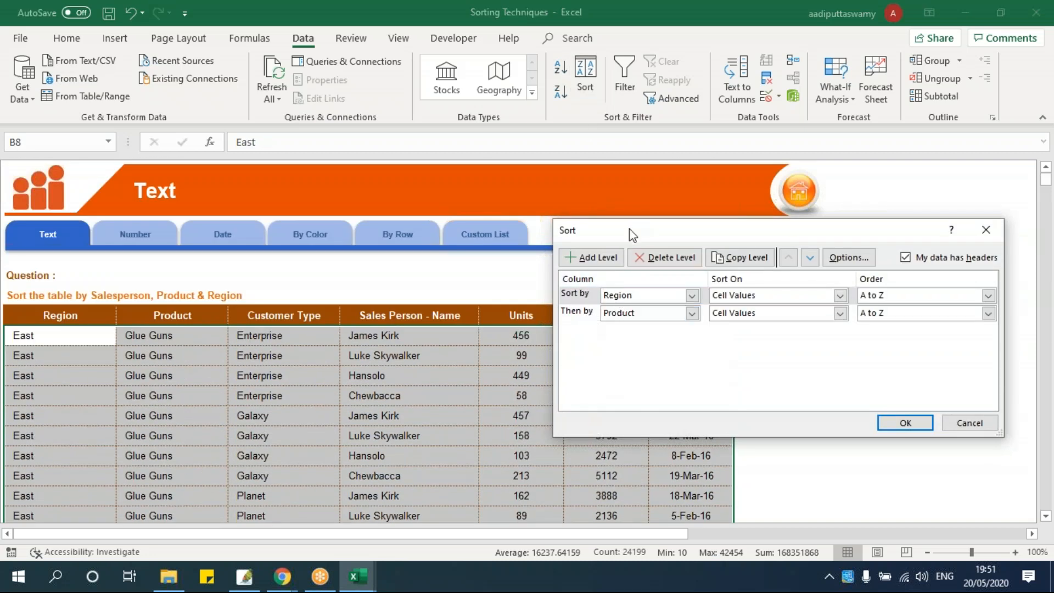
left_click_drag(629, 226, 505, 235)
left_click(466, 266)
left_click(456, 340)
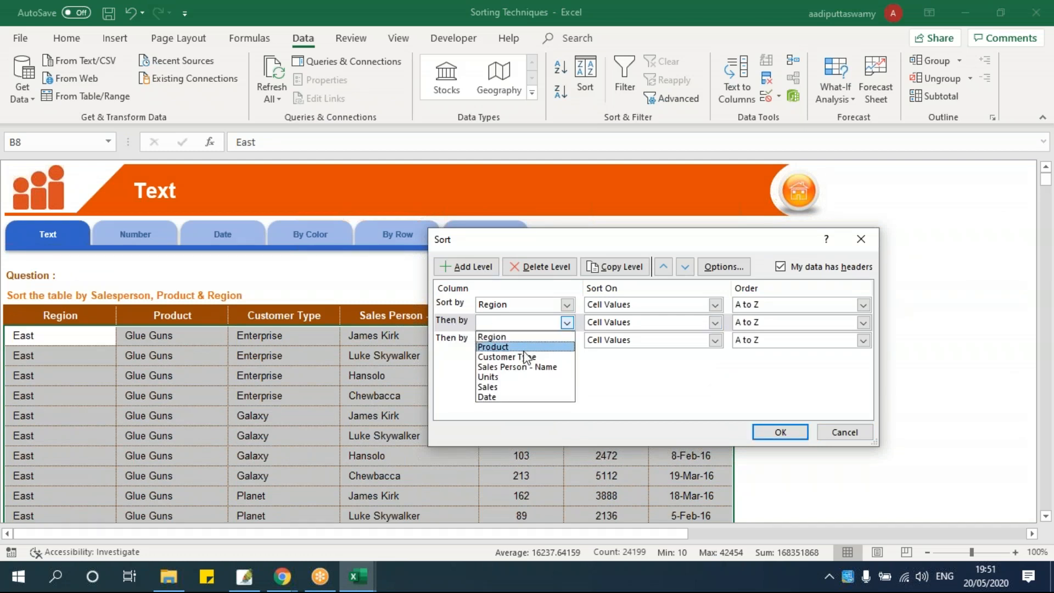
left_click(497, 357)
left_click_drag(542, 240, 637, 213)
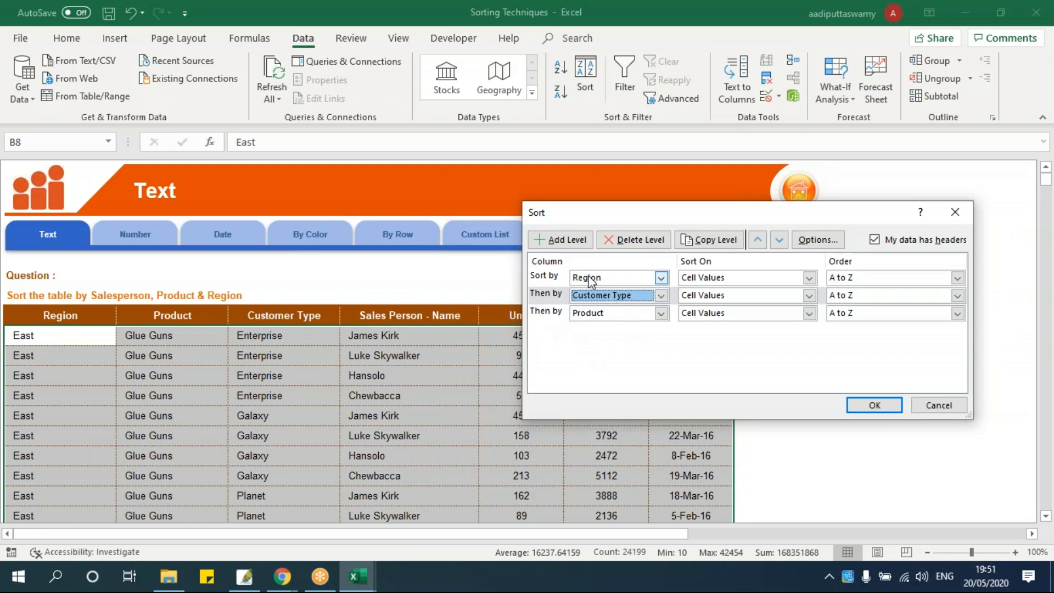
Swap the columns assigned to the second and third sort levels, and swap them back to Customer Type and Product
left_click(611, 313)
left_click(611, 348)
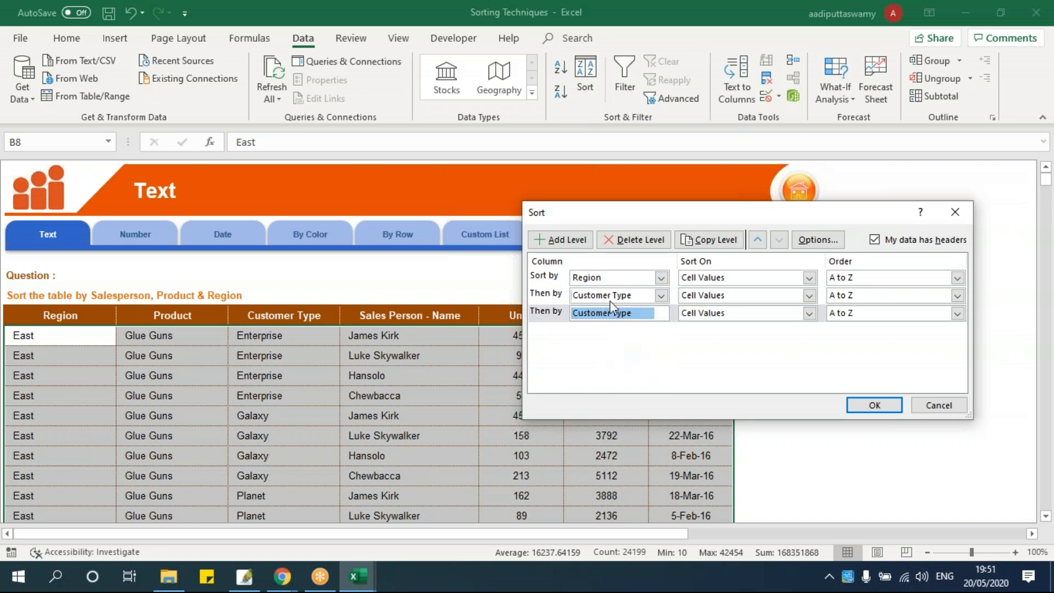
left_click(611, 299)
left_click(612, 318)
left_click(612, 298)
left_click(614, 329)
left_click(614, 314)
left_click(582, 334)
Move the Product sort level above Customer Type and apply the three-level sort
left_click(759, 242)
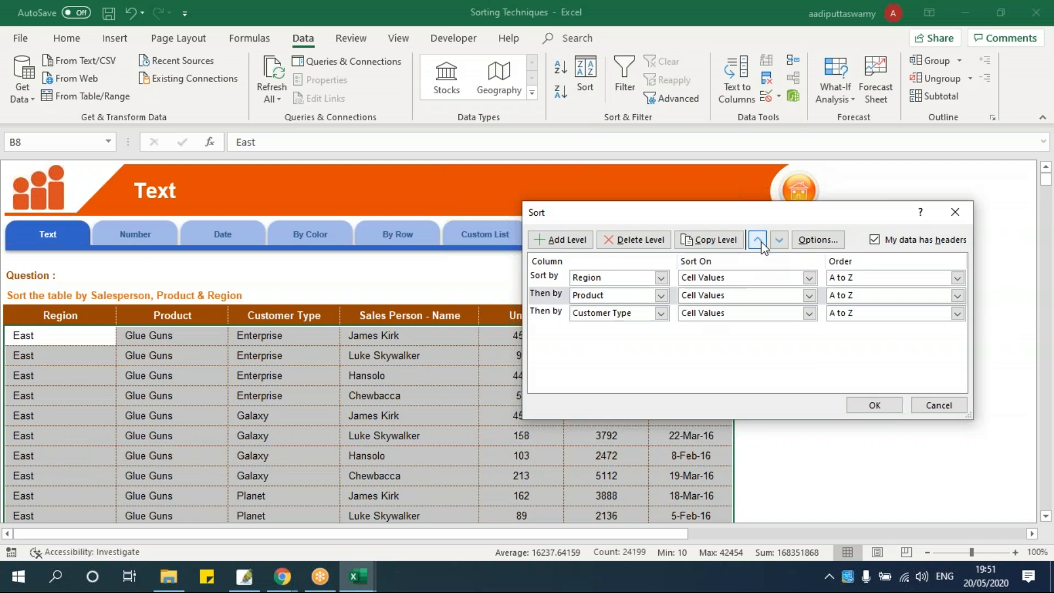
left_click(779, 241)
left_click(758, 240)
left_click(879, 403)
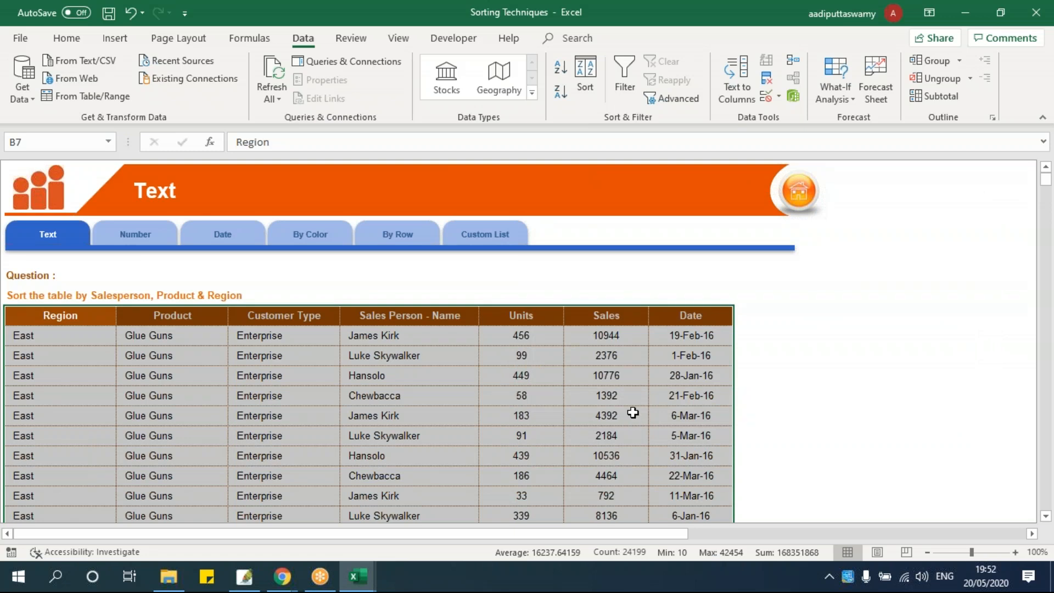
On the Number sheet, set up a custom sort of the whole table by the Sales column
left_click(171, 245)
left_click(87, 316)
key("ctrl+shift+Right")
key("ctrl+shift+Down")
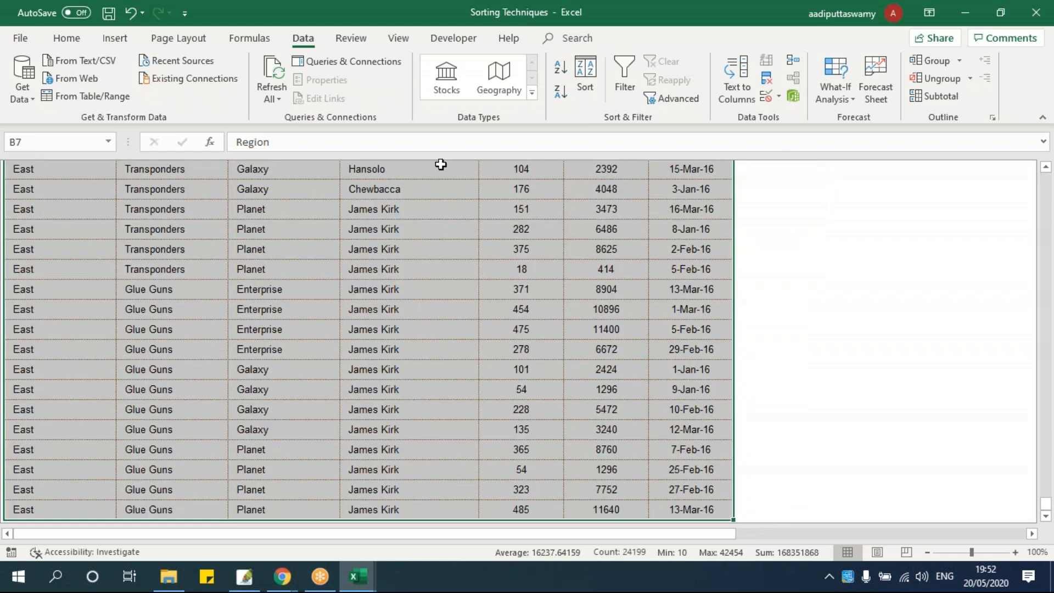
left_click(586, 77)
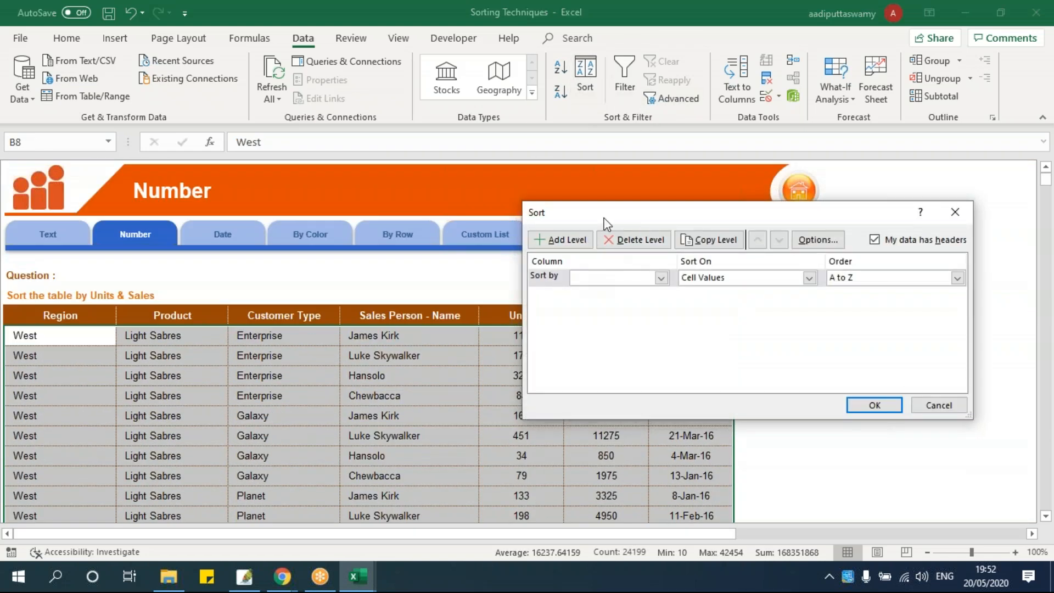
left_click_drag(606, 223, 435, 281)
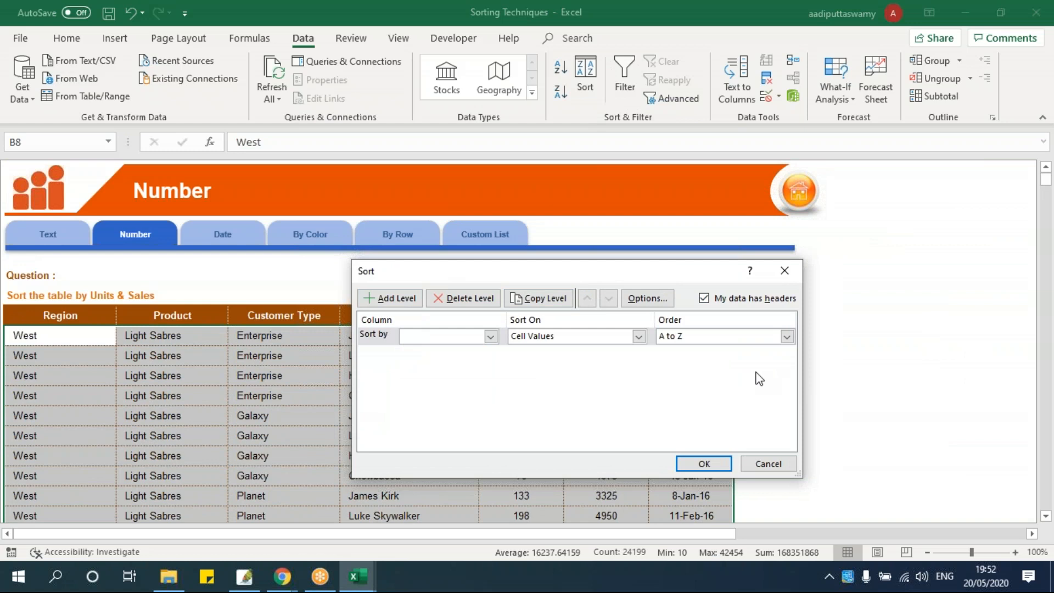
left_click(491, 336)
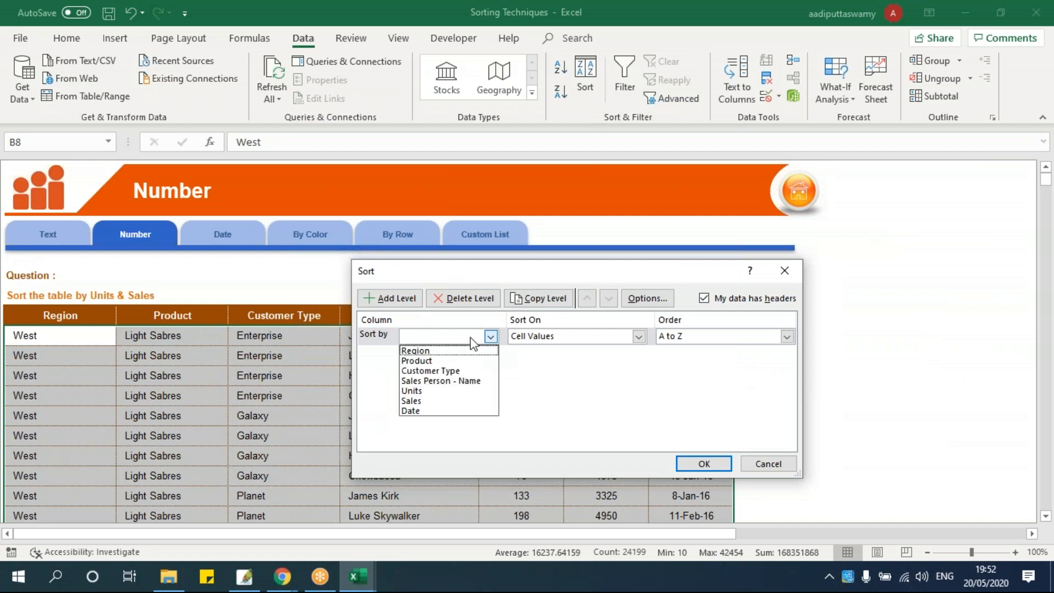
left_click(535, 269)
left_click_drag(521, 267, 205, 217)
left_click(188, 285)
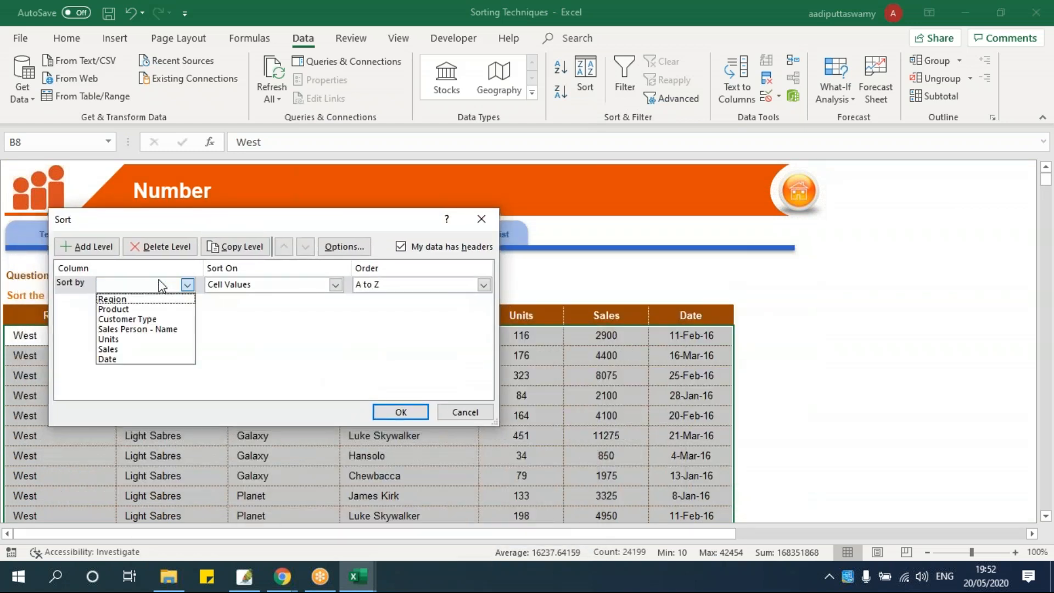
left_click(157, 350)
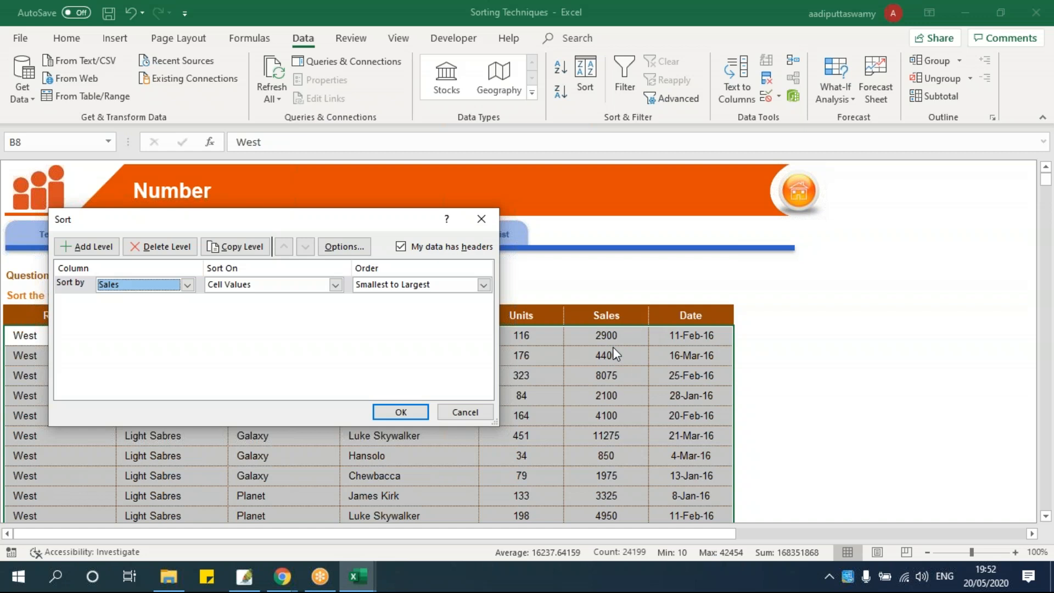
Switch the sort column to Region and back to Sales to compare their order options
left_click(146, 285)
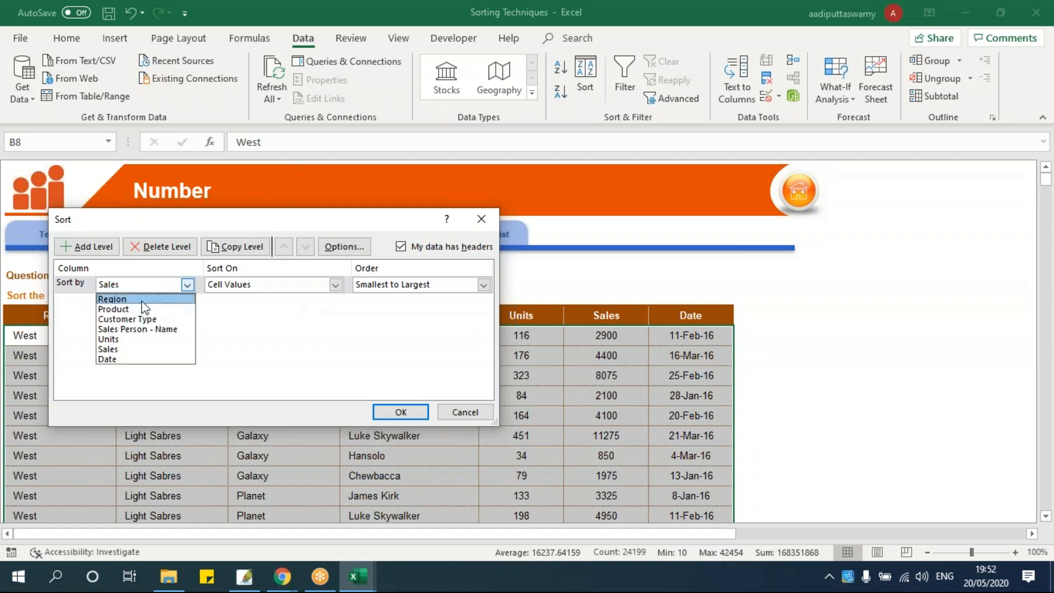
left_click(142, 301)
left_click(168, 287)
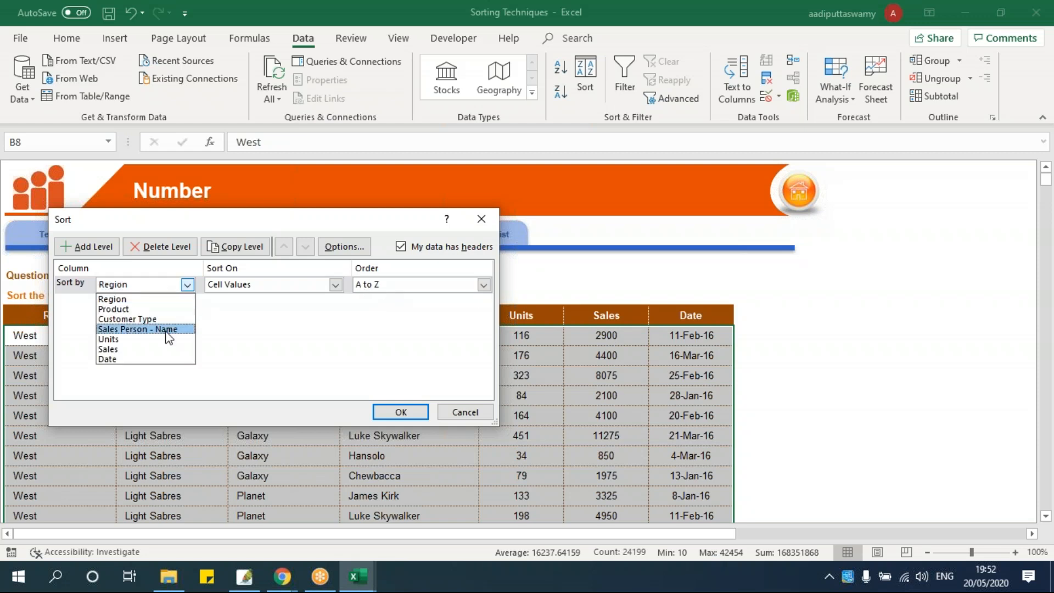
left_click(160, 349)
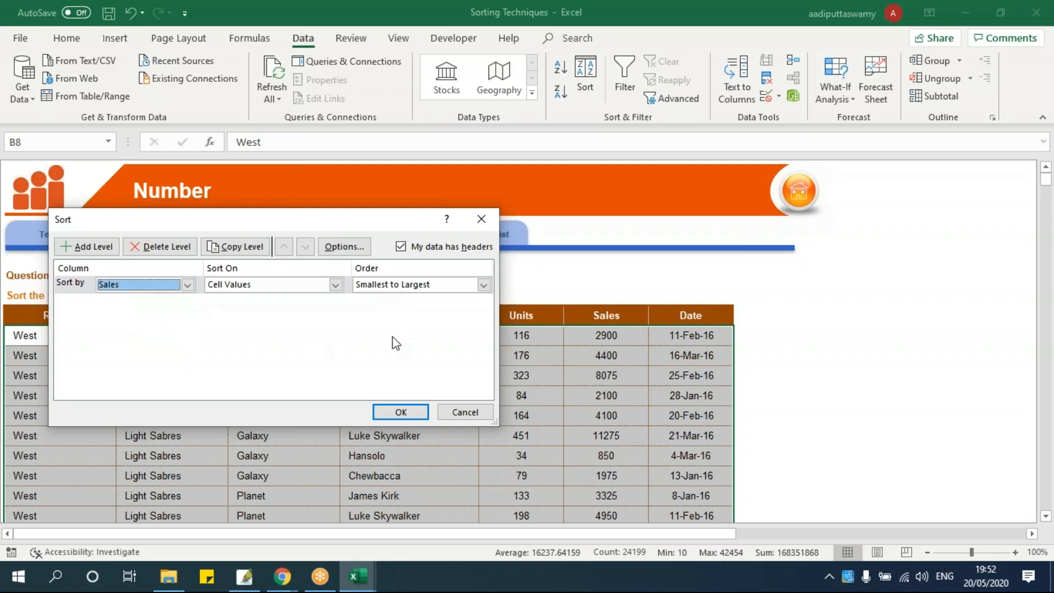
Set the Sales order to Largest to Smallest, apply the sort, and select the first Sales value
left_click(420, 287)
left_click(412, 310)
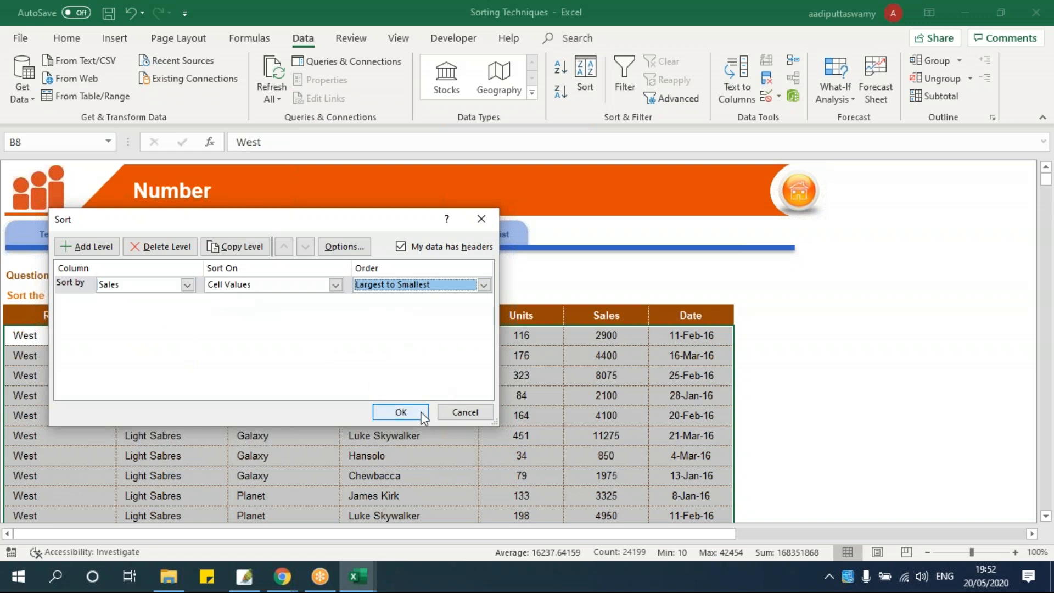
left_click(401, 412)
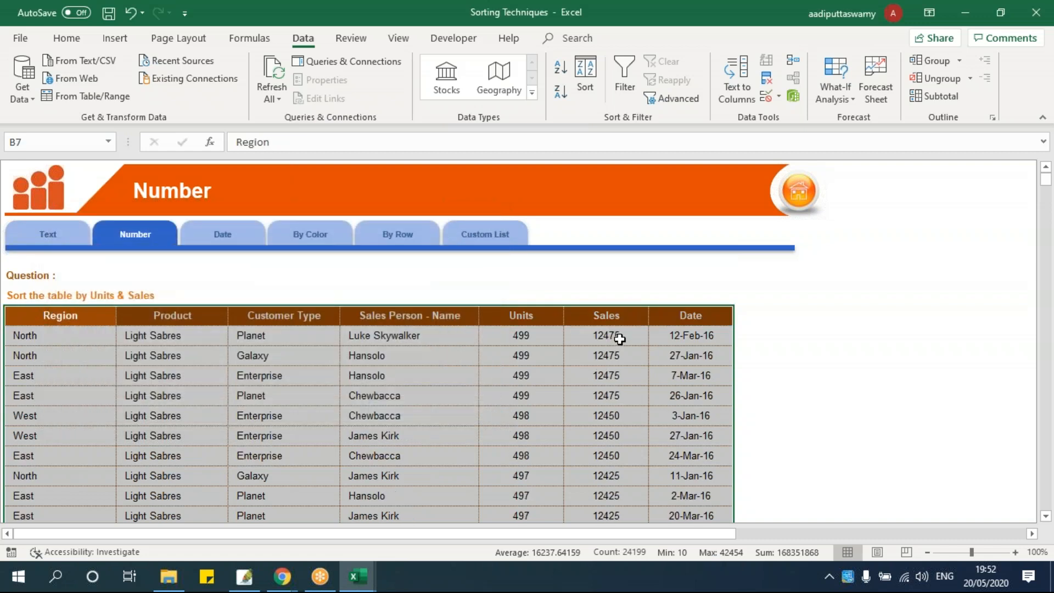
left_click(618, 338)
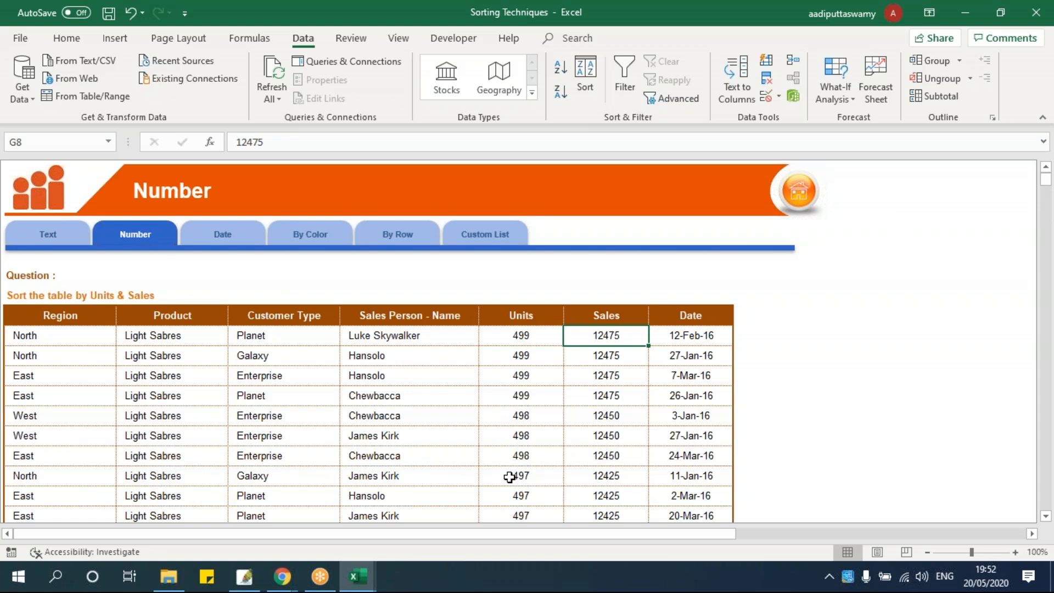
On the Date sheet, set up a custom sort of the whole table by Date, Newest to Oldest
left_click(240, 243)
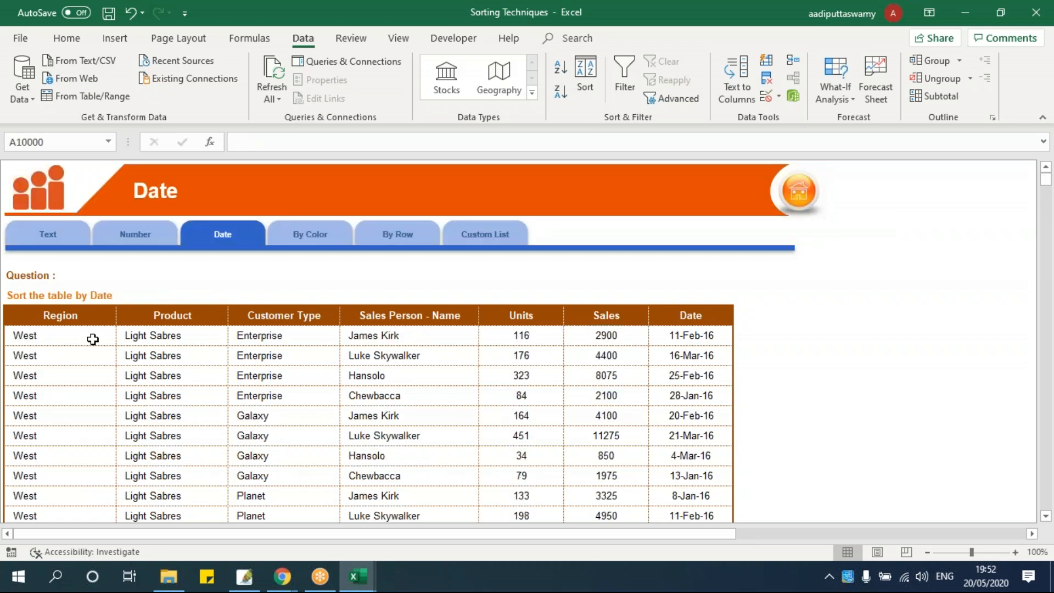
left_click(53, 315)
key("ctrl+shift+Right")
key("ctrl+shift+Down")
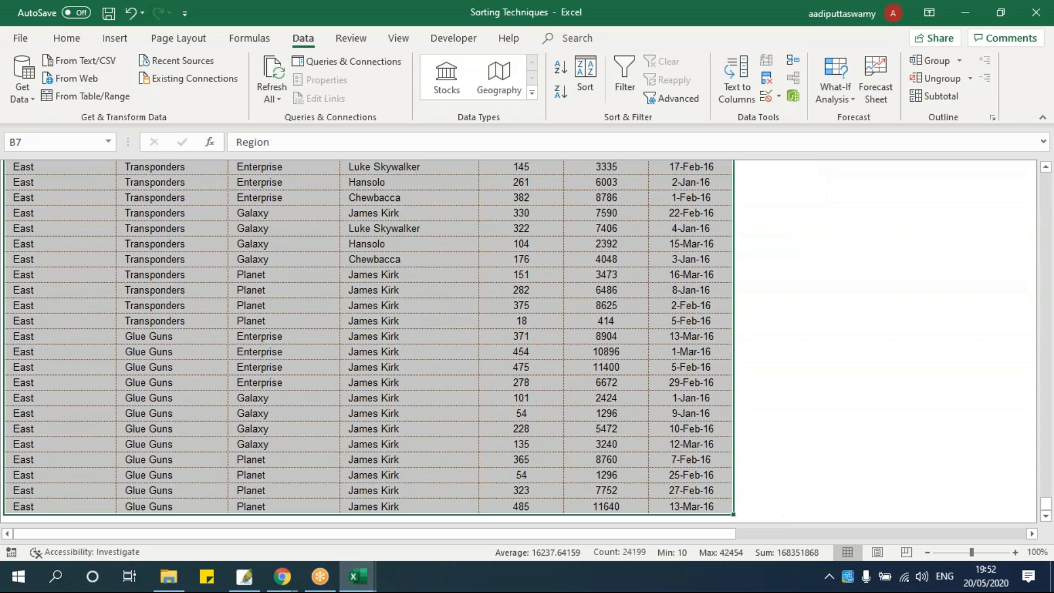
left_click(589, 78)
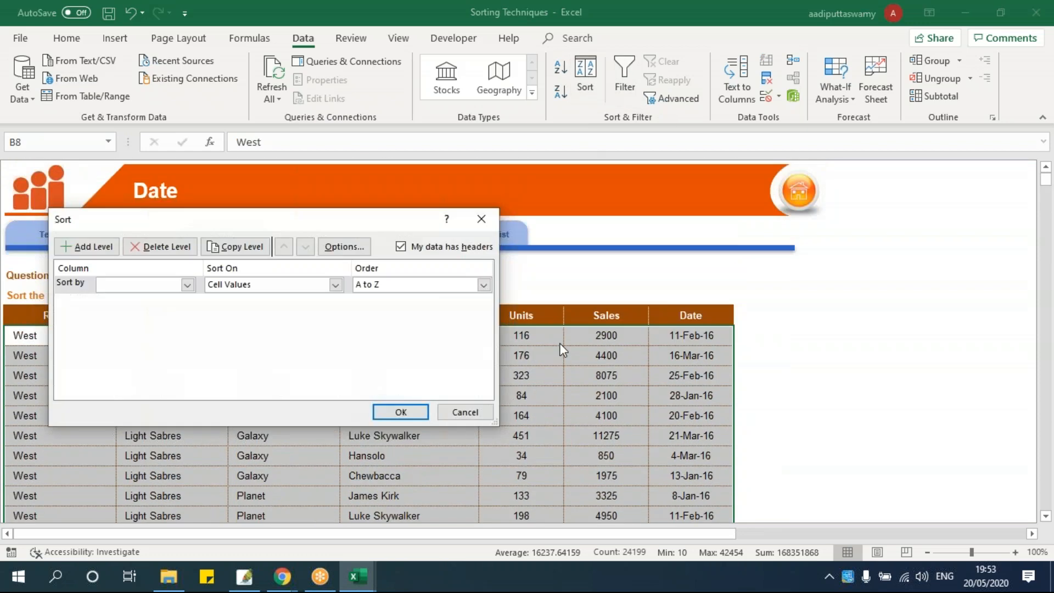
left_click(154, 286)
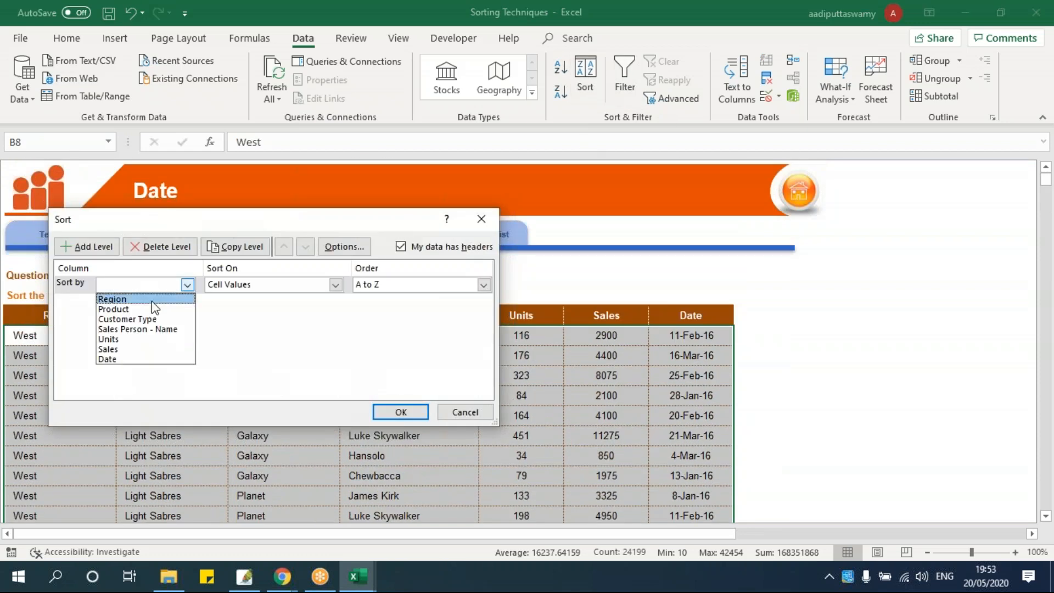
left_click(142, 360)
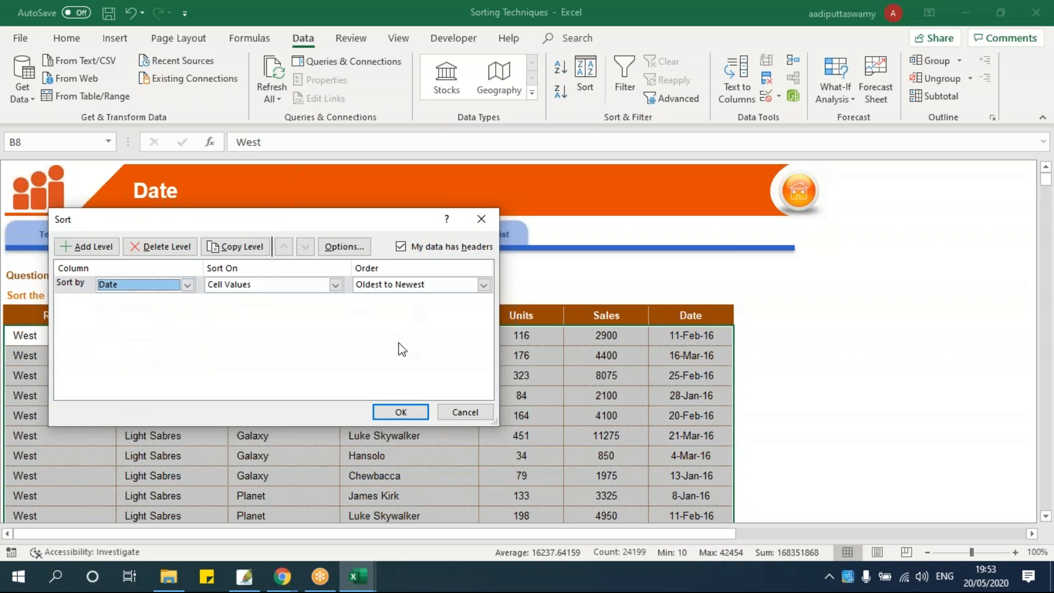
left_click(405, 289)
left_click(405, 309)
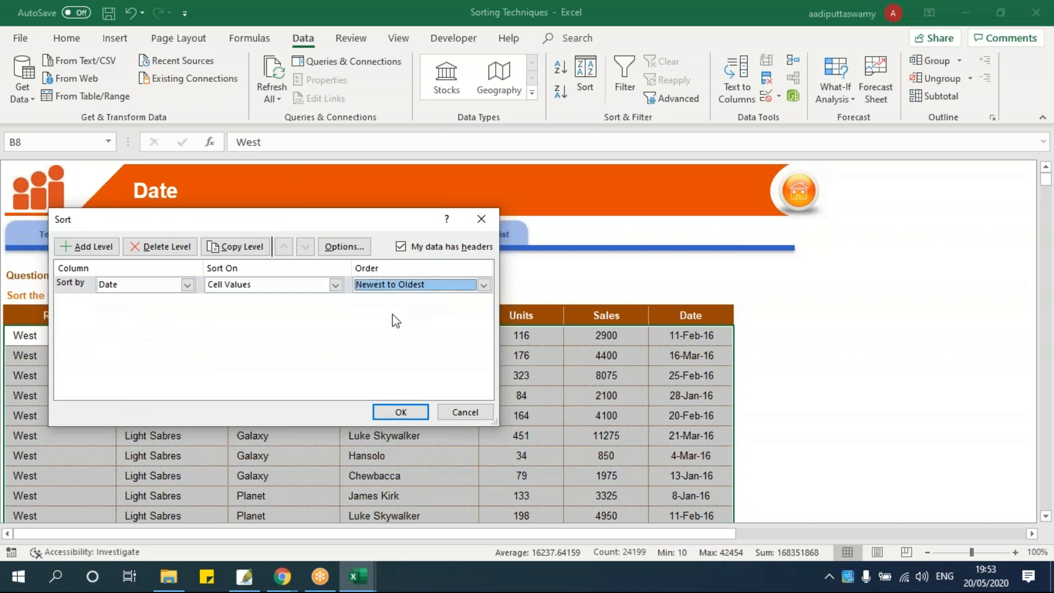
Review the date order options, keep Newest to Oldest, apply the sort, and select the first date
left_click(405, 285)
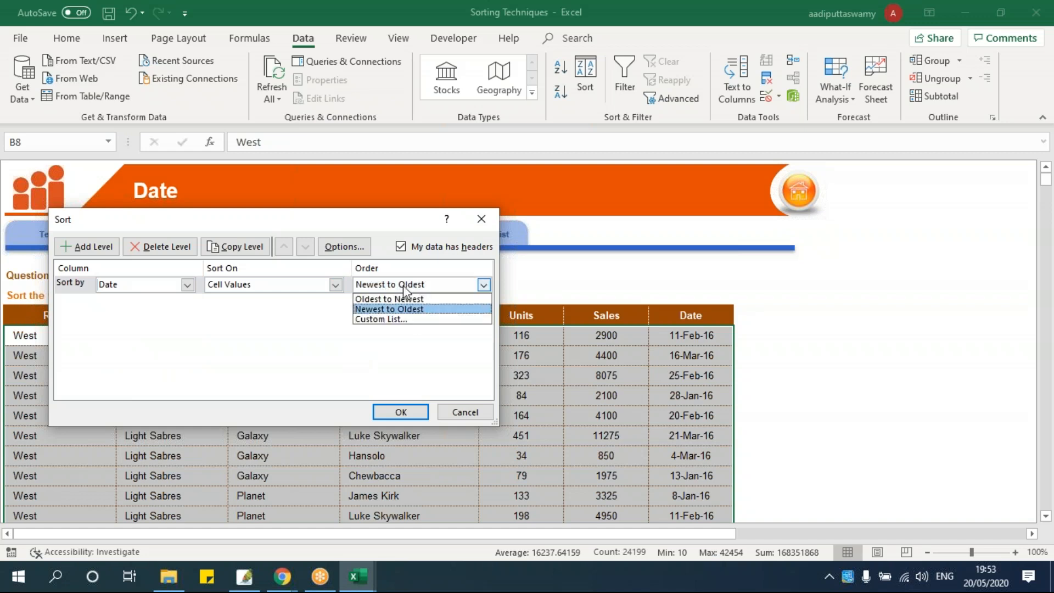
left_click(134, 291)
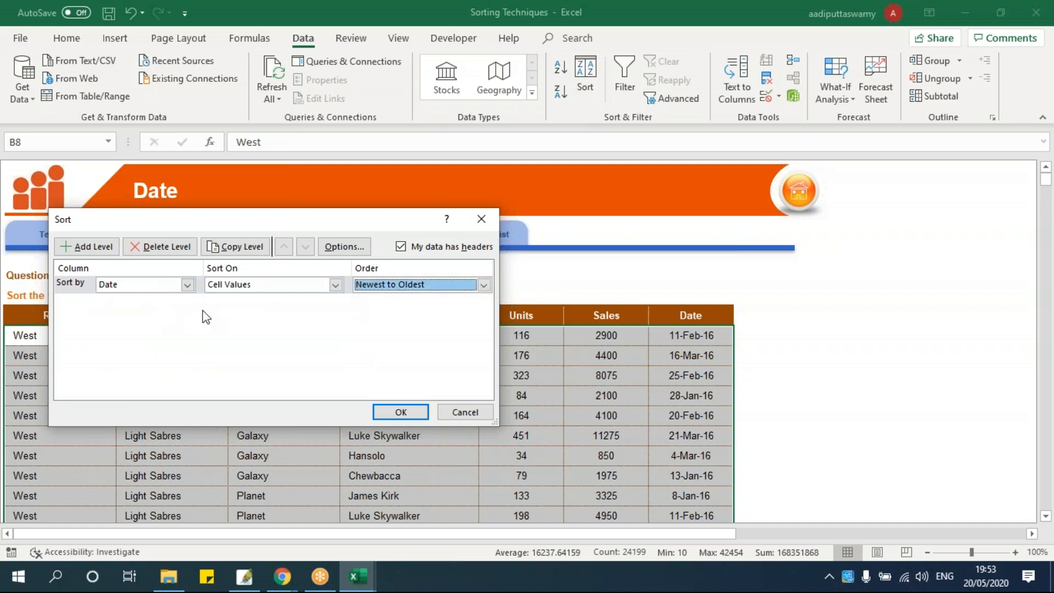
left_click_drag(238, 228, 462, 222)
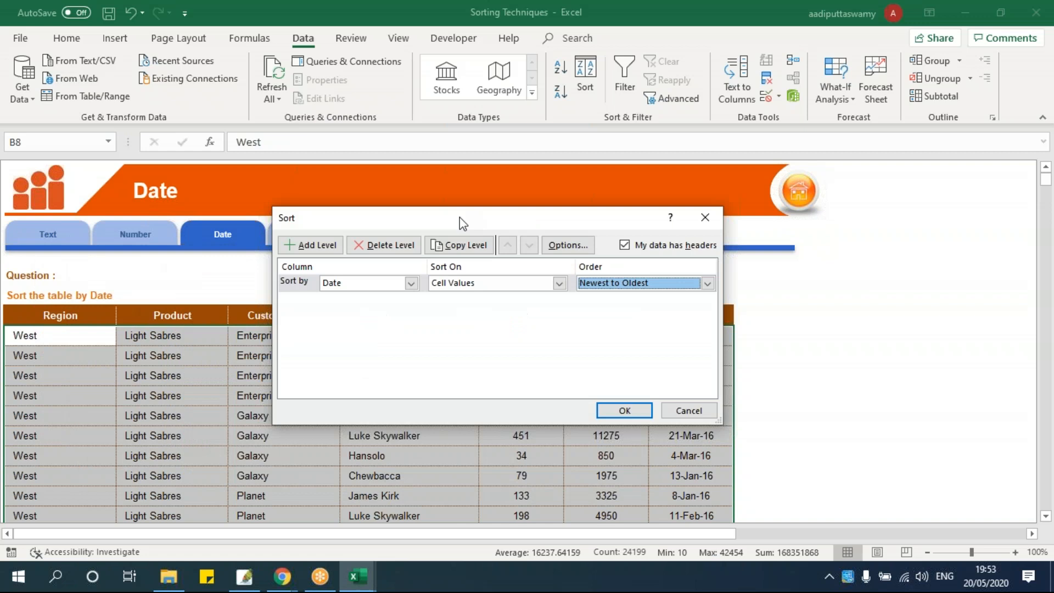
left_click(604, 281)
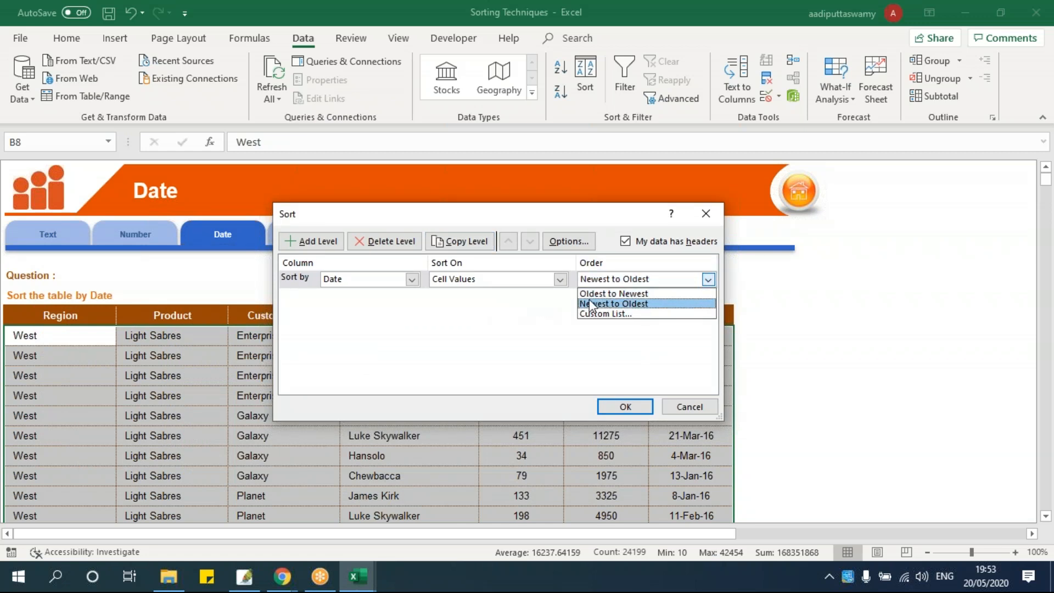
left_click(647, 305)
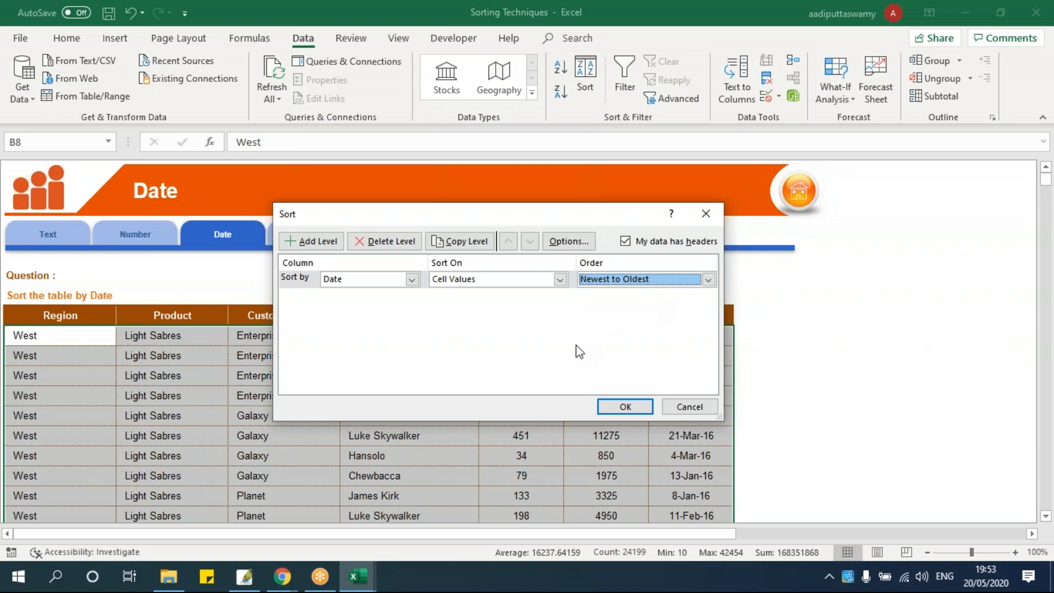
left_click(626, 406)
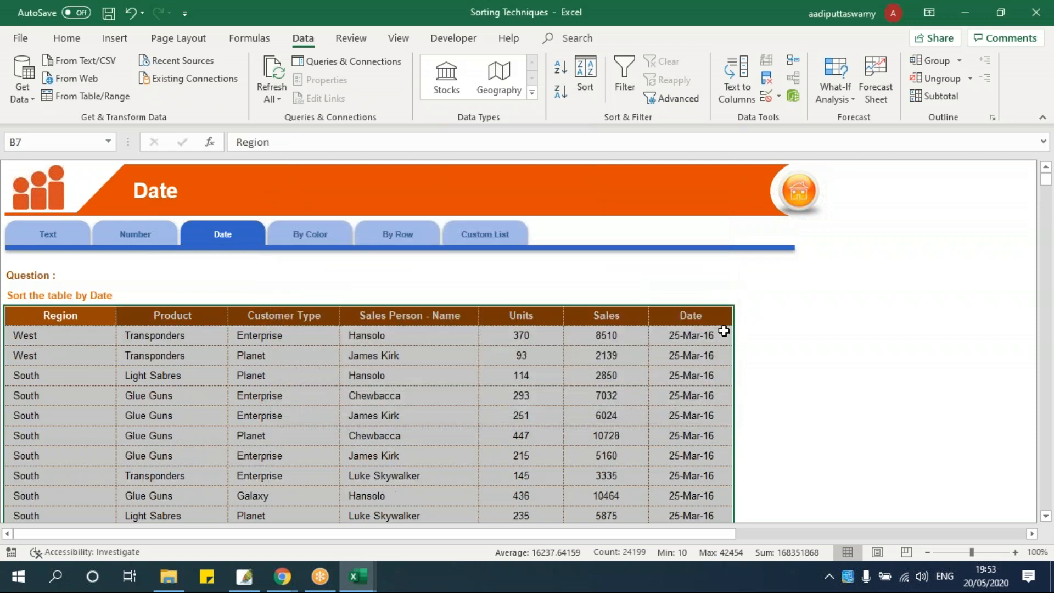
left_click(723, 345)
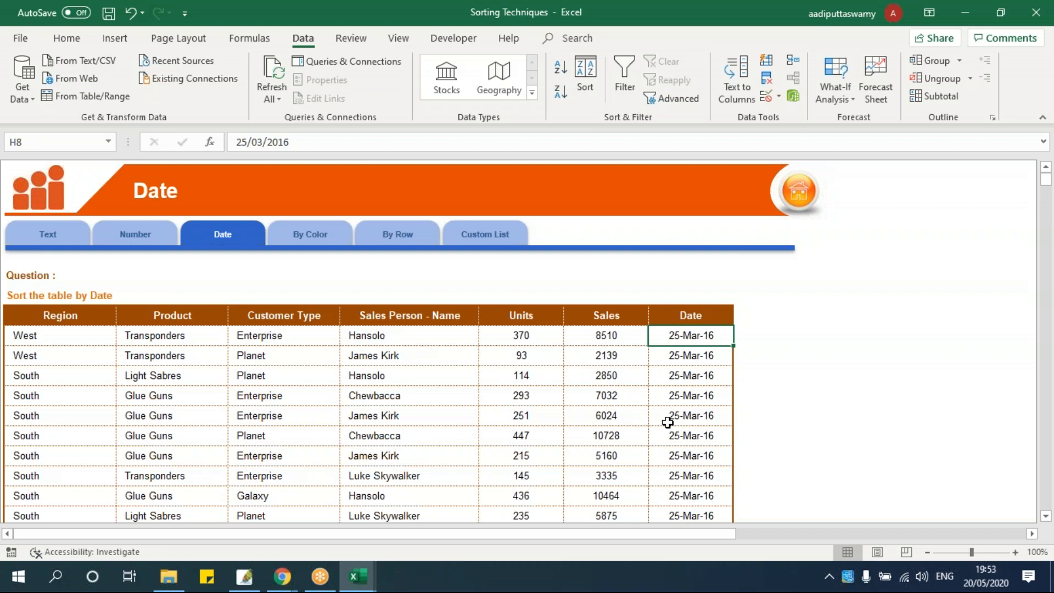
Reopen the custom sort for the whole Date sheet table and add a second level by Region, A to Z
left_click(73, 317)
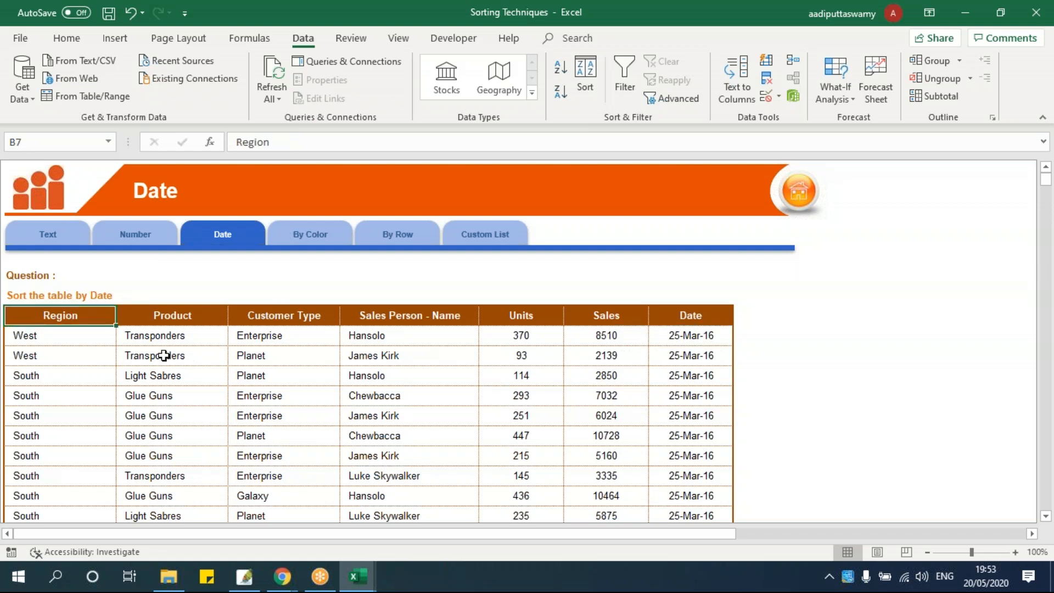
key("ctrl+shift+Right")
key("ctrl+shift+Down")
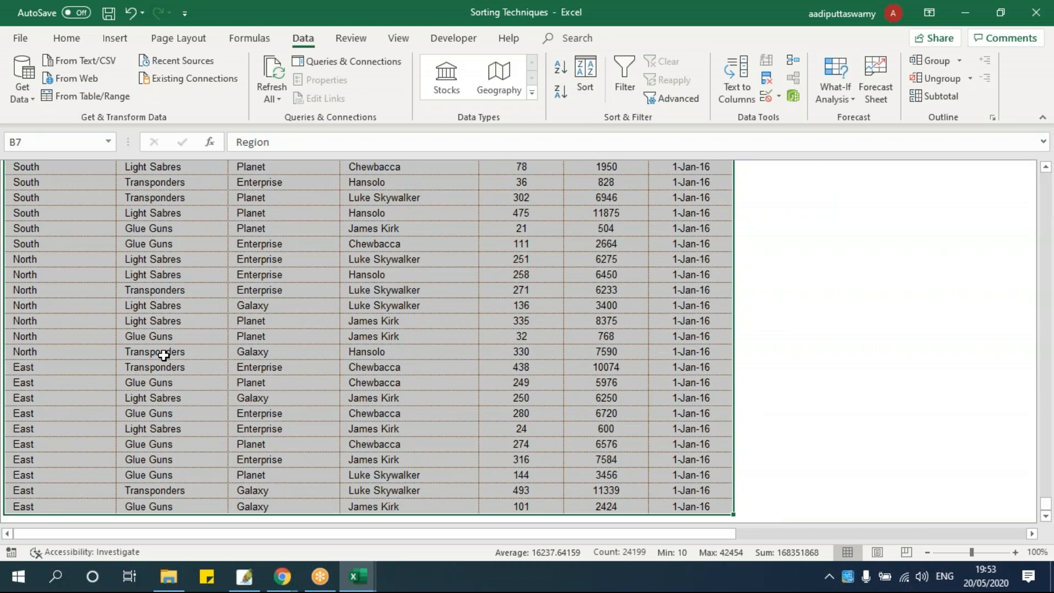
left_click(588, 71)
left_click(308, 241)
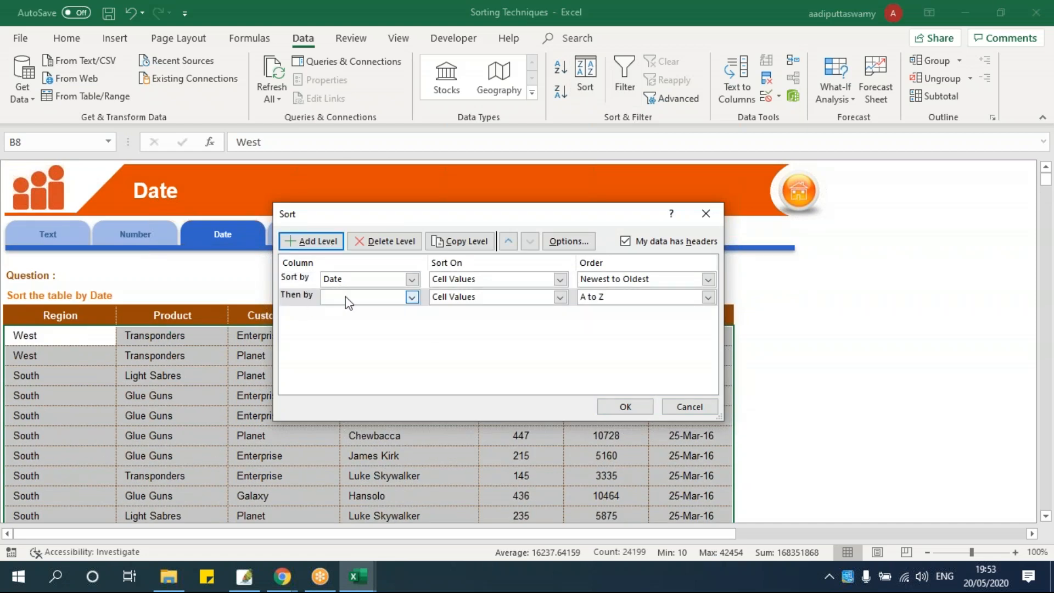
left_click(346, 297)
left_click(336, 312)
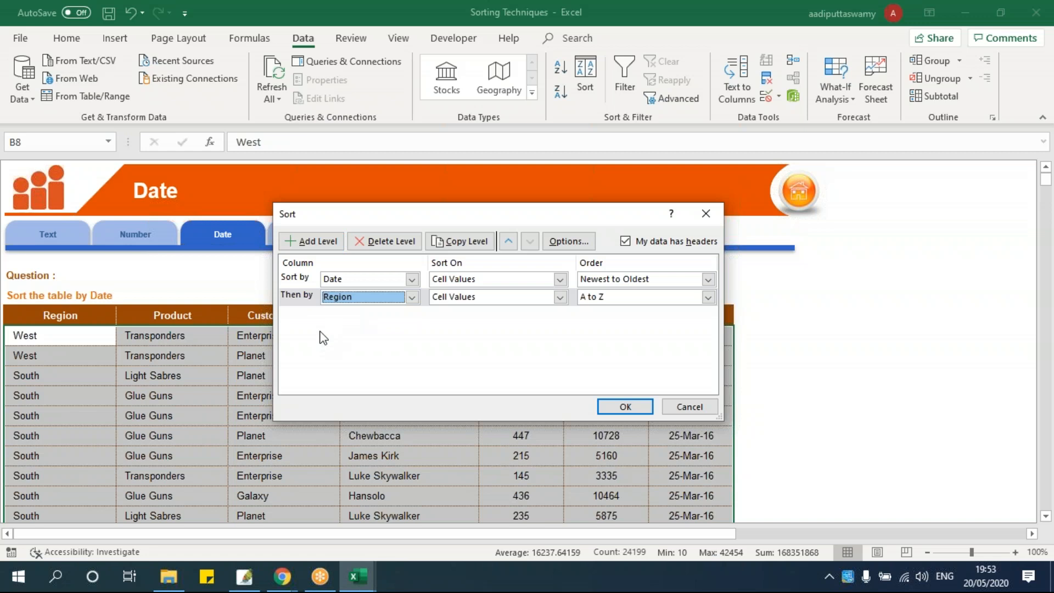
Add a third sort level by Sales, Smallest to Largest, and apply the sort
left_click(311, 245)
left_click(360, 315)
left_click(358, 376)
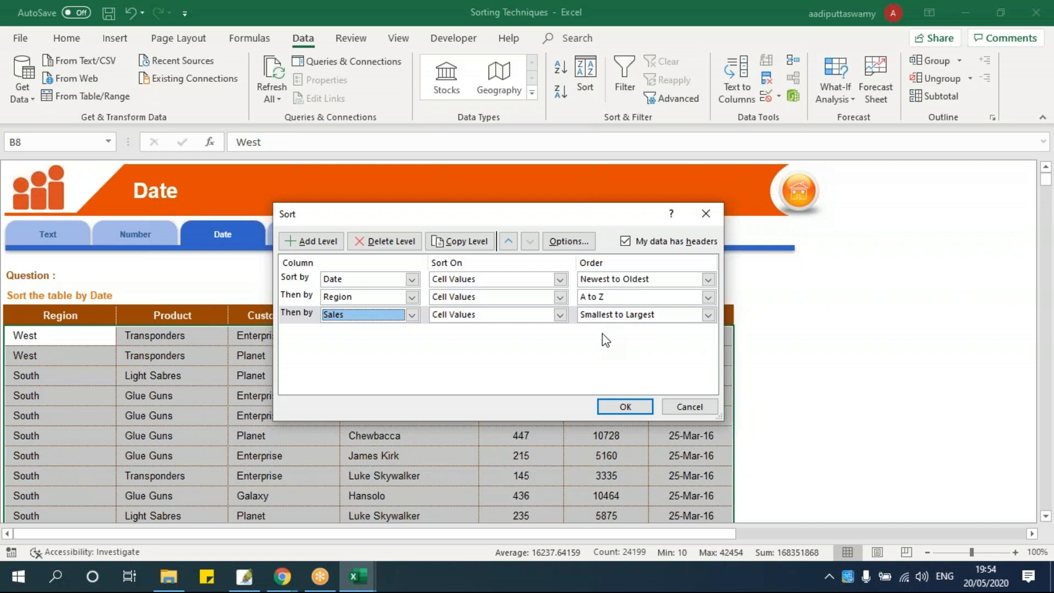
left_click(626, 406)
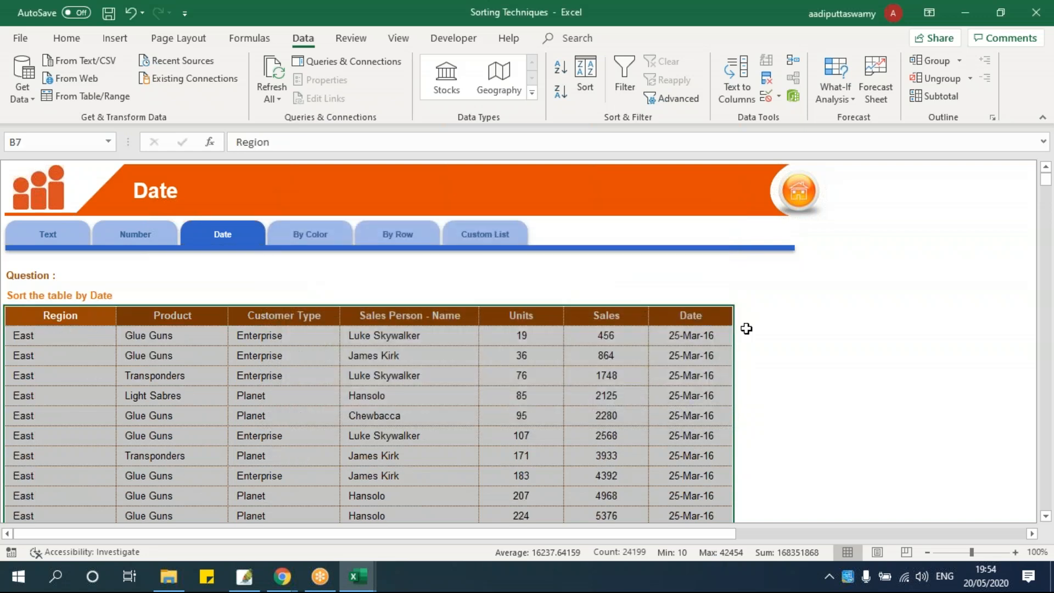
Highlight the first rows of the Date, Region and Sales columns to review the sorted order
left_click_drag(707, 318, 707, 460)
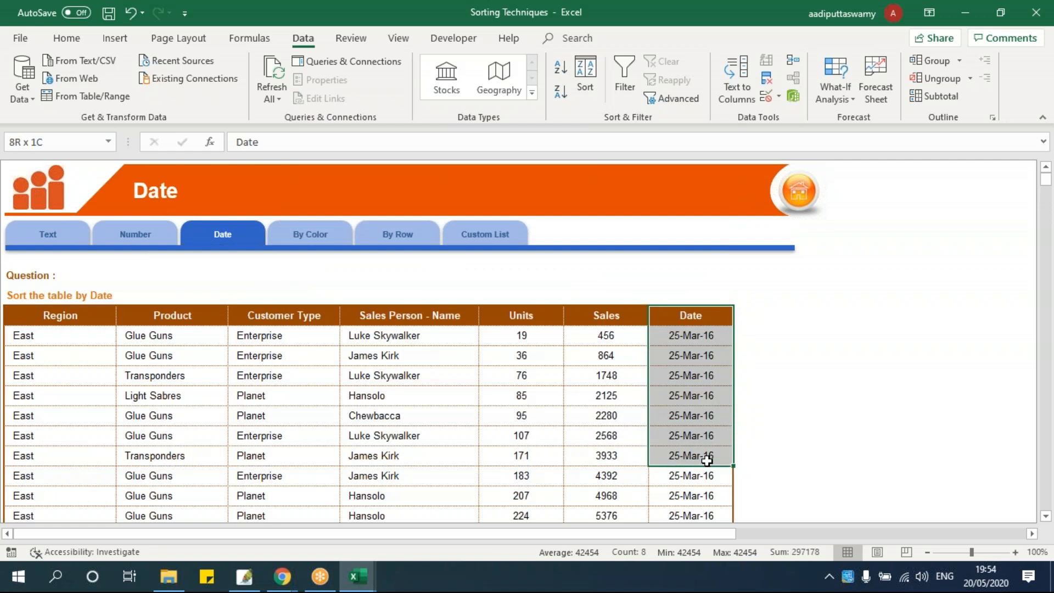
left_click_drag(94, 333, 109, 457)
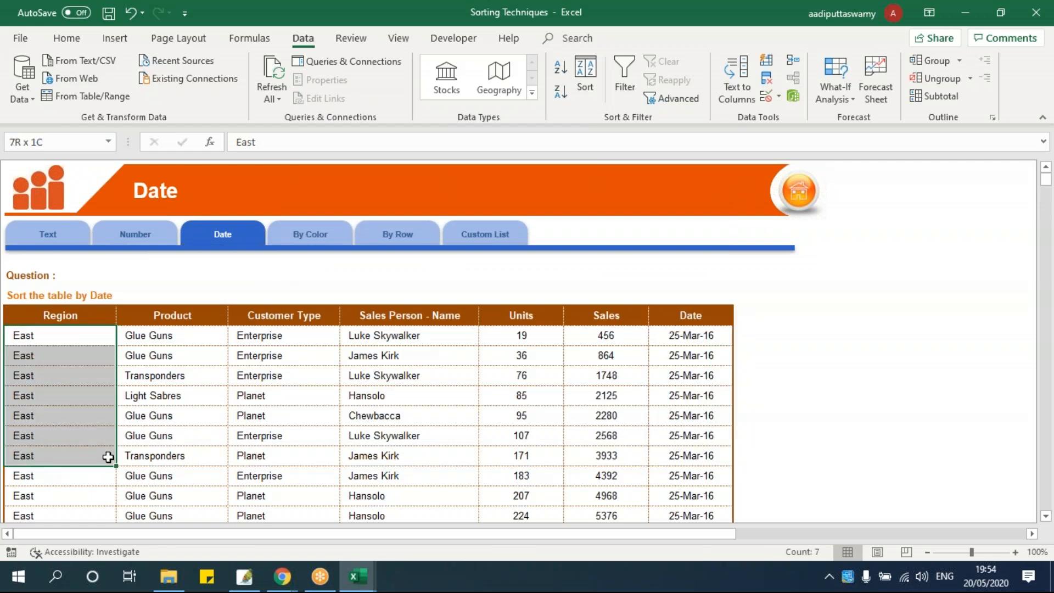
left_click_drag(626, 324, 601, 439)
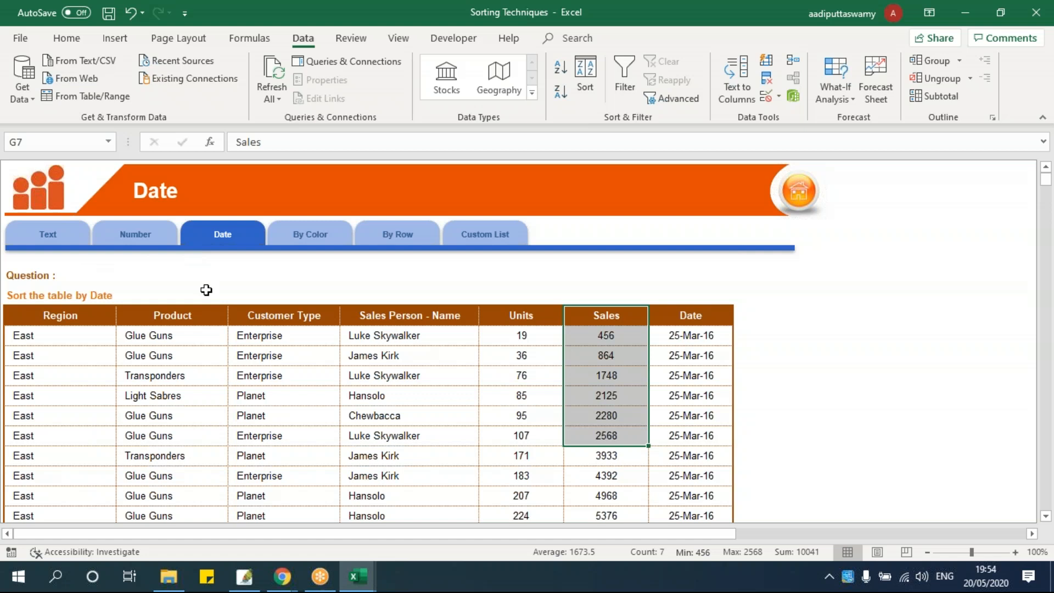
Go to the By Color sheet and select the whole table including its headers
left_click(301, 242)
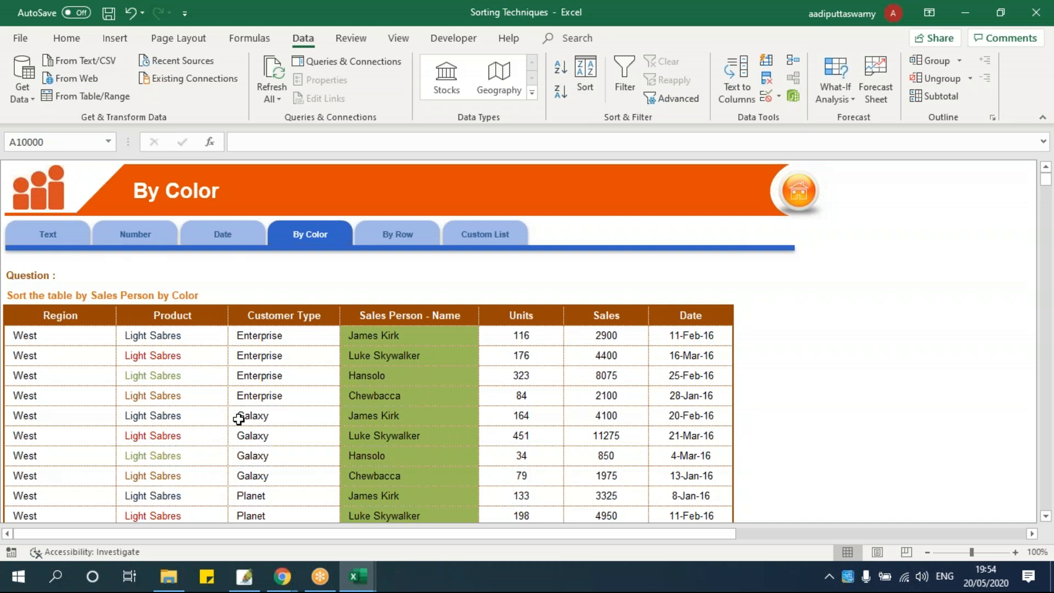
left_click(88, 313)
key("ctrl+shift+Right")
key("ctrl+shift+Down")
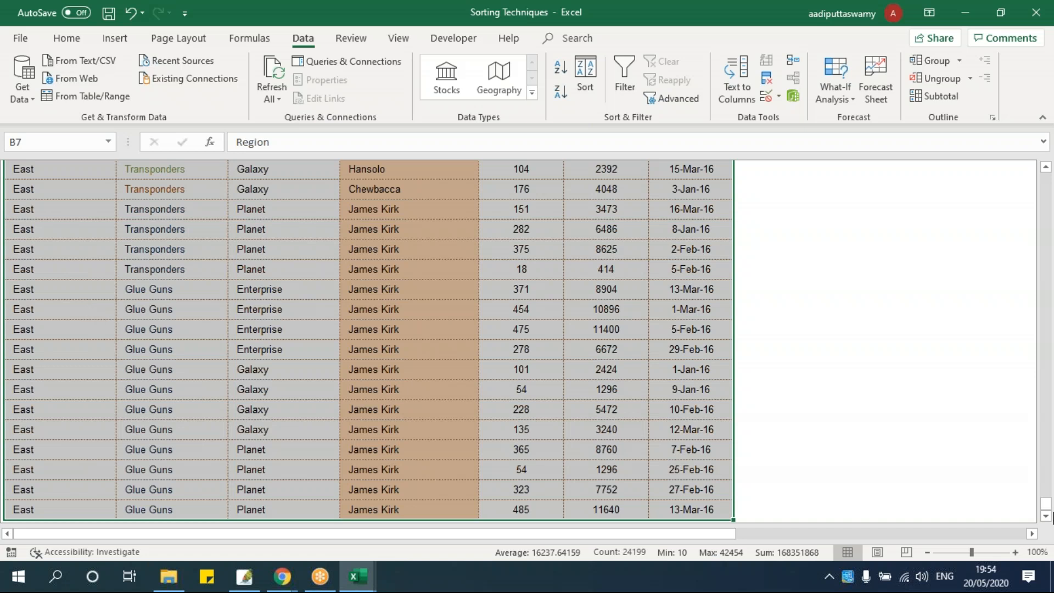
left_click_drag(1046, 501, 1049, 171)
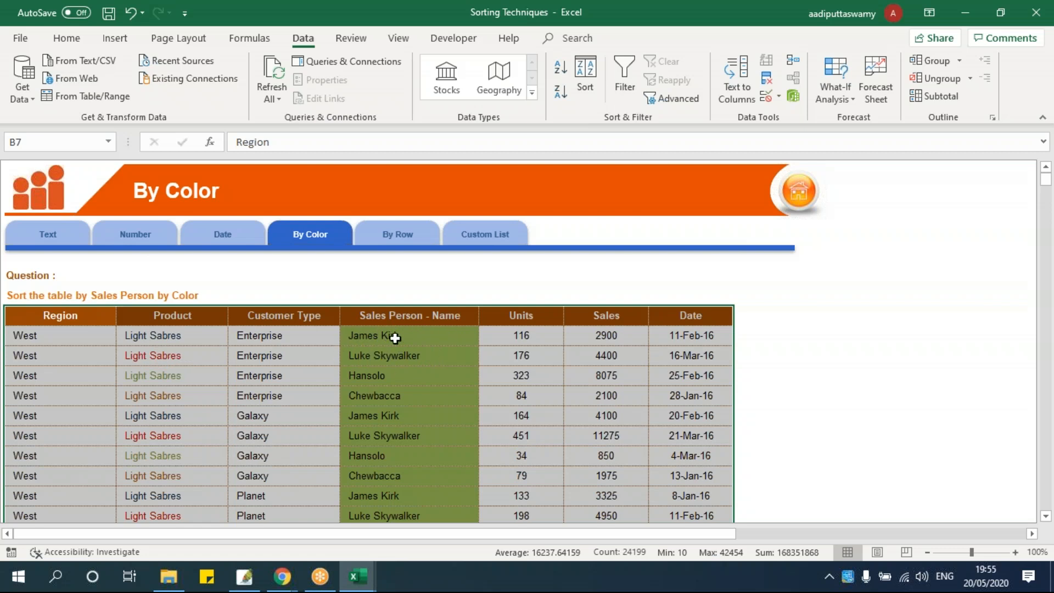
Set up a custom sort of the table by Product, sorted on Font Color with red On Top
left_click(584, 80)
left_click_drag(536, 213, 765, 207)
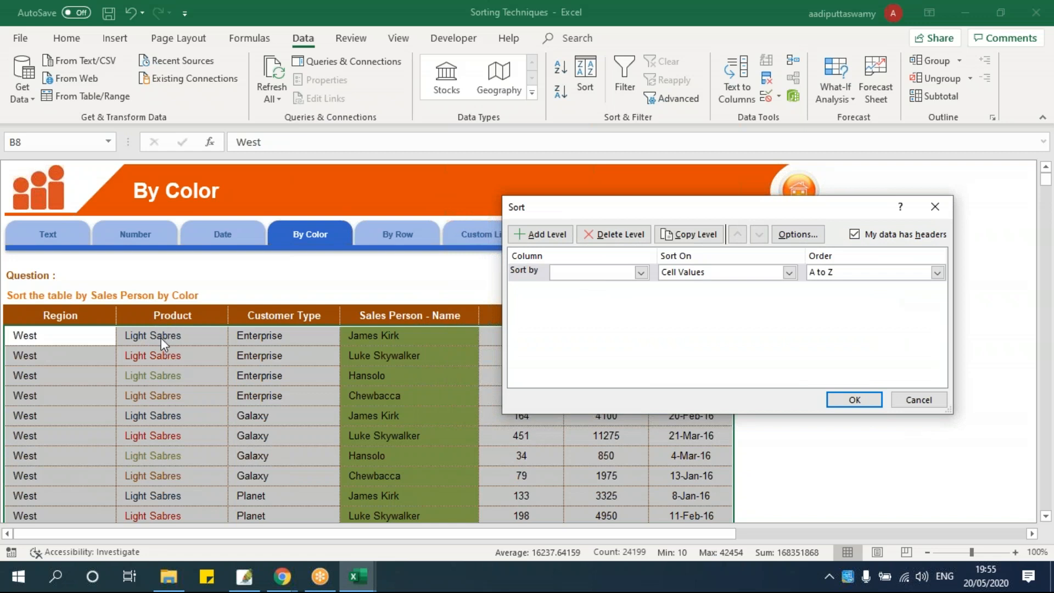
left_click(599, 273)
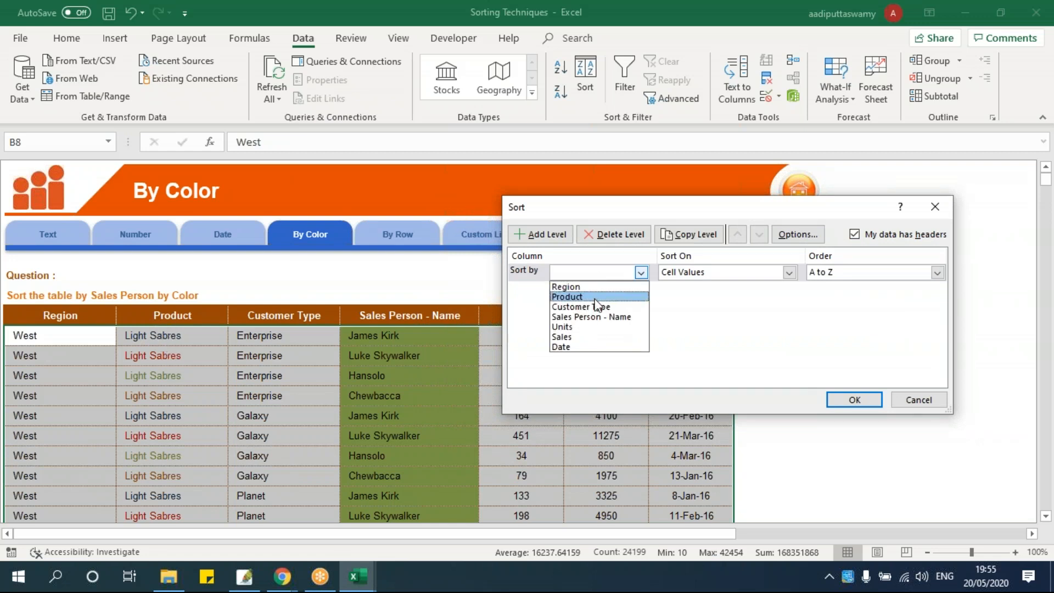
left_click(595, 298)
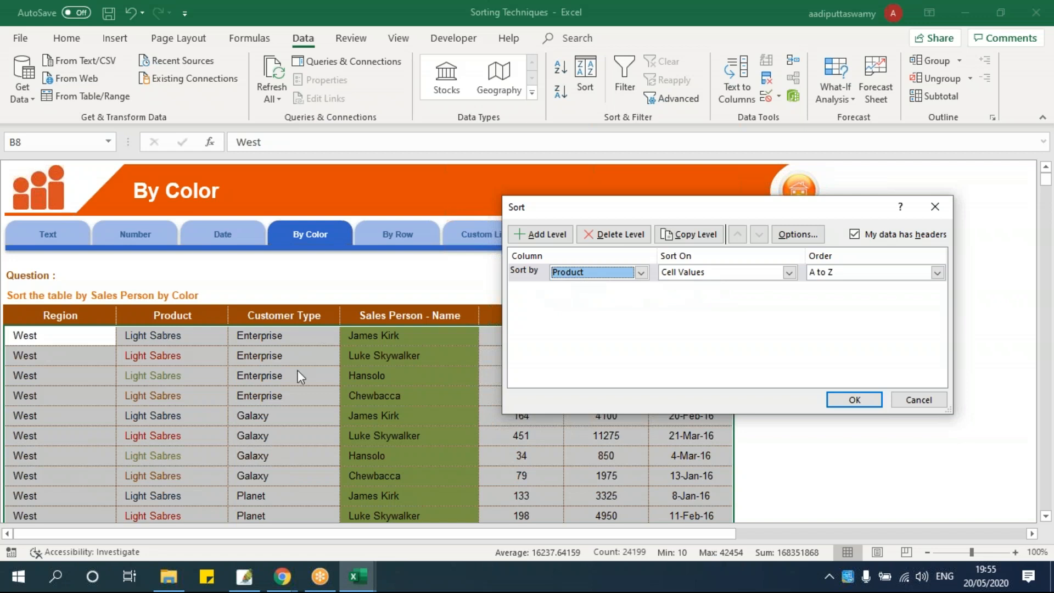
left_click(707, 272)
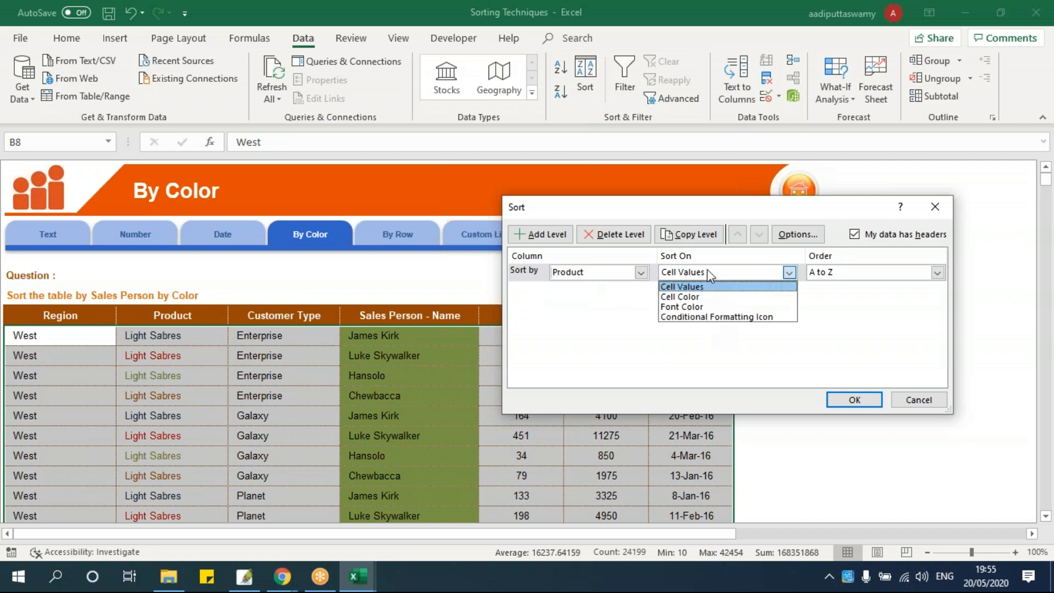
left_click(707, 307)
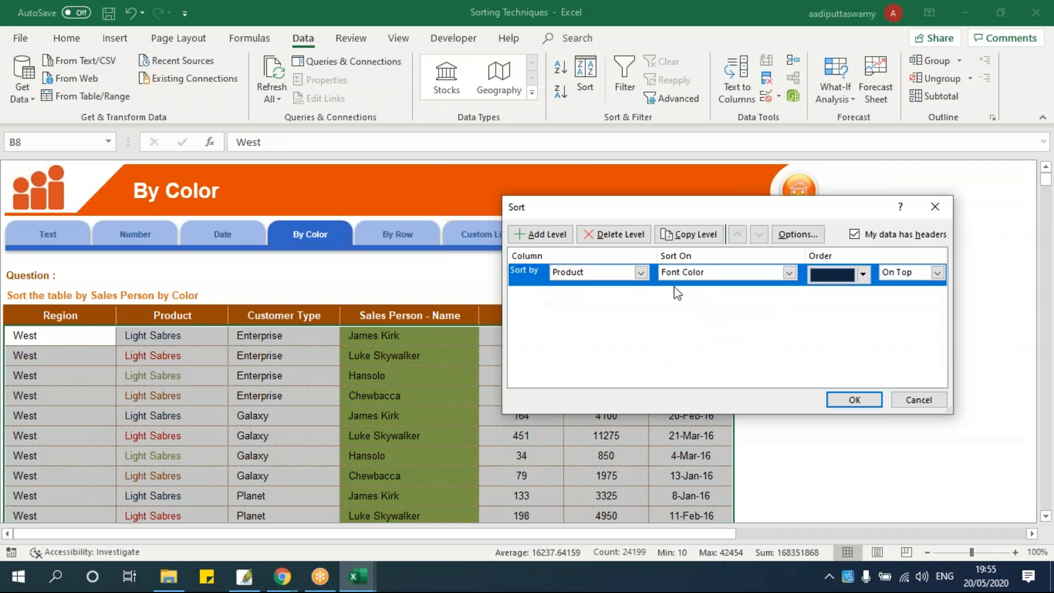
left_click(696, 274)
left_click(697, 307)
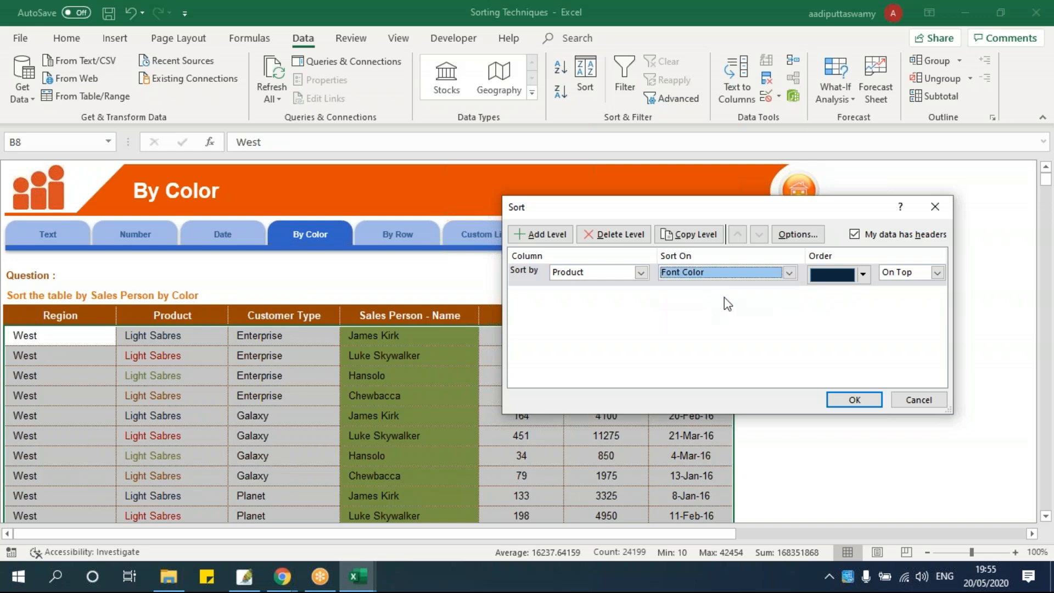
left_click(863, 273)
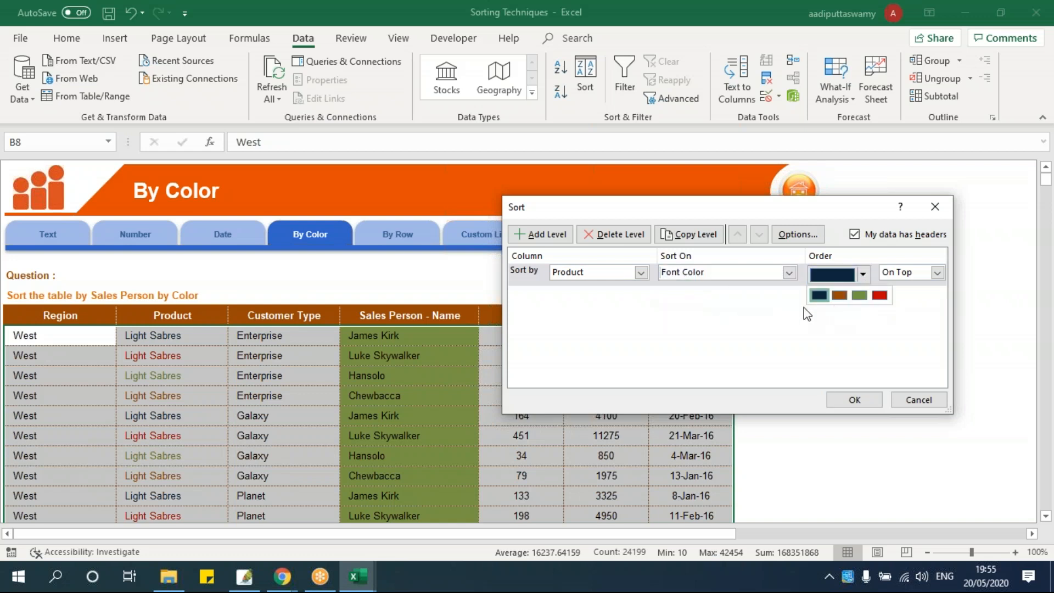
left_click(881, 296)
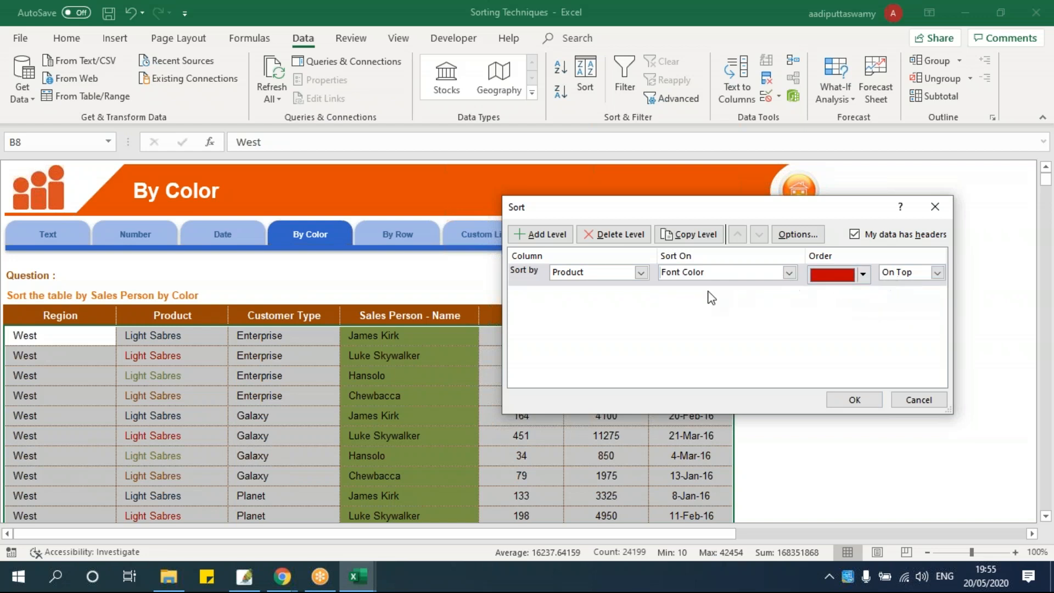
Add a second sort level by Product on Font Color with green On Top
left_click(541, 233)
left_click(585, 297)
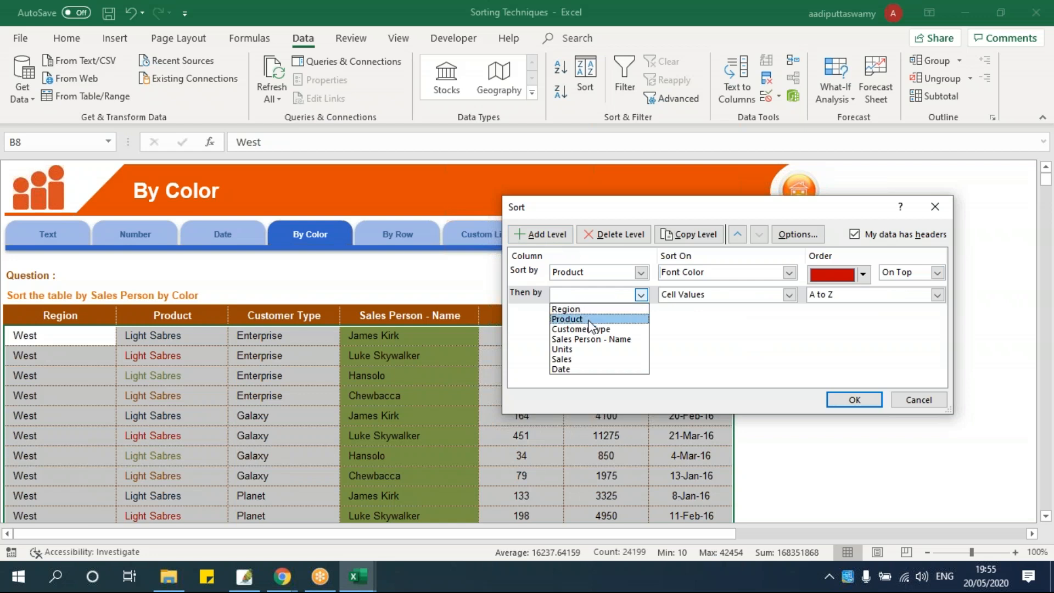
left_click(569, 319)
left_click(696, 294)
left_click(698, 330)
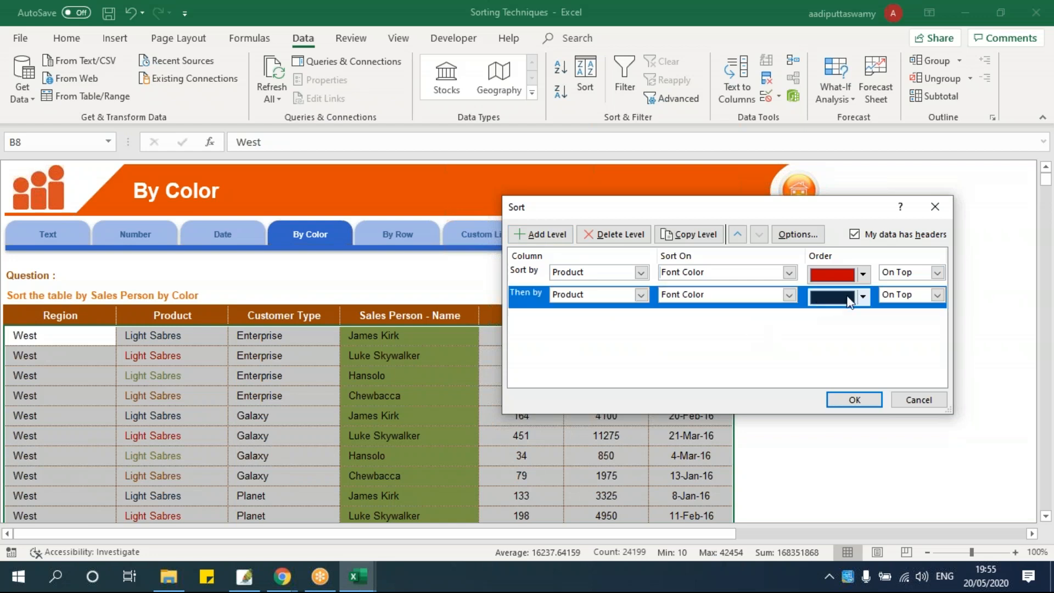
left_click(864, 298)
left_click(849, 317)
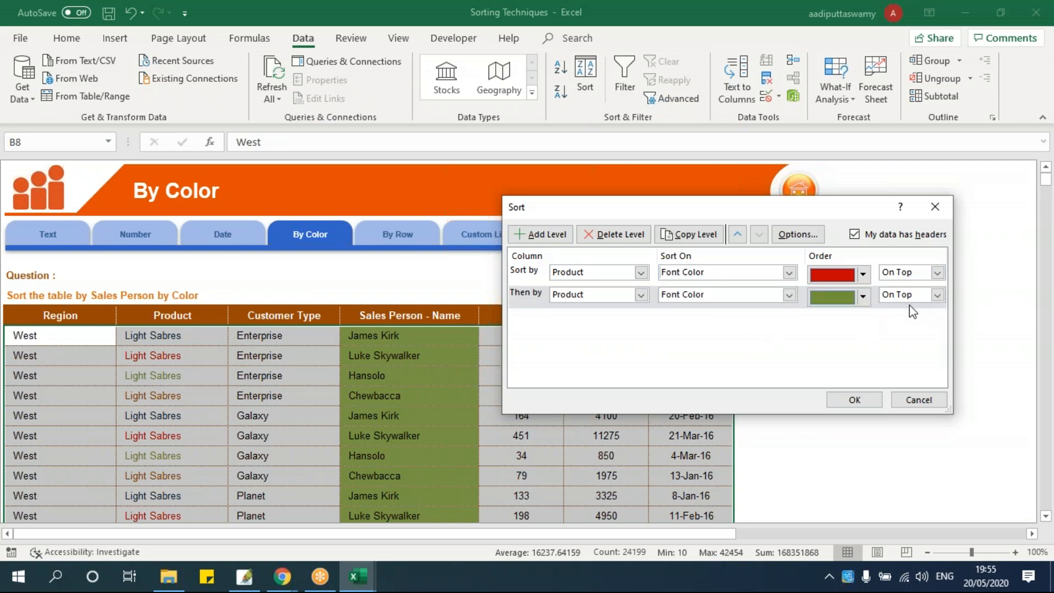
Copy the green sort level, set the copy's font color to brown On Top, and apply the sort
left_click(526, 295)
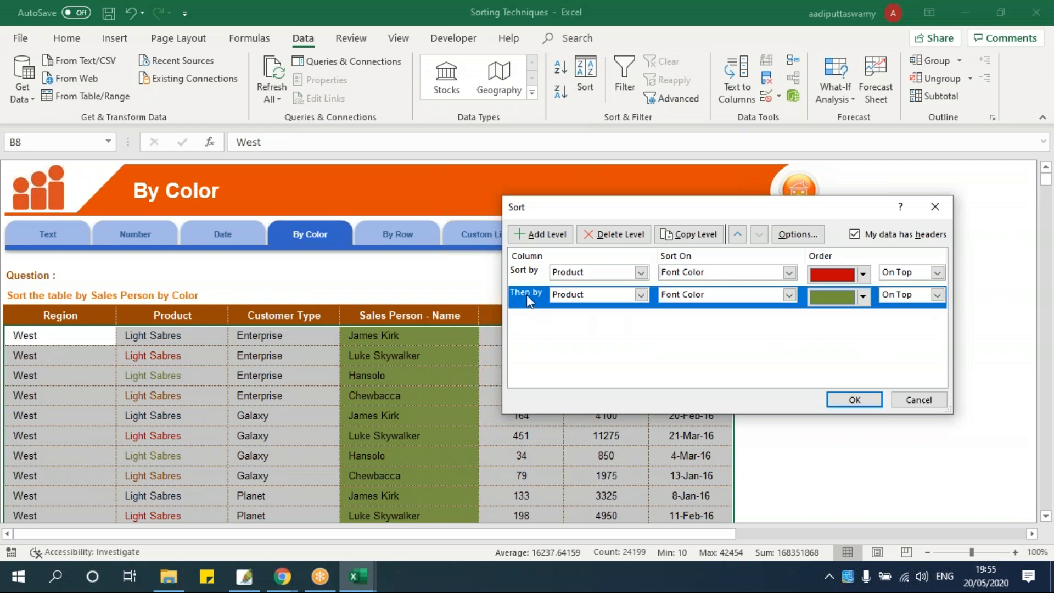
left_click(695, 236)
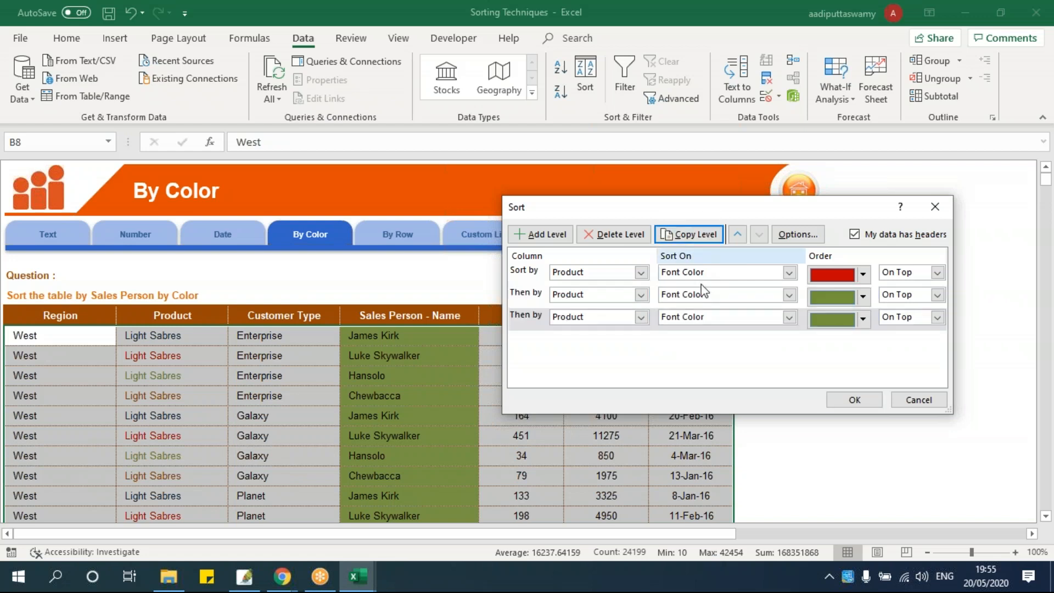
left_click(865, 321)
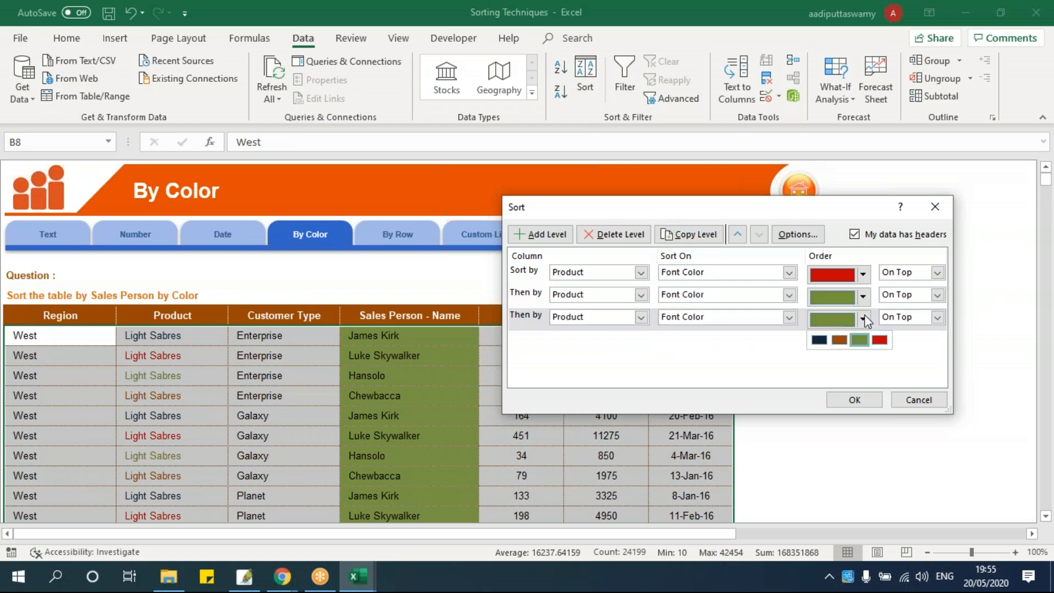
left_click(845, 340)
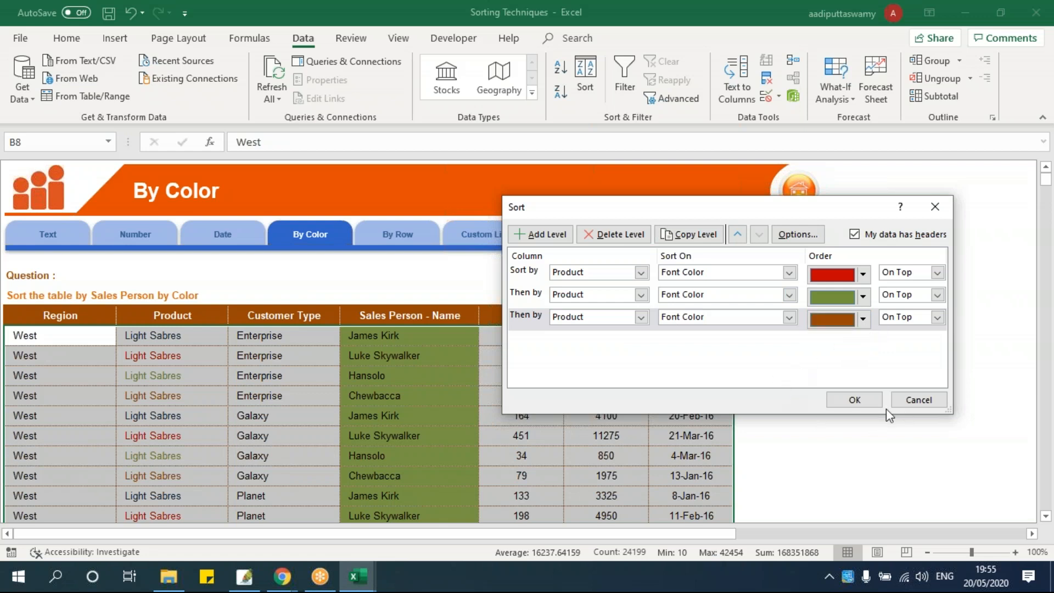
left_click(855, 400)
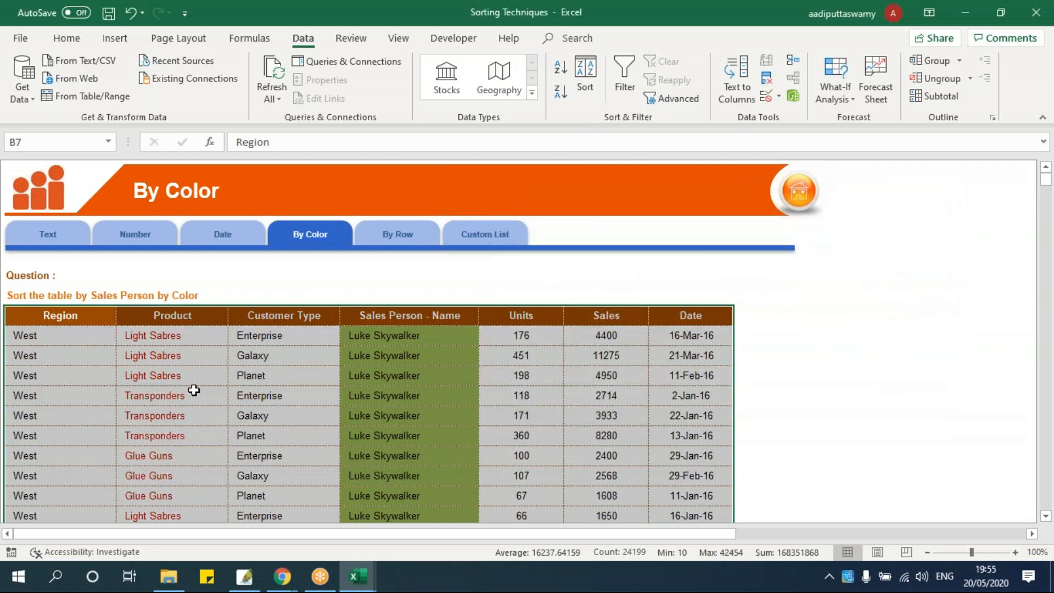
scroll(195, 392, "down", 3)
scroll(195, 391, "down", 15)
scroll(195, 391, "up", 14)
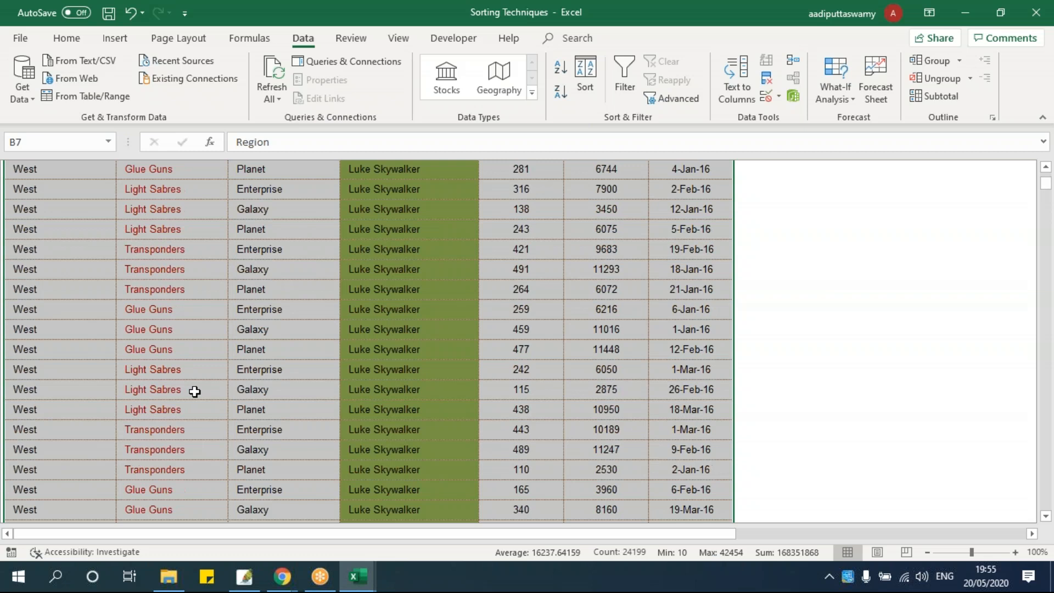
scroll(195, 391, "up", 5)
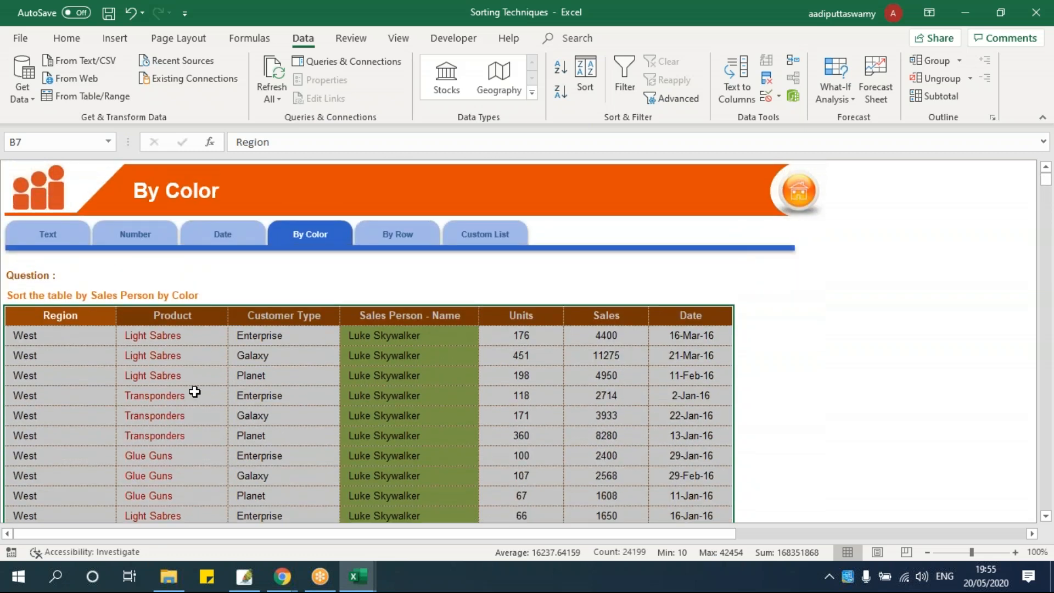
Reopen the custom sort for the table and delete all three Product font color levels
left_click(593, 88)
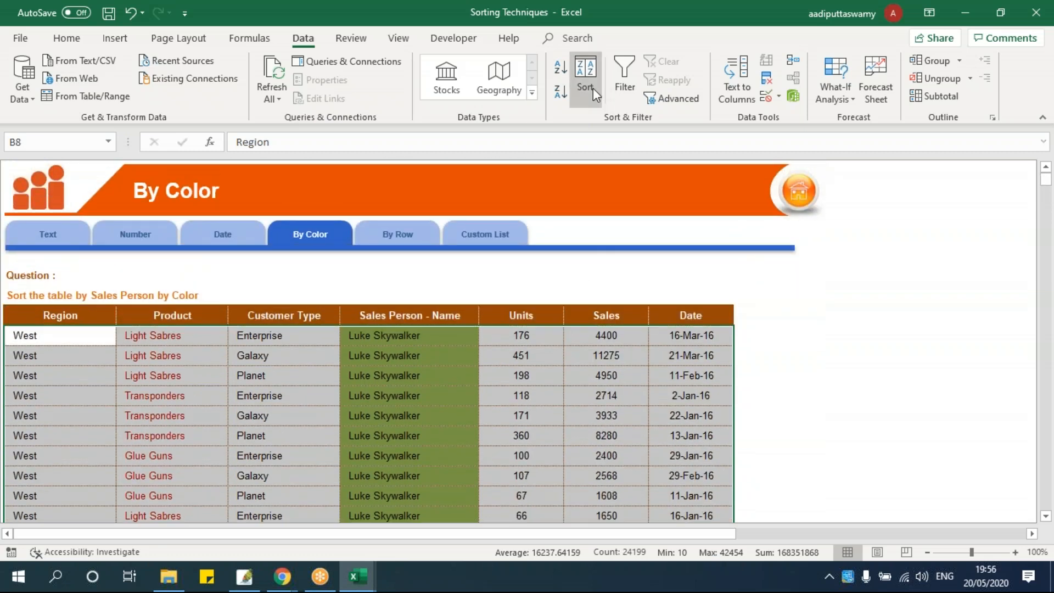
left_click_drag(619, 215, 379, 189)
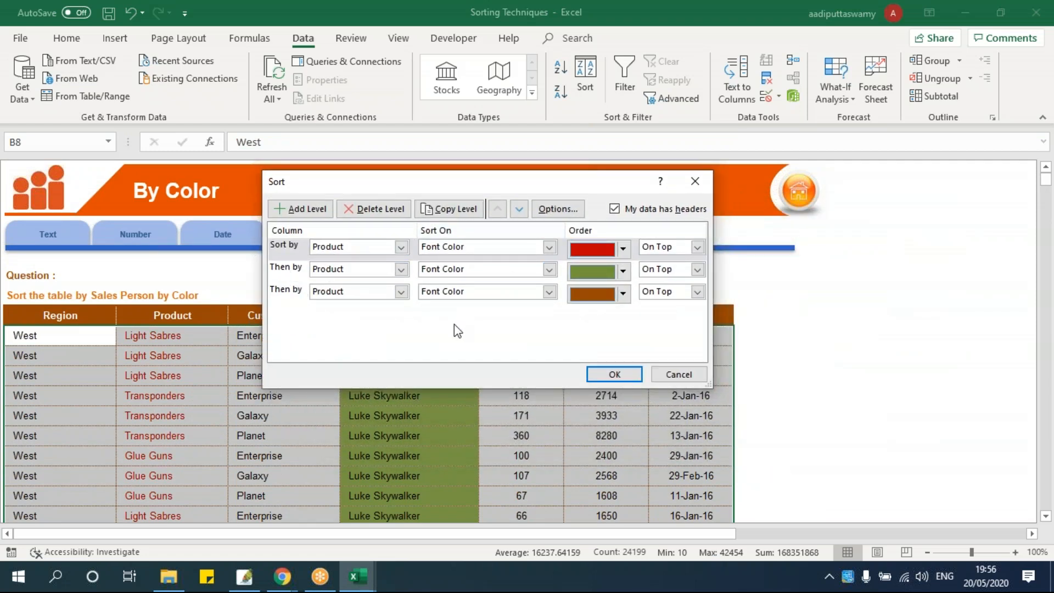
left_click(292, 291)
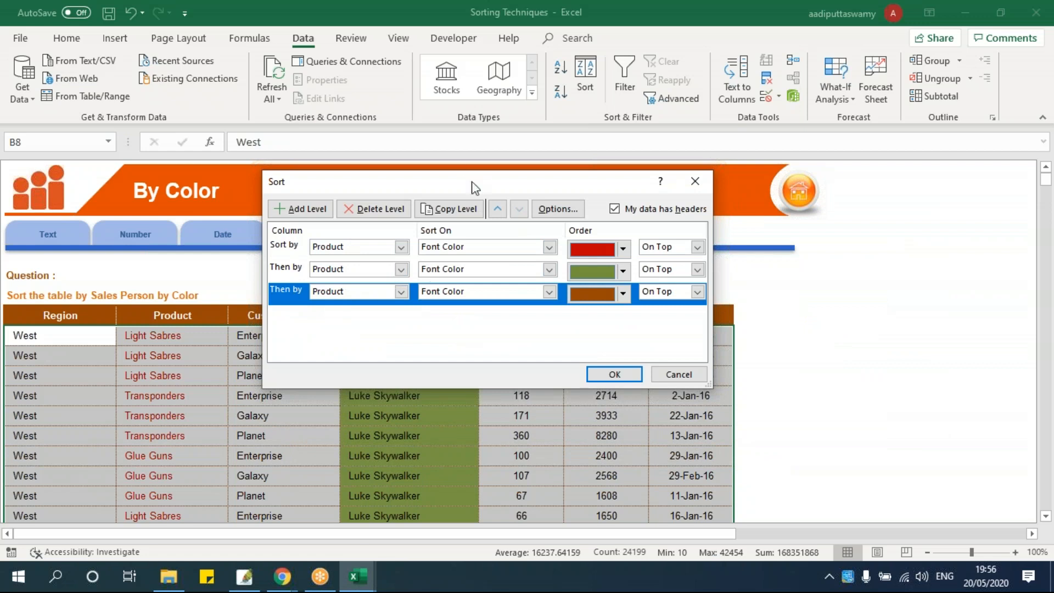
left_click_drag(464, 195, 775, 219)
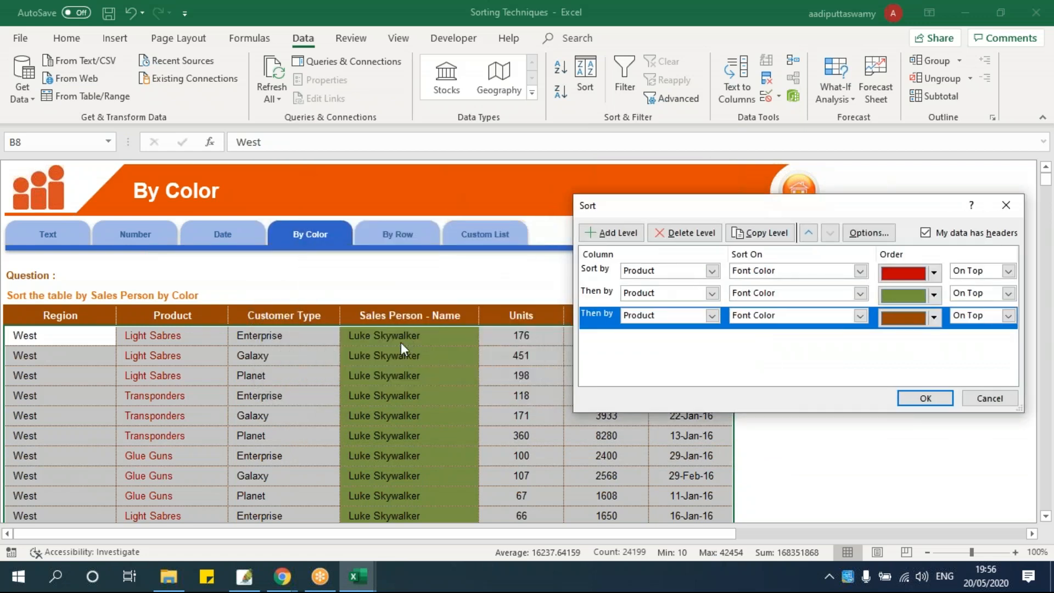
left_click(686, 233)
left_click(686, 234)
left_click(686, 234)
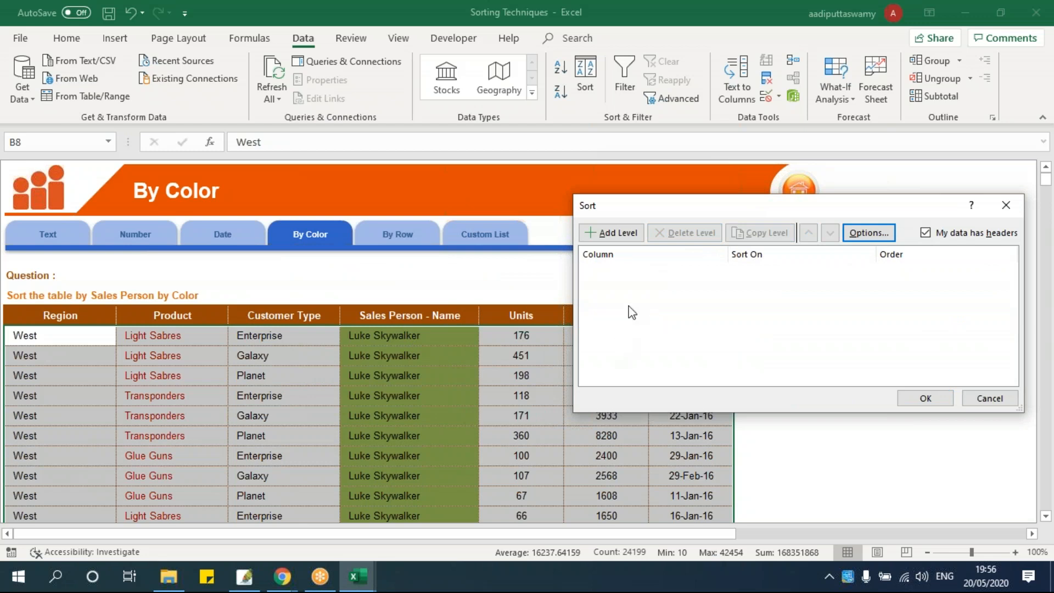
Add a sort level by Sales Person - Name on Cell Color with light purple On Top
left_click(626, 234)
left_click(712, 271)
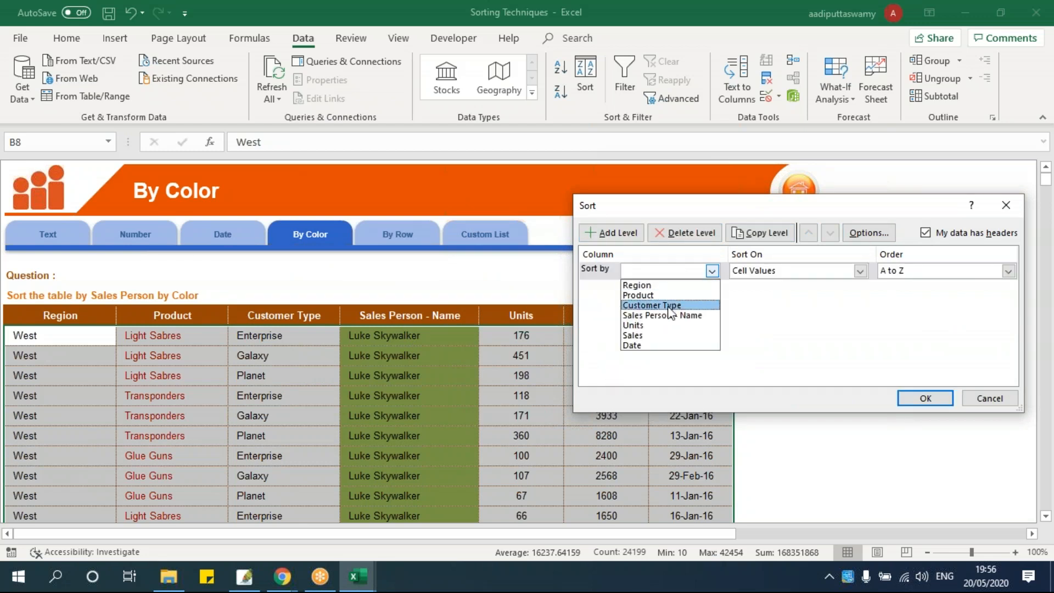
left_click(669, 315)
left_click(773, 272)
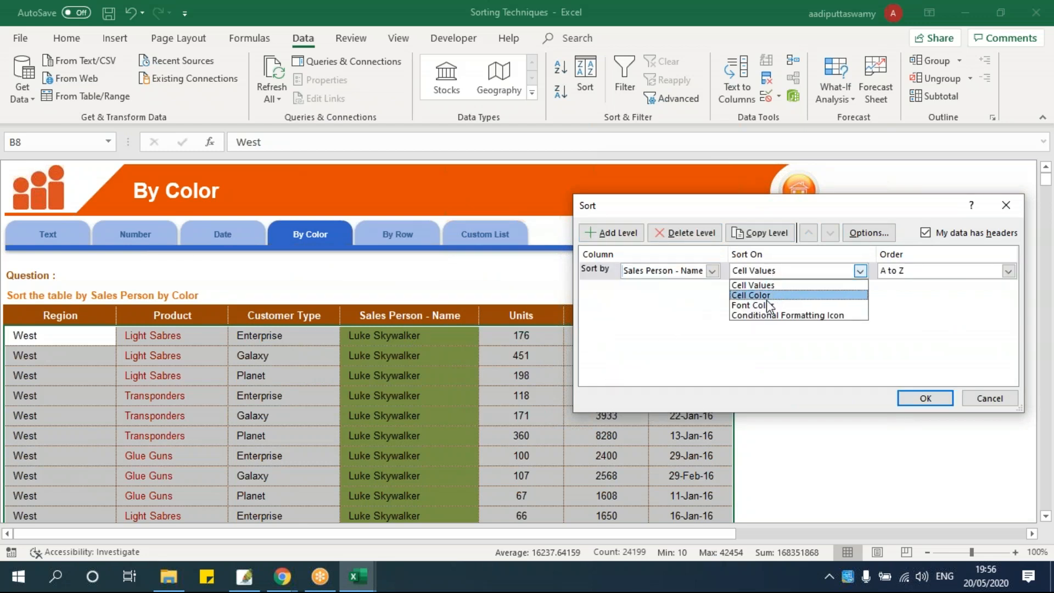
left_click(751, 297)
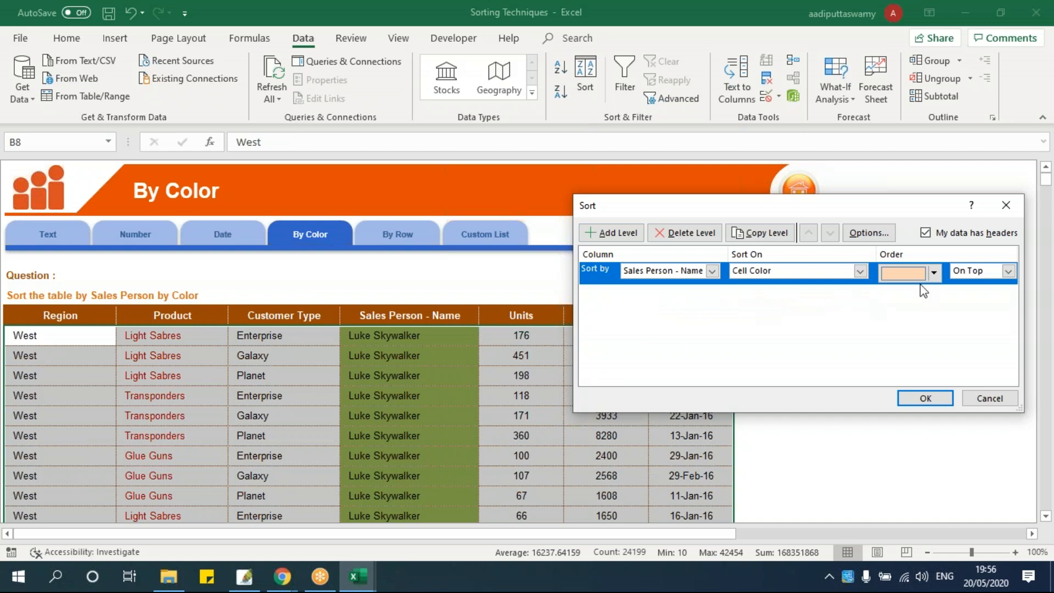
left_click(934, 272)
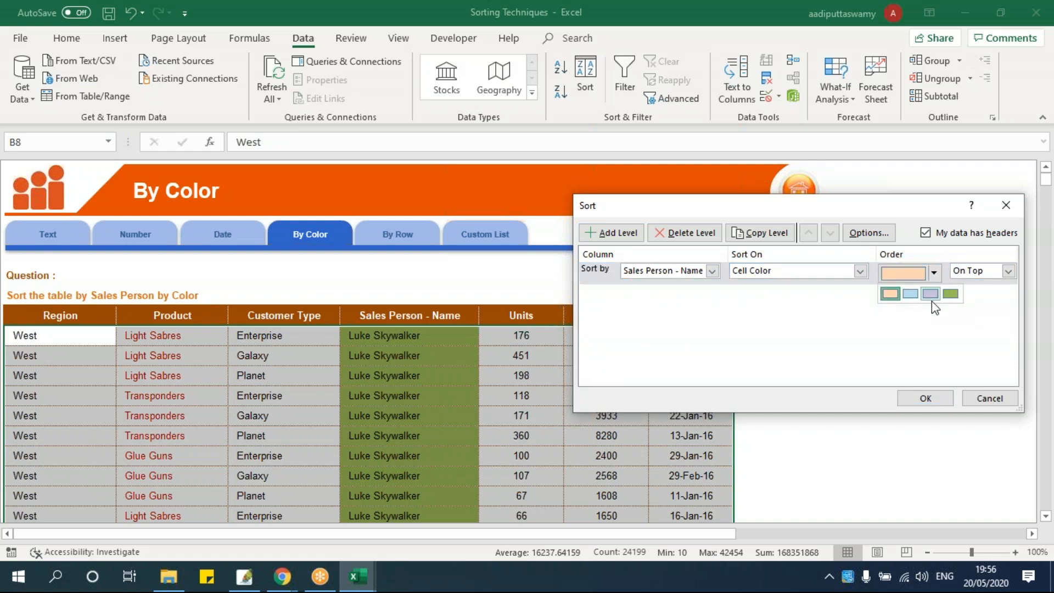
left_click(929, 295)
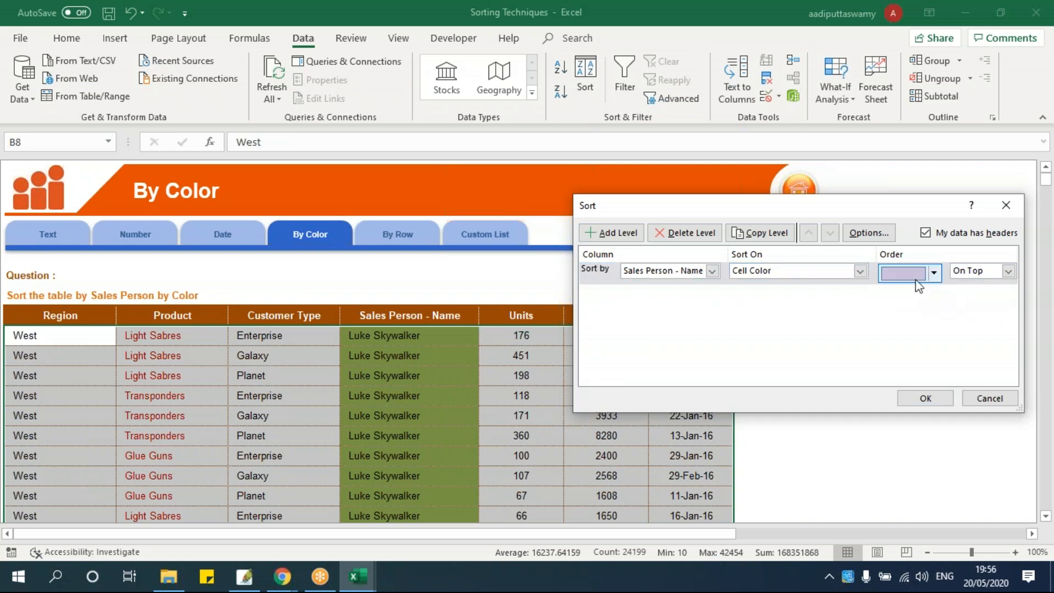
left_click_drag(741, 195, 740, 189)
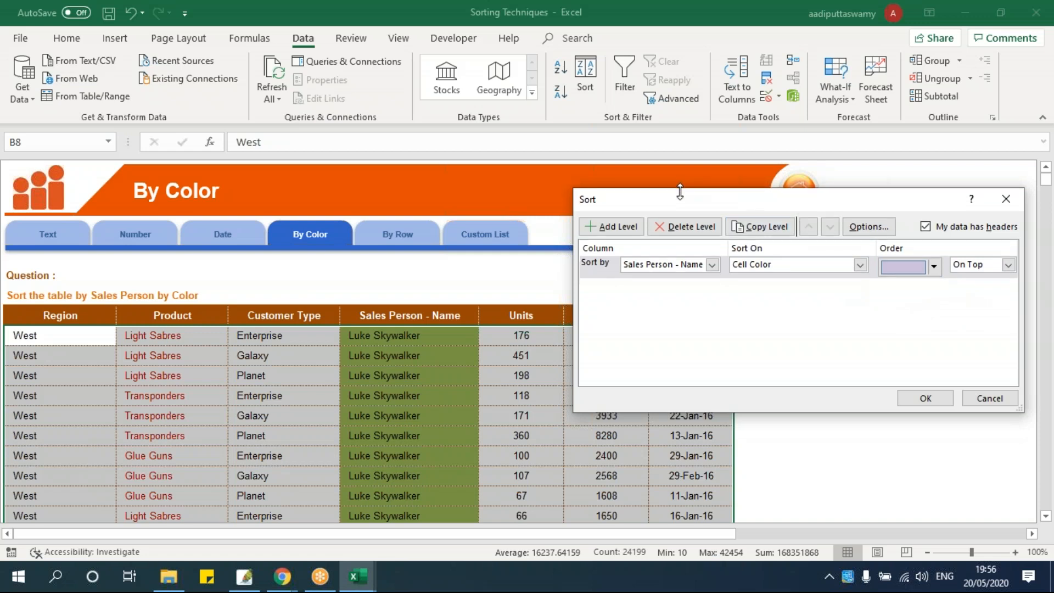
left_click(612, 227)
left_click(612, 285)
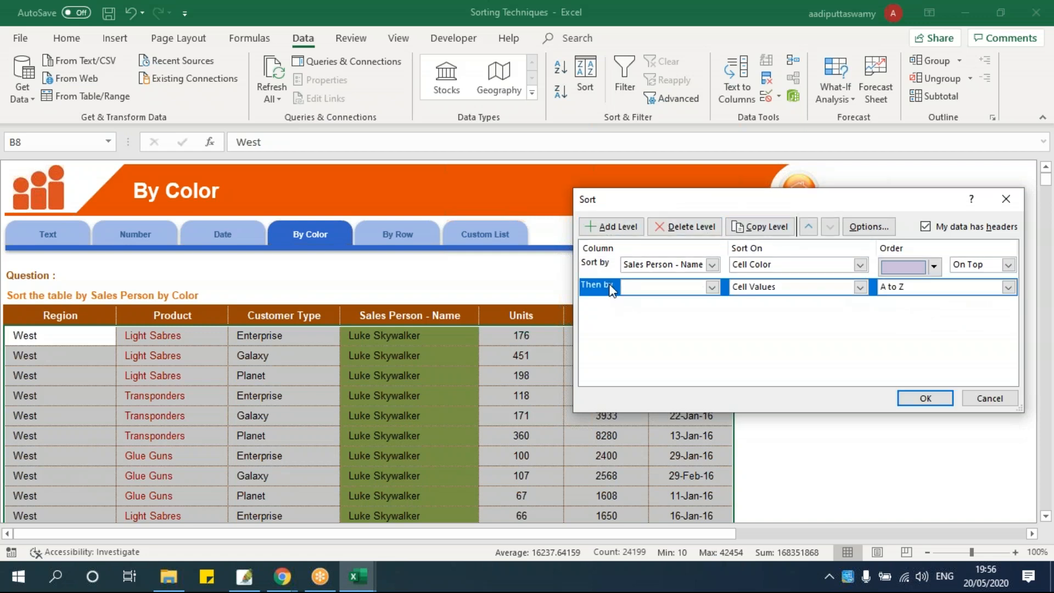
left_click(686, 226)
Copy the light purple sort level, set the copy's cell color to light orange On Top, and apply the sort
left_click(769, 227)
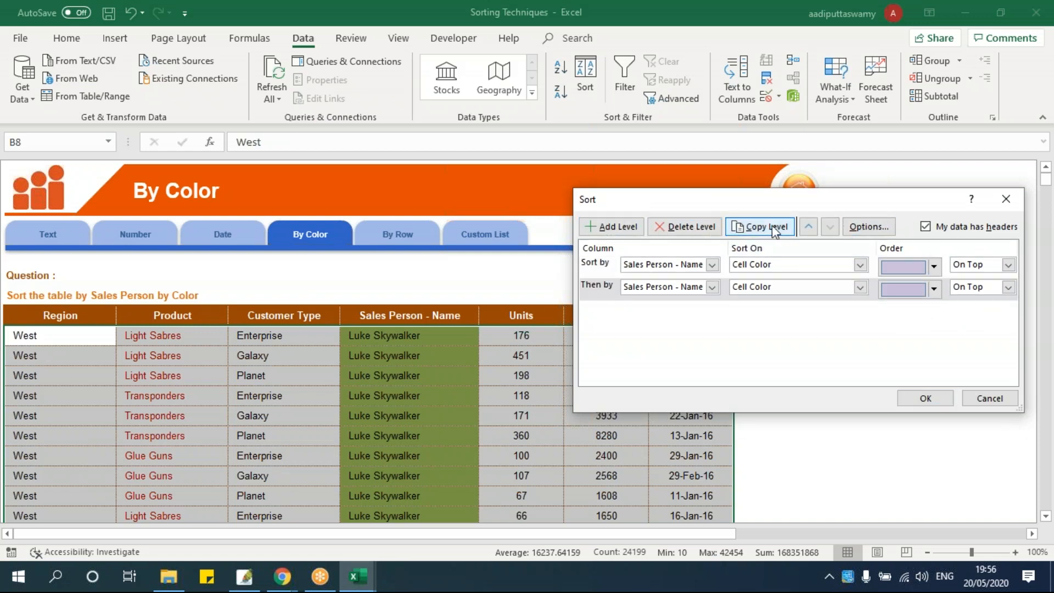
left_click(934, 288)
left_click(891, 311)
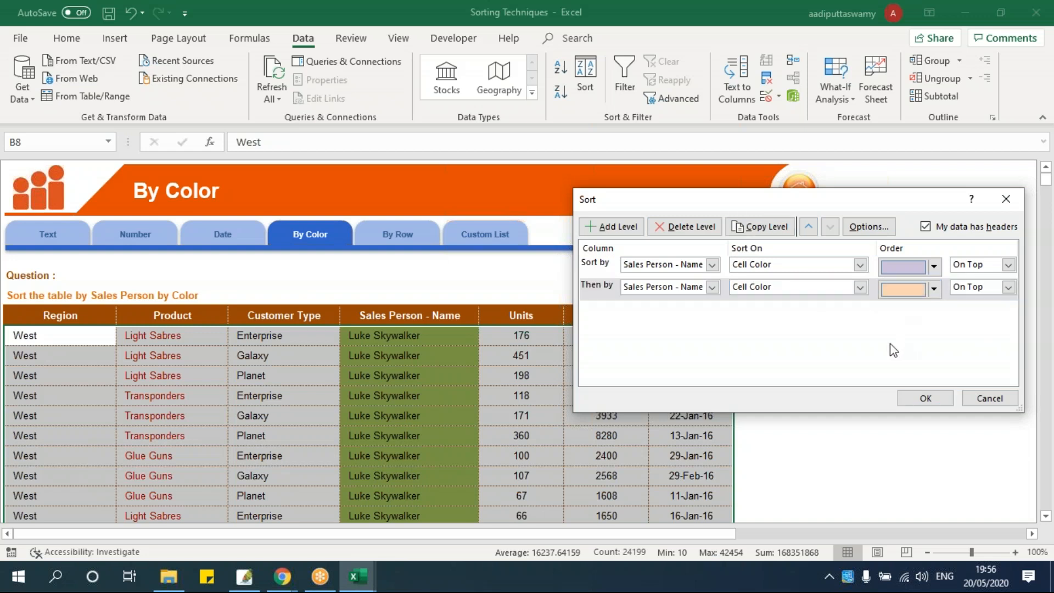
left_click(926, 399)
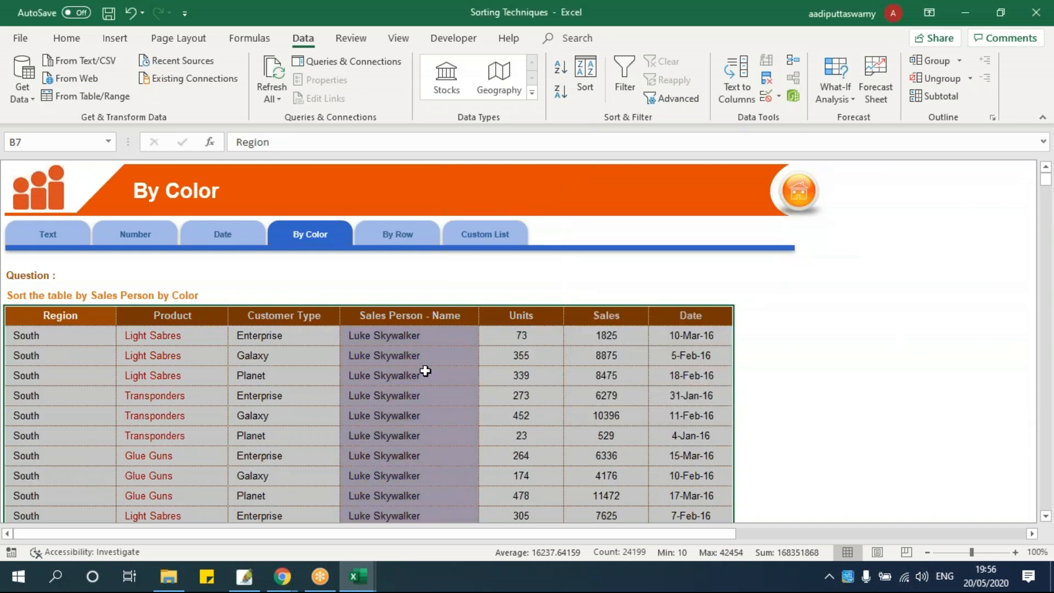
scroll(429, 364, "down", 1)
scroll(429, 364, "down", 15)
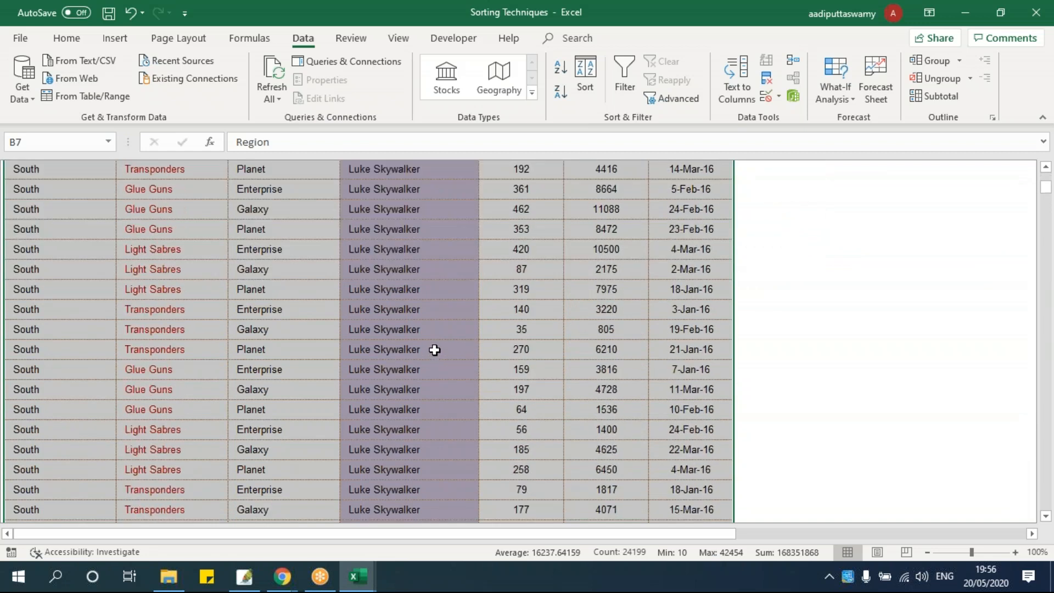
scroll(434, 348, "up", 15)
left_click(420, 377)
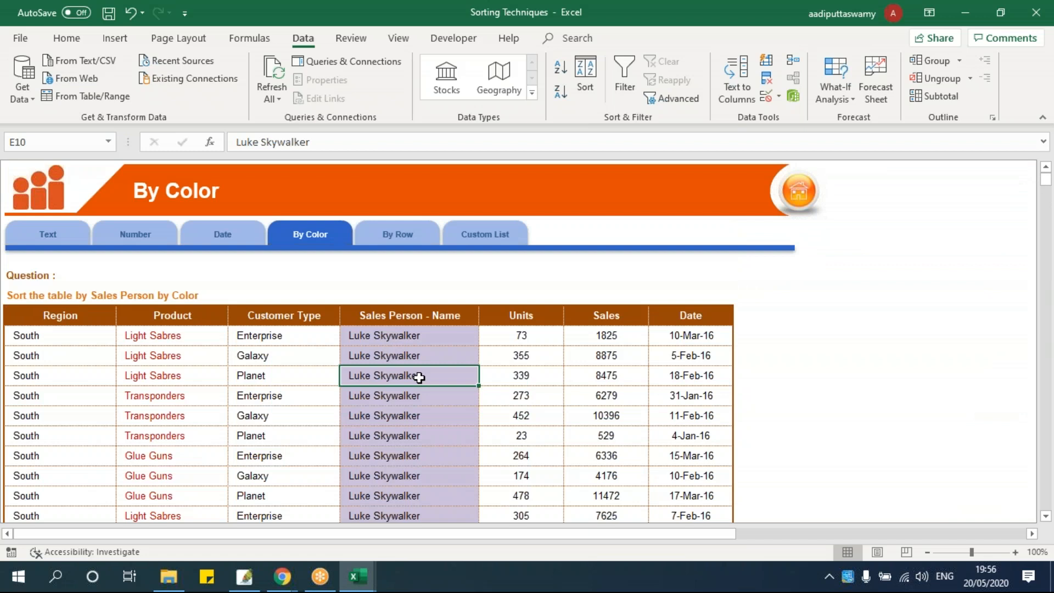
Go to the By Row sheet and examine its Zone column and the order of the year headers
left_click(402, 238)
left_click(316, 384)
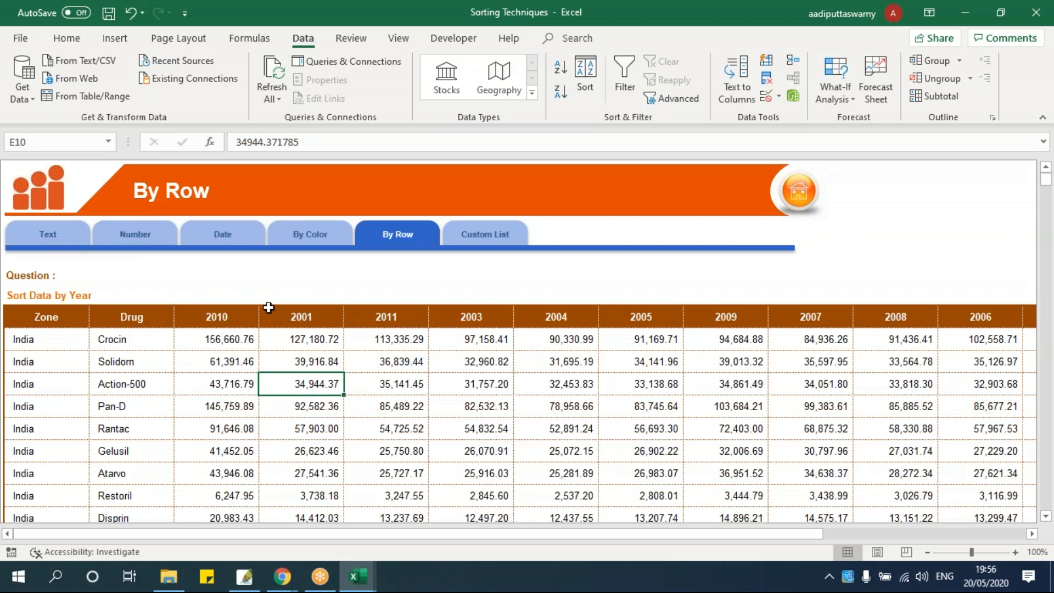
left_click_drag(55, 341, 58, 512)
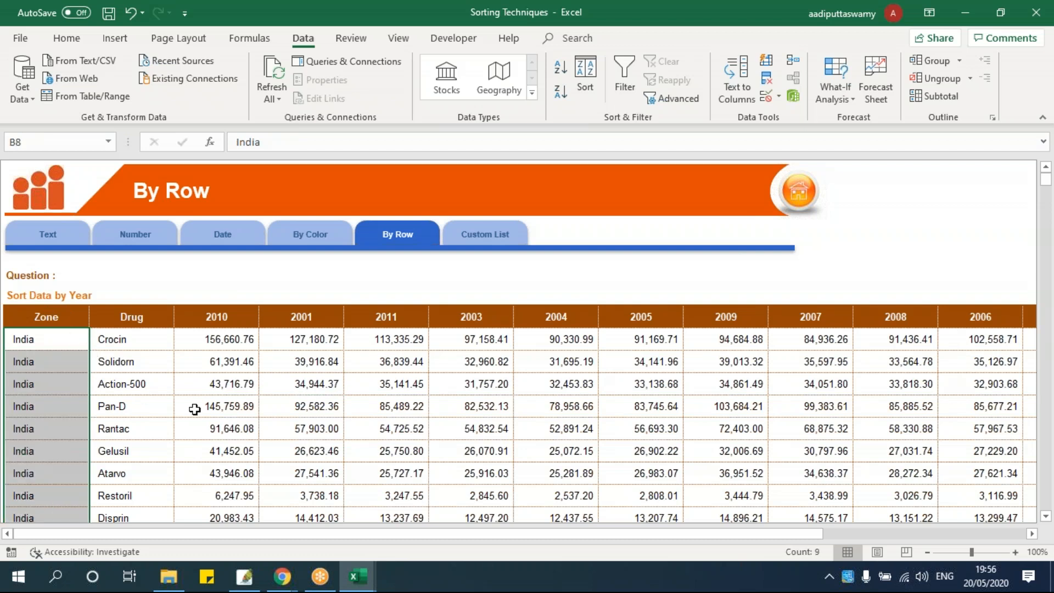
left_click(270, 389)
left_click_drag(215, 316, 412, 316)
left_click_drag(501, 316, 983, 316)
left_click(396, 443)
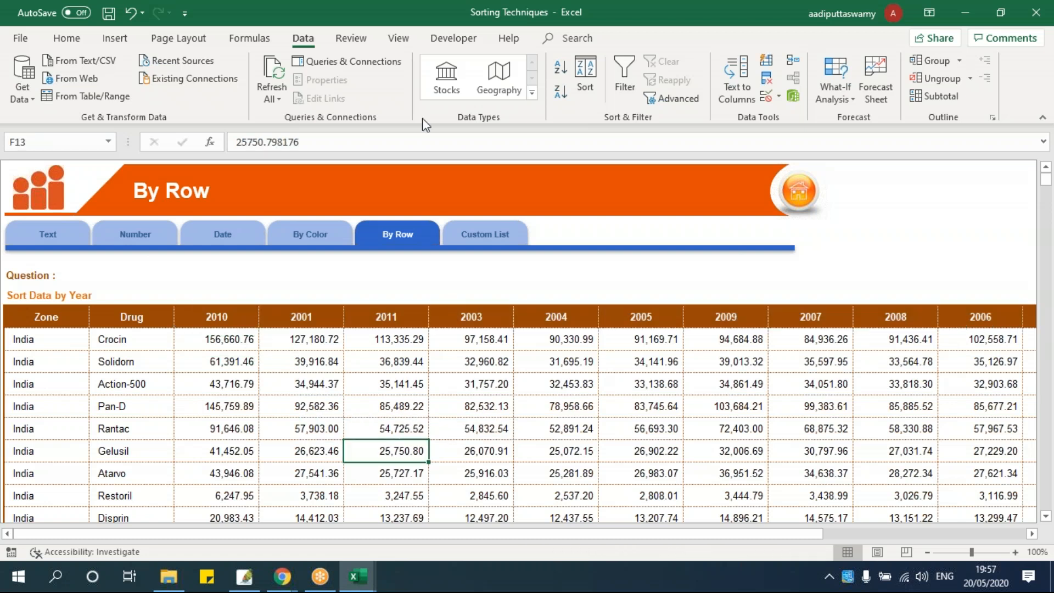
Show the row and column headings on the By Row sheet
left_click(397, 44)
left_click(233, 91)
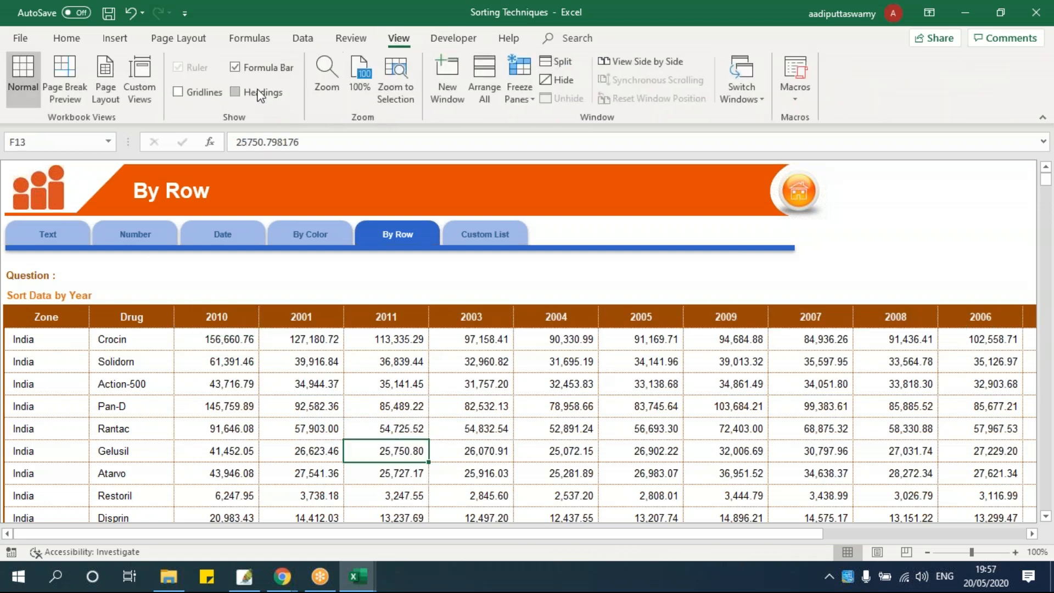
left_click(381, 441)
left_click(325, 159)
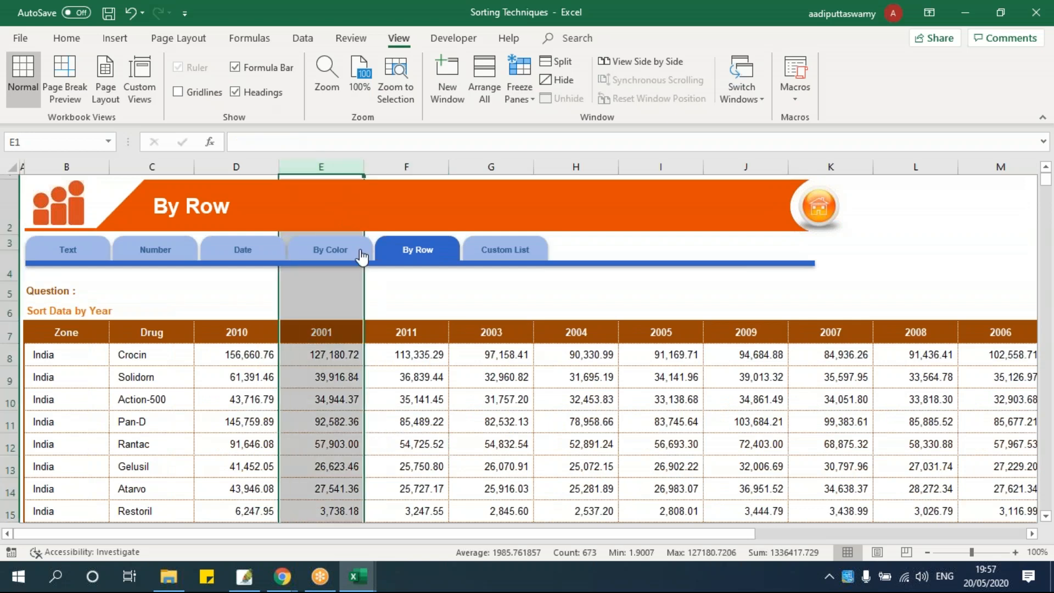
left_click_drag(361, 294, 346, 351)
left_click(439, 374)
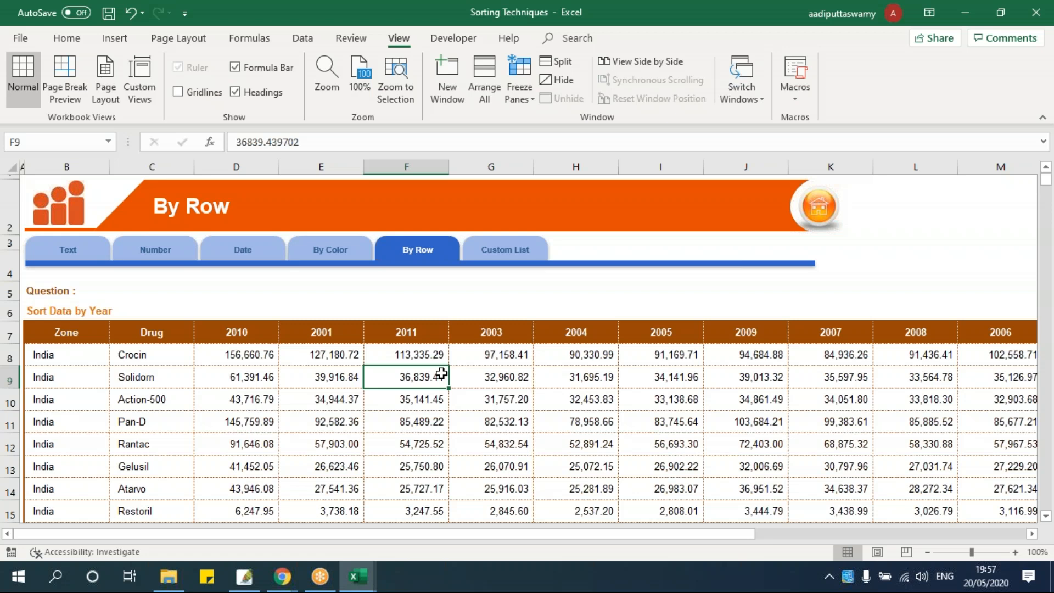
Examine the Zone and Drug header cells in row 7 beside the year columns
left_click(236, 352)
key("Up")
key("Up")
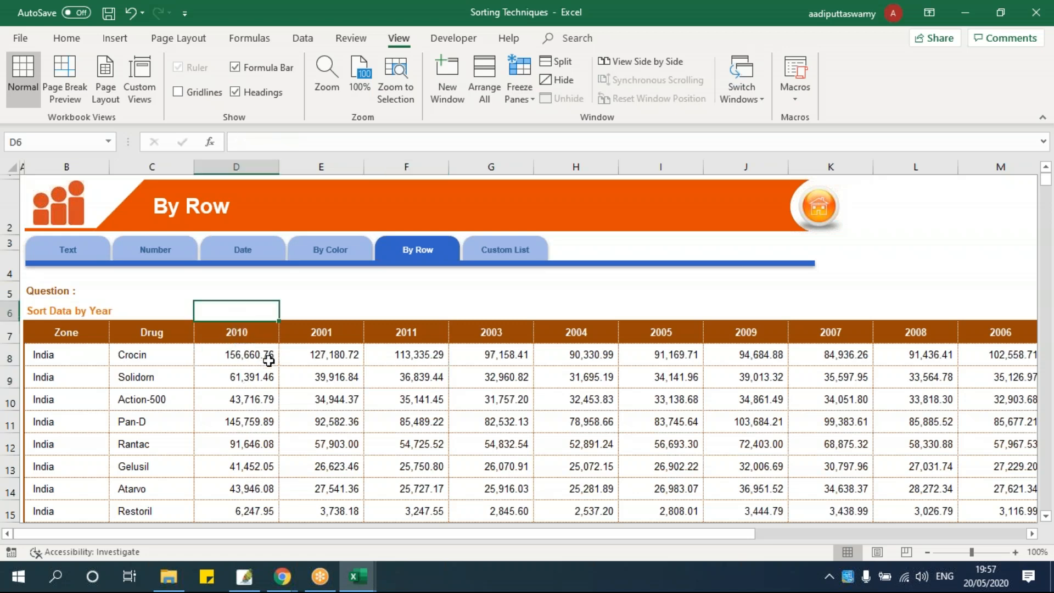
key("Down")
key("Left")
key("Left")
key("shift+Right")
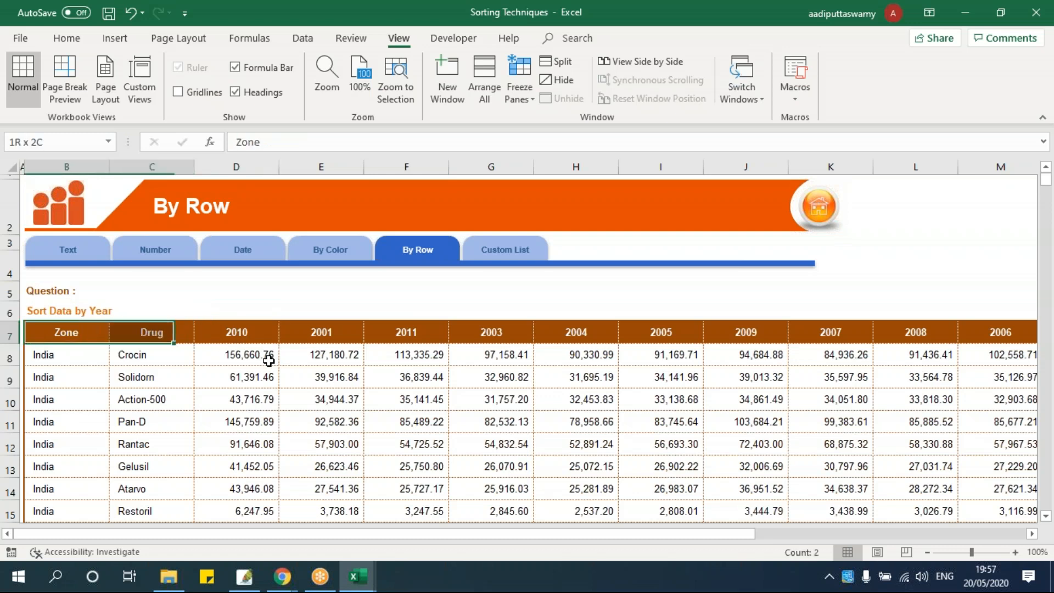
key("Right")
key("Left")
key("Right")
key("Left")
key("Right")
key("Left")
key("Right")
Select the year columns with their headers, D7:O679, and open a custom sort for them
key("Right")
key("ctrl+shift+Right")
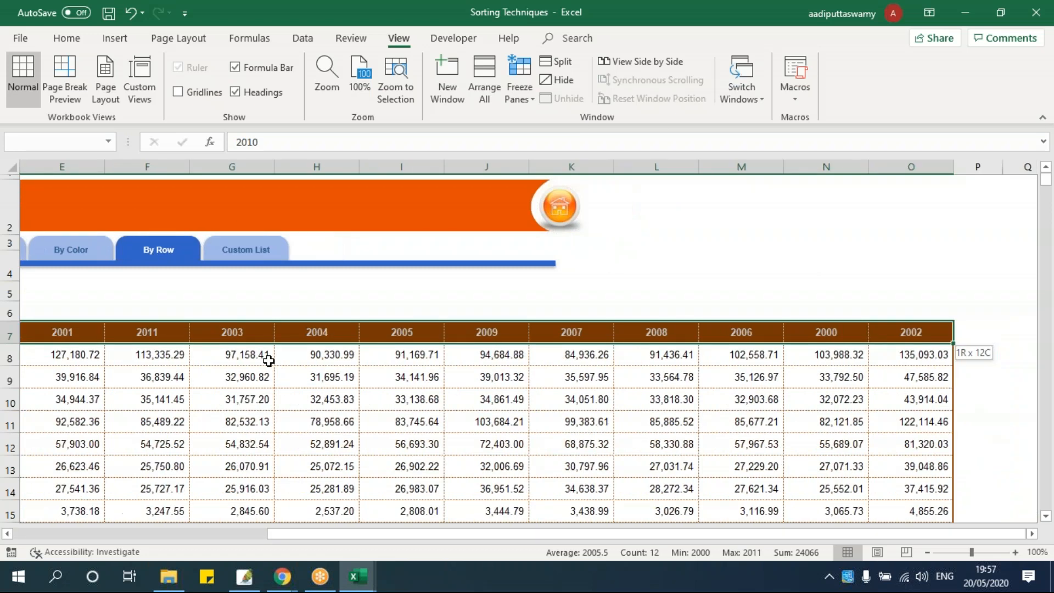
key("ctrl+shift+Down")
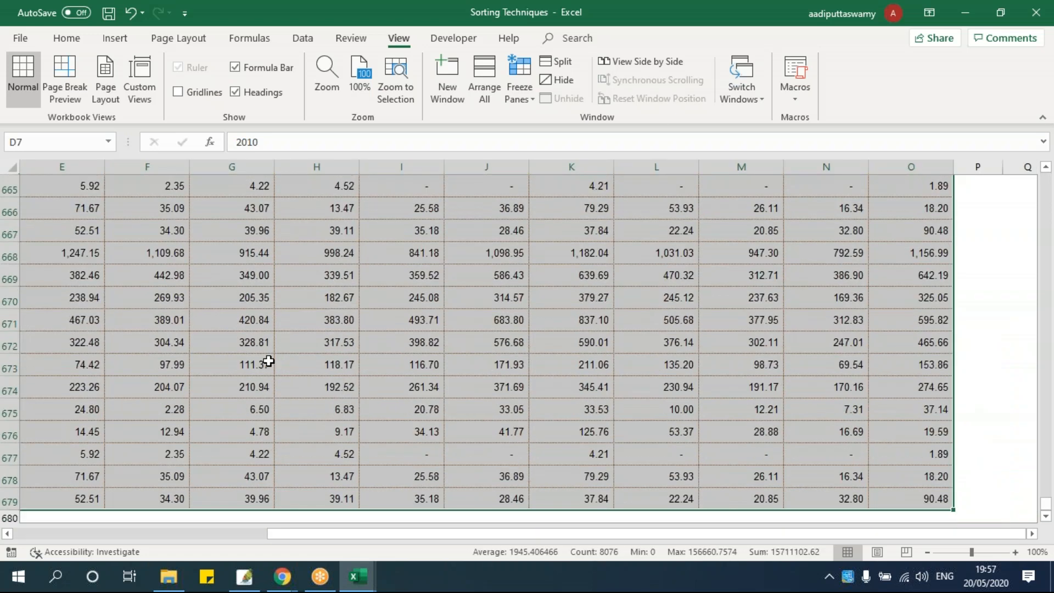
left_click(302, 38)
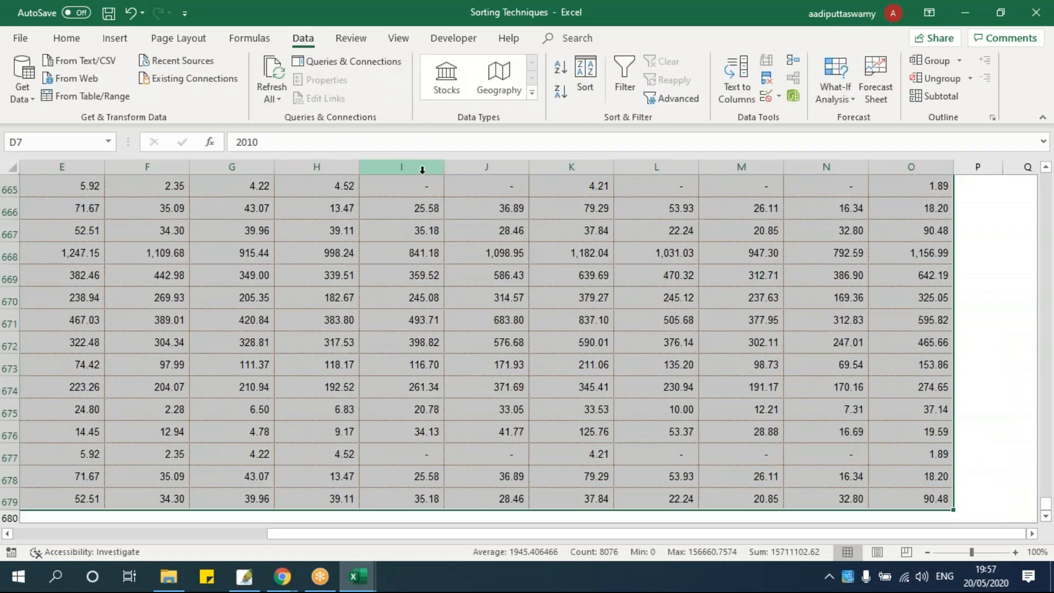
left_click(585, 77)
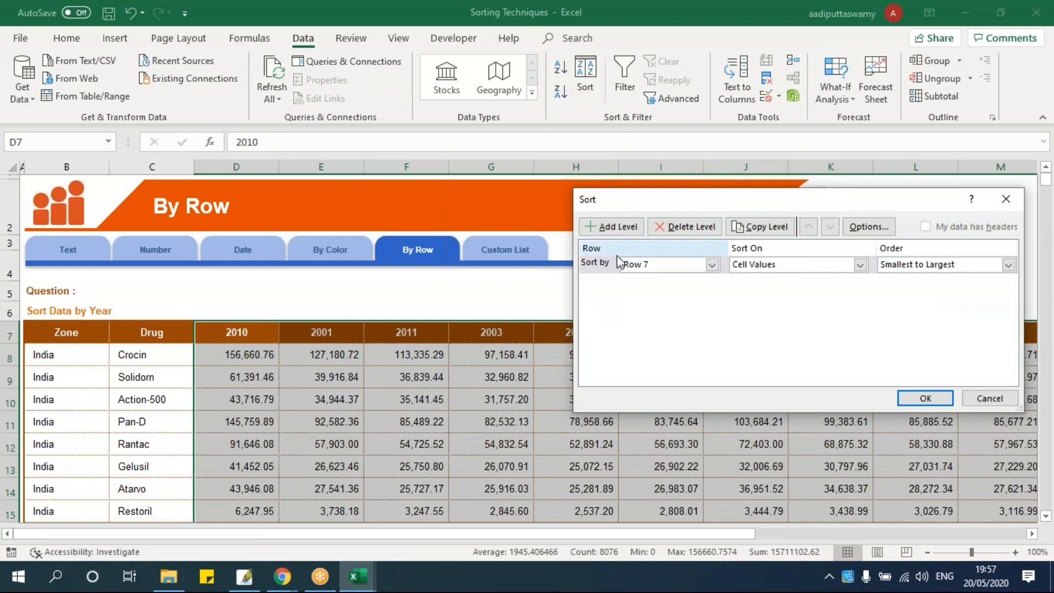
left_click_drag(725, 203, 459, 304)
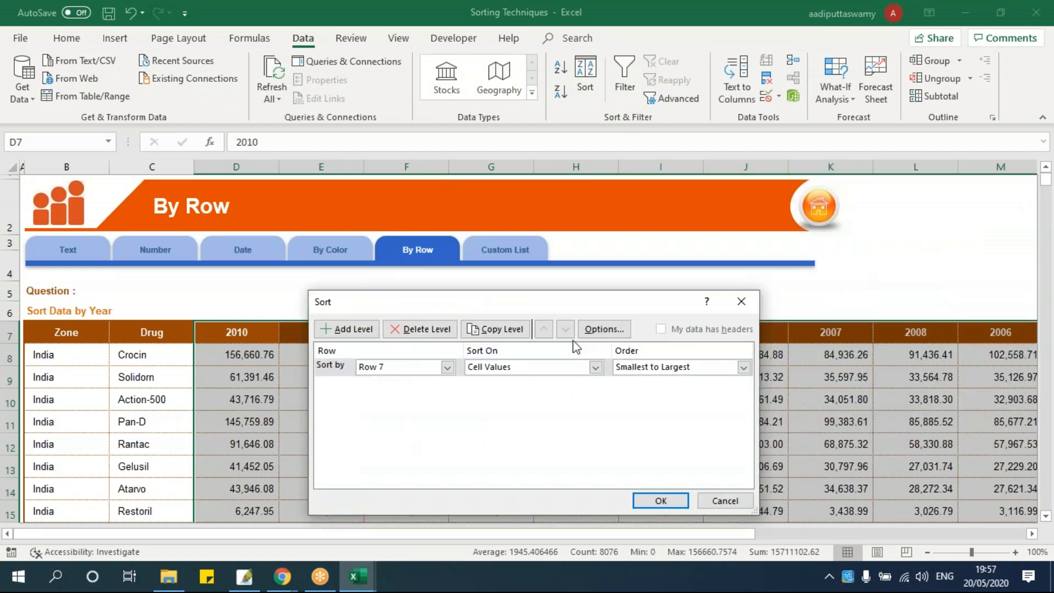
Set the sort orientation to Sort left to right
left_click(604, 330)
left_click_drag(777, 240, 510, 325)
left_click(506, 384)
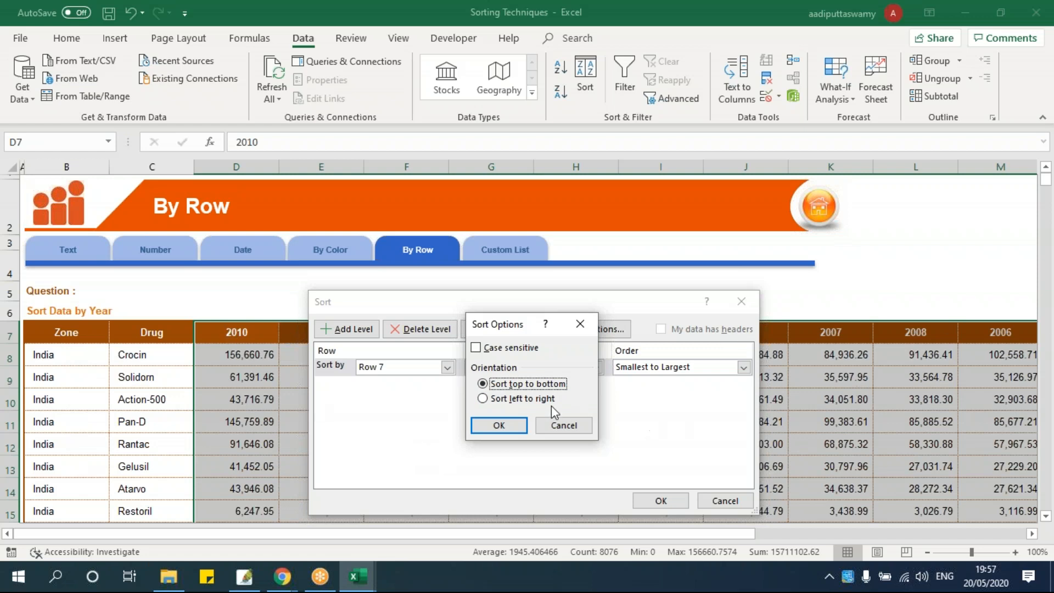
left_click(496, 400)
left_click(500, 425)
Sort the year columns by Row 7 on Cell Values, Smallest to Largest, and apply the sort
left_click(448, 367)
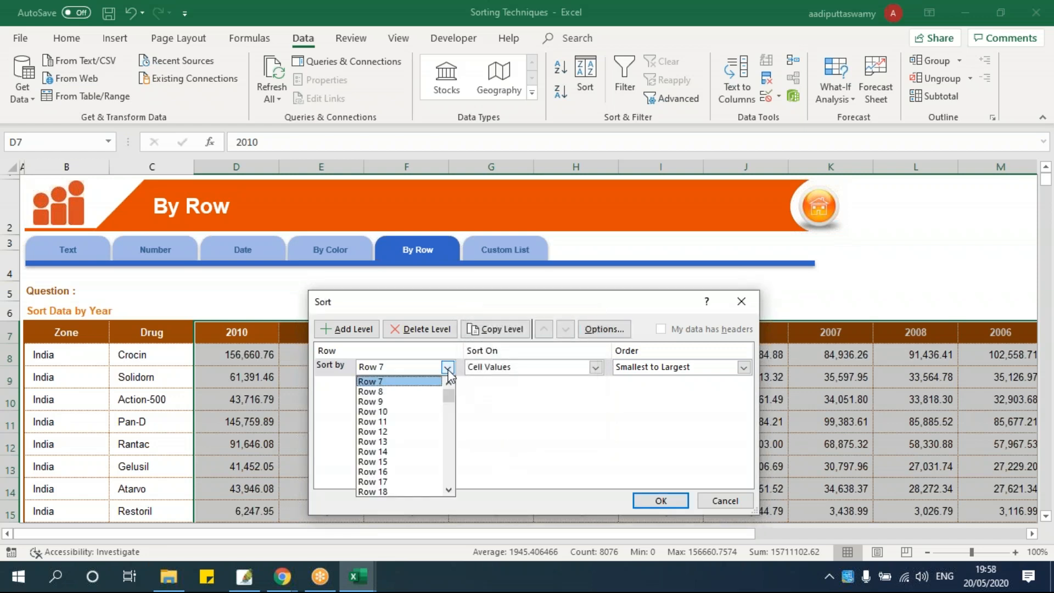
left_click(388, 381)
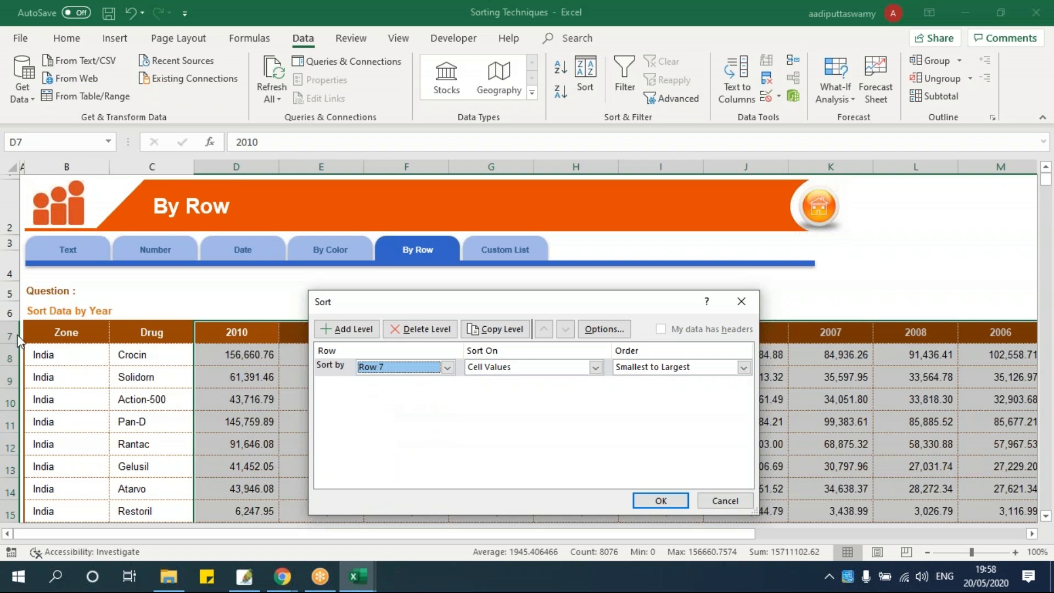
left_click(384, 367)
left_click(384, 384)
left_click_drag(446, 306, 468, 369)
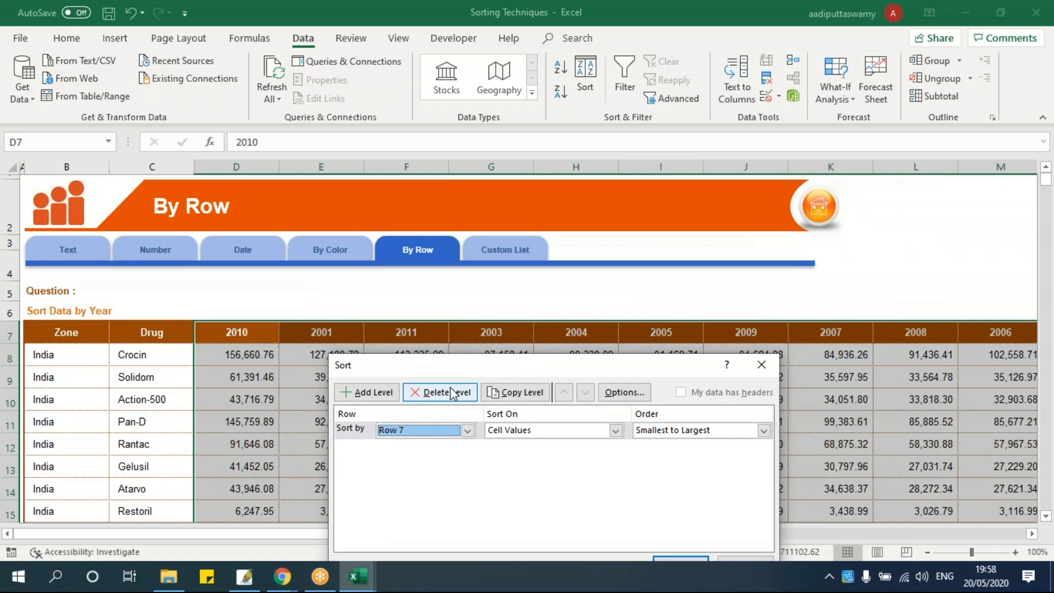
left_click(710, 433)
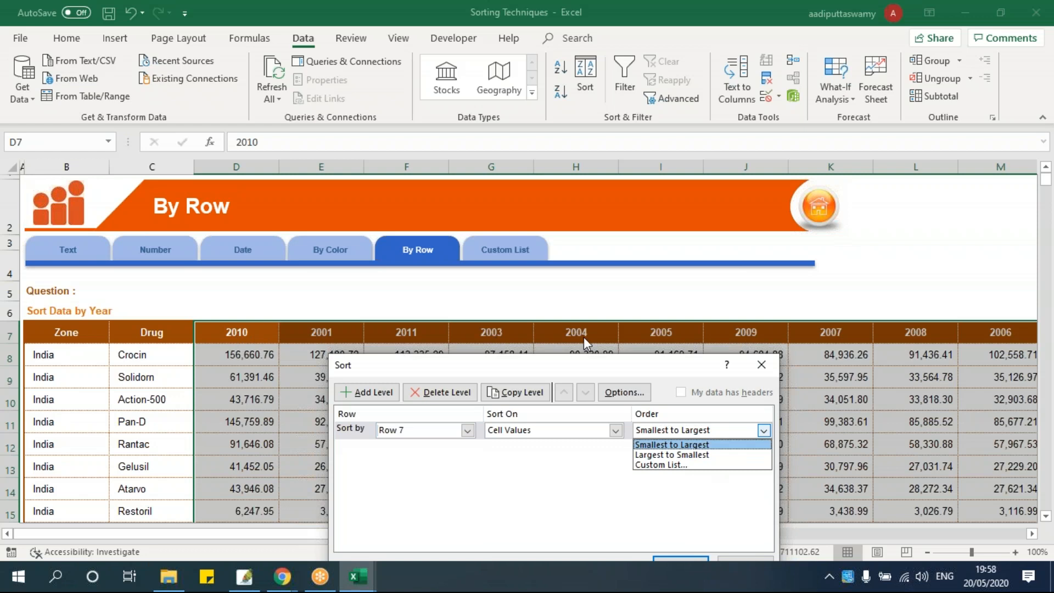
left_click(693, 445)
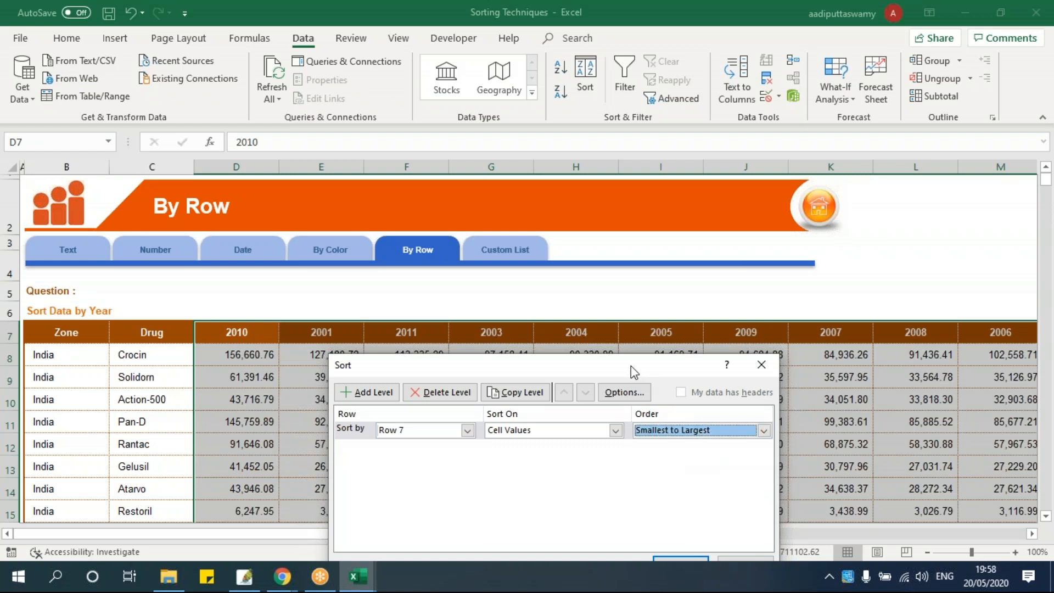
left_click_drag(631, 366, 436, 182)
left_click(518, 380)
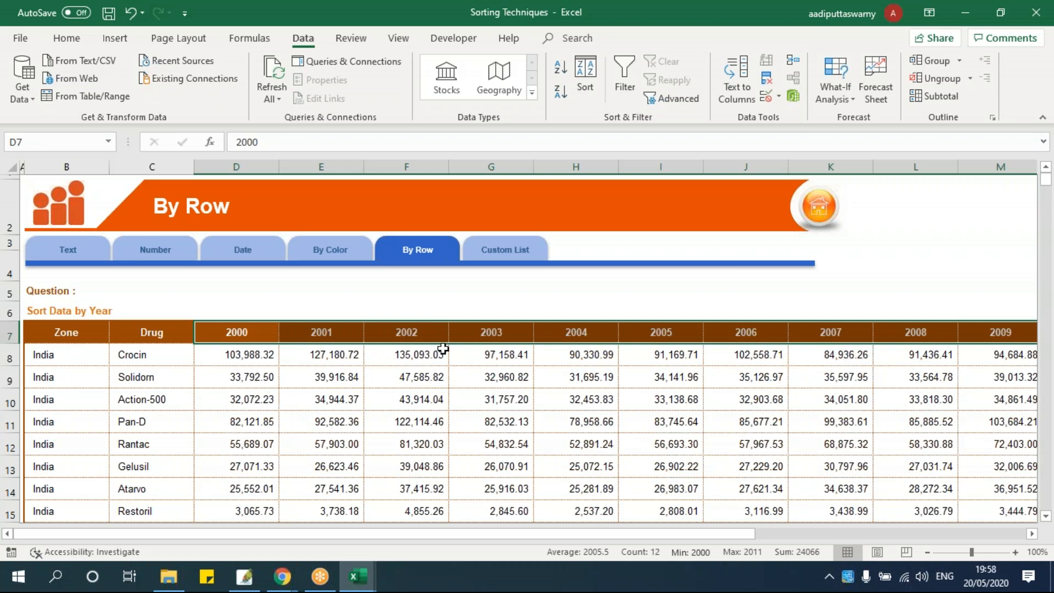
Go to the Custom List sheet and select the drug columns from Crocin to Paxil, including their headers
left_click(505, 253)
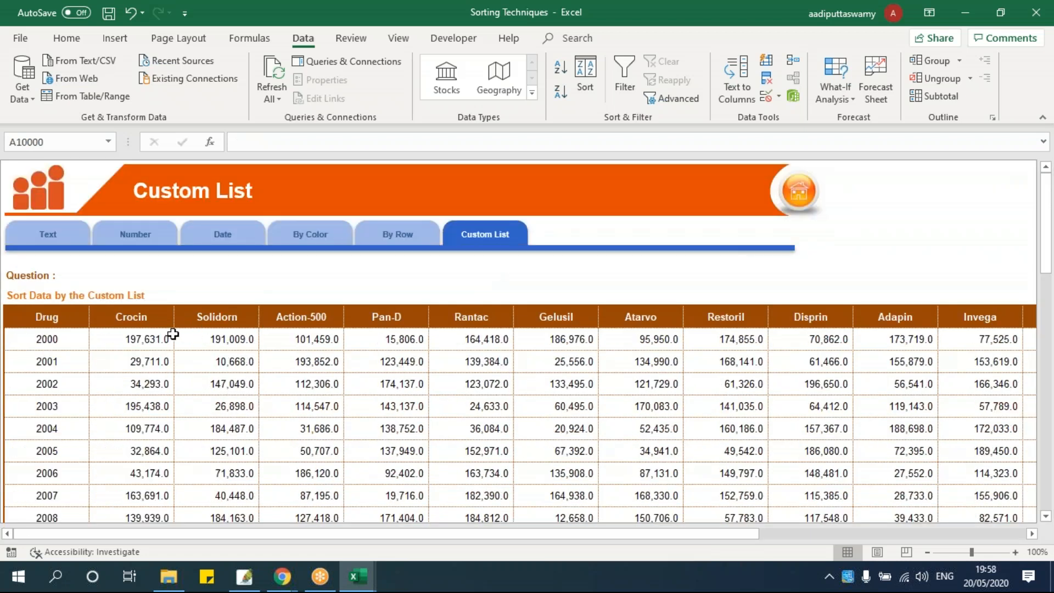
left_click(143, 317)
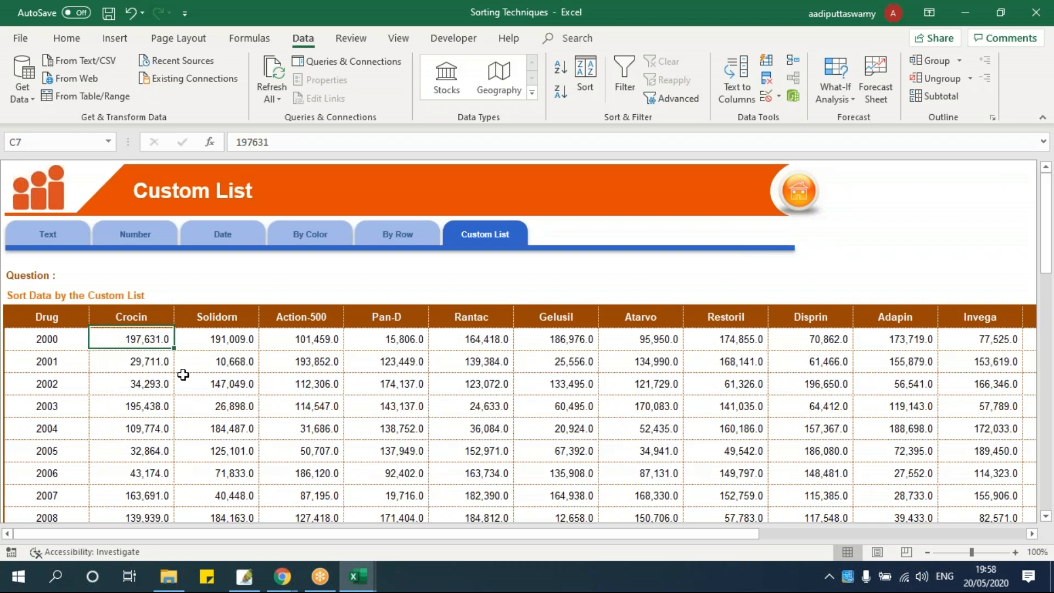
key("ctrl+shift+Down")
key("ctrl+shift+Right")
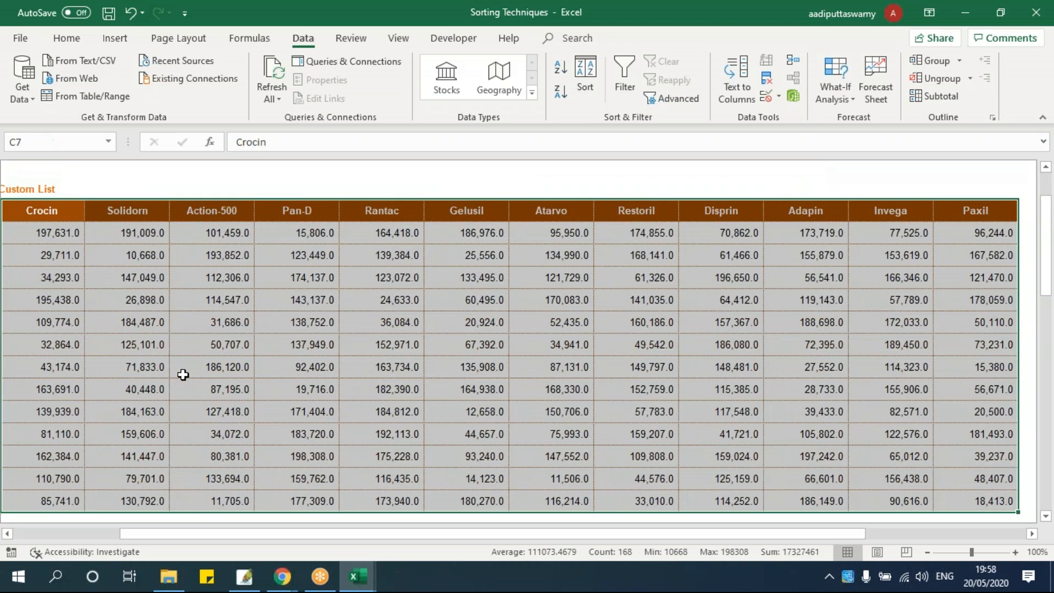
Sort the drug columns left to right by Row 7 on Cell Values, in A to Z order
left_click(582, 83)
left_click(471, 211)
left_click(375, 298)
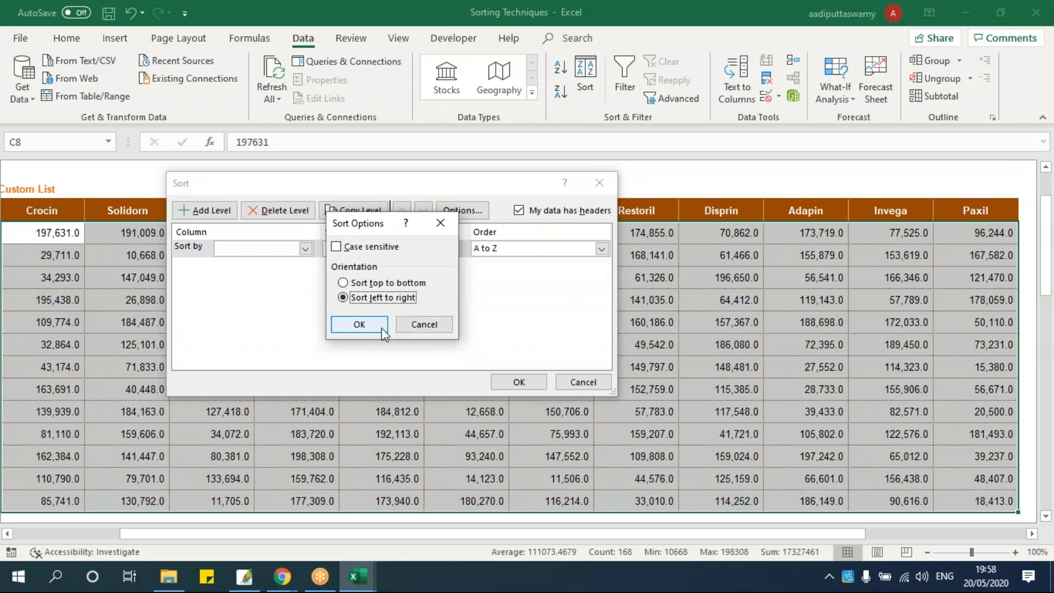
left_click(359, 324)
left_click(270, 248)
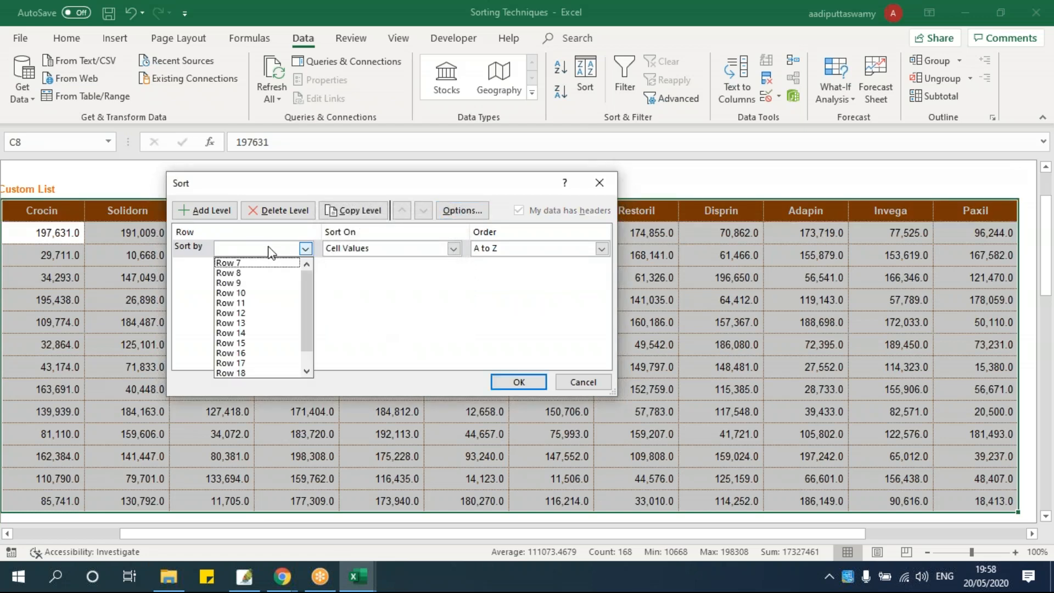
left_click(271, 268)
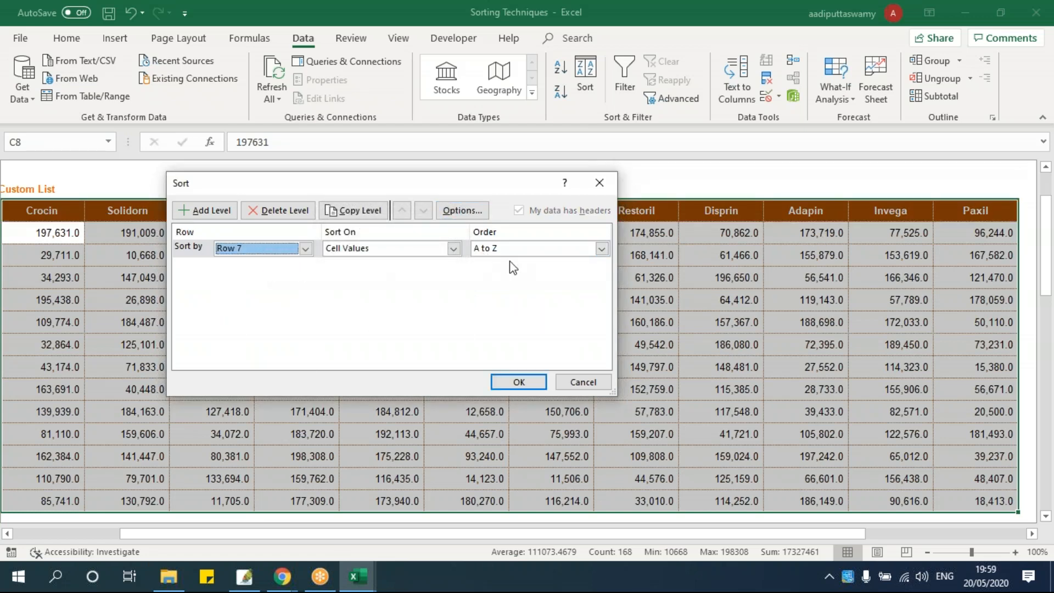
left_click(519, 383)
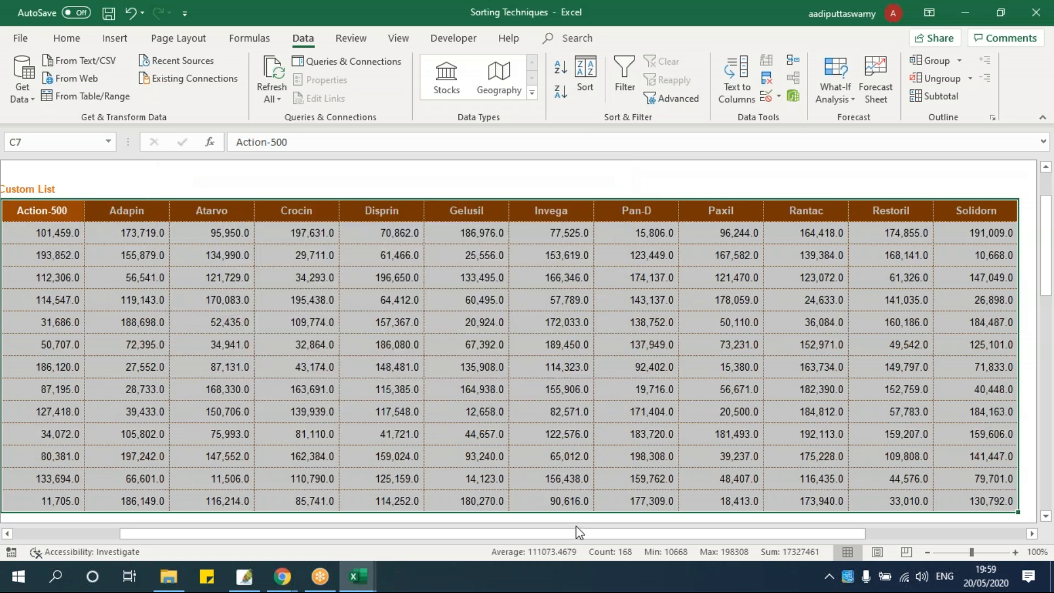
Review the order of the drug headers across row 7 of the sorted table
left_click_drag(579, 533, 472, 533)
left_click_drag(140, 211, 890, 233)
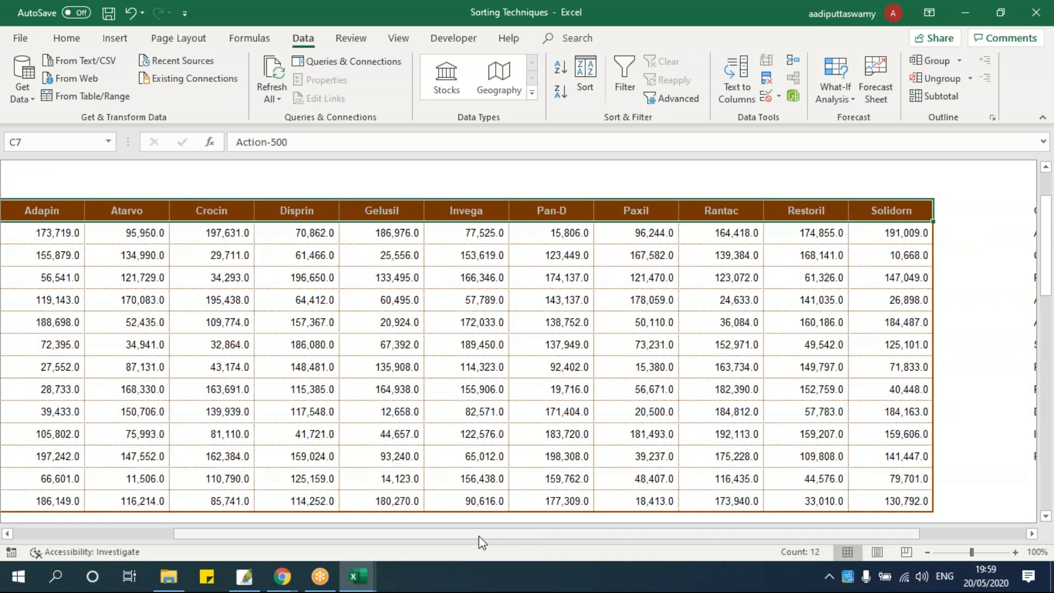
left_click_drag(479, 536, 318, 536)
left_click_drag(134, 213, 983, 211)
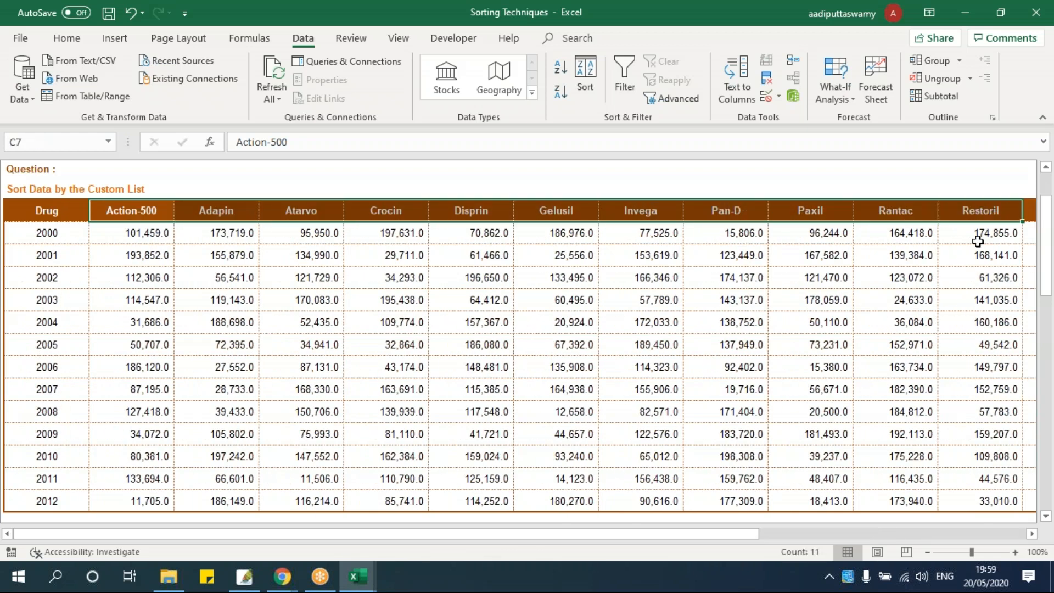
left_click(283, 274)
left_click_drag(129, 212, 901, 212)
Select the reference list of drug names beside the table, from Gelusil to Restoril in Q7:Q18
left_click_drag(719, 533, 993, 525)
left_click(1033, 533)
left_click(1033, 534)
left_click(1032, 534)
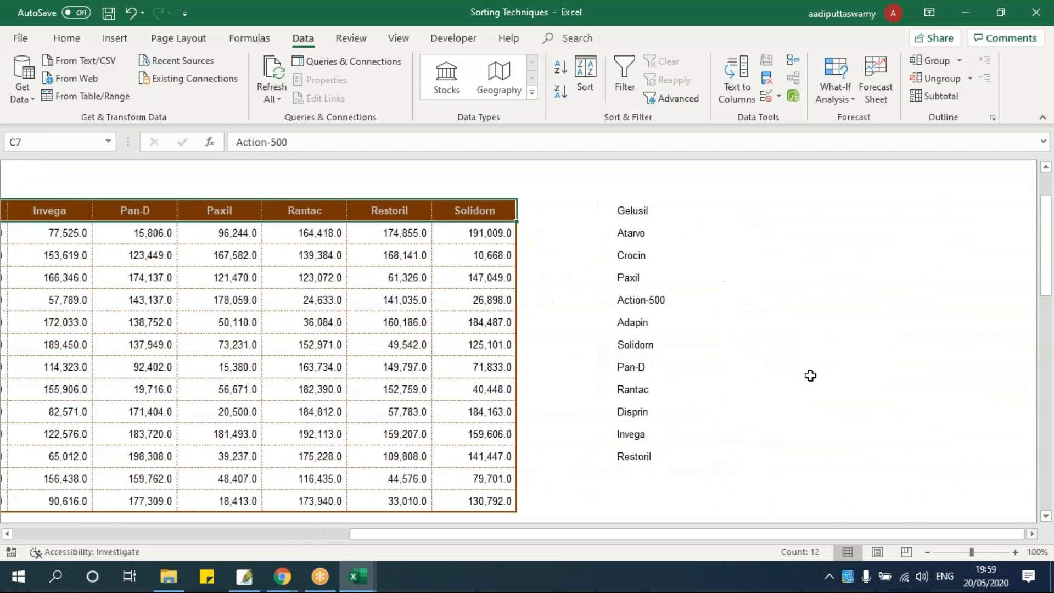
left_click_drag(629, 214, 643, 450)
left_click(730, 277)
left_click_drag(629, 214, 621, 460)
left_click(736, 345)
left_click_drag(636, 212, 635, 454)
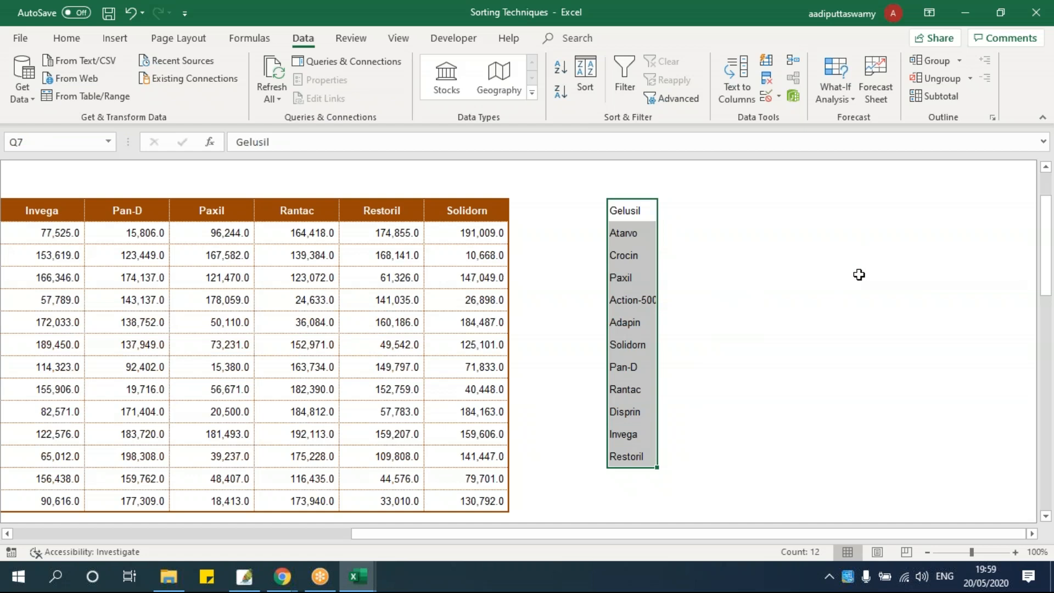
left_click(785, 258)
left_click_drag(639, 210, 621, 450)
left_click(728, 339)
left_click_drag(639, 211, 645, 458)
left_click(747, 301)
left_click_drag(633, 209, 650, 452)
left_click_drag(596, 534, 207, 516)
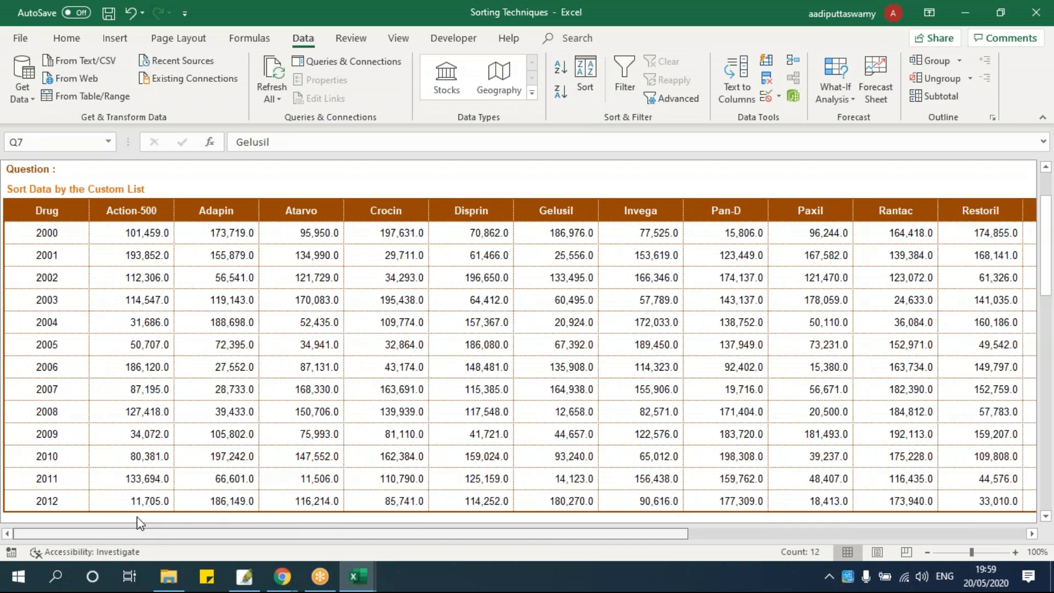
left_click_drag(141, 523, 603, 514)
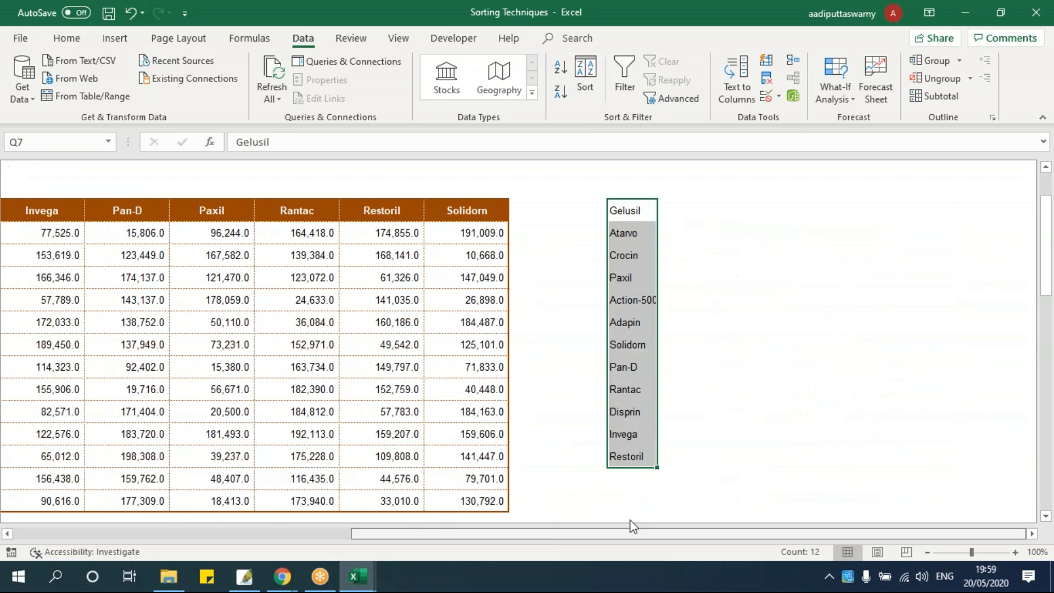
Open the Custom Lists editor from Excel's advanced options and import the list from cells $Q$7:$Q$18
left_click(22, 38)
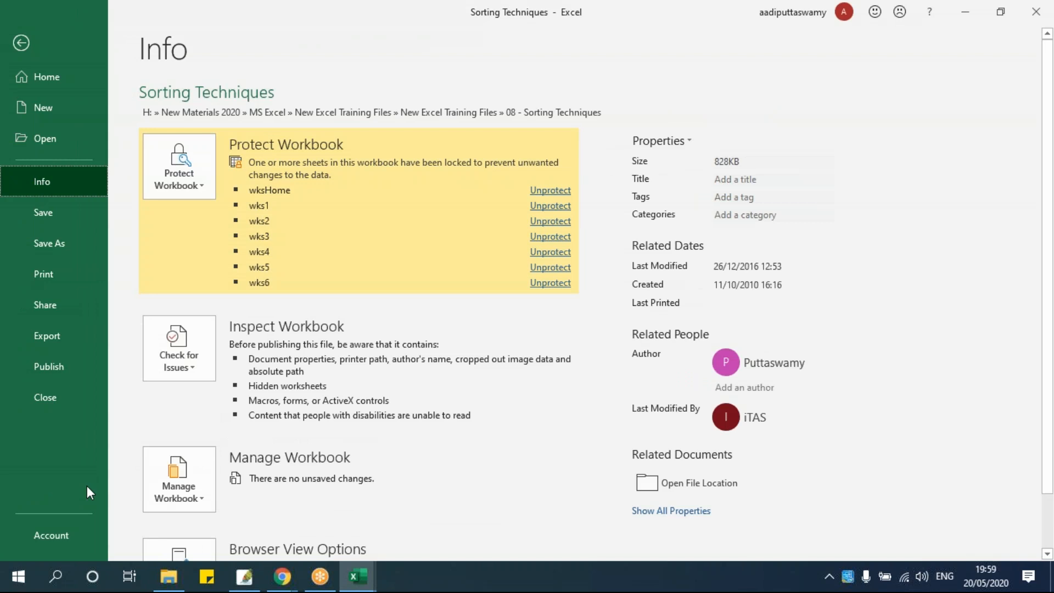
left_click(71, 540)
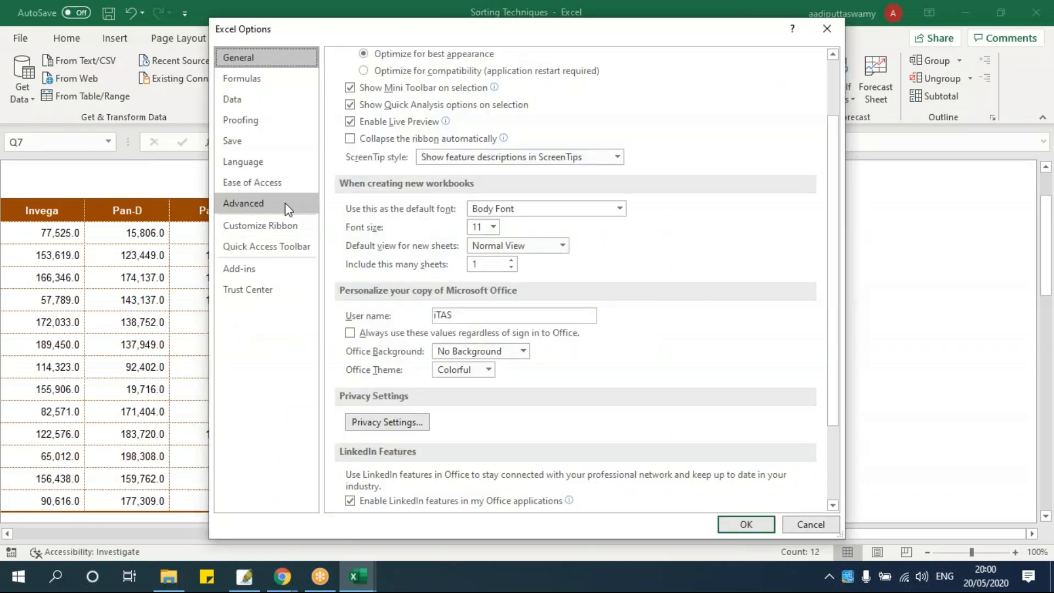
left_click(285, 203)
scroll(700, 318, "down", 15)
scroll(699, 338, "down", 10)
left_click(601, 353)
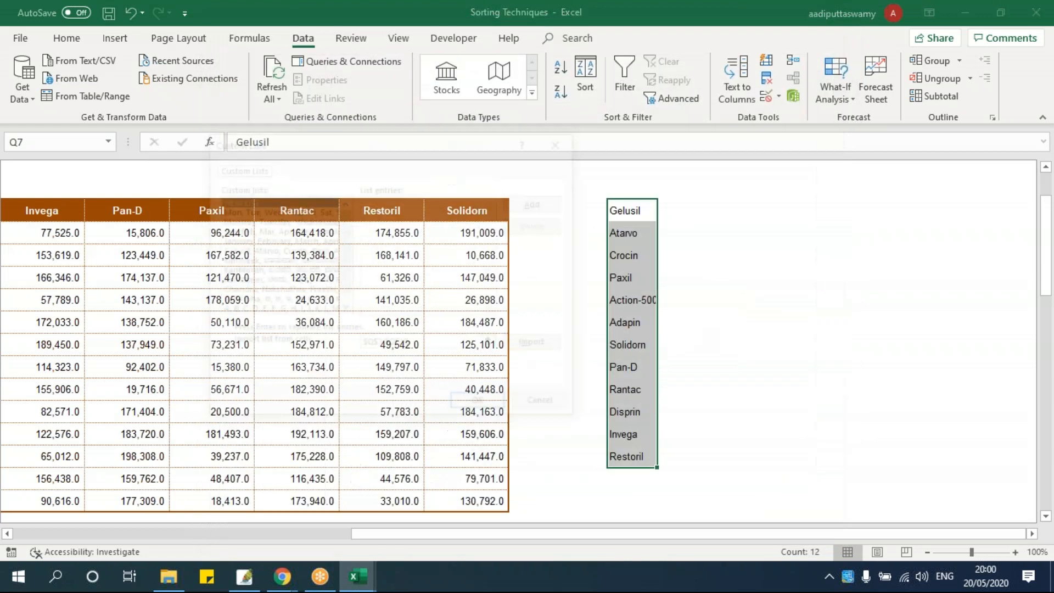
left_click(538, 345)
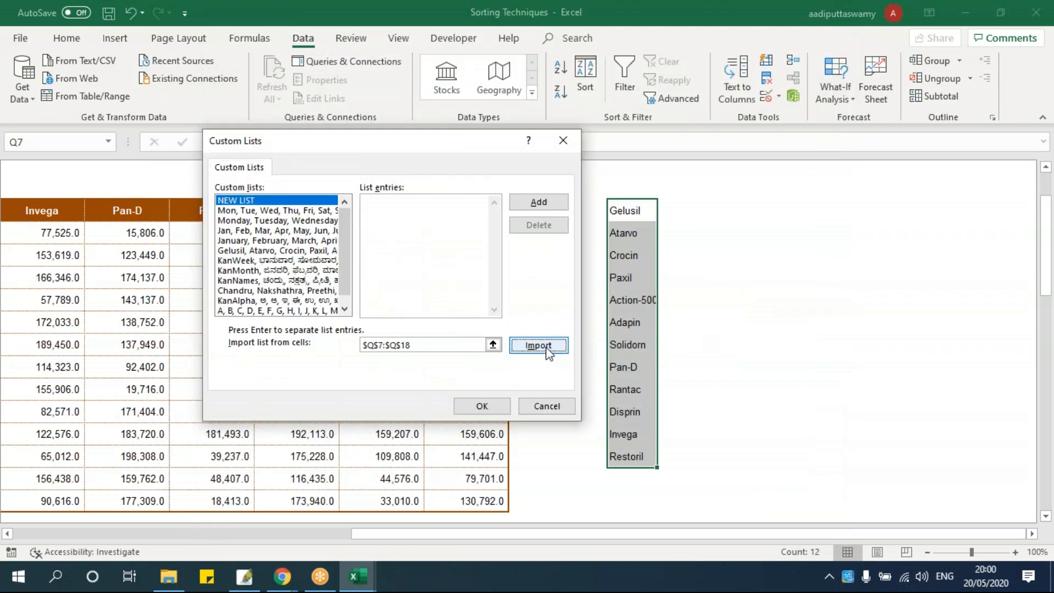
Check the entries of the custom list starting Gelusil, Atarvo, Crocin, and confirm the custom lists and Excel options
left_click_drag(348, 282, 352, 260)
left_click(275, 252)
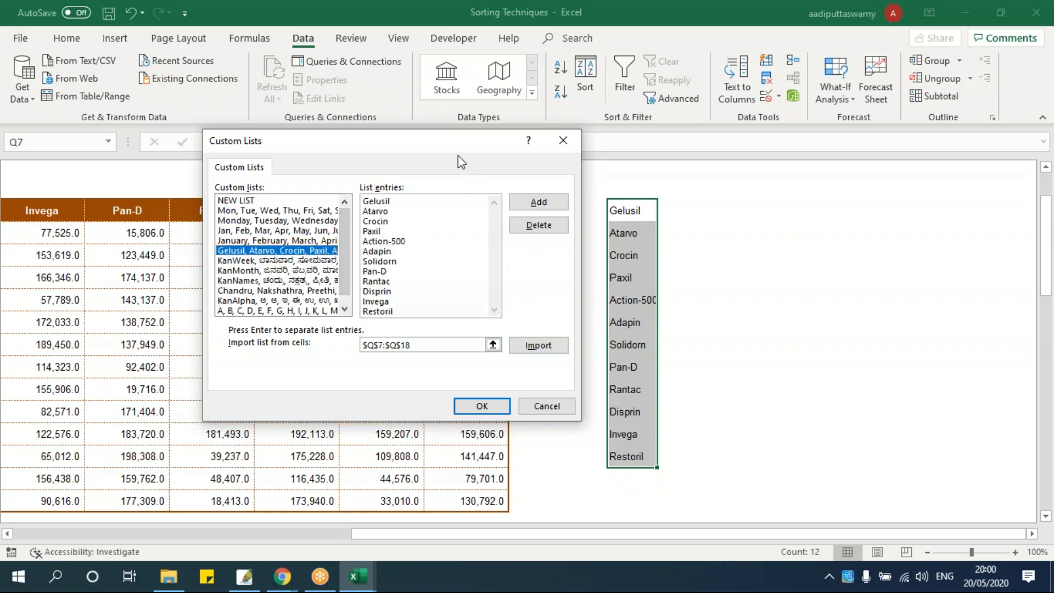
left_click_drag(459, 144, 461, 188)
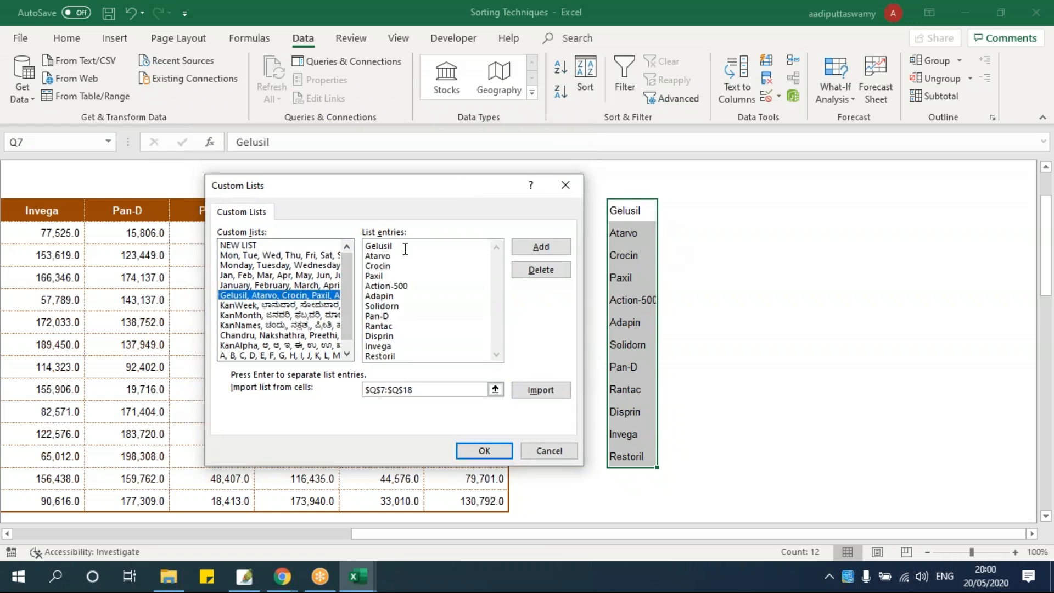
left_click(483, 452)
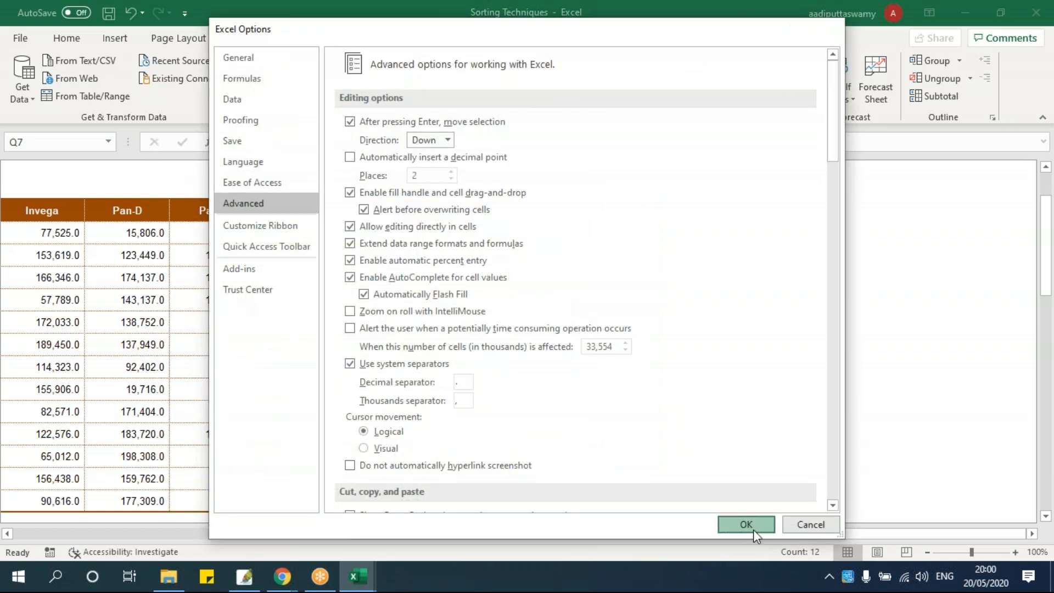
left_click(752, 526)
Select the drug columns with their headers, C7:N20, and open a custom sort for them
left_click(144, 231)
left_click_drag(128, 210, 132, 501)
key("ctrl+shift+Right")
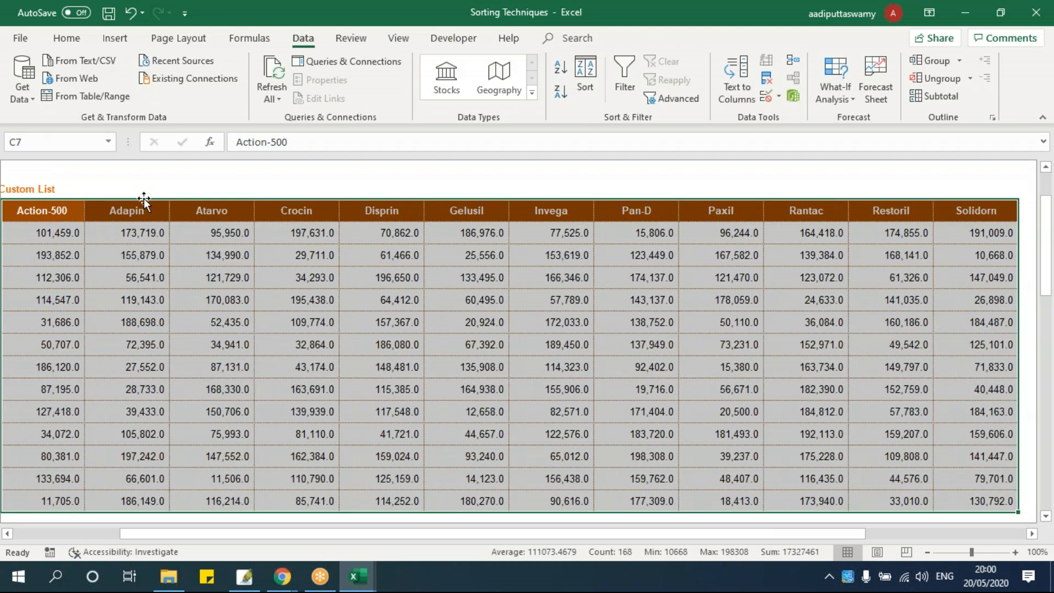
left_click(588, 77)
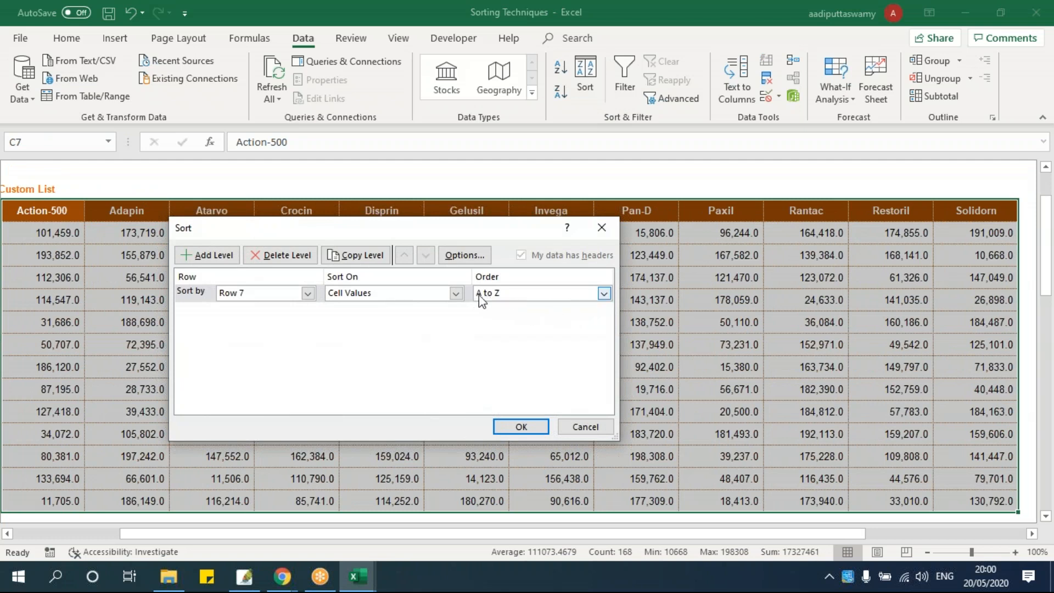
Set the Row 7 sort order to the custom list starting Gelusil, Atarvo, Crocin, and apply the sort
left_click(508, 296)
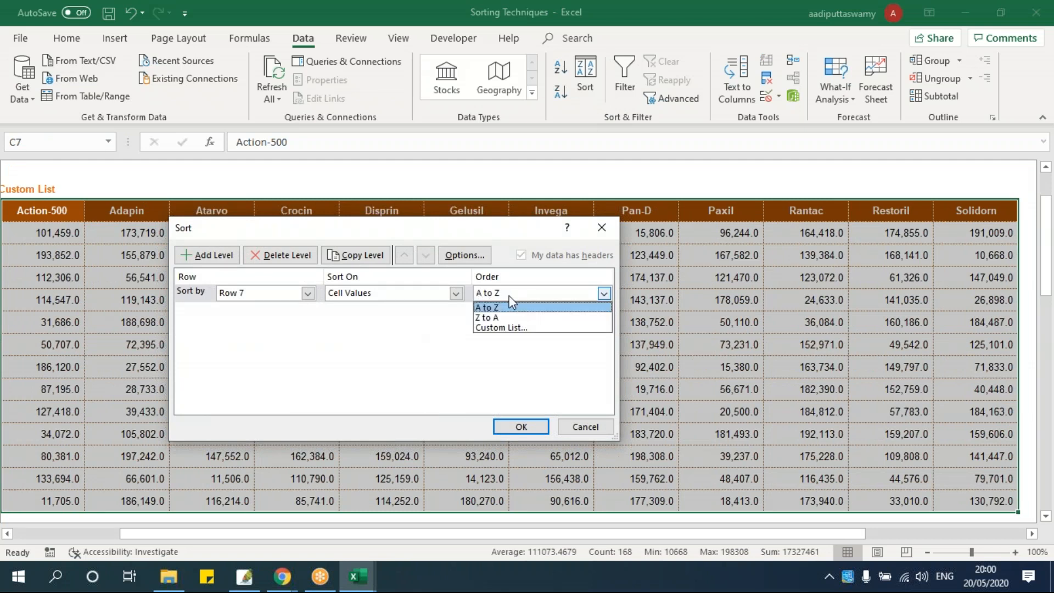
left_click(513, 328)
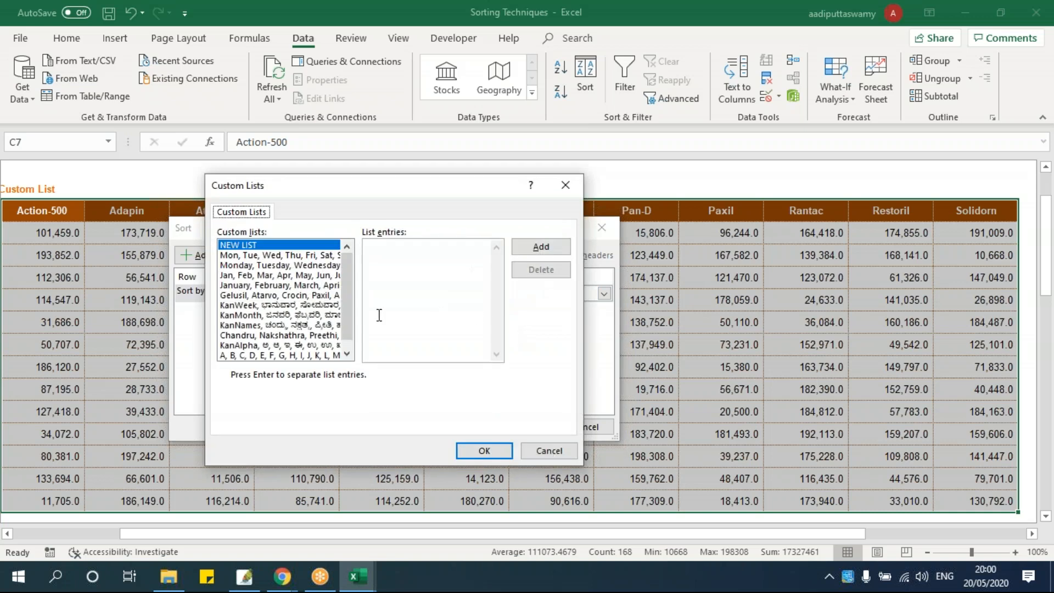
left_click(231, 297)
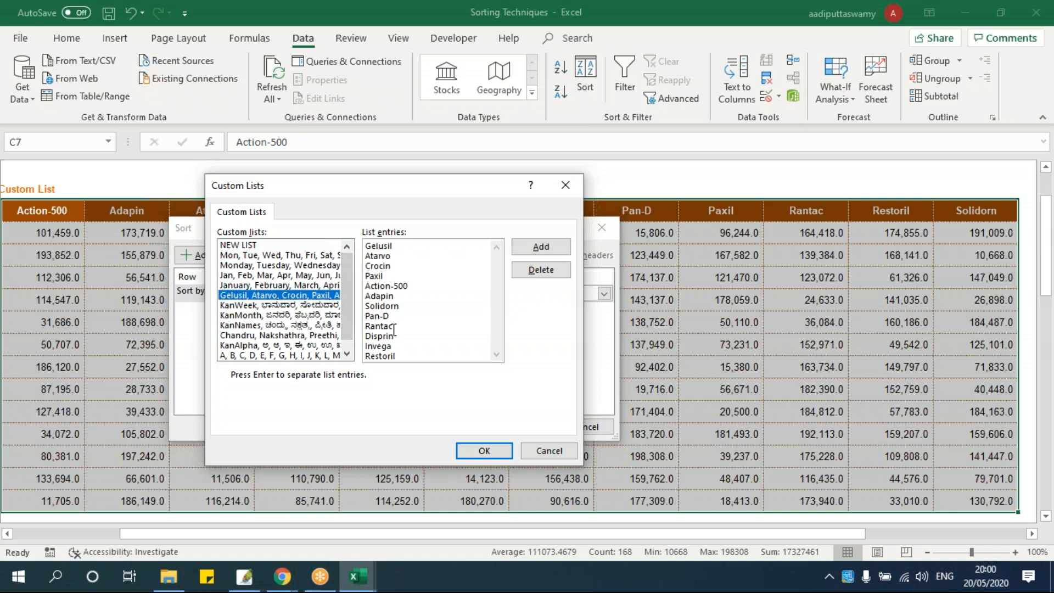
left_click(483, 451)
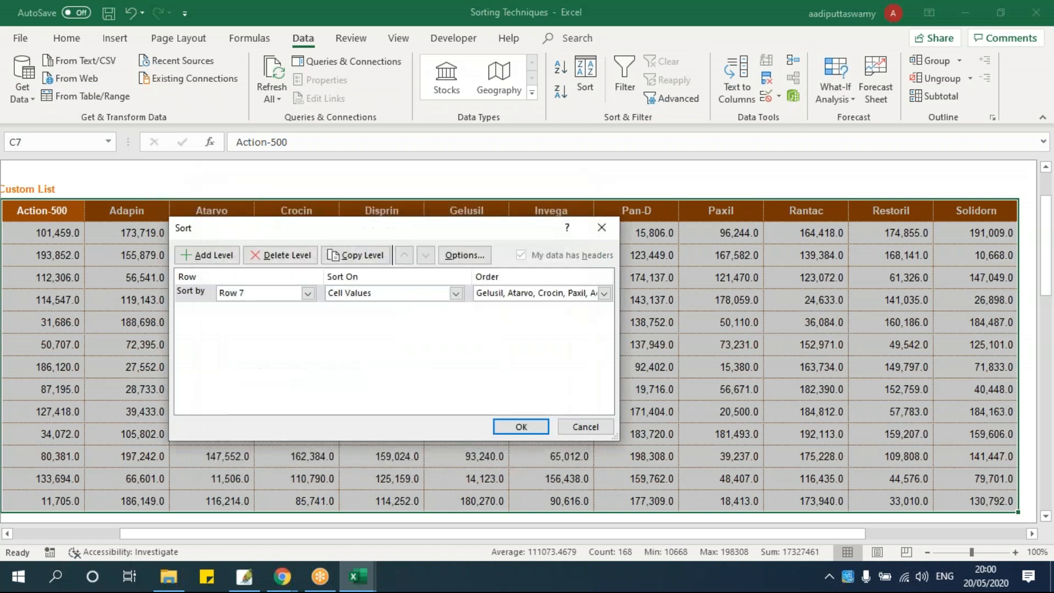
left_click(513, 427)
left_click_drag(671, 530, 329, 545)
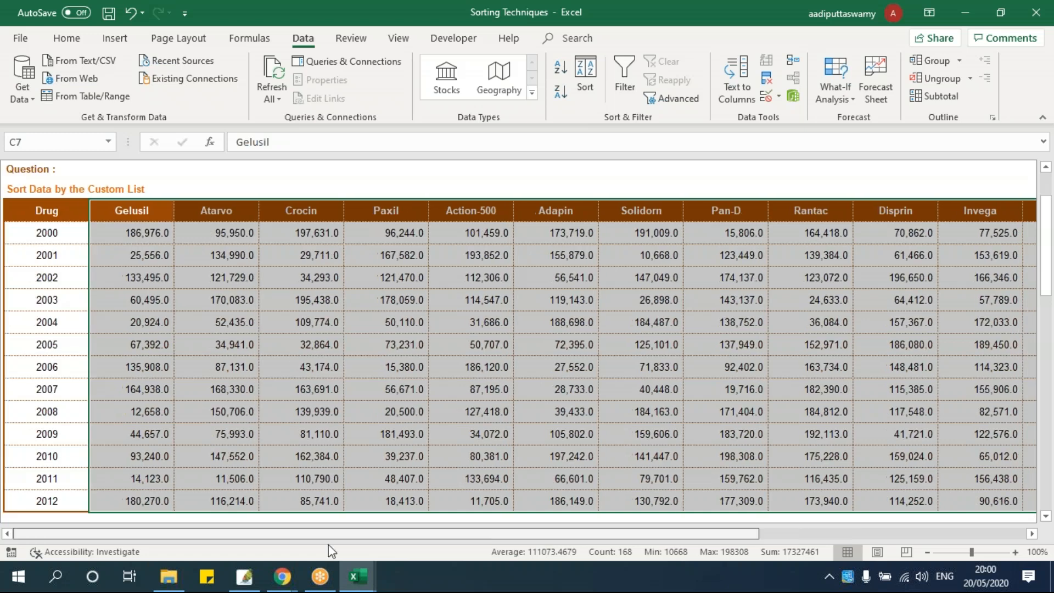
Copy the drug headers in C7:N7 and select cell R7 beside the reference list
left_click(132, 211)
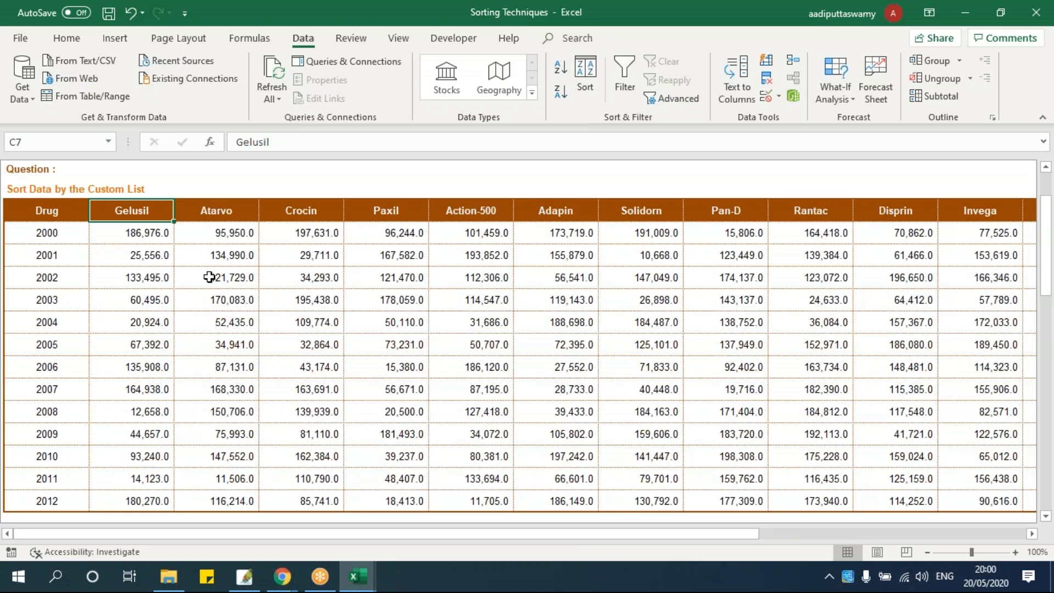
key("ctrl+shift+Right")
key("ctrl+c")
key("ctrl+Right")
key("Right")
key("Right")
key("Right")
key("Right")
key("Right")
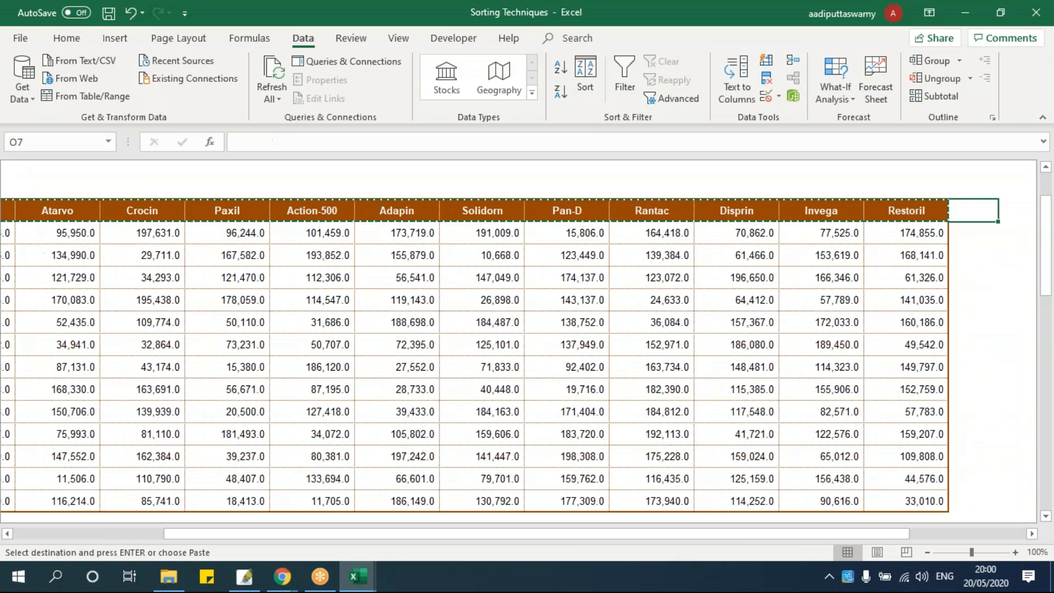
key("Left")
key("Left")
key("Right")
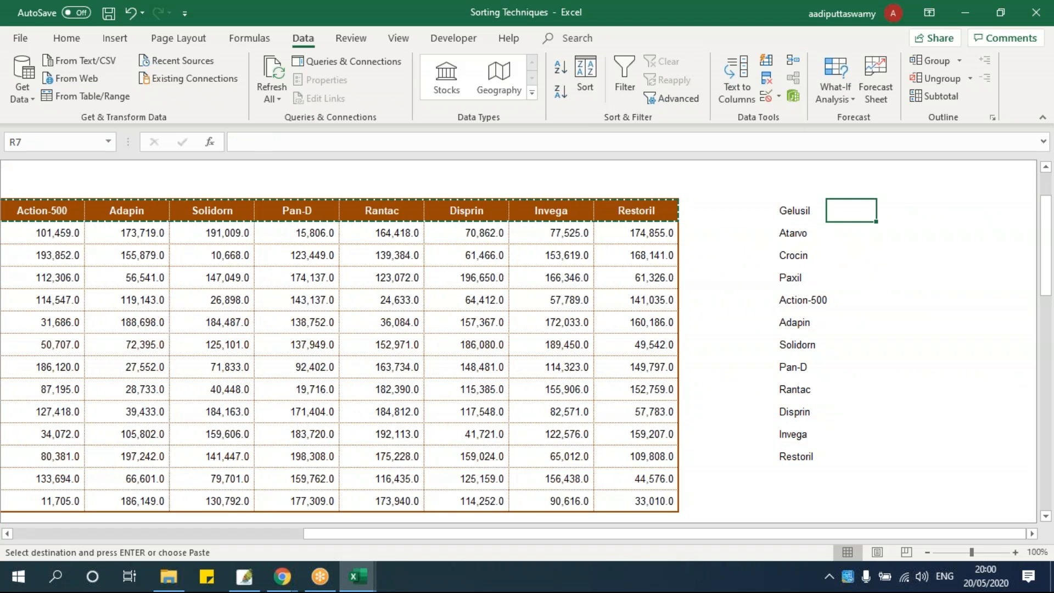
Paste the copied headers at R7 as Values with Transpose
key("ctrl+alt+v")
left_click(407, 405)
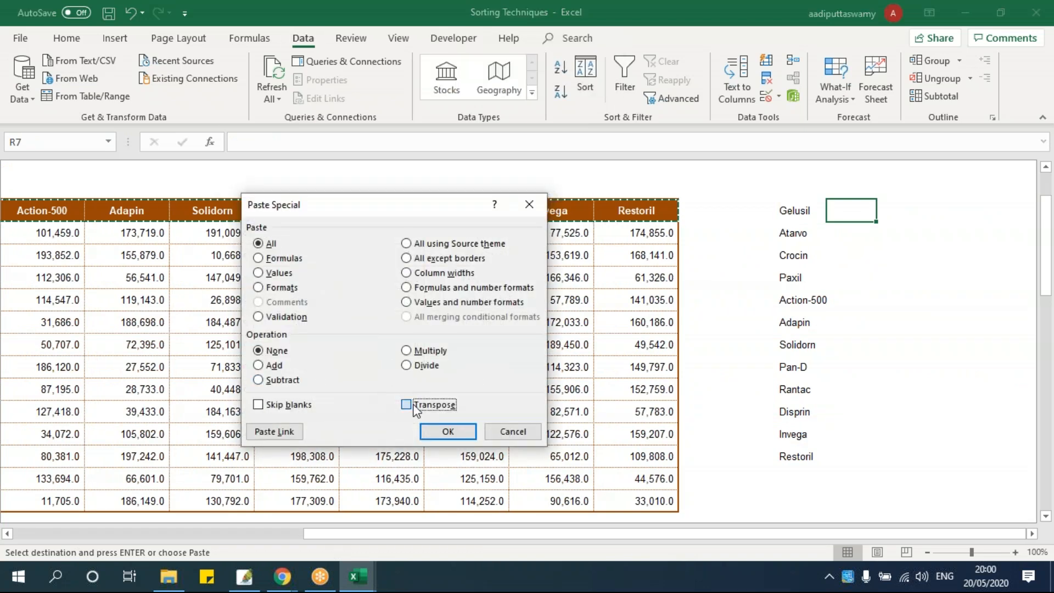
left_click(278, 273)
left_click(437, 432)
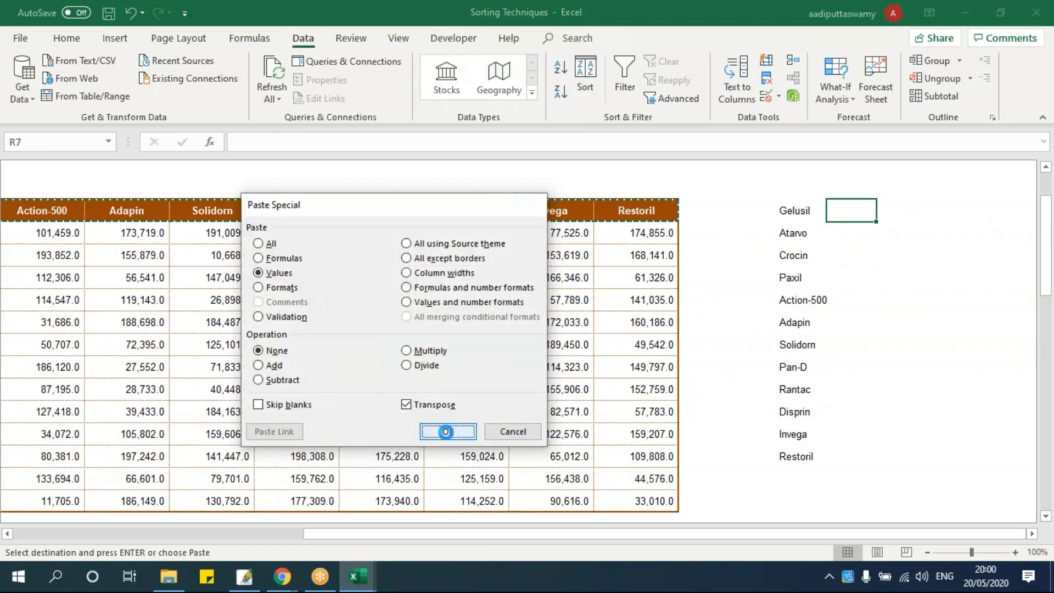
Compare the reference drug list in column Q with the pasted headers in column R, and return to the sorted table
left_click_drag(796, 214, 864, 462)
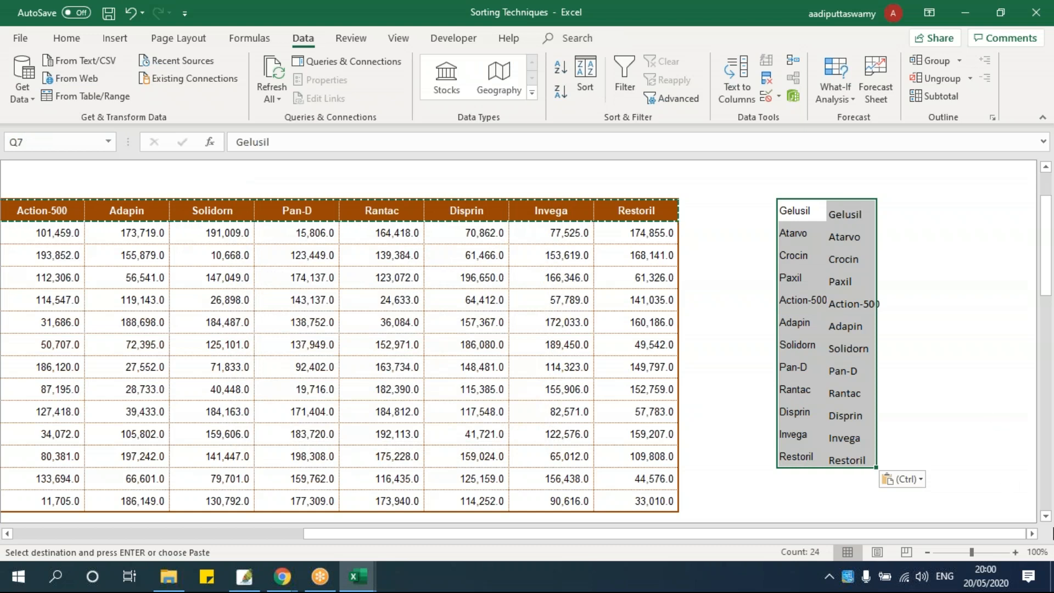
scroll(1039, 541, "right", 4)
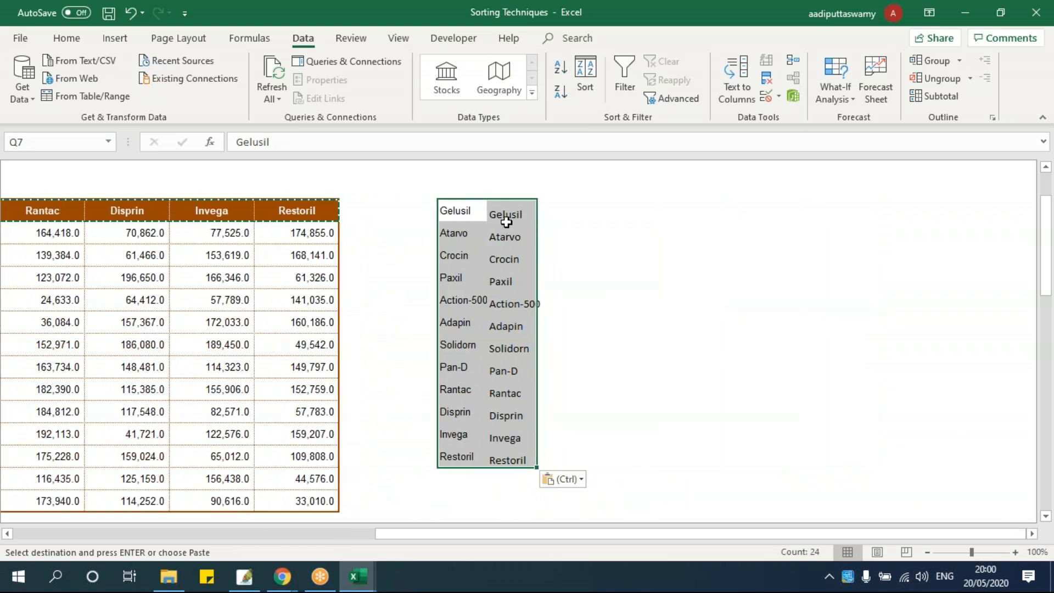
left_click_drag(506, 235, 520, 431)
left_click_drag(460, 211, 461, 462)
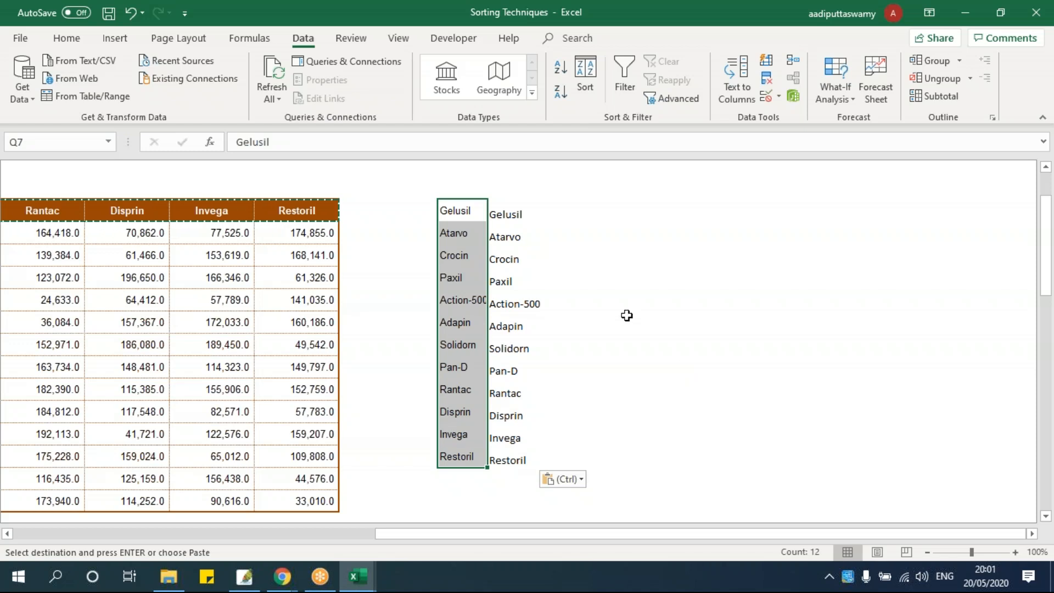
left_click_drag(468, 211, 458, 453)
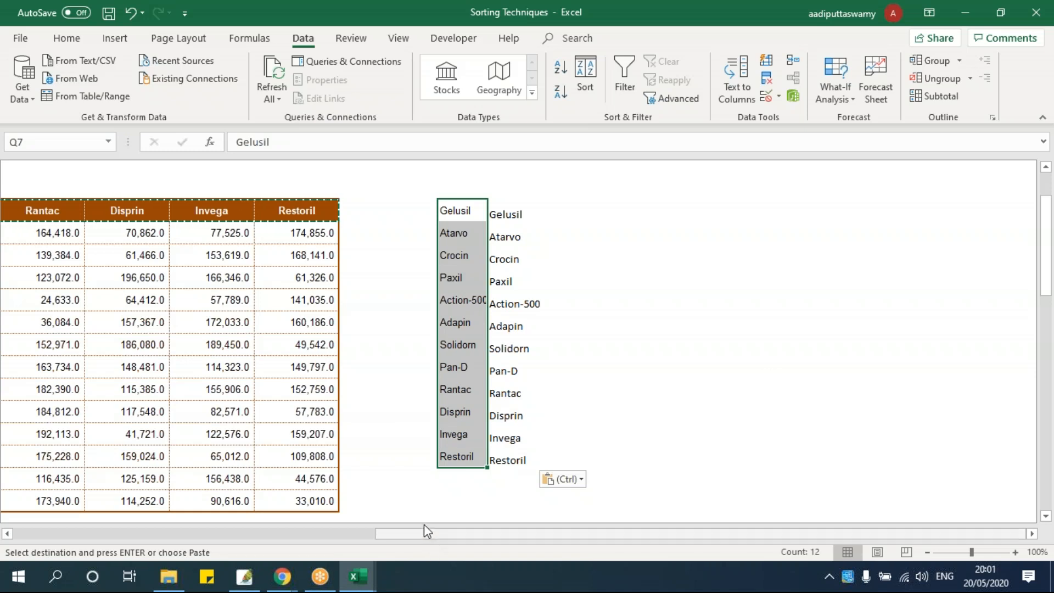
left_click_drag(421, 534, 33, 543)
left_click(216, 367)
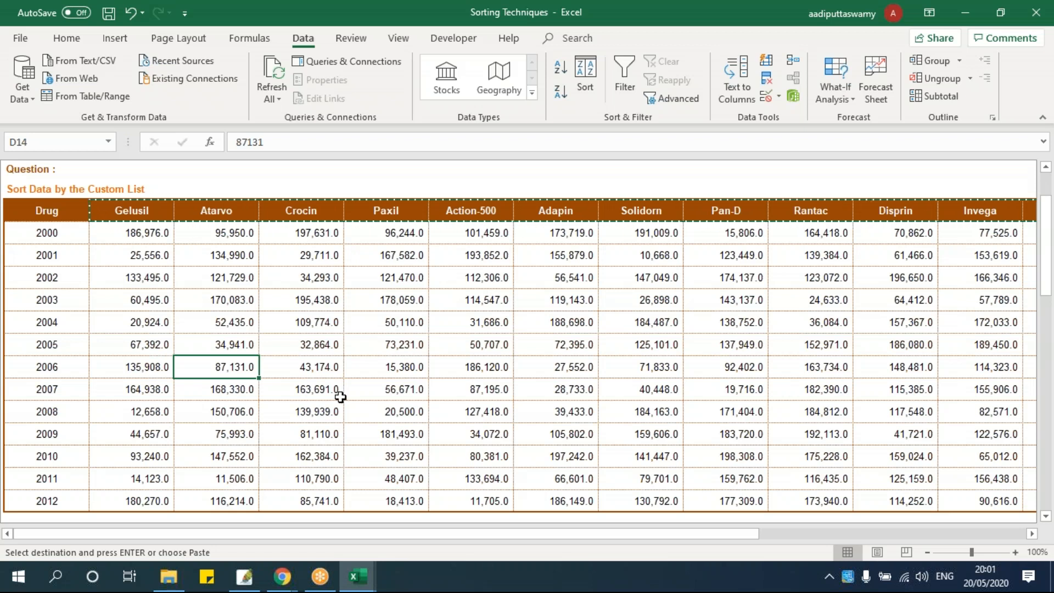
Switch to File Explorer and open the Advanced Sorting Techniques workbook
left_click(169, 577)
left_click(240, 105)
double_click(240, 104)
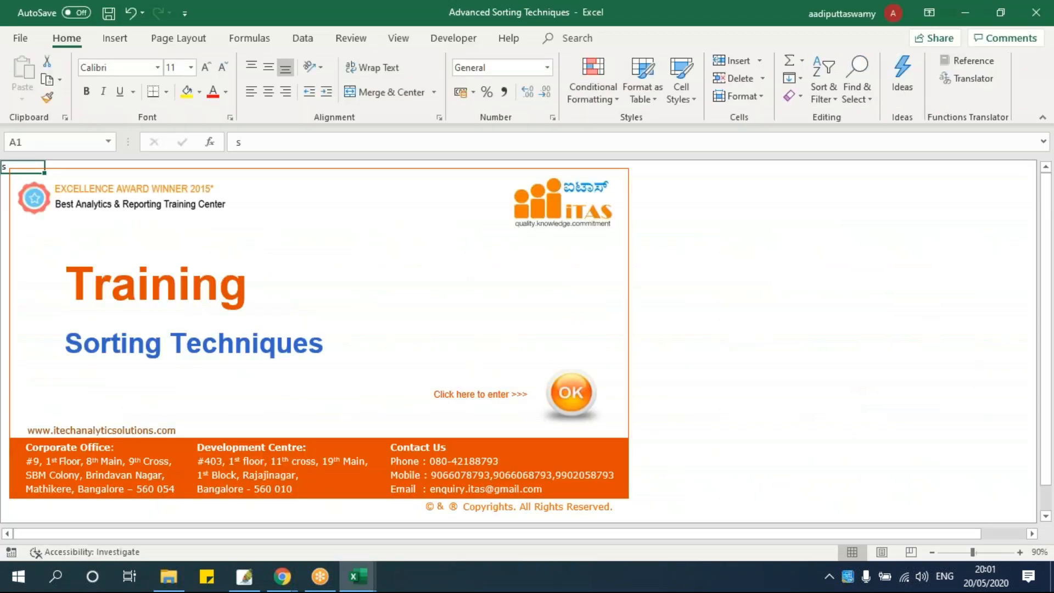
Open the Example 1 sheet from the workbook's cover page and look over its Region, Product and Customer Type table
left_click(571, 406)
left_click(309, 378)
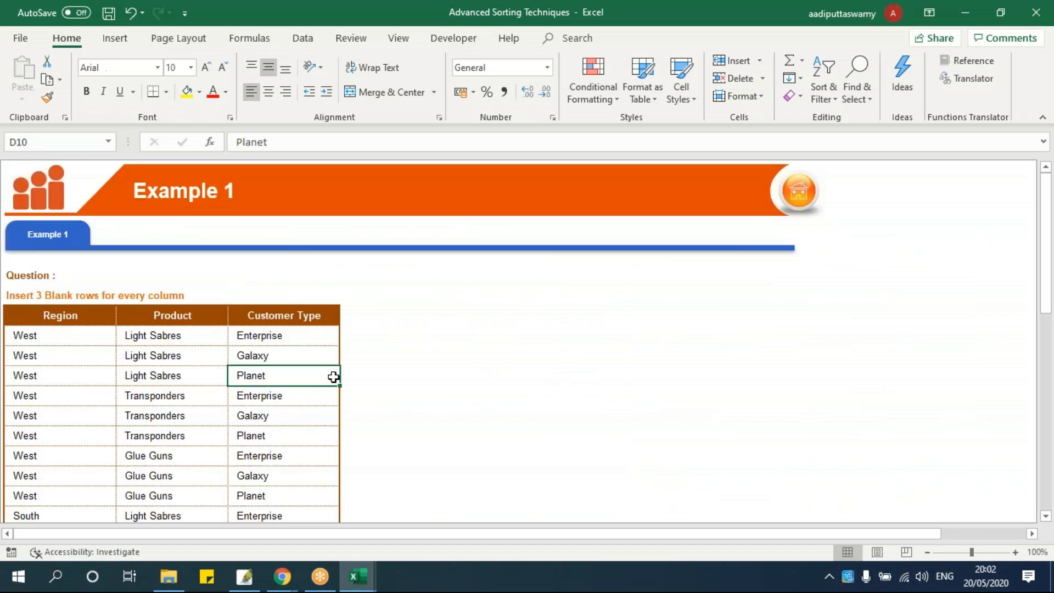
scroll(333, 377, "down", 11)
scroll(333, 377, "up", 11)
left_click(57, 361)
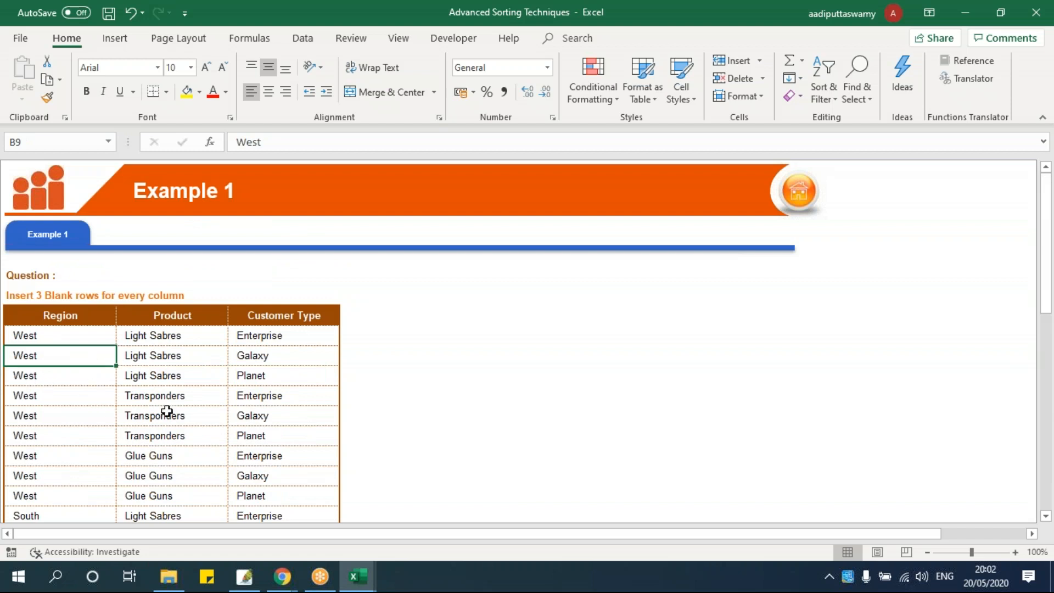
Show the row and column headings on the Example 1 sheet
left_click(399, 37)
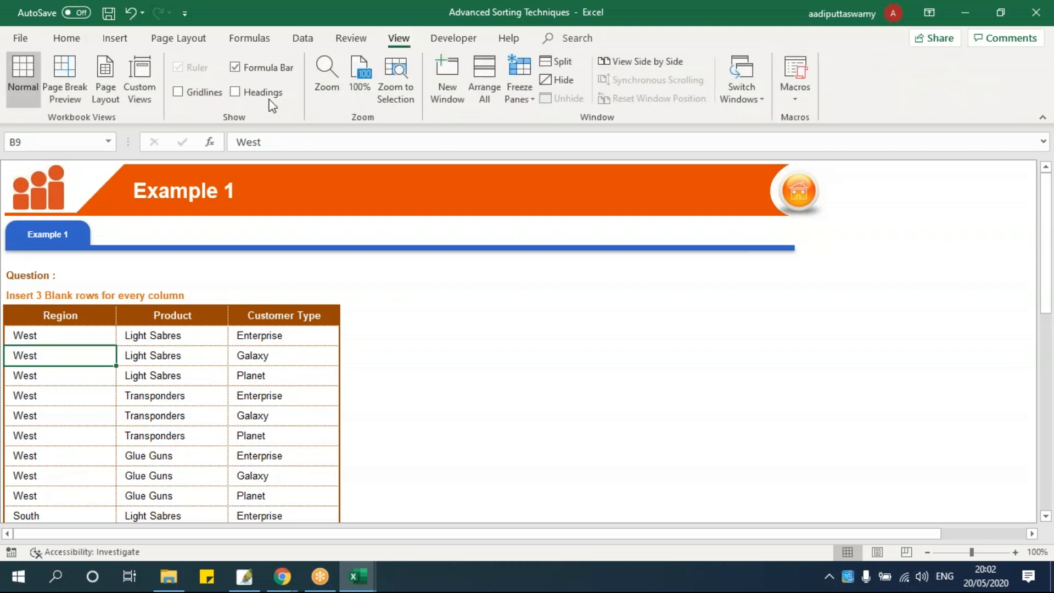
left_click(253, 95)
left_click(104, 395)
Insert two blank sheet rows at row 9, directly below the first record of the table
left_click(86, 372)
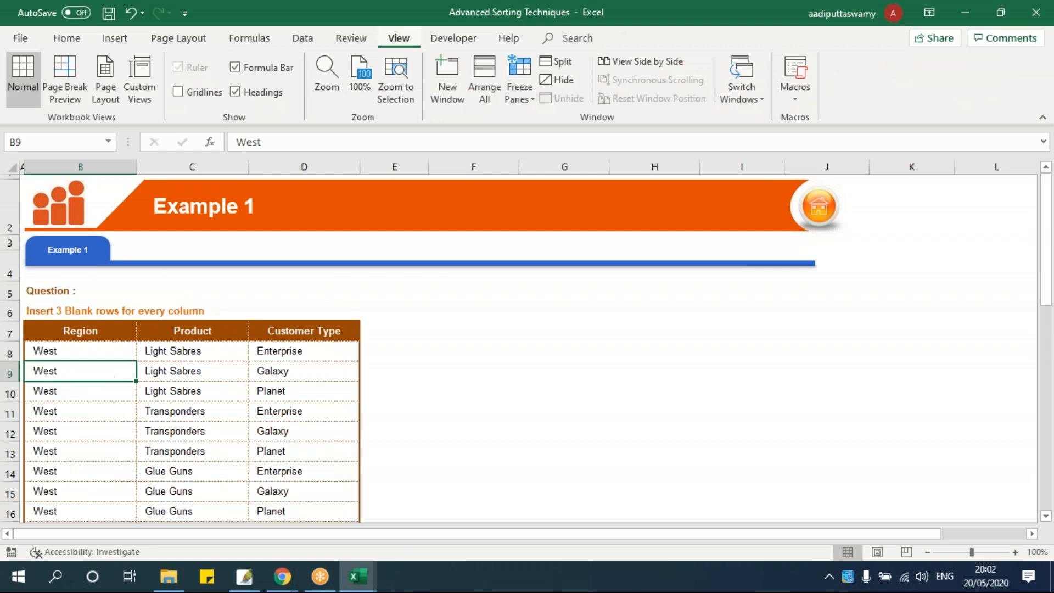
key("alt+i")
key("r")
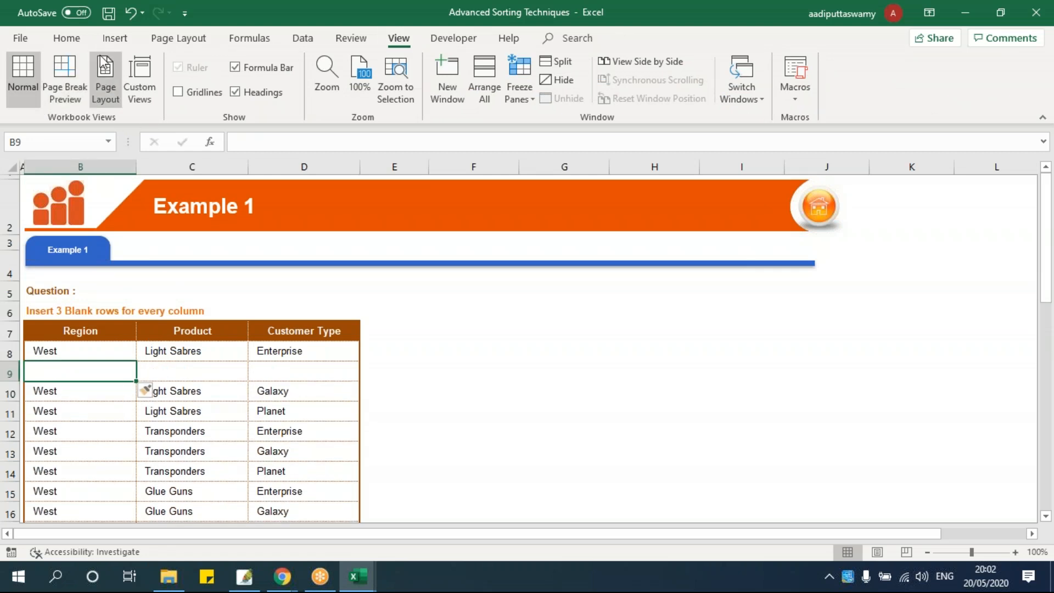
left_click(119, 39)
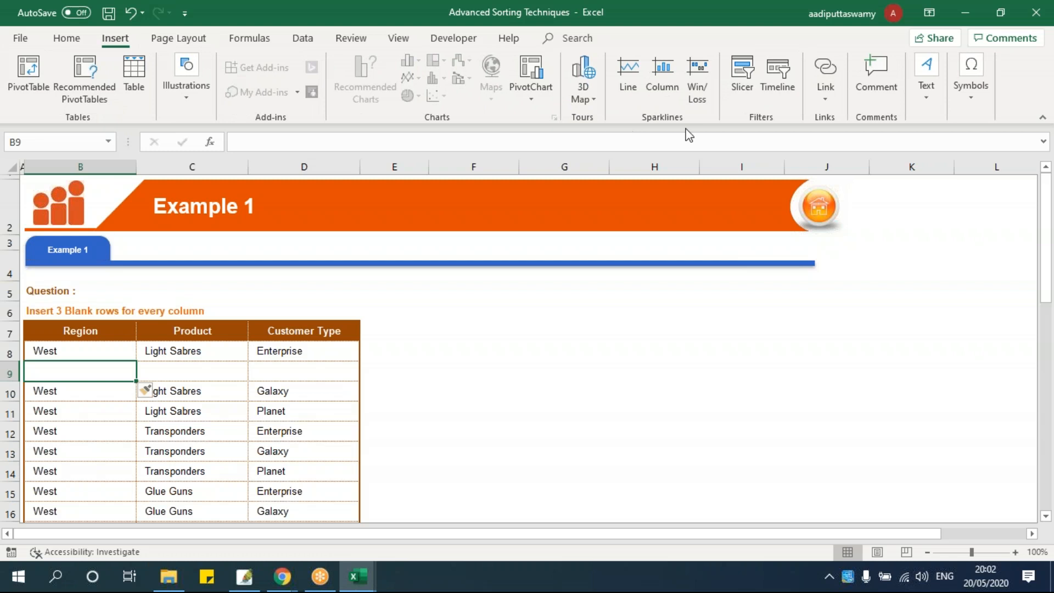
left_click(66, 38)
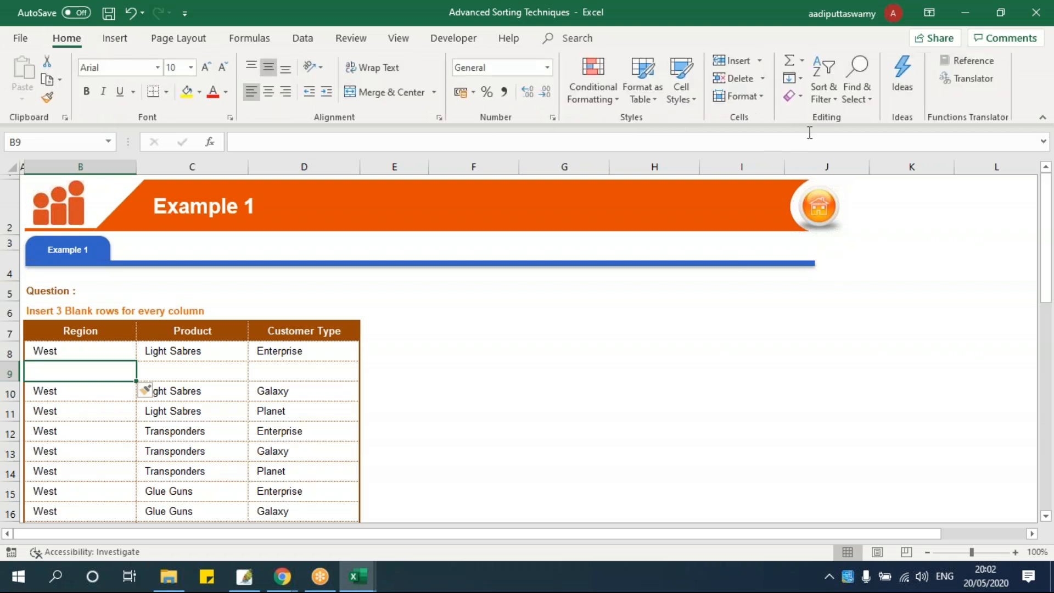
left_click(758, 61)
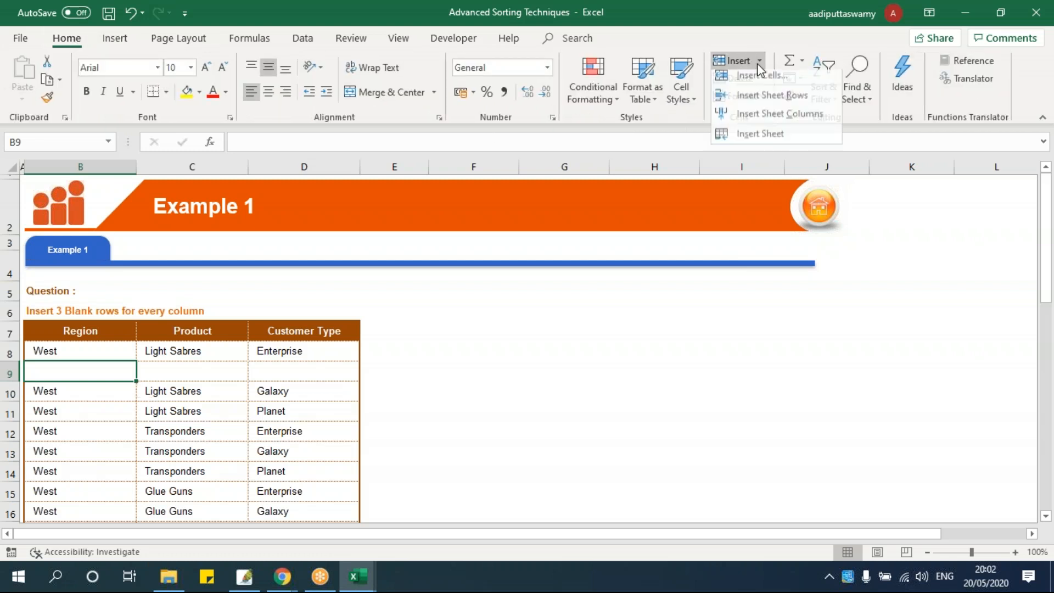
left_click(773, 100)
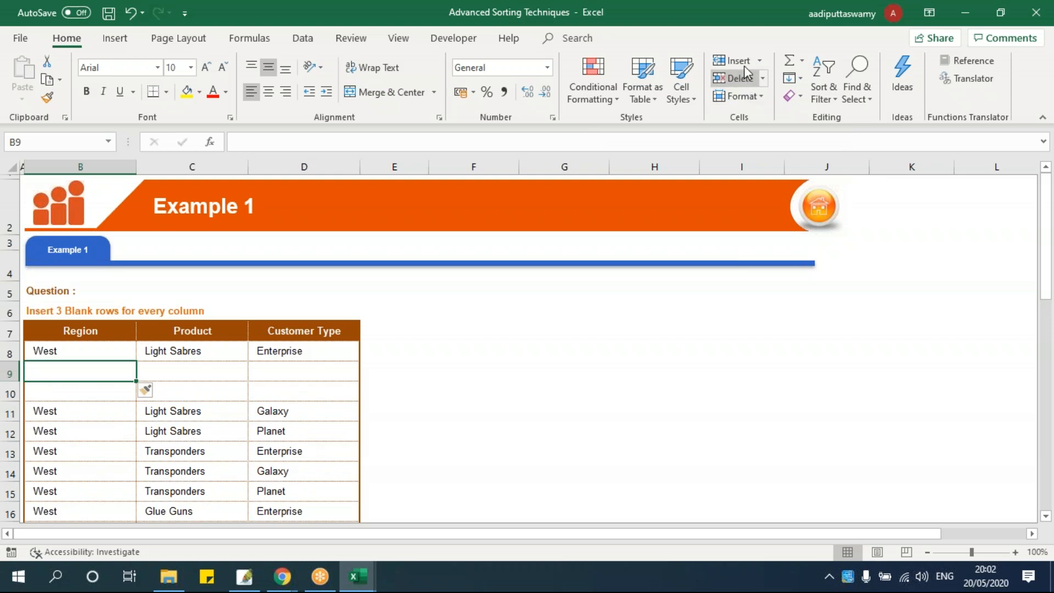
Delete the two blank table rows in B9:D10
left_click(384, 370)
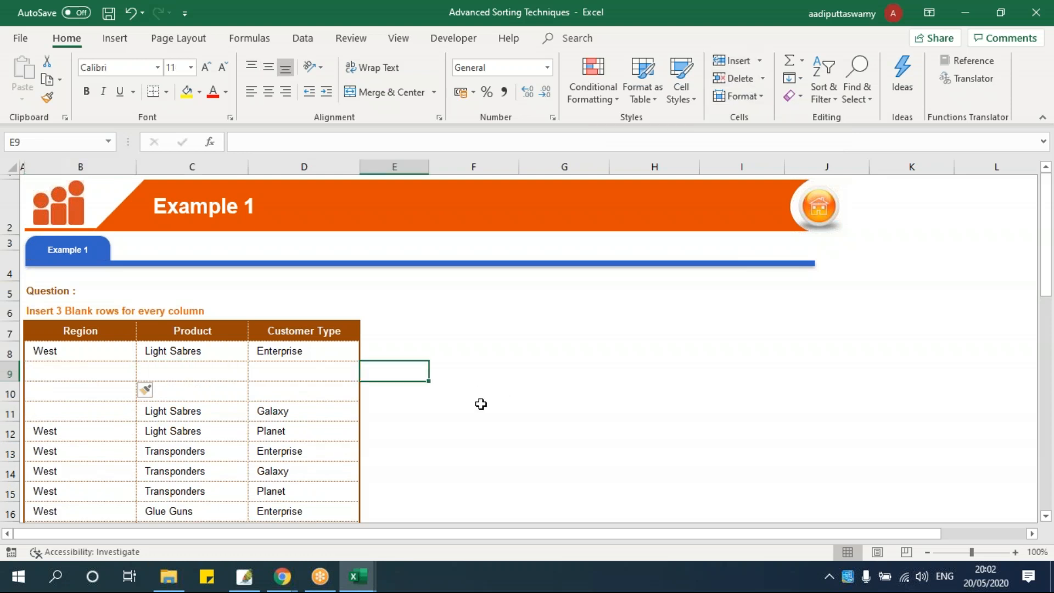
left_click_drag(71, 366, 291, 412)
key("ctrl+z")
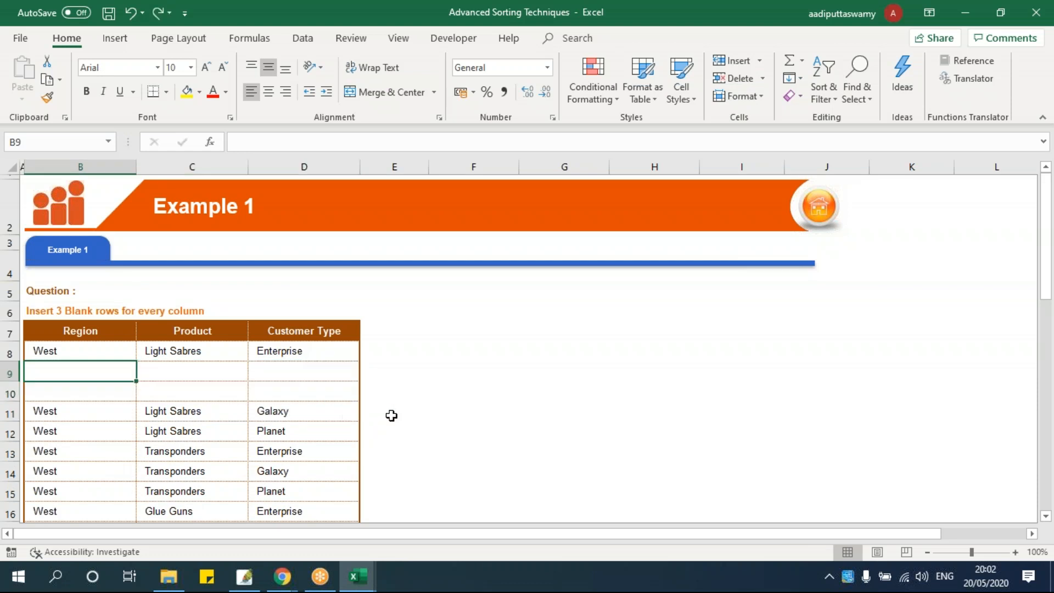
left_click(390, 416)
left_click_drag(86, 363, 328, 391)
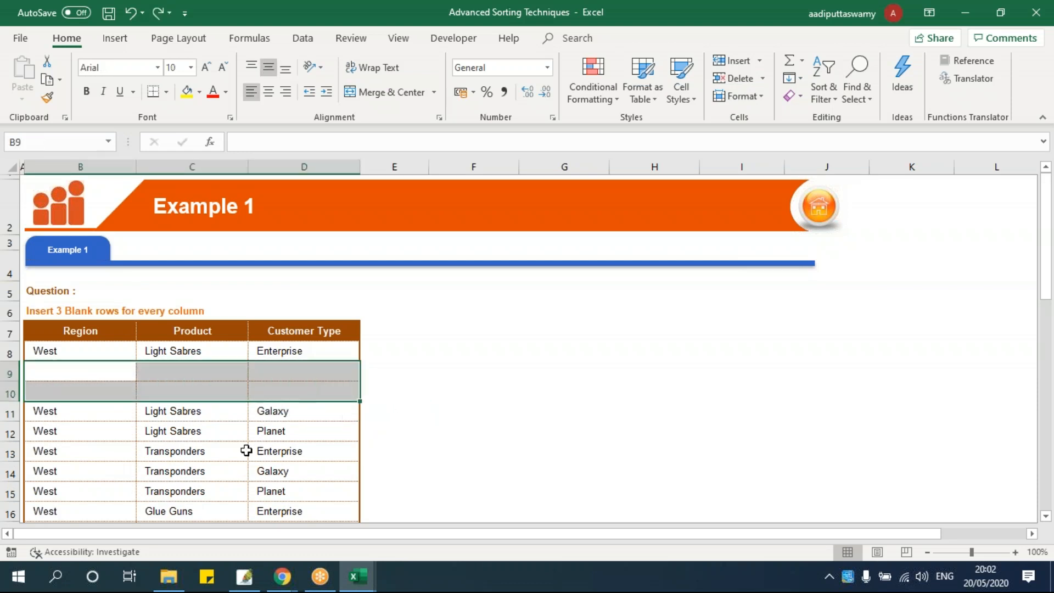
key("ctrl+minus")
left_click(362, 374)
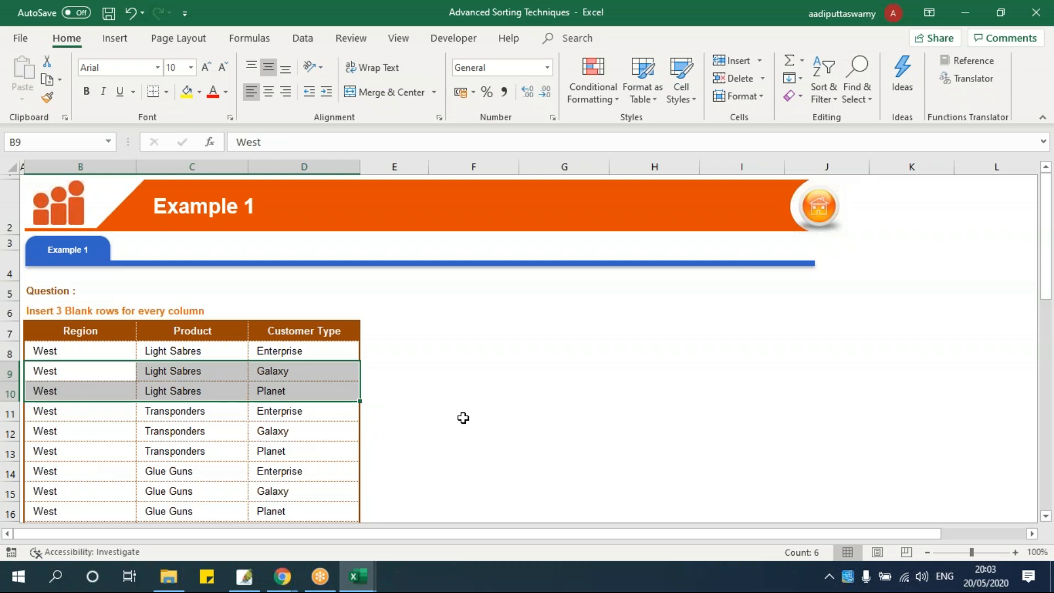
Enter 1 and 2 in E8 and E9 and fill the number series down beside the whole table to E43
key("Up")
key("Right")
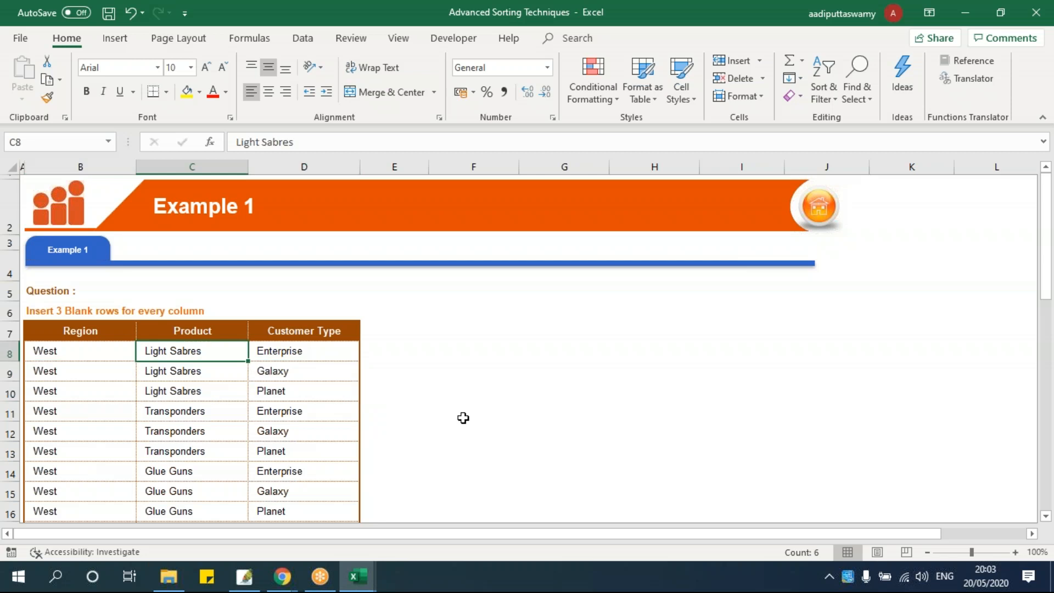
key("Right")
key("Right")
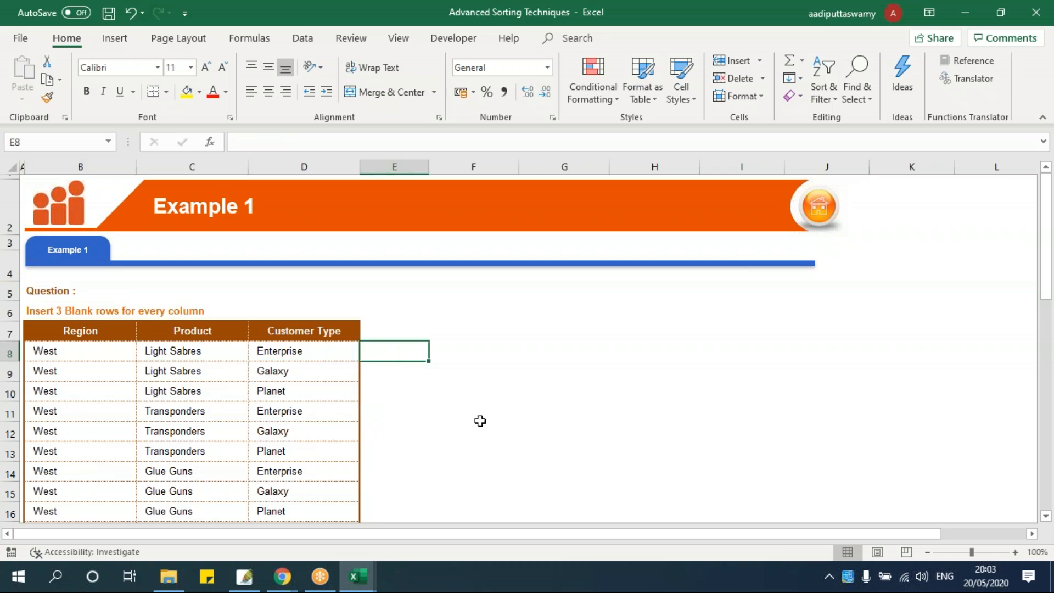
type("1")
key("Return")
type("2")
key("Return")
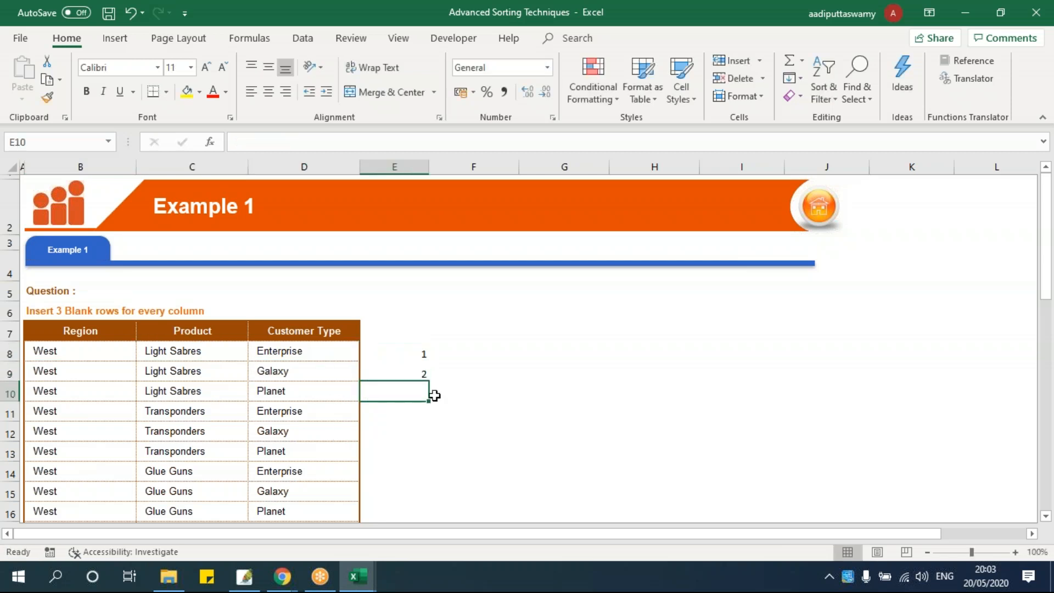
left_click_drag(416, 349, 416, 373)
double_click(428, 372)
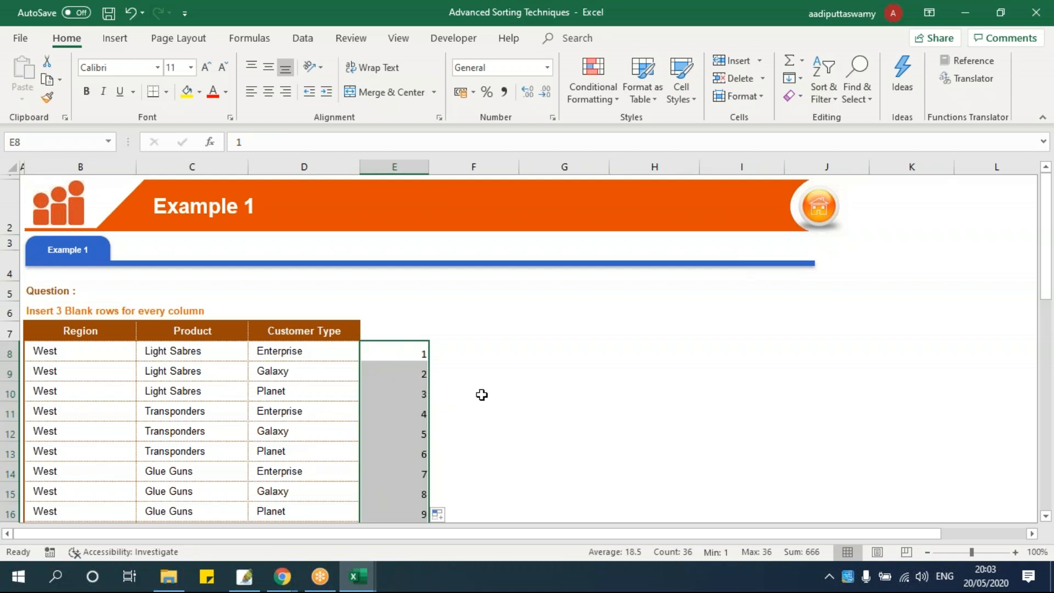
Copy the helper numbers in E8:E43 and paste them directly below, starting at E44
scroll(481, 394, "down", 1)
scroll(481, 395, "down", 10)
scroll(482, 396, "up", 3)
scroll(482, 395, "up", 7)
scroll(482, 396, "down", 10)
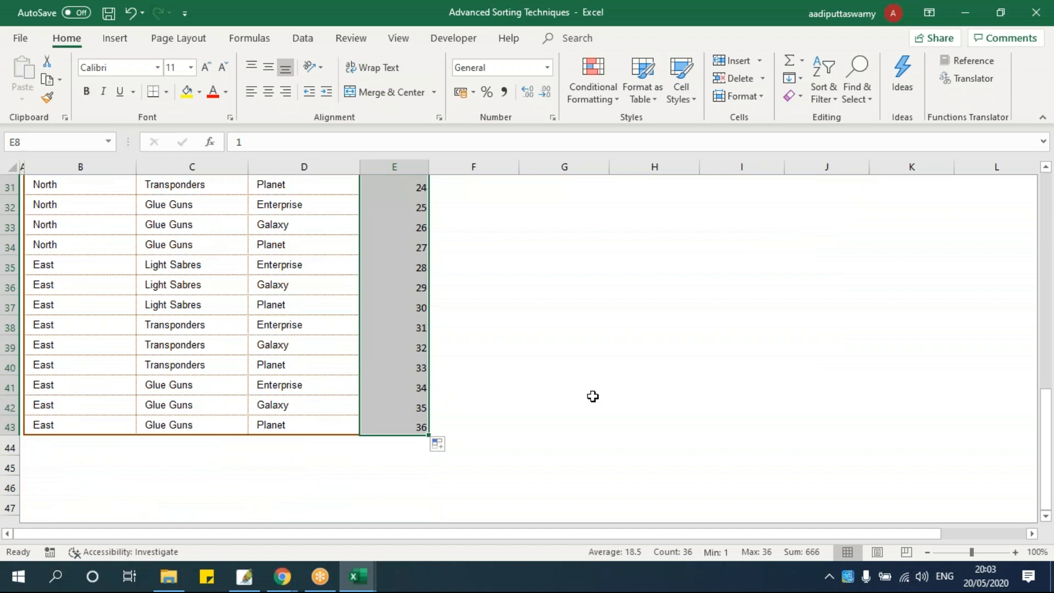
key("ctrl+c")
scroll(431, 410, "up", 10)
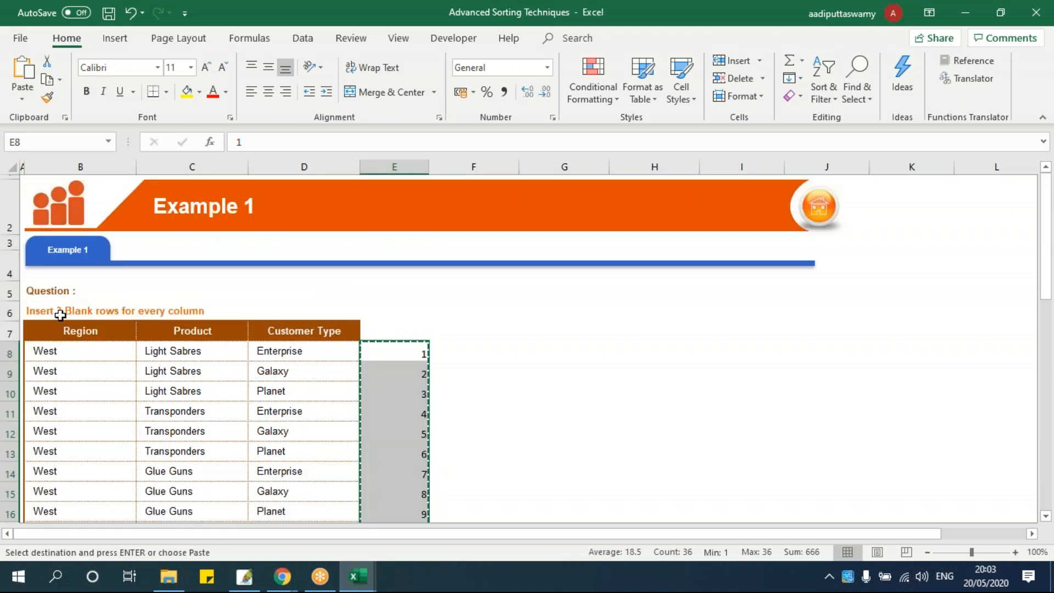
scroll(480, 419, "down", 8)
scroll(479, 419, "down", 6)
scroll(478, 422, "up", 1)
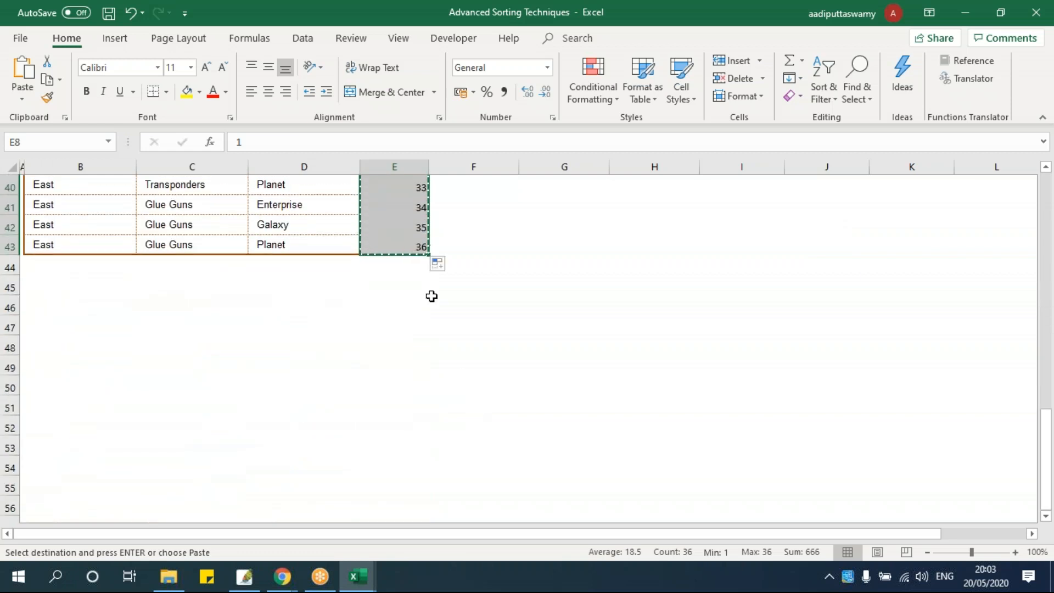
left_click(423, 268)
key("ctrl+v")
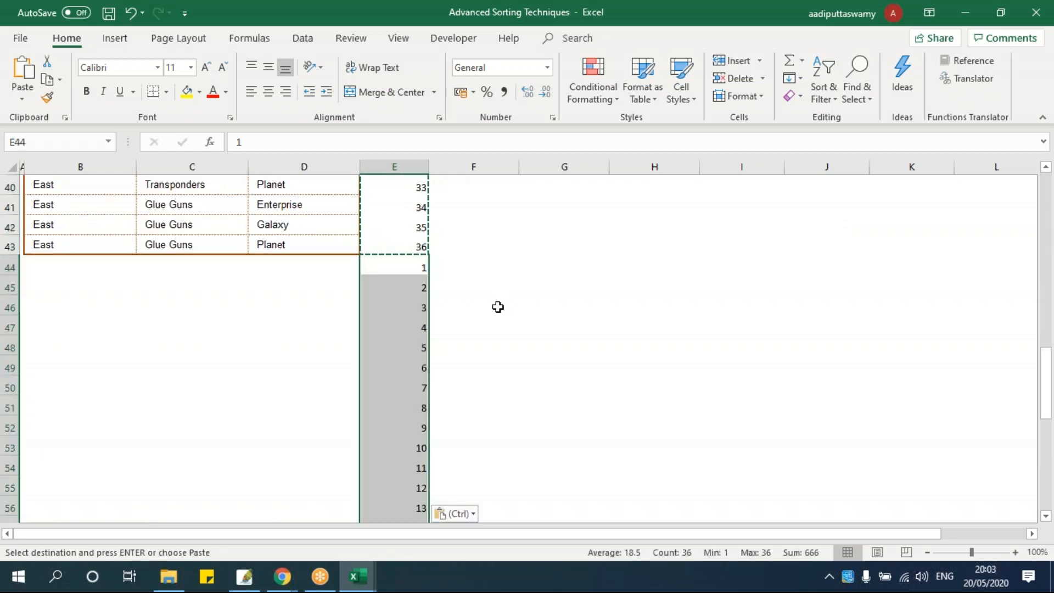
Paste the same helper numbers two more times in column E, at E80 and at E116
scroll(497, 304, "down", 12)
left_click(410, 264)
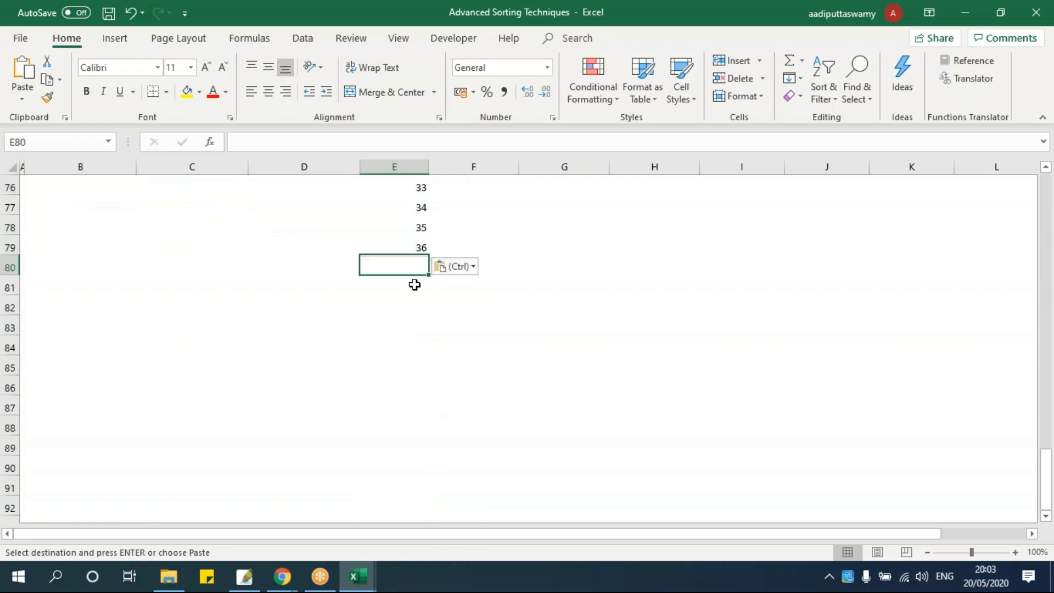
key("ctrl+v")
scroll(454, 417, "down", 12)
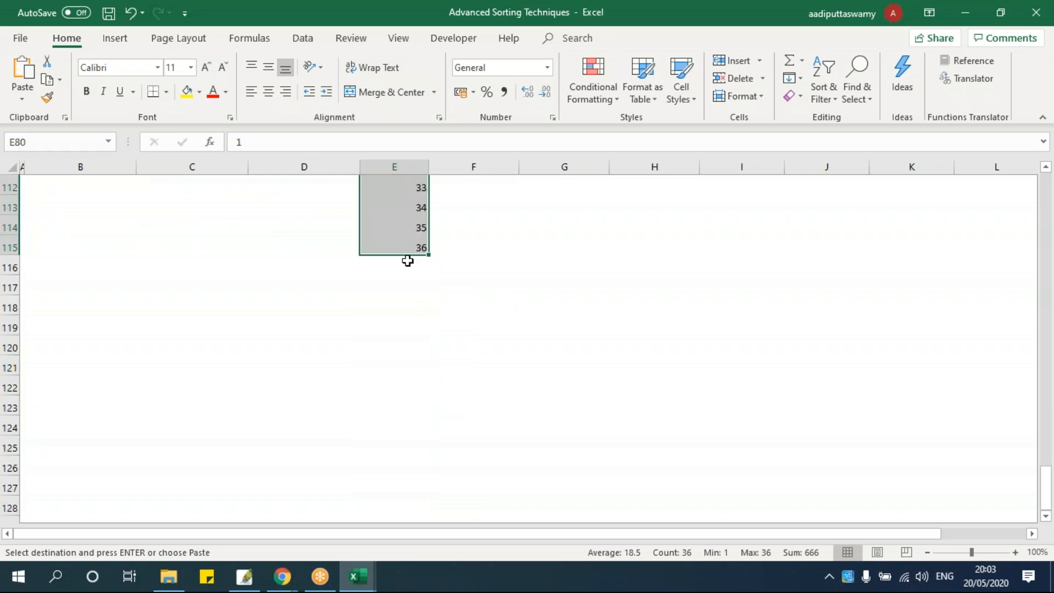
left_click(407, 264)
key("ctrl+v")
scroll(536, 433, "down", 11)
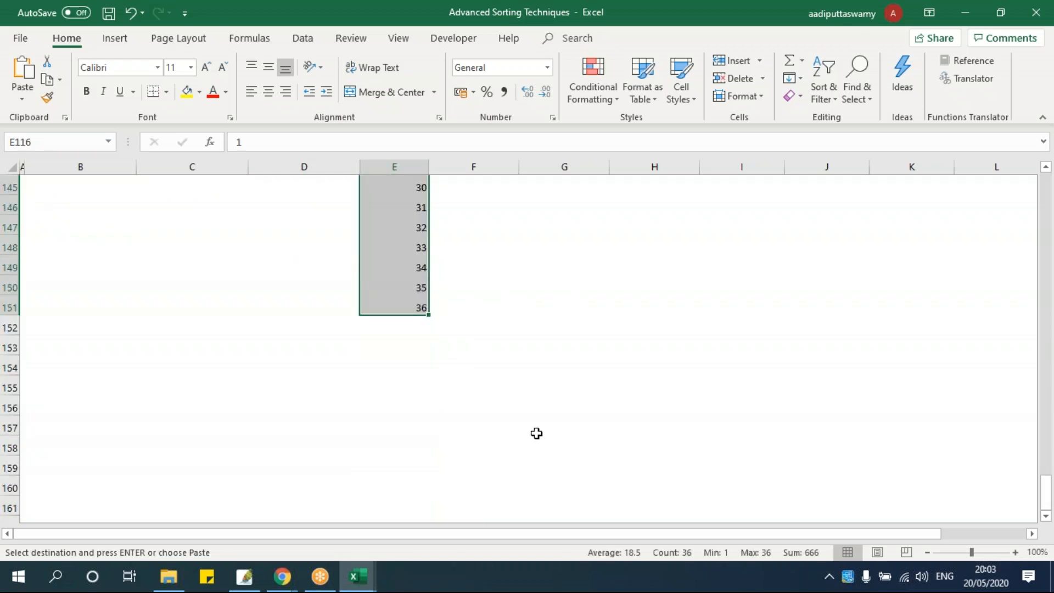
Select the table with its helper numbers, B7:E151, and sort it by column E from Smallest to Largest, treating row 7 as headers
left_click(413, 308)
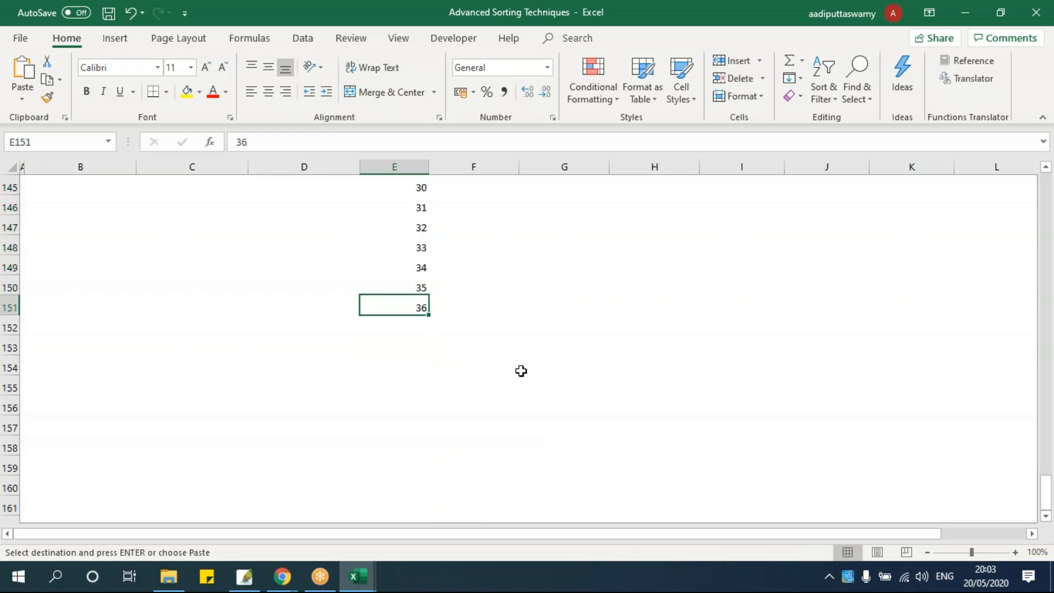
key("ctrl+shift+Up")
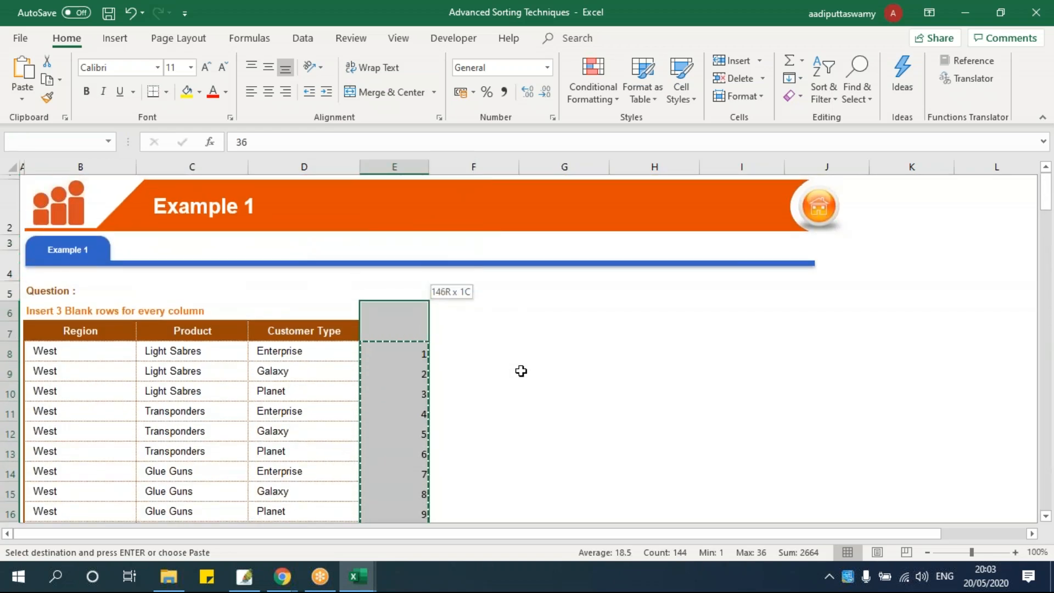
key("shift+Down")
key("shift+Left")
key("shift+Left")
key("shift+Left")
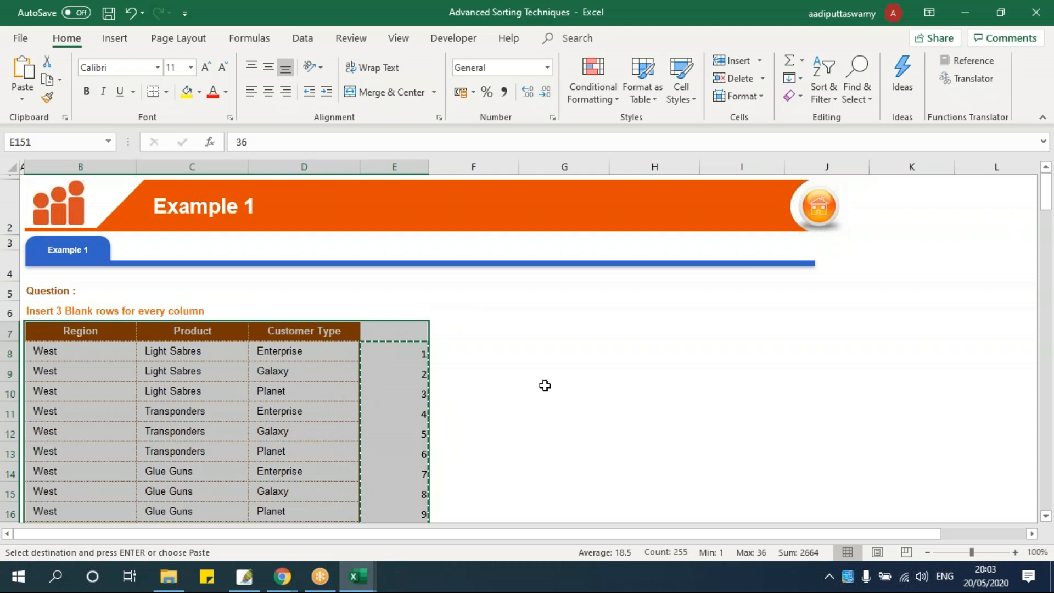
scroll(516, 388, "down", 15)
scroll(516, 389, "up", 15)
left_click(302, 39)
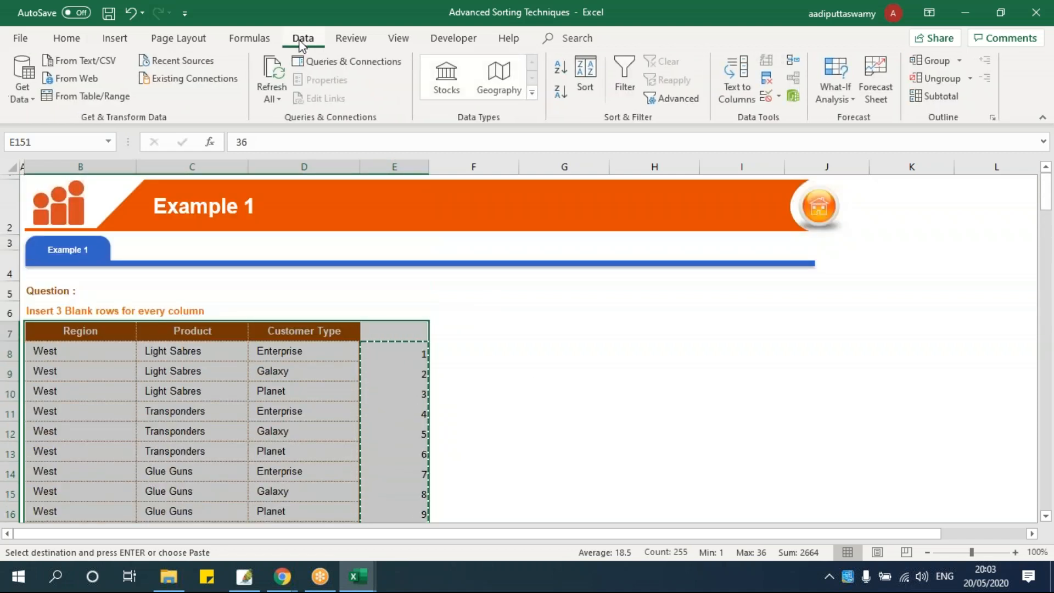
left_click(586, 78)
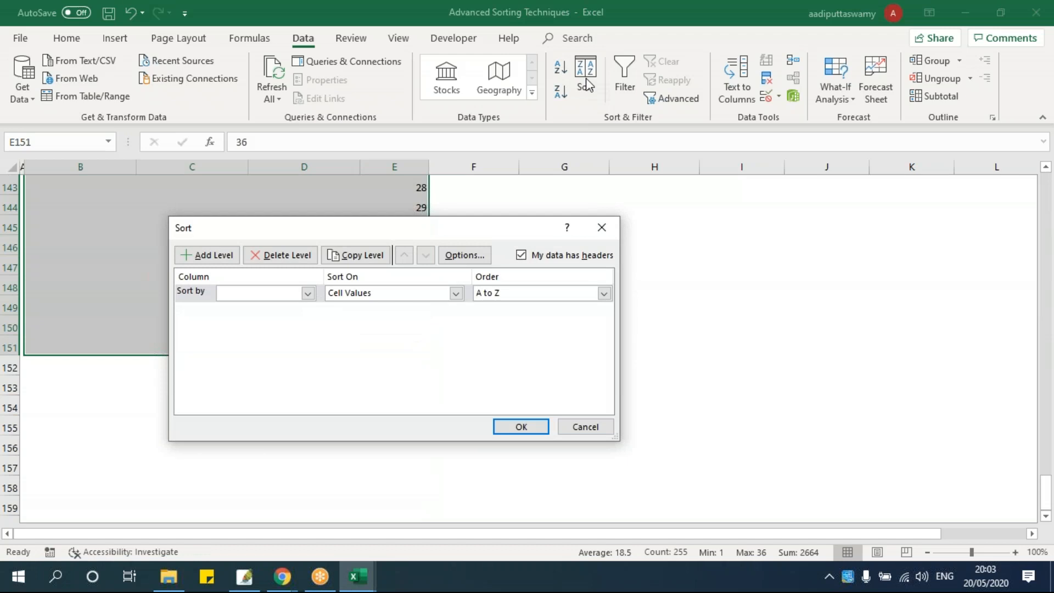
left_click(306, 294)
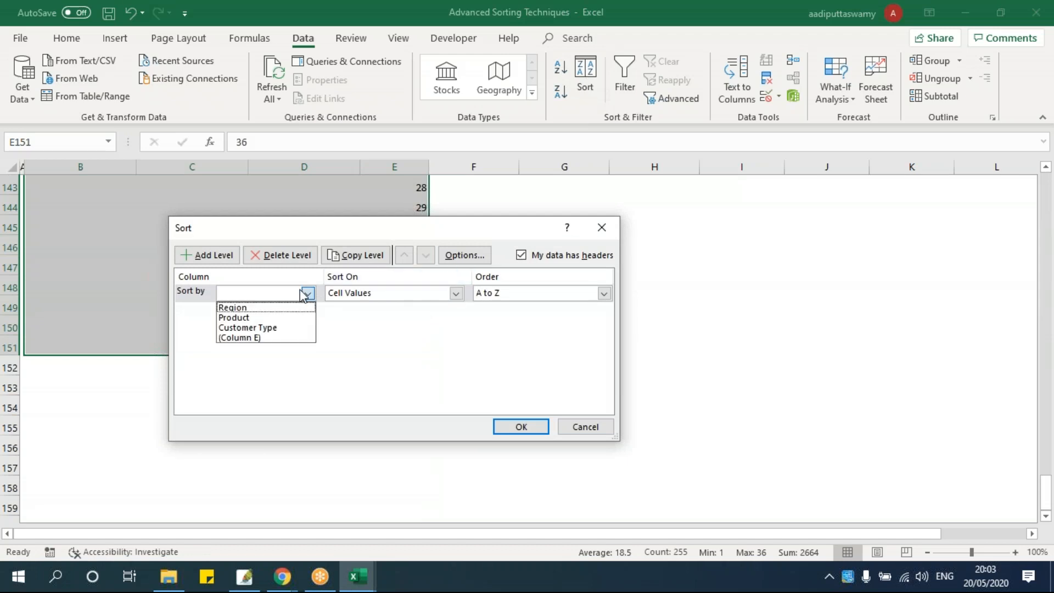
left_click(291, 338)
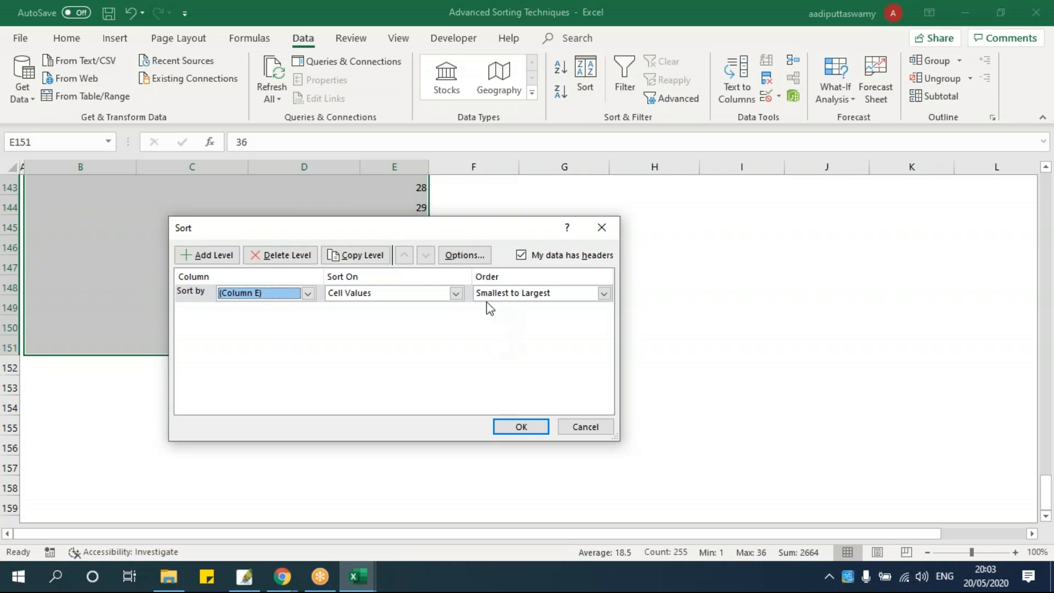
left_click(533, 428)
scroll(547, 404, "up", 20)
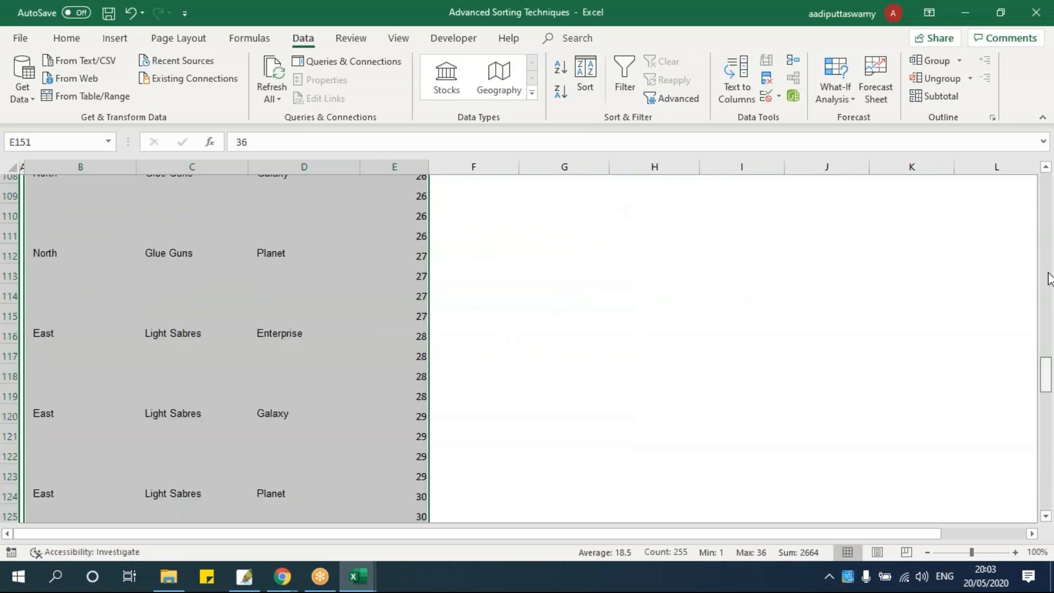
Inspect the three blank rows below the first record and their helper numbers, and undo the sort by column E
left_click_drag(76, 371, 399, 415)
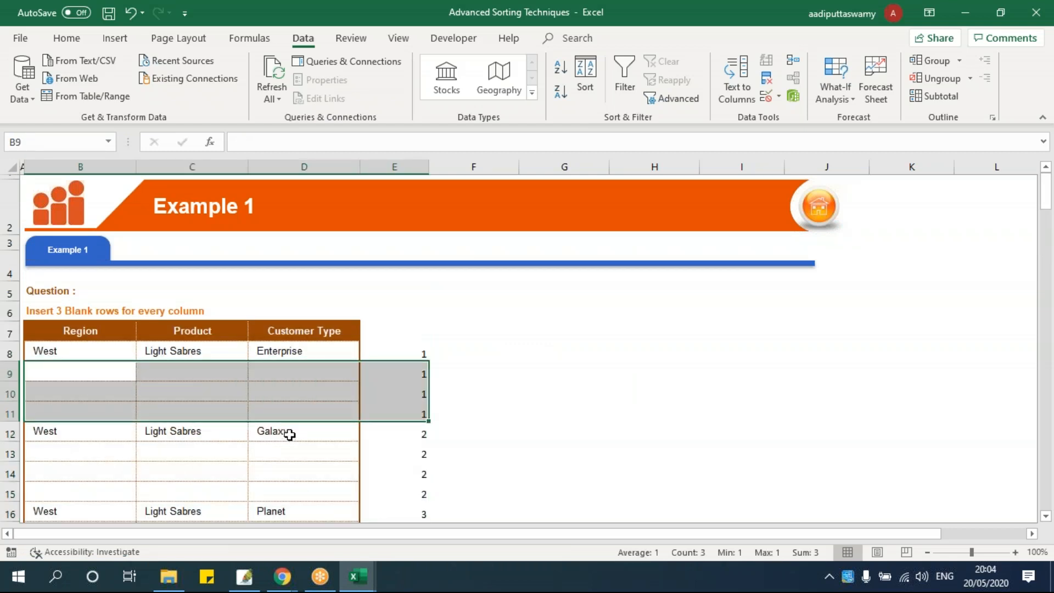
left_click(476, 398)
left_click_drag(400, 373, 401, 416)
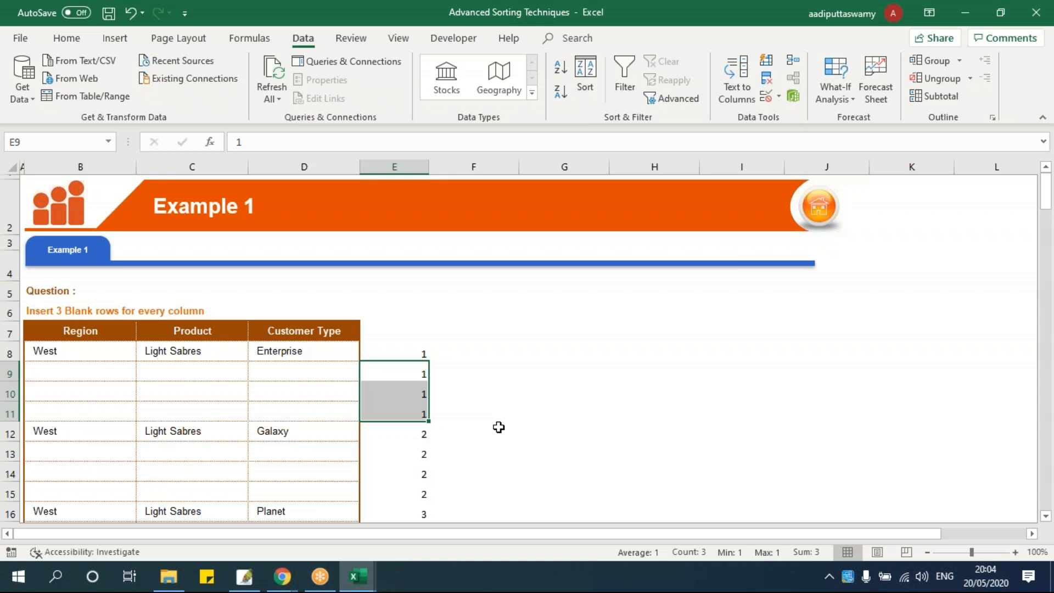
key("ctrl+z")
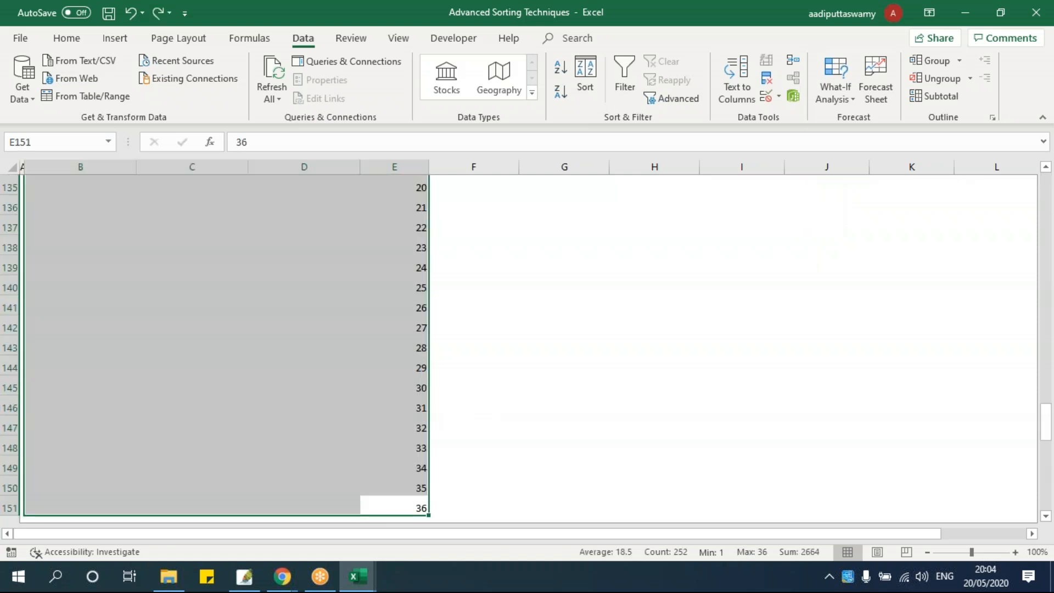
Examine how the repeated helper numbers in column E relate to the empty row 116 and the records in rows 8 to 11
scroll(441, 430, "up", 8)
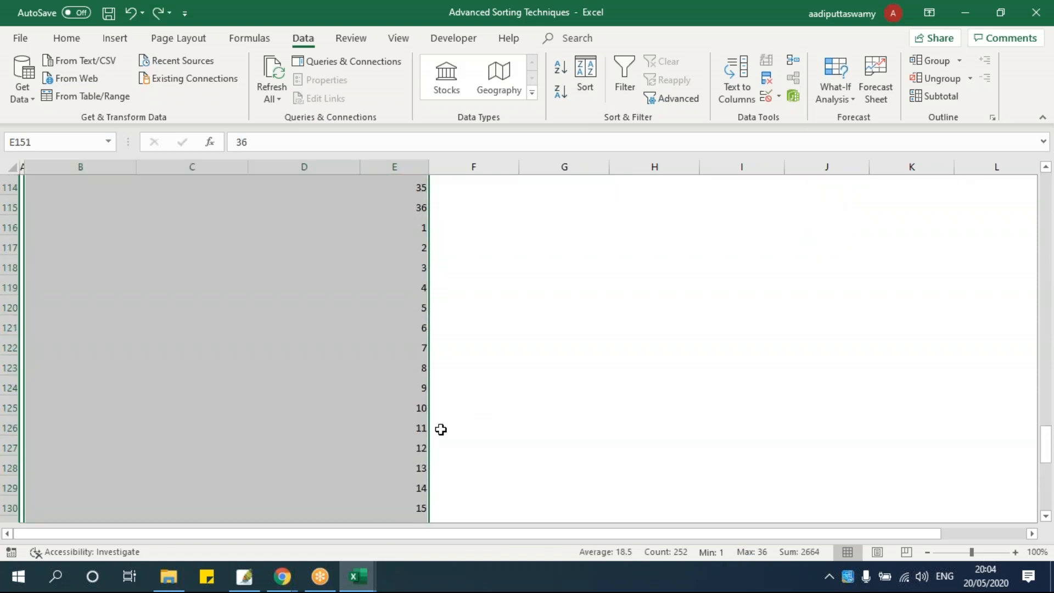
left_click_drag(423, 287, 61, 288)
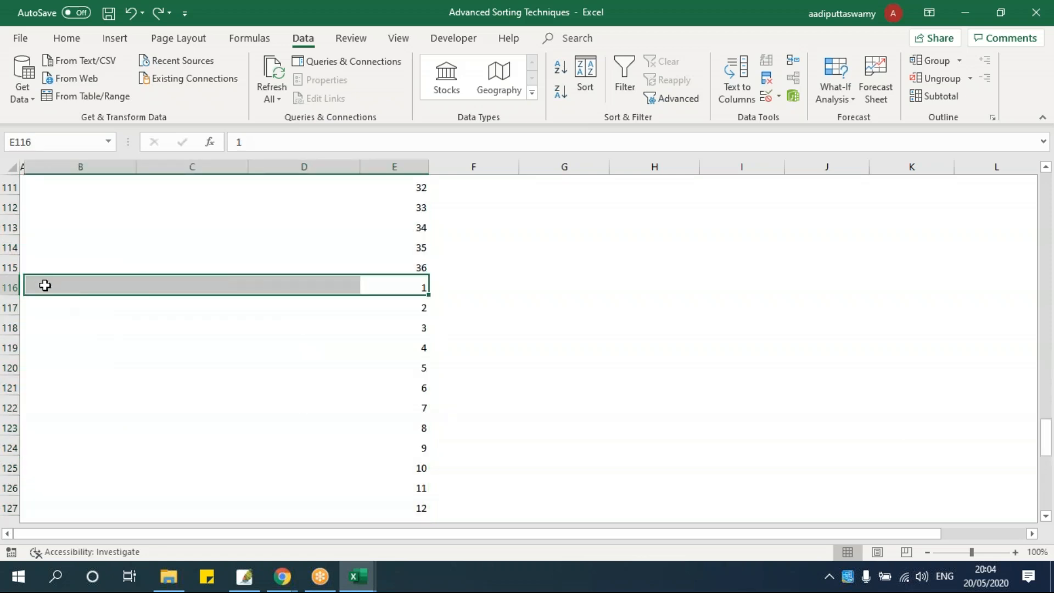
left_click_drag(1046, 448, 1046, 202)
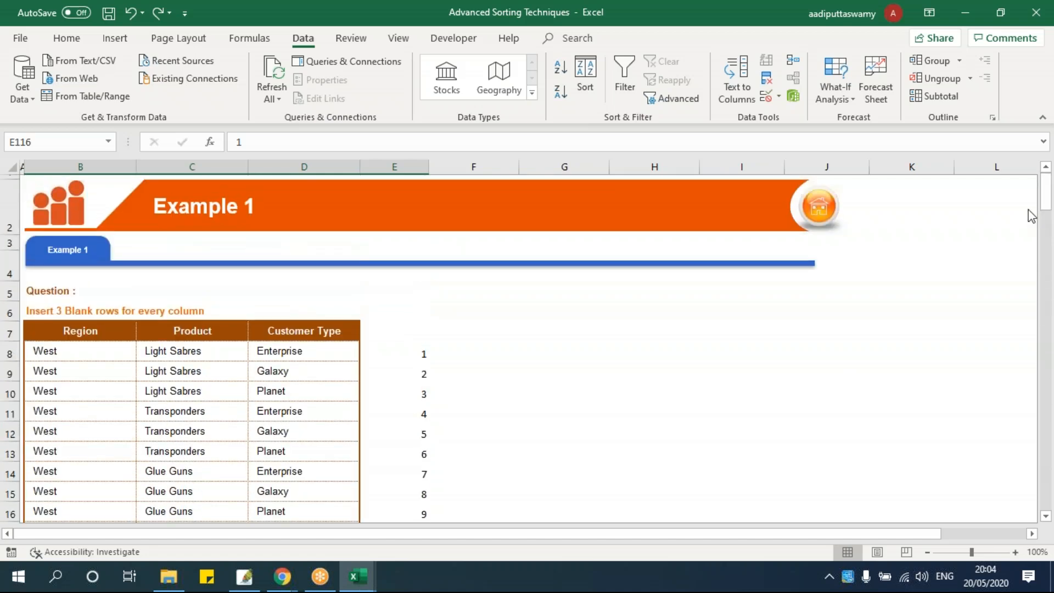
left_click(421, 353)
left_click(420, 373)
left_click(420, 393)
left_click(420, 414)
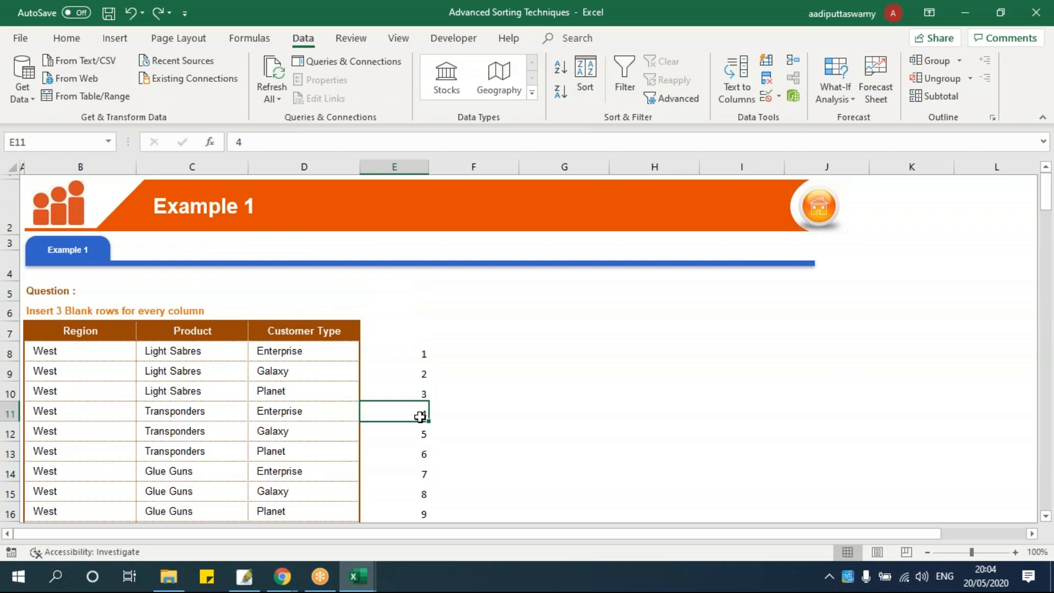
left_click_drag(64, 371, 421, 378)
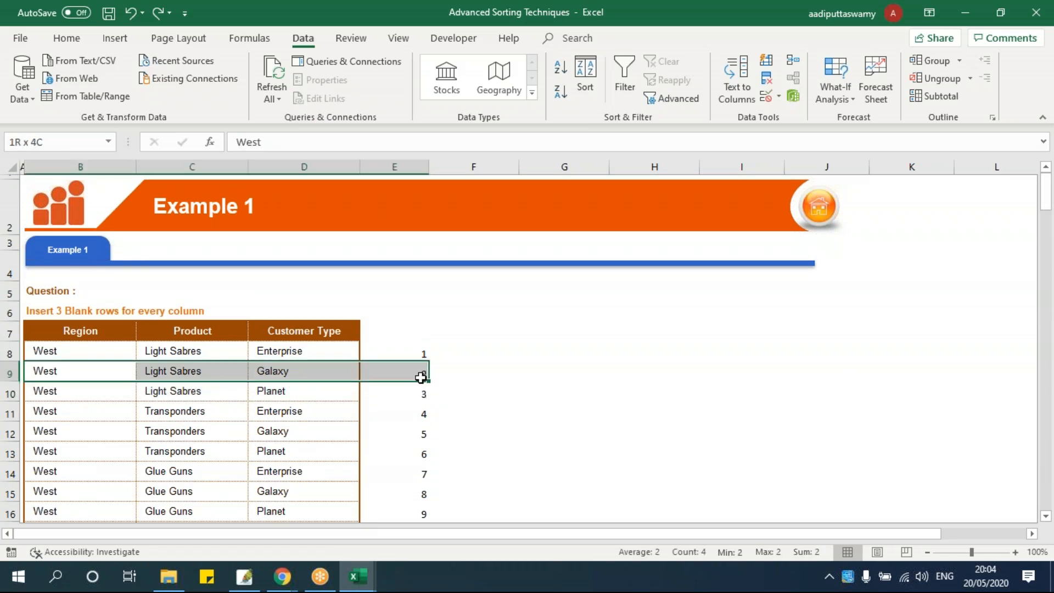
Reselect B7:E151 and sort the records by Column E on cell values, Smallest to Largest, with row 7 kept as headers
left_click(395, 349)
key("Up")
key("Down")
key("Up")
key("shift+Down")
key("ctrl+shift+Down")
key("shift+Left")
key("shift+Left")
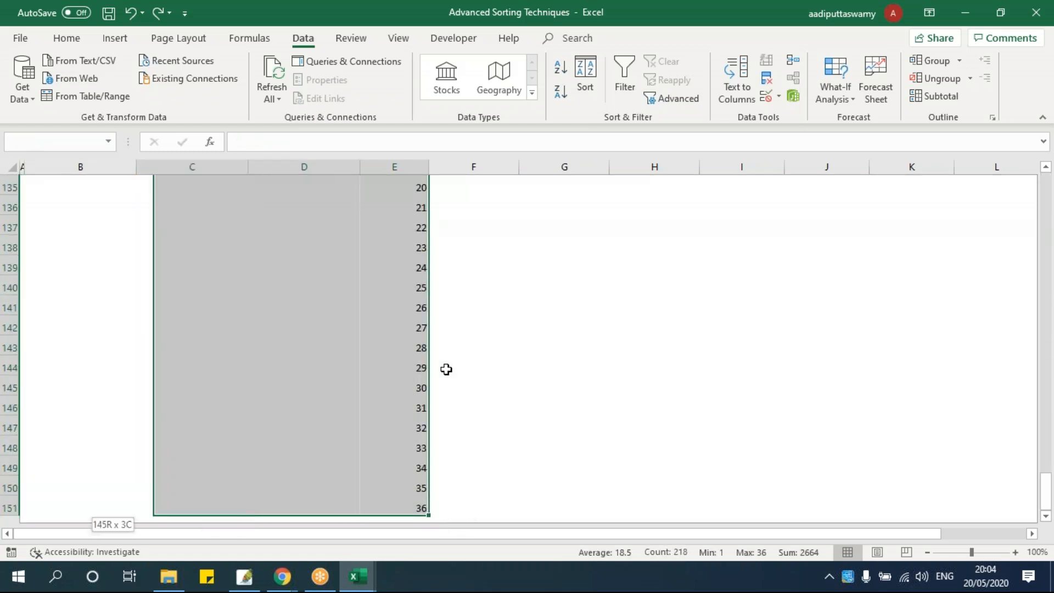
key("shift+Left")
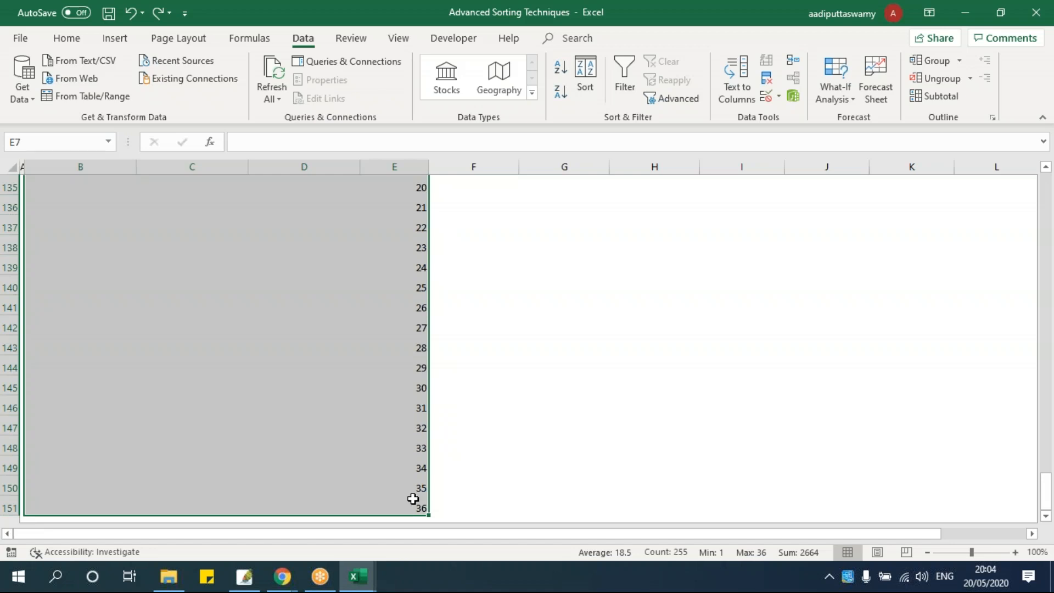
left_click(592, 88)
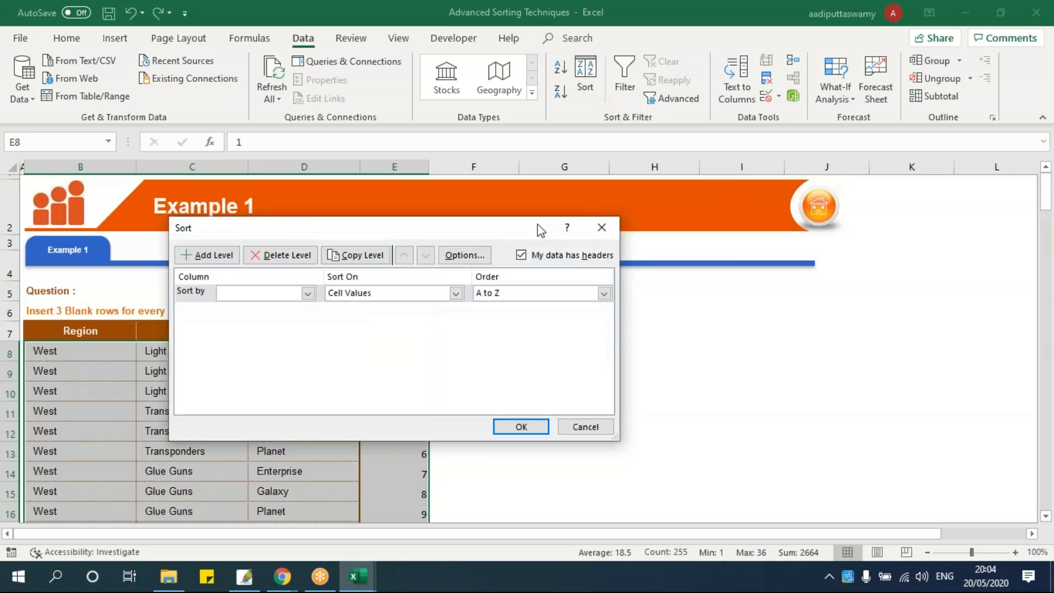
left_click(274, 295)
left_click(278, 339)
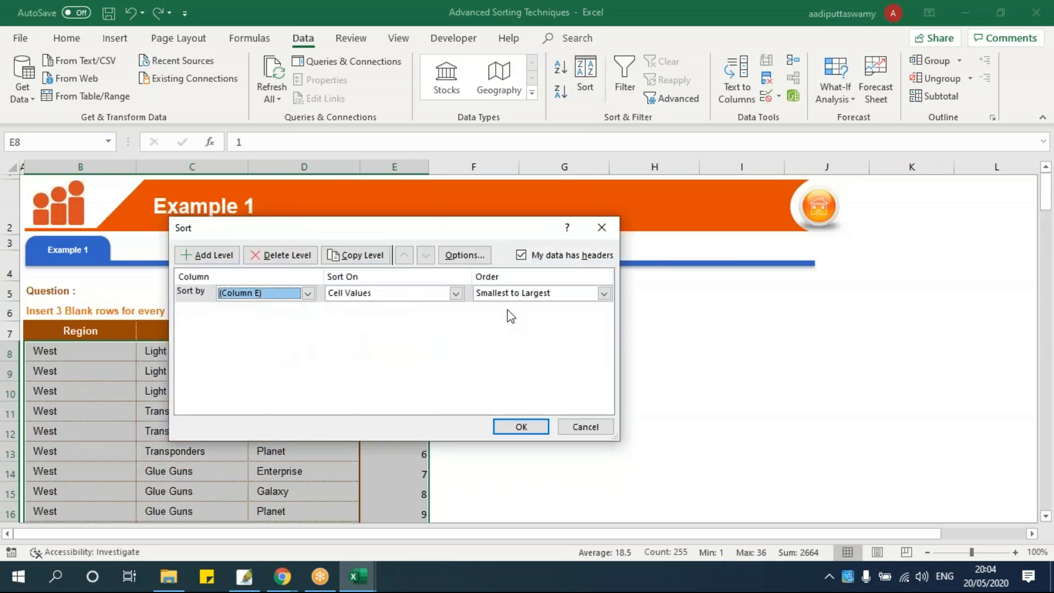
left_click(522, 427)
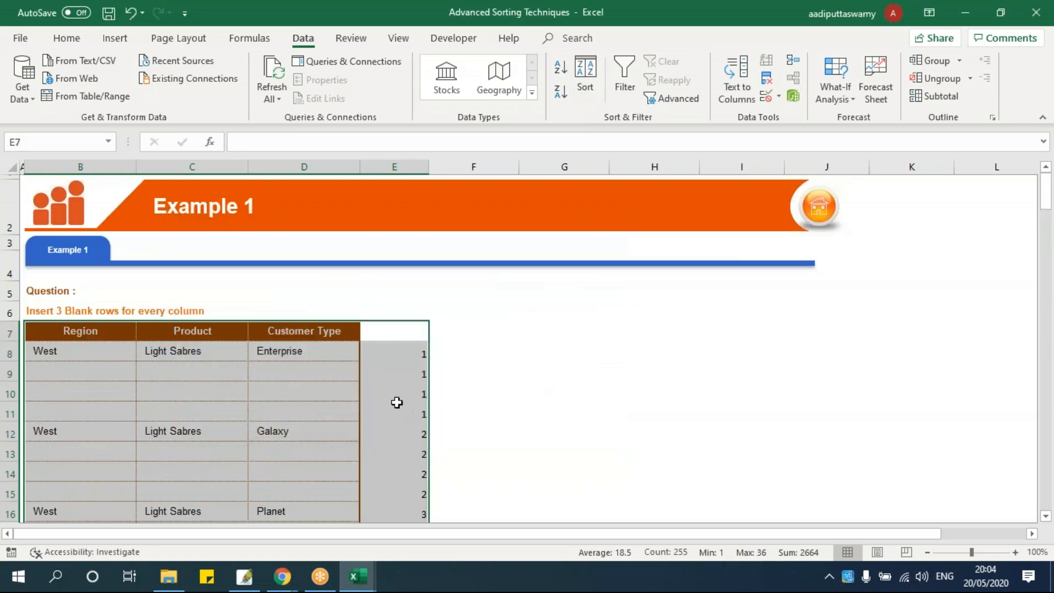
left_click(395, 399)
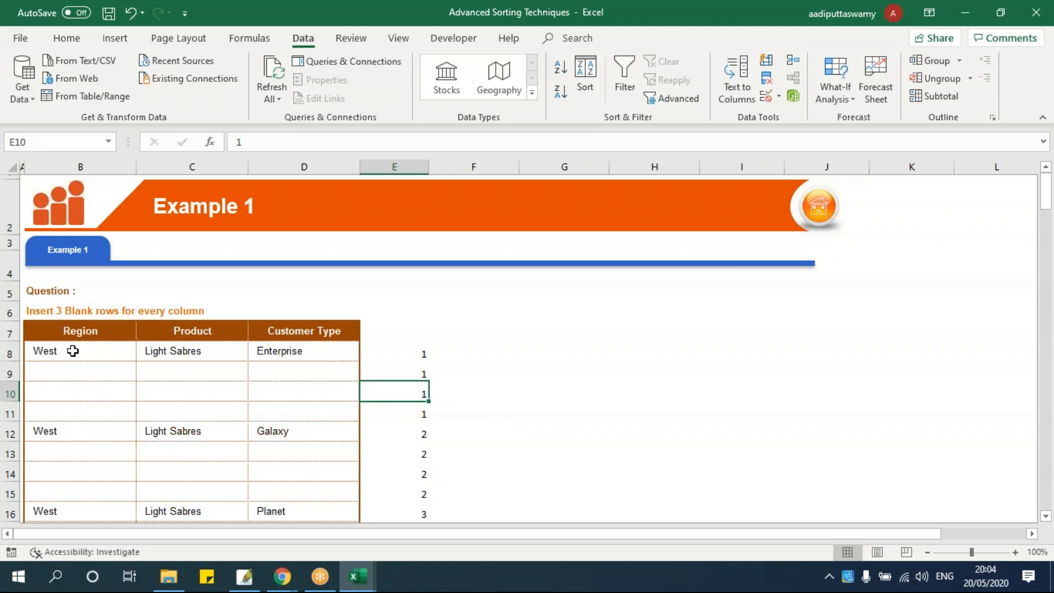
Copy the first record B8:D8 and paste only its formats onto the whole table range B8:D151
scroll(345, 480, "down", 8)
scroll(345, 479, "down", 10)
scroll(329, 459, "up", 6)
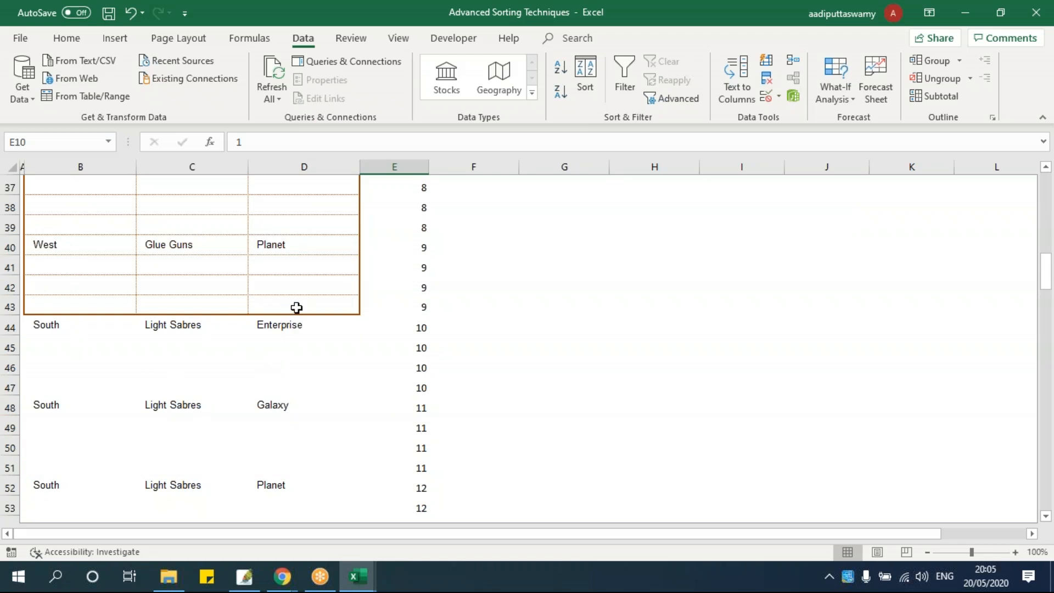
scroll(279, 348, "up", 12)
left_click_drag(68, 345, 287, 353)
key("ctrl+c")
scroll(373, 414, "down", 20)
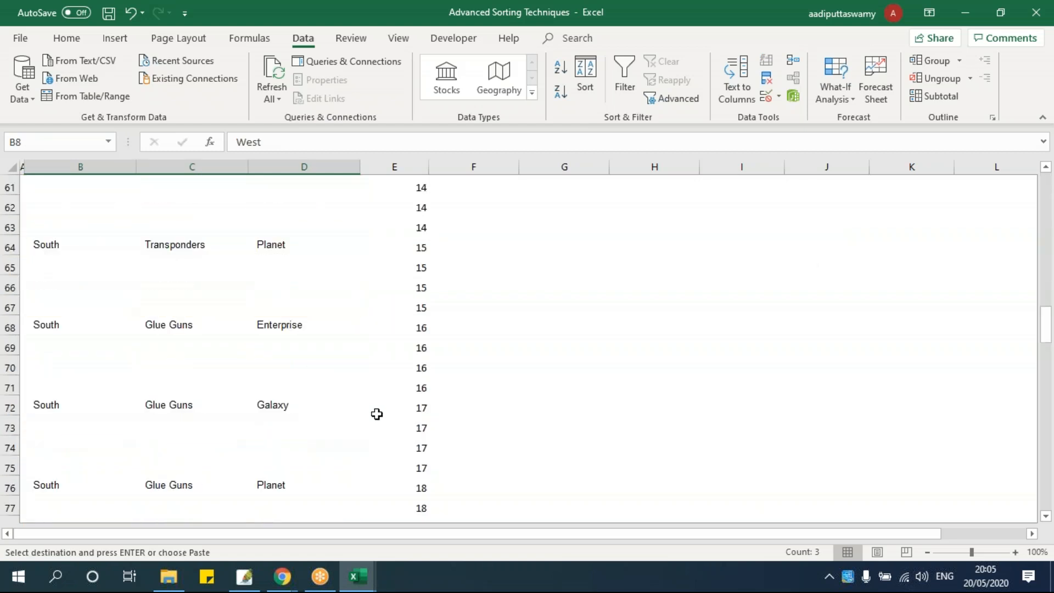
scroll(376, 412, "up", 8)
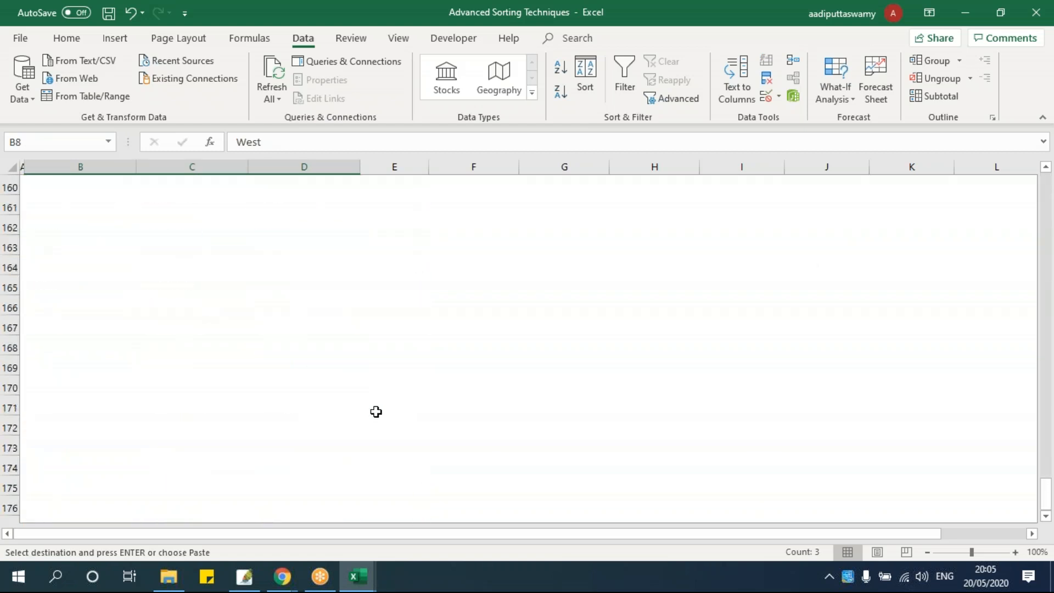
left_click(314, 382, "shift")
left_click_drag(313, 381, 336, 374)
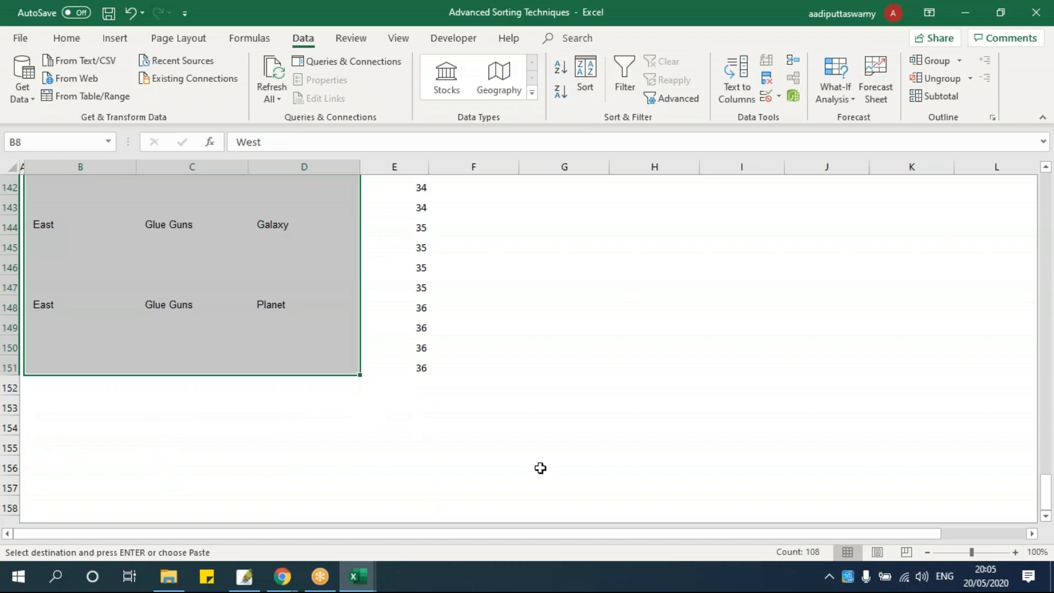
key("alt+e")
key("s")
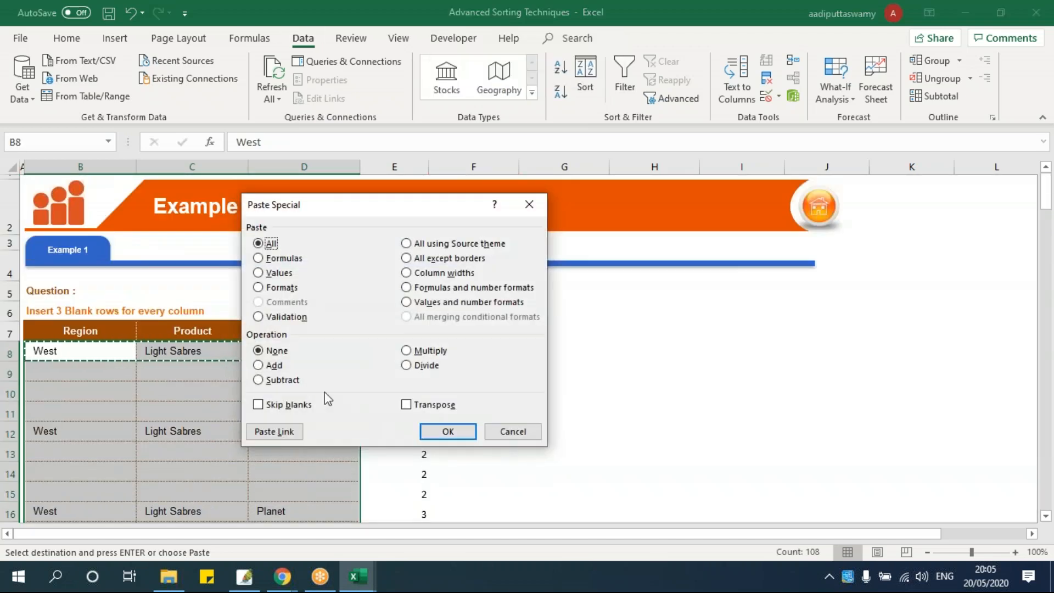
left_click(280, 288)
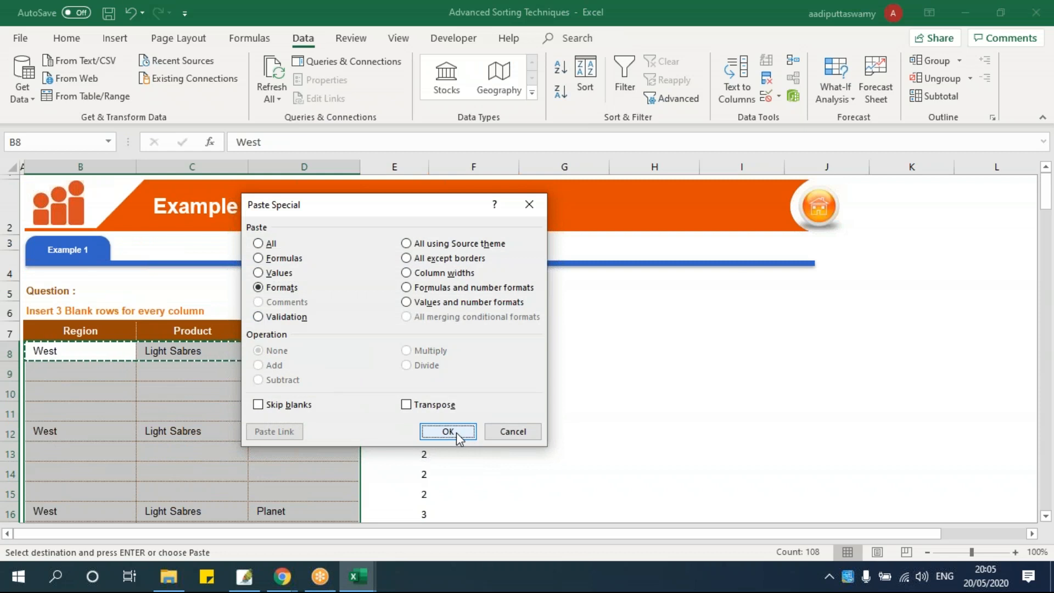
left_click(454, 433)
Delete all the helper numbers in E8:E151 beside the formatted table
left_click(287, 421)
scroll(318, 455, "down", 20)
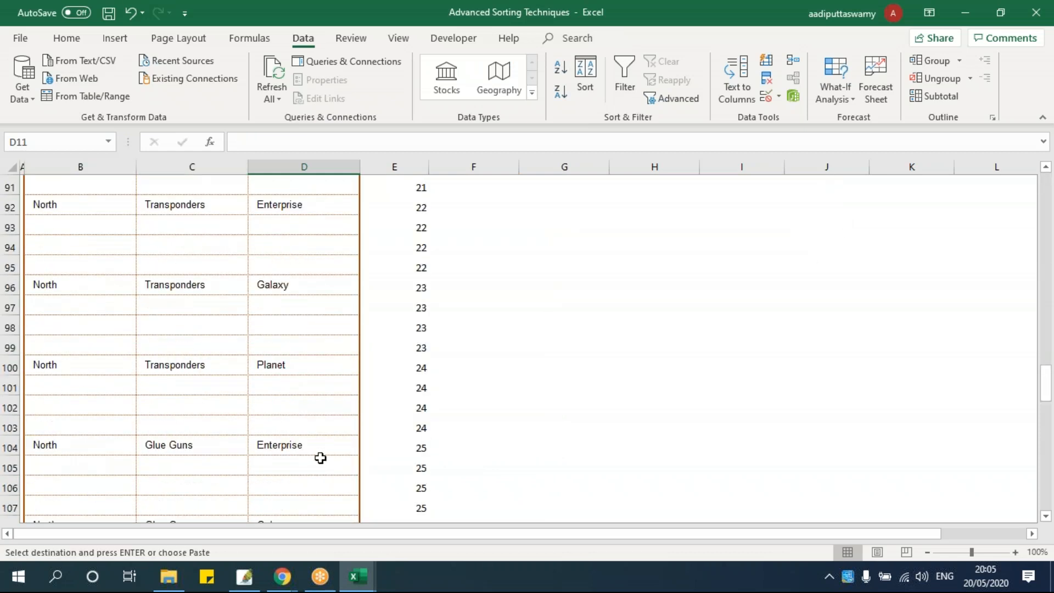
scroll(324, 454, "down", 14)
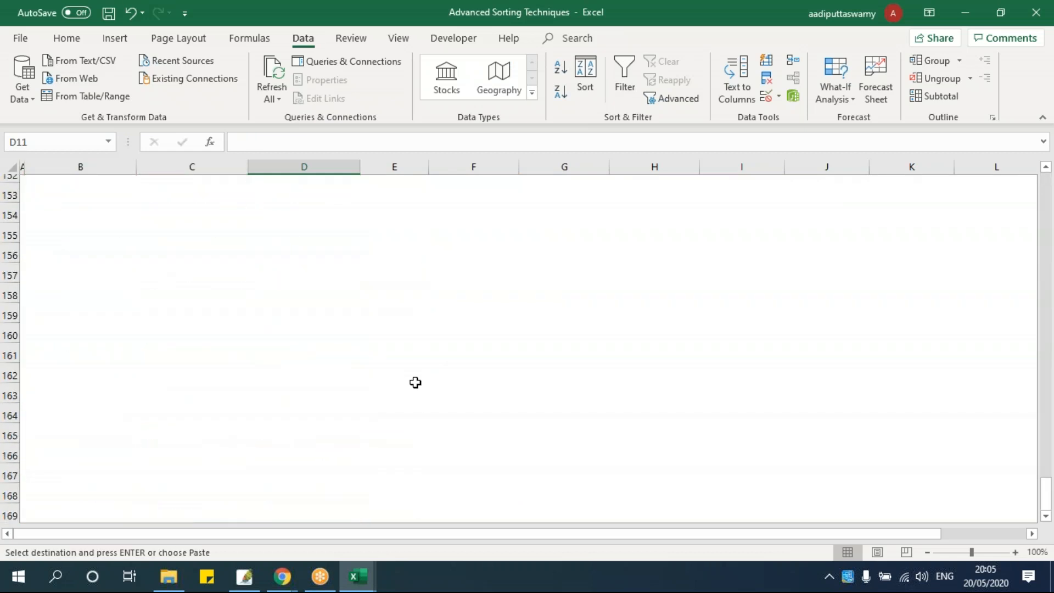
scroll(411, 352, "up", 4)
left_click(421, 367)
key("ctrl+shift+Up")
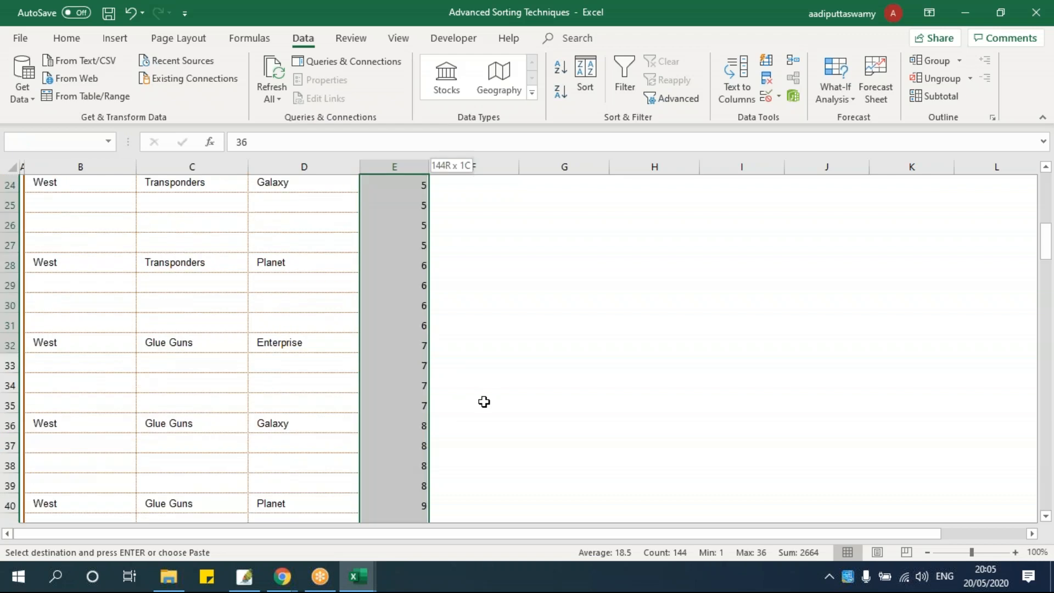
key("Delete")
Review the spaced-out table from its last row at 151 back up to the header row
scroll(483, 402, "down", 3)
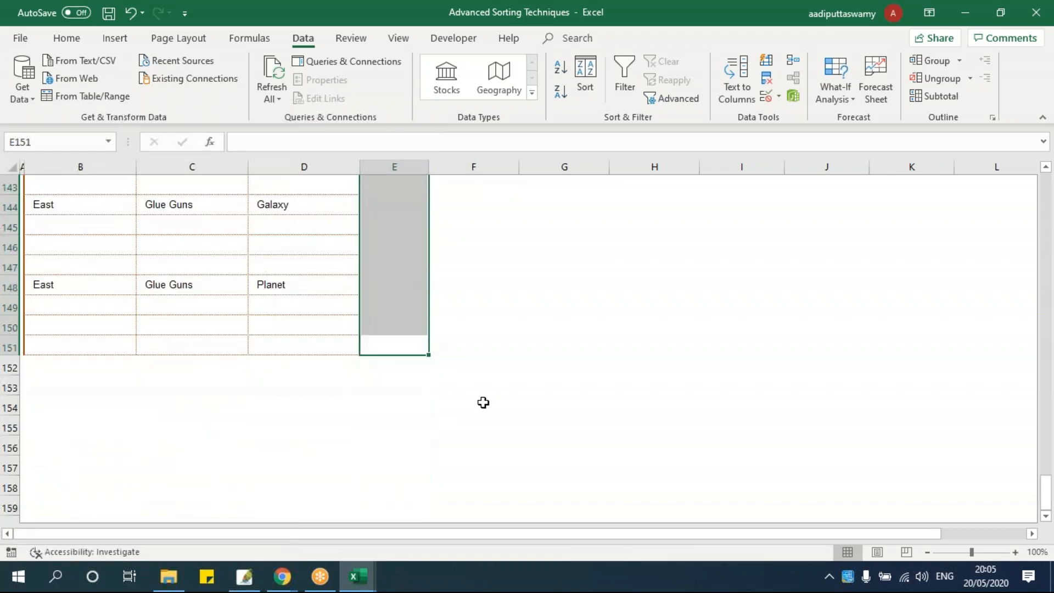
scroll(467, 402, "up", 17)
scroll(340, 388, "up", 20)
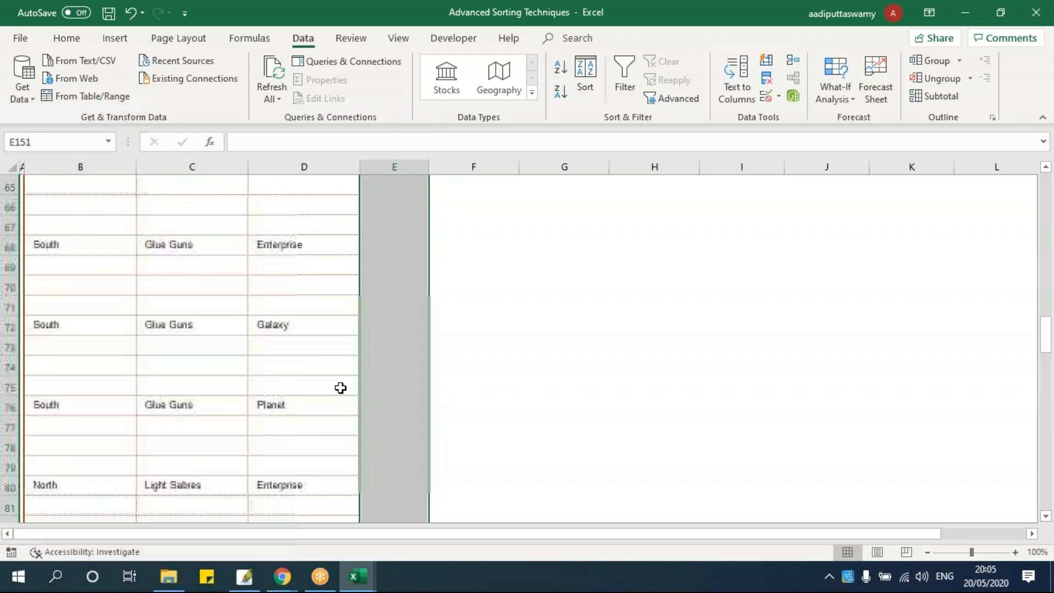
left_click(290, 325)
scroll(531, 392, "up", 5)
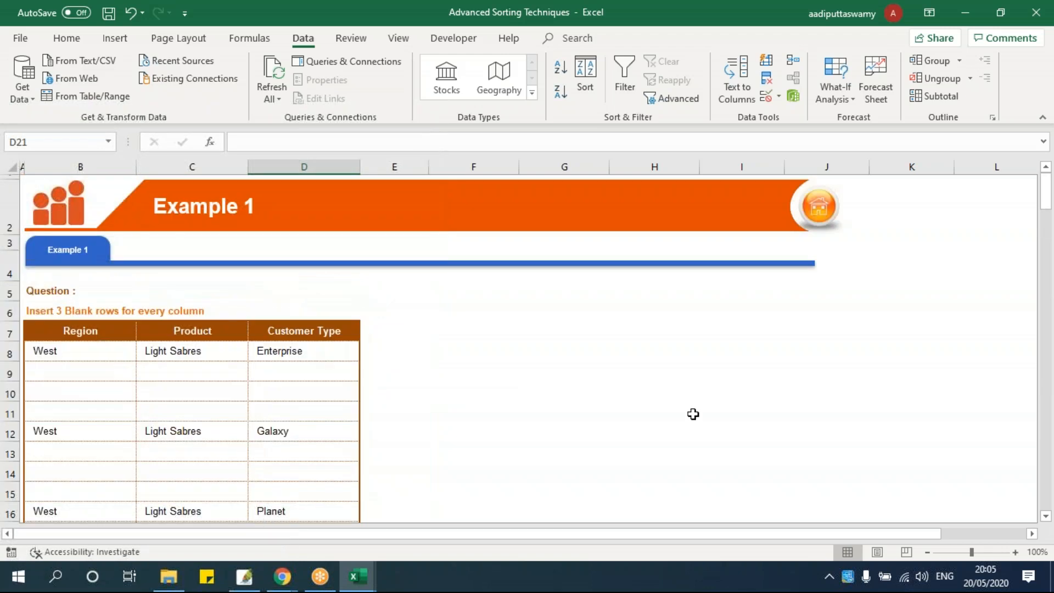
left_click(227, 387)
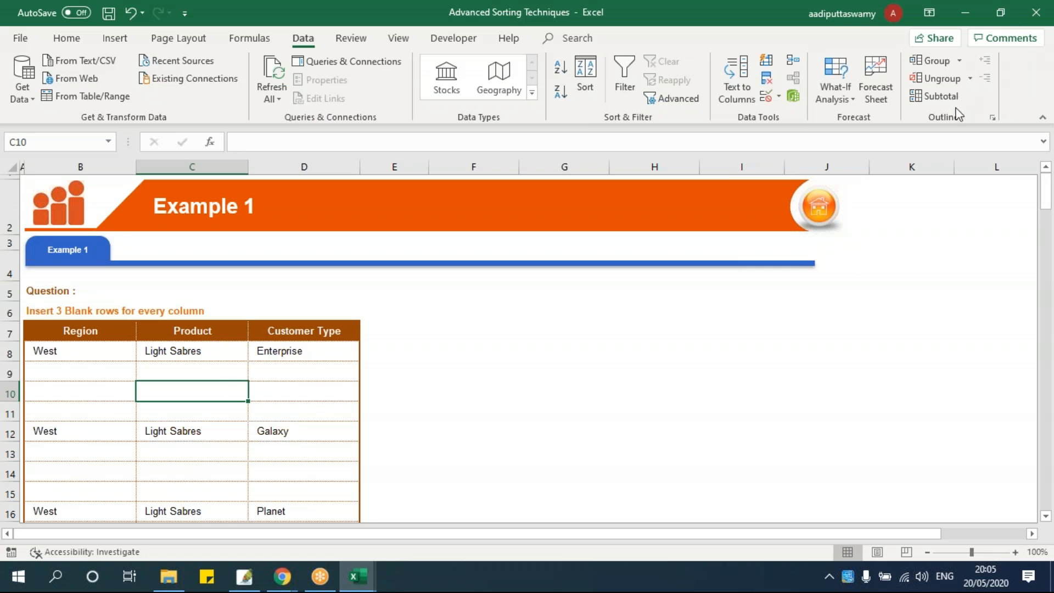
left_click(656, 415)
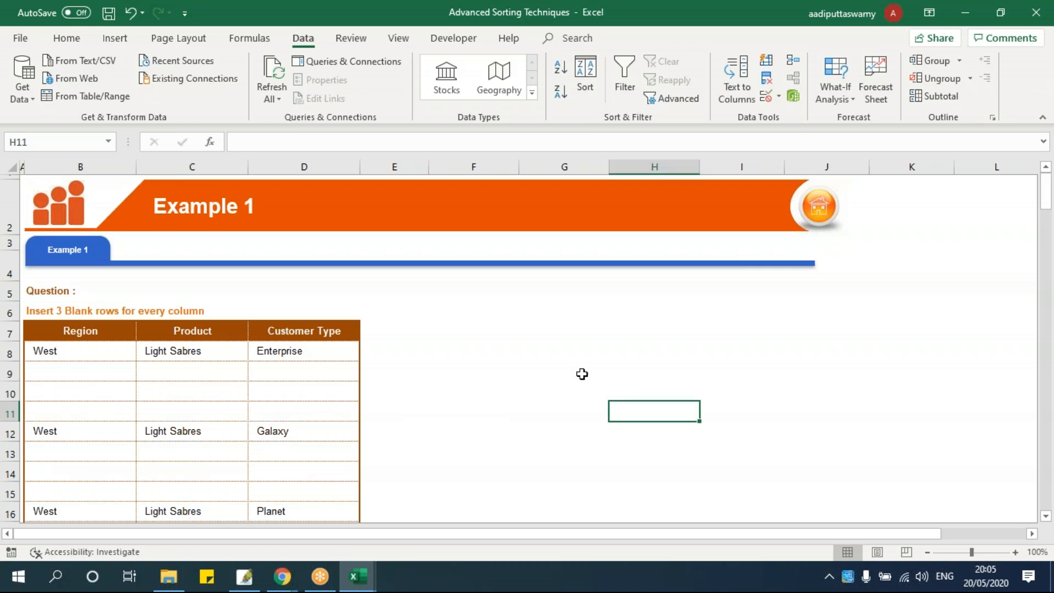
Switch to File Explorer, go up to the New Excel Training Files folder and look over folders 06 to 08 in the topic list
left_click(169, 576)
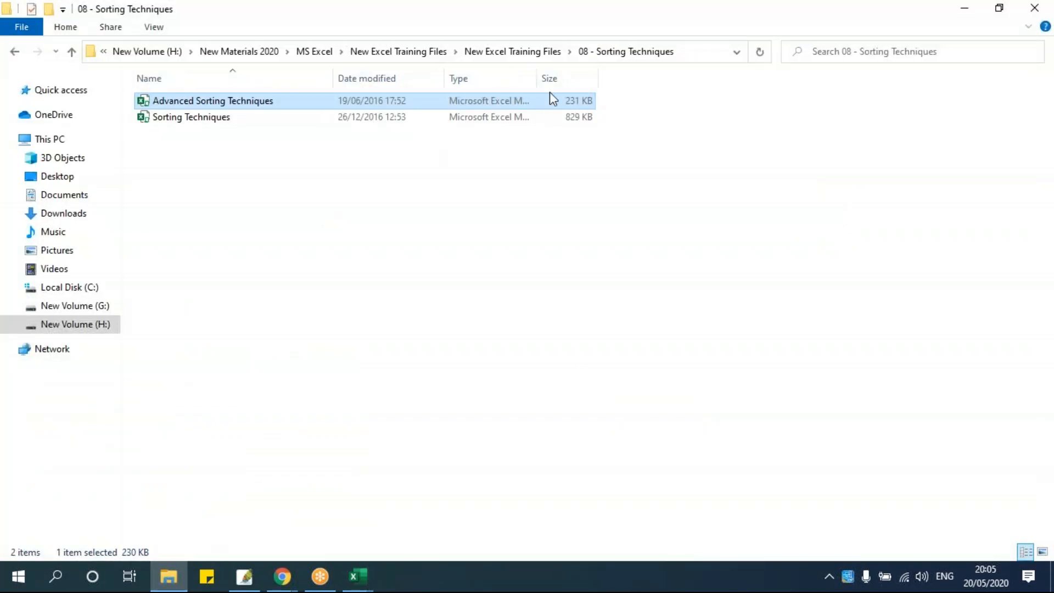
left_click(511, 52)
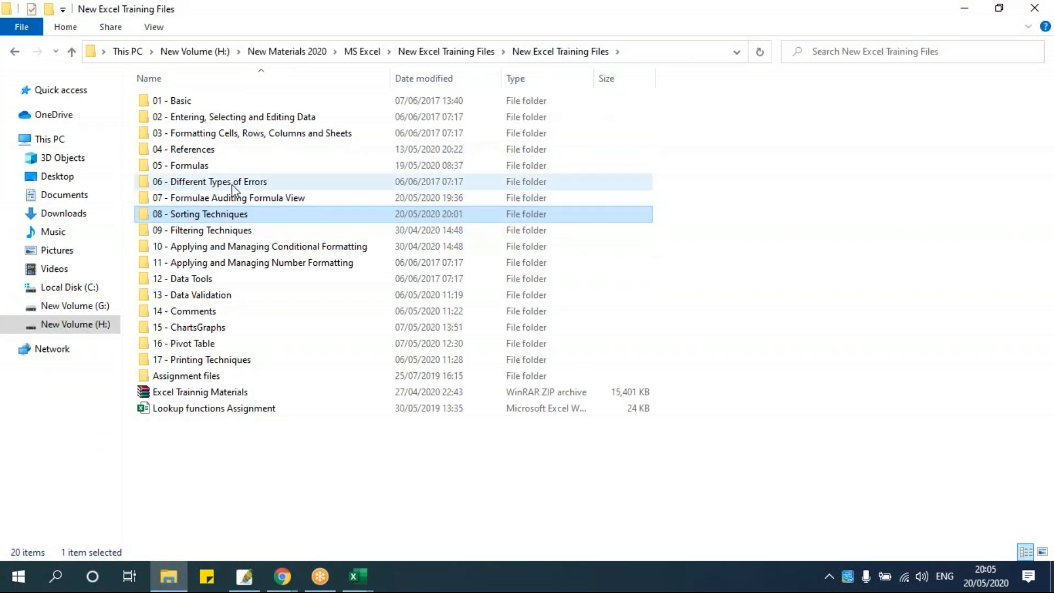
left_click(232, 186)
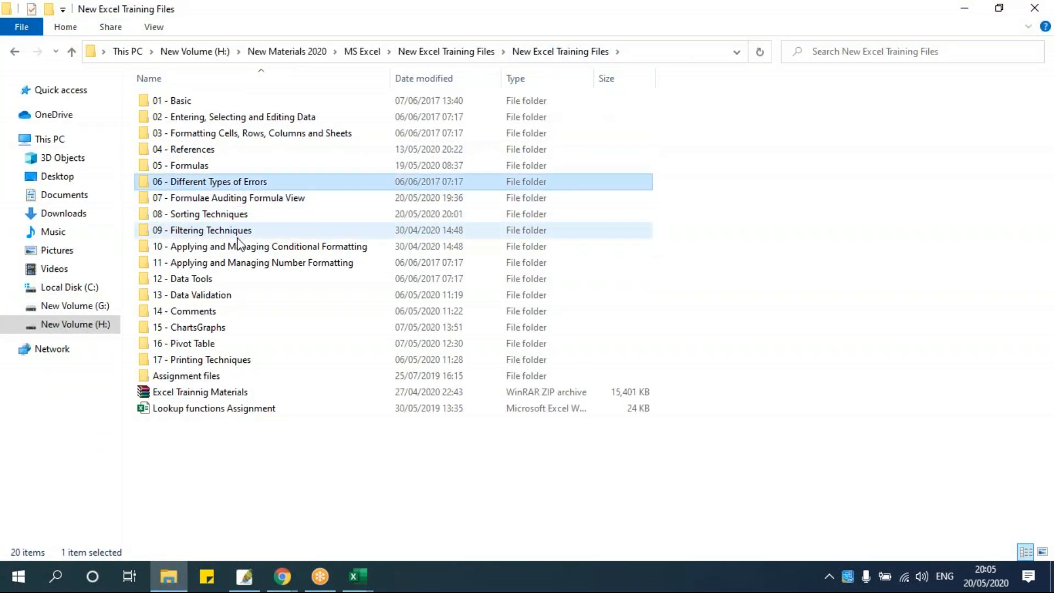
left_click(256, 204)
left_click(212, 215)
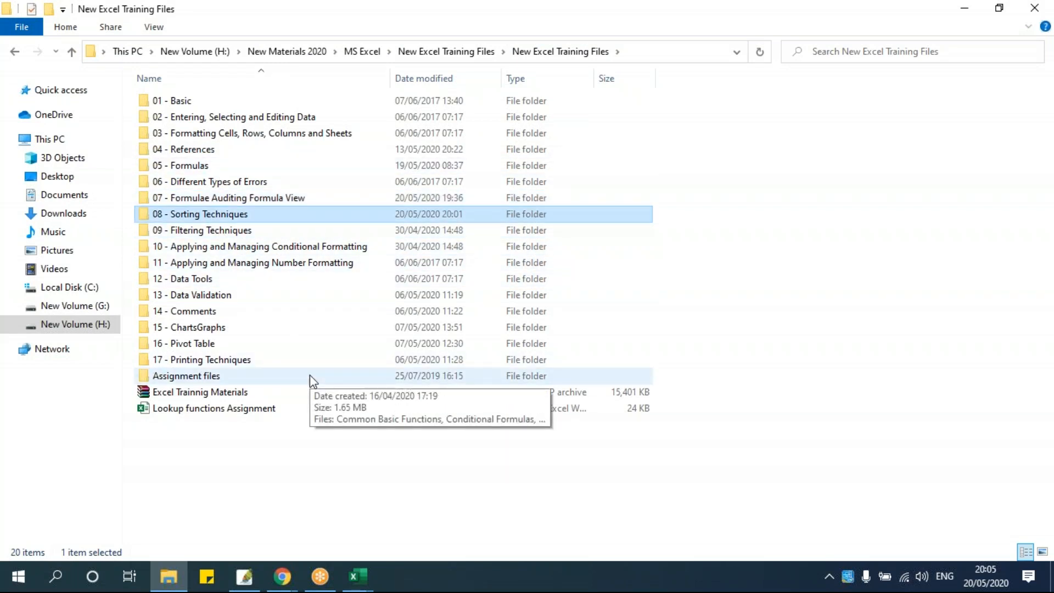
left_click(352, 488)
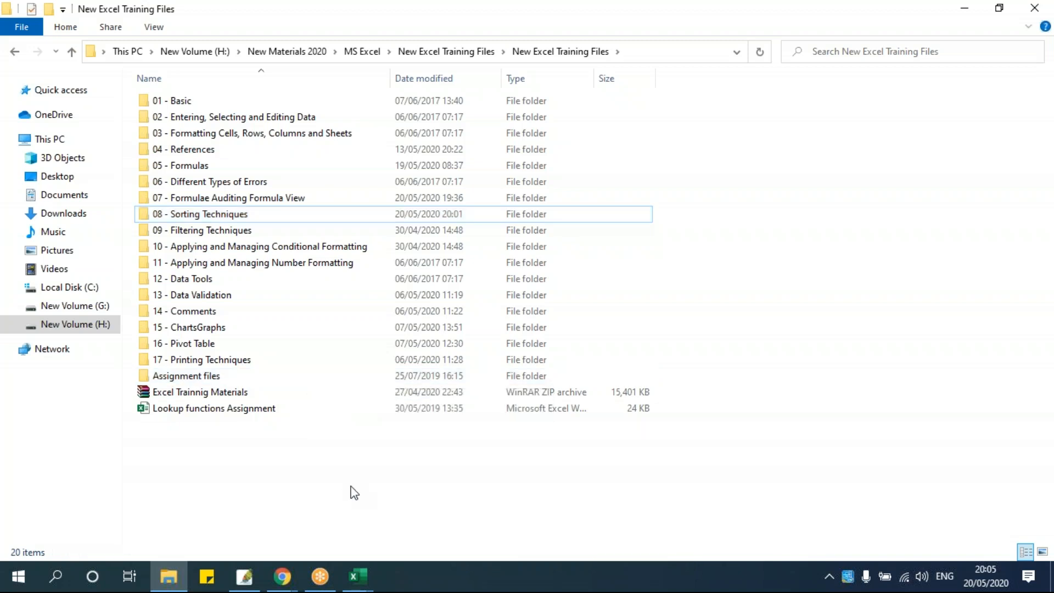